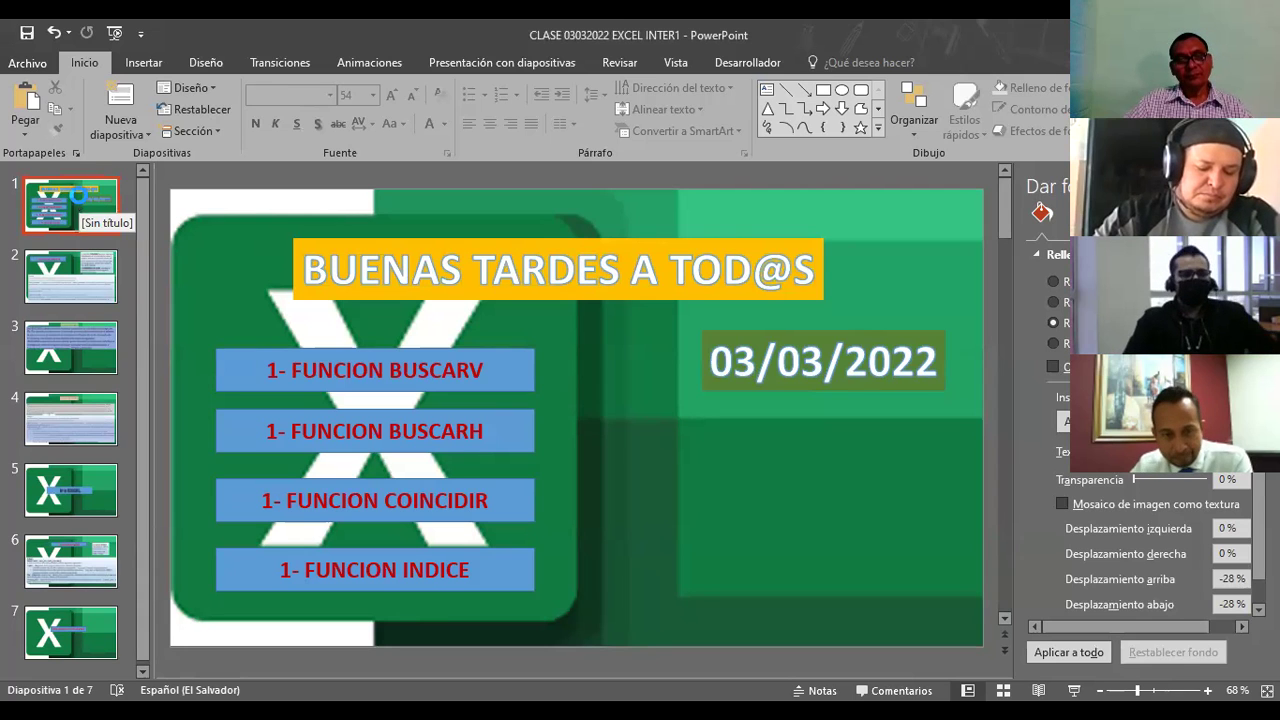
Run the slide show from slide 1 up to the COINCIDIR syntax slide, then exit it
key("F5")
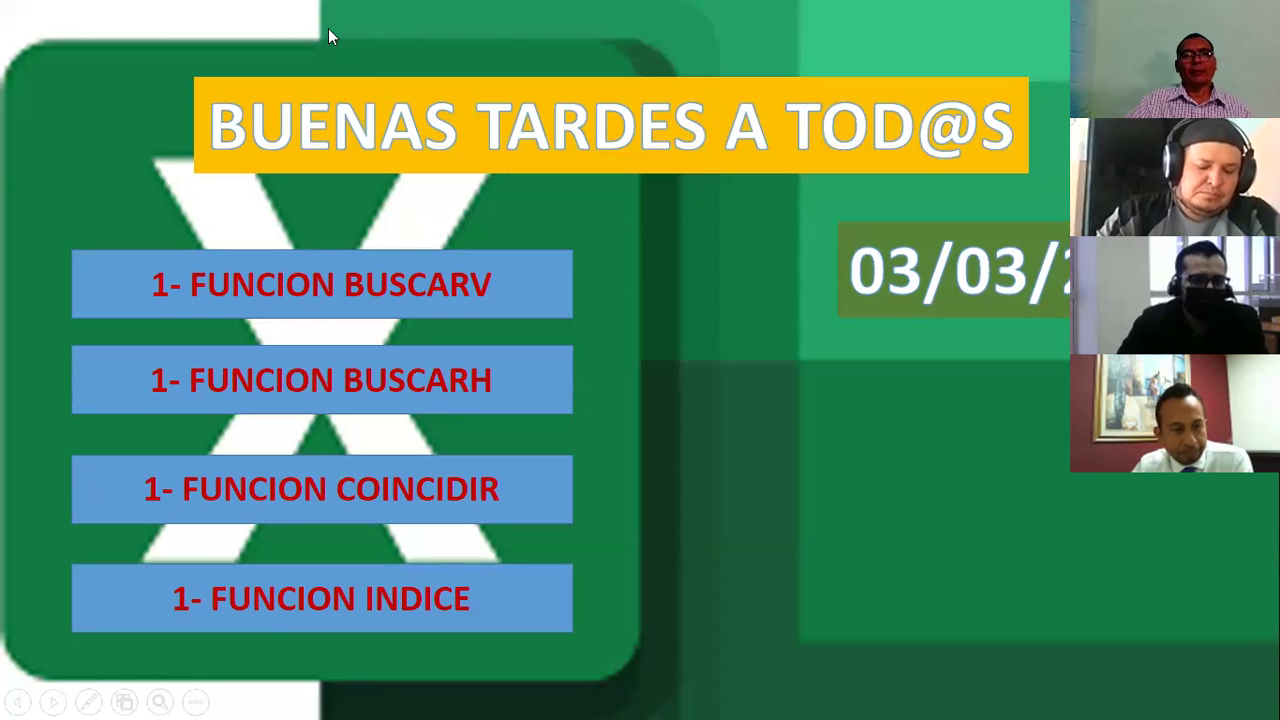
left_click(247, 77)
left_click(247, 77)
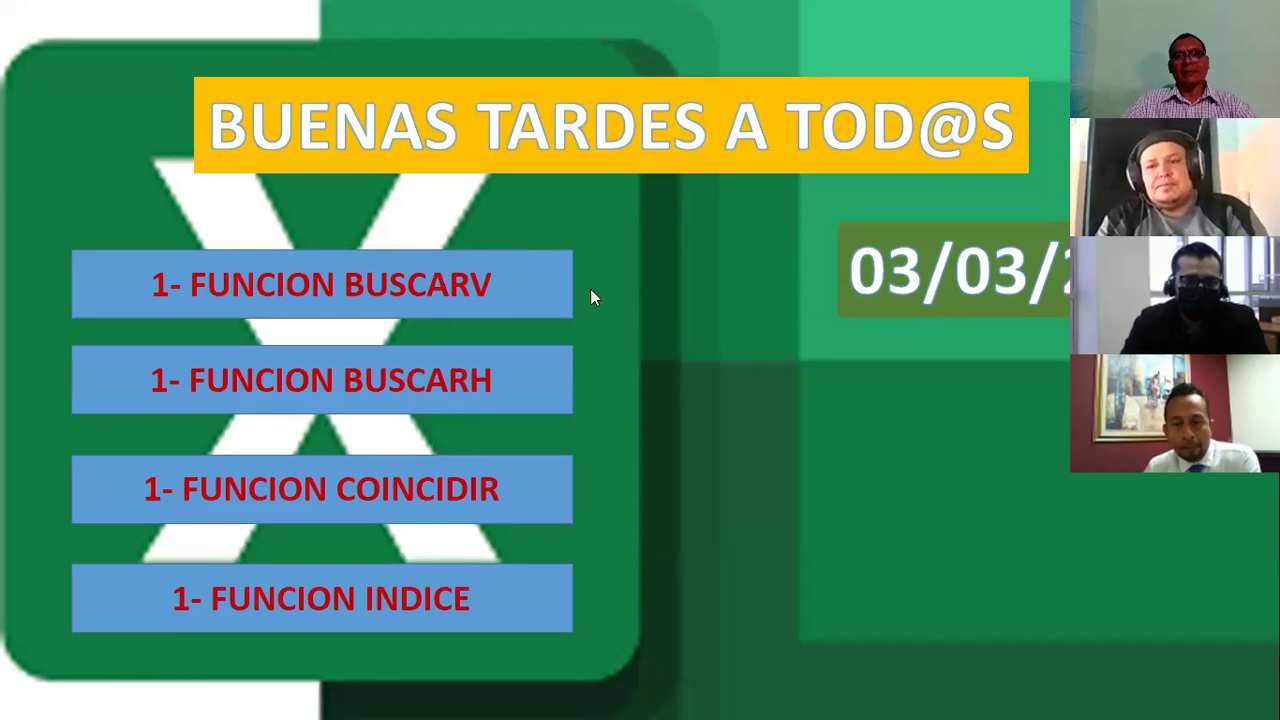
left_click(634, 334)
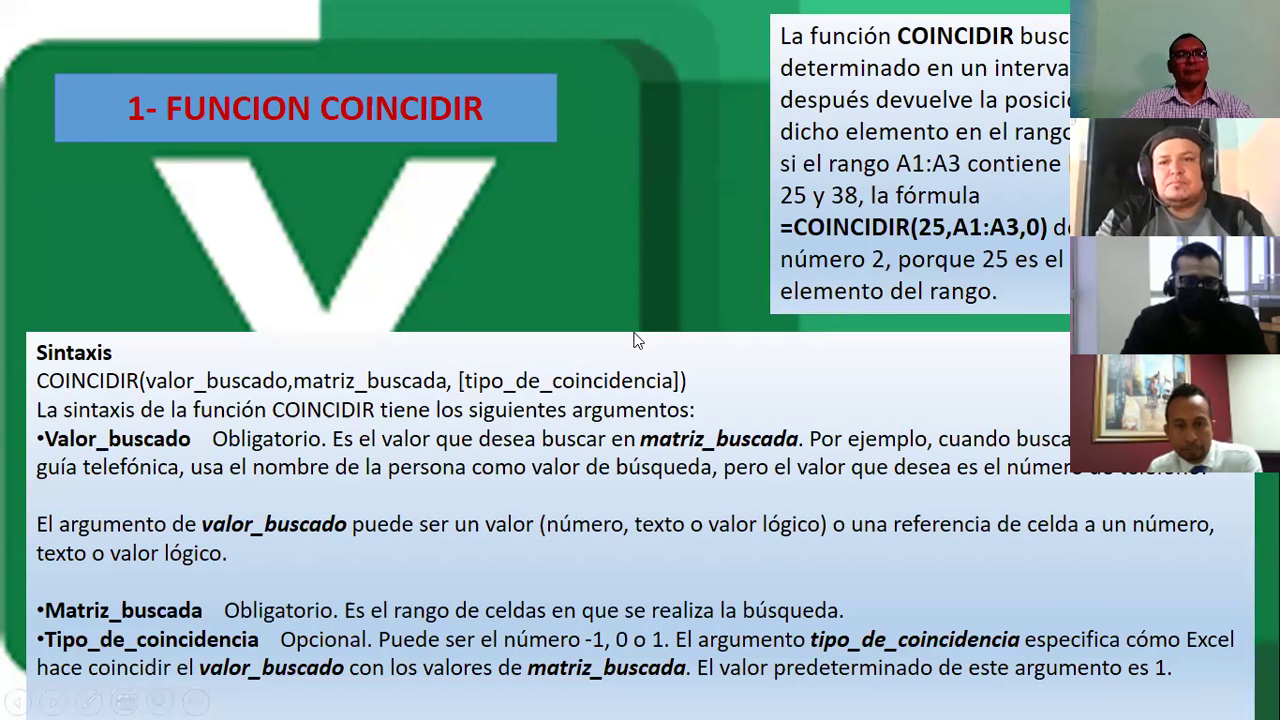
key("Escape")
Renumber the BUSCARH, COINCIDIR and INDICE agenda items to 2, 3 and 4
scroll(367, 317, "up", 5)
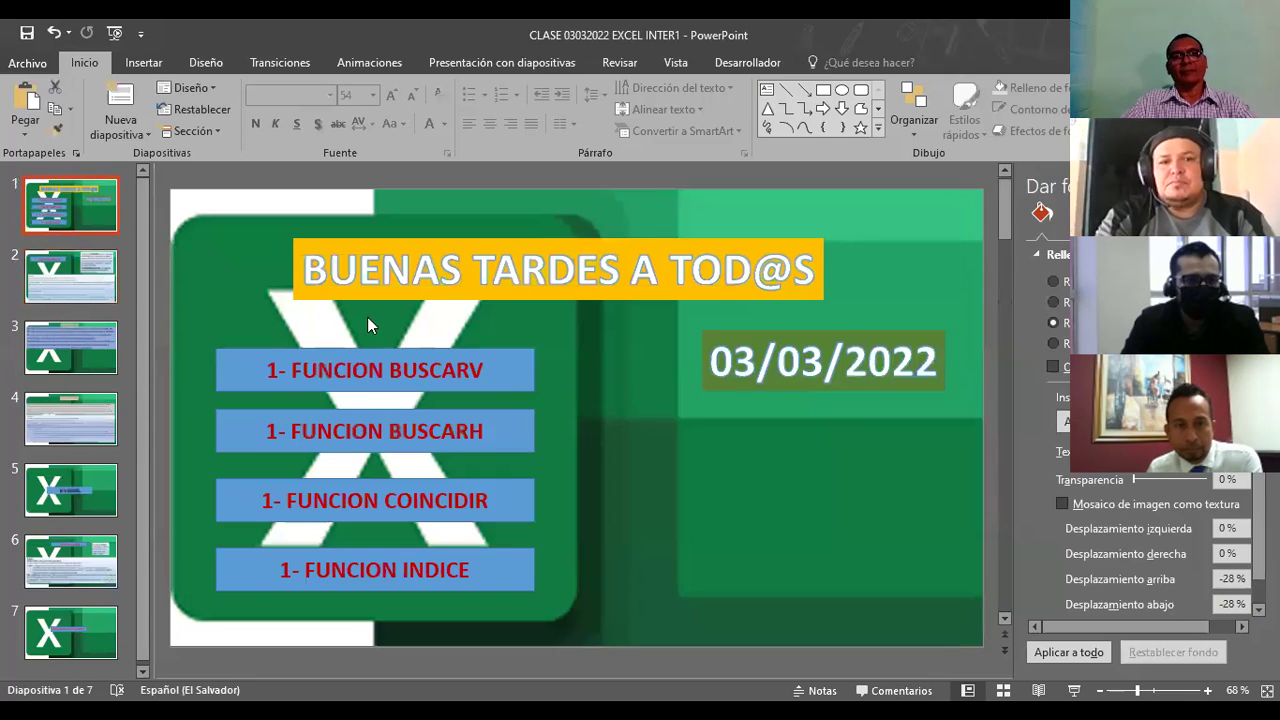
left_click(273, 424)
key("BackSpace")
type("2")
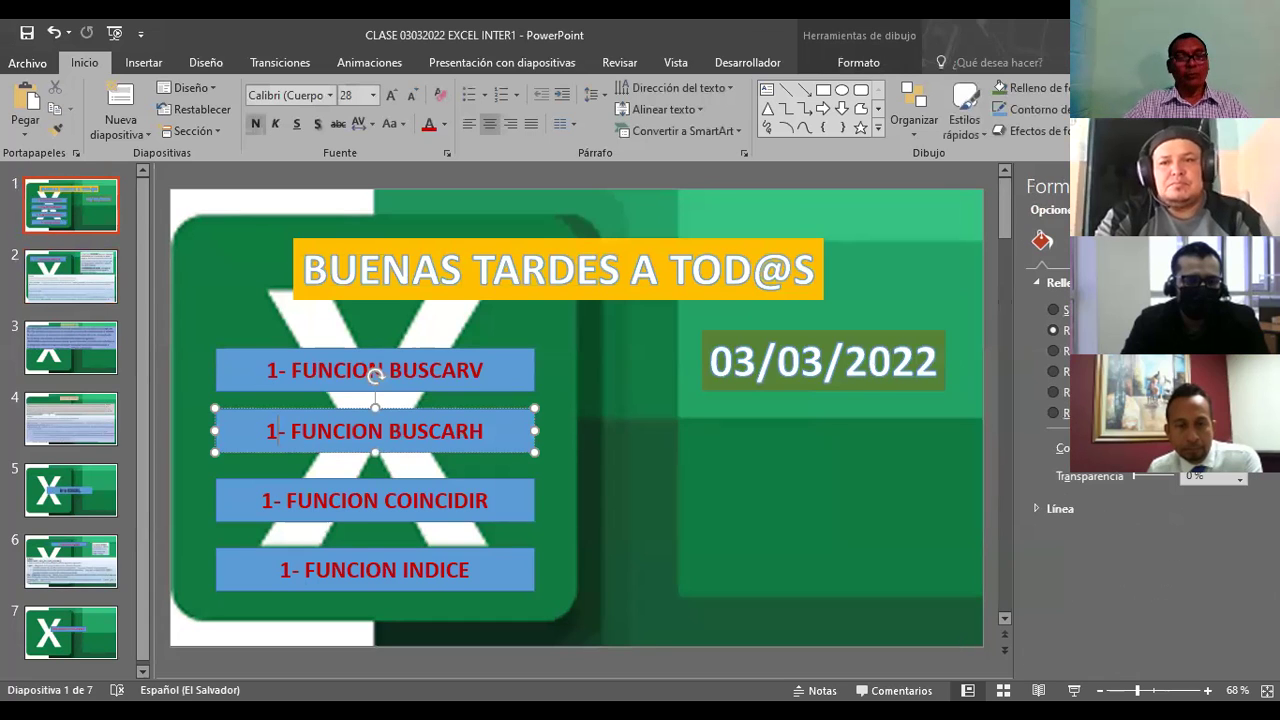
left_click(271, 499)
key("BackSpace")
type("3")
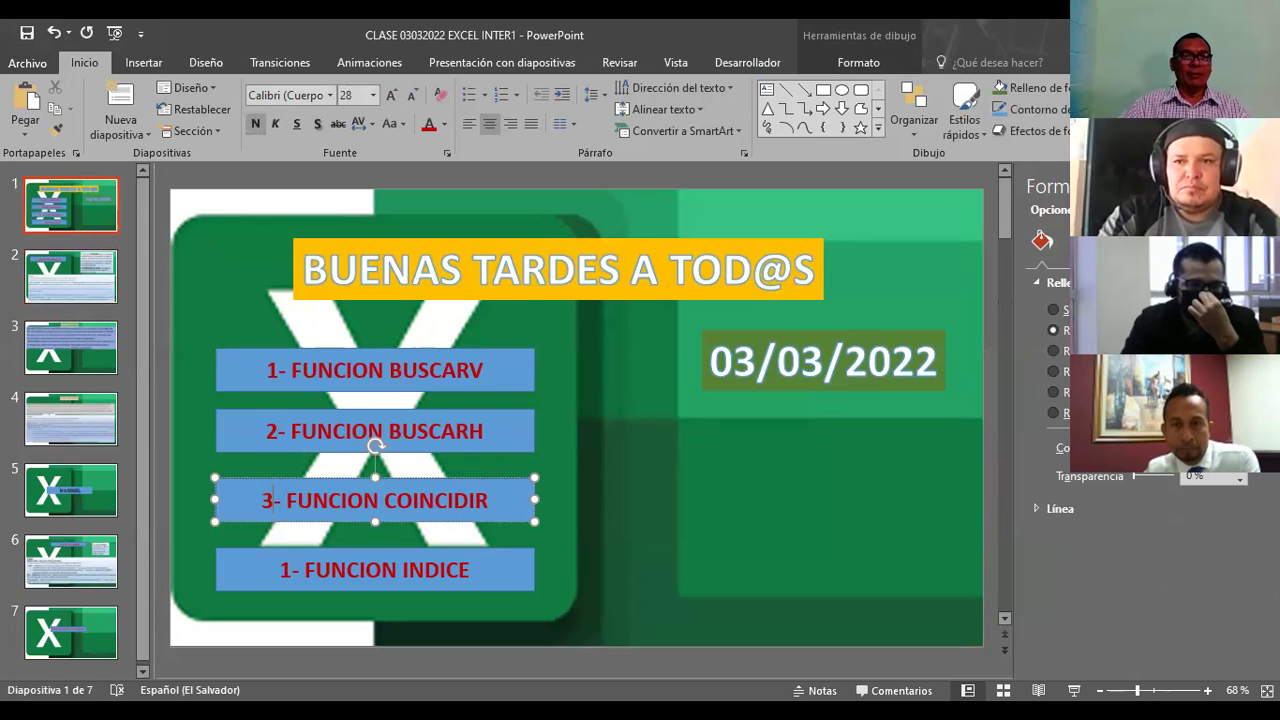
left_click(288, 573)
key("BackSpace")
type("4")
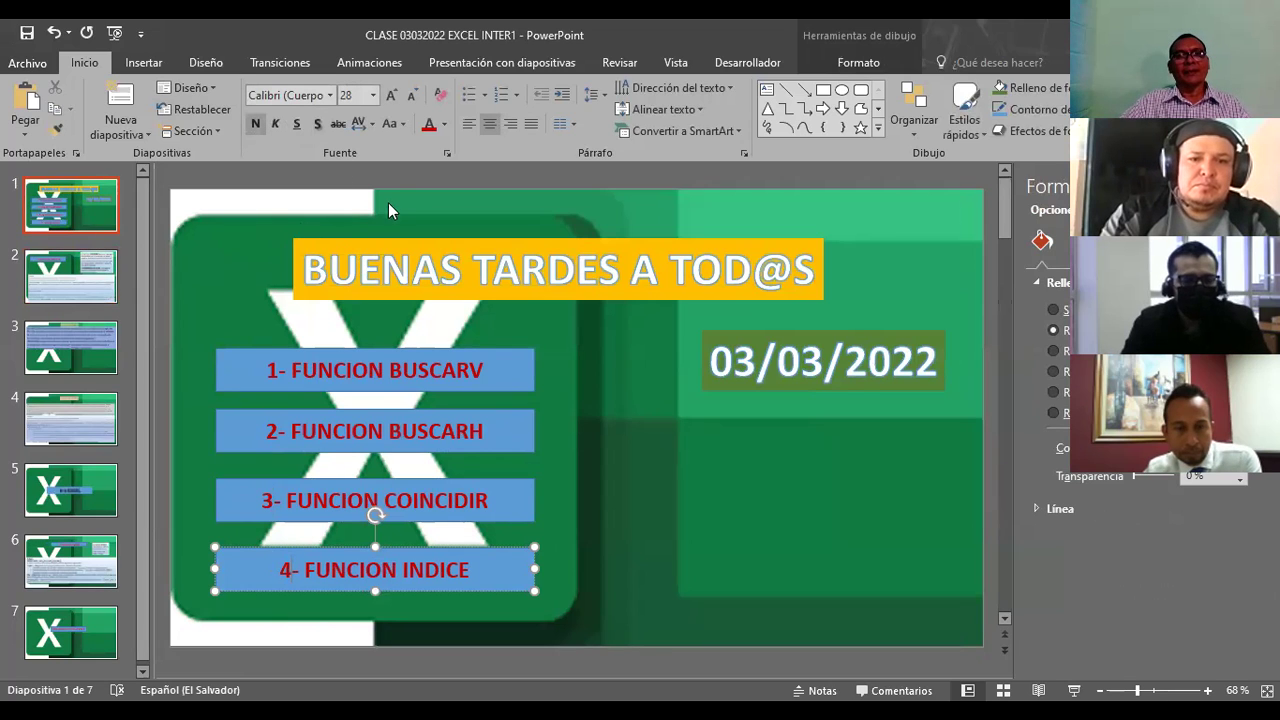
Left-align the text of all four agenda boxes, from INDICE up to BUSCARV
left_click(468, 123)
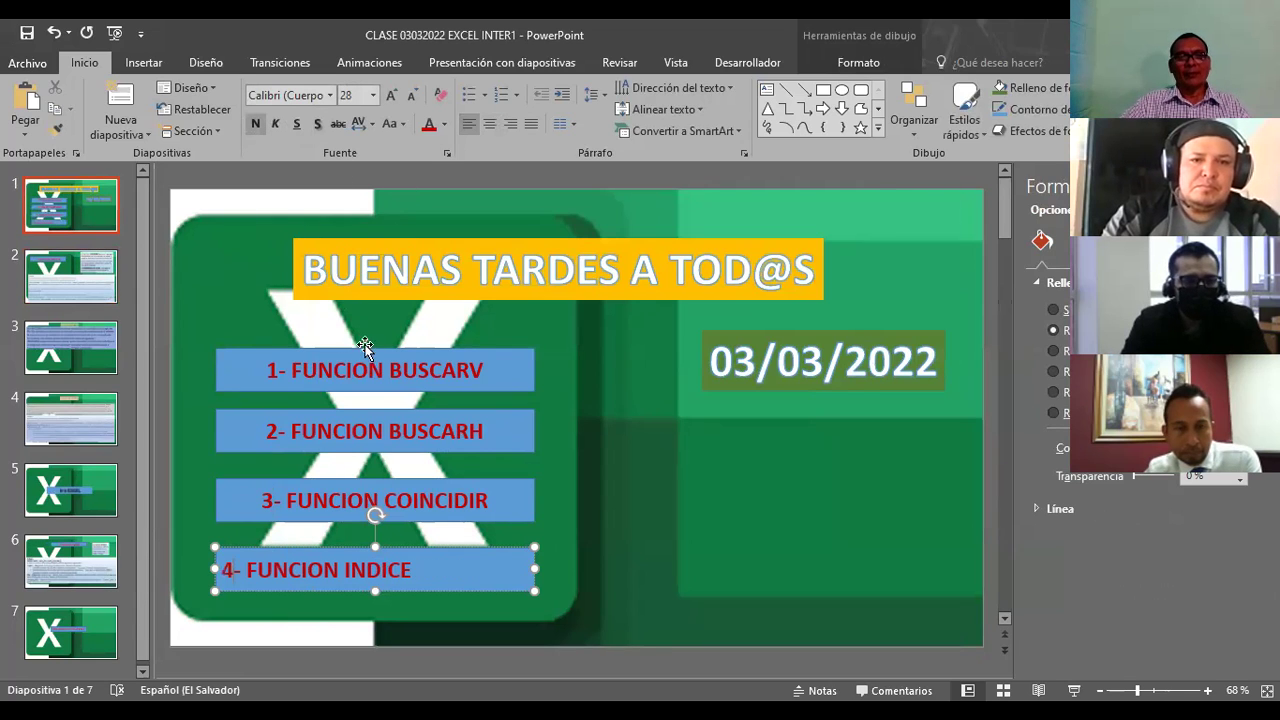
left_click(282, 498)
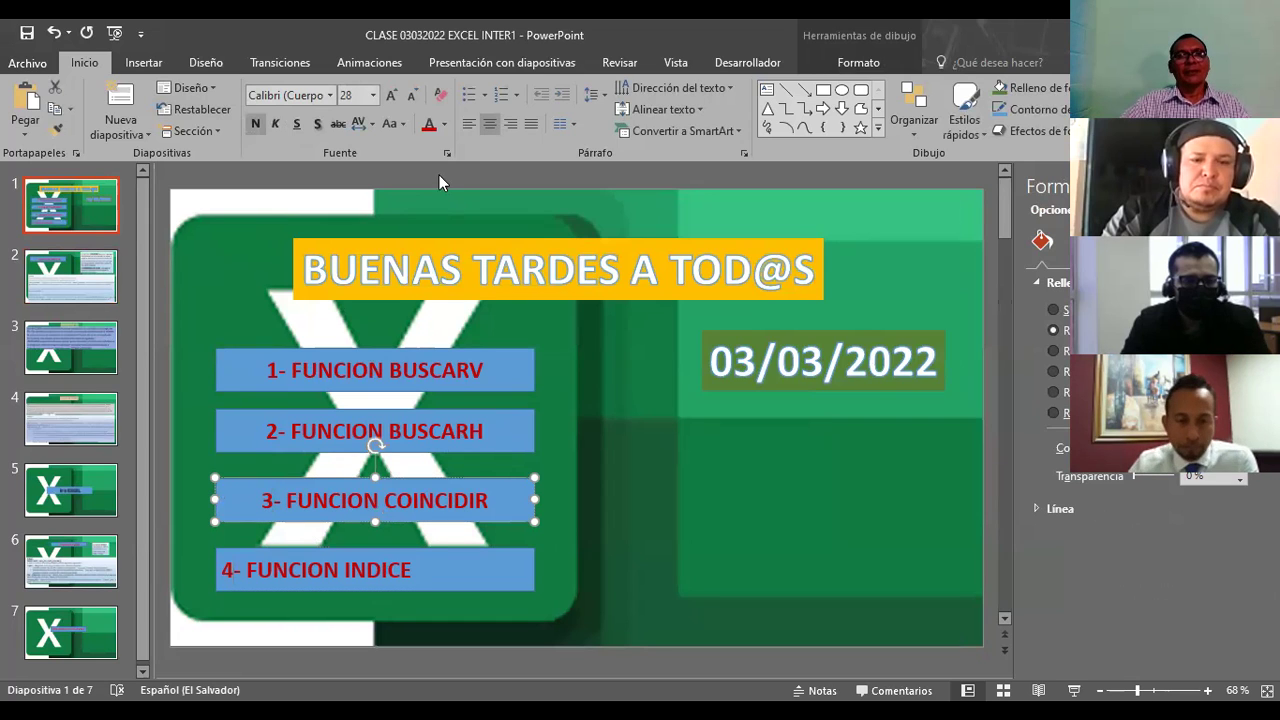
left_click(468, 123)
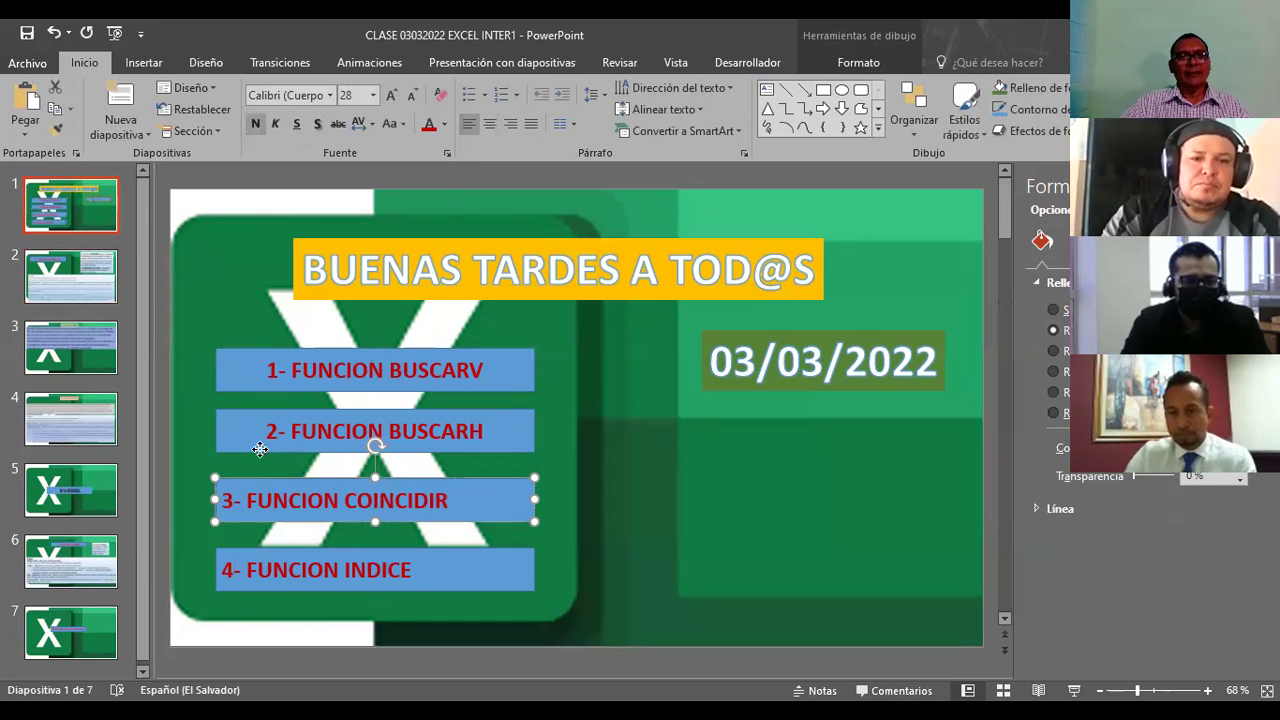
left_click(258, 436)
left_click(468, 123)
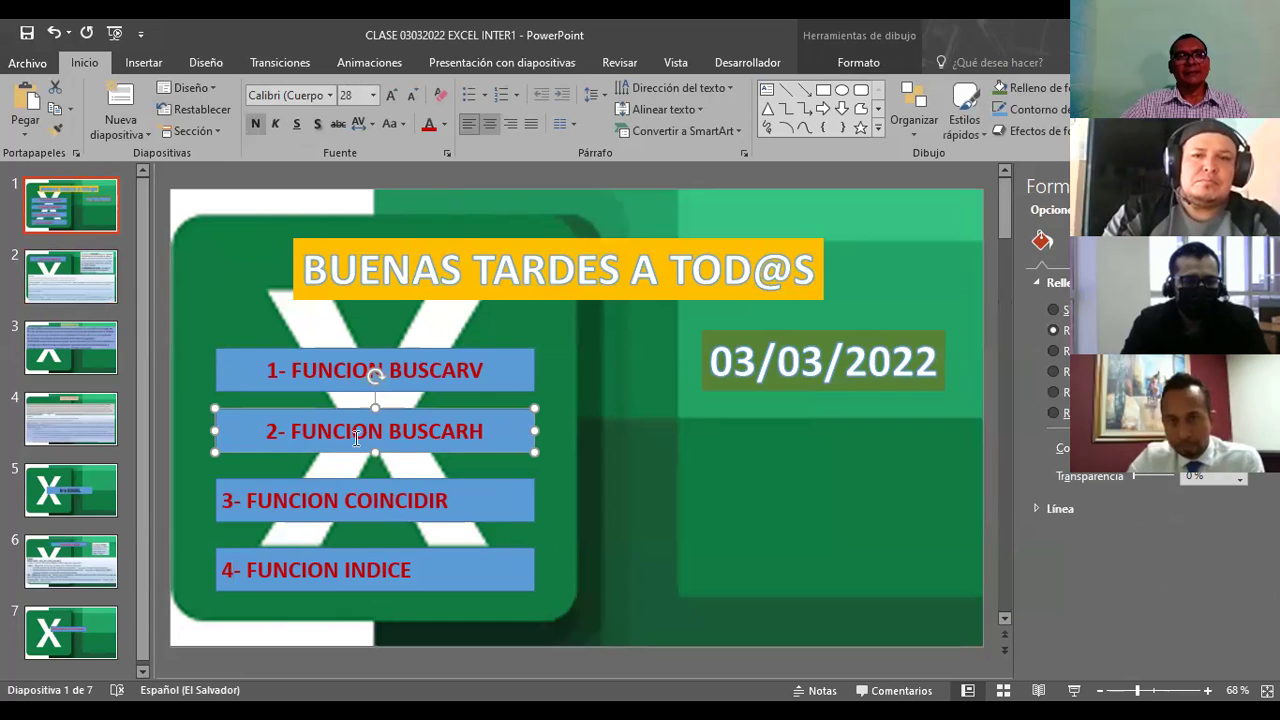
left_click(295, 352)
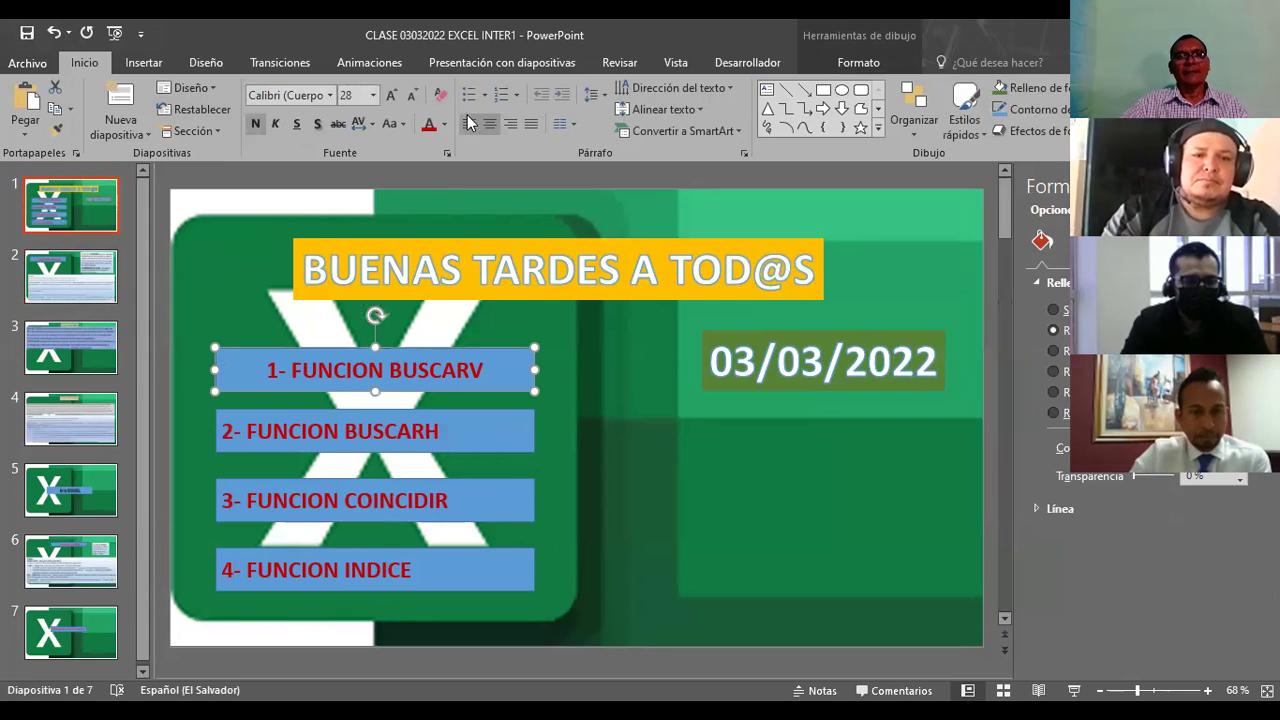
left_click(468, 123)
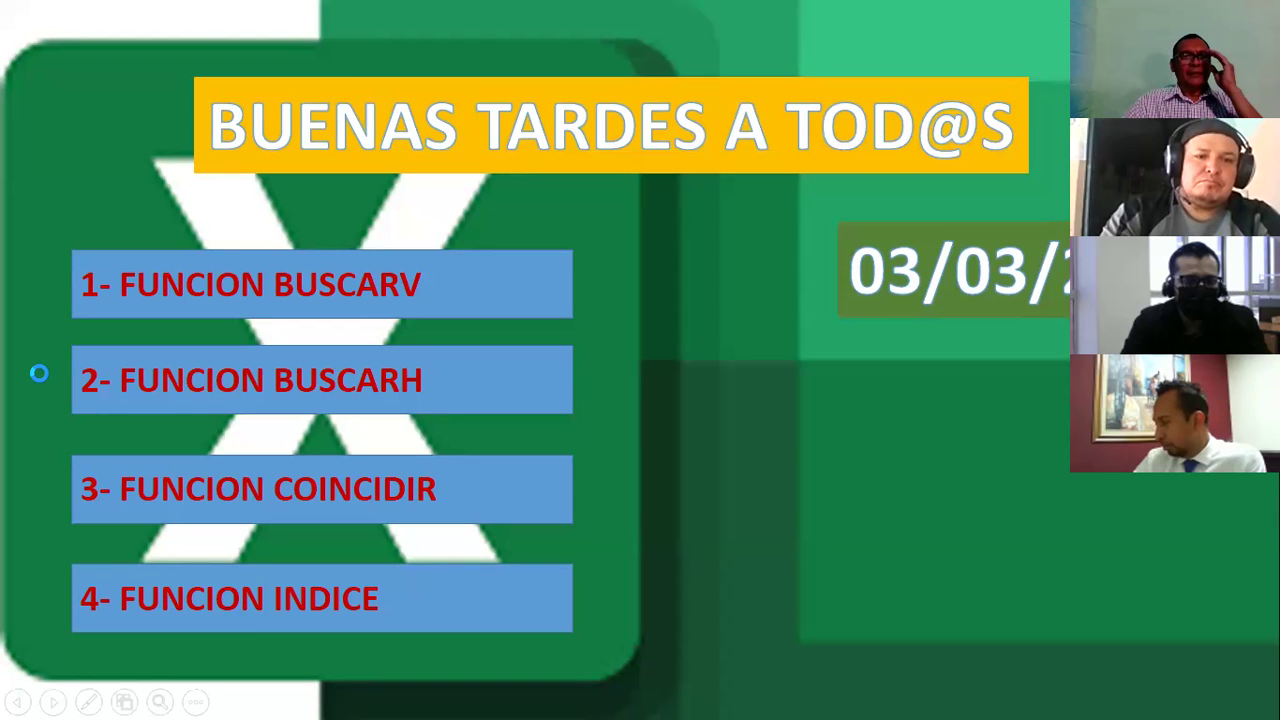
Advance through the COINCIDIR and BUSCARH slides, then step back to the Función BUSCARV slide
left_click(707, 529)
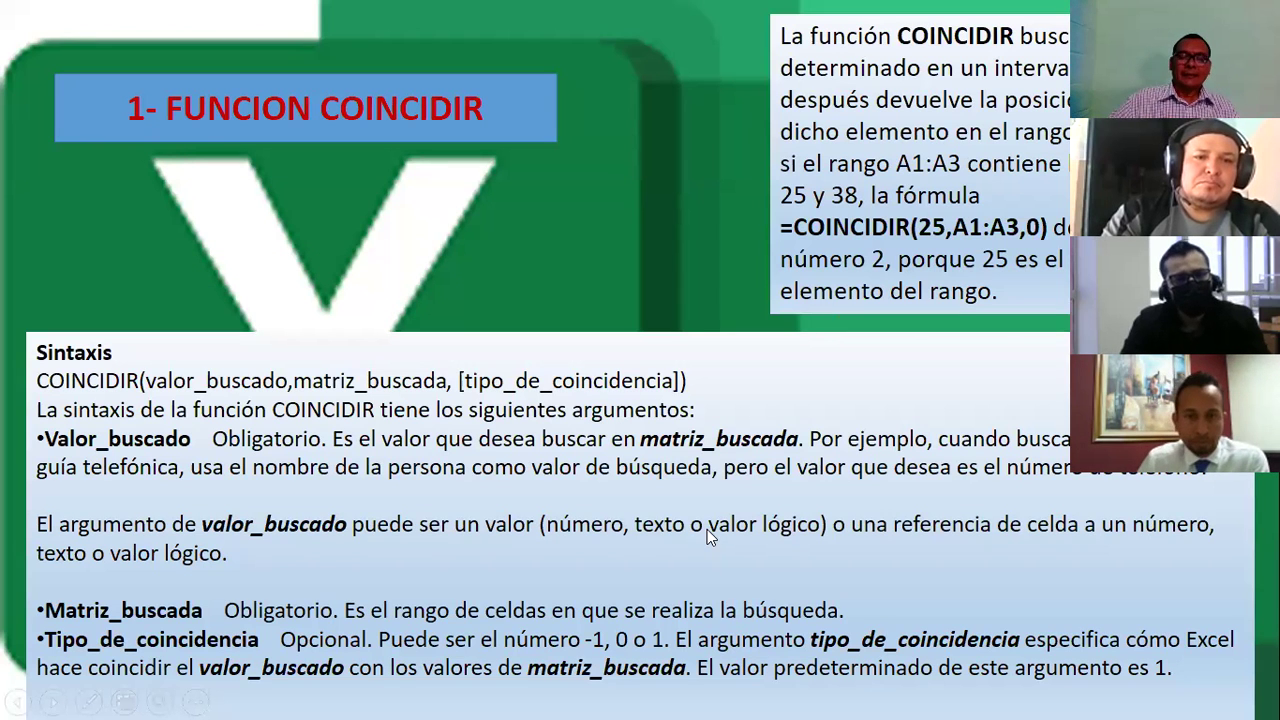
left_click(707, 529)
left_click(707, 529)
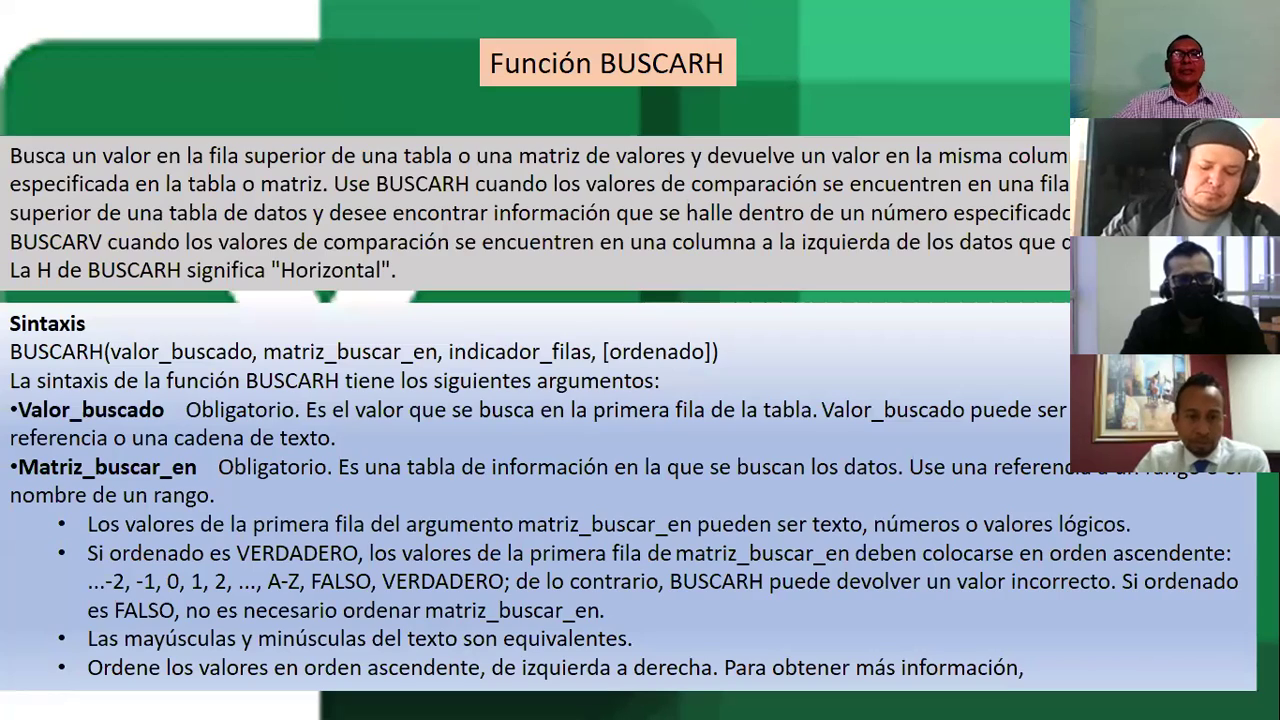
key("Left")
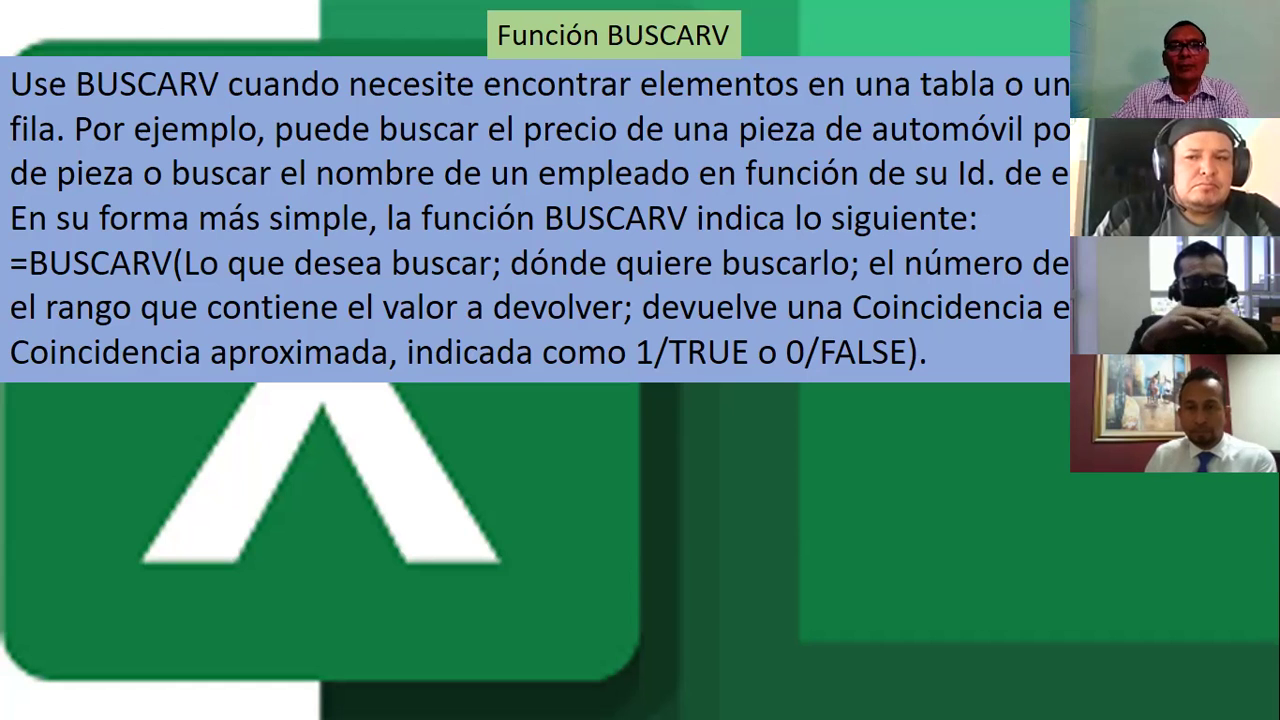
Move from the Función BUSCARH slide on to the Ir a EXCEL slide, briefly revisiting BUSCARH
key("Right")
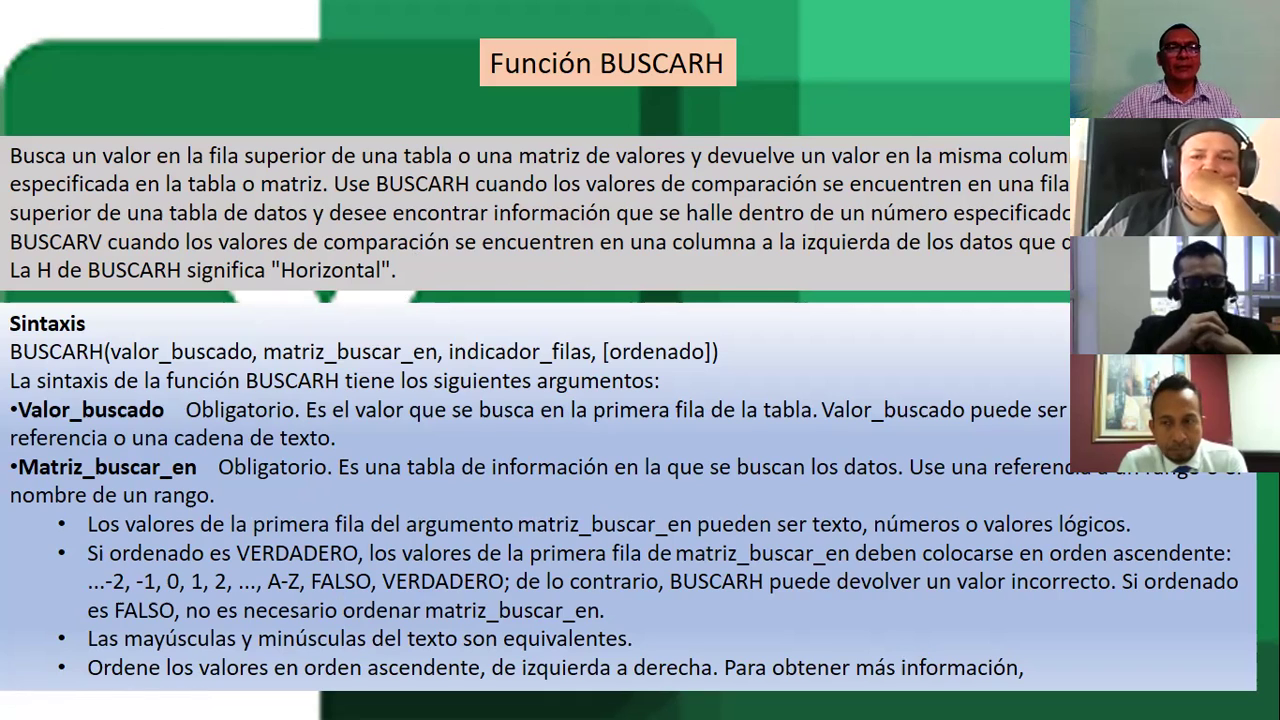
left_click(700, 340)
key("Left")
key("Left")
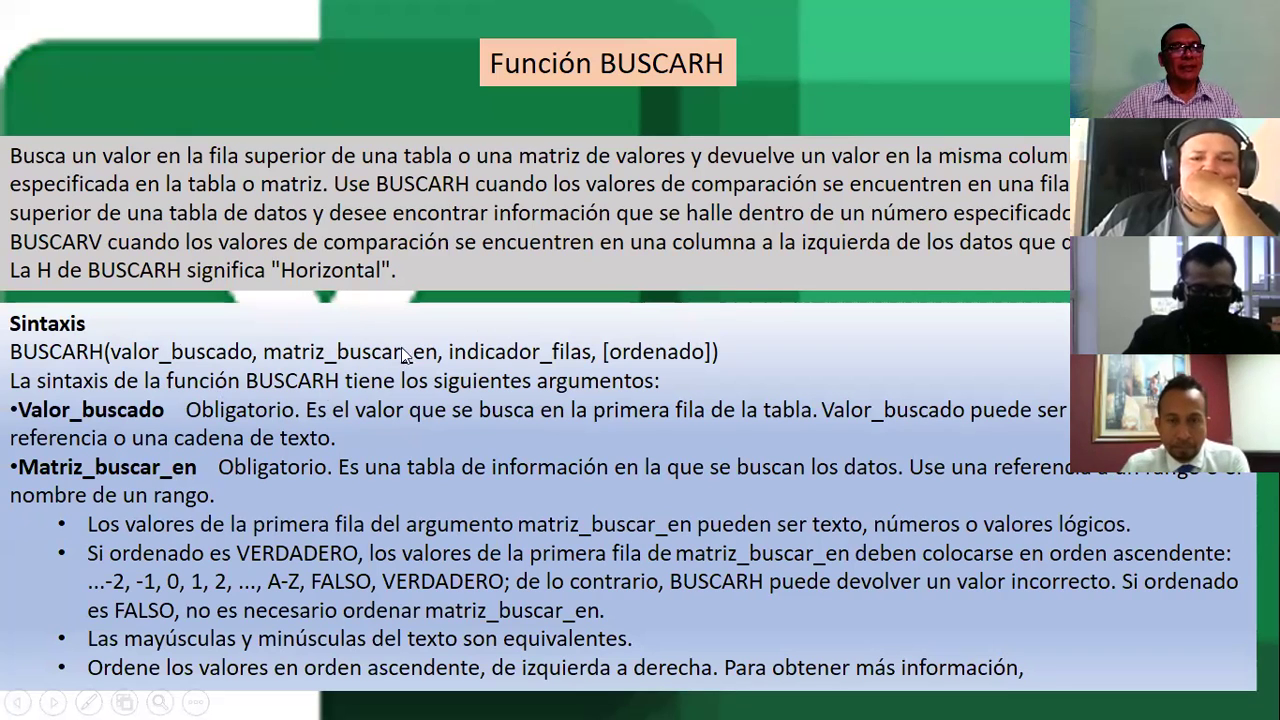
left_click(176, 448)
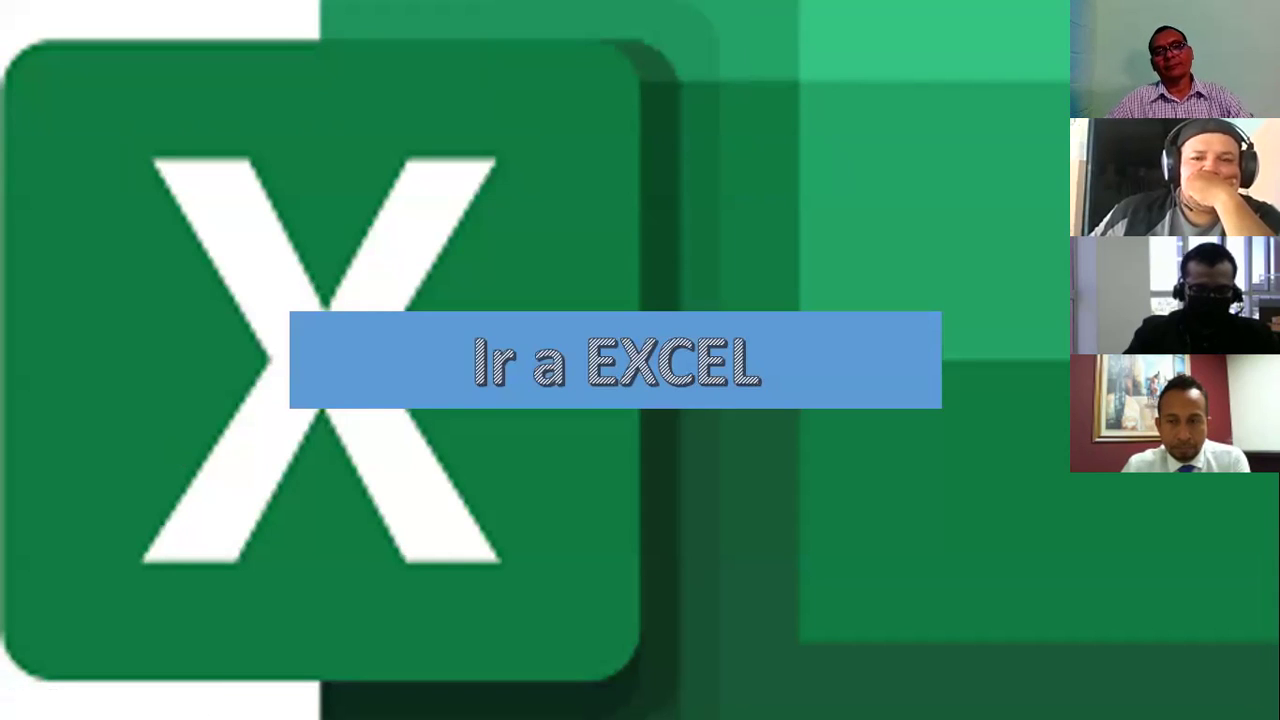
Exit the slide show and follow the Ir a EXCEL hyperlink to the CLASE 030322 workbook
key("Escape")
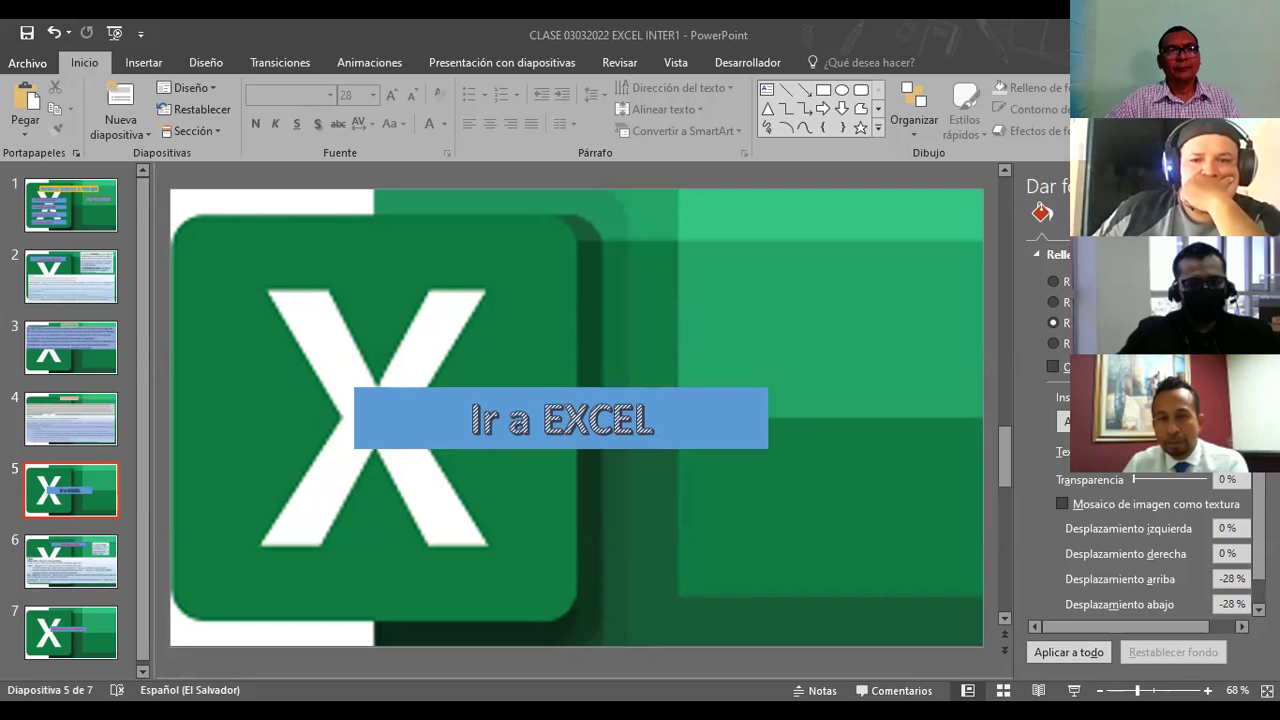
left_click(366, 394, "ctrl")
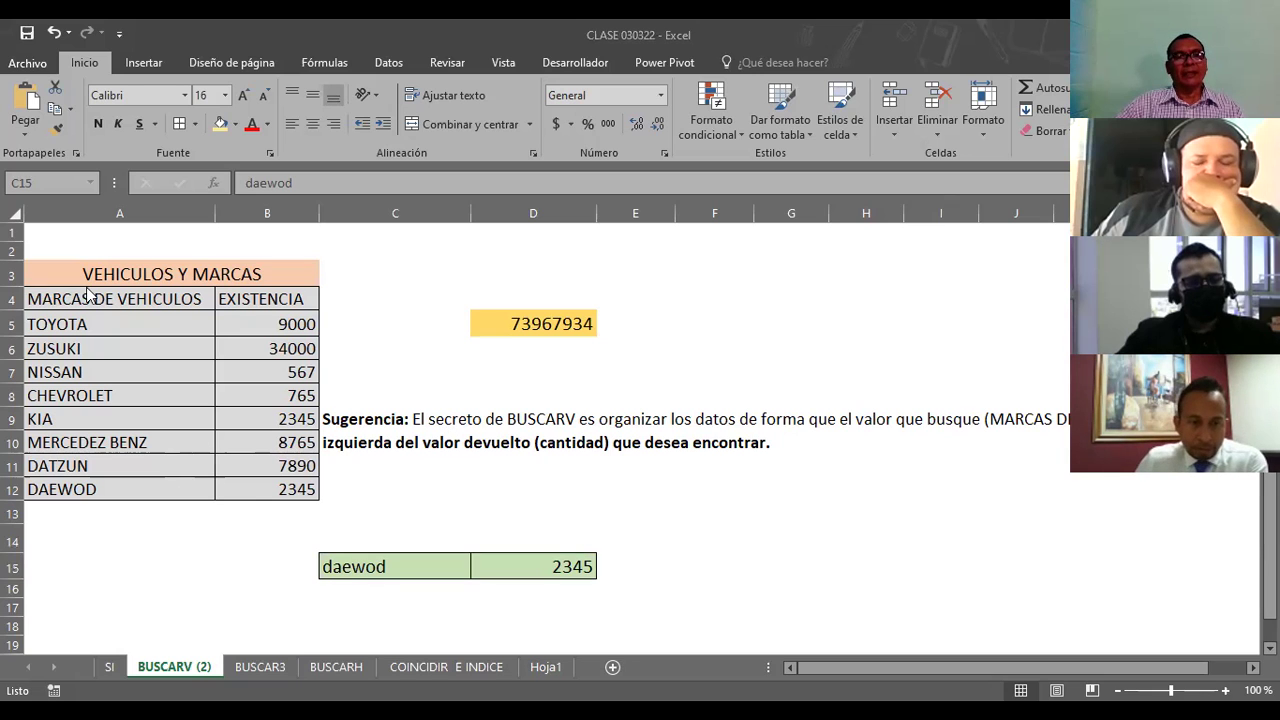
Change the lookup brand in C15 to NISSAN so the BUSCARV in D15 returns 567
left_click(545, 571)
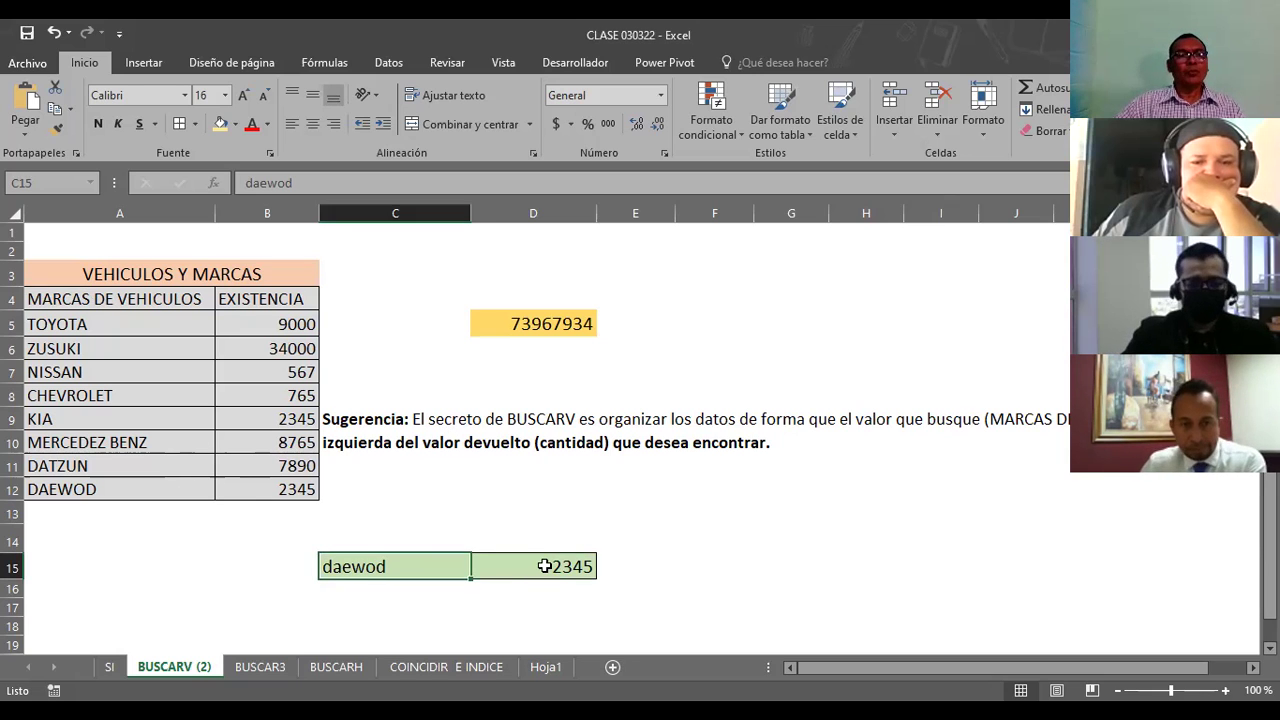
left_click(545, 568)
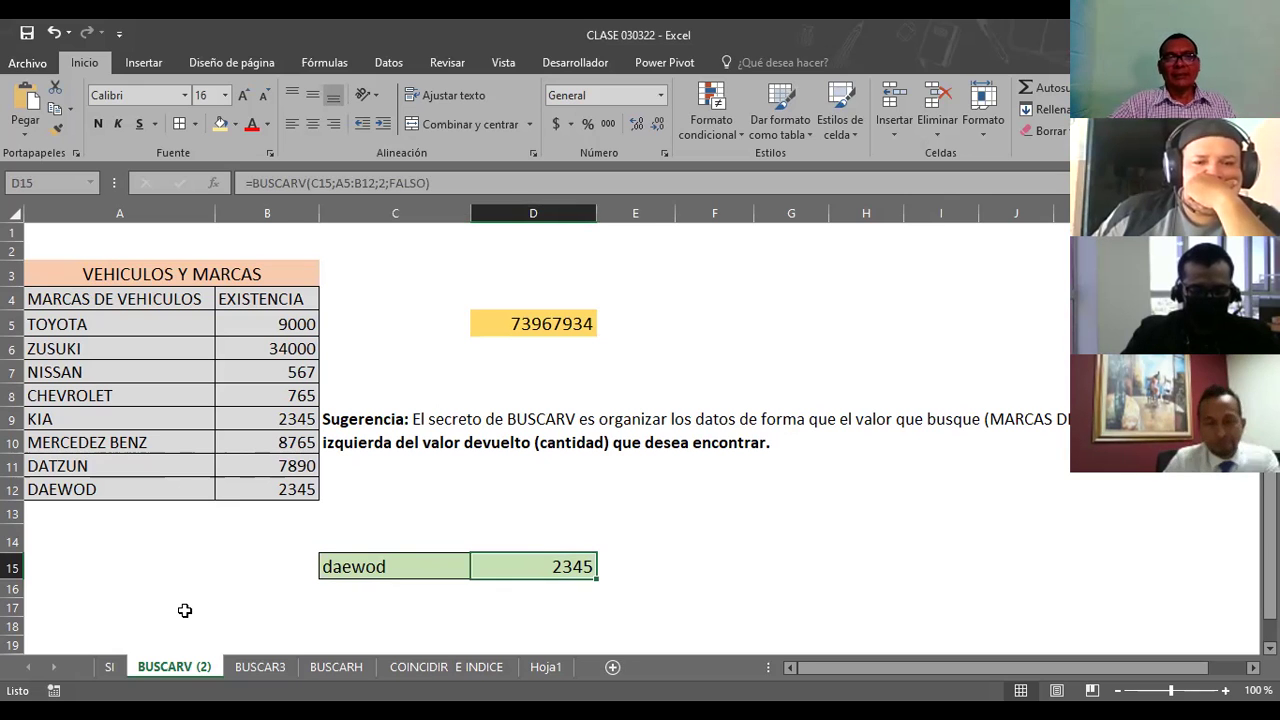
left_click(388, 566)
key("Delete")
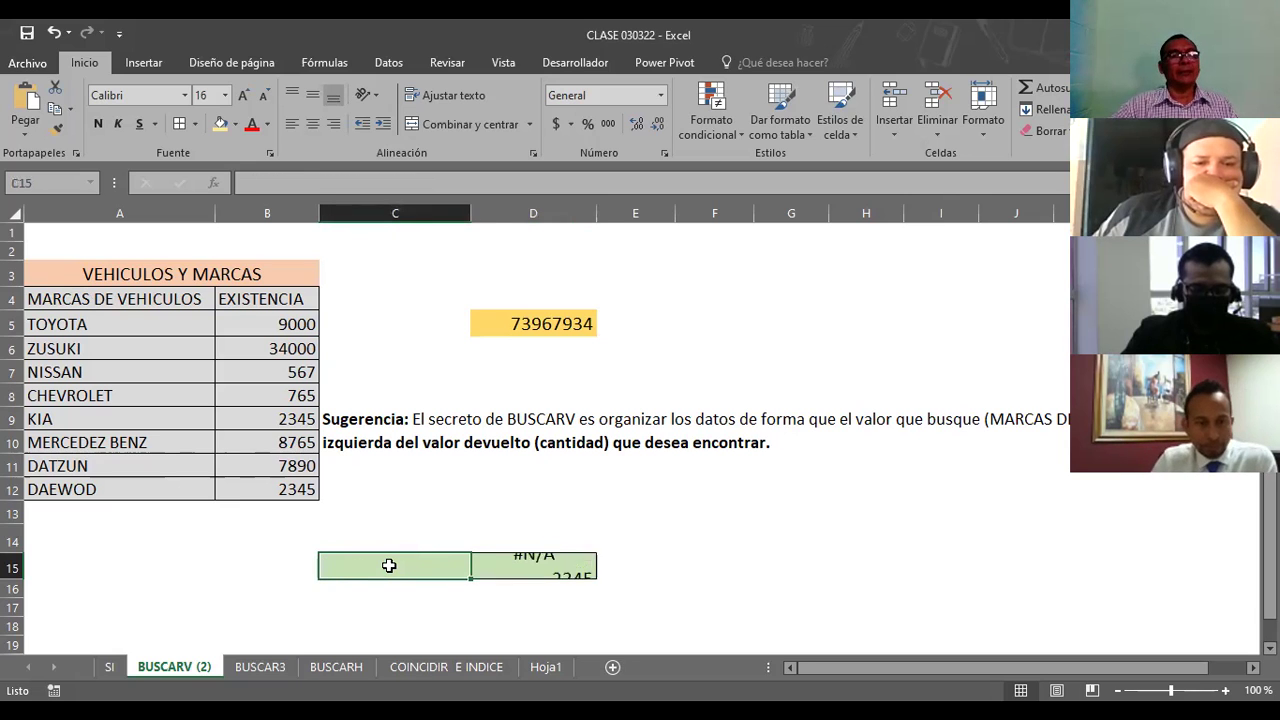
type("N")
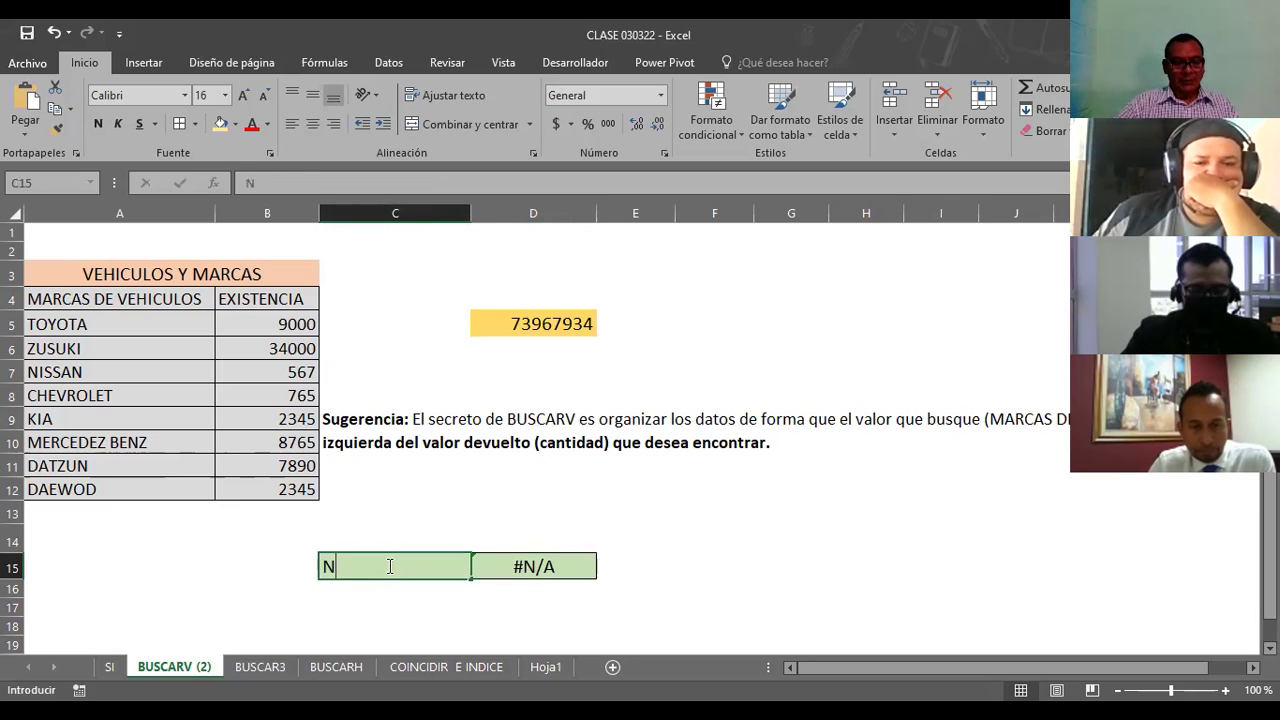
type("IS")
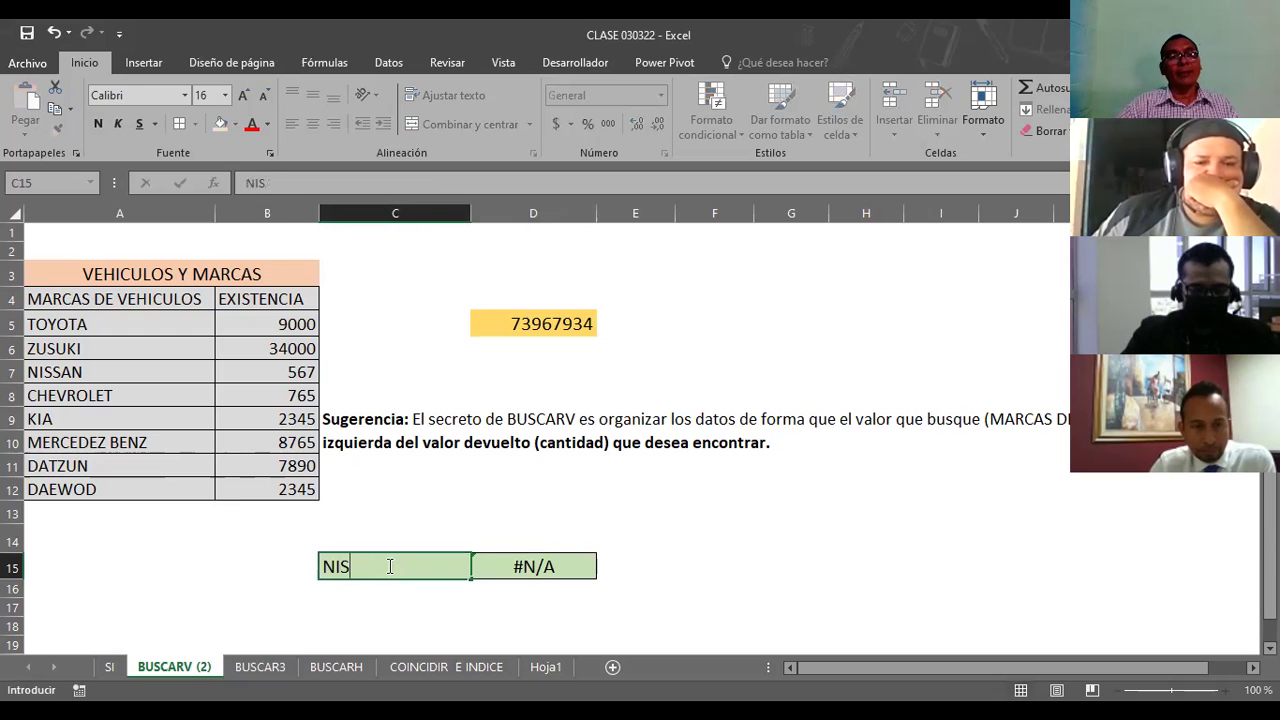
type("AAN")
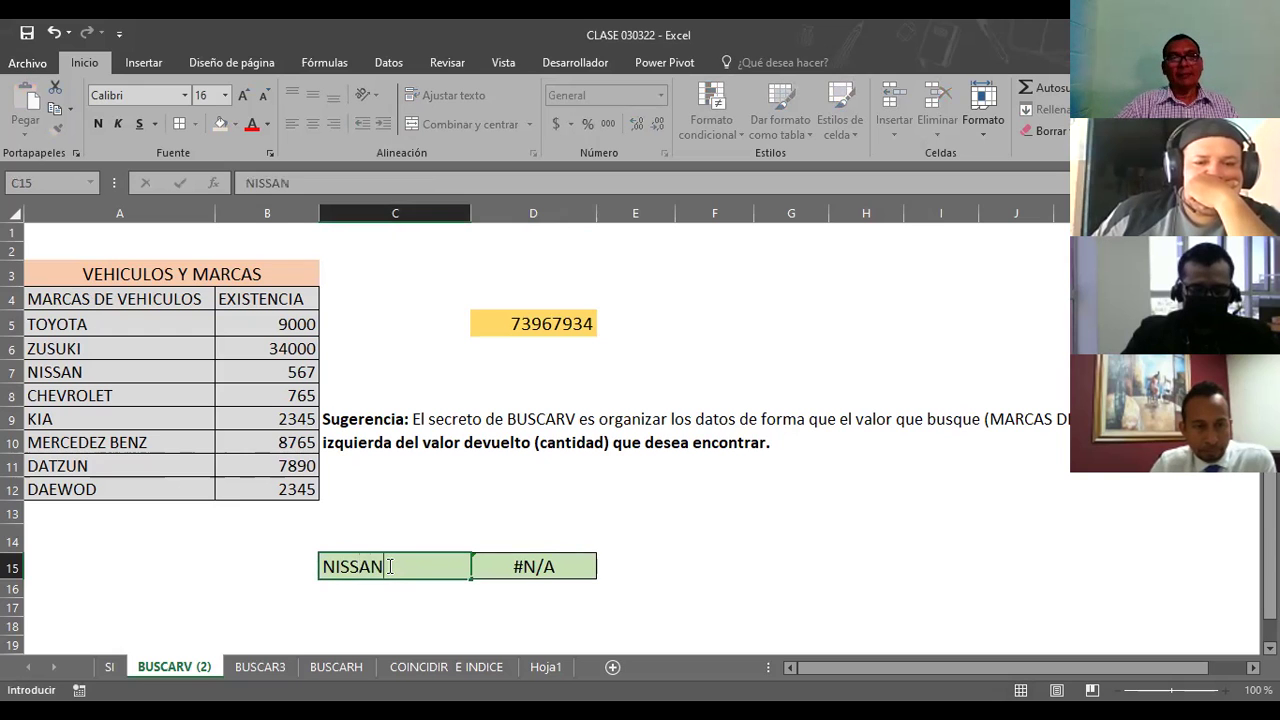
key("Return")
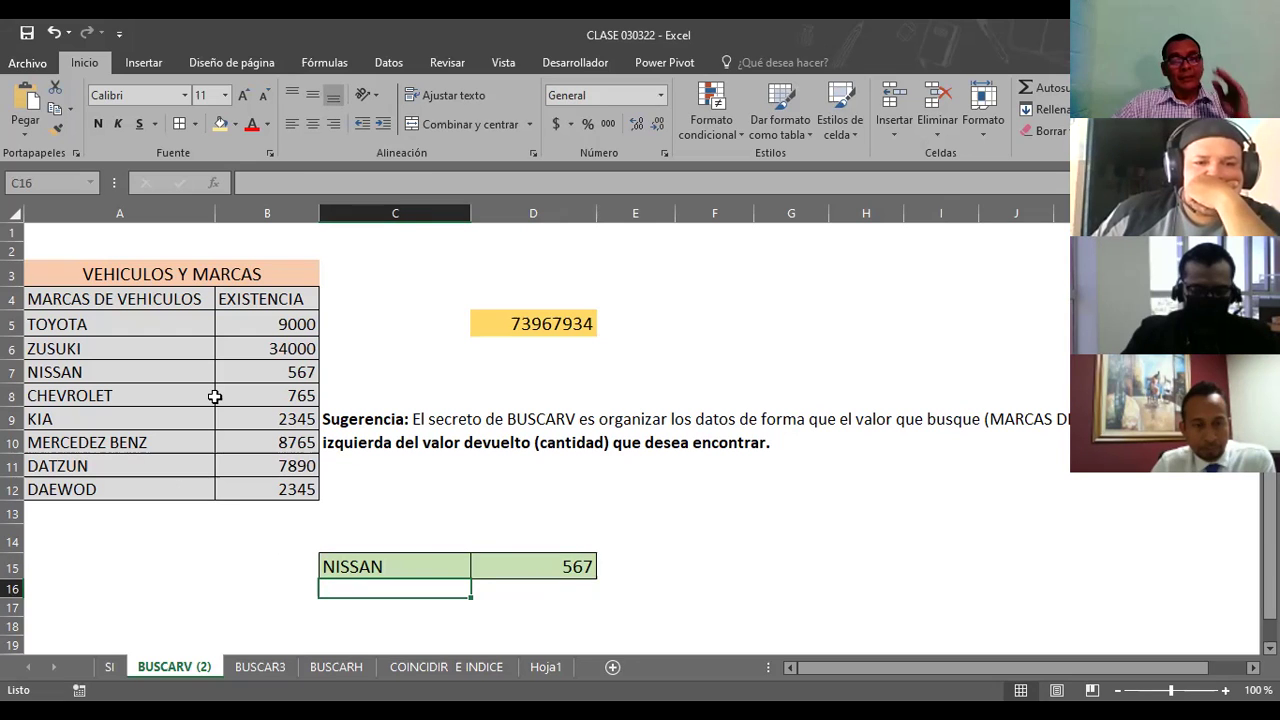
left_click(81, 371)
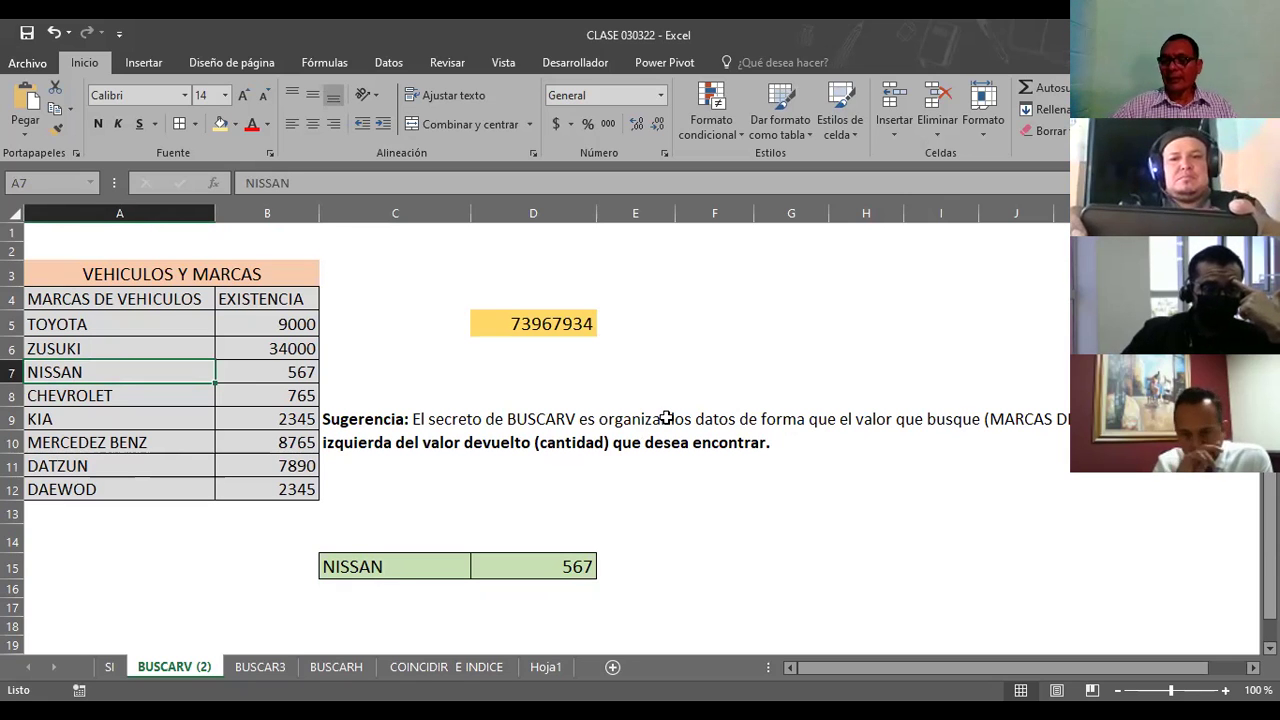
left_click(668, 277)
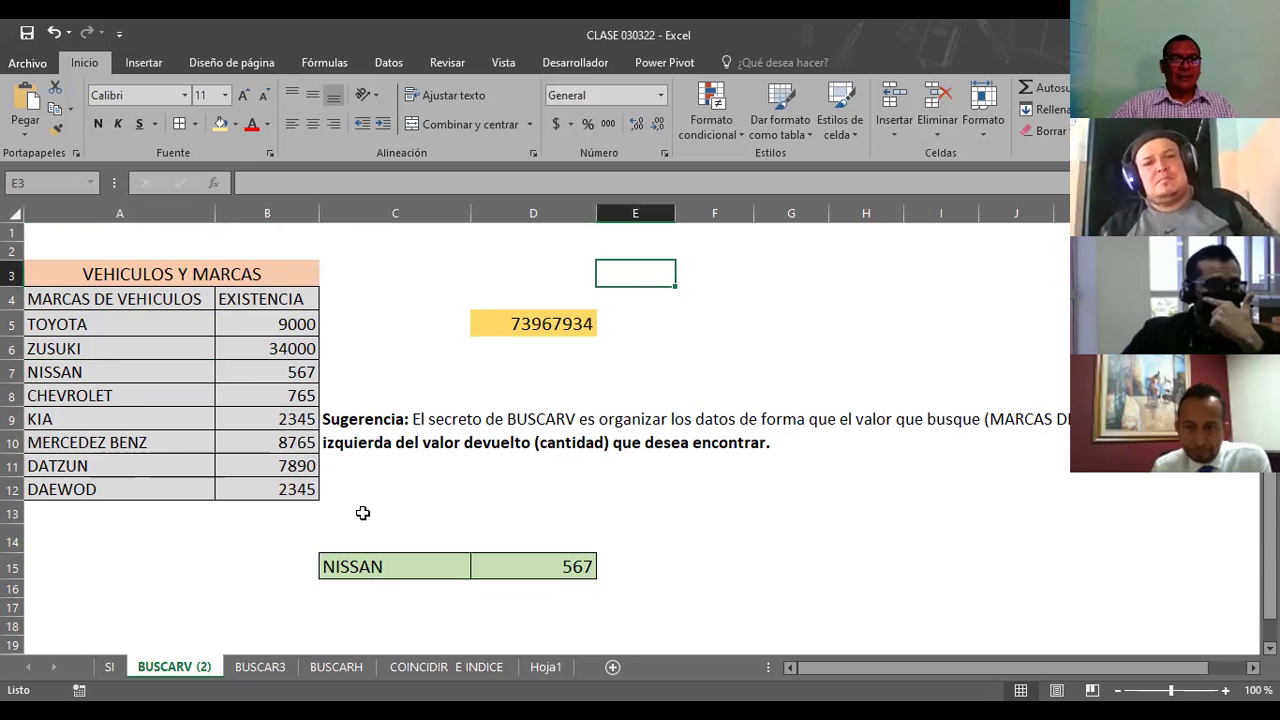
Go to the BUSCAR3 employee sheet and select the name cell I4 holding Ernesto
left_click(257, 670)
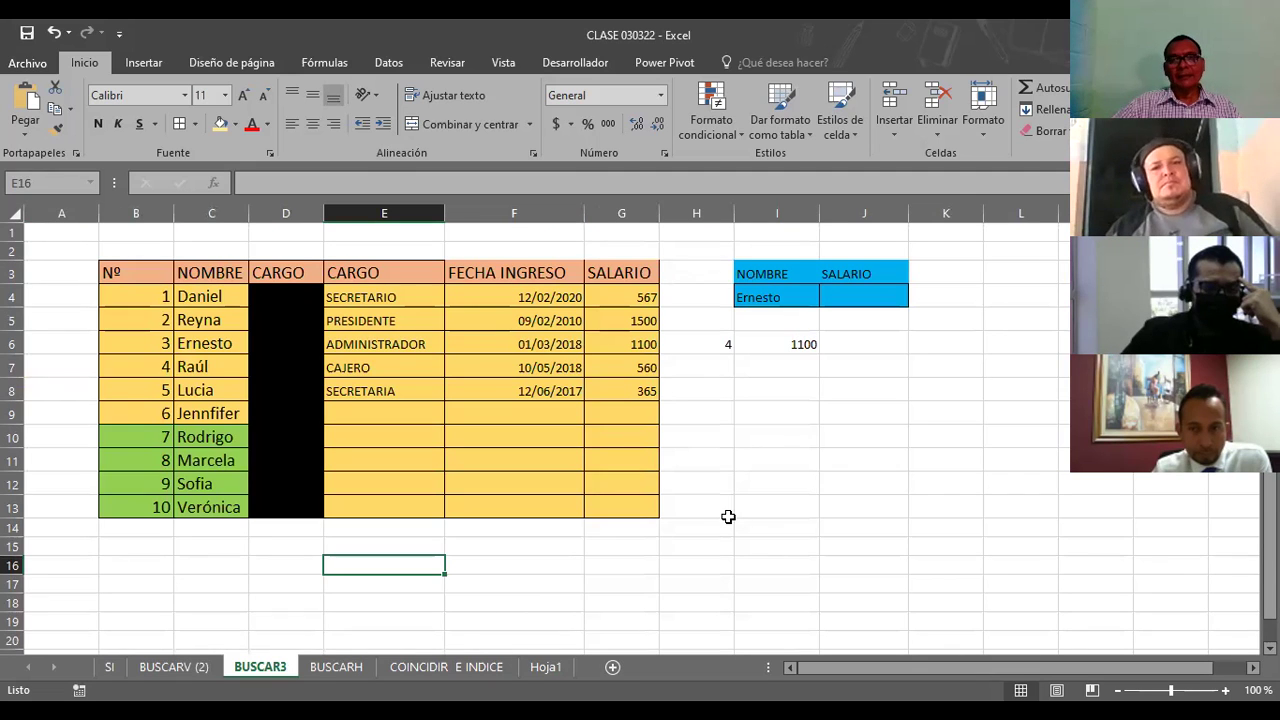
left_click(348, 669)
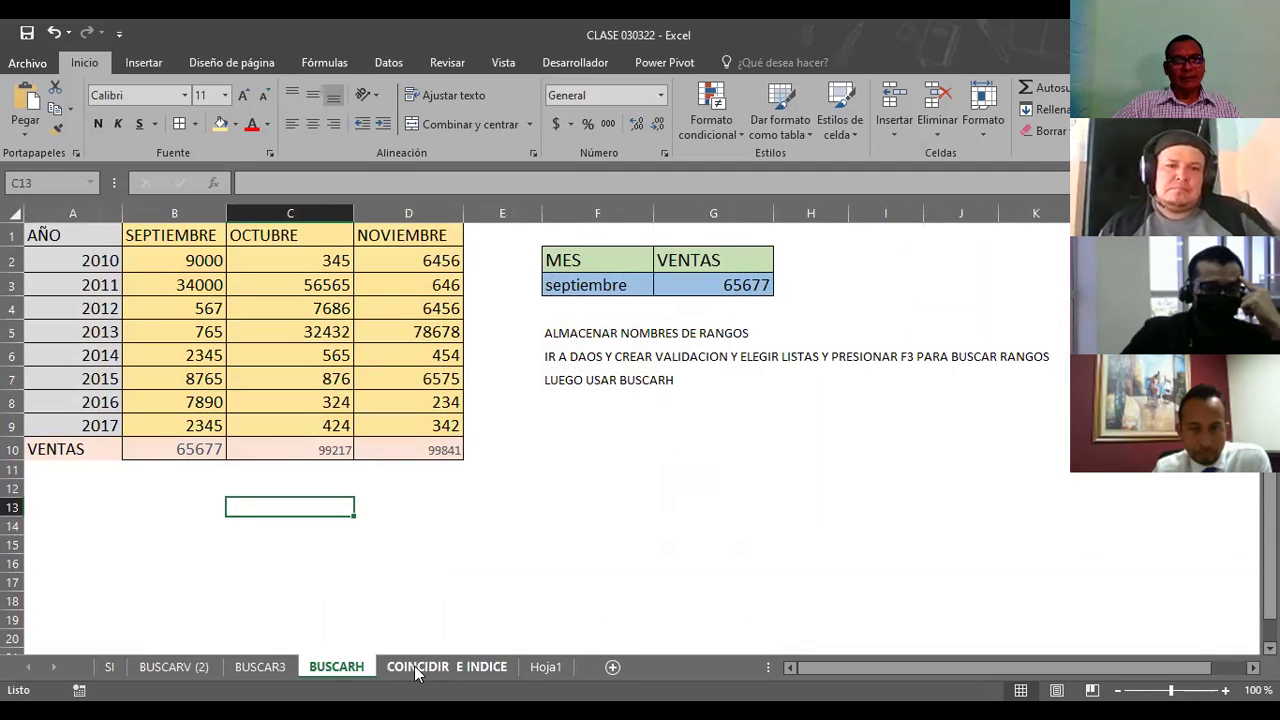
left_click(262, 670)
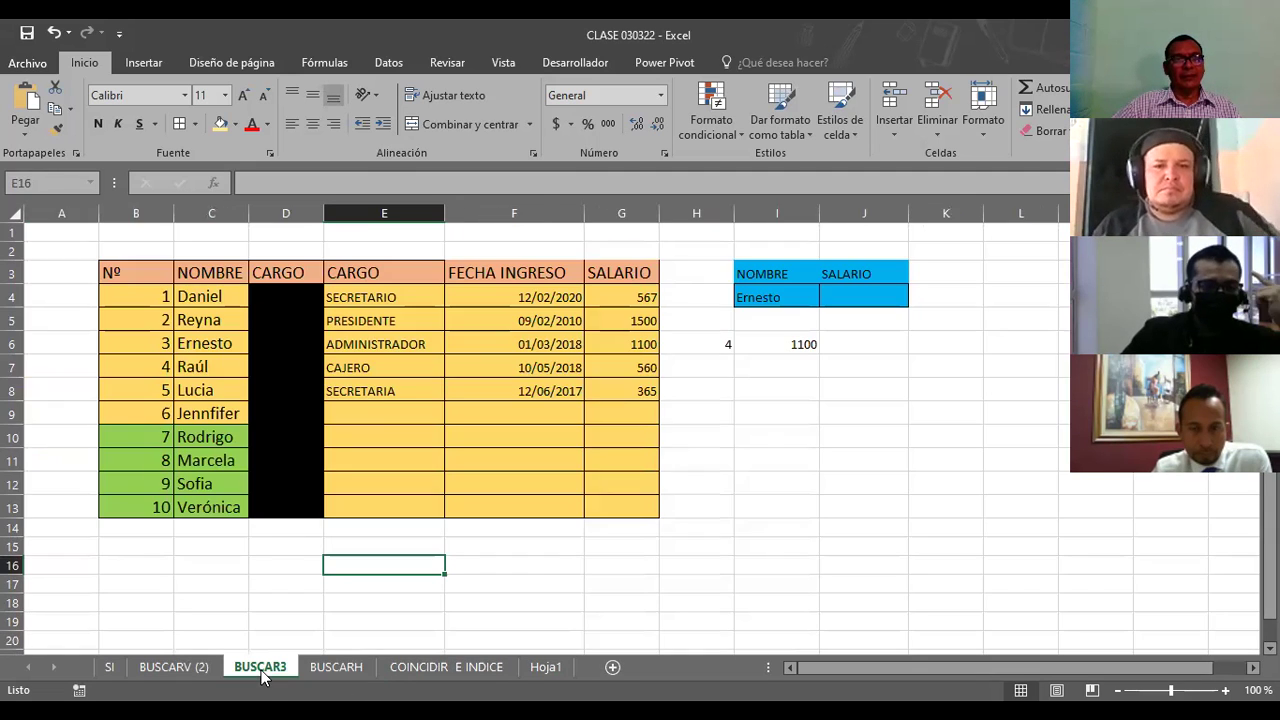
left_click(165, 585)
left_click(775, 296)
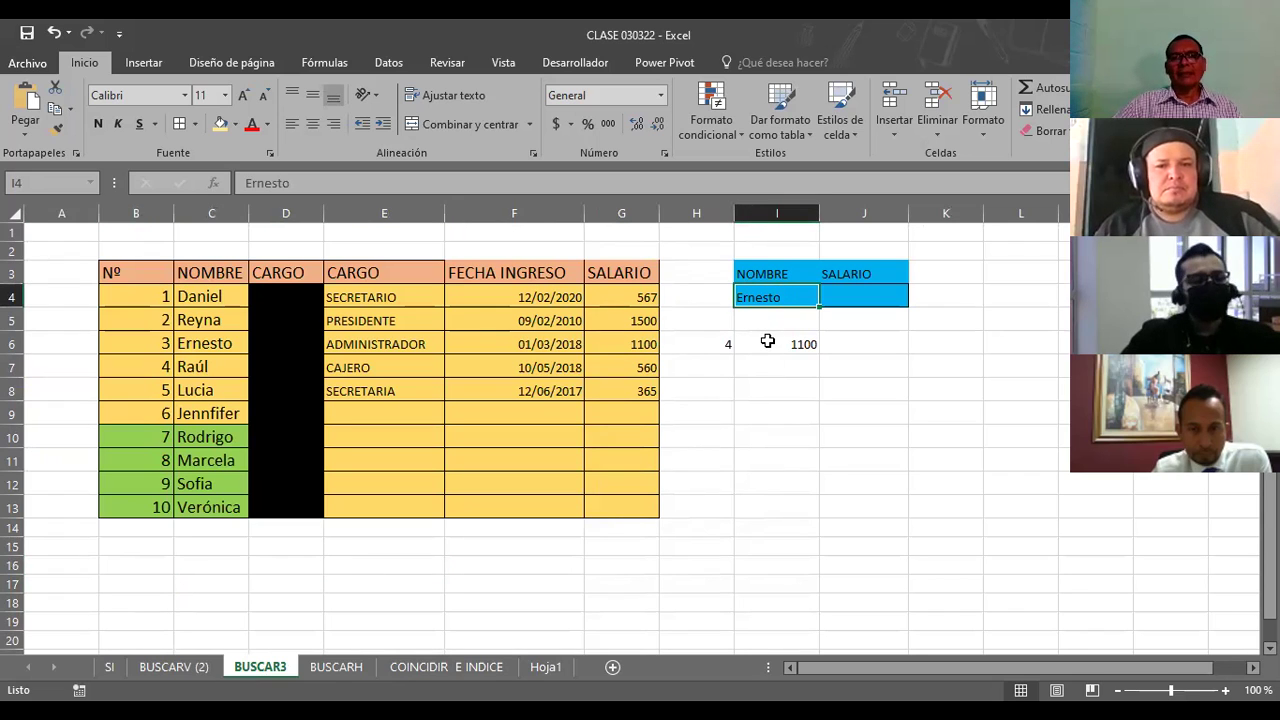
left_click(766, 341)
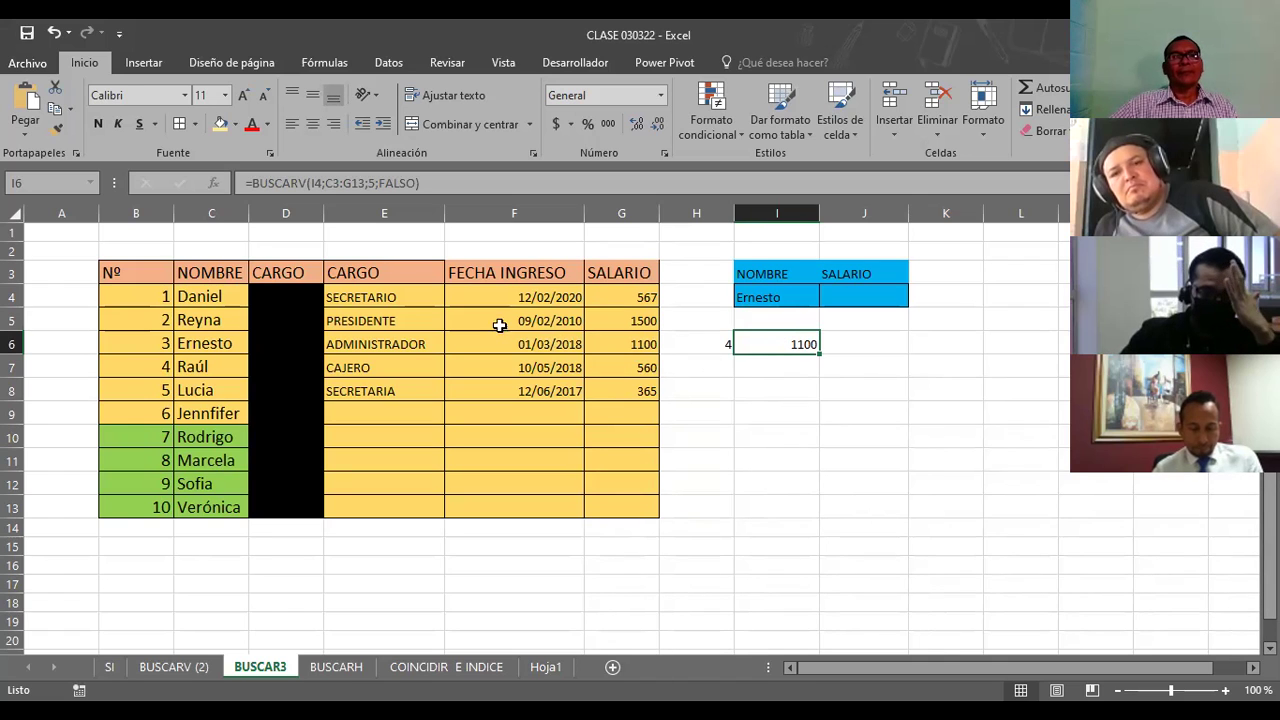
left_click(213, 292)
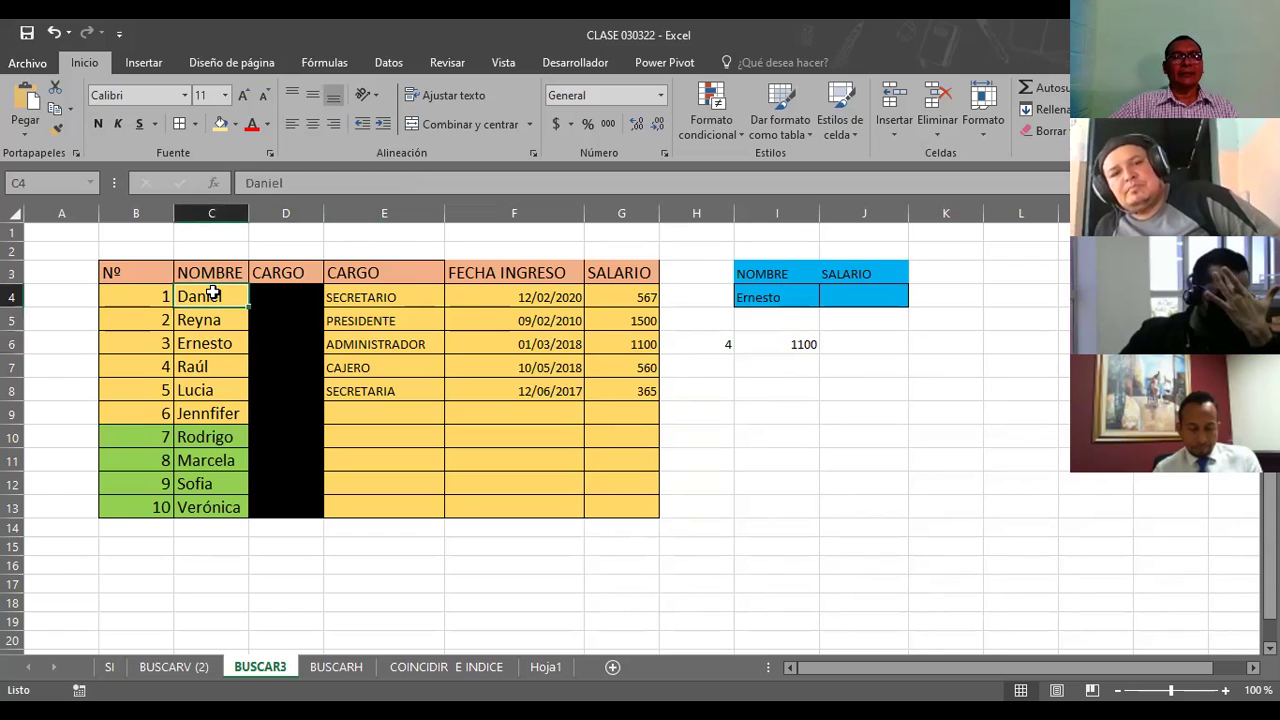
left_click_drag(213, 292, 216, 507)
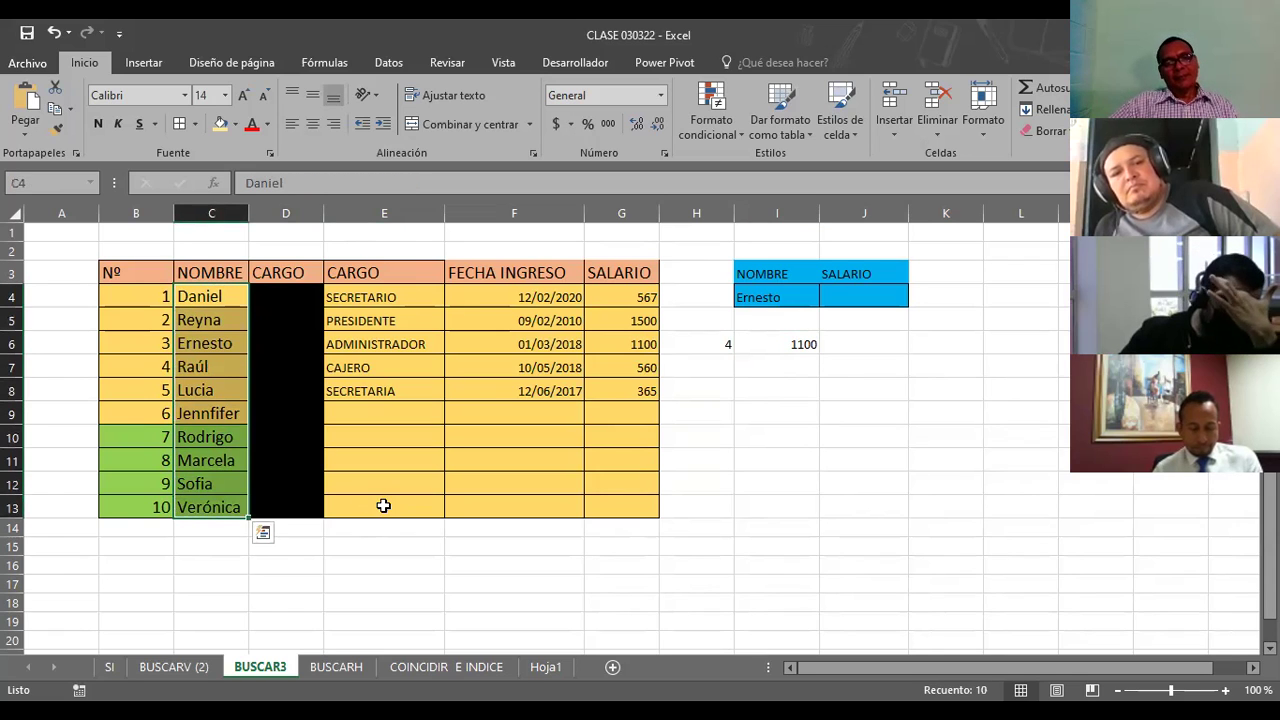
left_click(836, 443)
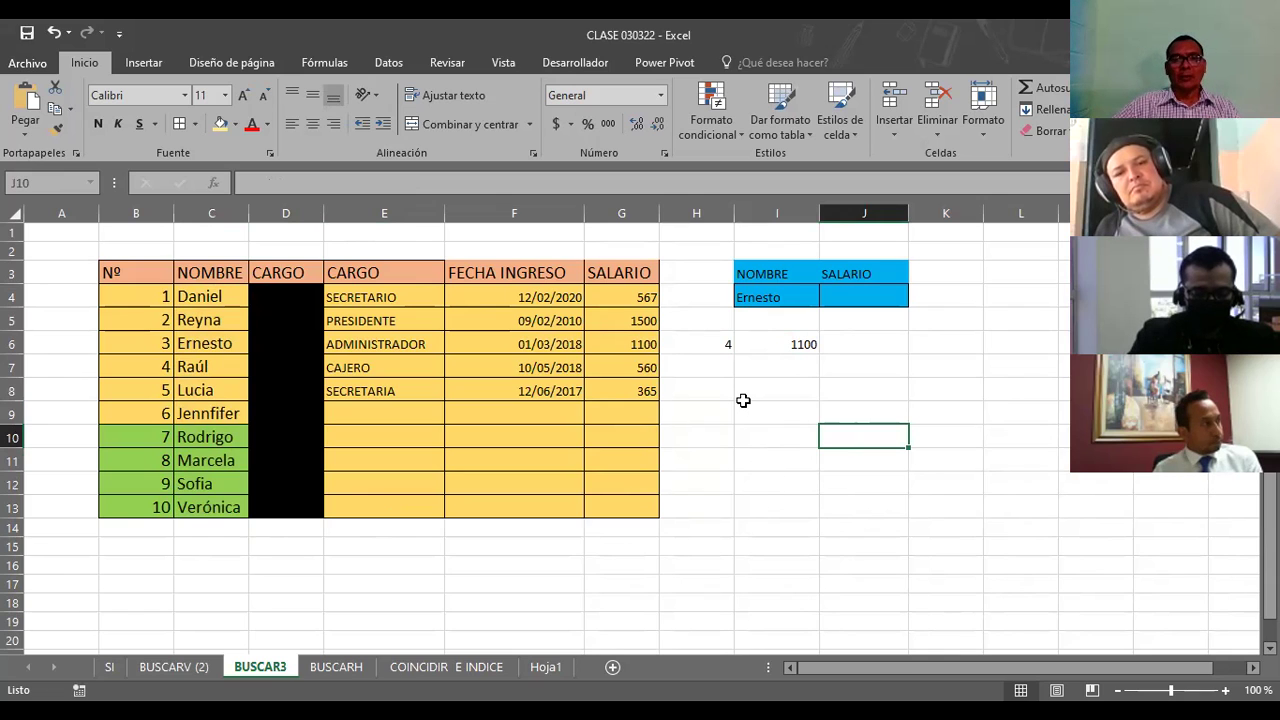
left_click(790, 342)
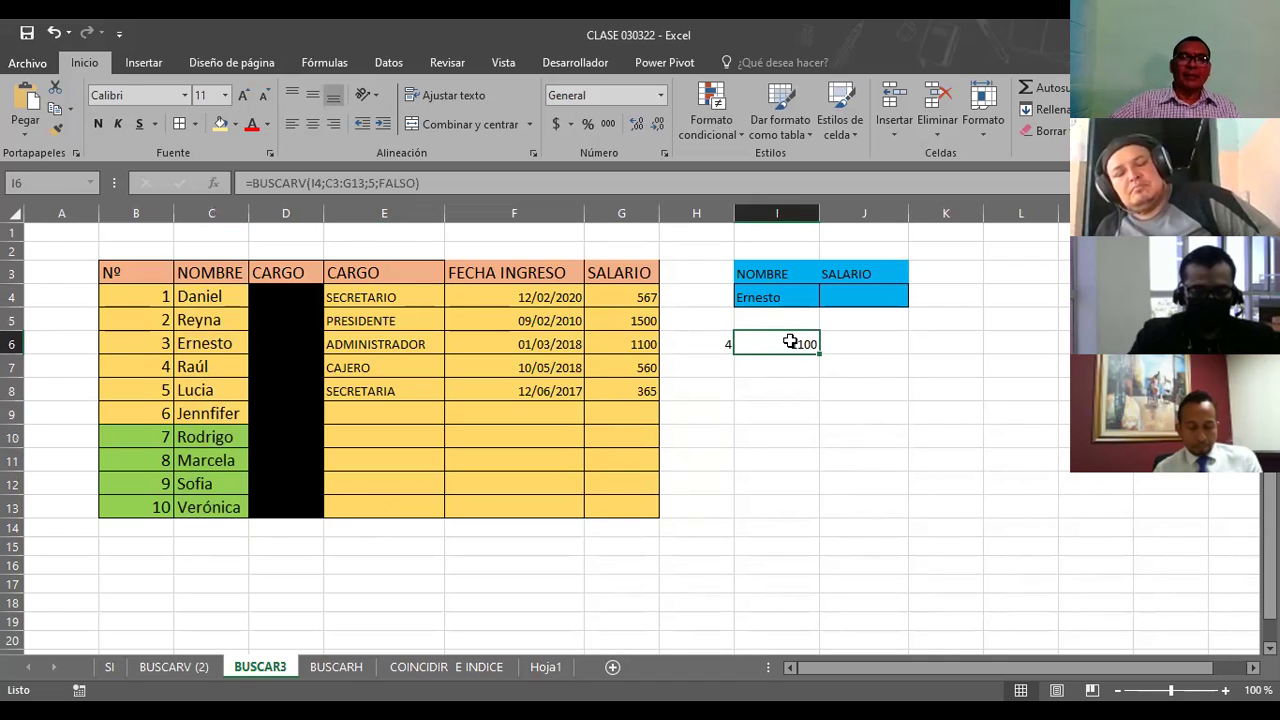
Delete Ernesto from lookup cell I4, leaving the I6 salary at #N/A
left_click(773, 296)
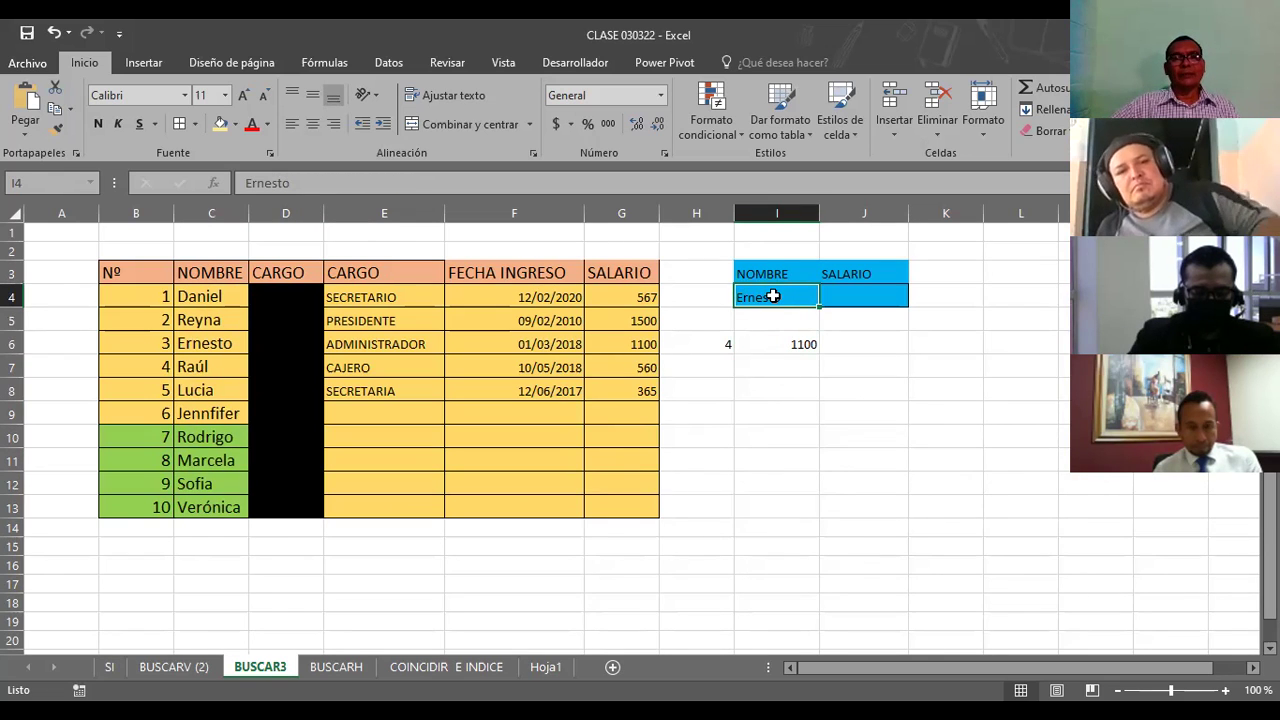
key("Delete")
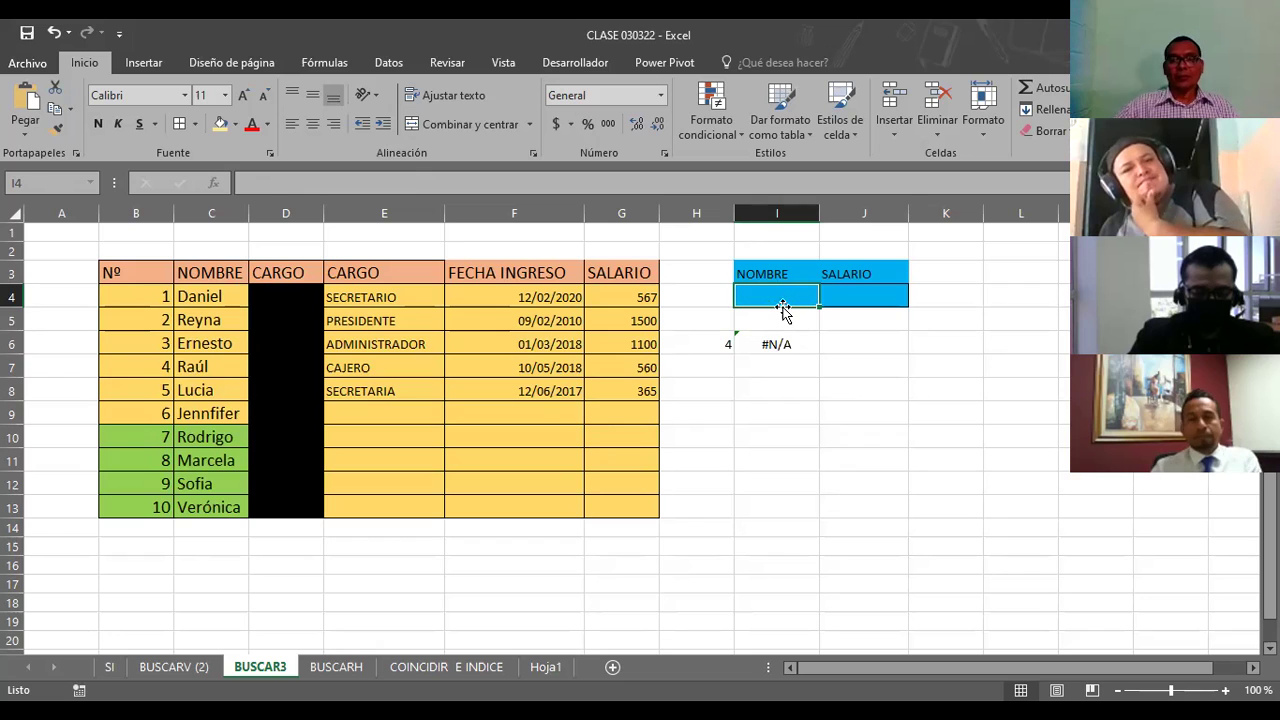
key("Return")
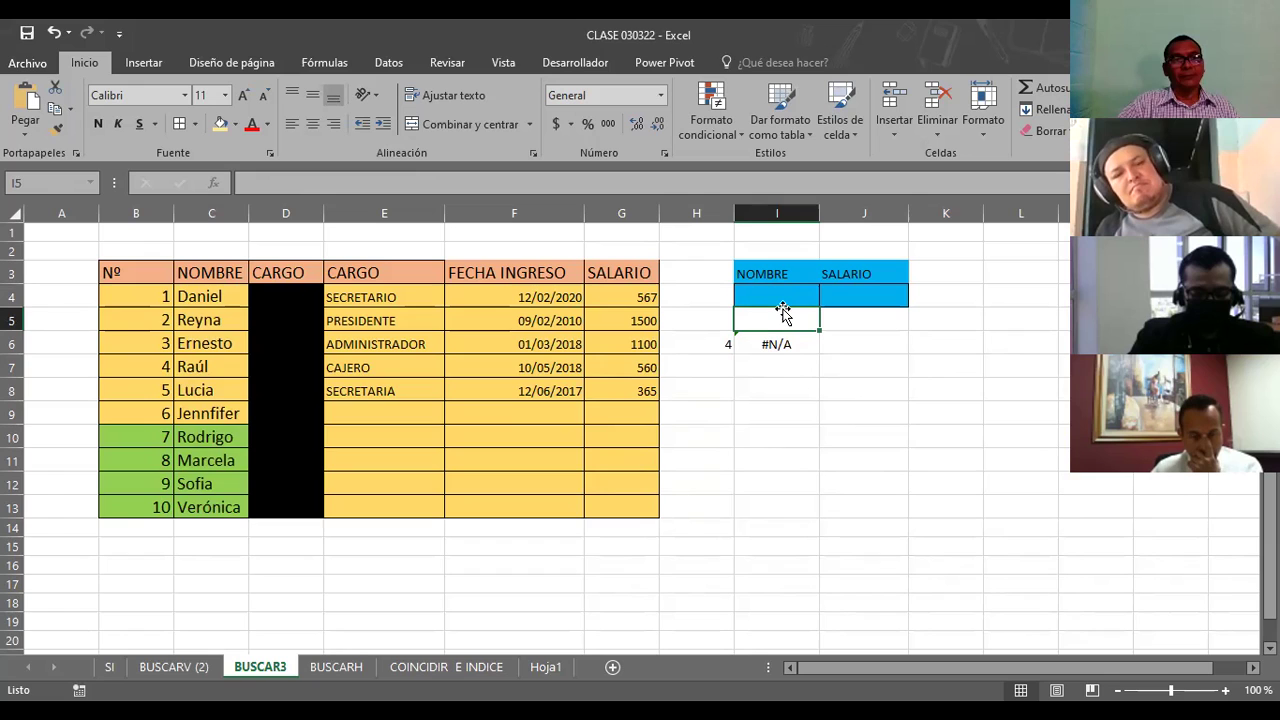
Enter the name Sofia in cell I5
type("s")
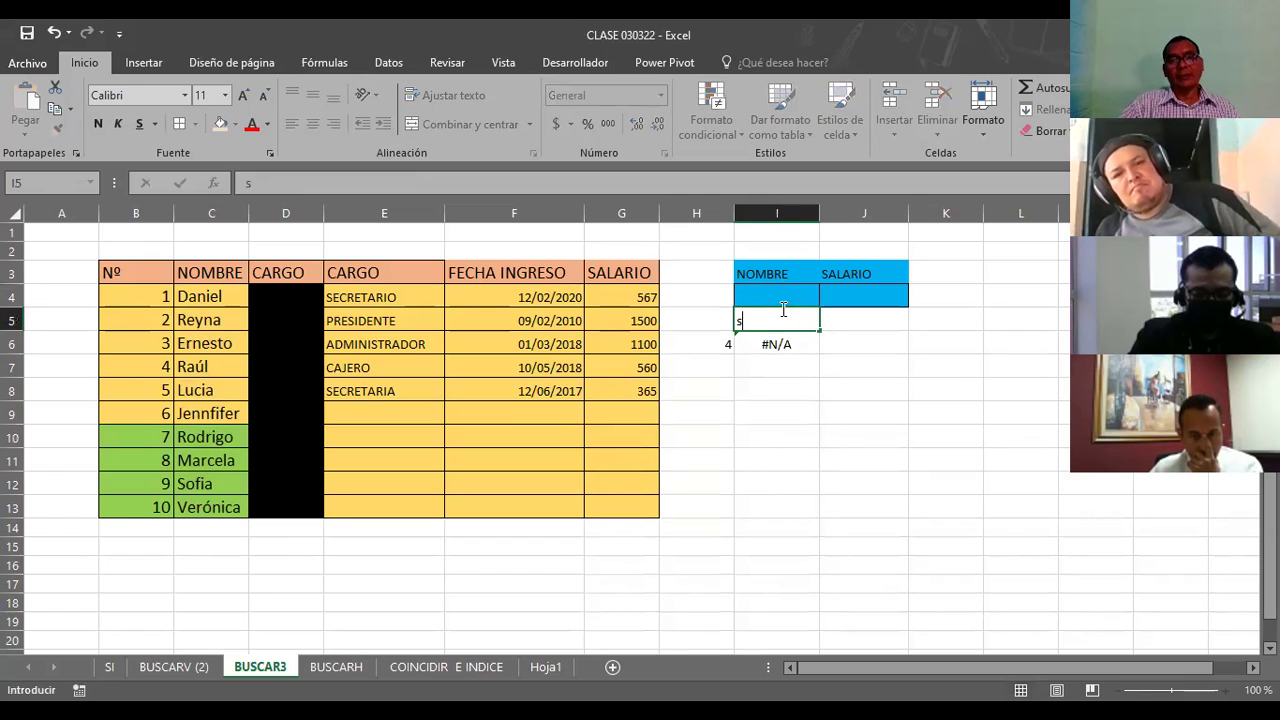
key("BackSpace")
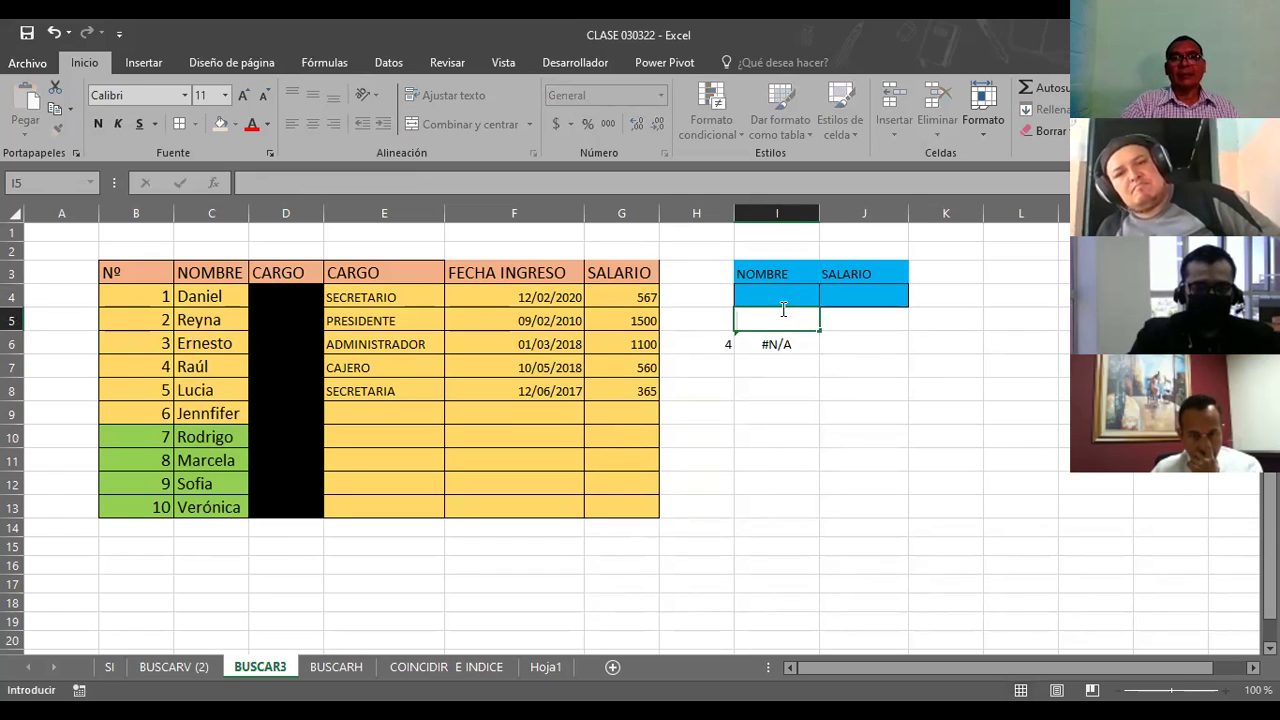
type("s")
key("BackSpace")
type("Sofia")
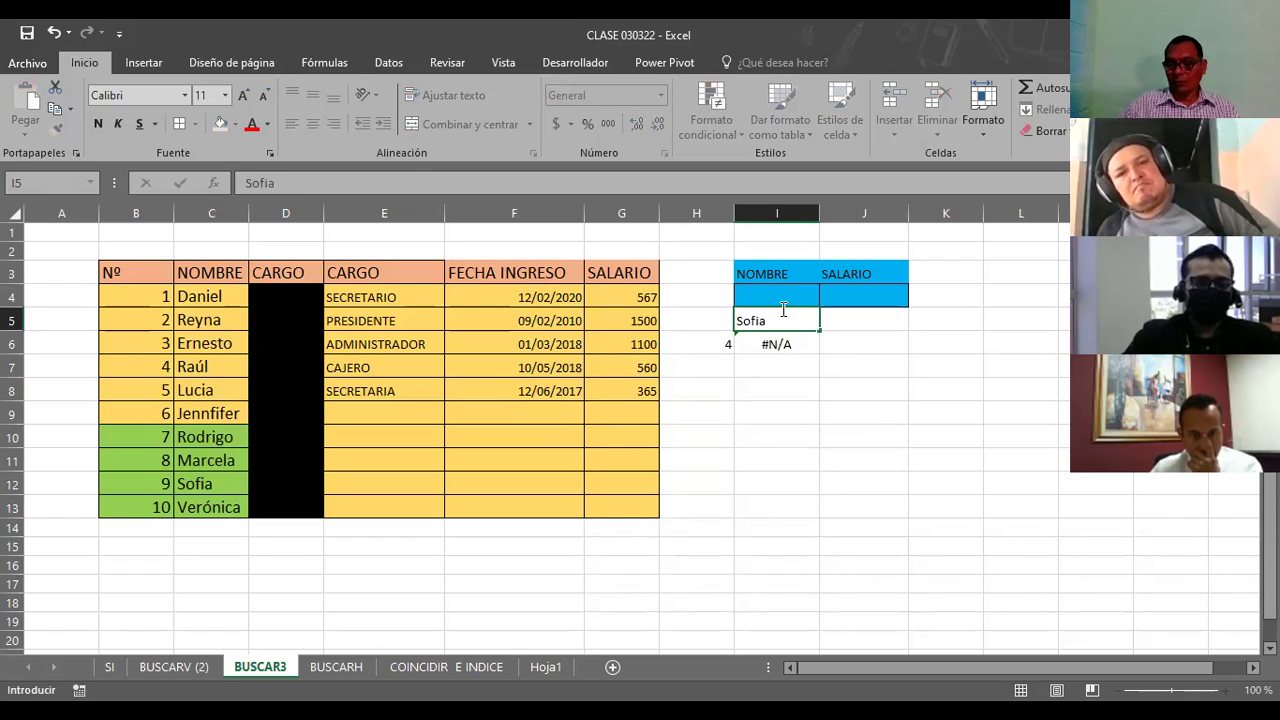
key("Return")
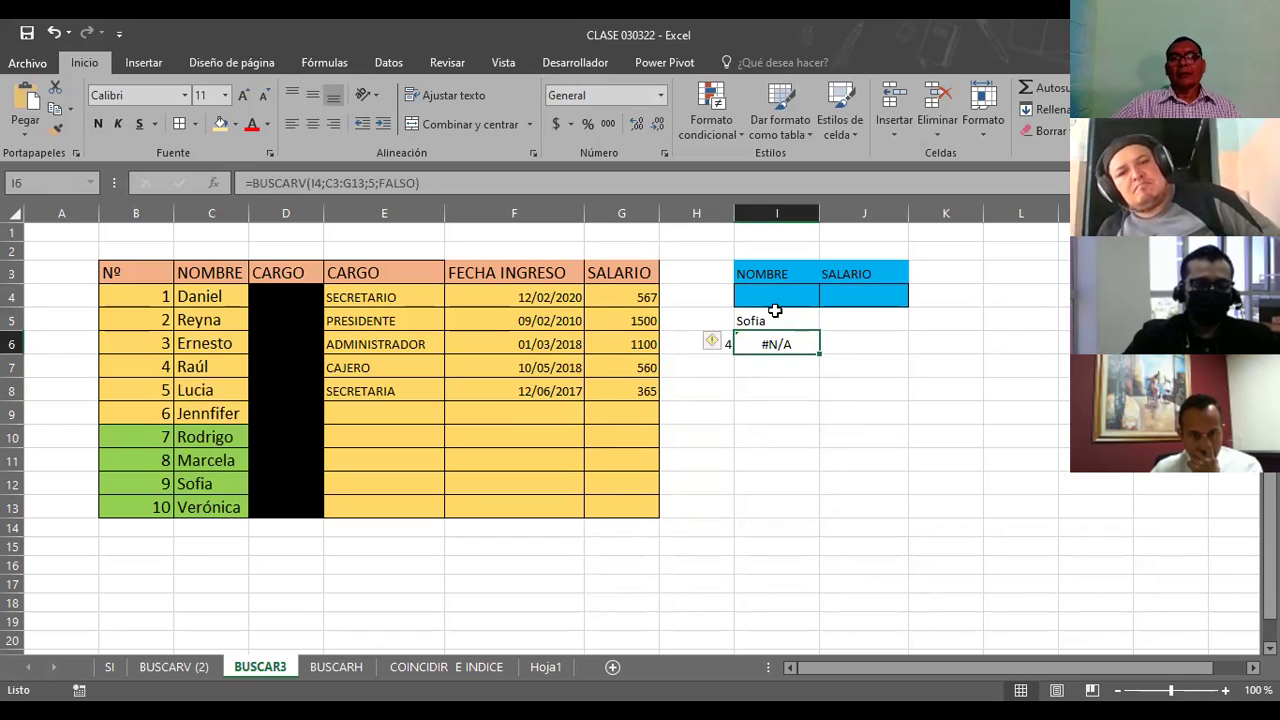
Set I4 to Sofia via autocomplete so the I6 salary lookup returns 0
left_click(775, 298)
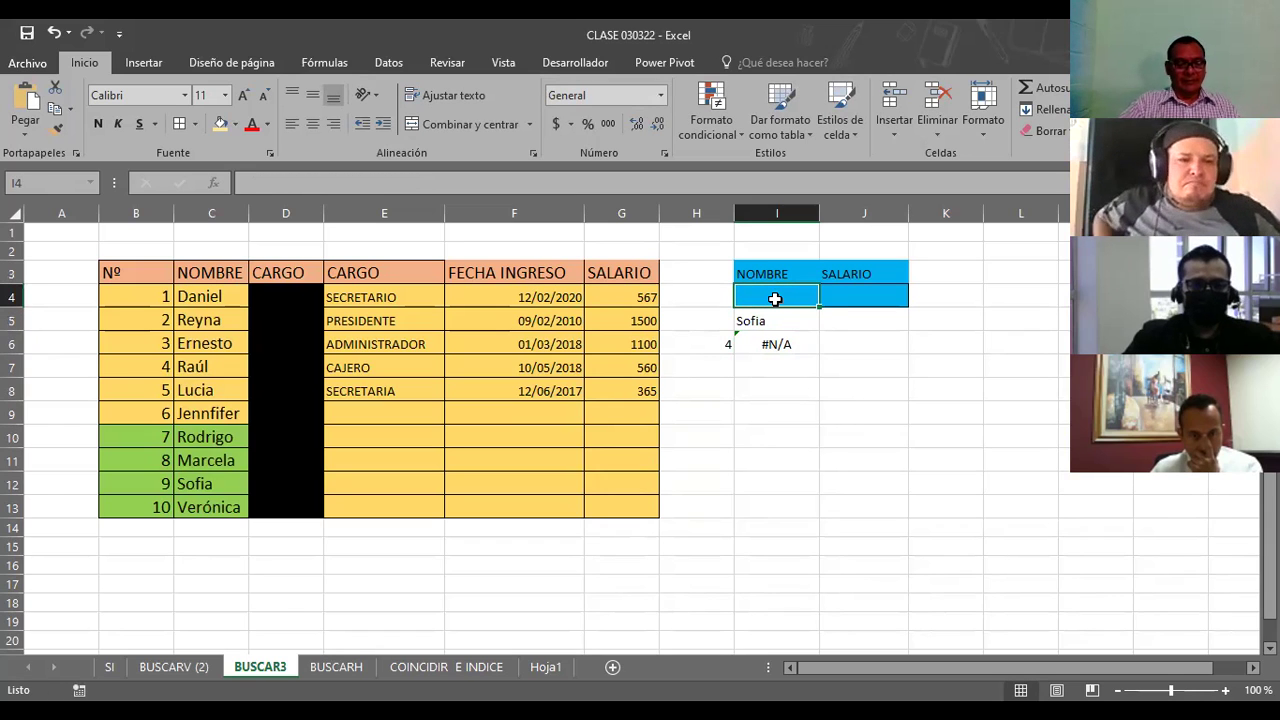
type("S")
key("Return")
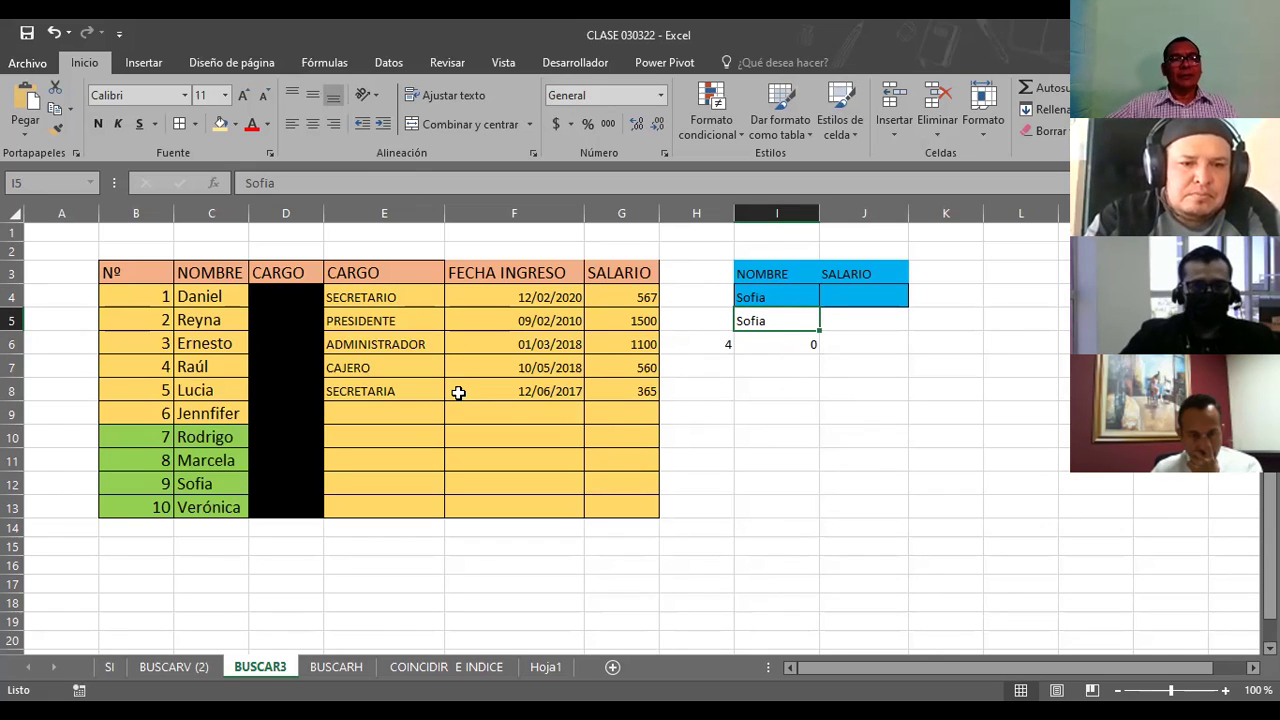
left_click(206, 484)
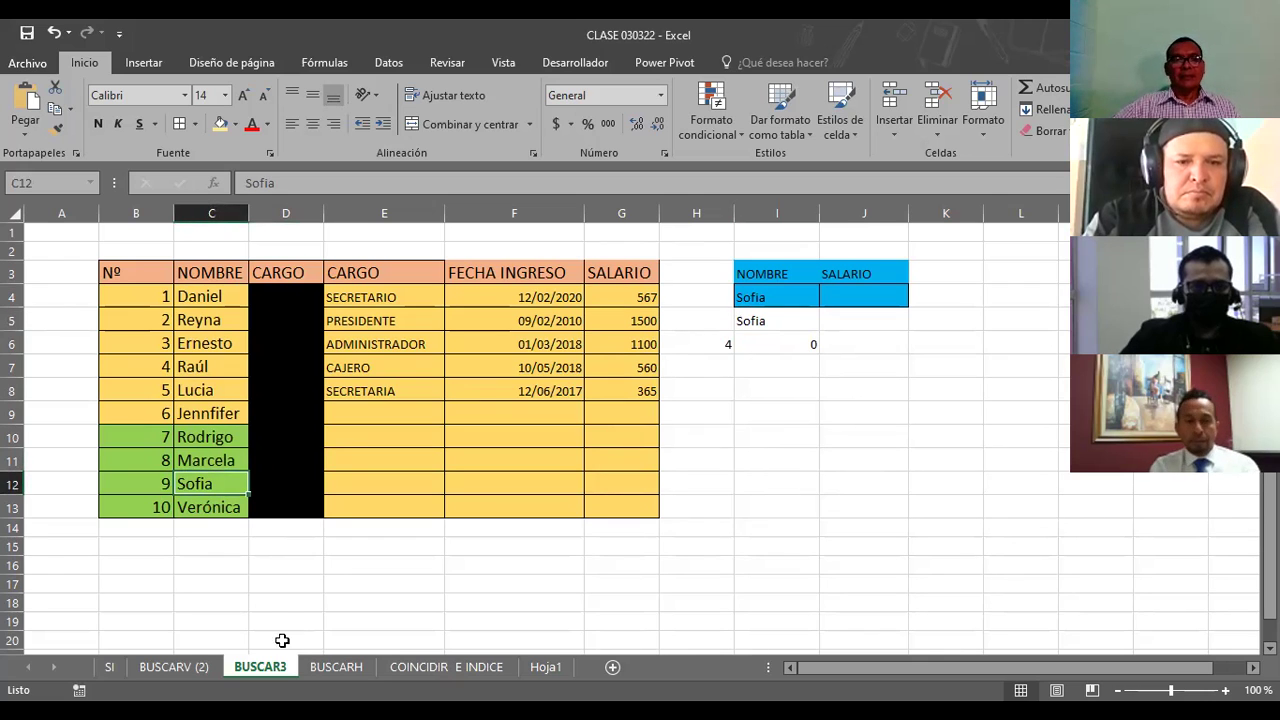
left_click(793, 342)
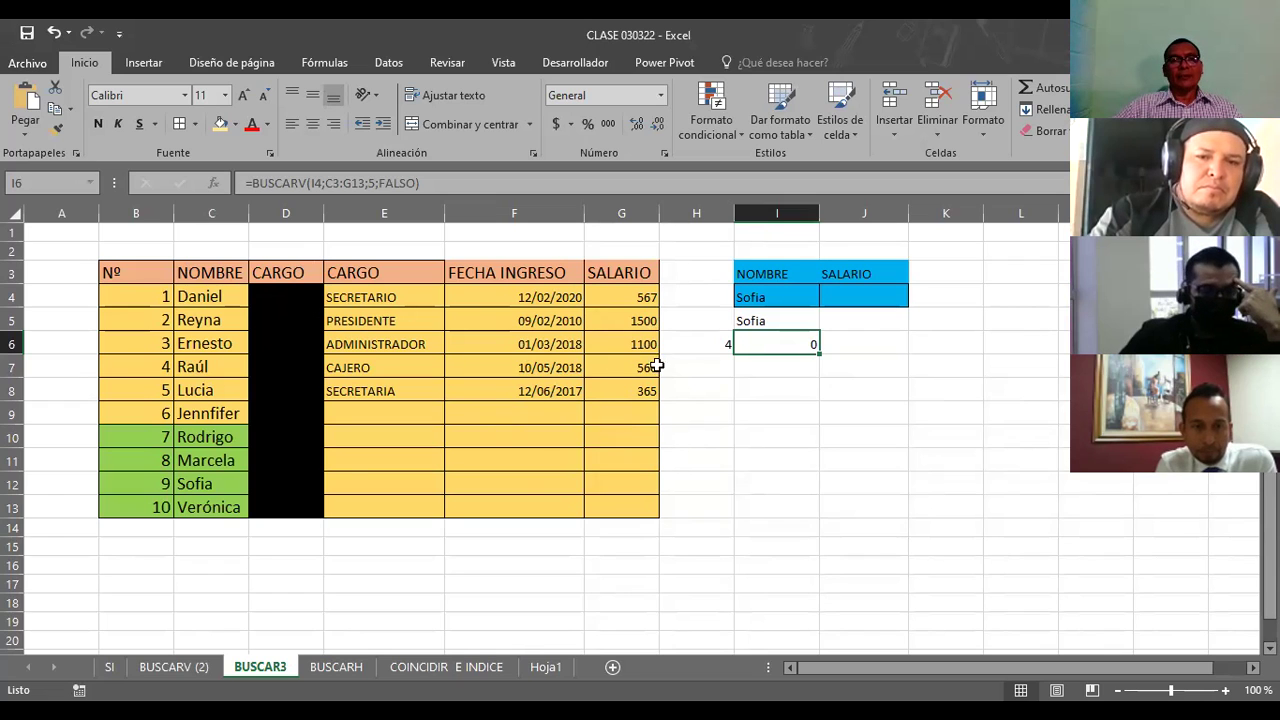
Enter 4 in Sofia's empty salary cell G12, making I6 return 4
left_click(628, 484)
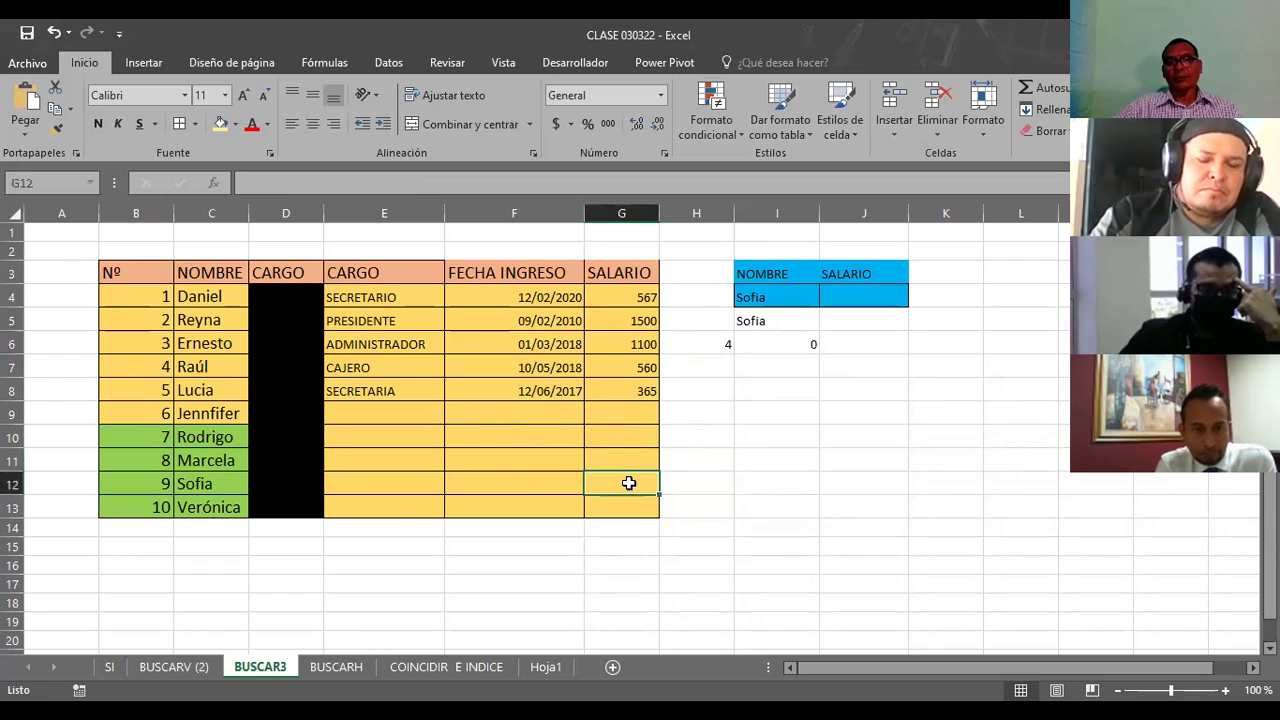
type("4")
key("Return")
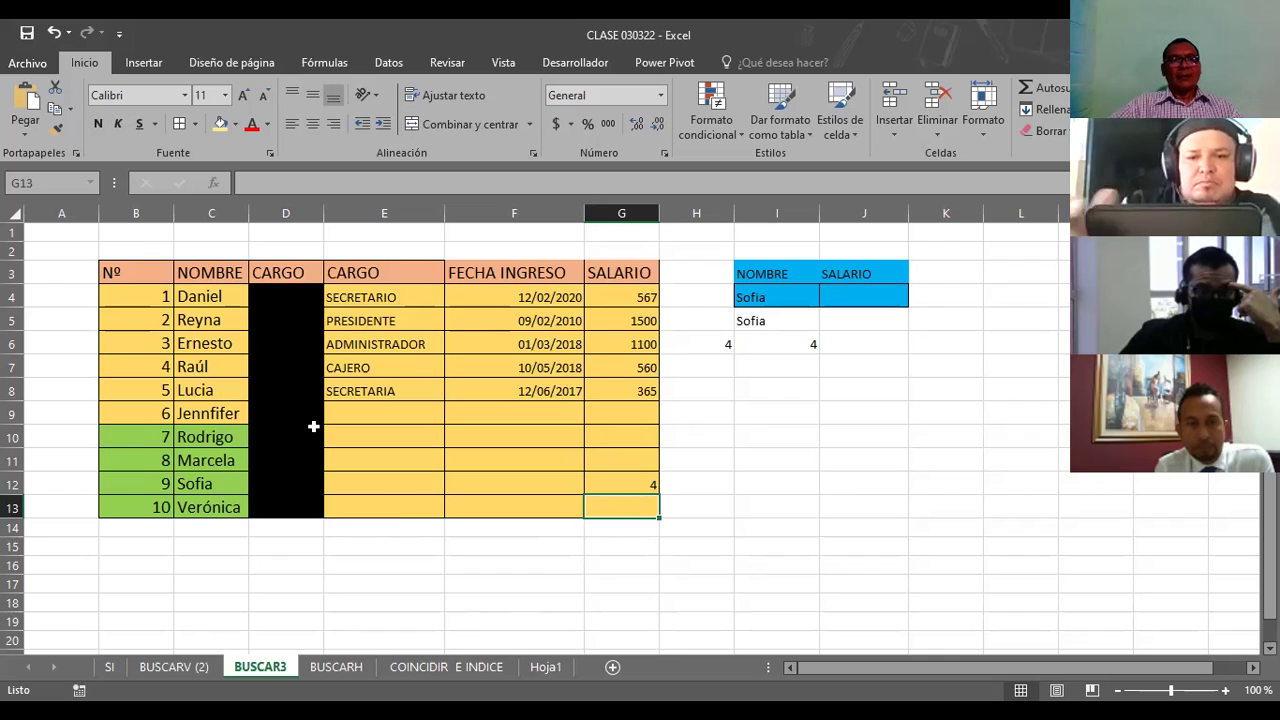
left_click(330, 668)
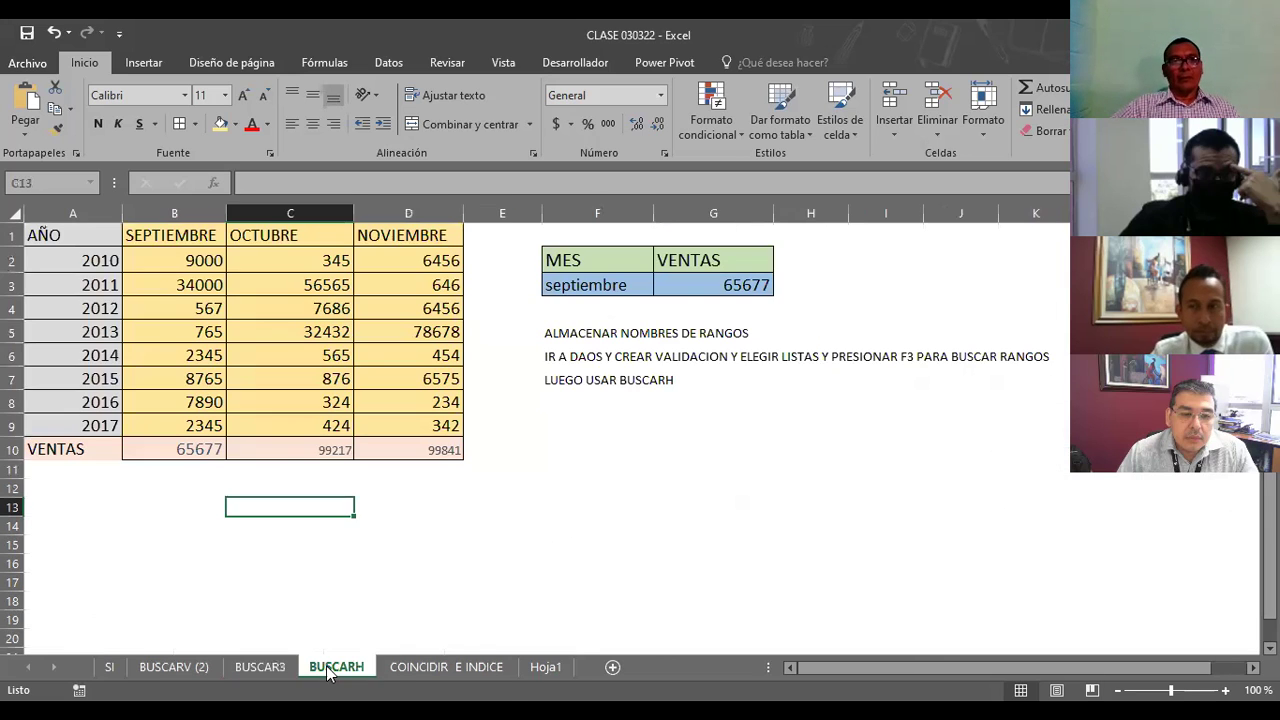
left_click(616, 558)
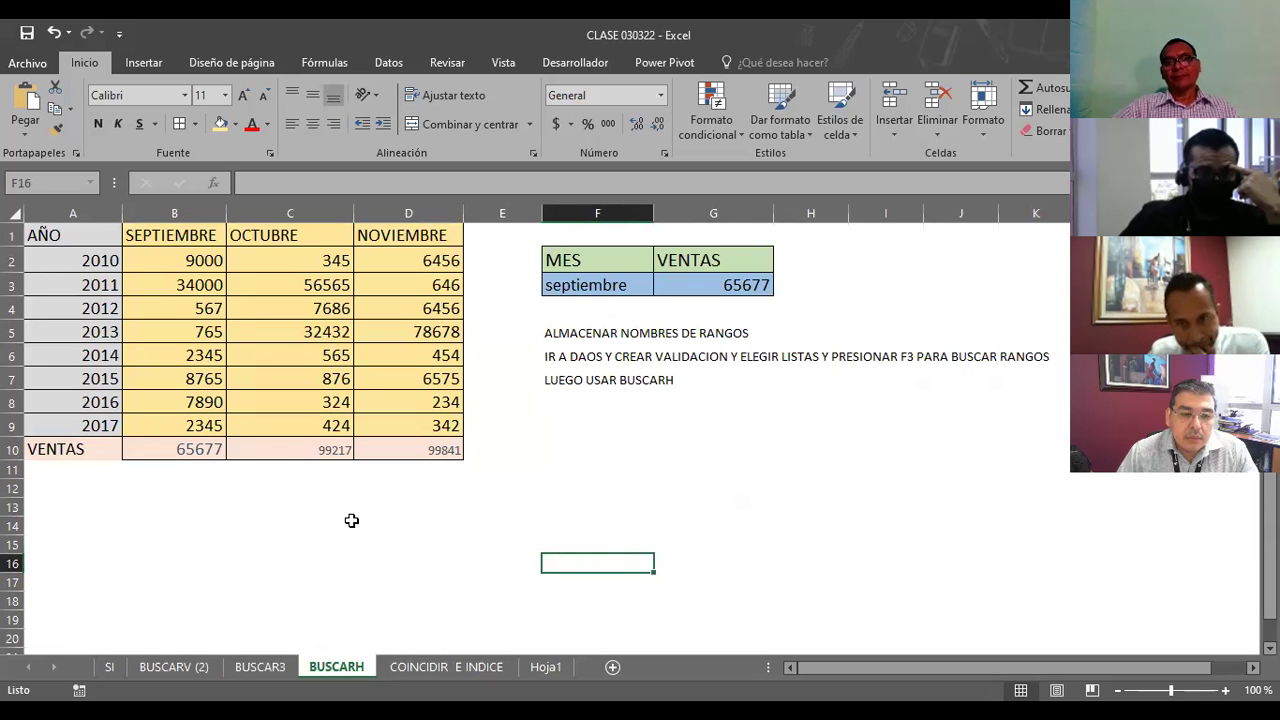
left_click(170, 449)
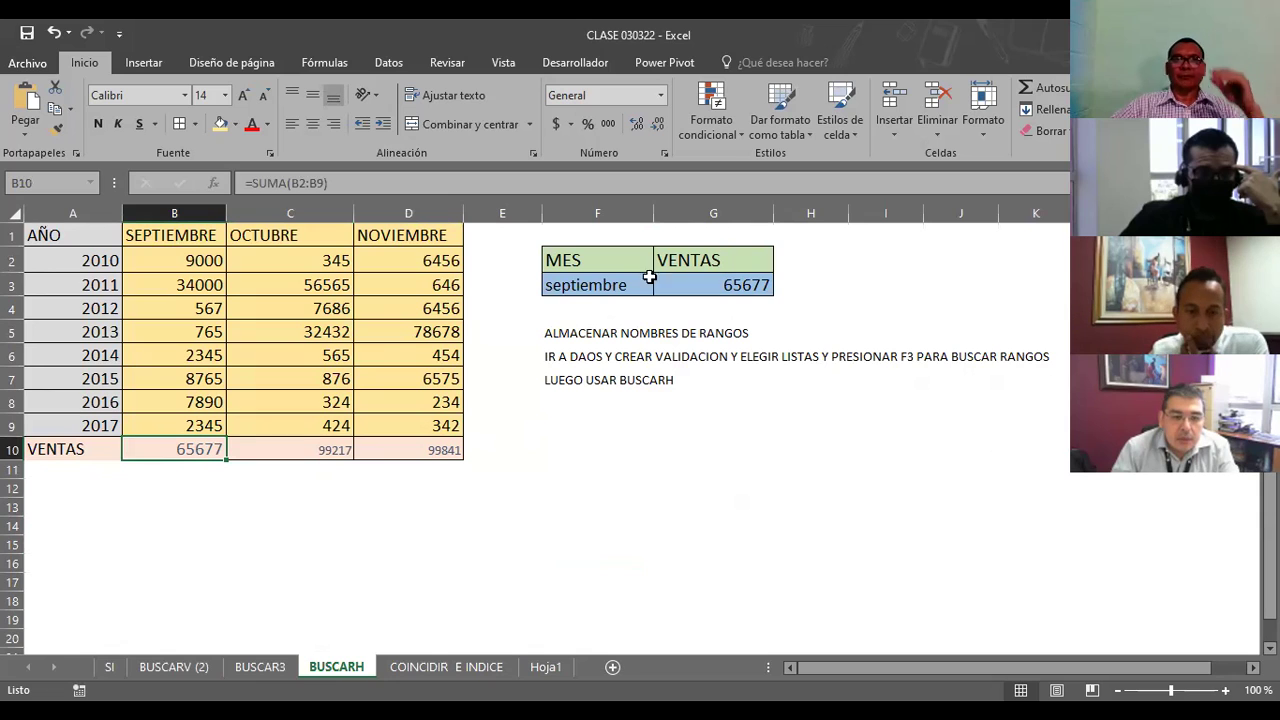
left_click(595, 265)
left_click(596, 284)
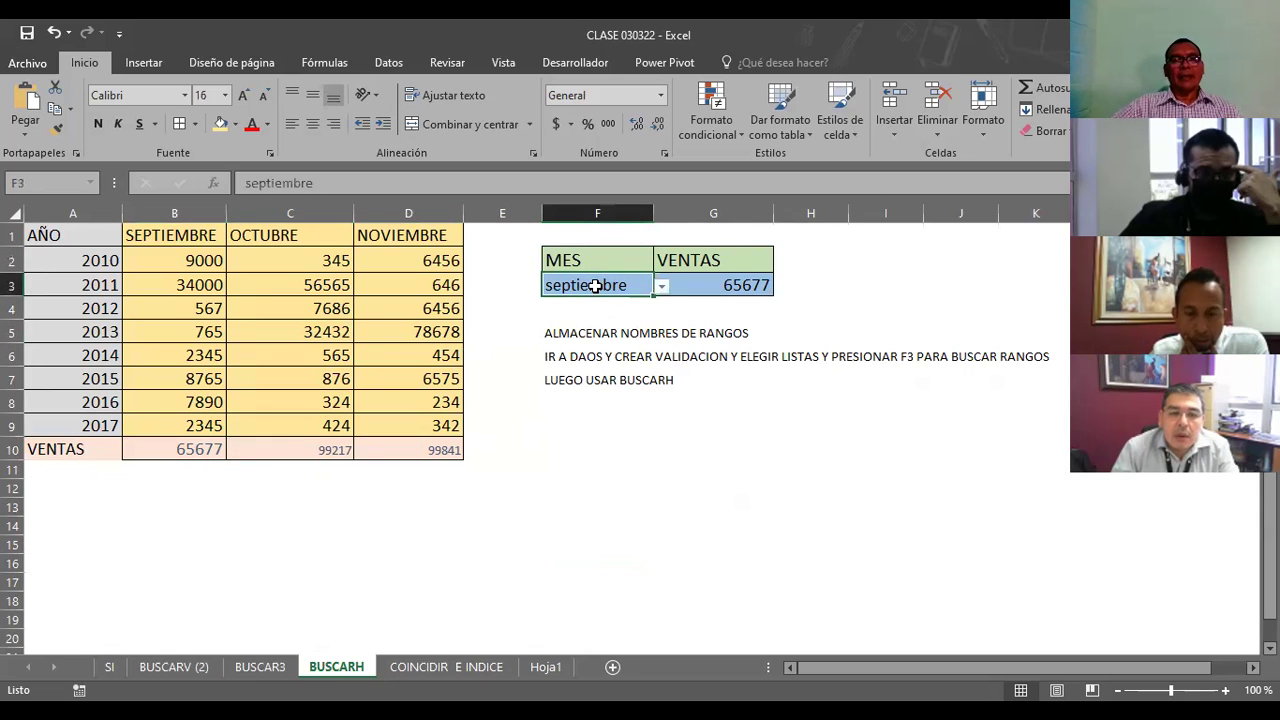
left_click(727, 289)
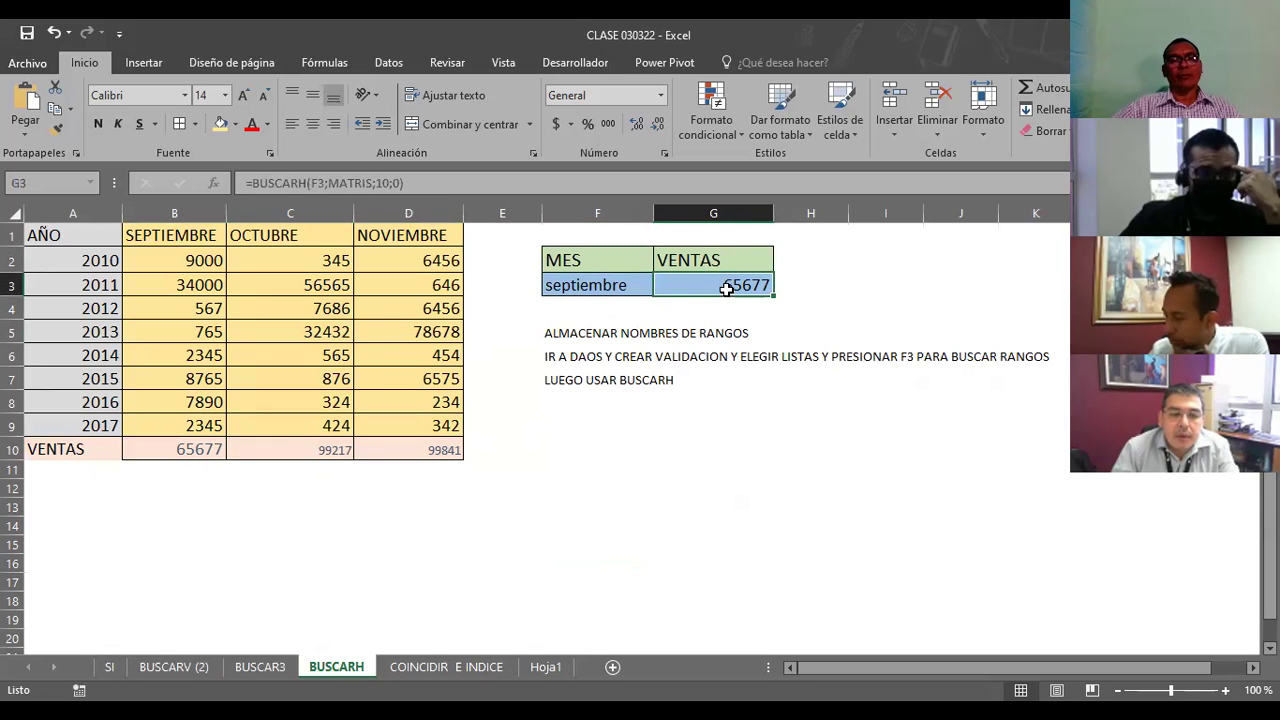
left_click(611, 288)
left_click(662, 287)
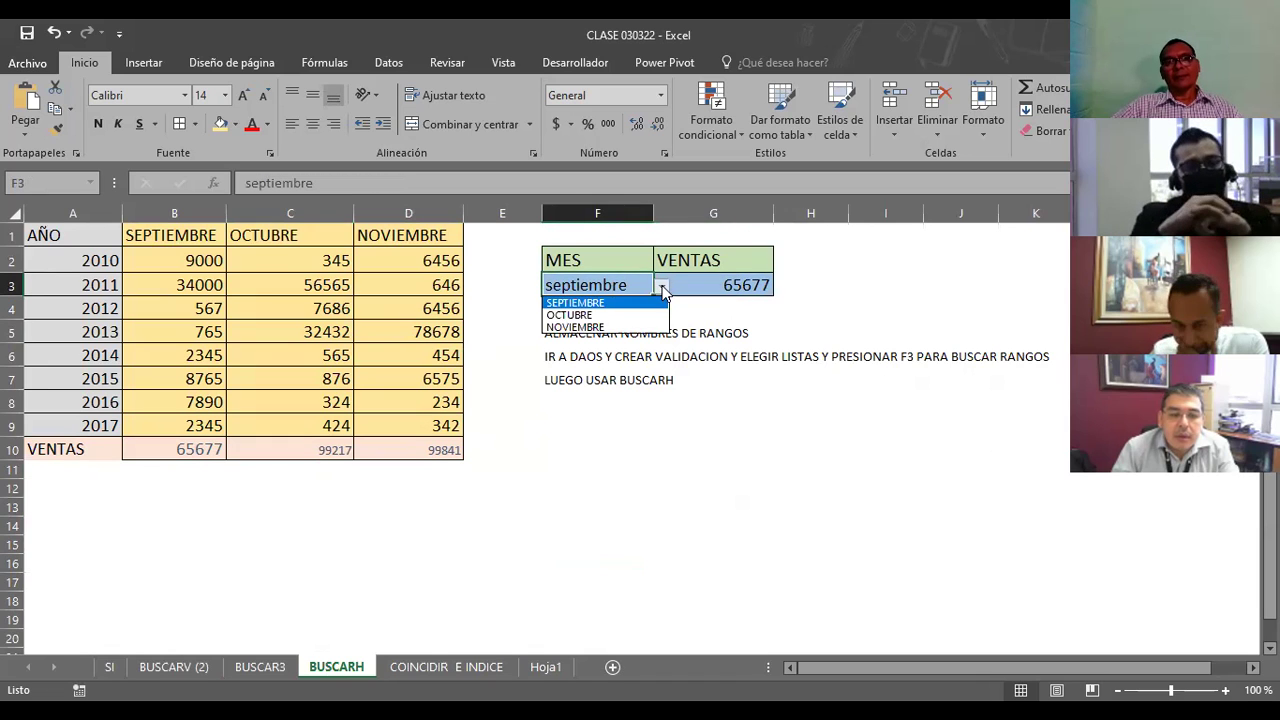
key("Escape")
left_click(713, 285)
left_click_drag(753, 274, 715, 278)
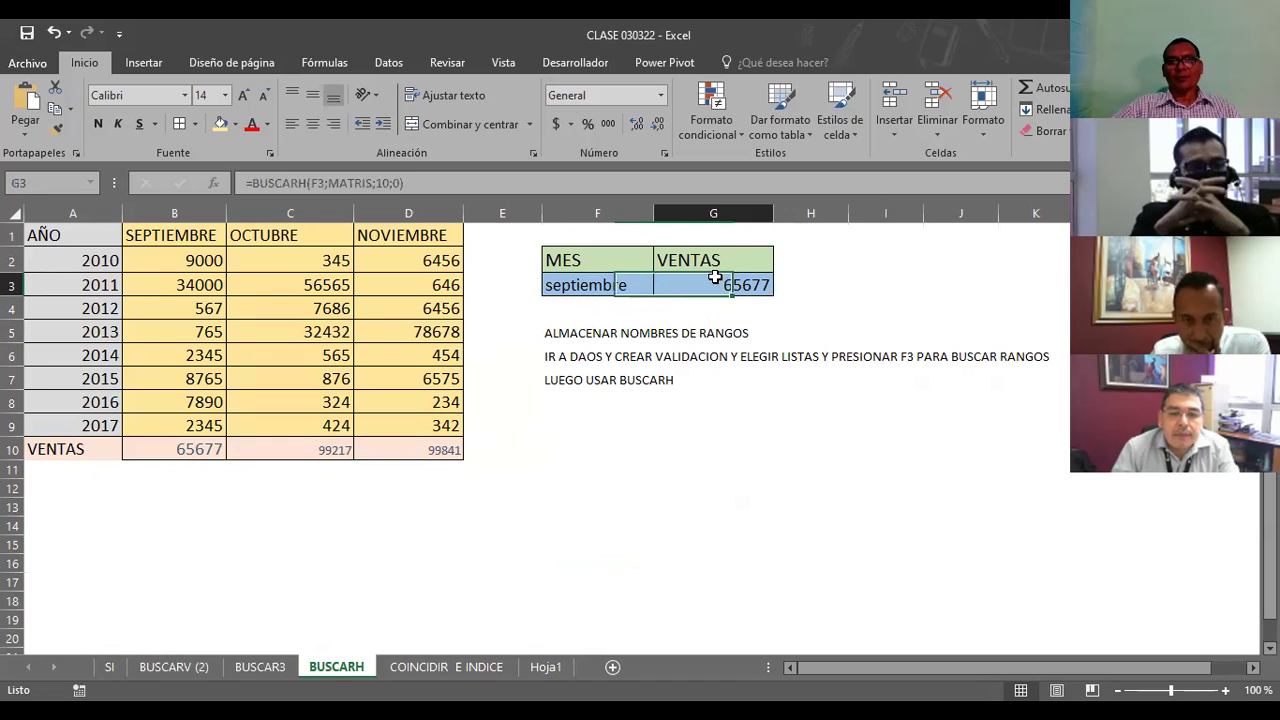
left_click(595, 286)
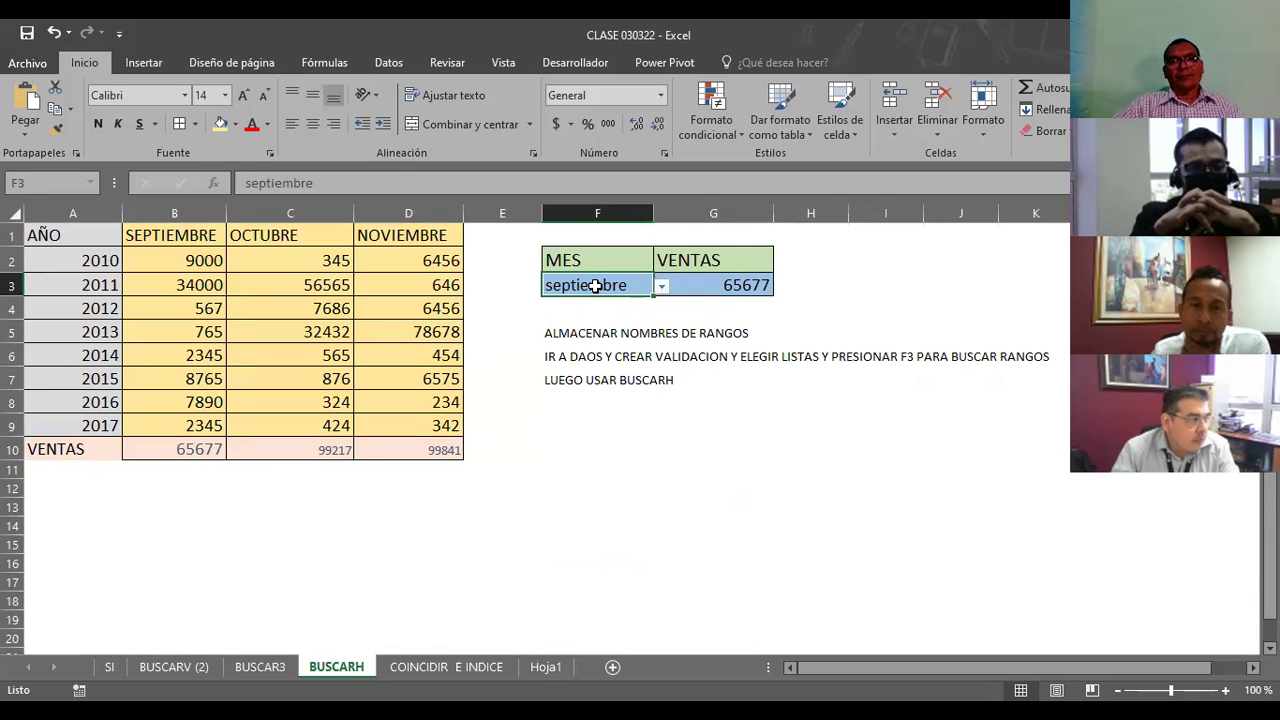
left_click(739, 288)
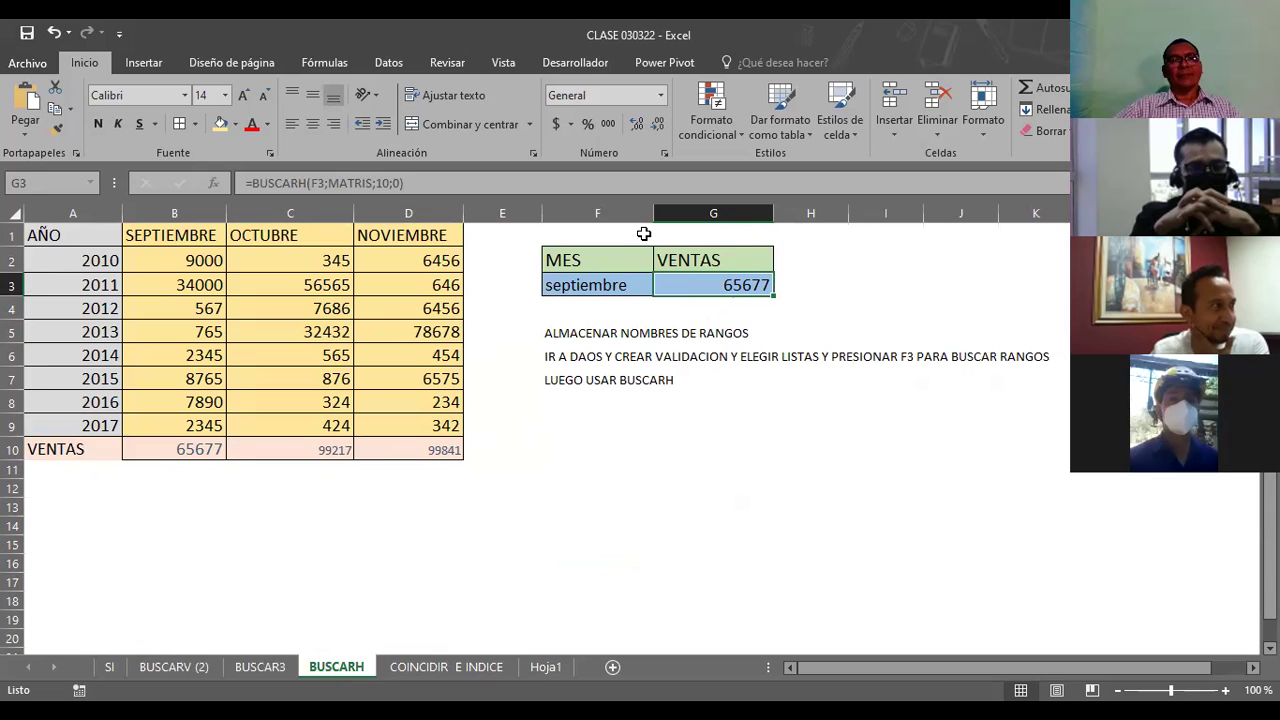
left_click(588, 226)
left_click(598, 255)
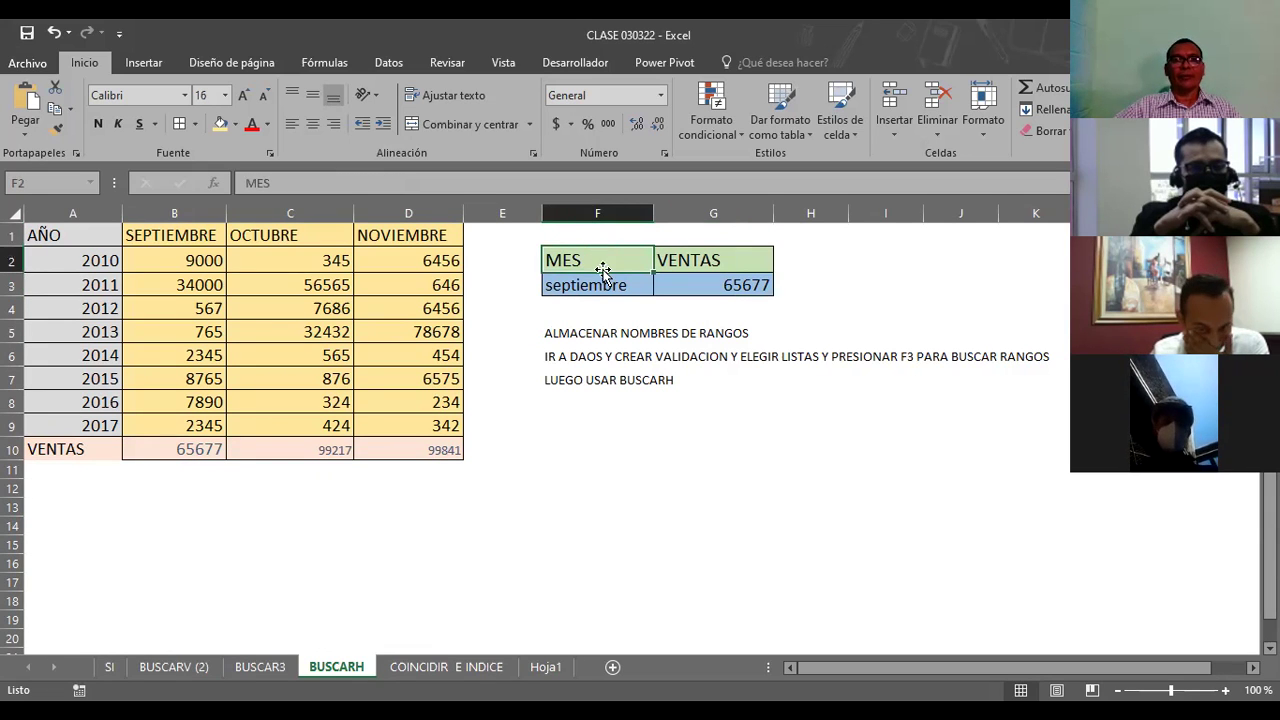
left_click(594, 282)
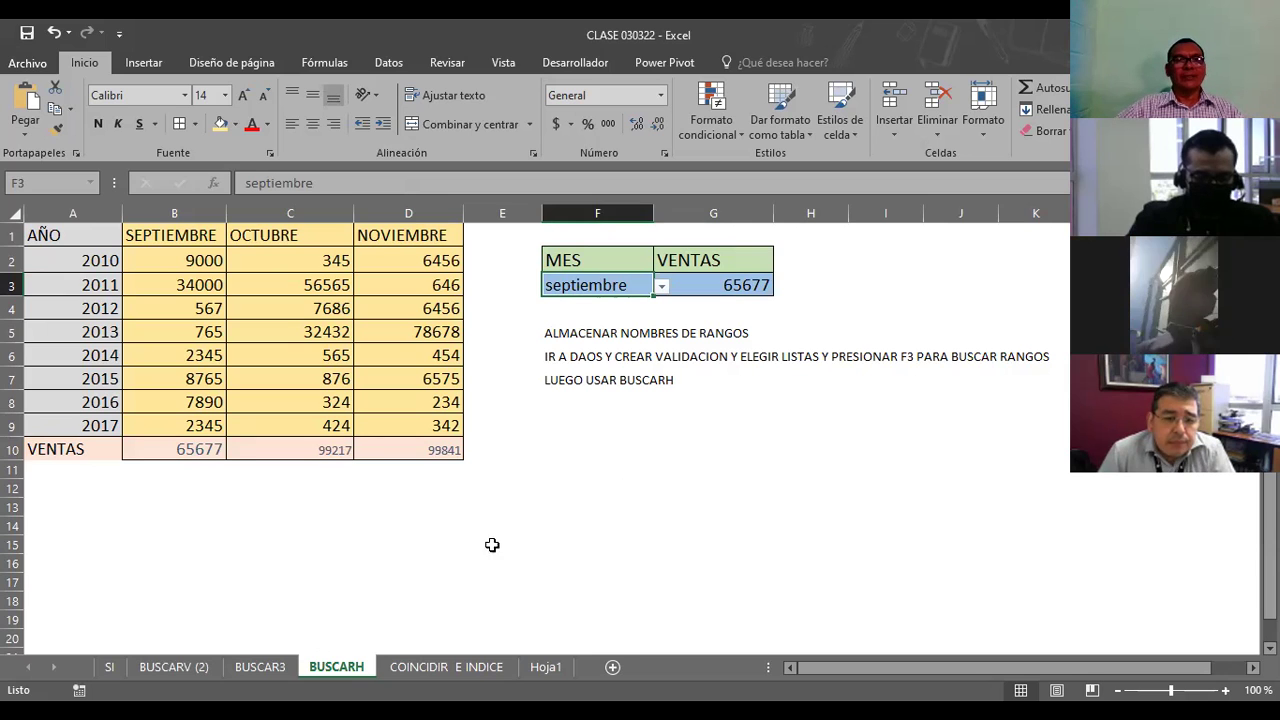
left_click(441, 546)
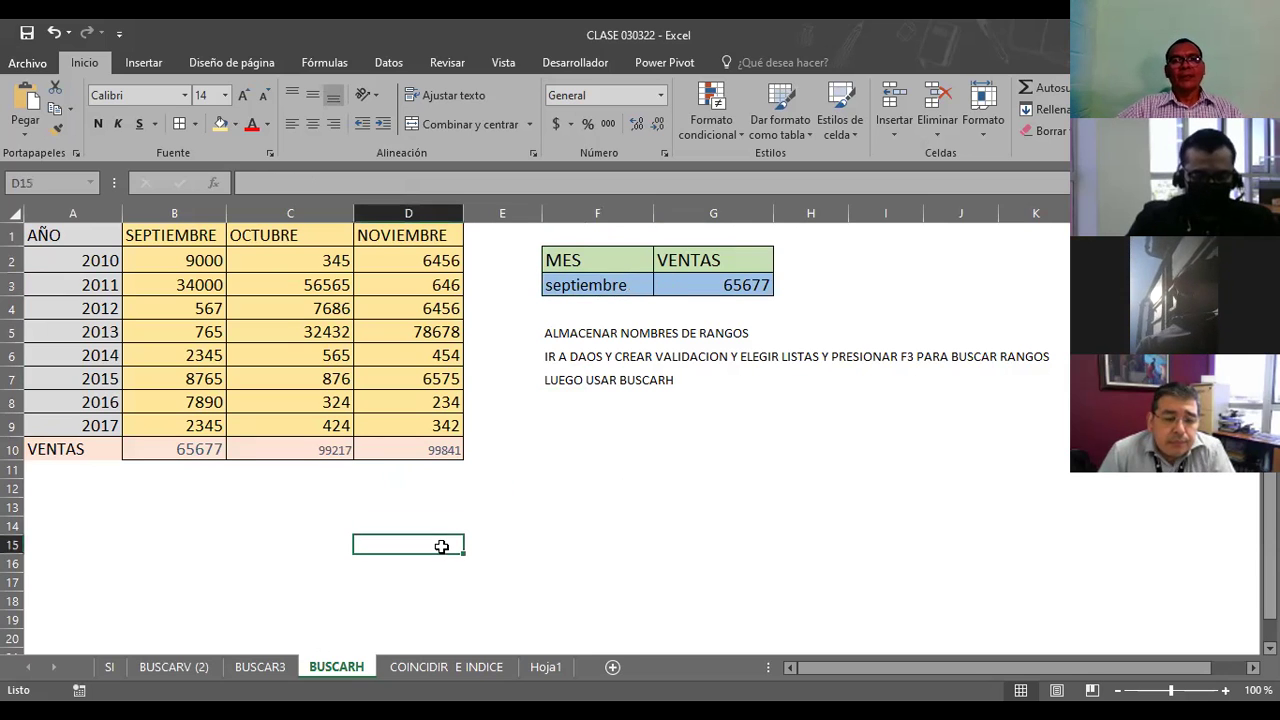
left_click(597, 287)
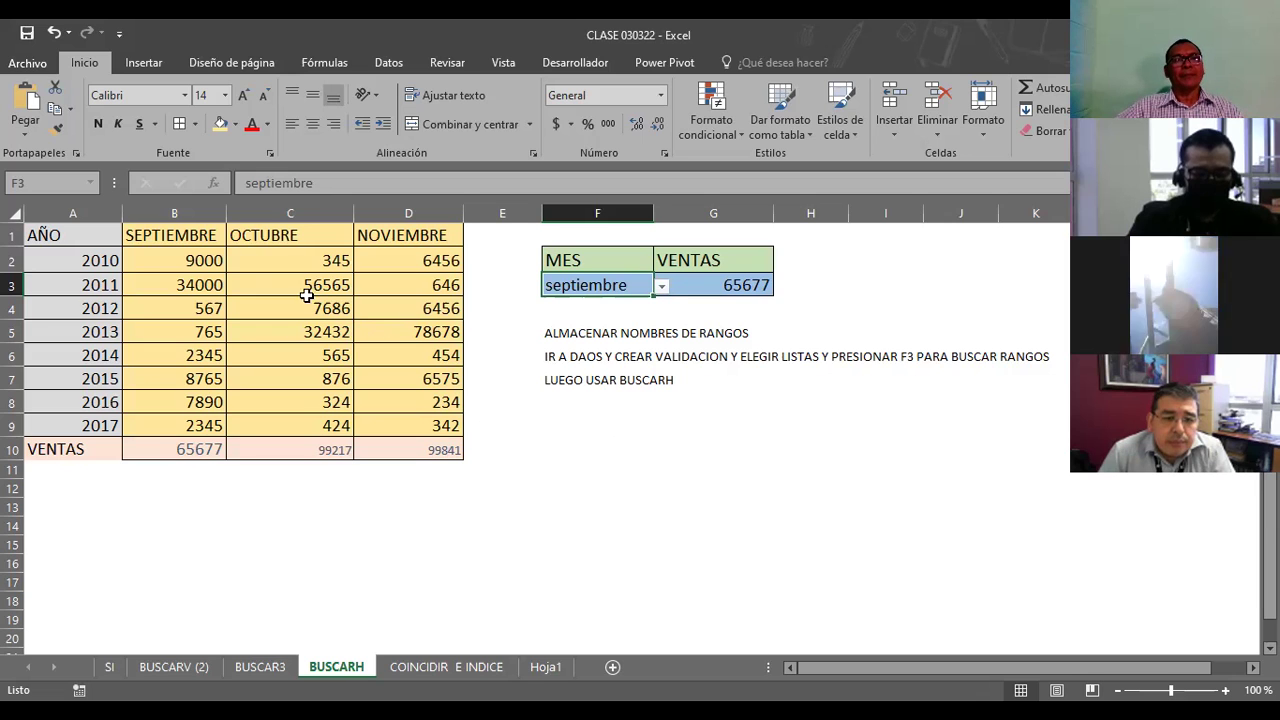
left_click_drag(160, 240, 380, 232)
left_click(632, 418)
left_click(619, 288)
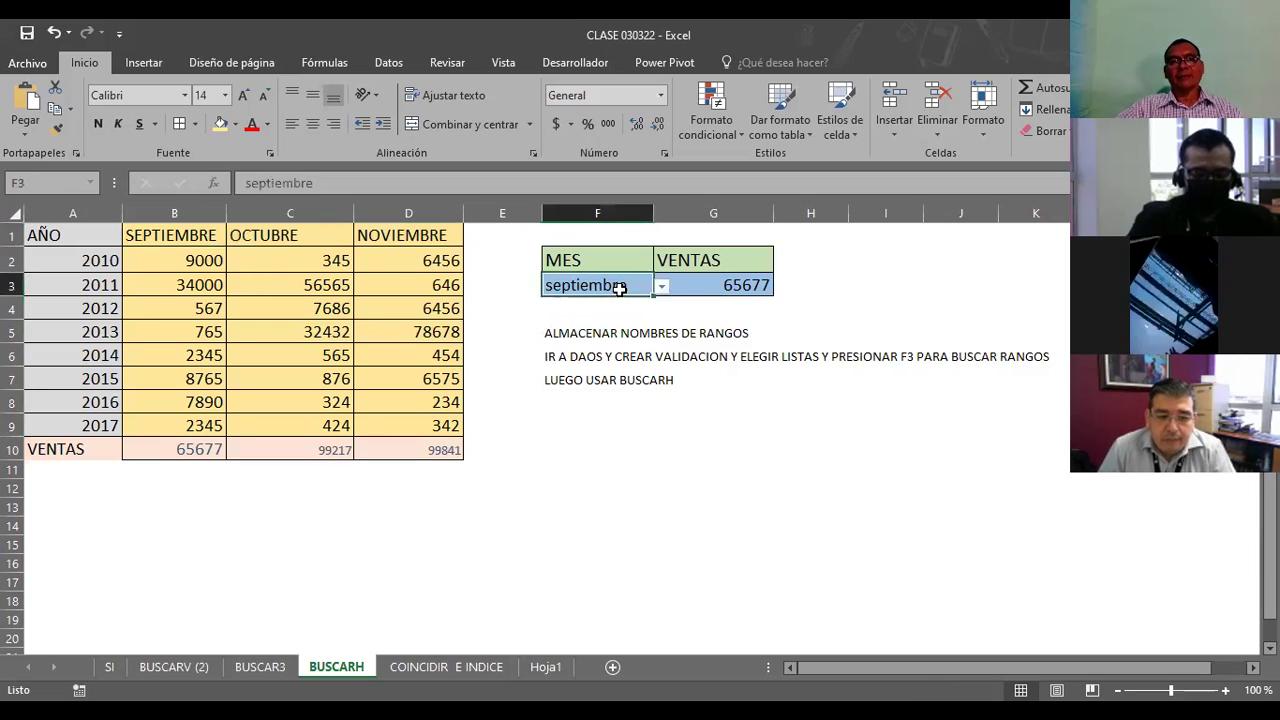
Pick OCTUBRE, then NOVIEMBRE from the F3 month dropdown and inspect the VENTAS formula in G3
left_click(661, 287)
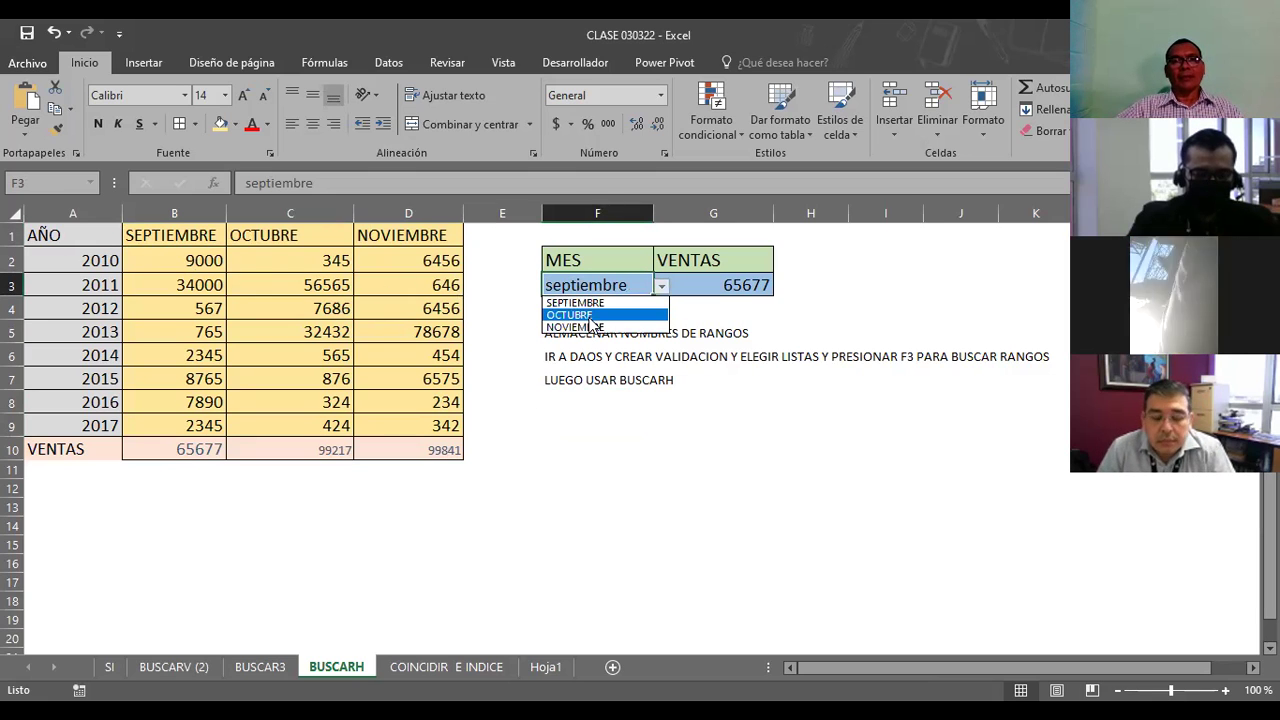
left_click(585, 315)
left_click(661, 288)
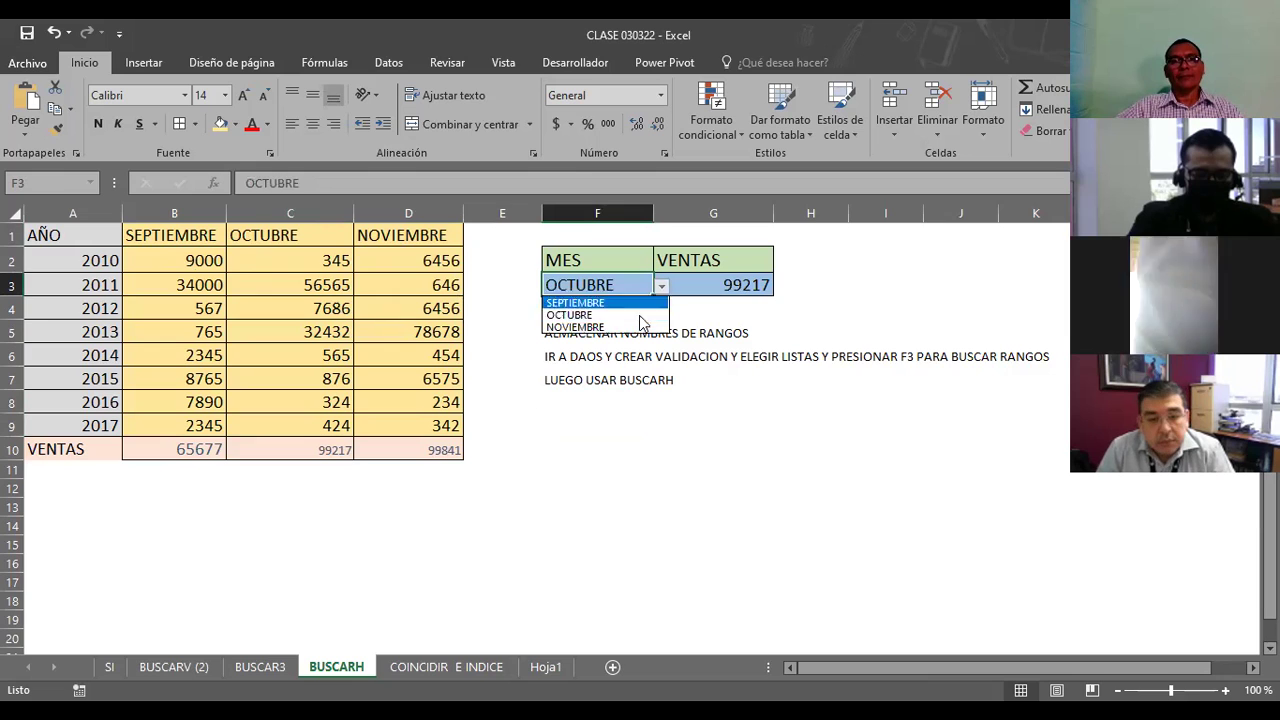
left_click(585, 327)
left_click(668, 468)
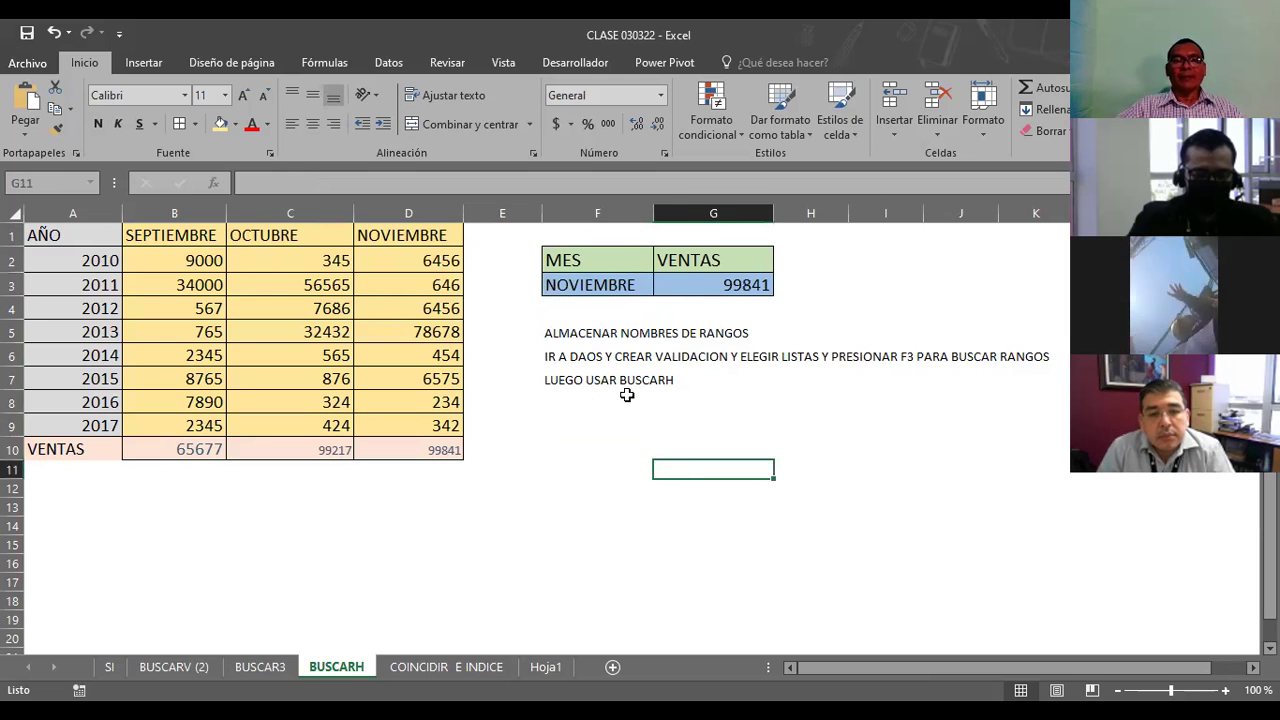
left_click(567, 286)
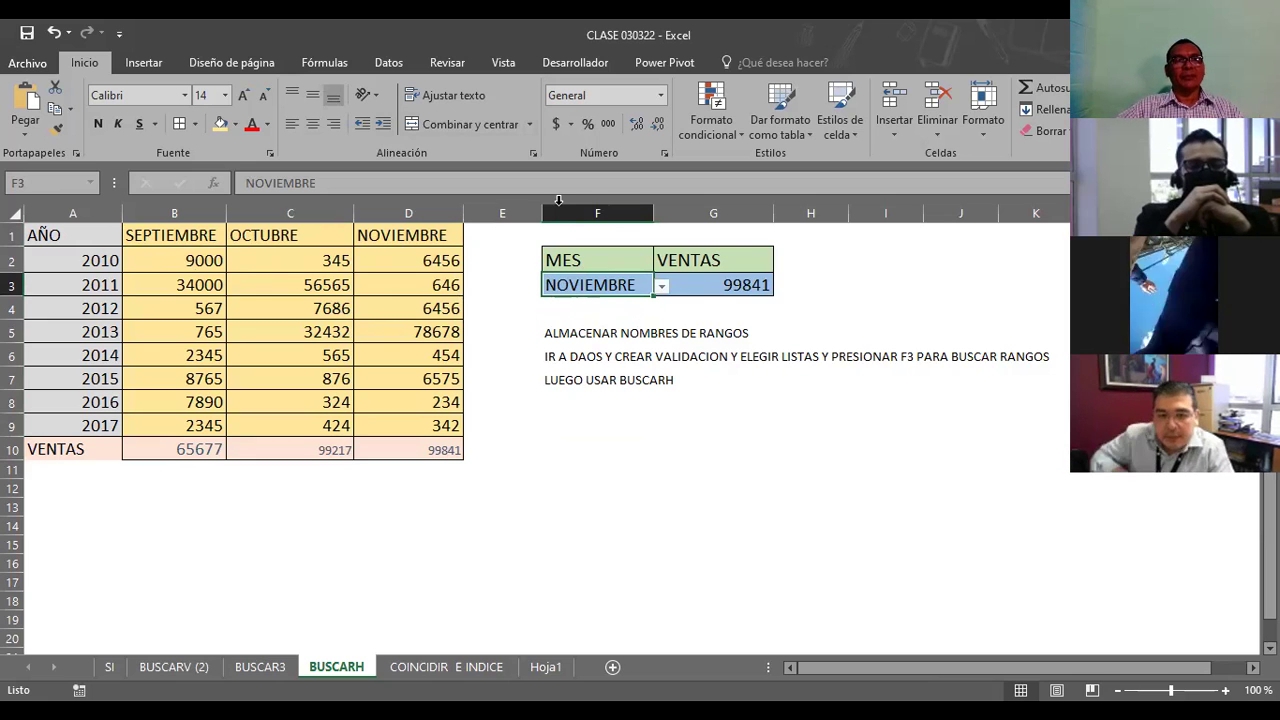
left_click(702, 286)
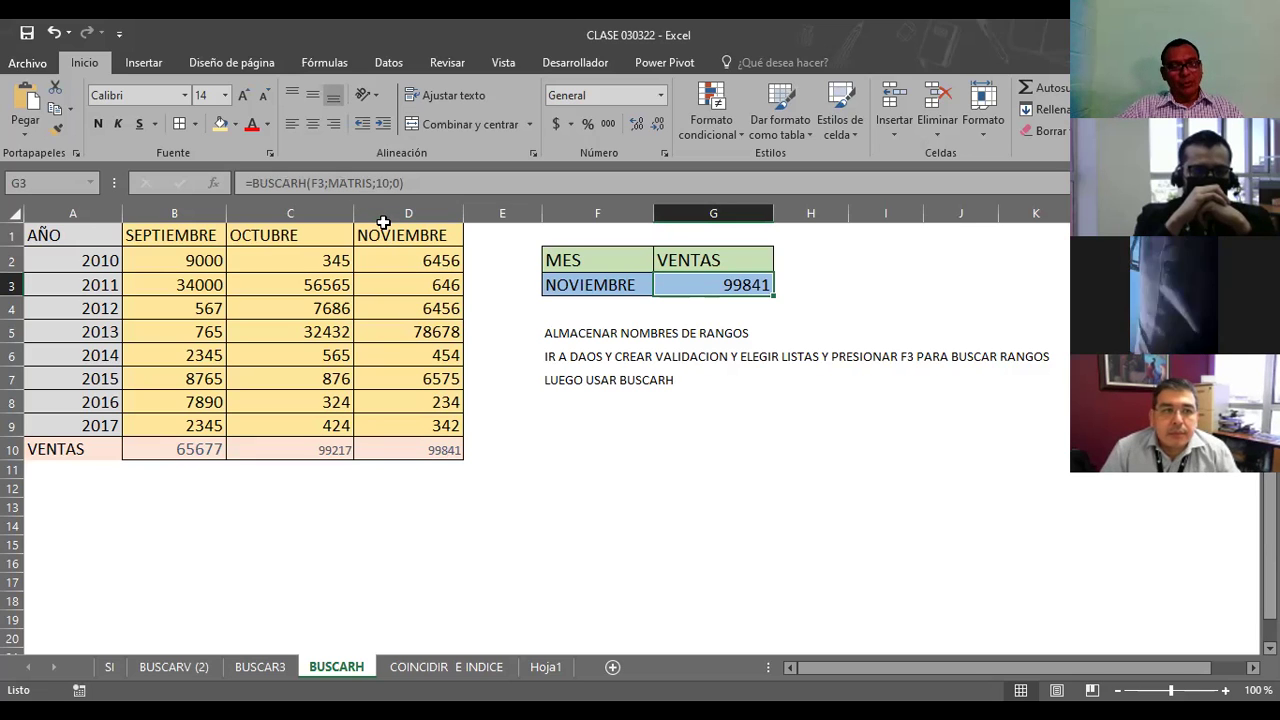
key("F2")
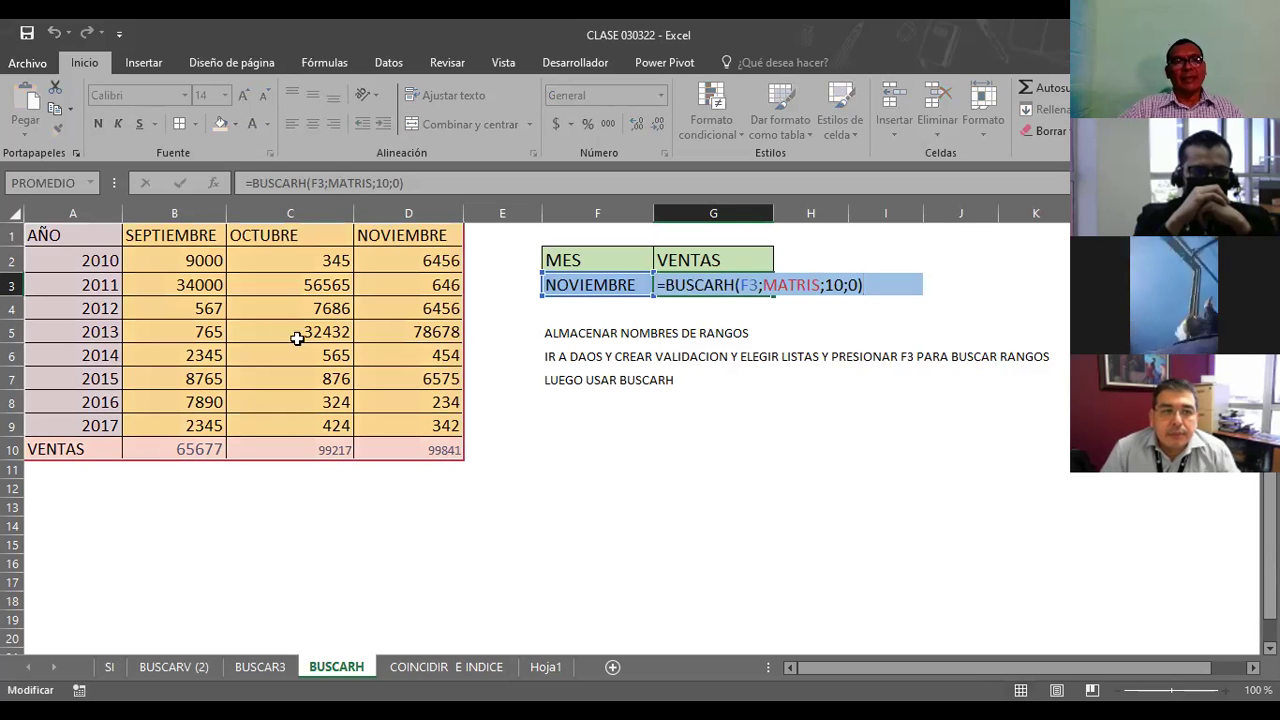
left_click(343, 177)
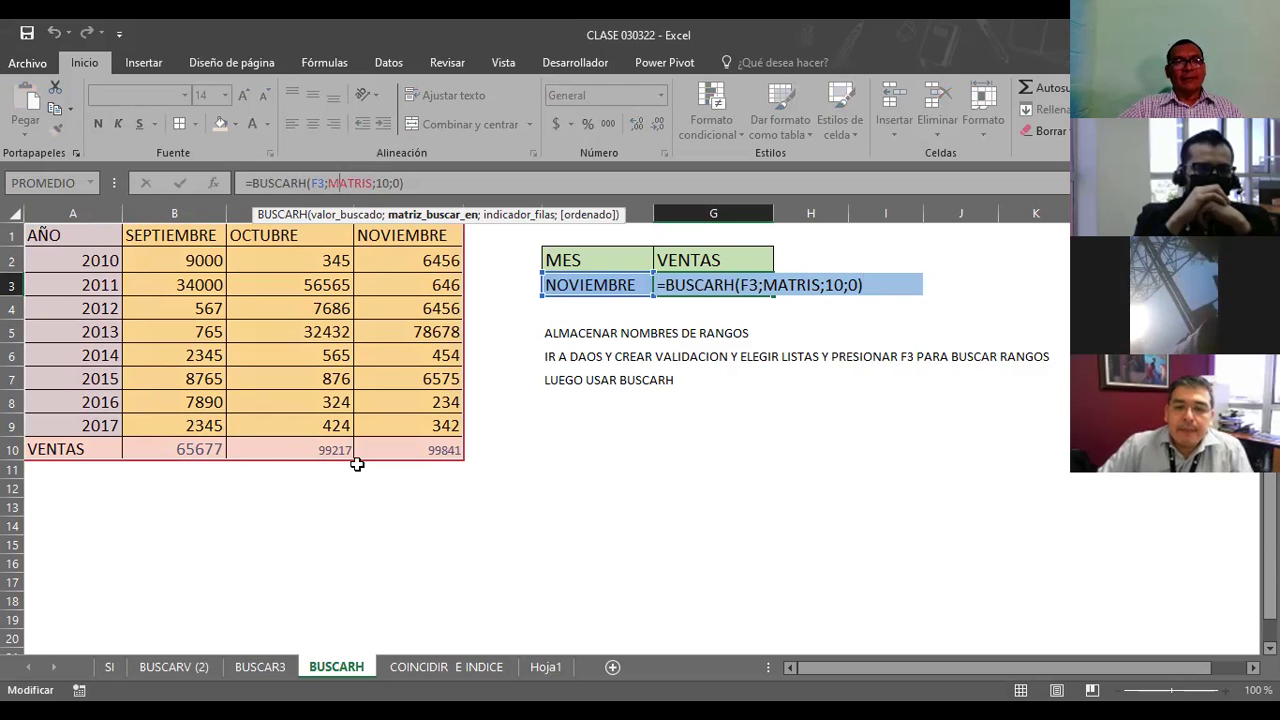
left_click(320, 180)
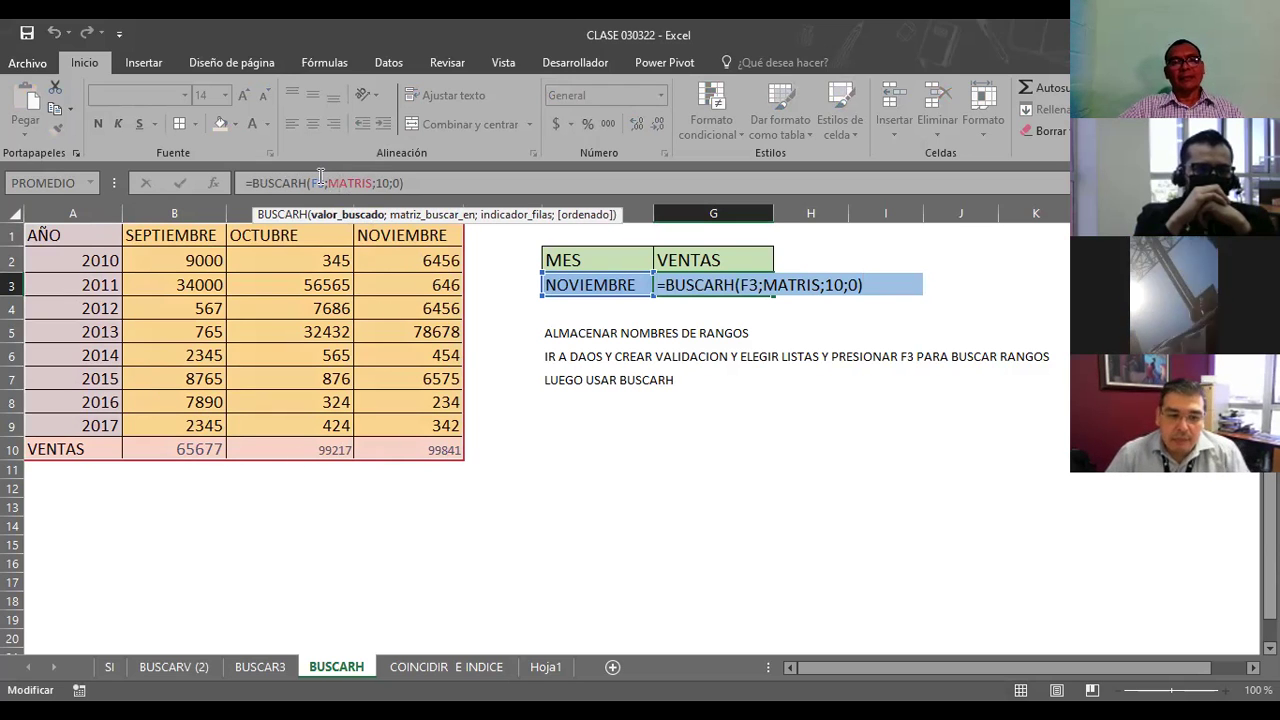
left_click(385, 182)
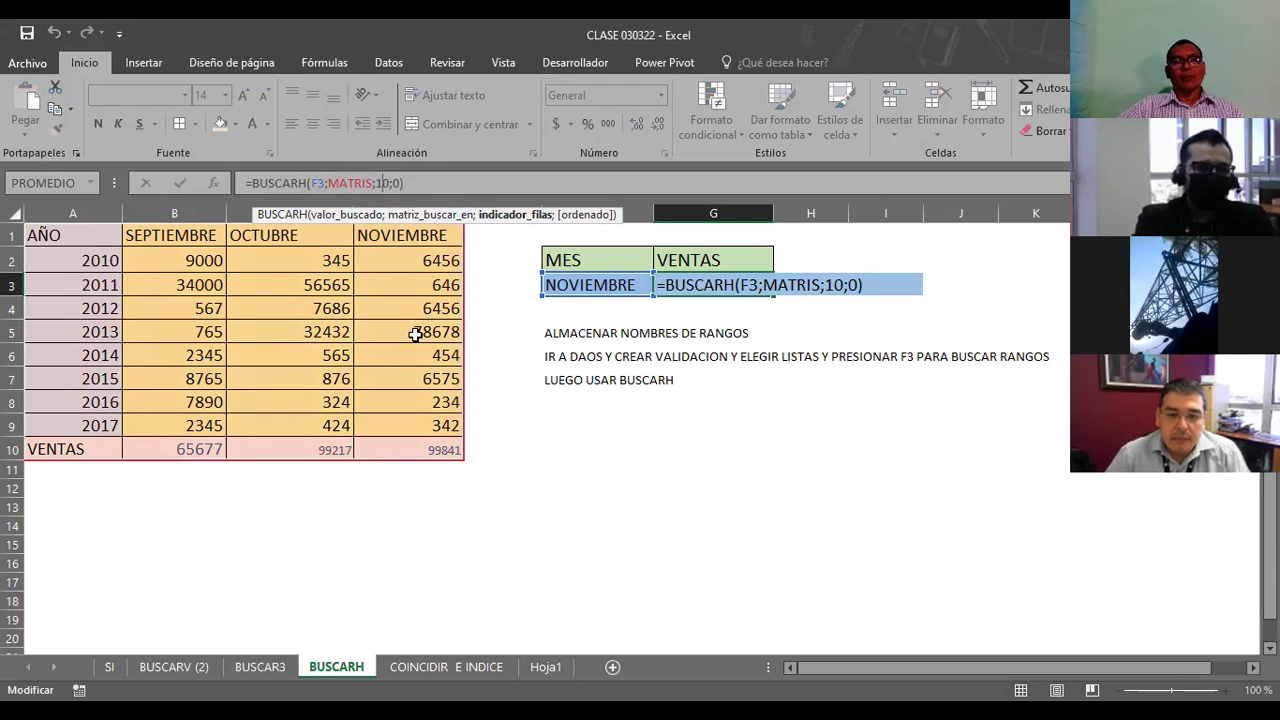
left_click(640, 485)
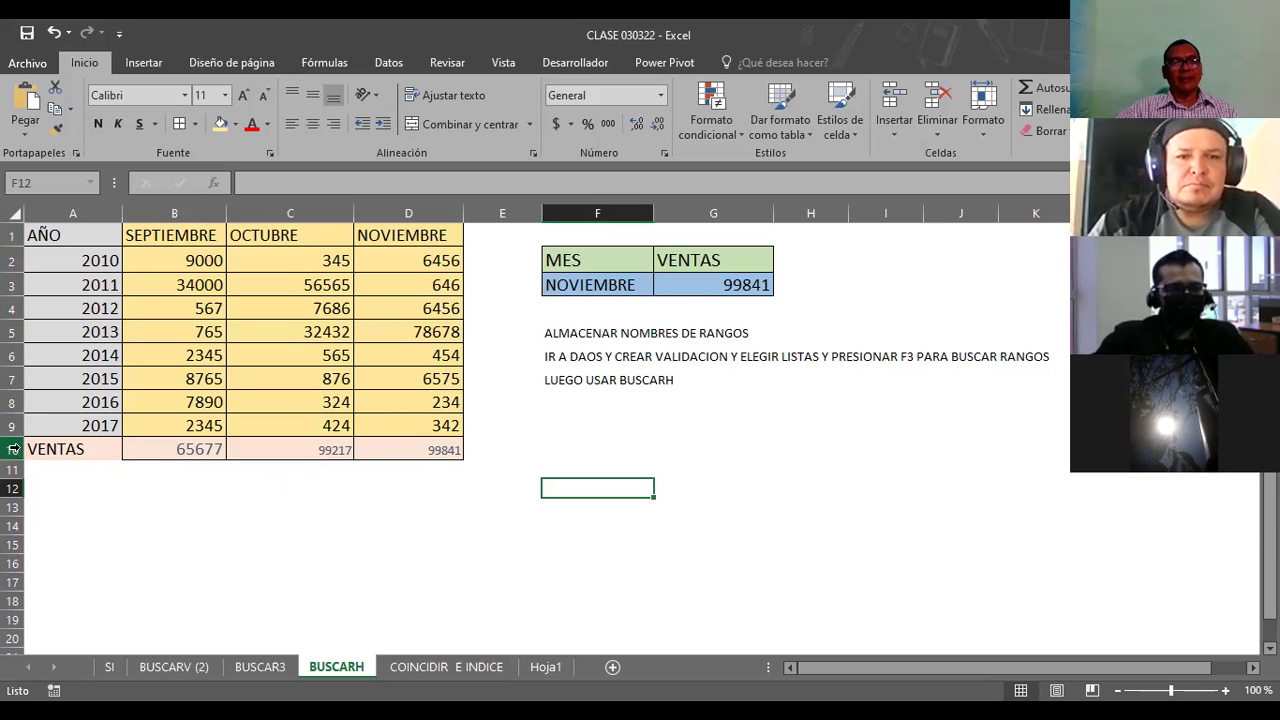
Select the VENTAS lookup cell G3 holding =BUSCARH(F3;MATRIS;10;0)
left_click(694, 286)
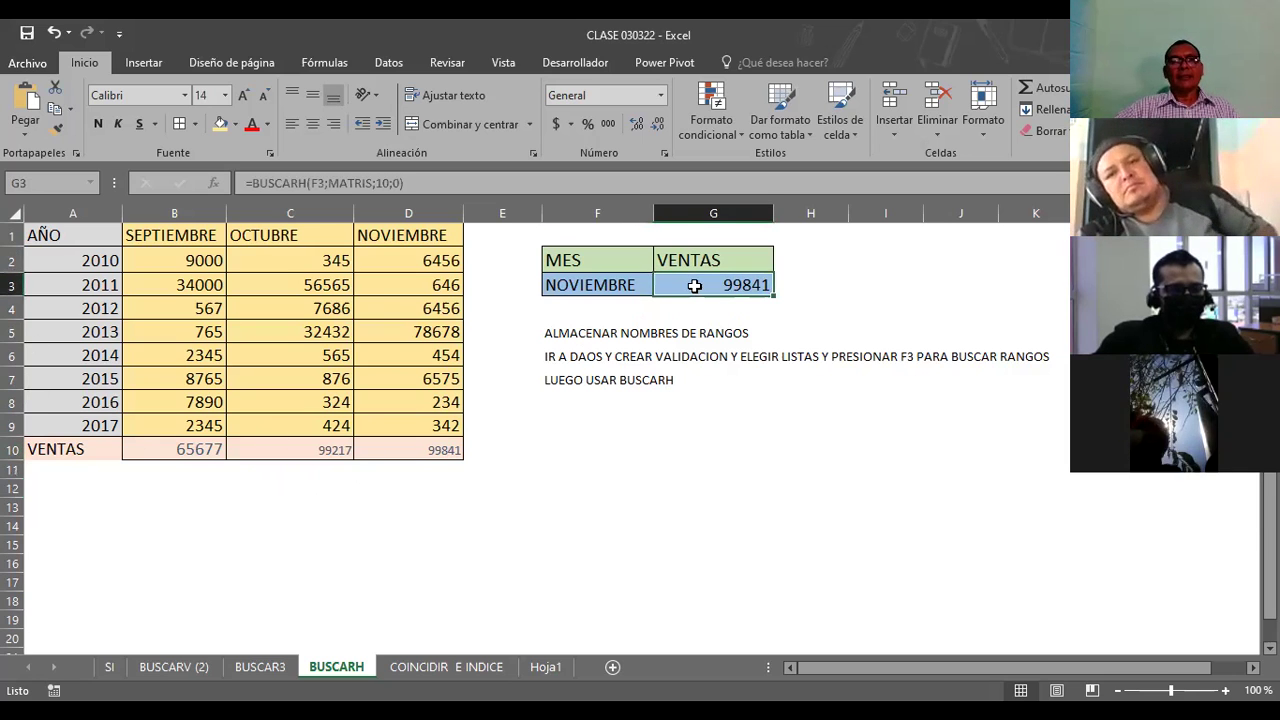
Change the VENTAS lookup's row index from 10 to 11, which returns #¡REF!
left_click(390, 184)
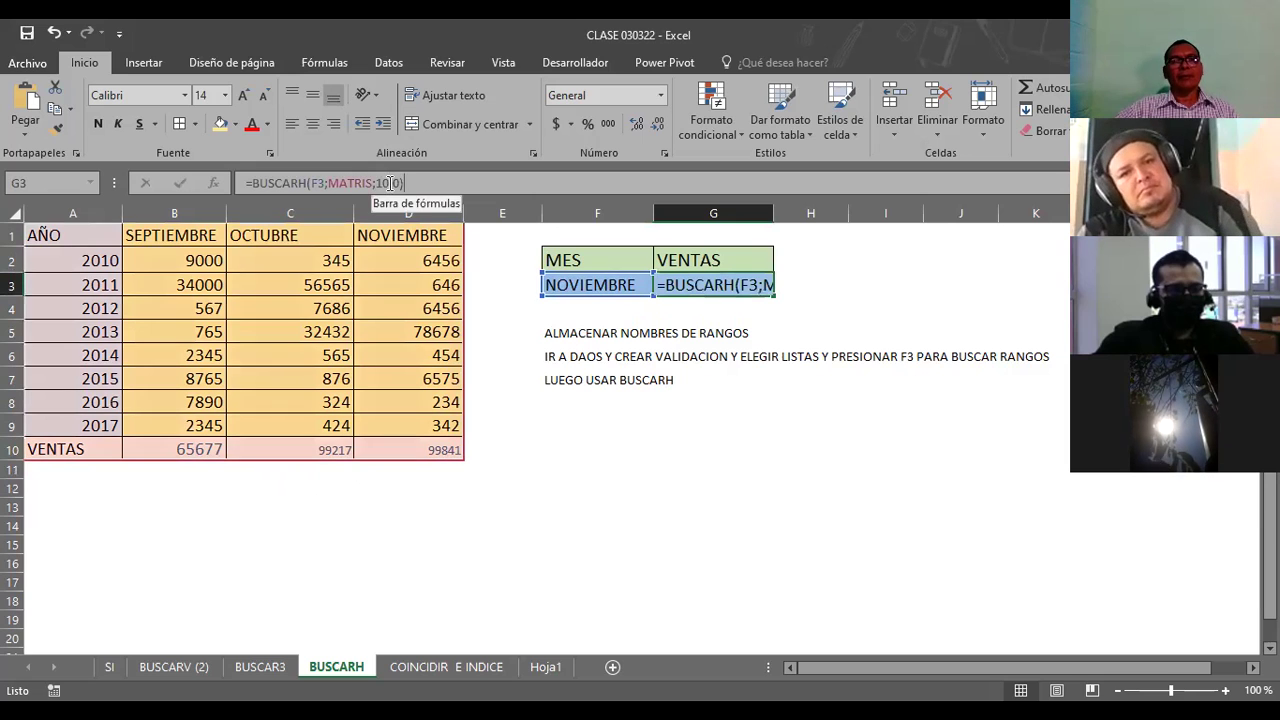
key("BackSpace")
type("1")
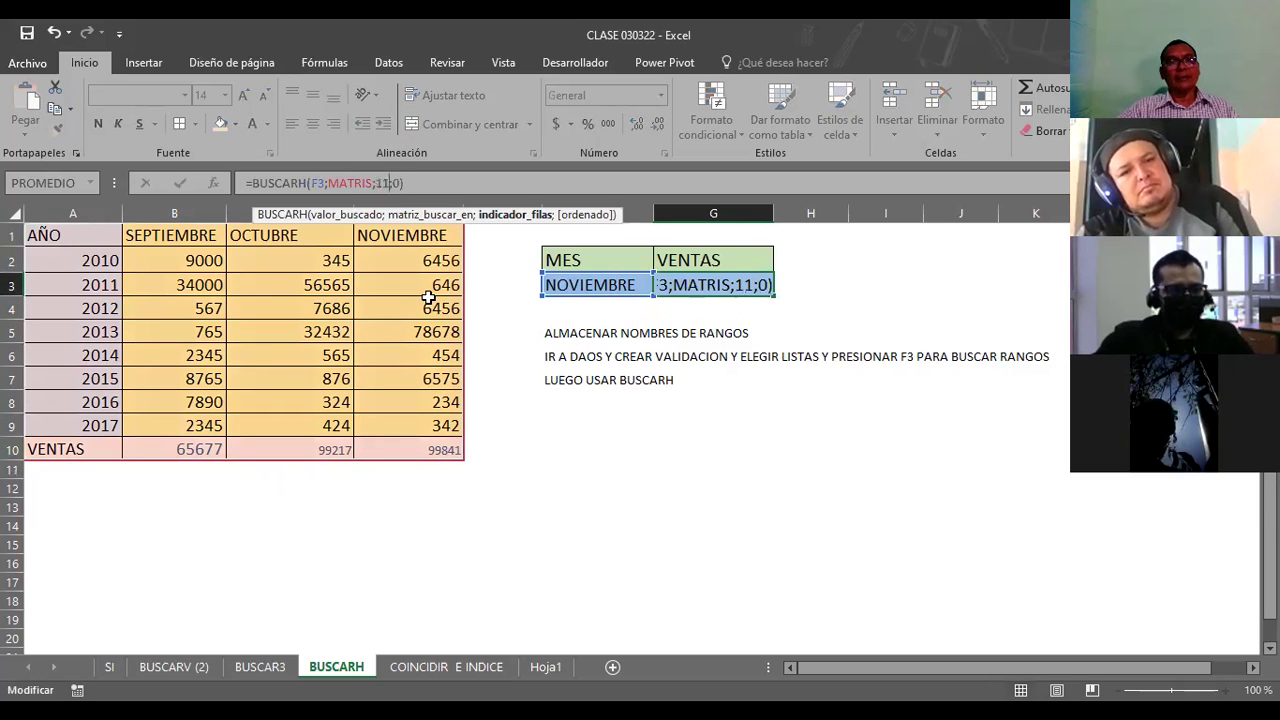
key("Return")
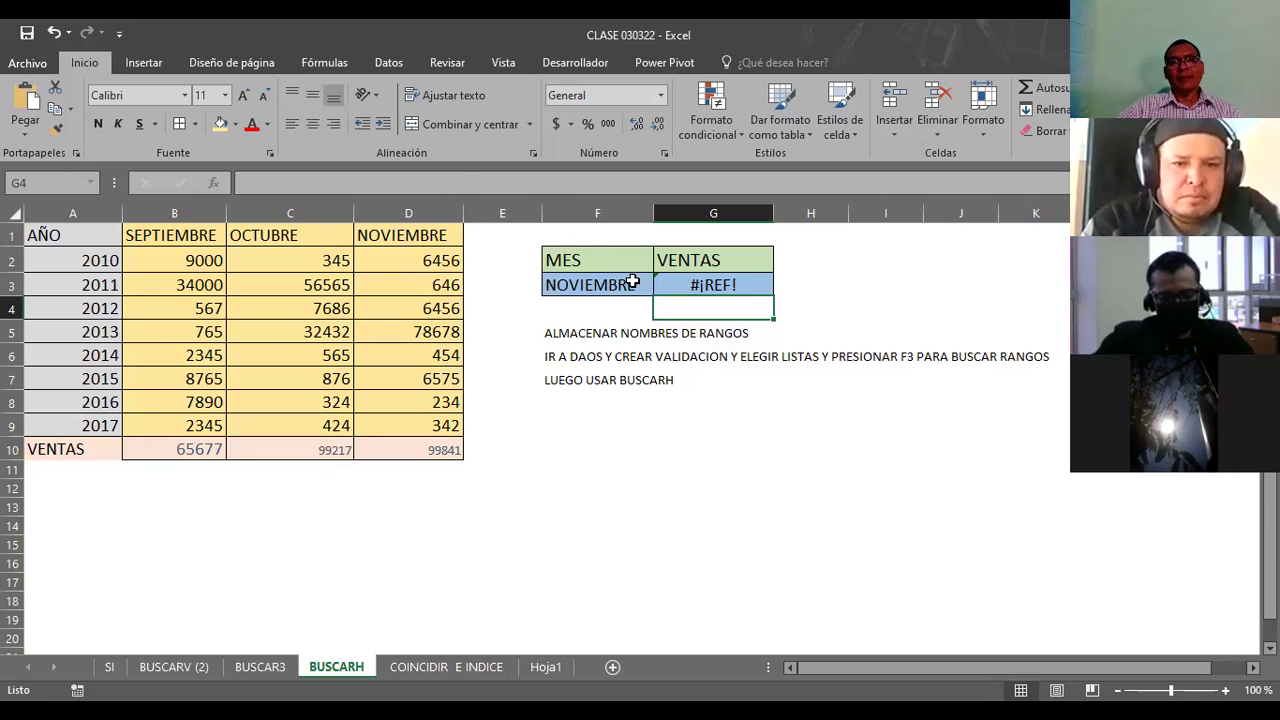
Set the row index to 6 so G3 reads =BUSCARH(F3;MATRIS;6;0)
left_click(685, 281)
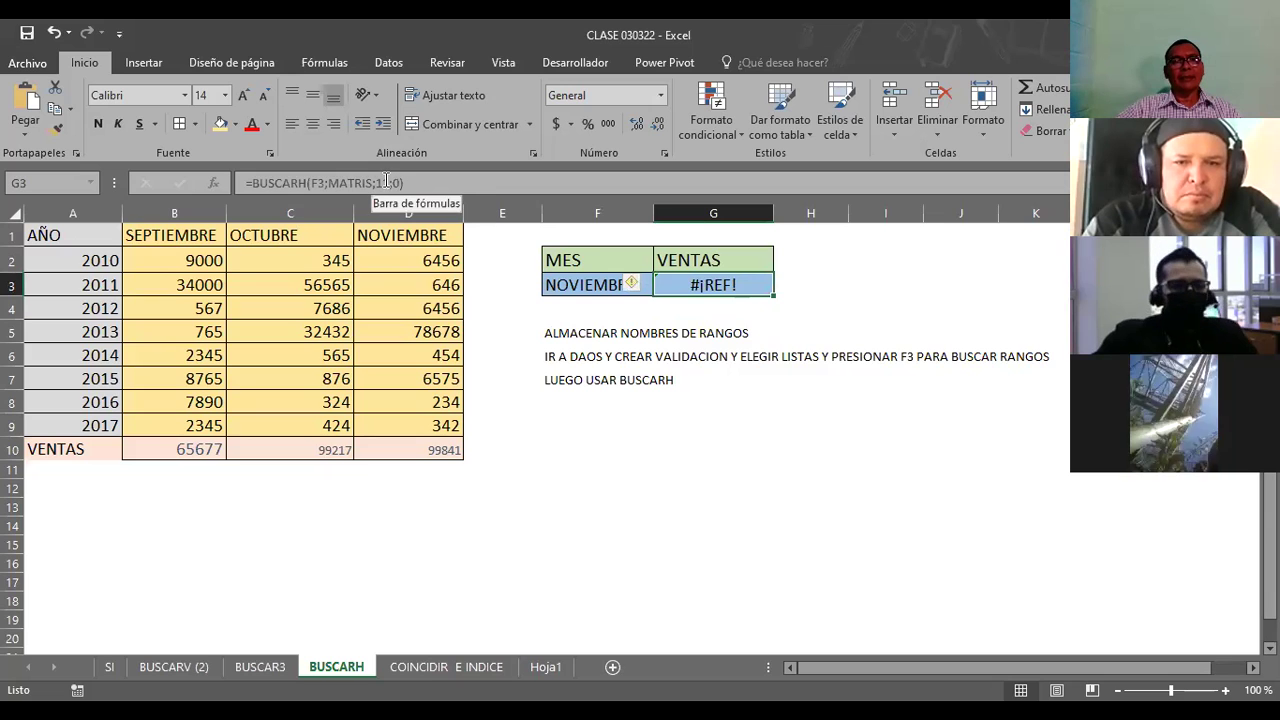
left_click(388, 182)
key("BackSpace")
key("BackSpace")
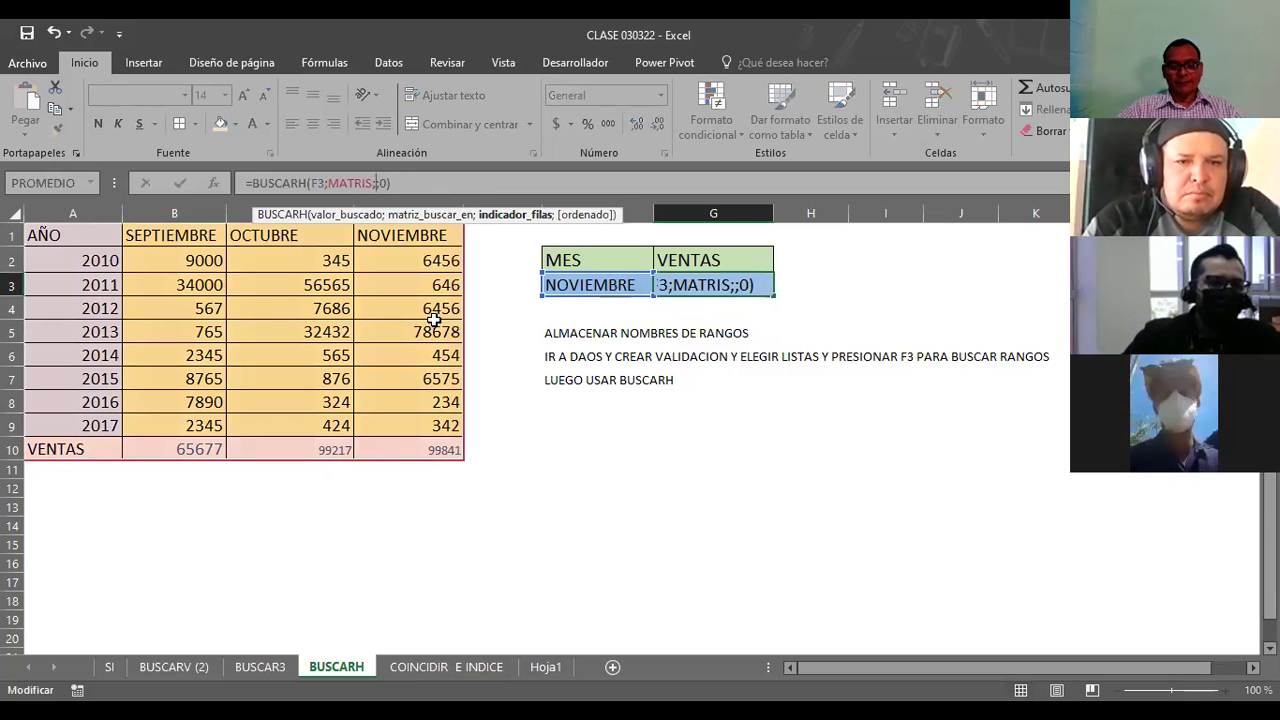
type("6")
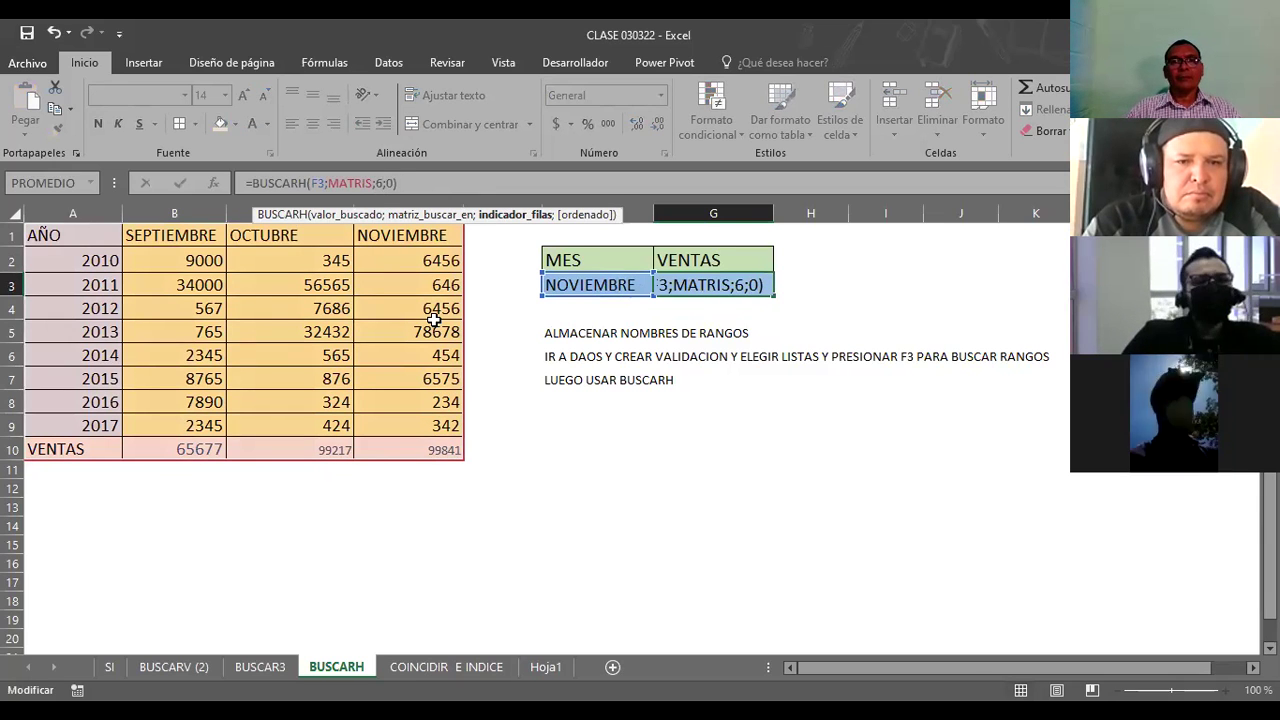
key("Return")
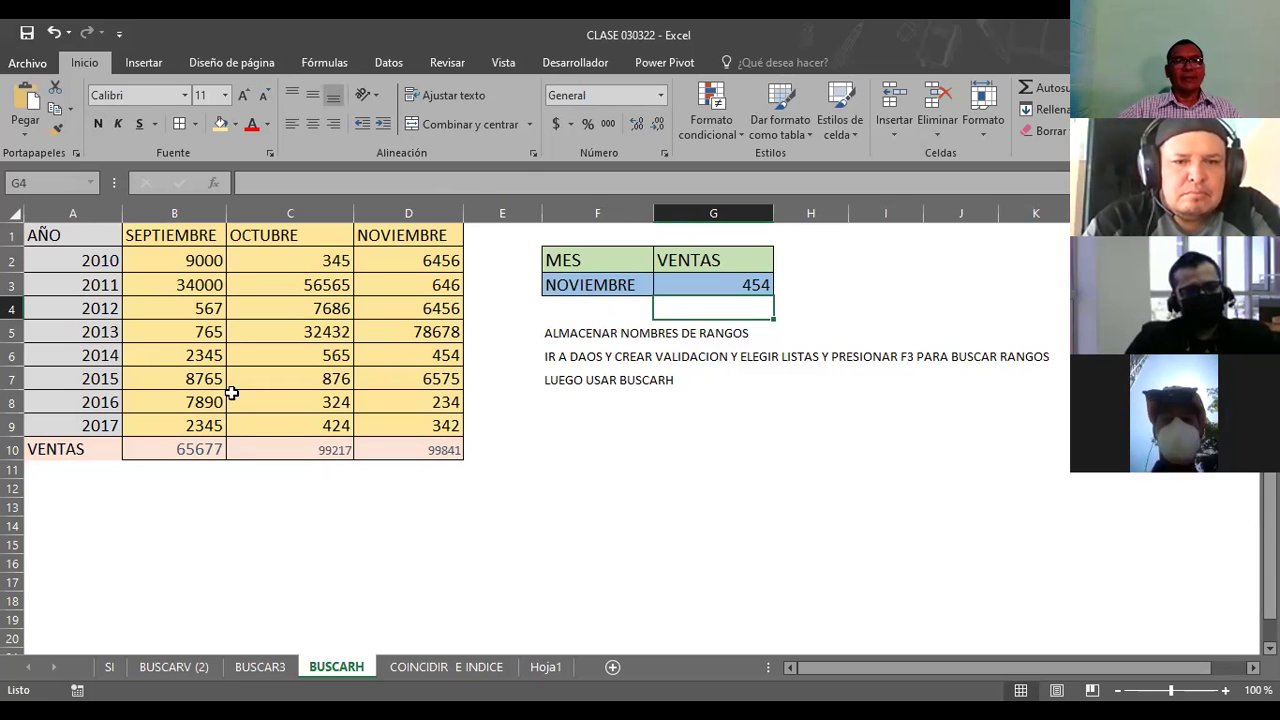
left_click(400, 357)
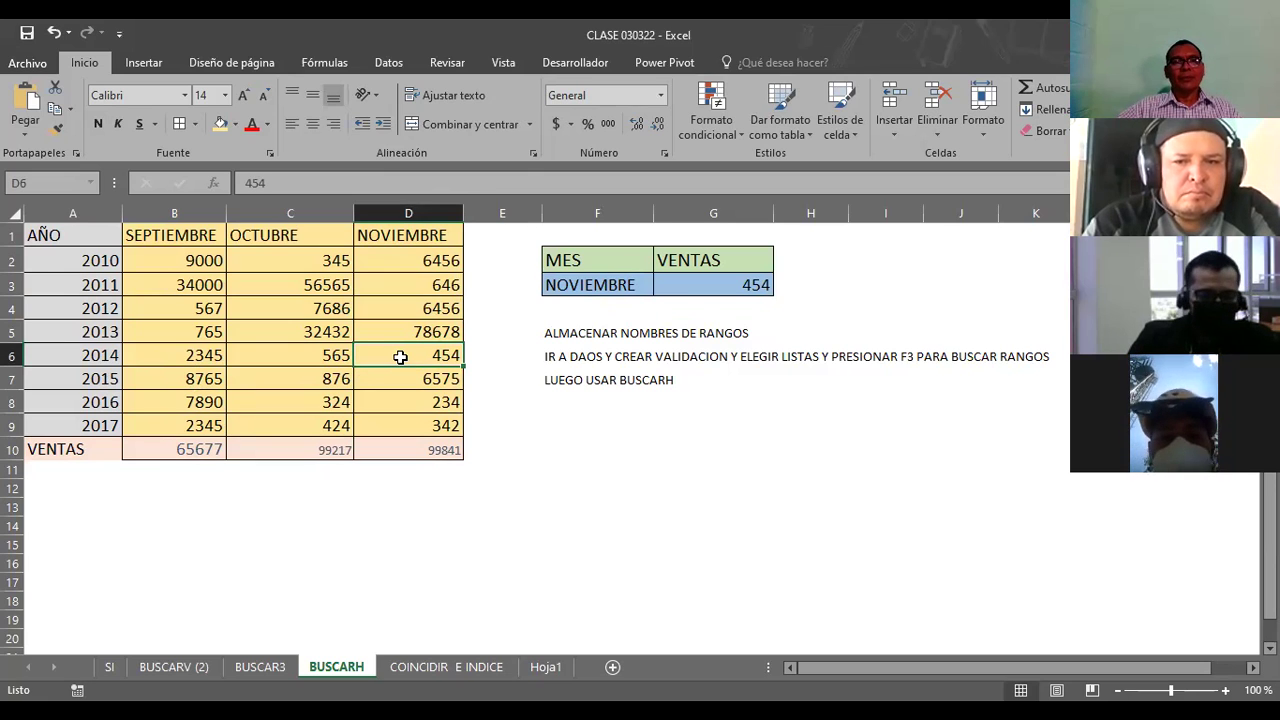
left_click(631, 289)
left_click(662, 287)
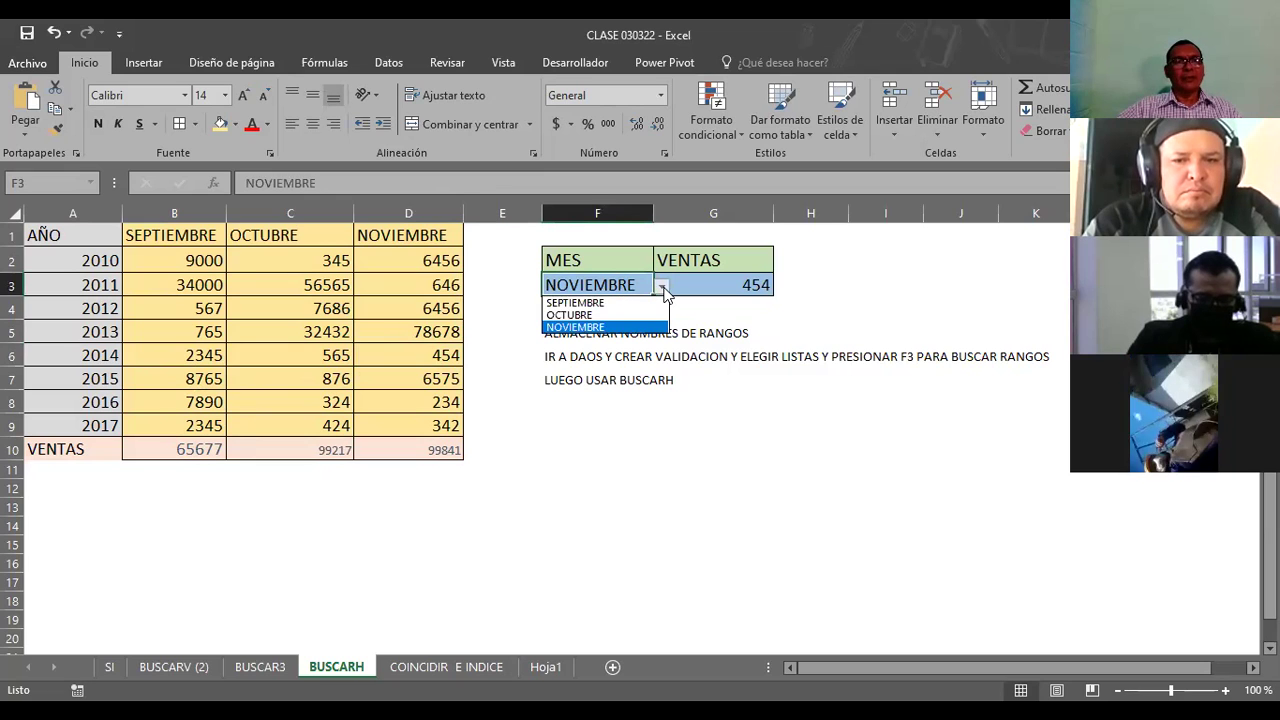
left_click(588, 302)
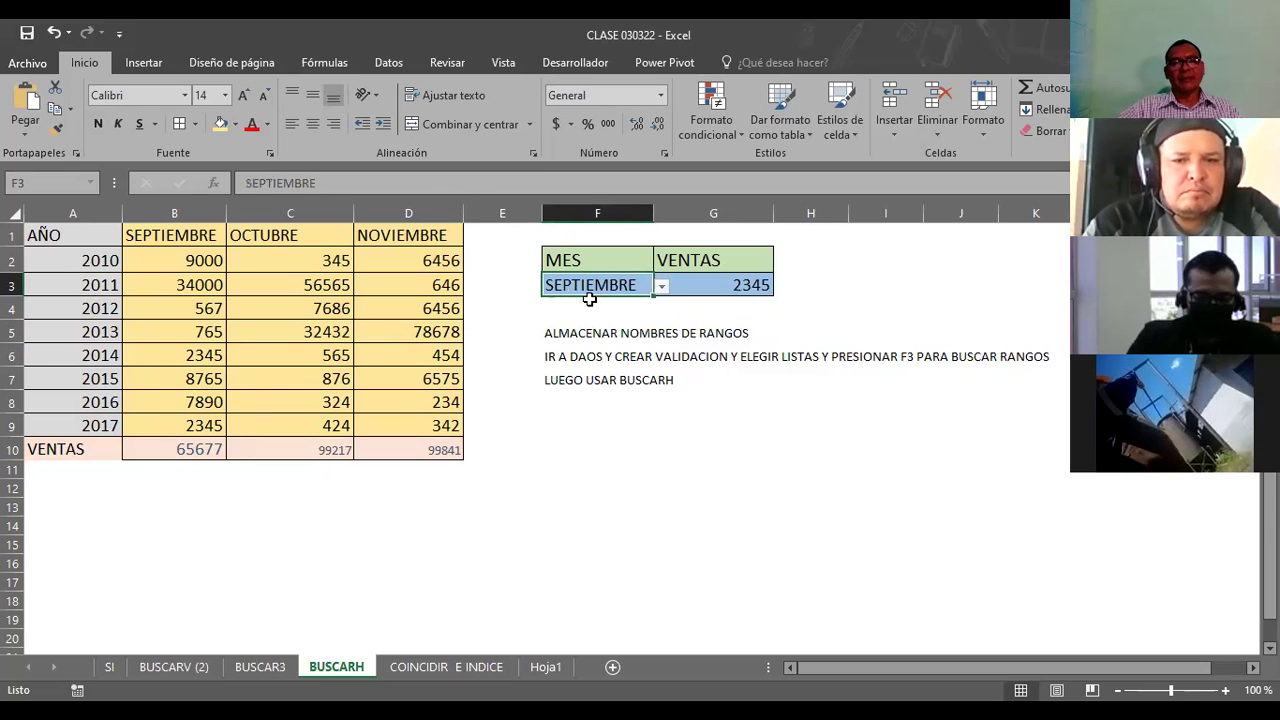
left_click(162, 360)
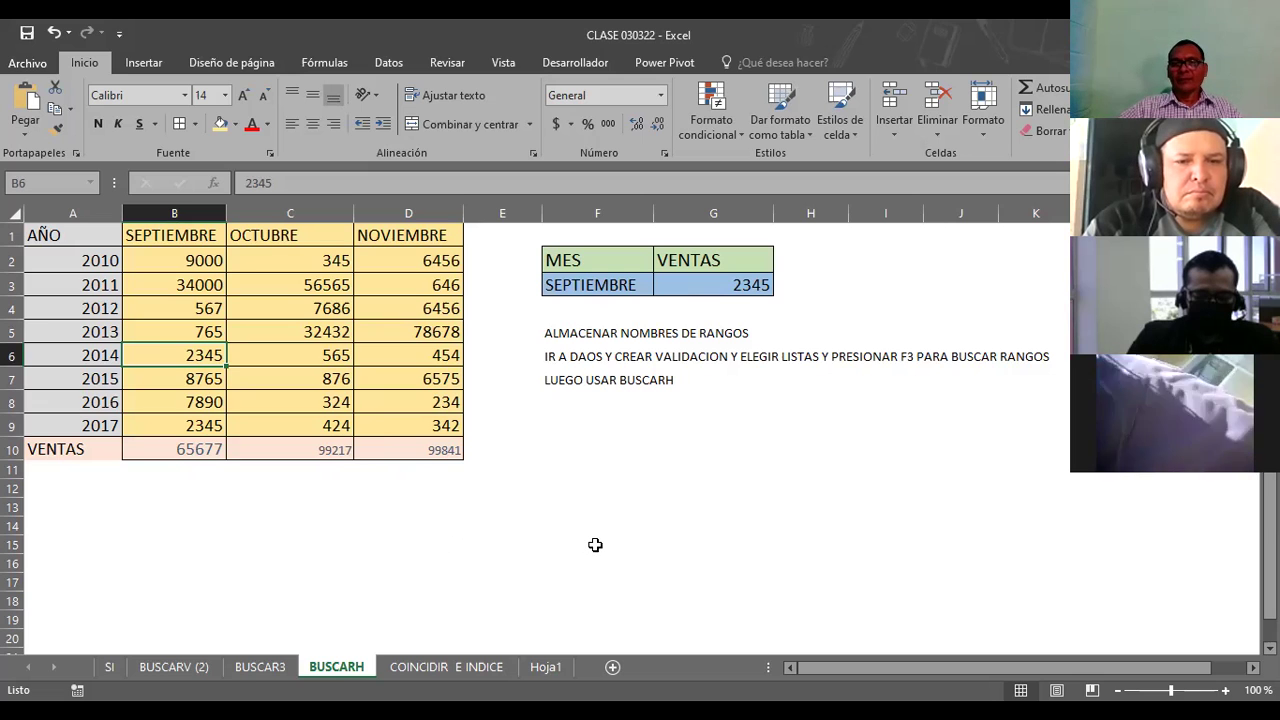
left_click(727, 287)
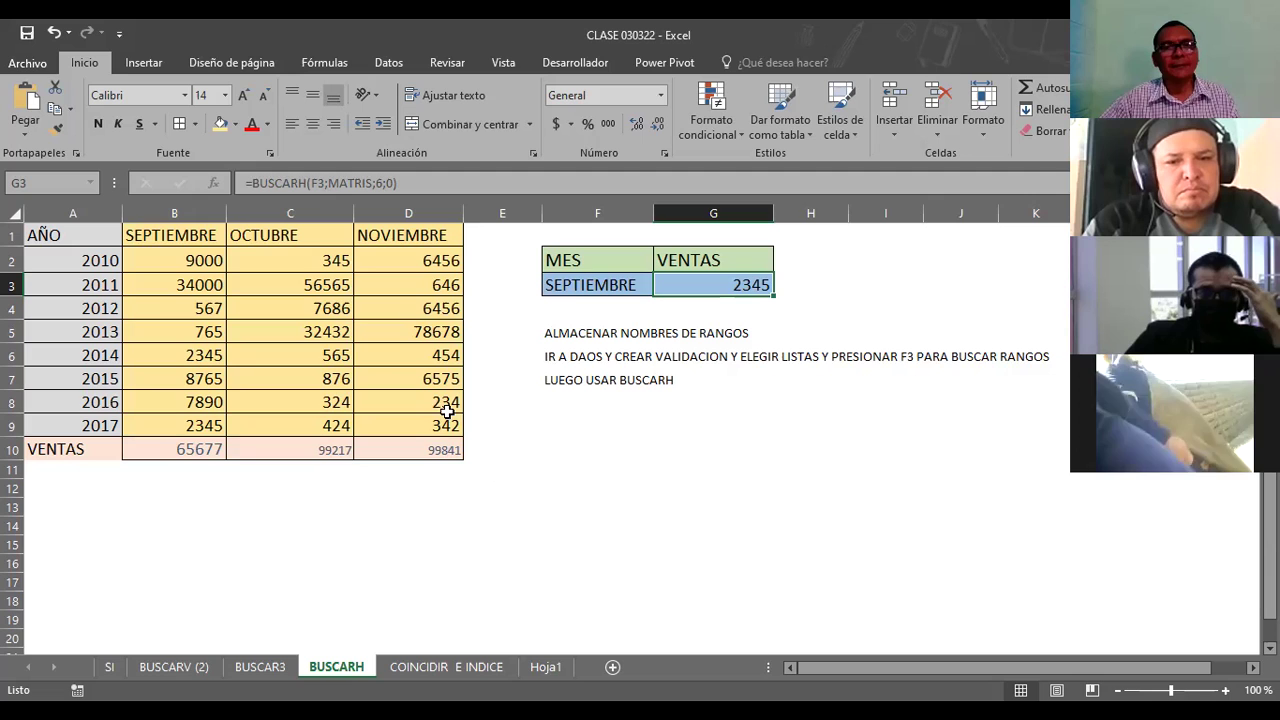
left_click(631, 443)
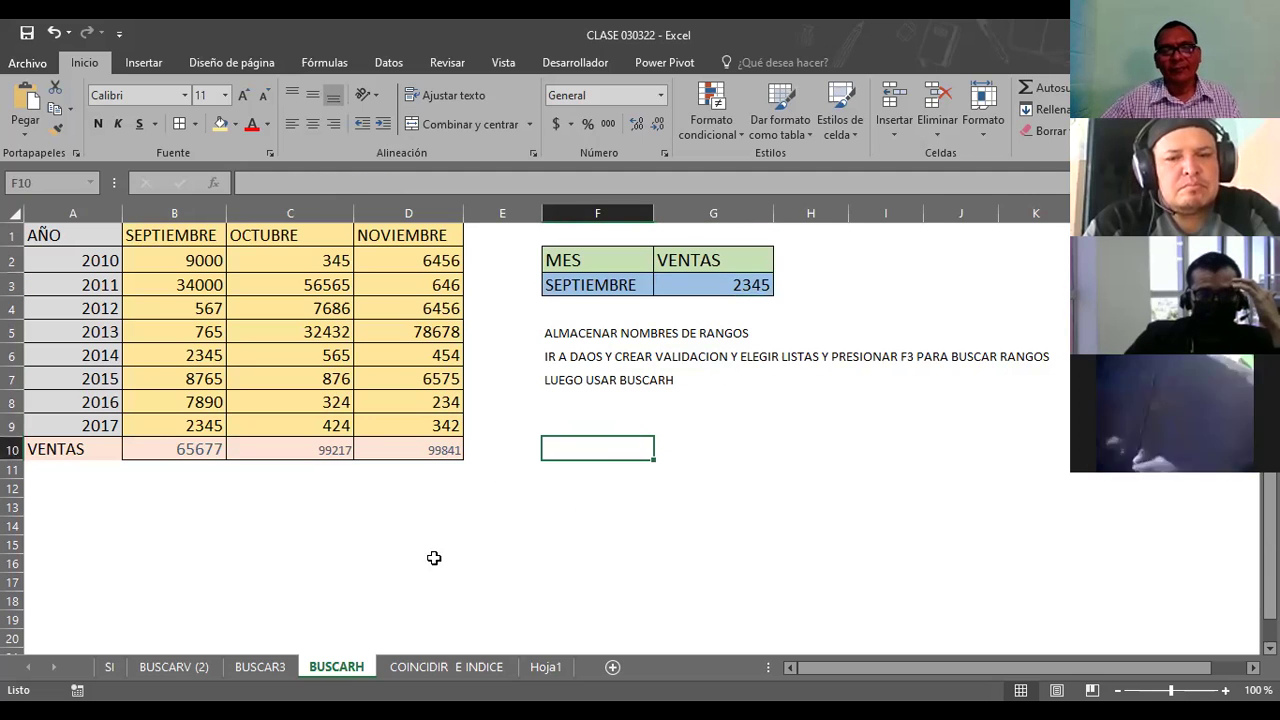
Type the first five client first names in capitals into B13:B17
left_click(200, 509)
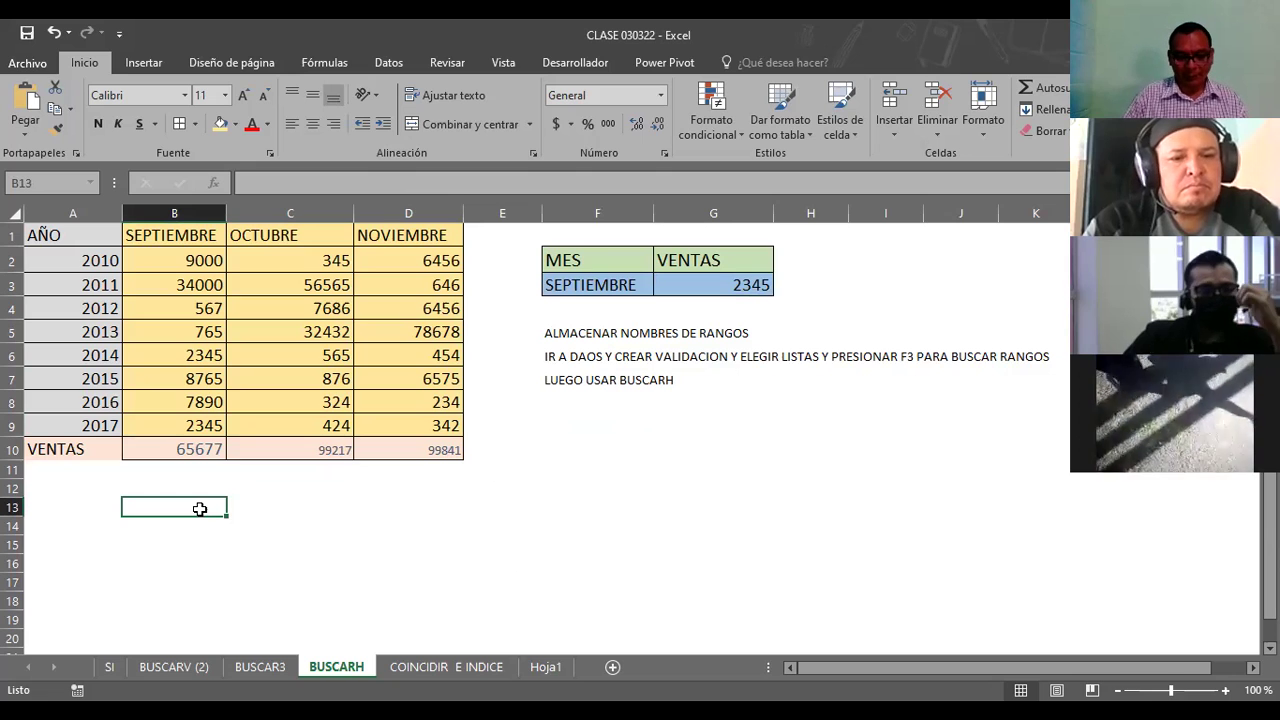
type("arm")
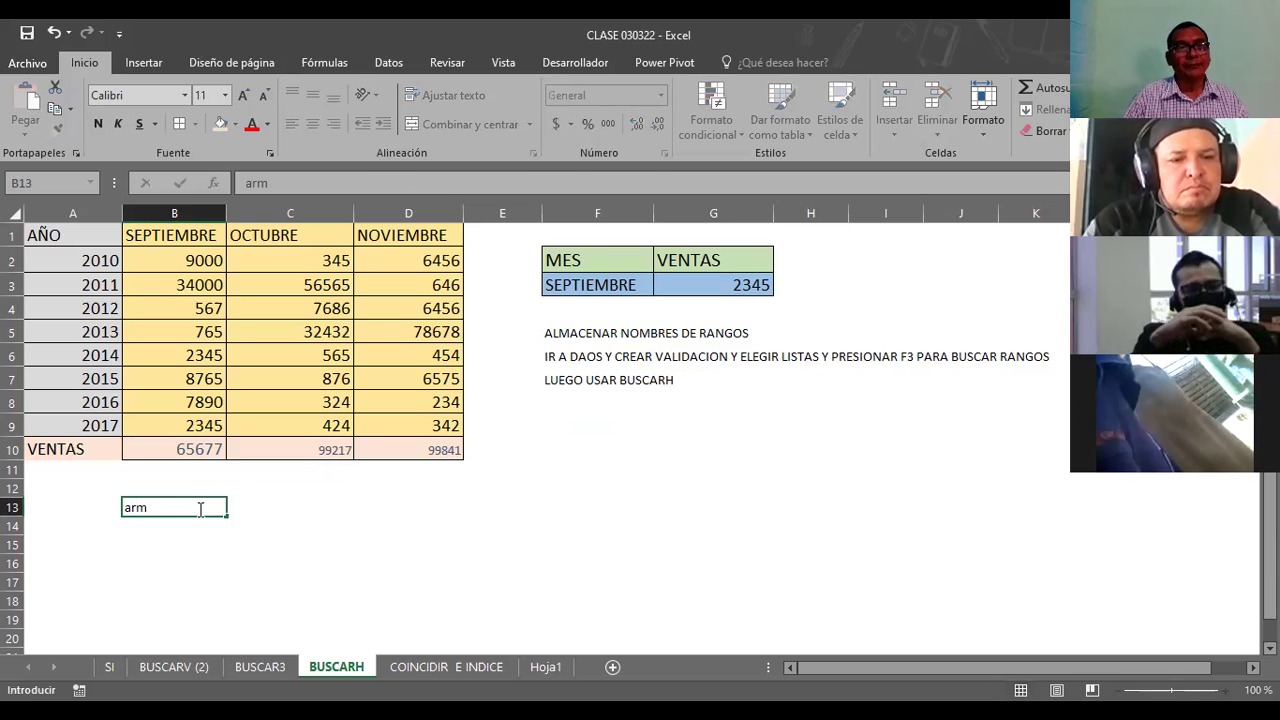
key("BackSpace")
key("BackSpace")
key("BackSpace")
type("ARMANDO")
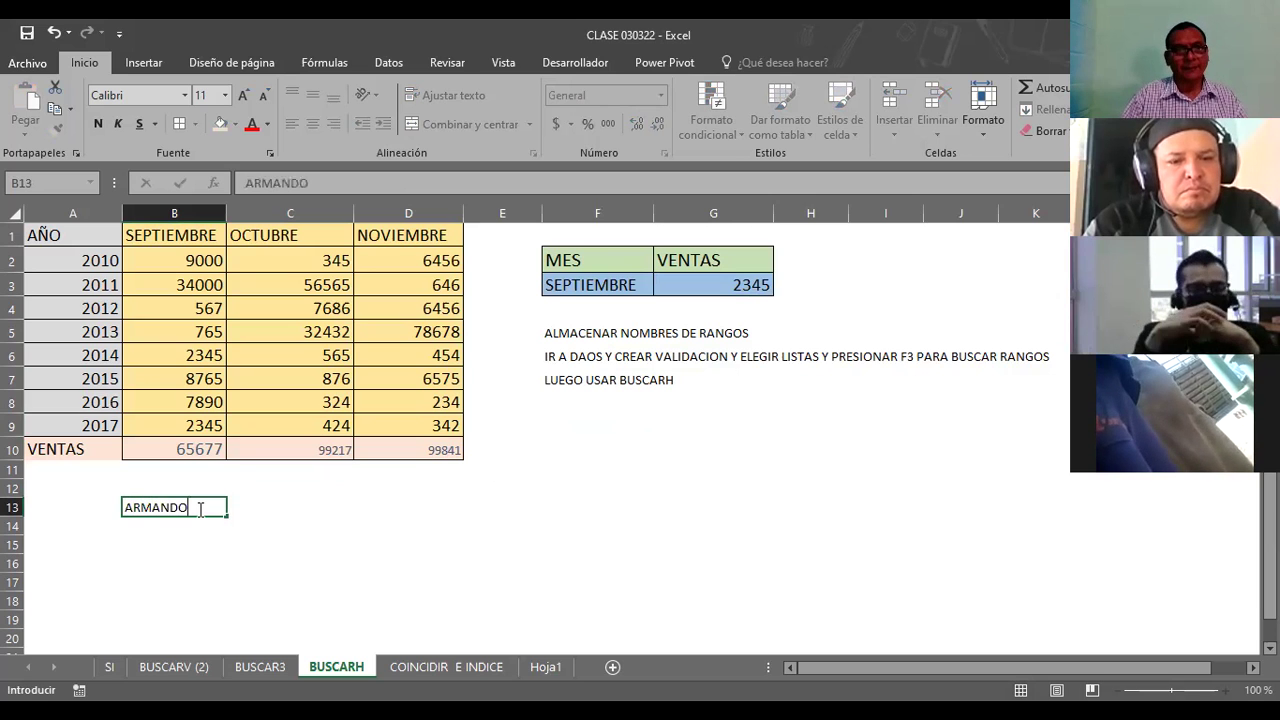
key("Return")
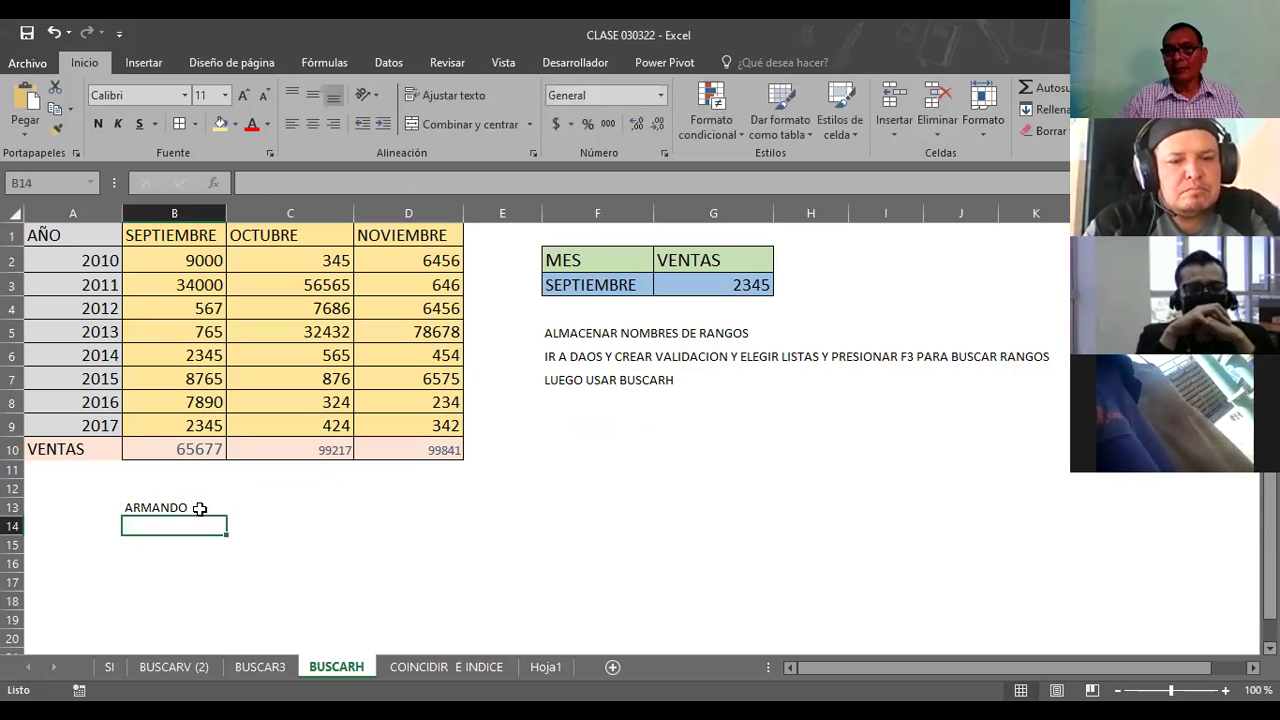
type("DANIEL")
key("Return")
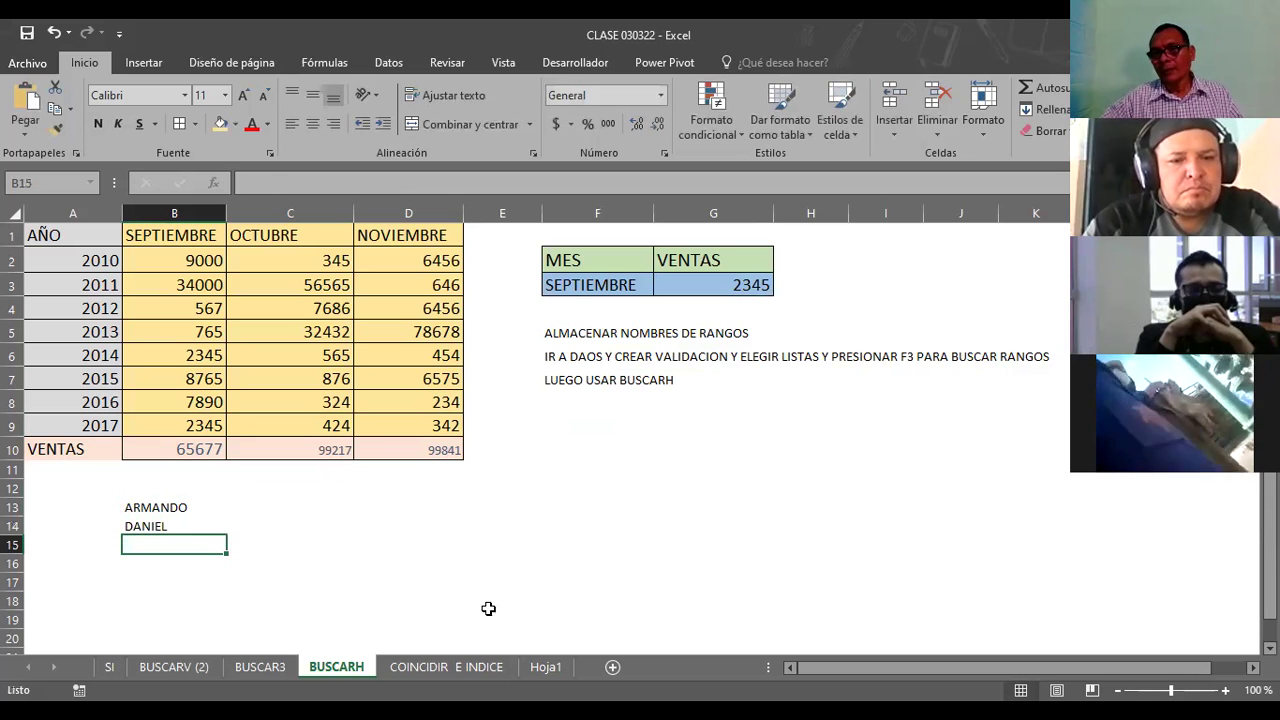
type("MAURICIO")
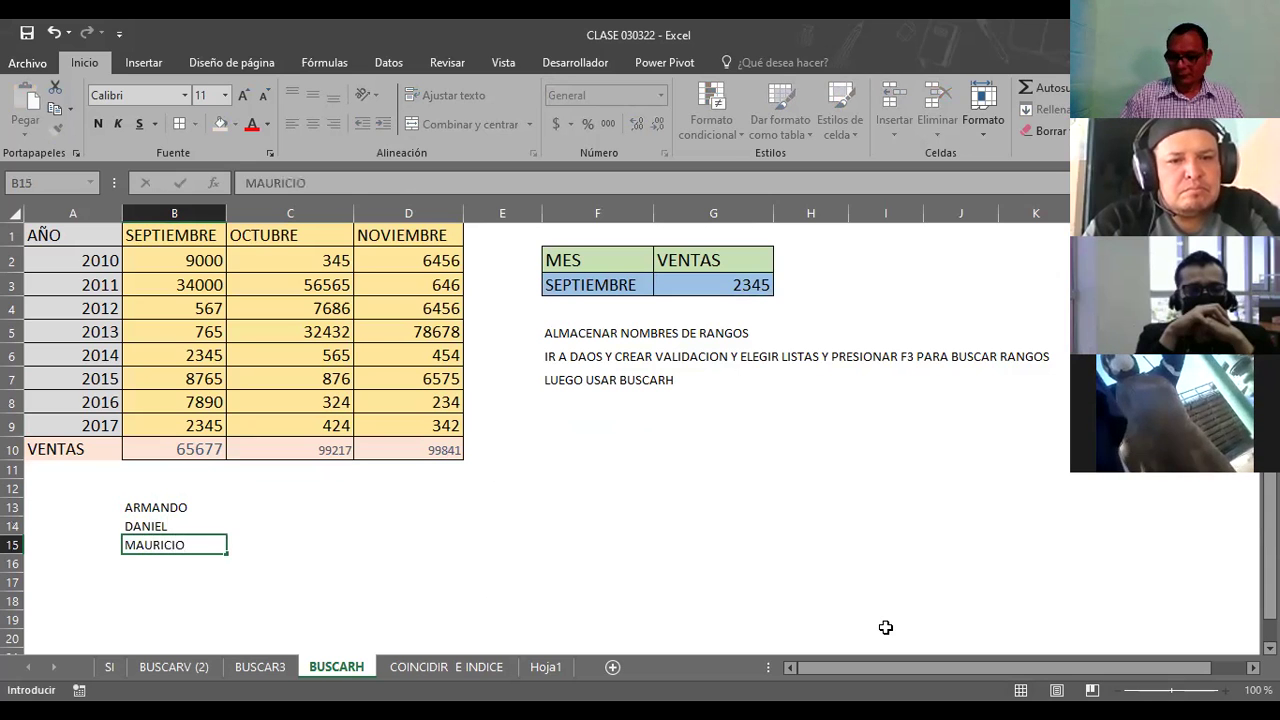
key("Return")
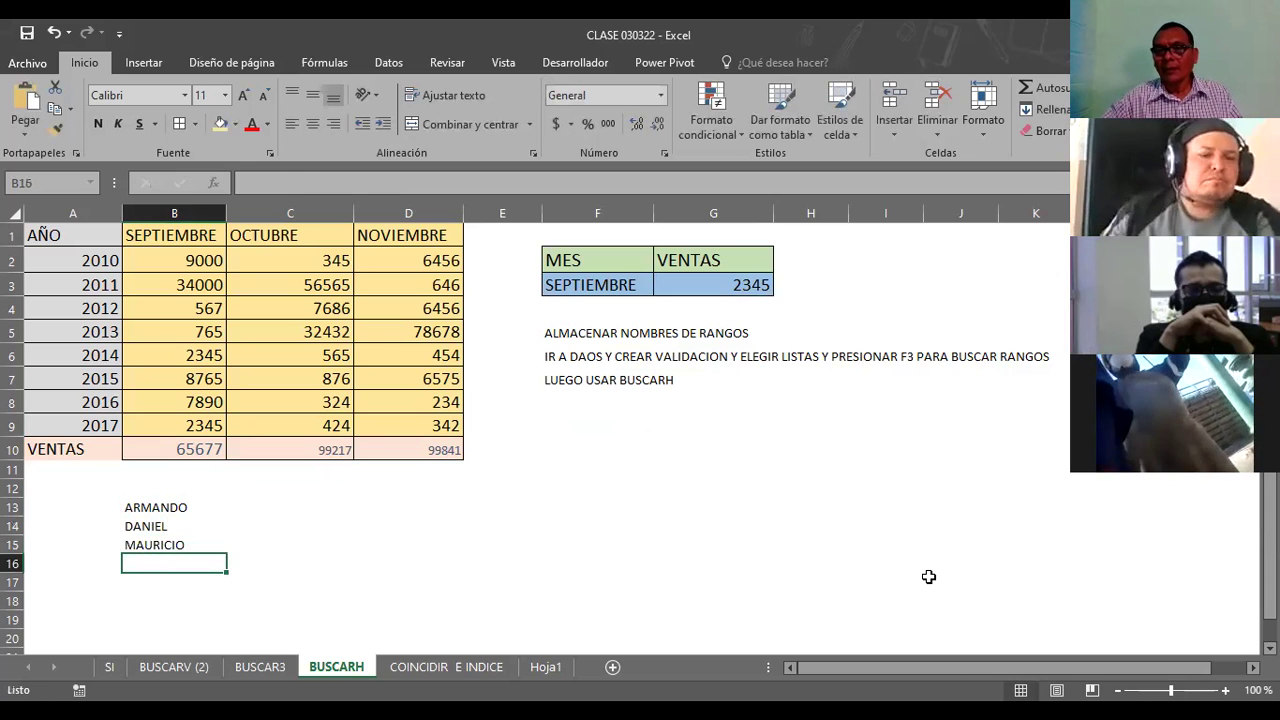
scroll(929, 577, "down", 1)
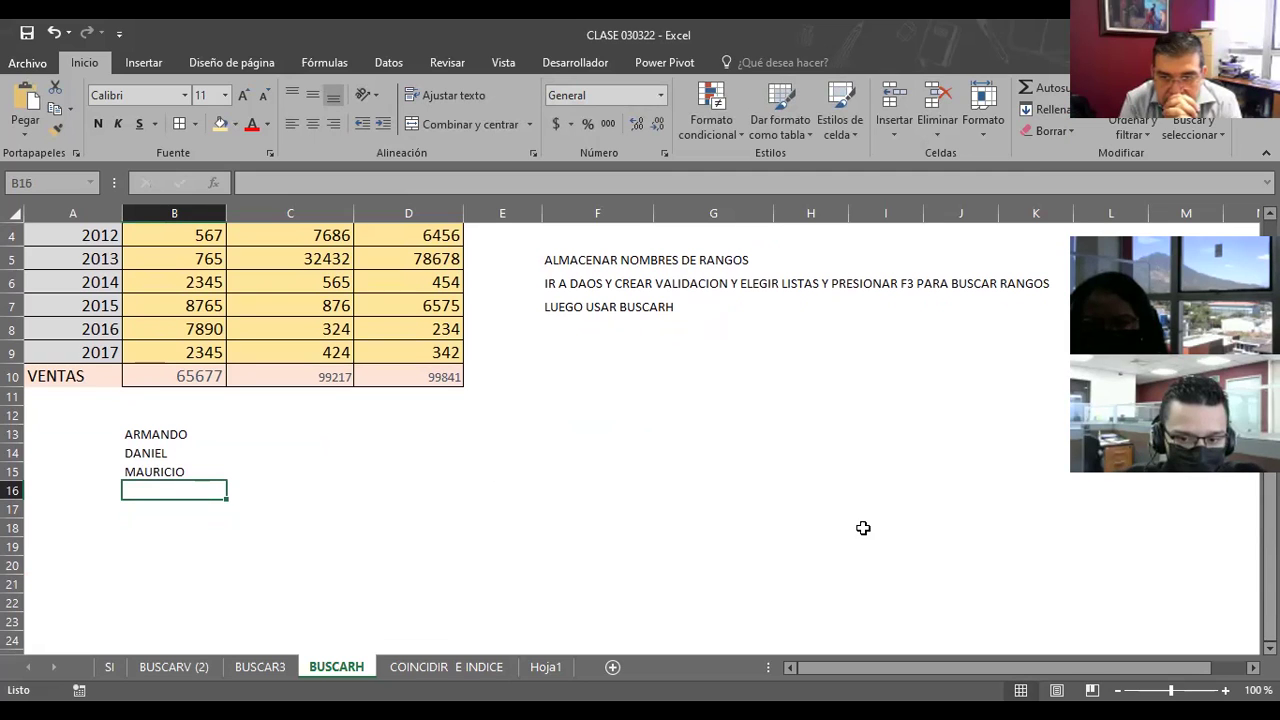
type("AXEL")
key("Return")
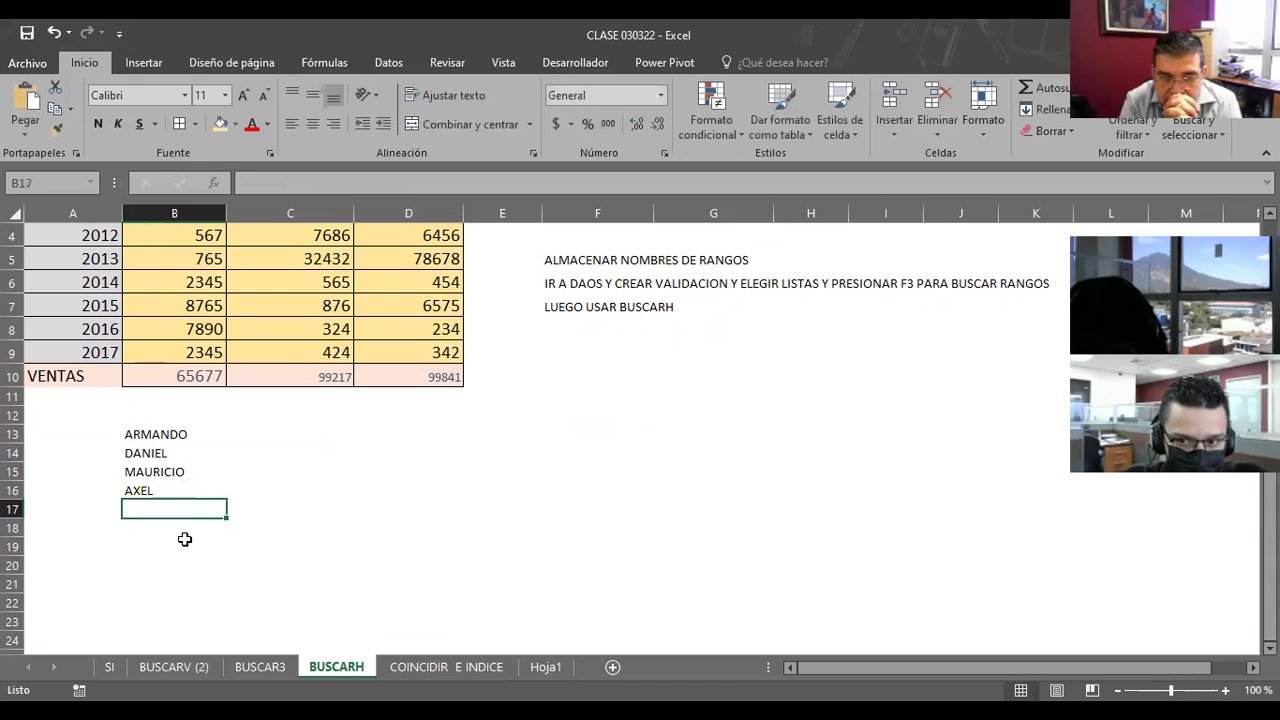
type("WANDA")
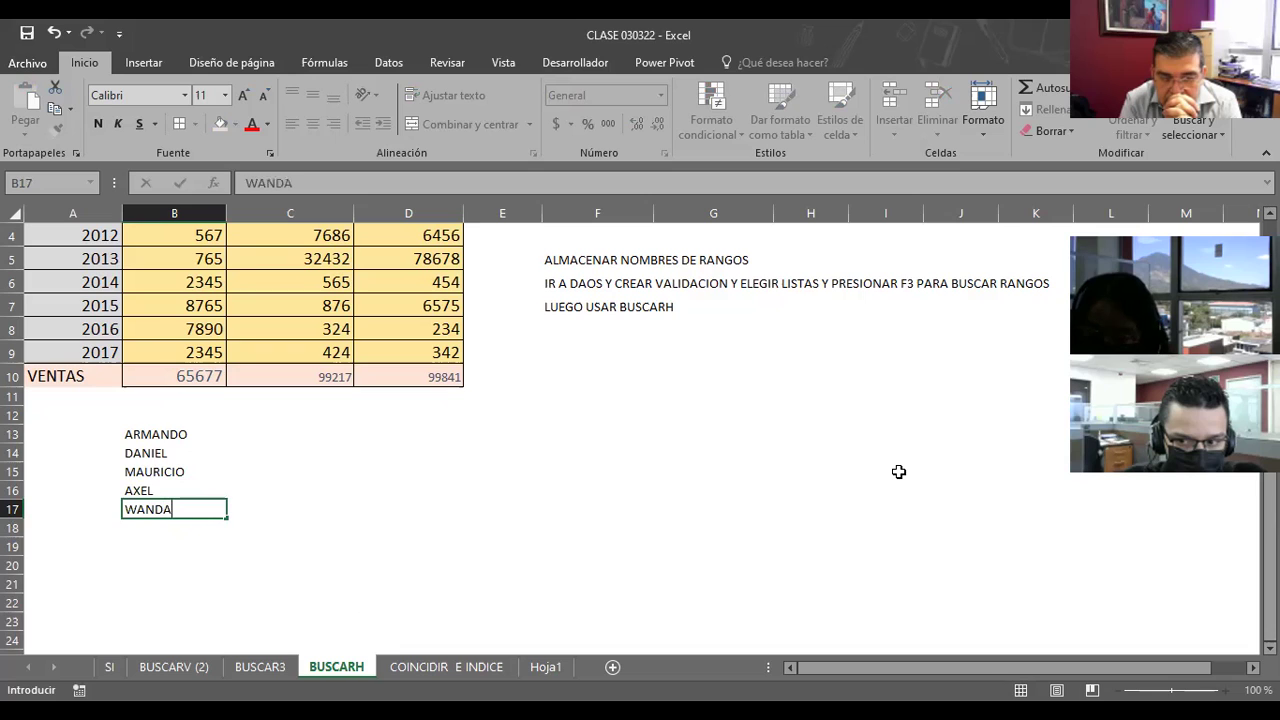
left_click(175, 535)
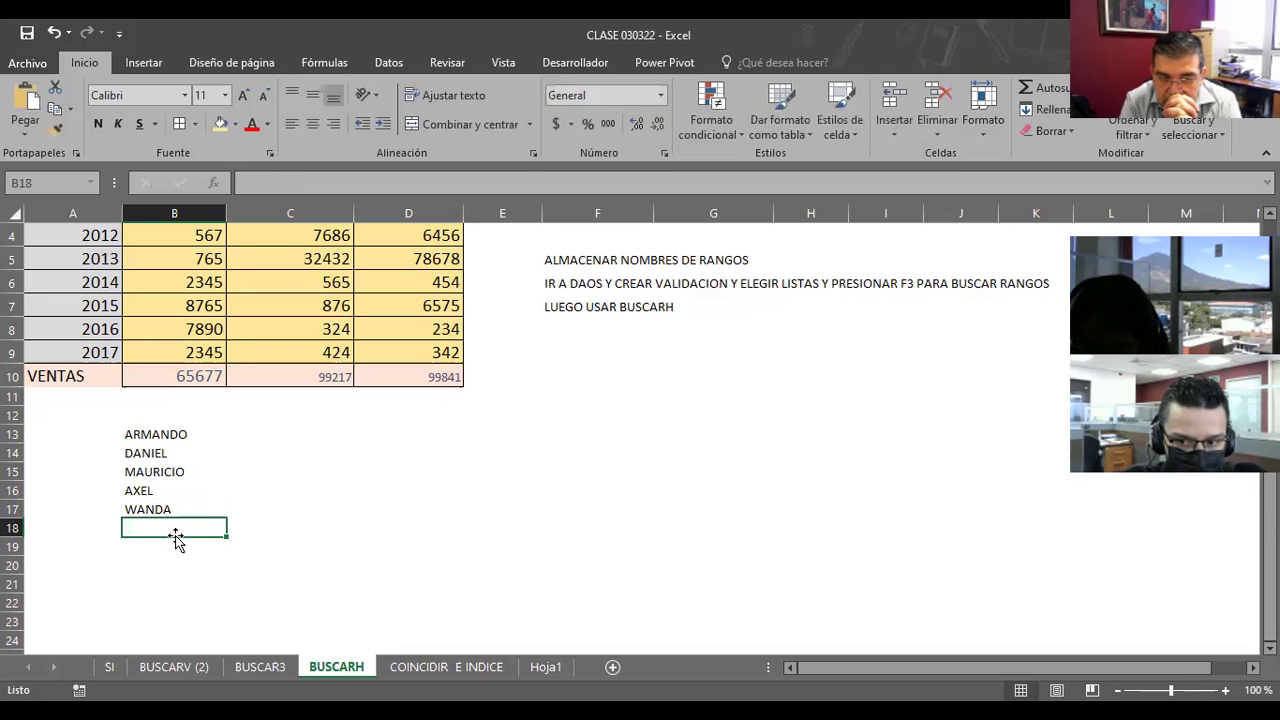
Type six more client first names into B18:B23 to complete the list
type("ANA")
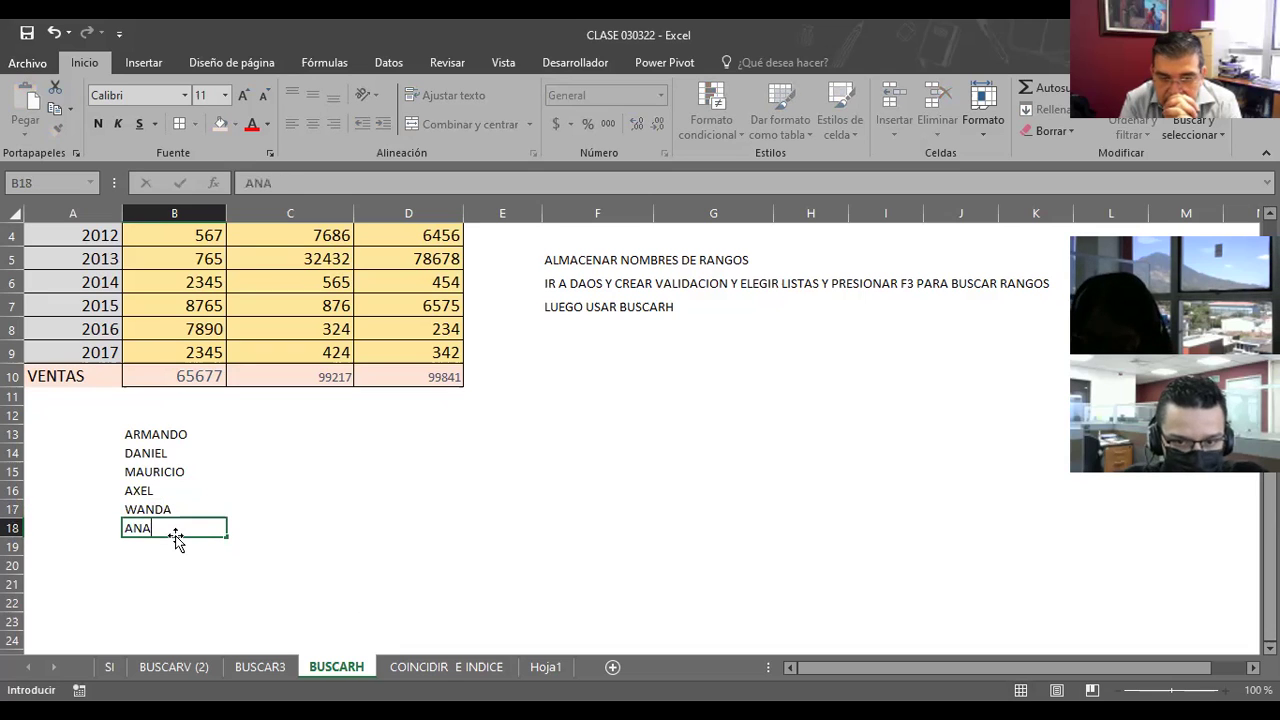
key("Return")
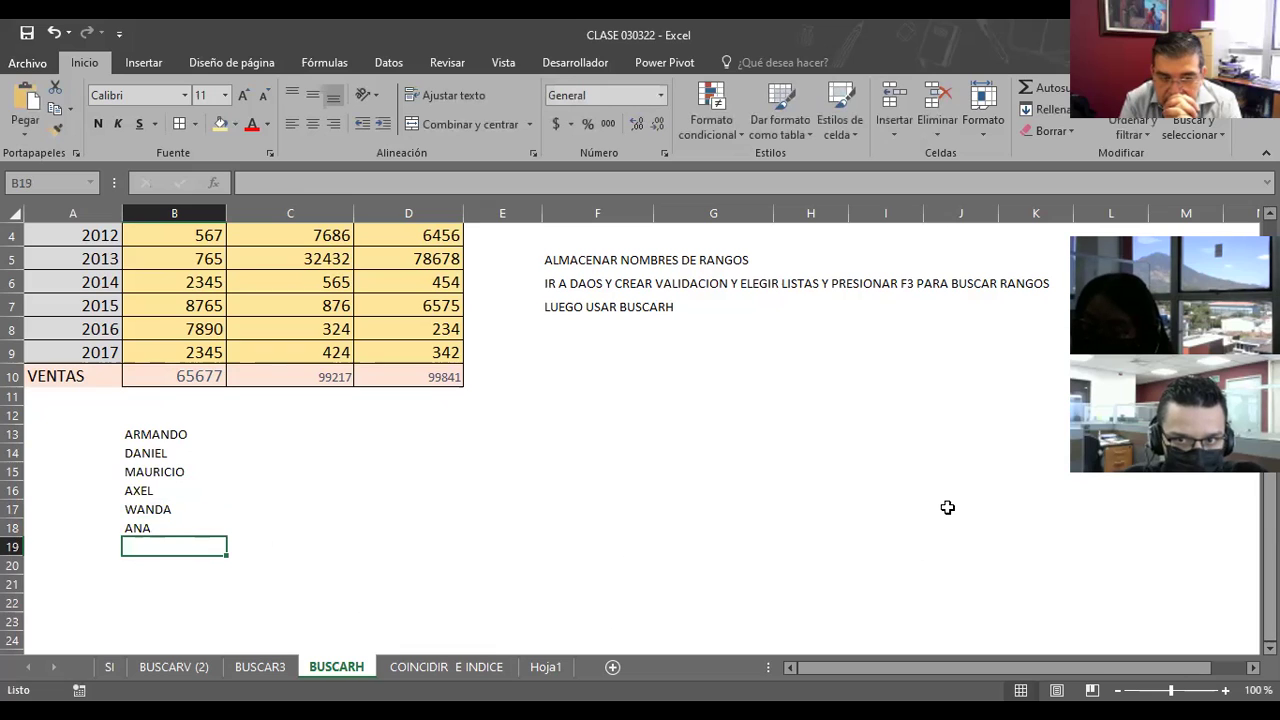
scroll(947, 507, "down", 2)
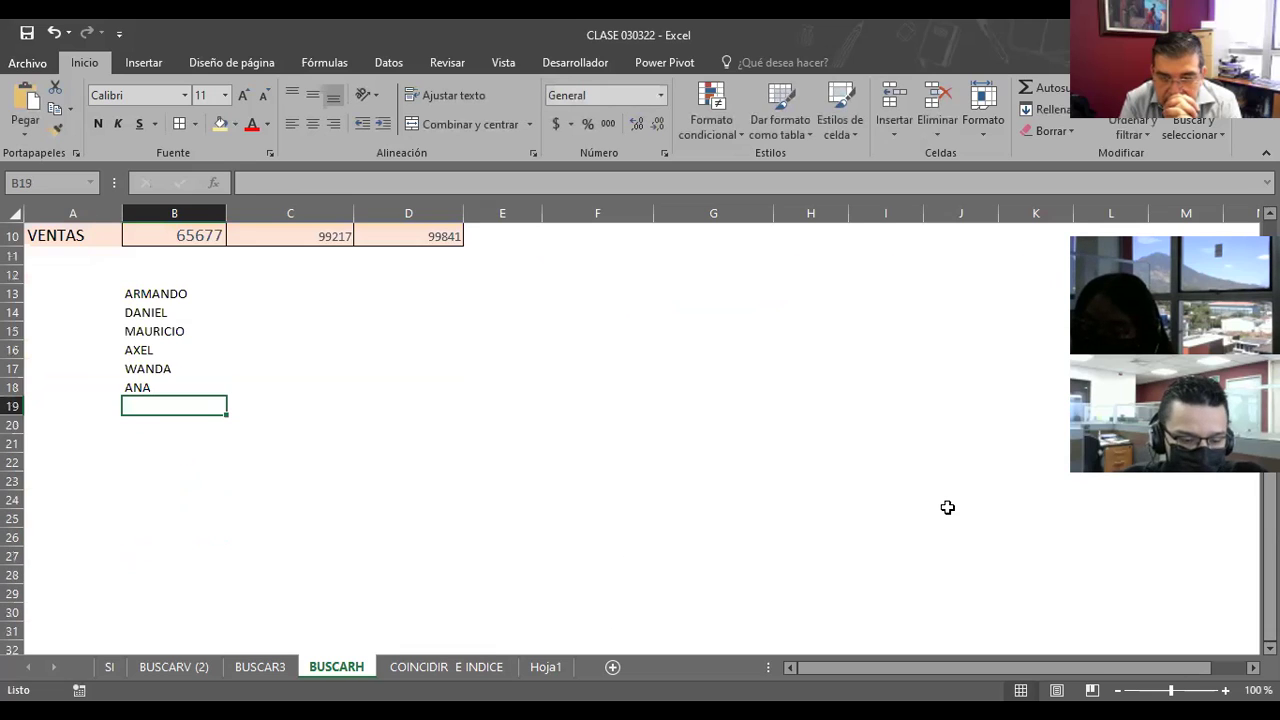
scroll(920, 523, "down", 1)
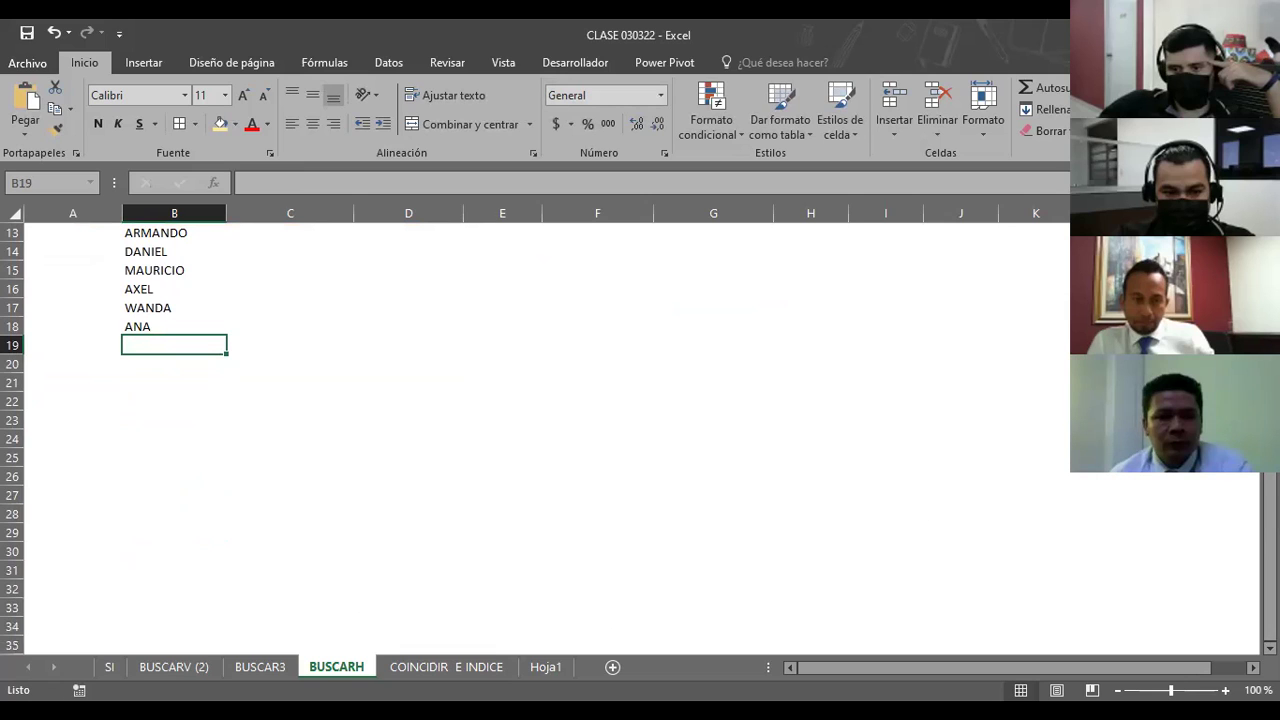
type("CARLOS")
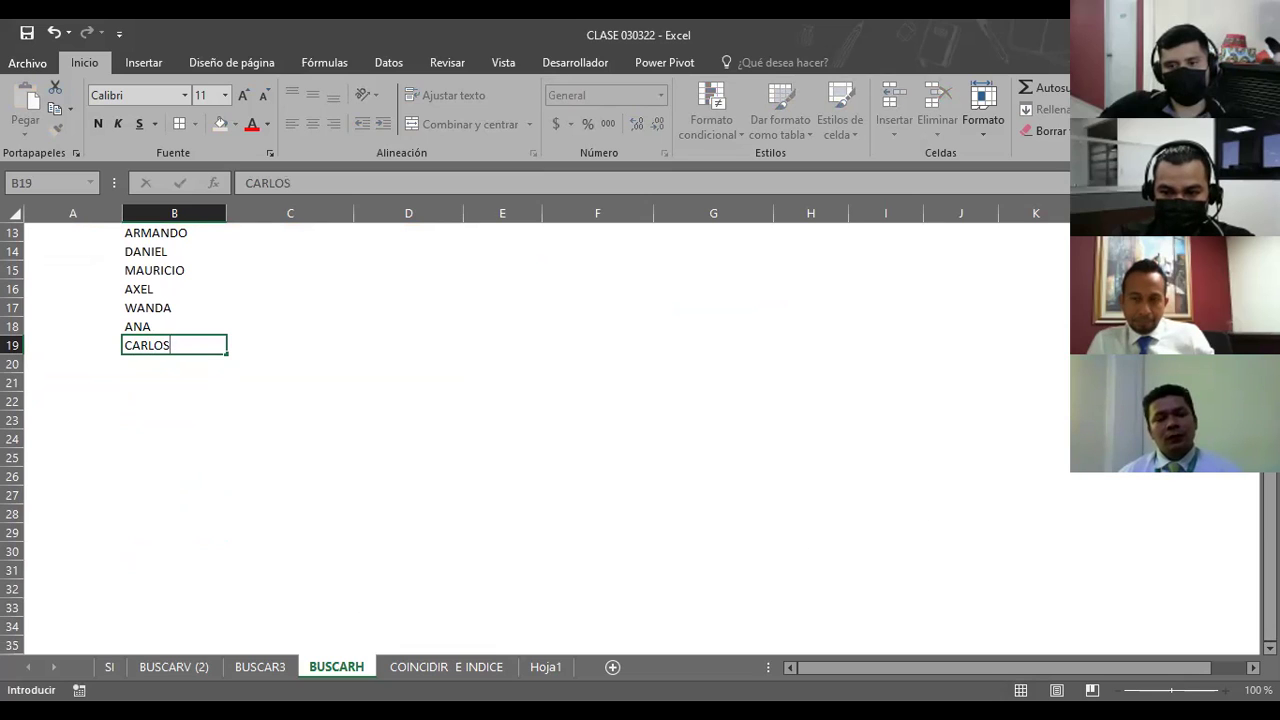
key("Return")
type("JOSE")
key("Return")
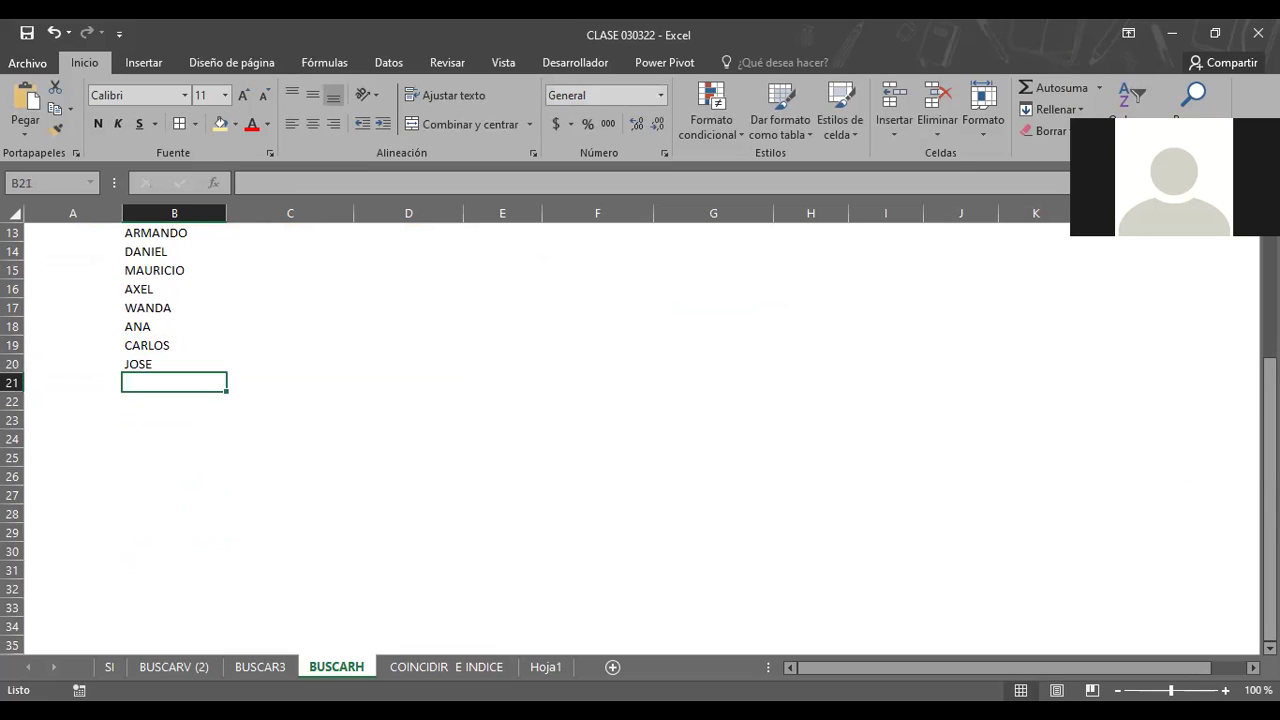
type("FLOR")
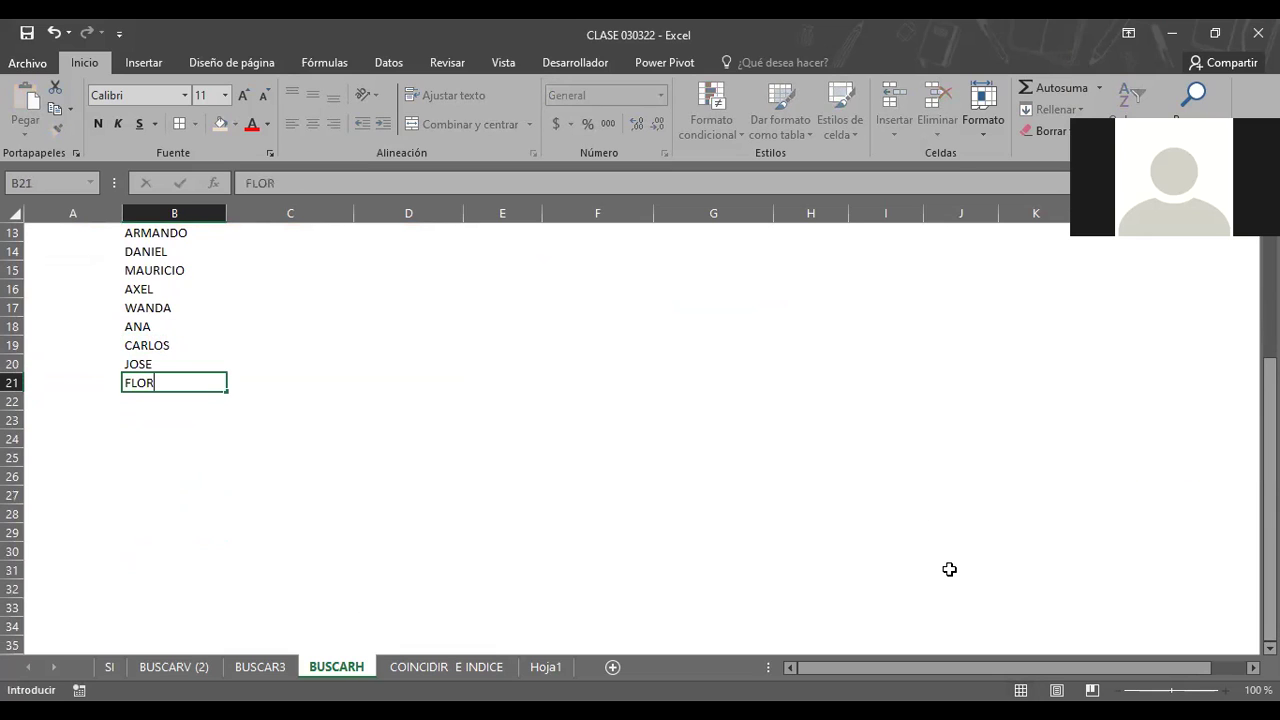
key("Return")
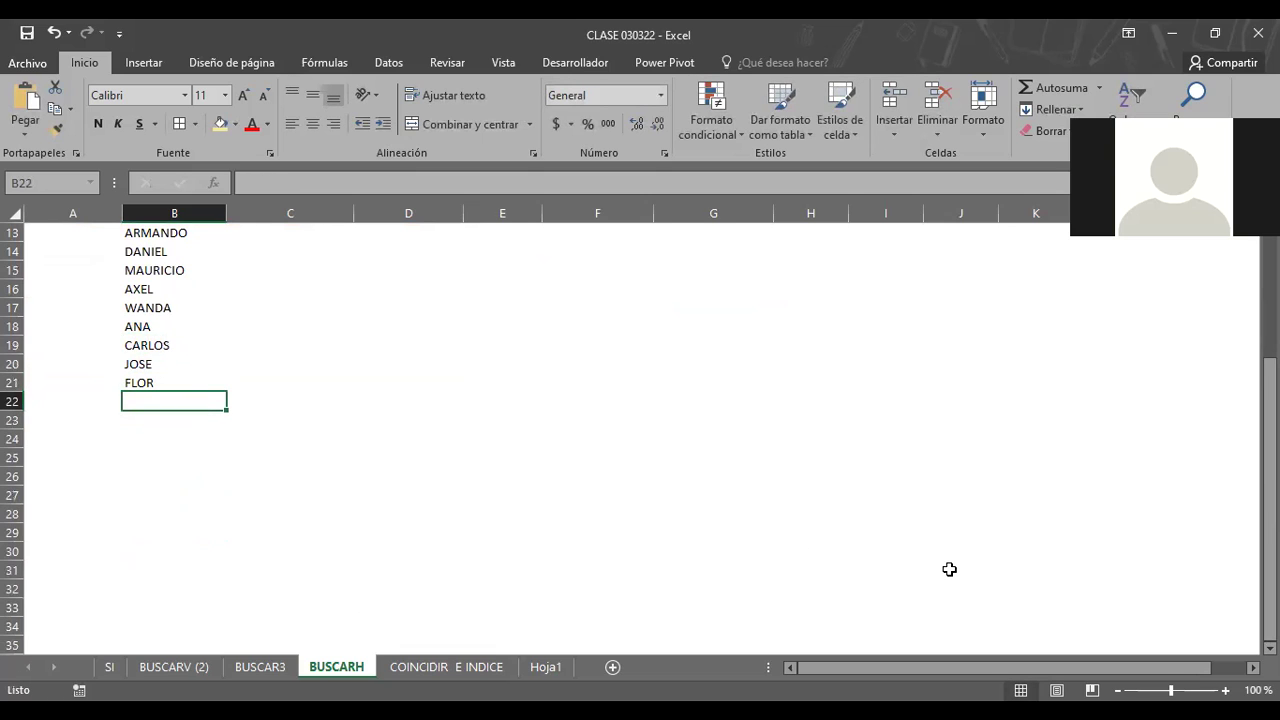
type("KARLA")
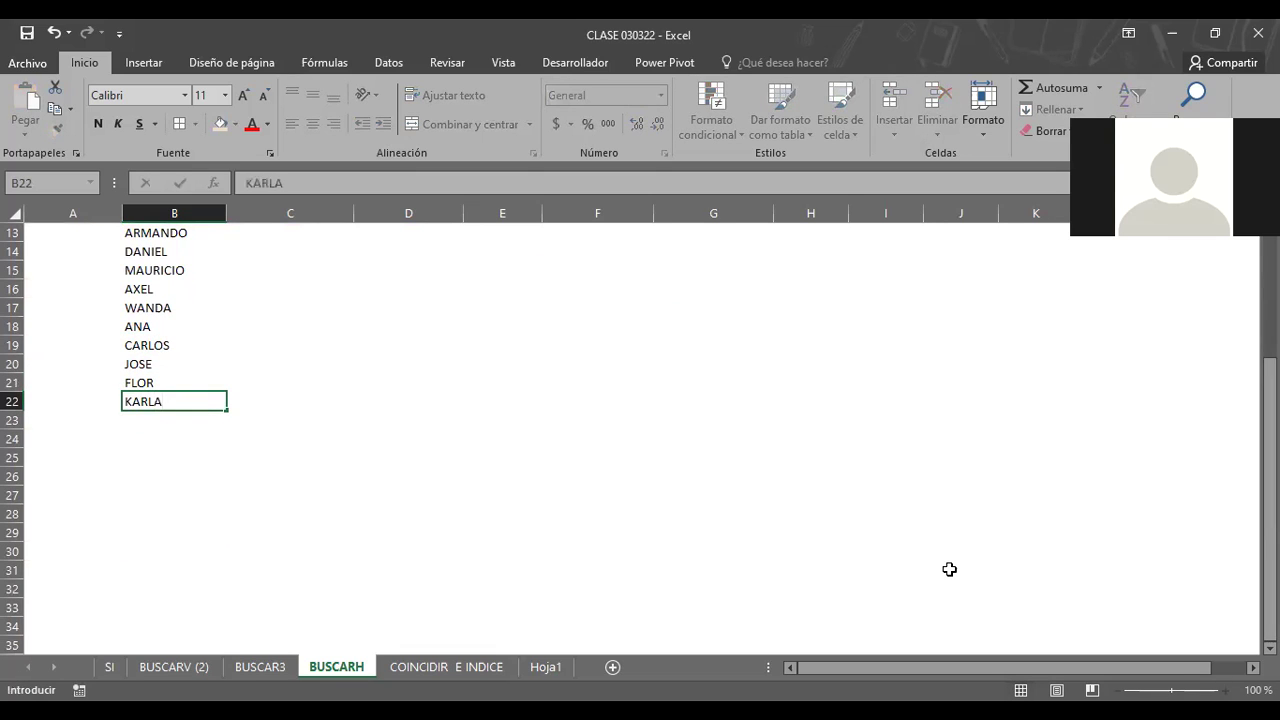
key("Return")
type("MPNOI")
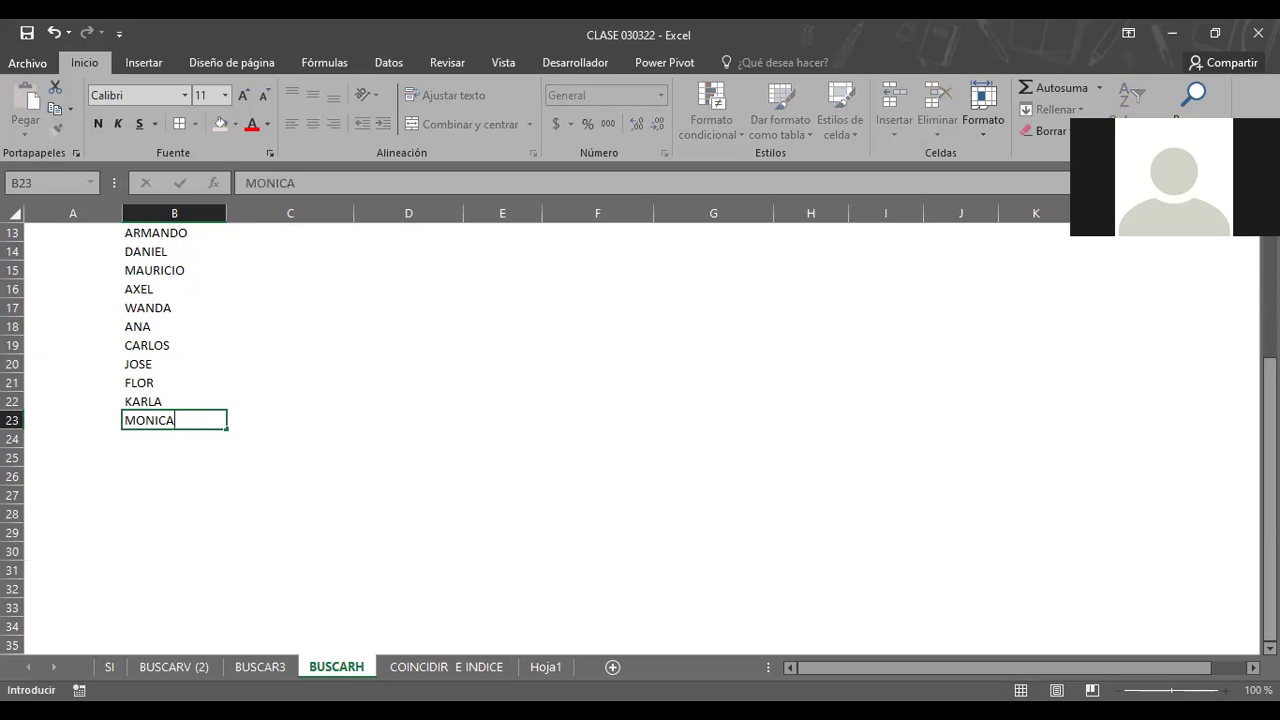
left_click(503, 463)
Head the names column CLIENTES in B12 and the next column SALARIOS in C12
left_click(243, 438)
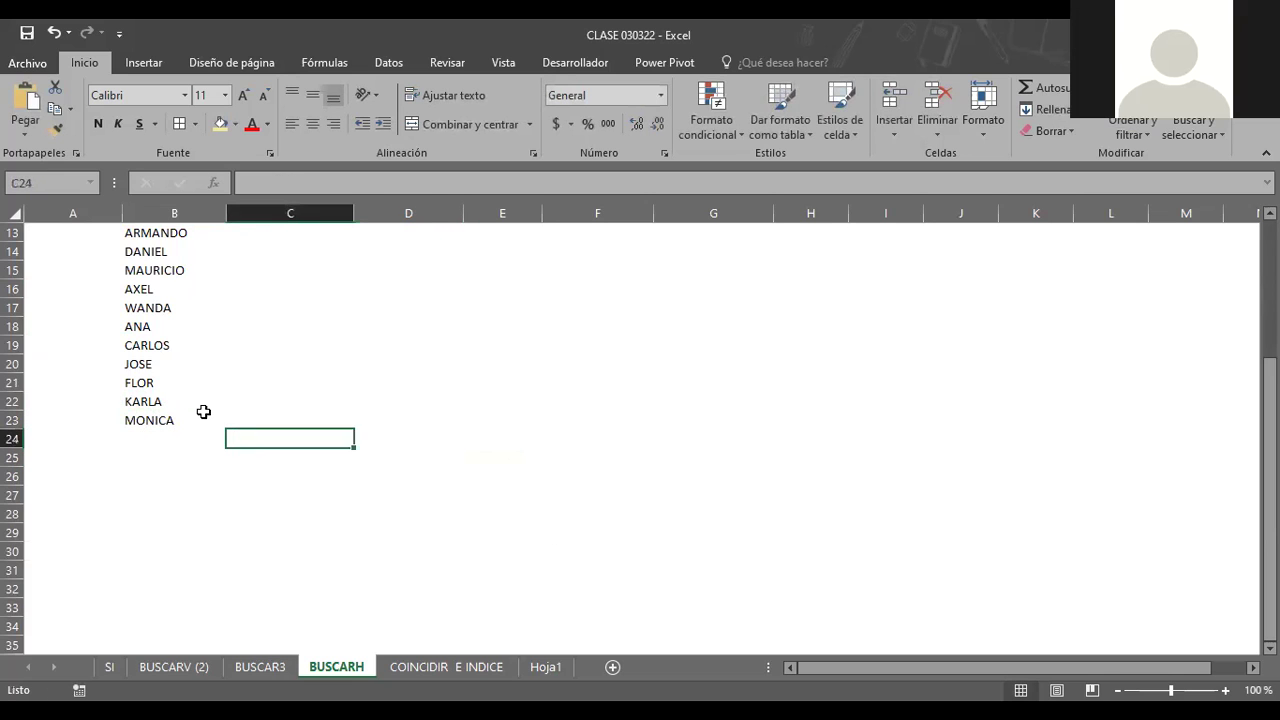
scroll(203, 411, "up", 2)
left_click_drag(140, 364, 163, 551)
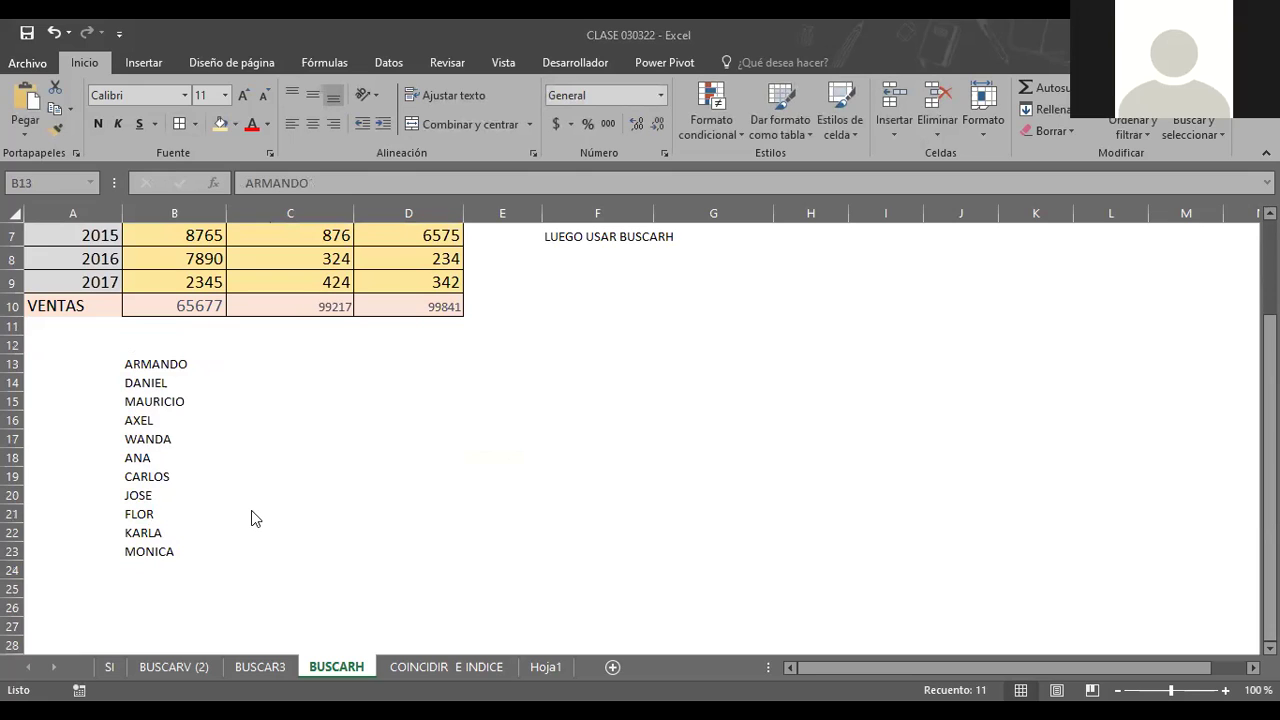
left_click(143, 331)
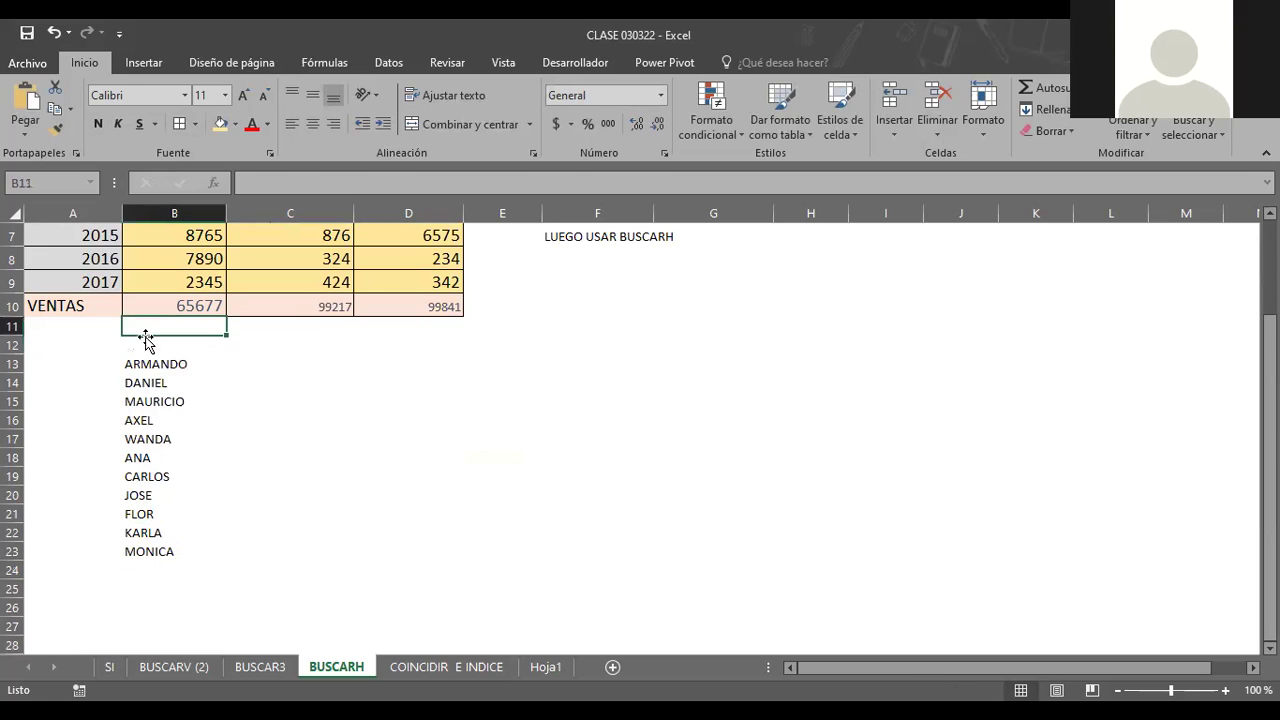
left_click(147, 347)
type("c")
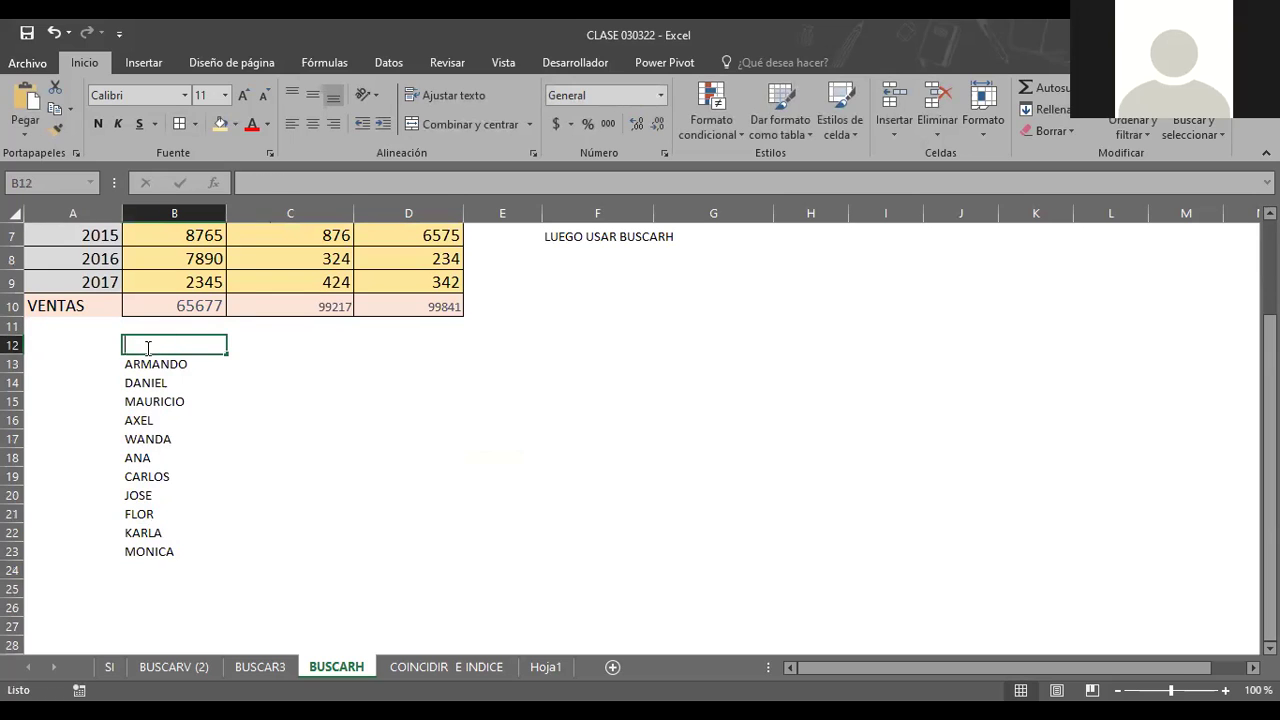
type("liente")
key("BackSpace")
key("BackSpace")
key("BackSpace")
key("BackSpace")
key("BackSpace")
key("BackSpace")
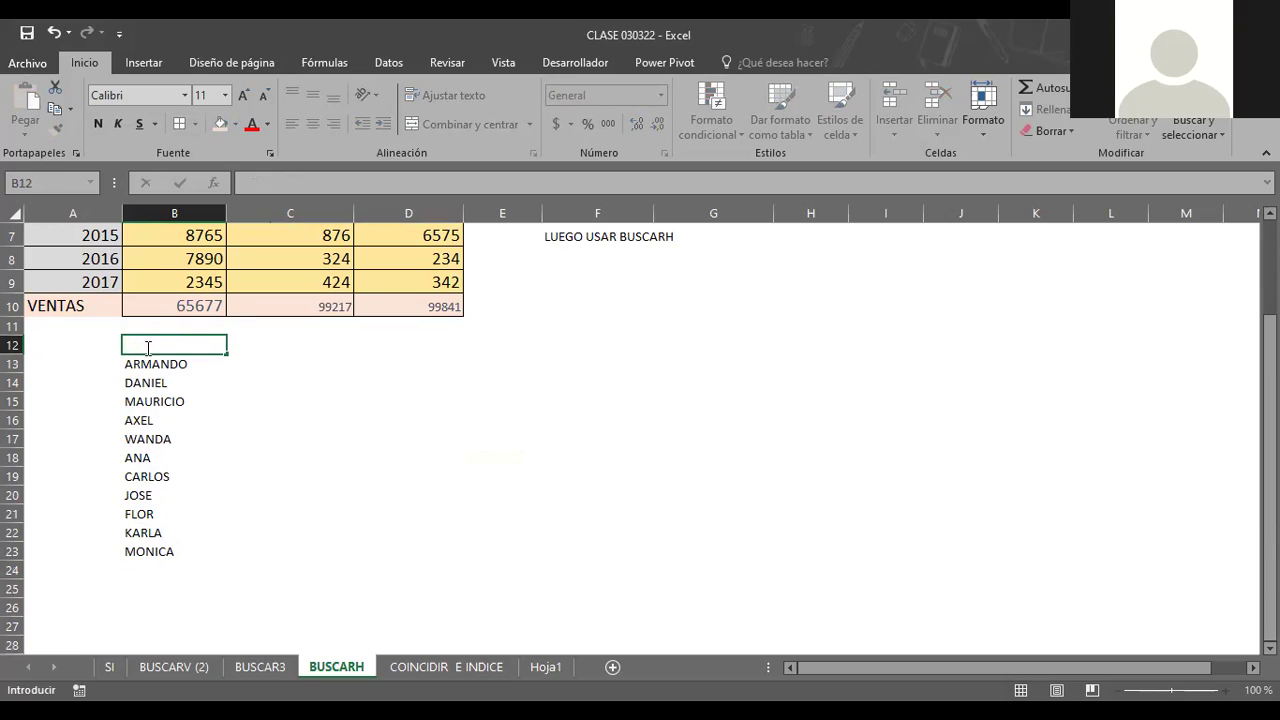
type("CLIENTES")
key("Return")
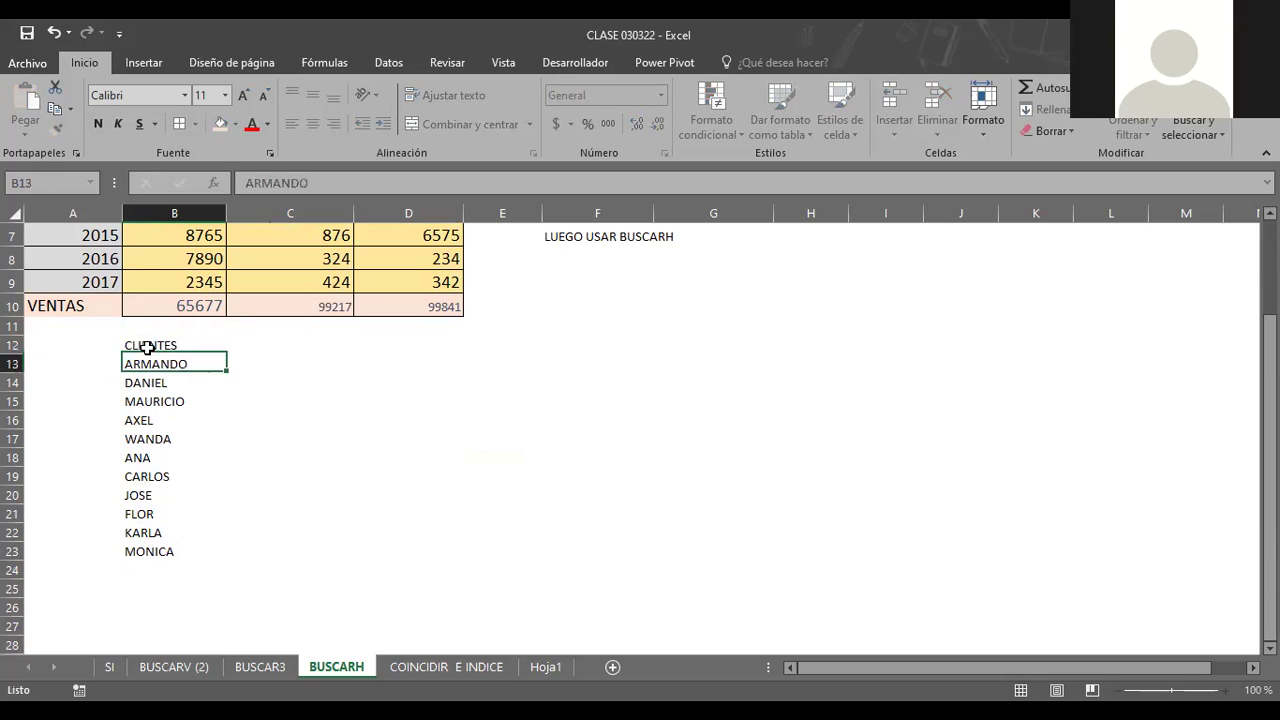
left_click(148, 347)
key("Right")
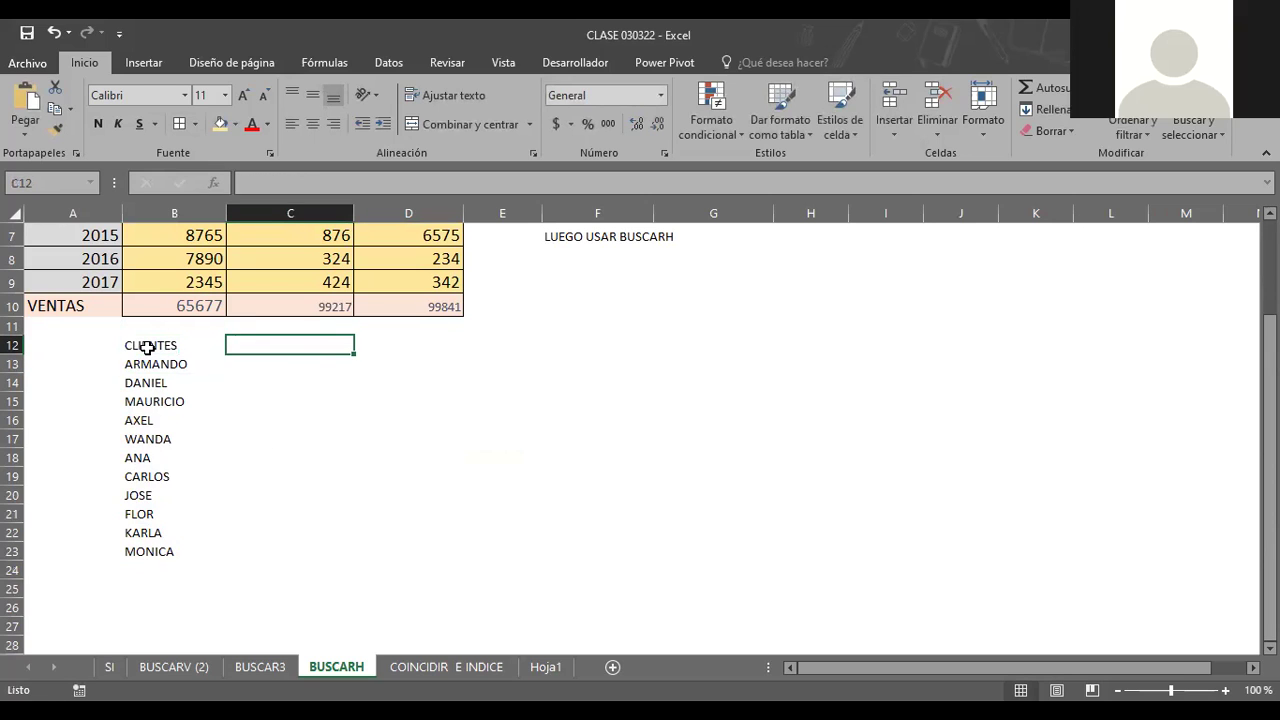
type("SALARIOS")
key("Return")
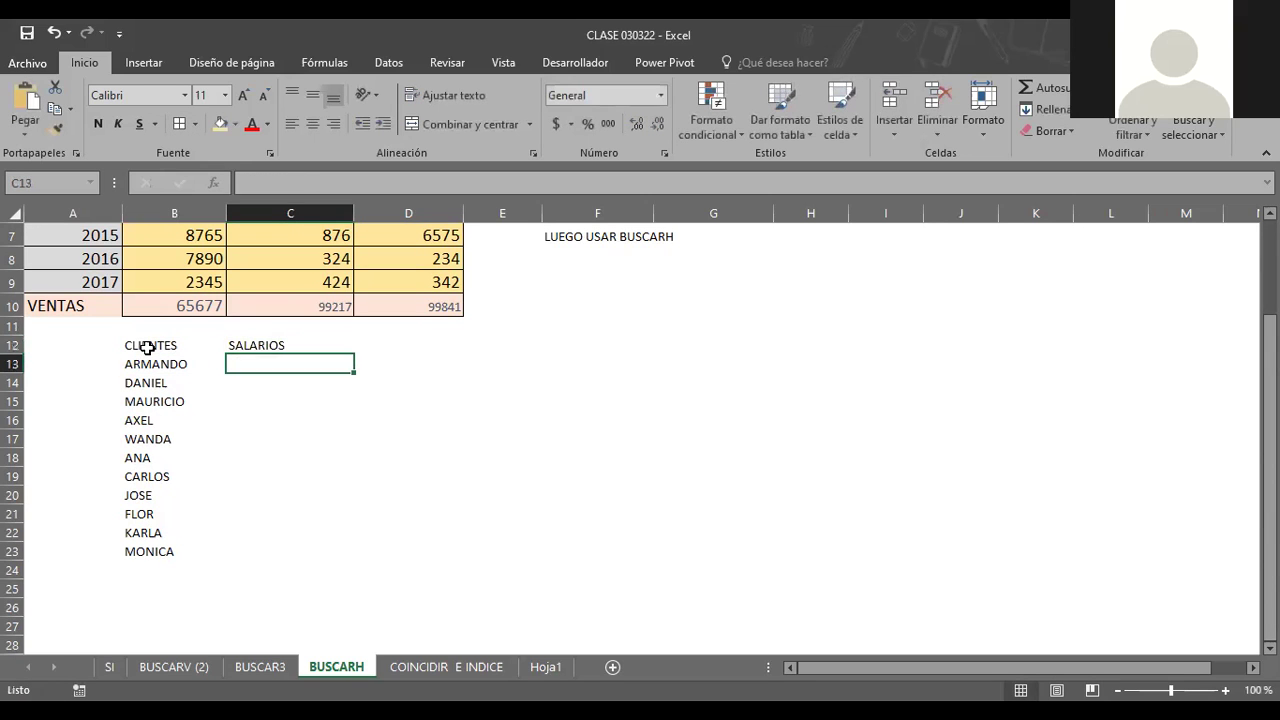
Enter the prompt label DIGITE NOMBRE: in E12
left_click(490, 356)
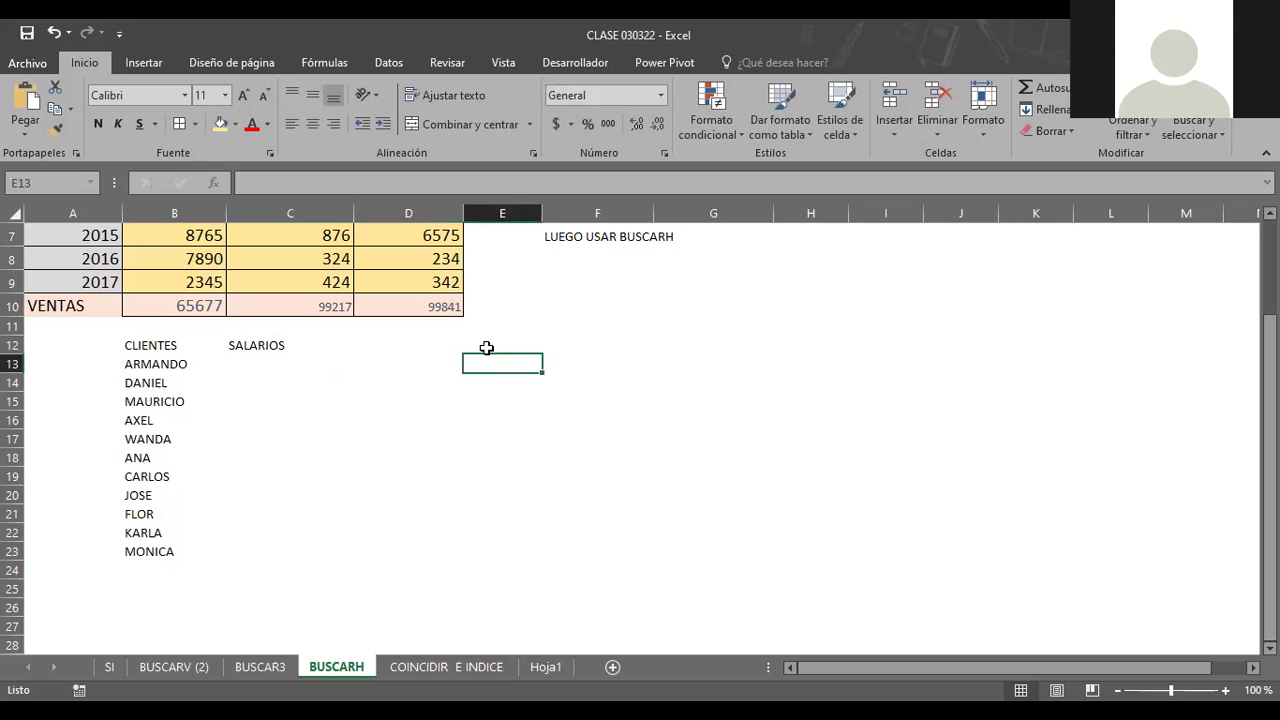
left_click(486, 347)
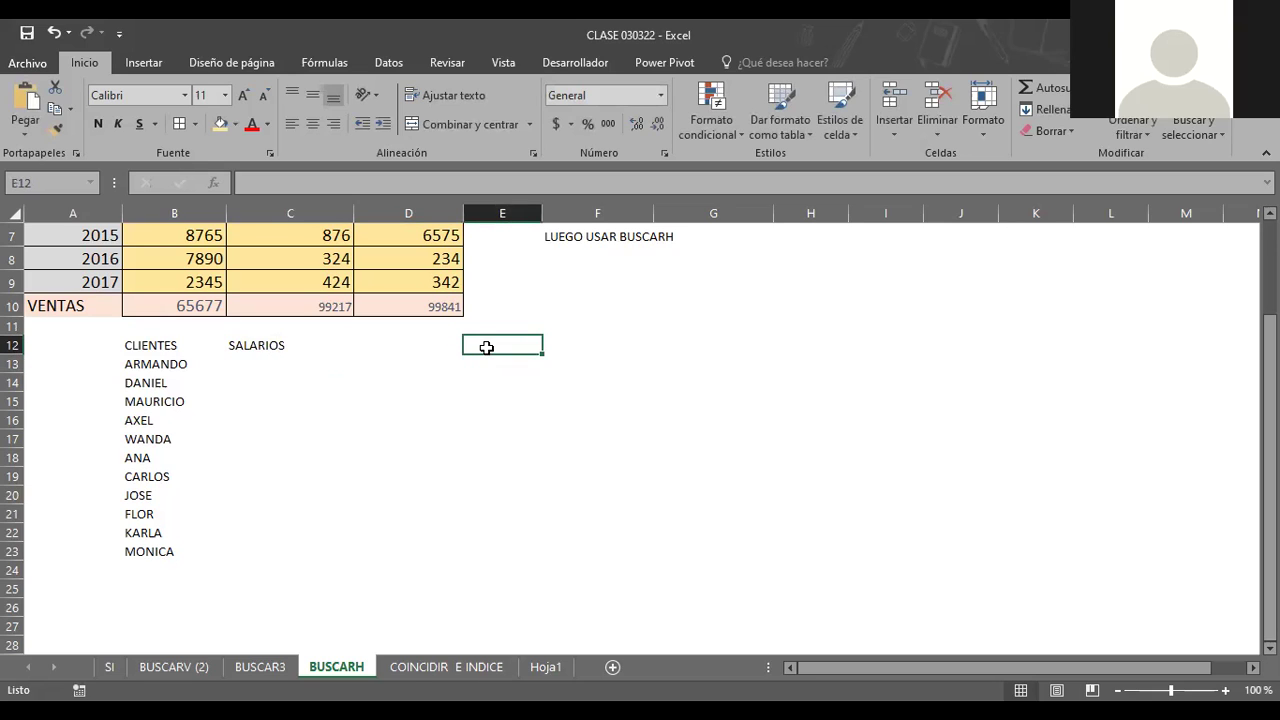
type("DIGITE")
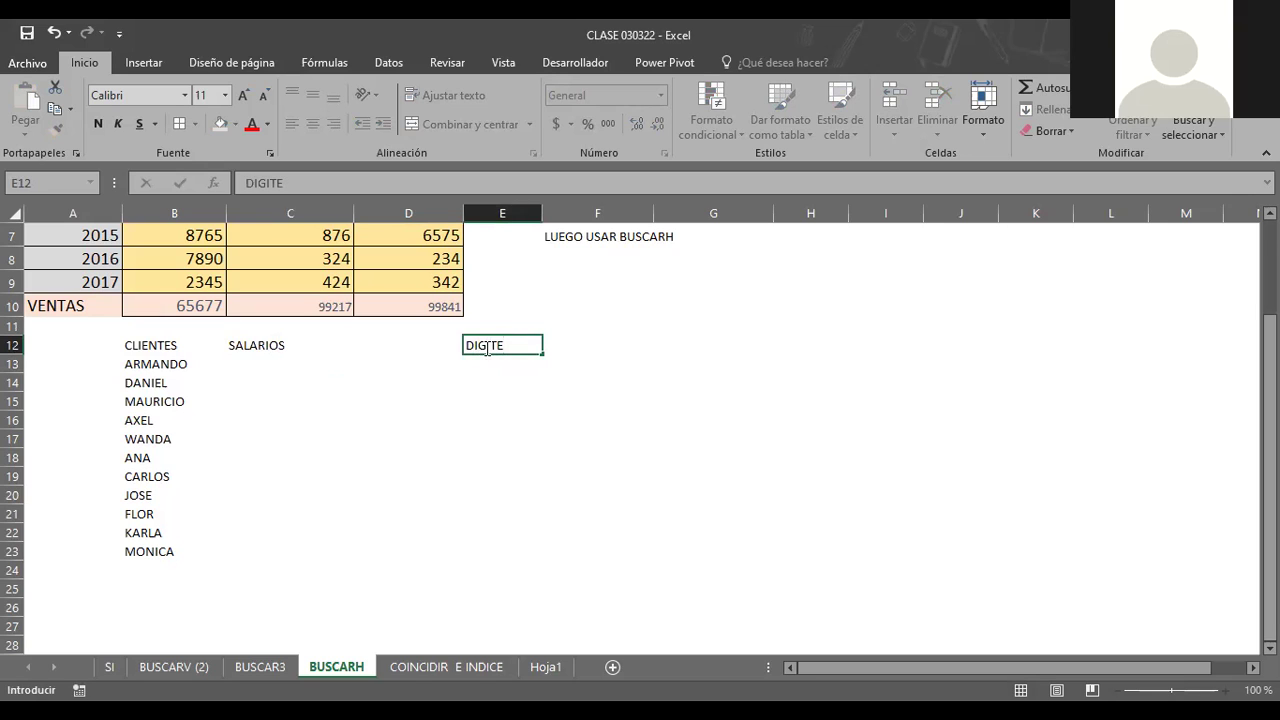
type(":")
key("Return")
left_click(486, 347)
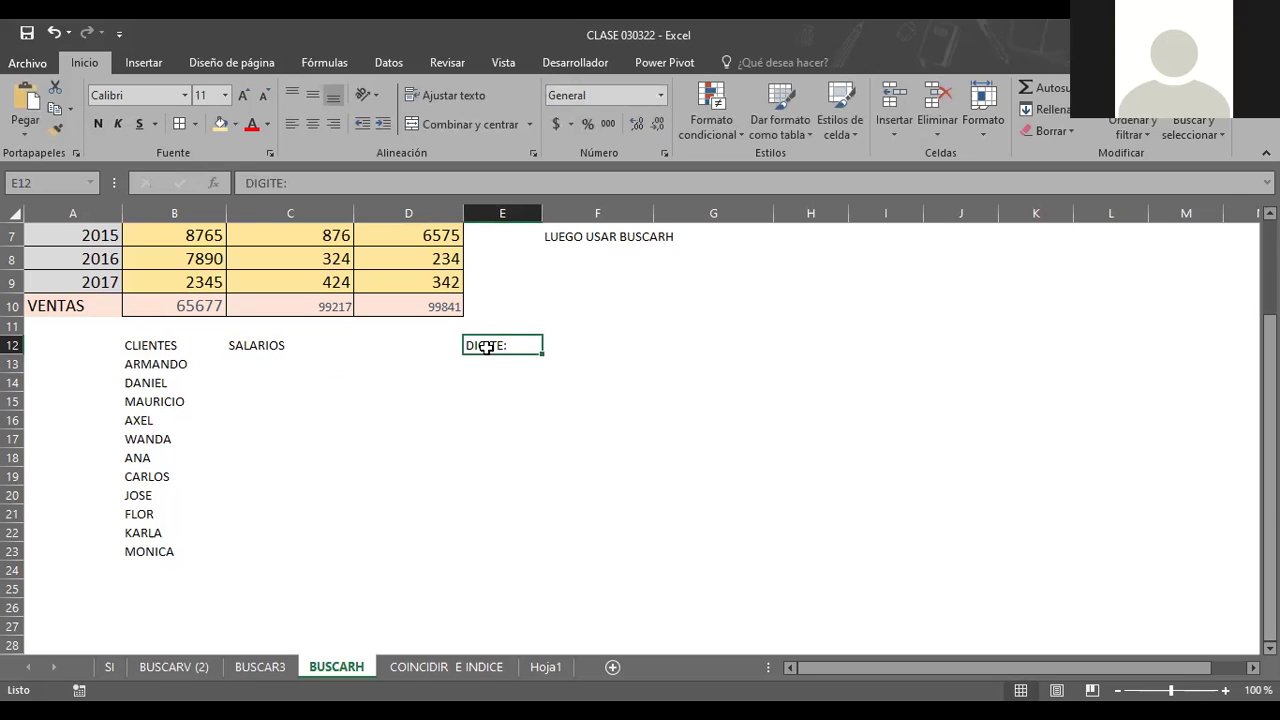
key("Right")
left_click(486, 347)
double_click(487, 348)
type("OMB")
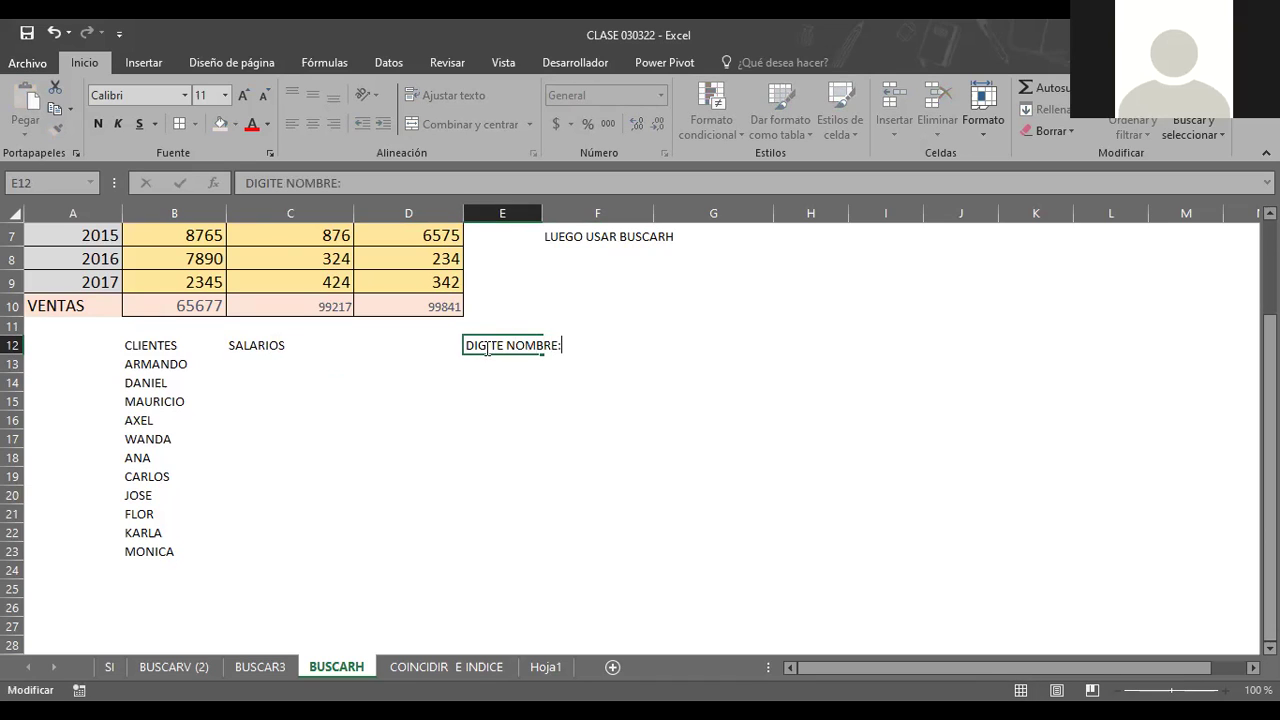
key("Return")
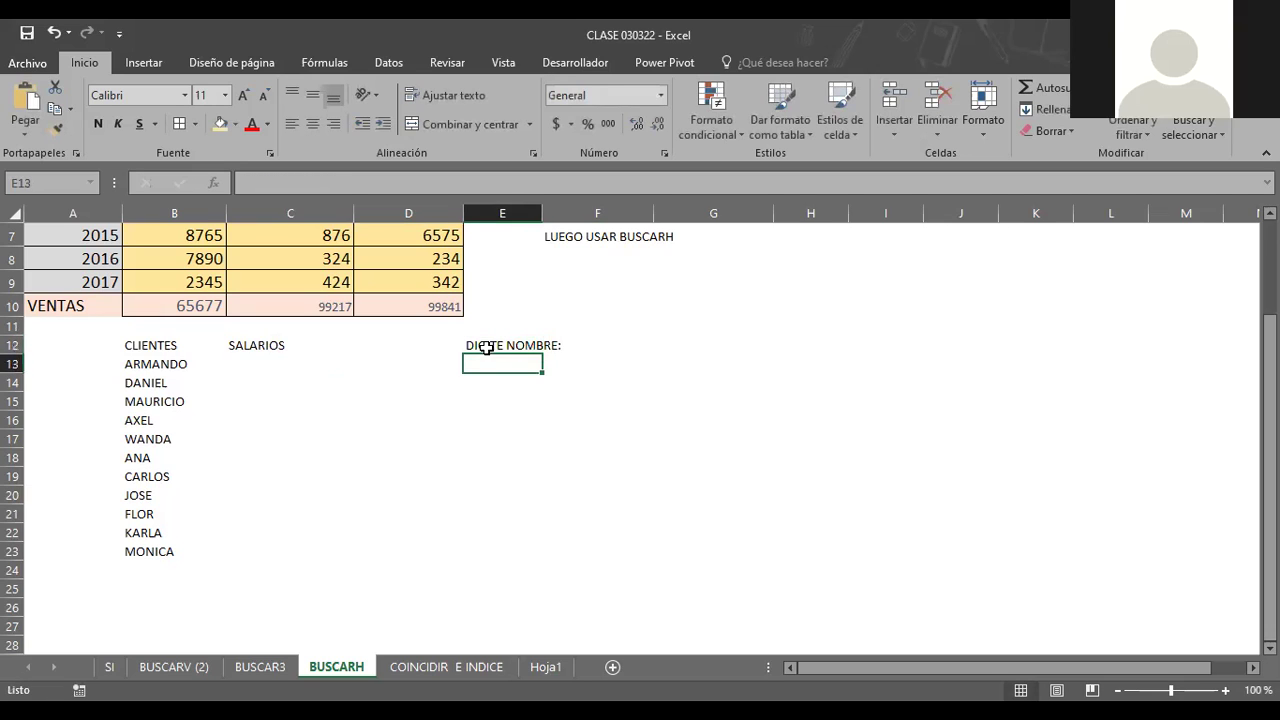
left_click(578, 347)
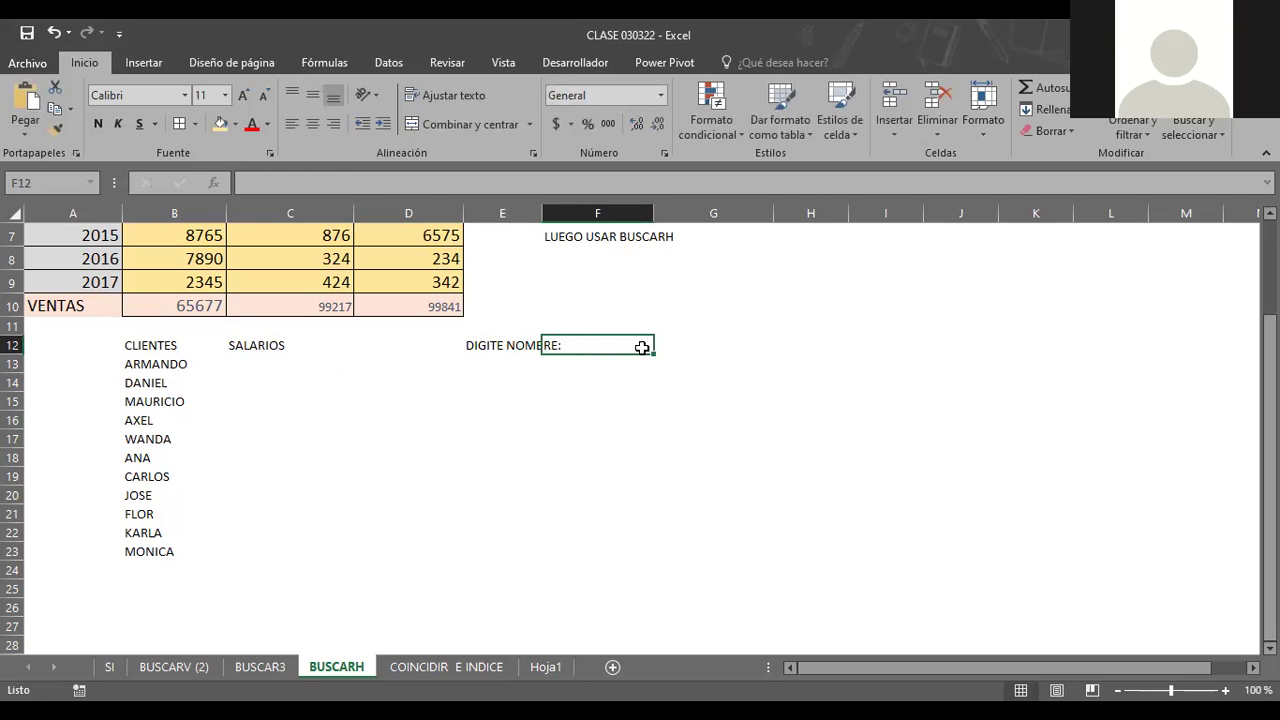
Autofit column E and fill the input cell F12 light blue
double_click(547, 213)
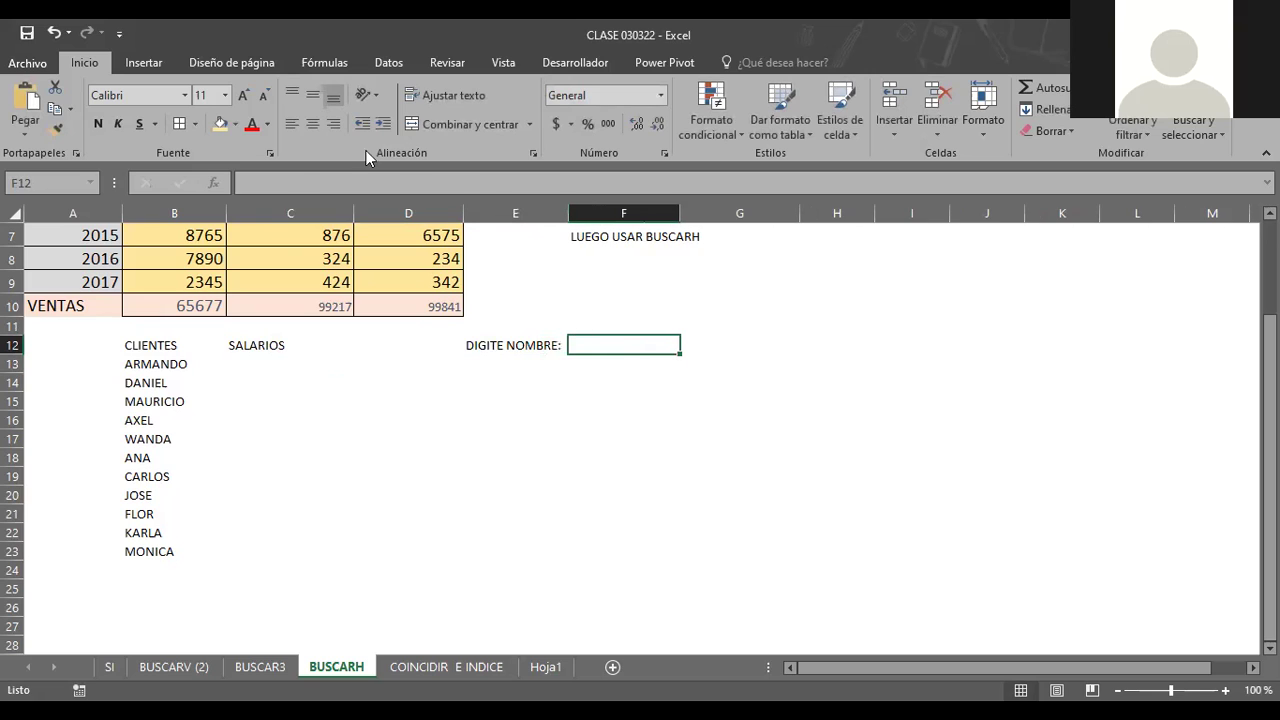
left_click(238, 124)
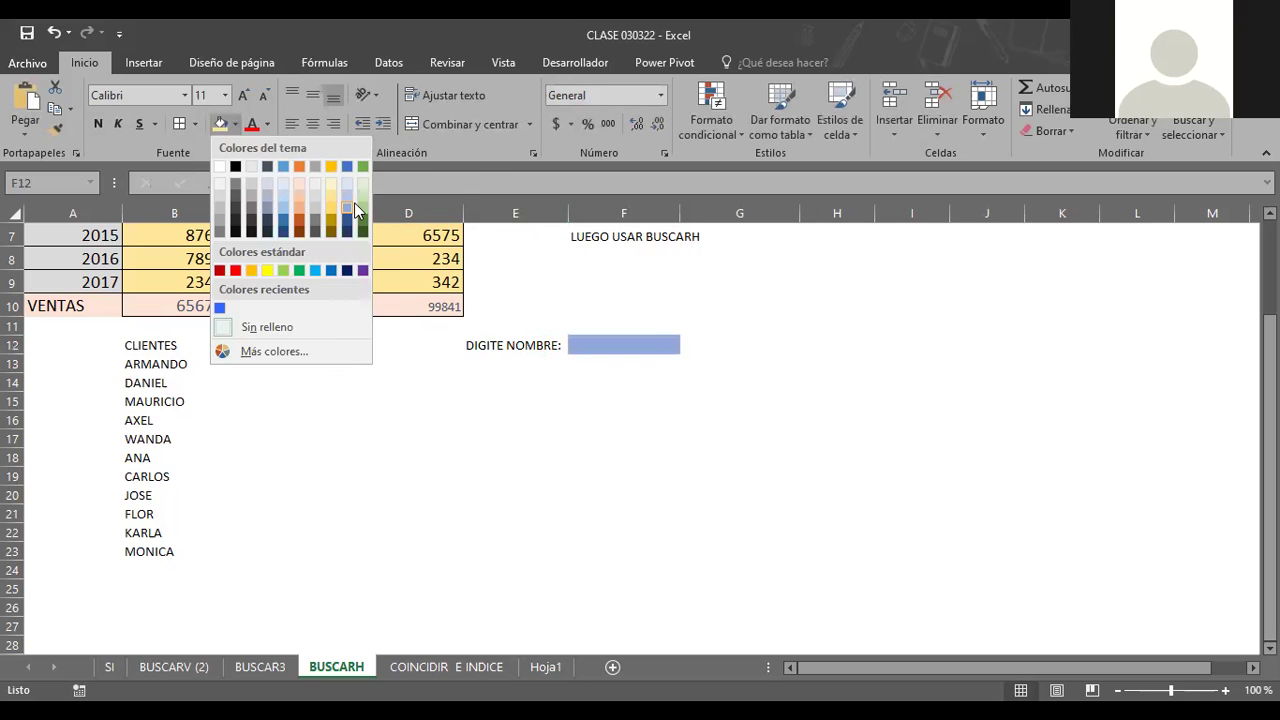
left_click(354, 202)
Enlarge the DIGITE NOMBRE: label's font two sizes and widen column E to fit
left_click(503, 342)
left_click_drag(503, 342, 603, 343)
left_click(244, 95)
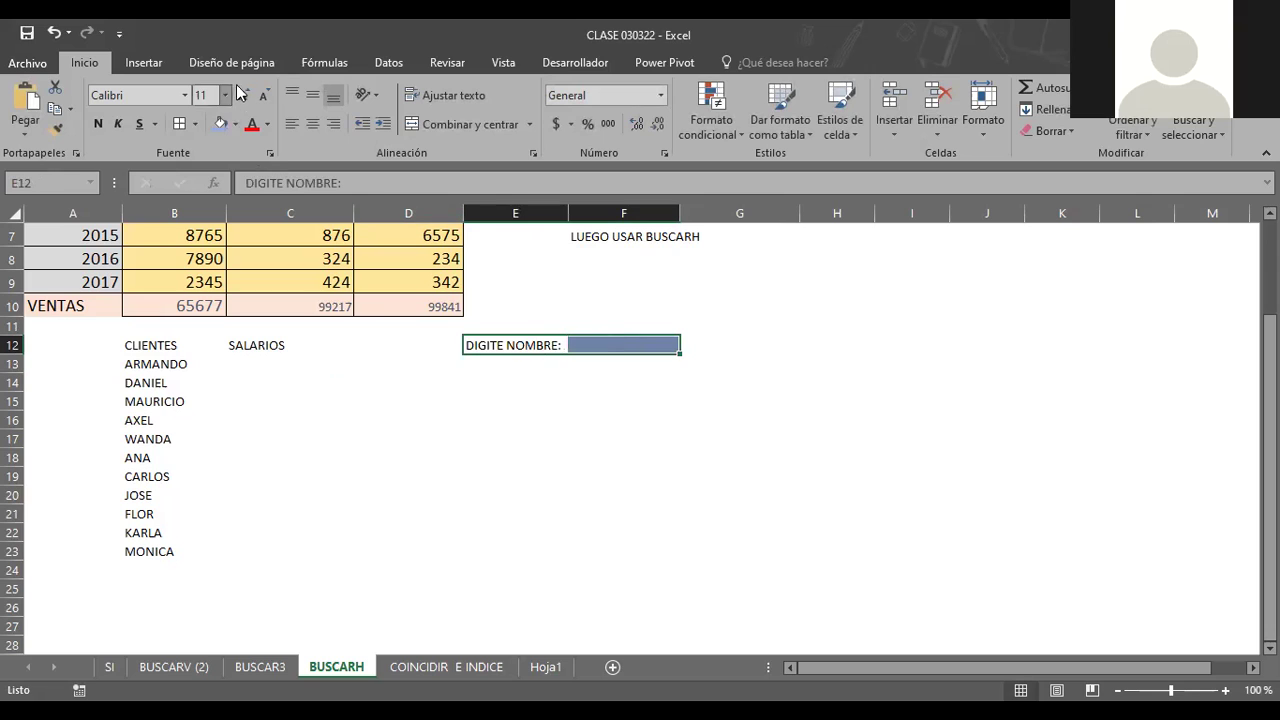
left_click(244, 95)
left_click(446, 400)
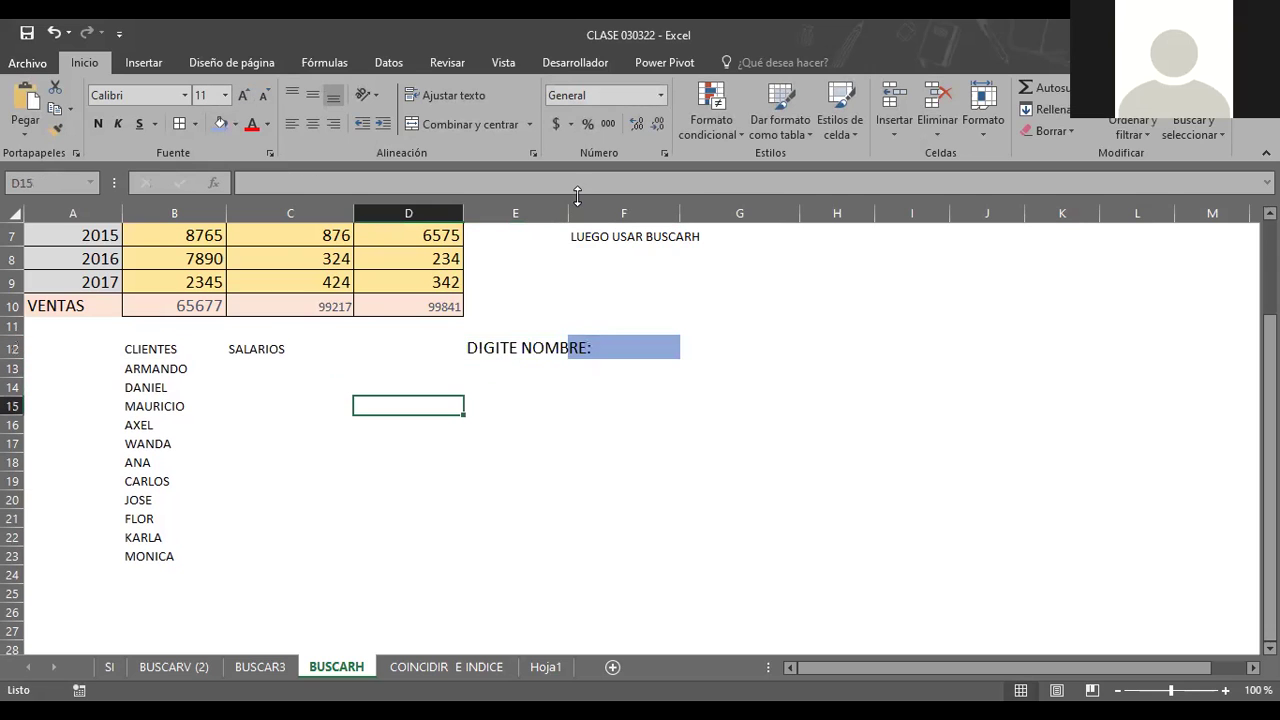
left_click_drag(563, 221, 596, 221)
left_click(798, 382)
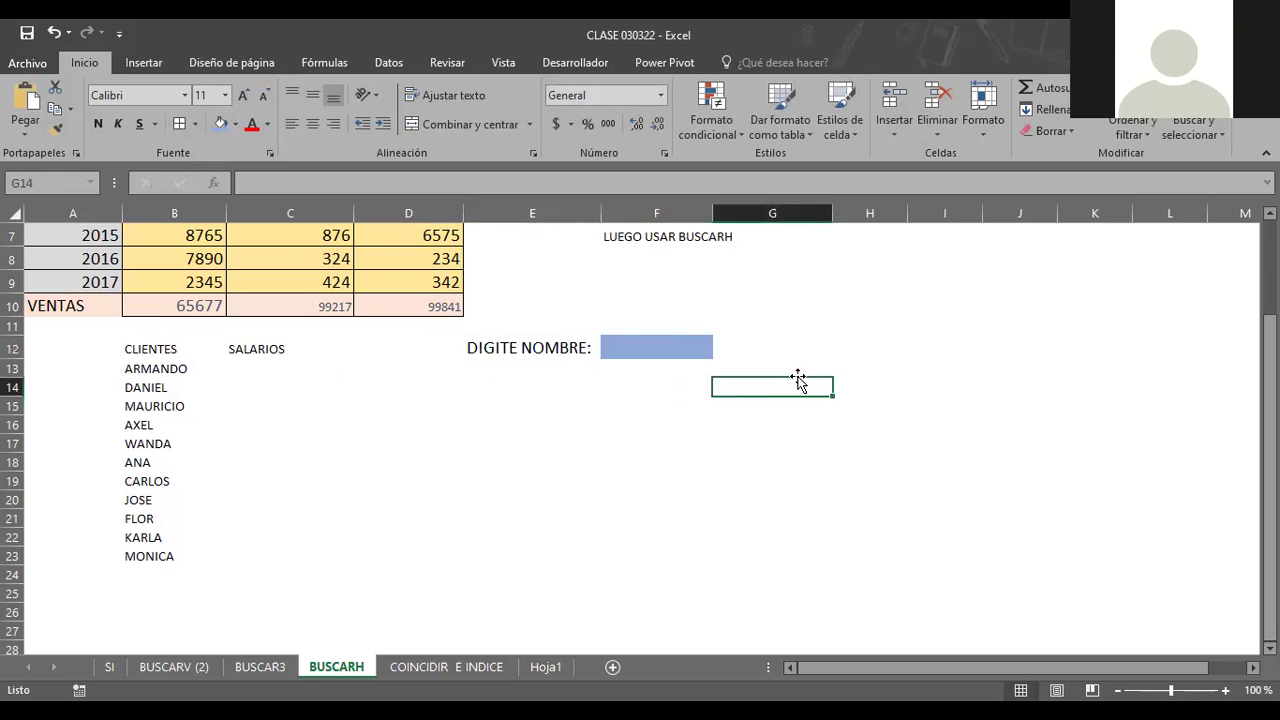
left_click(634, 349)
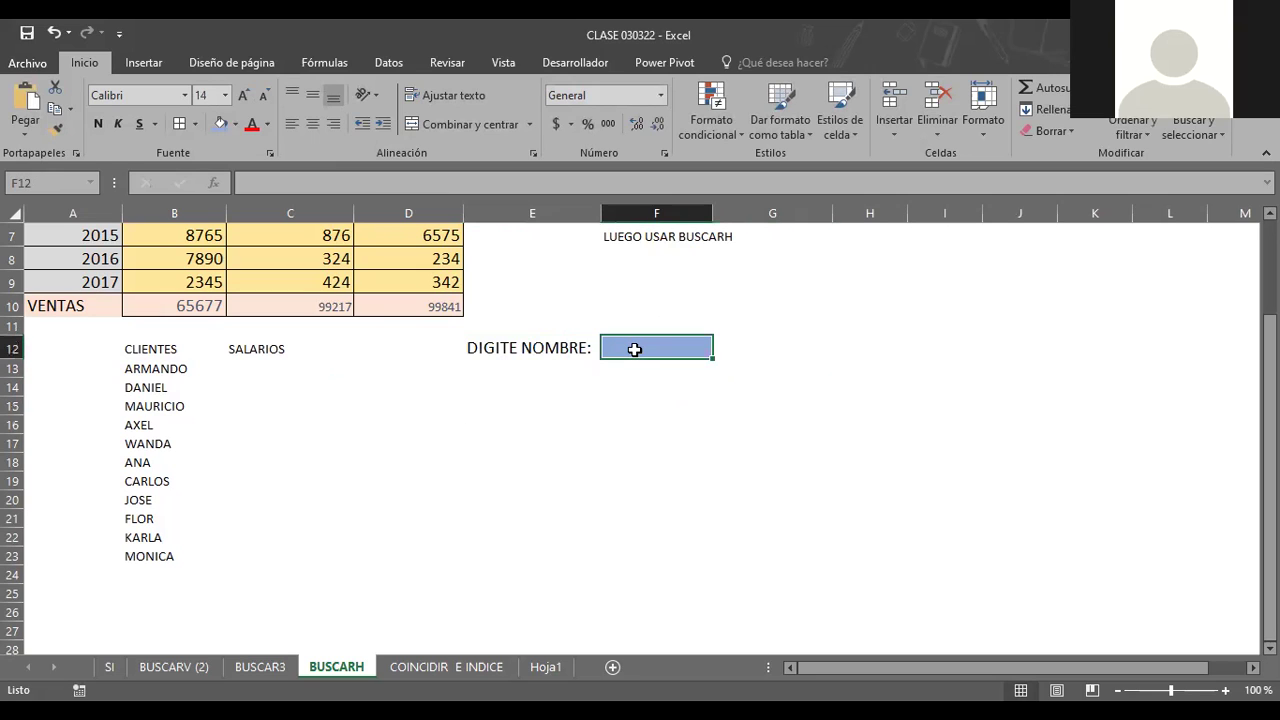
left_click(750, 356)
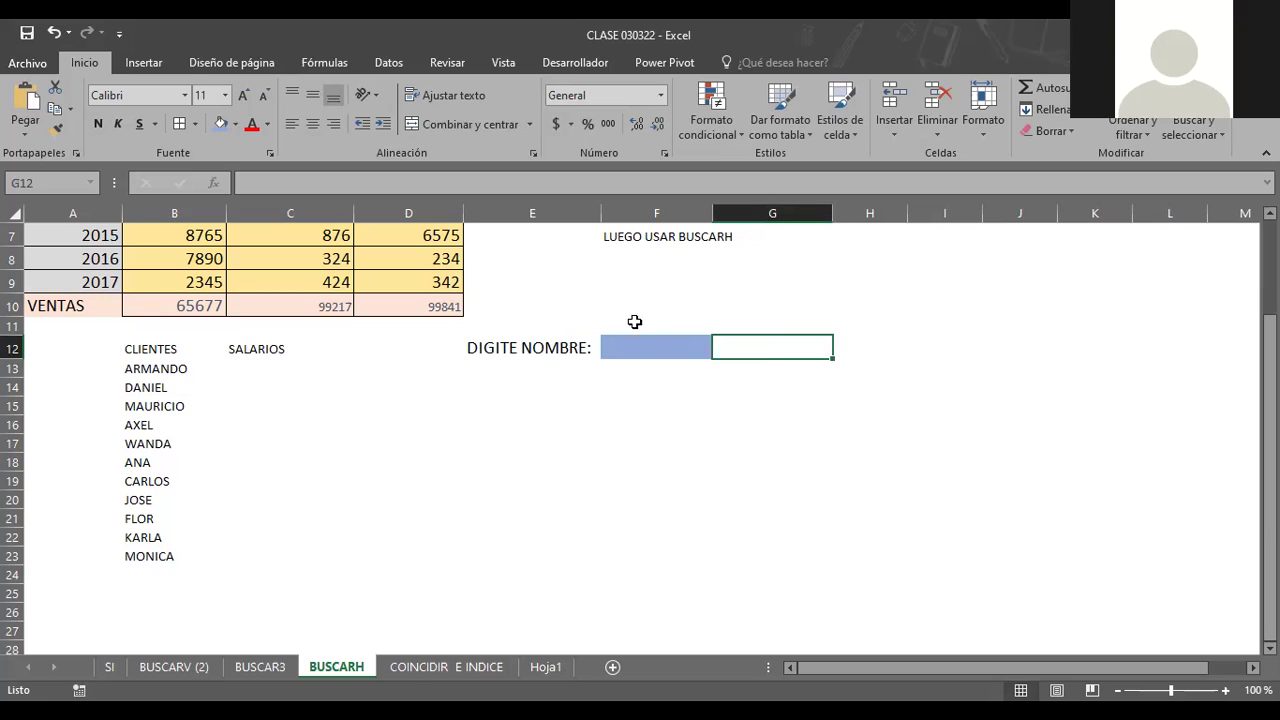
Add the headings NOMBRE in F11 and SALARIO in G11
left_click(628, 322)
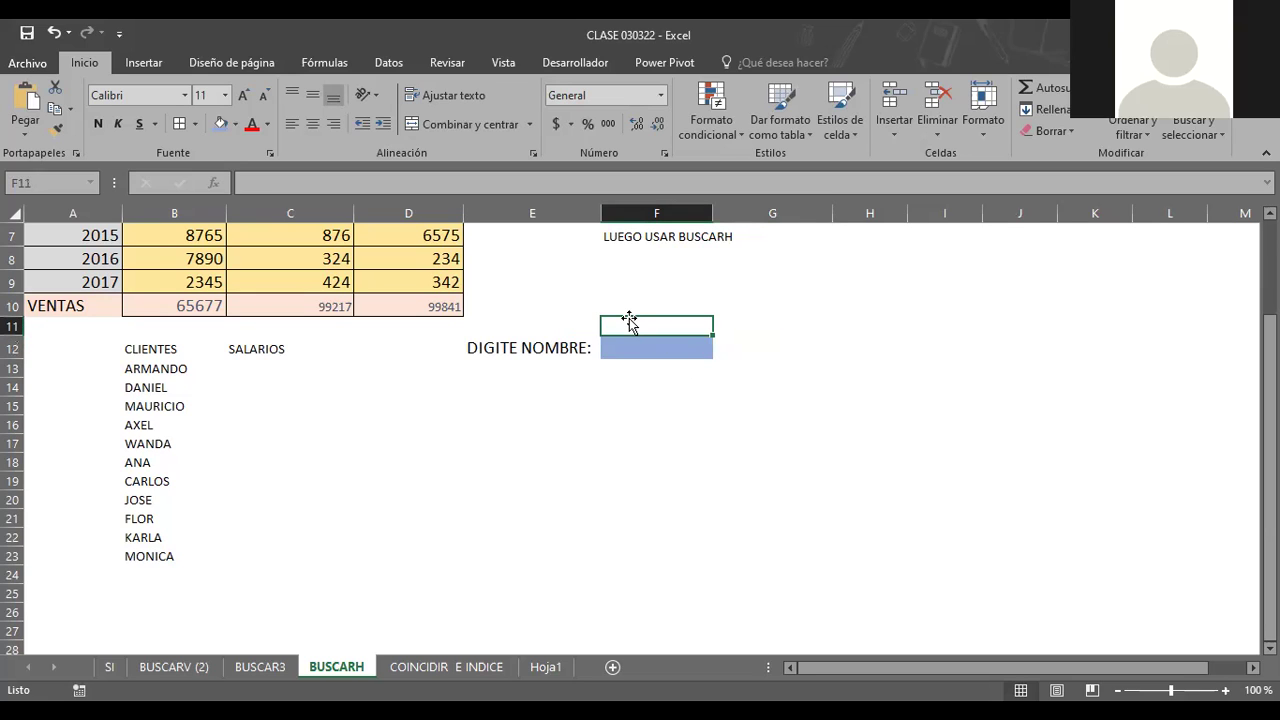
type("NOMBRE")
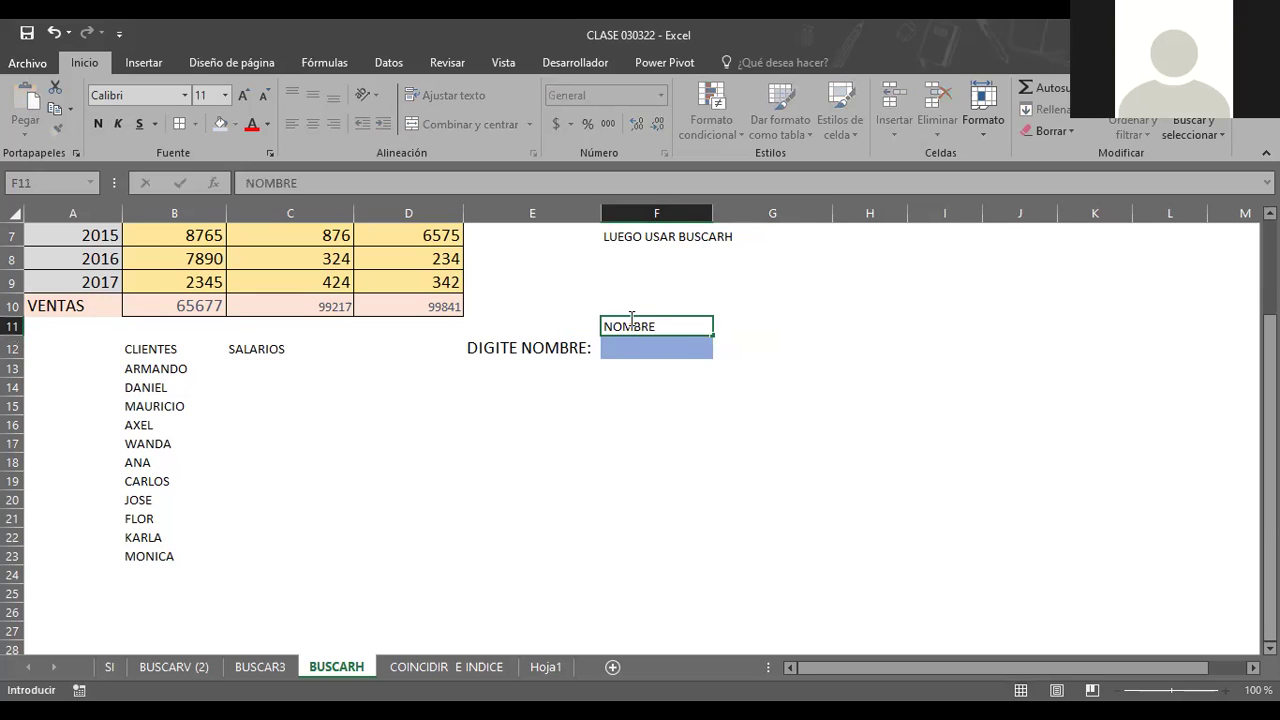
key("Return")
key("Right")
key("Up")
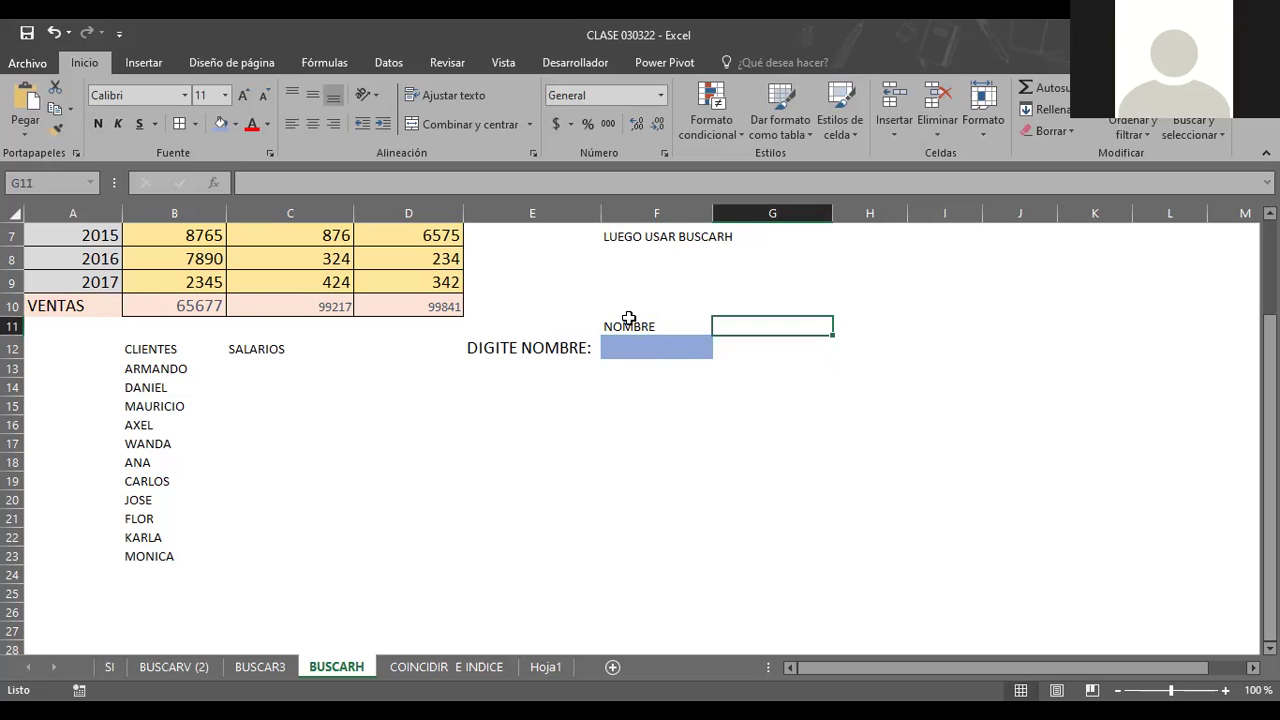
type("SALARIO")
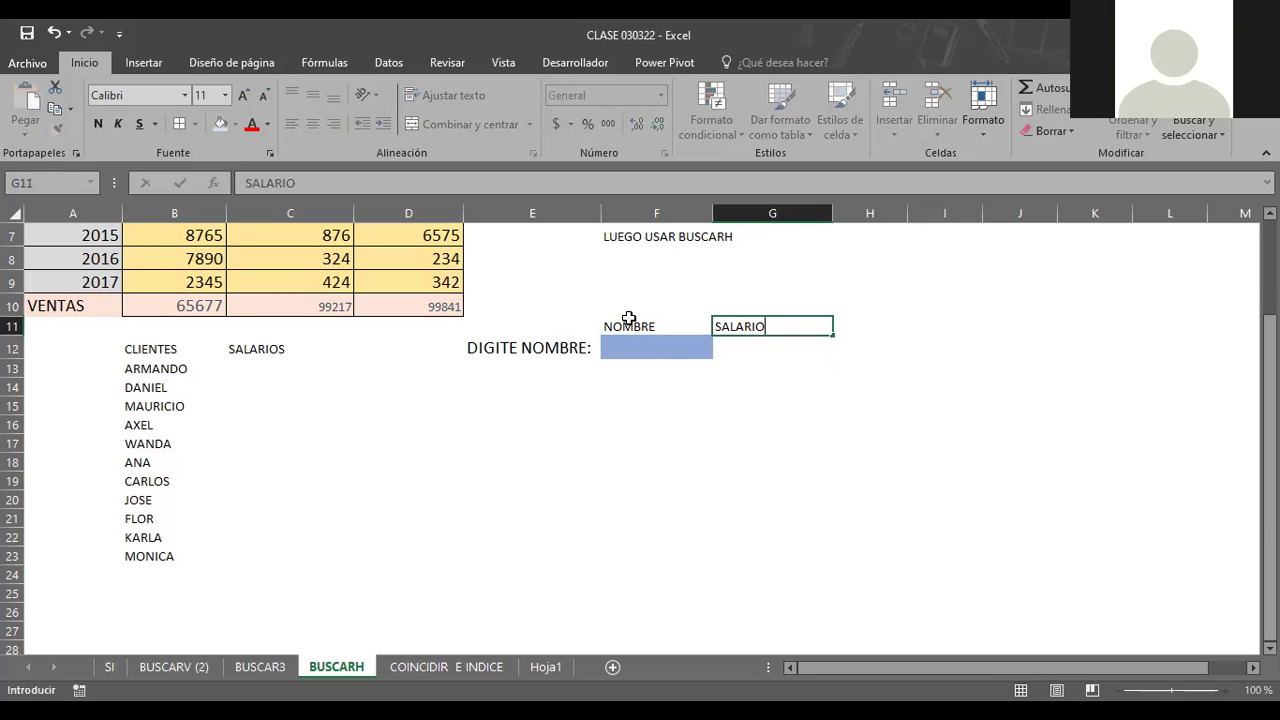
key("Return")
Change the C12 heading from SALARIOS to SALARIO
left_click(263, 349)
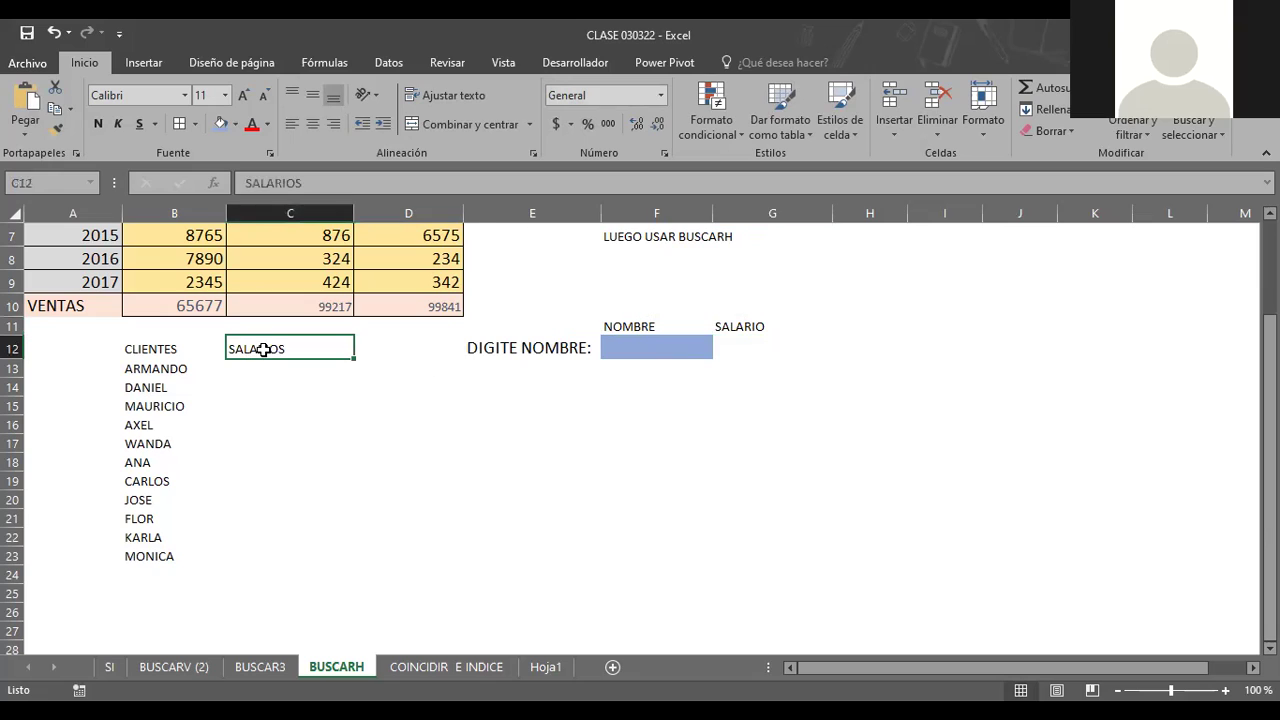
key("F2")
key("BackSpace")
key("BackSpace")
type("O")
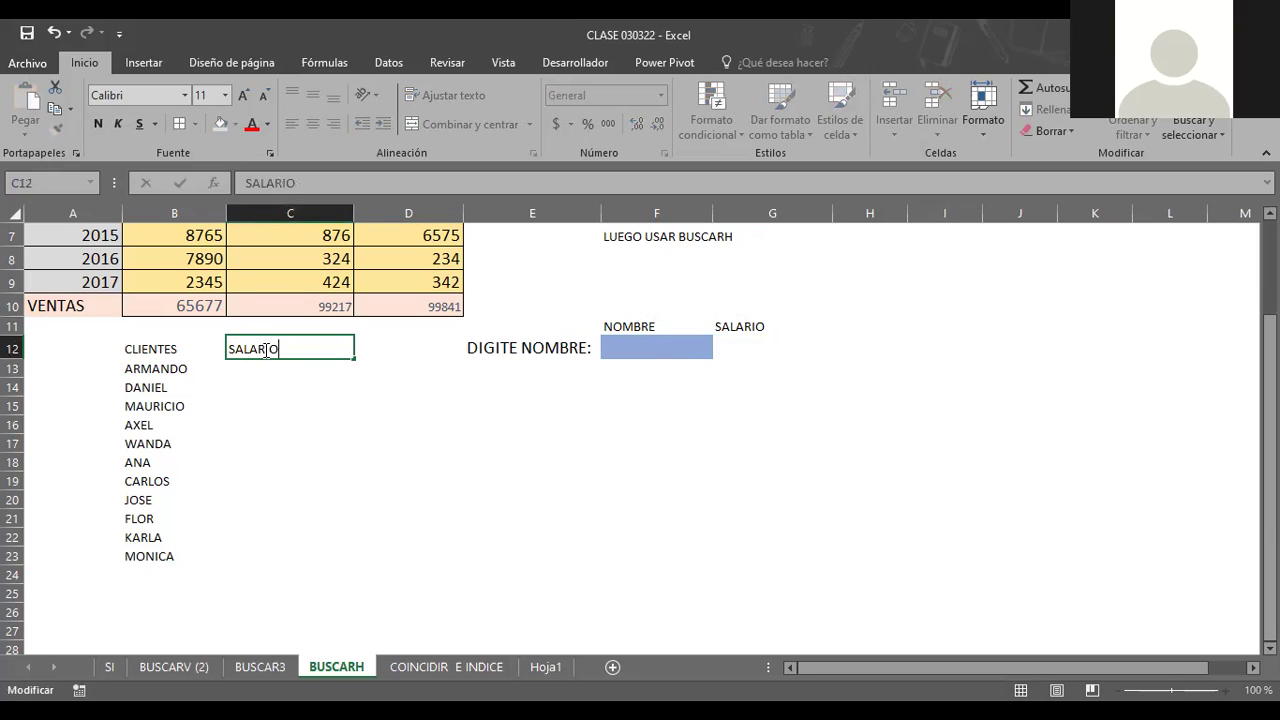
key("Return")
left_click(362, 462)
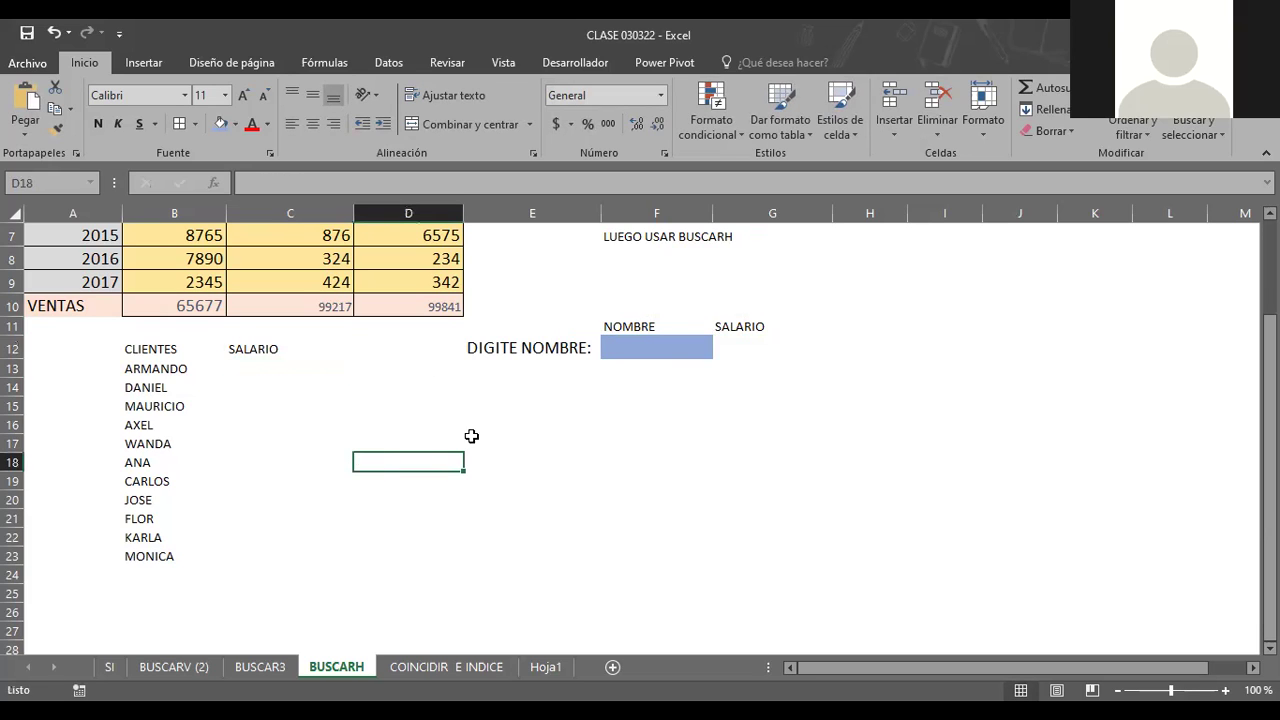
Fill the salary result cell G12 yellow
left_click(737, 360)
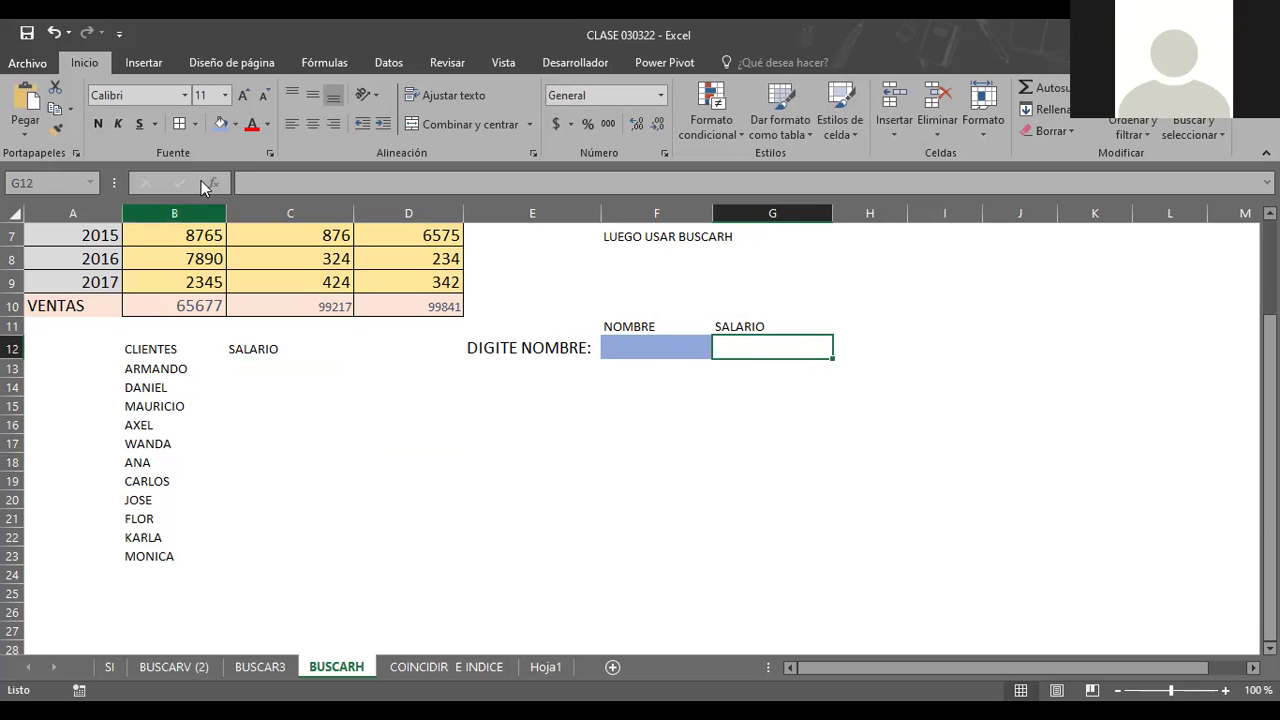
left_click(238, 124)
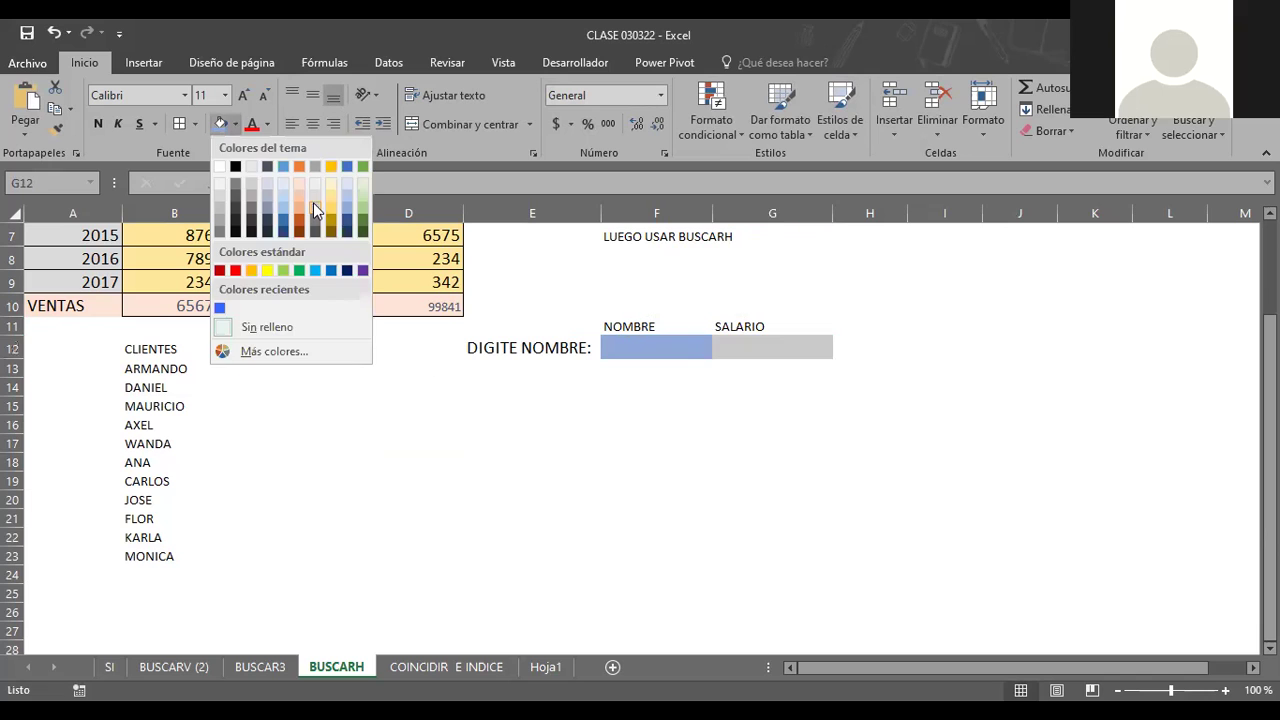
left_click(332, 195)
left_click(486, 440)
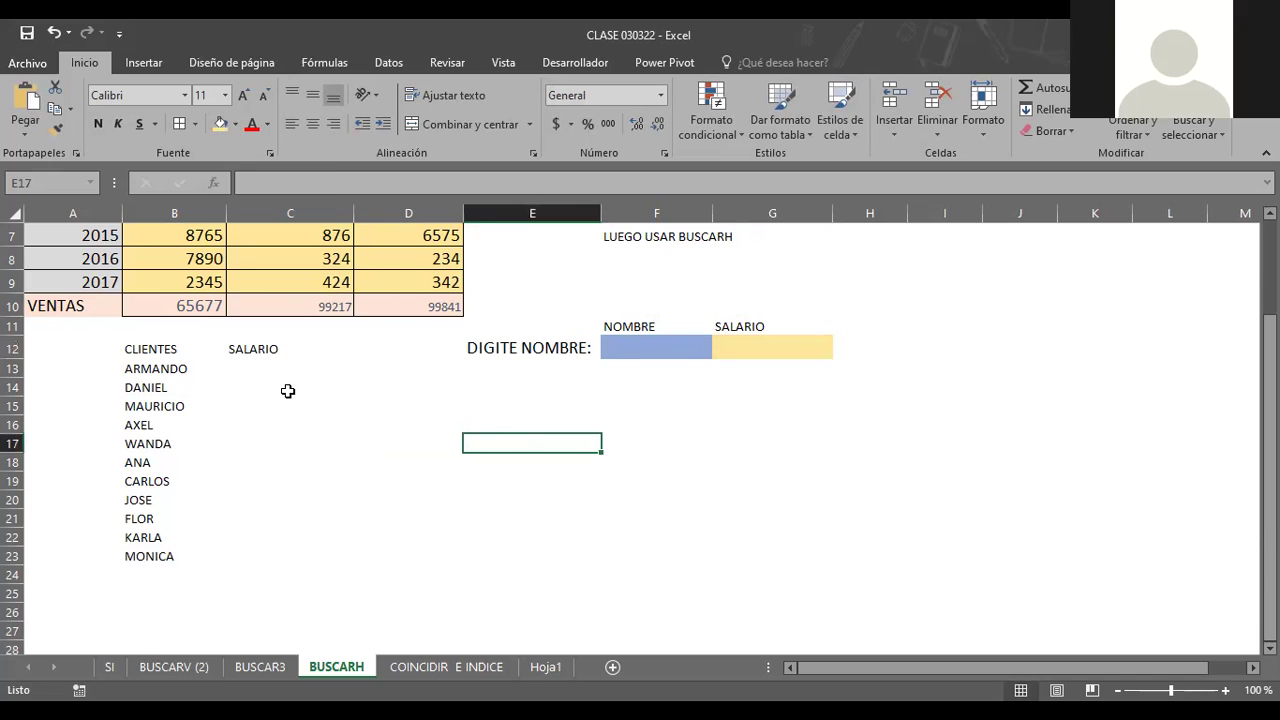
scroll(290, 392, "up", 2)
left_click(787, 289)
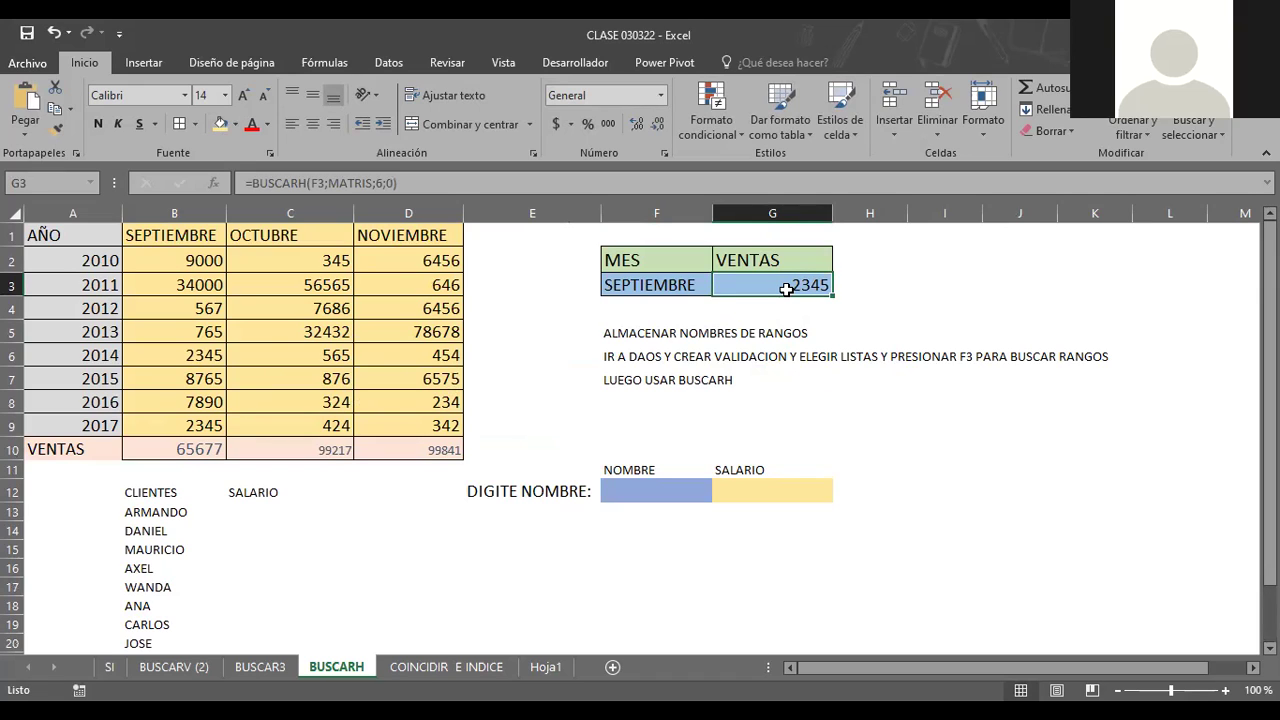
left_click(651, 284)
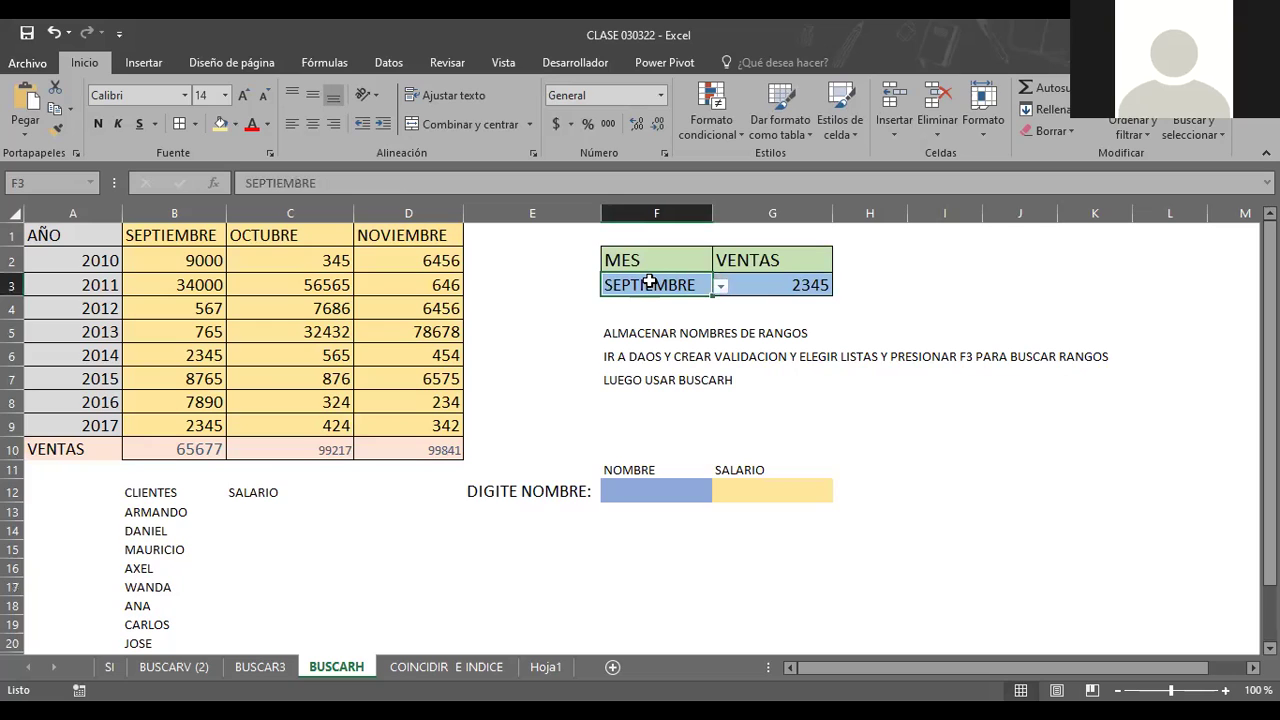
left_click(655, 492)
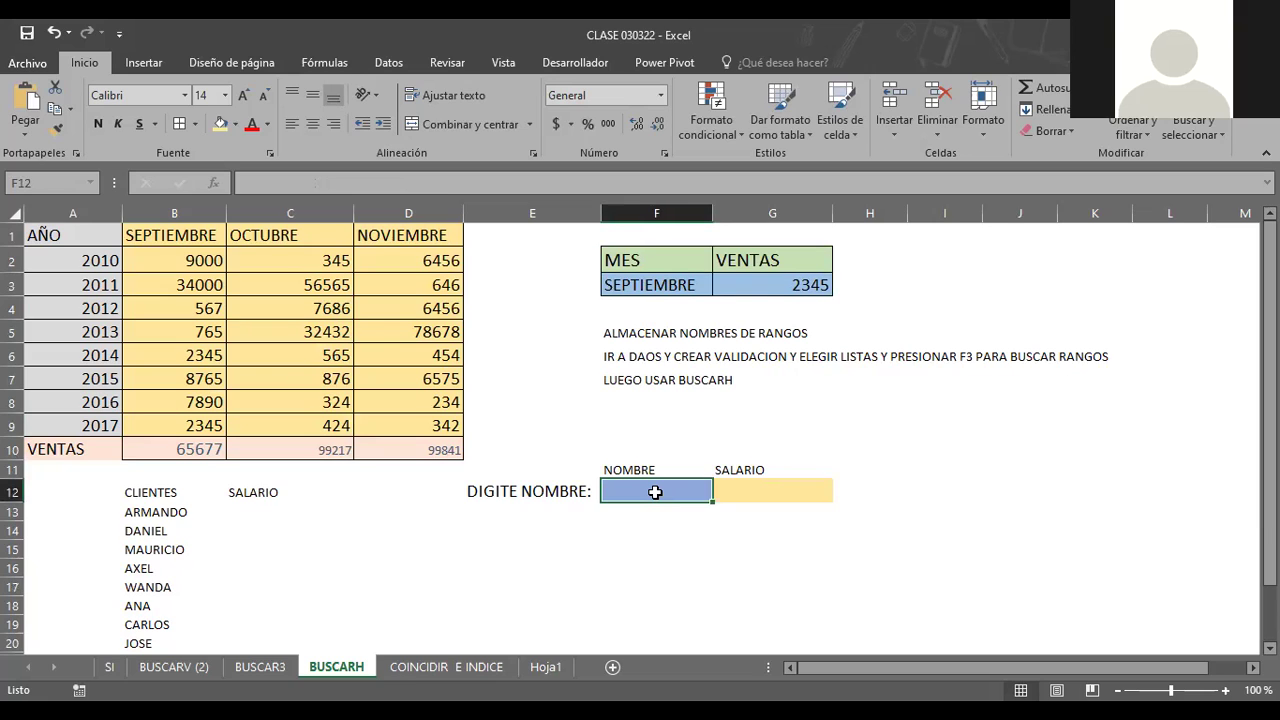
left_click(765, 495)
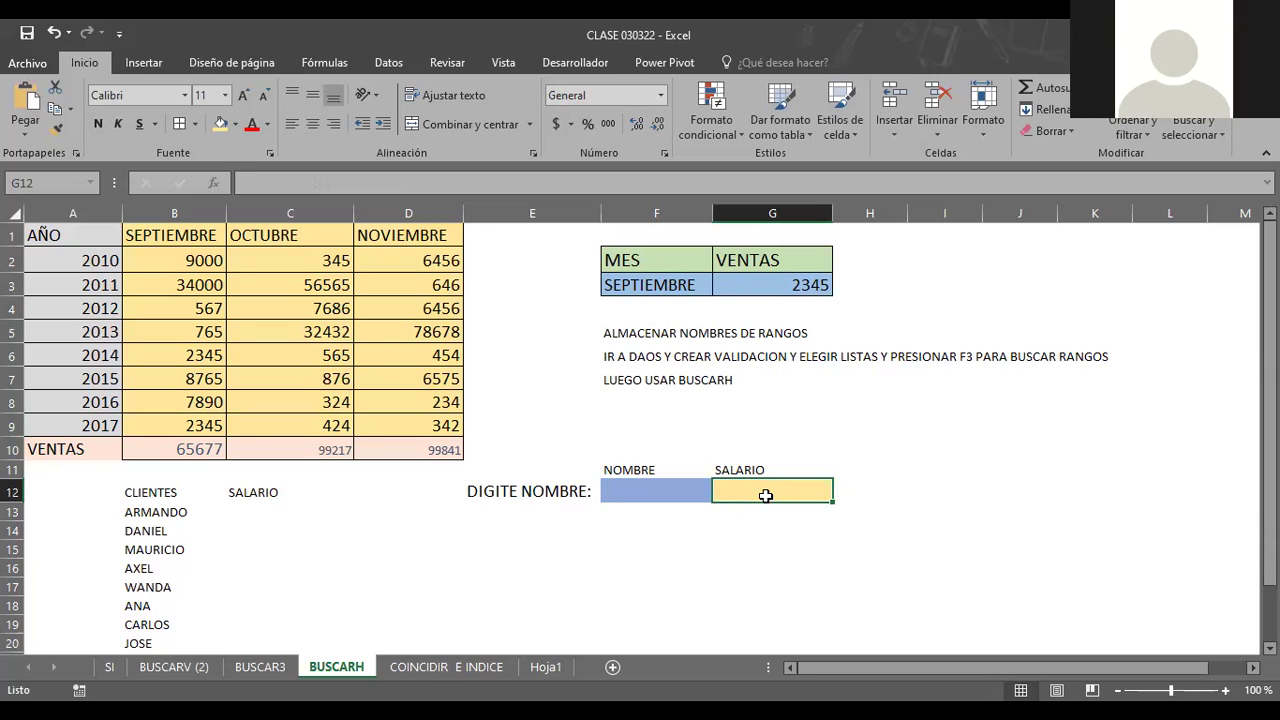
left_click(765, 287)
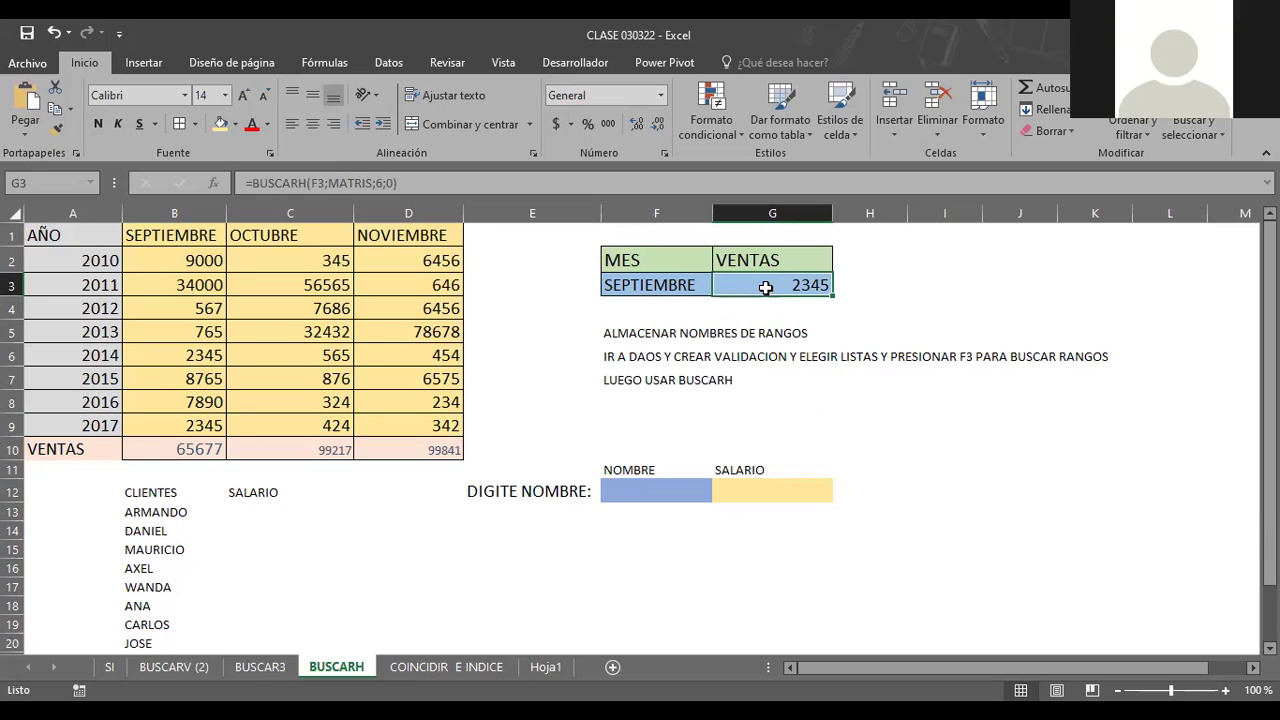
left_click(866, 425)
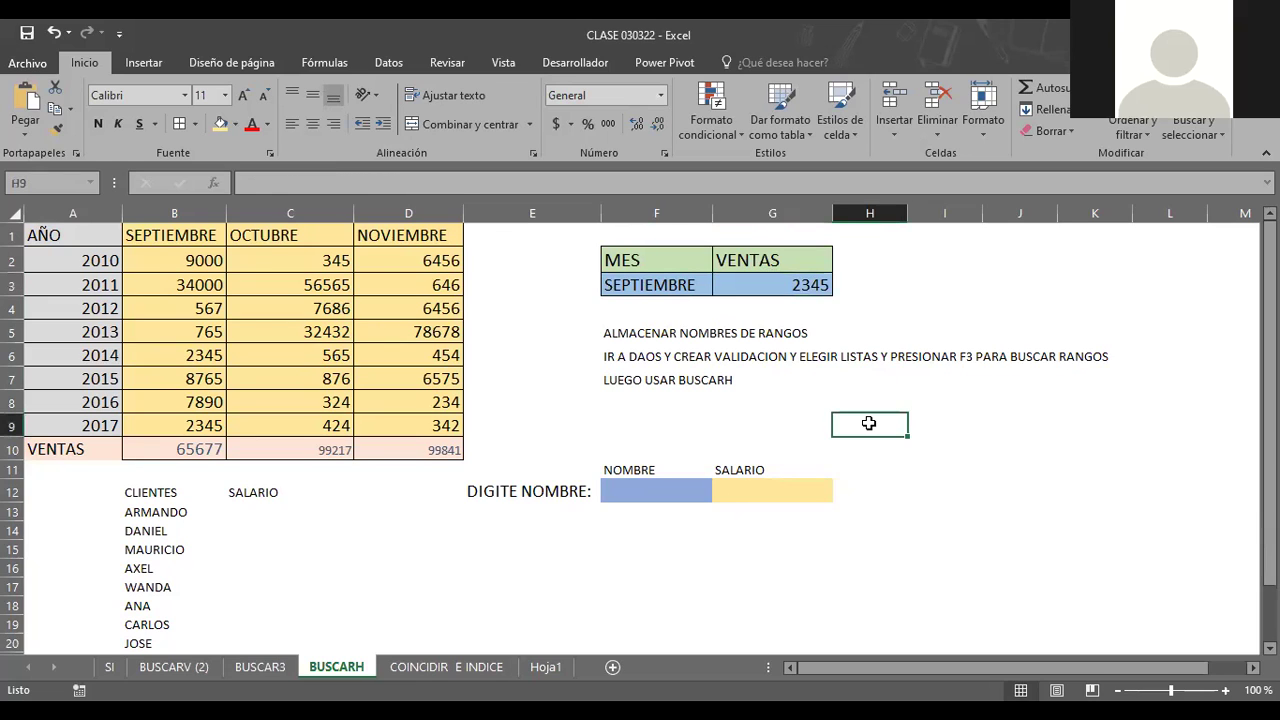
Enter salaries 556, 432 and 567 in C13:C15 for the first three clients
scroll(408, 490, "down", 1)
scroll(408, 490, "down", 2)
left_click(275, 297)
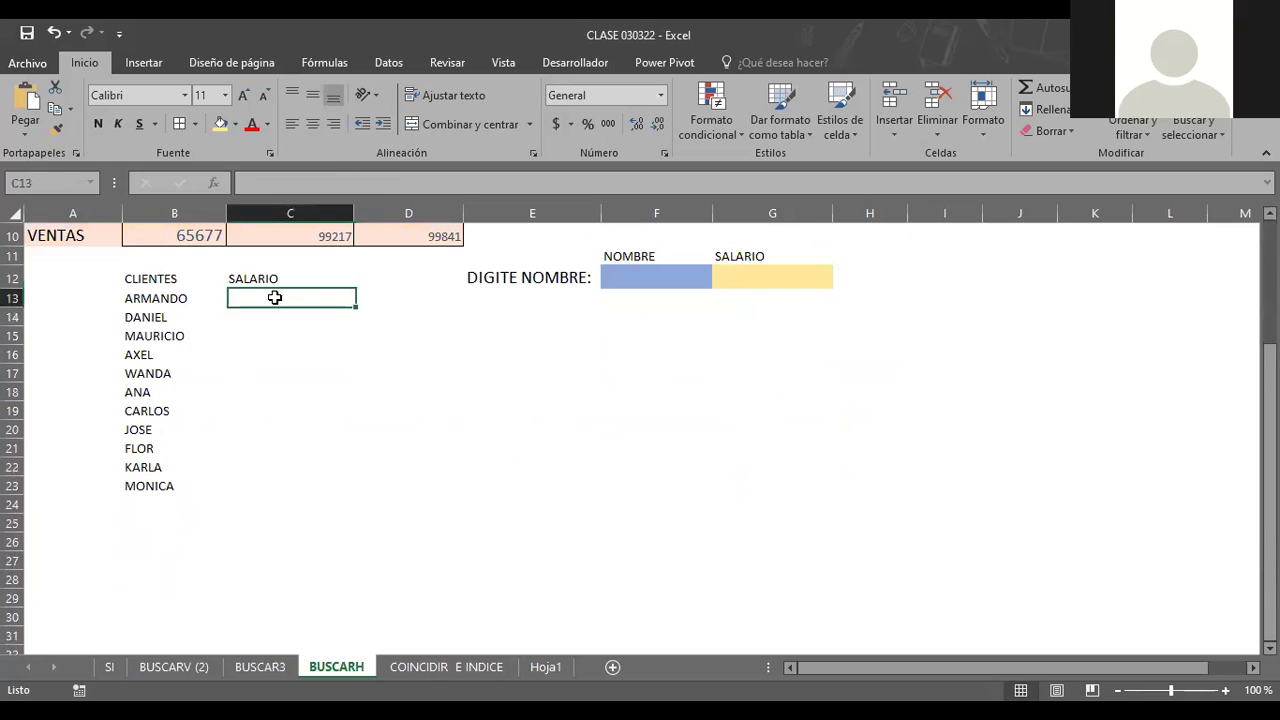
type("556")
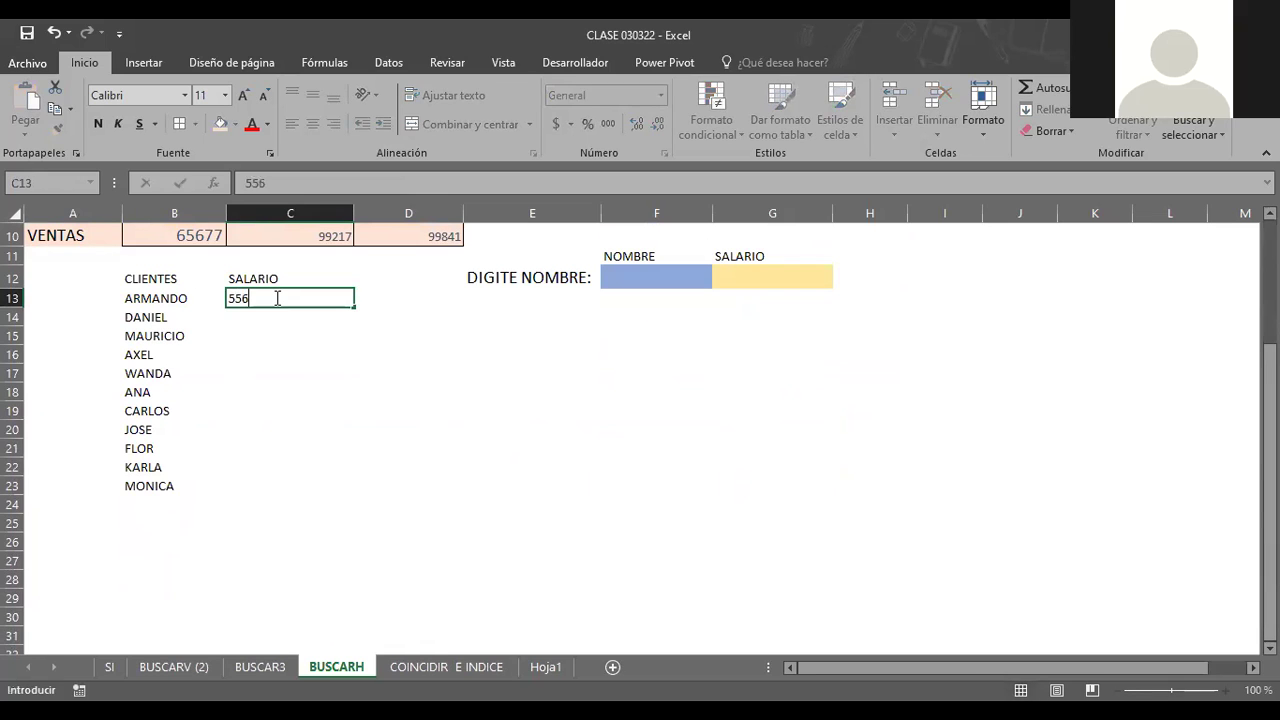
key("Return")
type("432")
key("Return")
type("567")
key("Return")
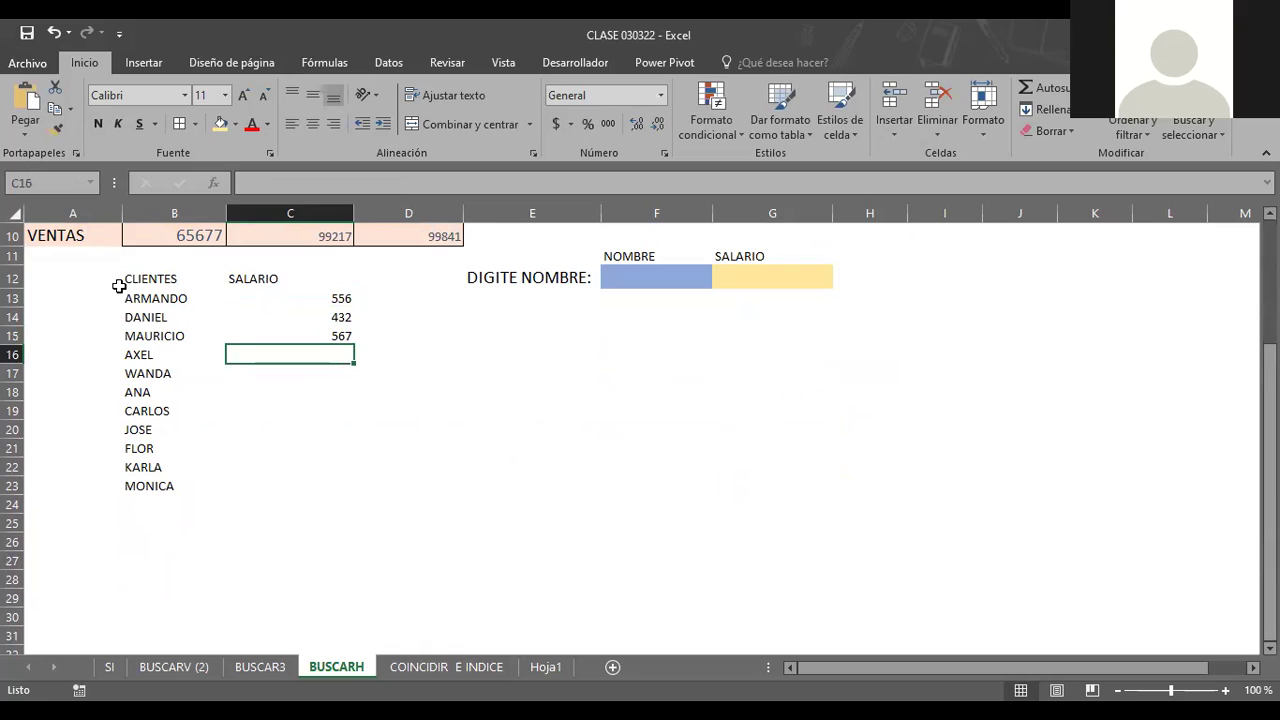
Name the range B12:C23 CLIENTES via the Name Box
mouse_move(128, 278)
left_mouse_down()
mouse_move(248, 355)
mouse_move(250, 483)
left_mouse_up()
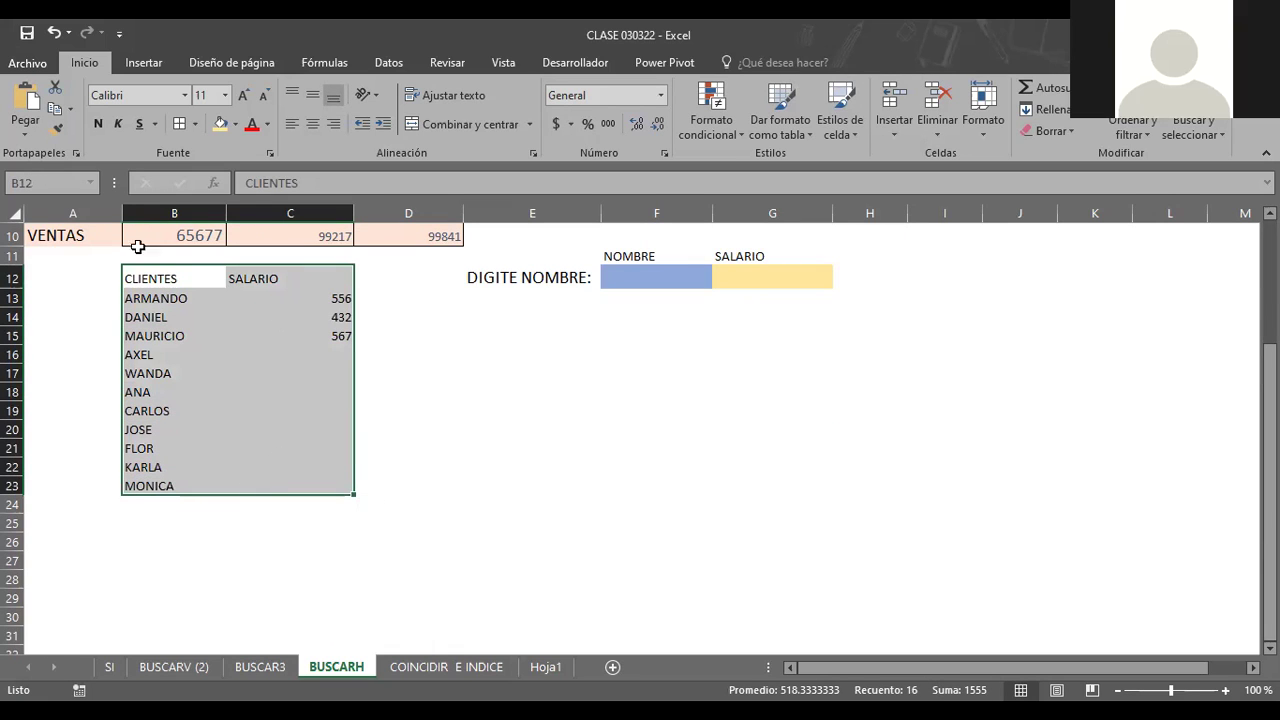
left_click(54, 189)
type("CLIENTES")
key("Return")
left_click(523, 429)
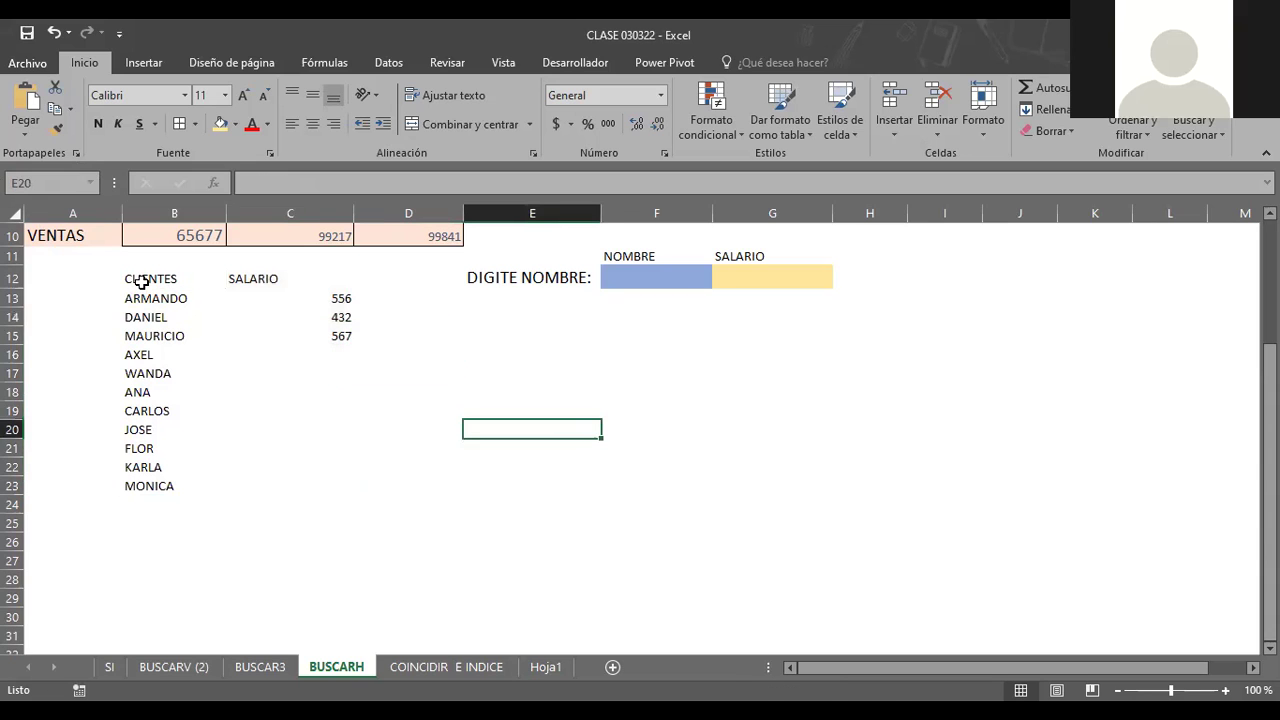
Give the CLIENTES table a light grey fill and All Borders
left_click_drag(141, 283, 303, 487)
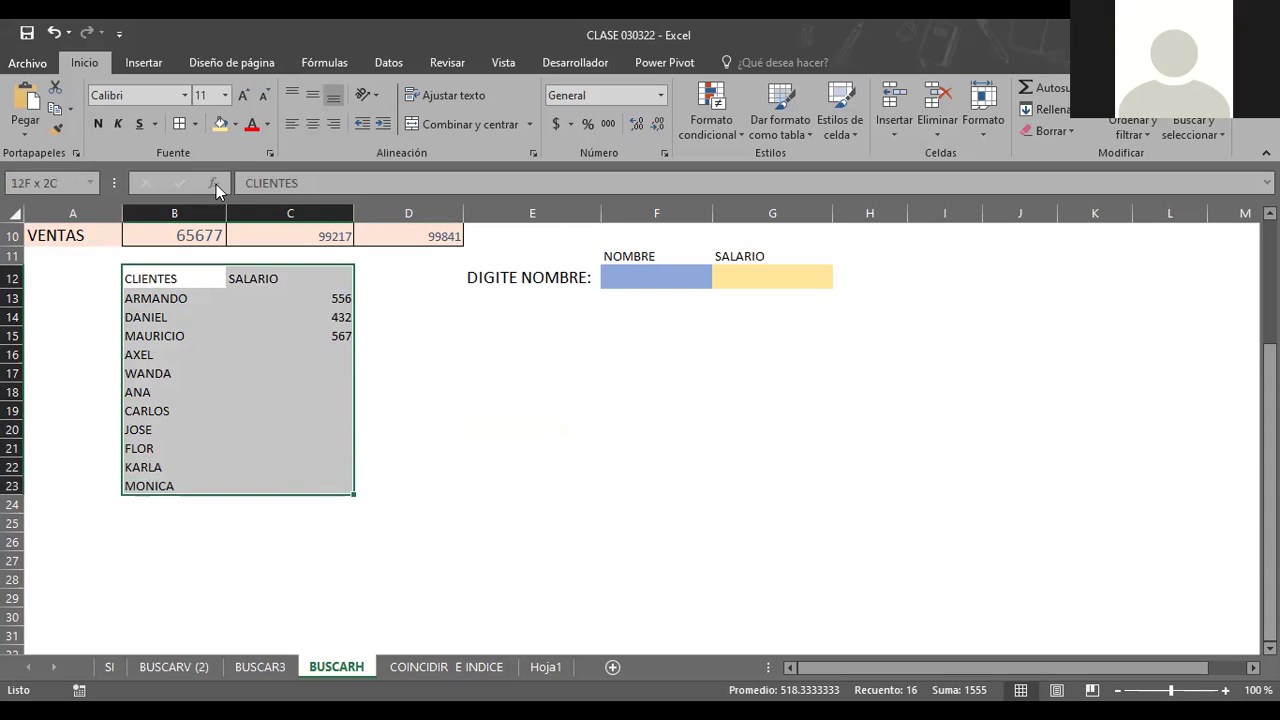
left_click(236, 124)
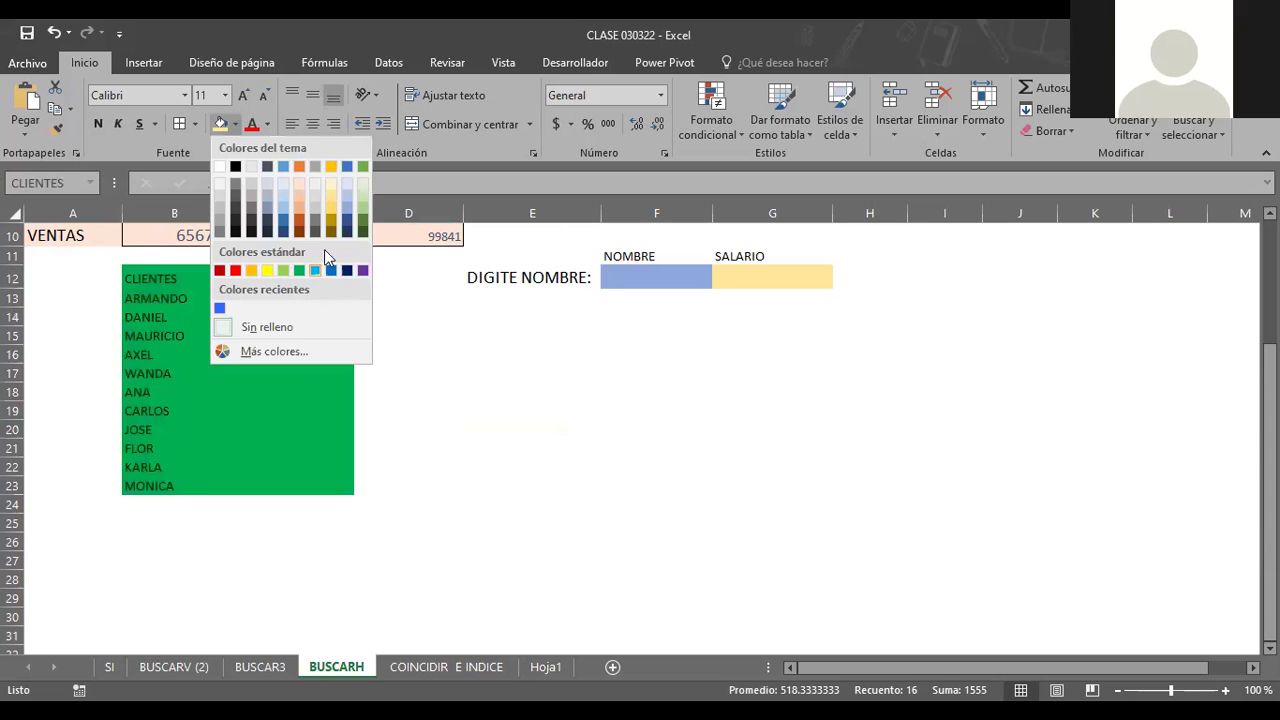
left_click(315, 196)
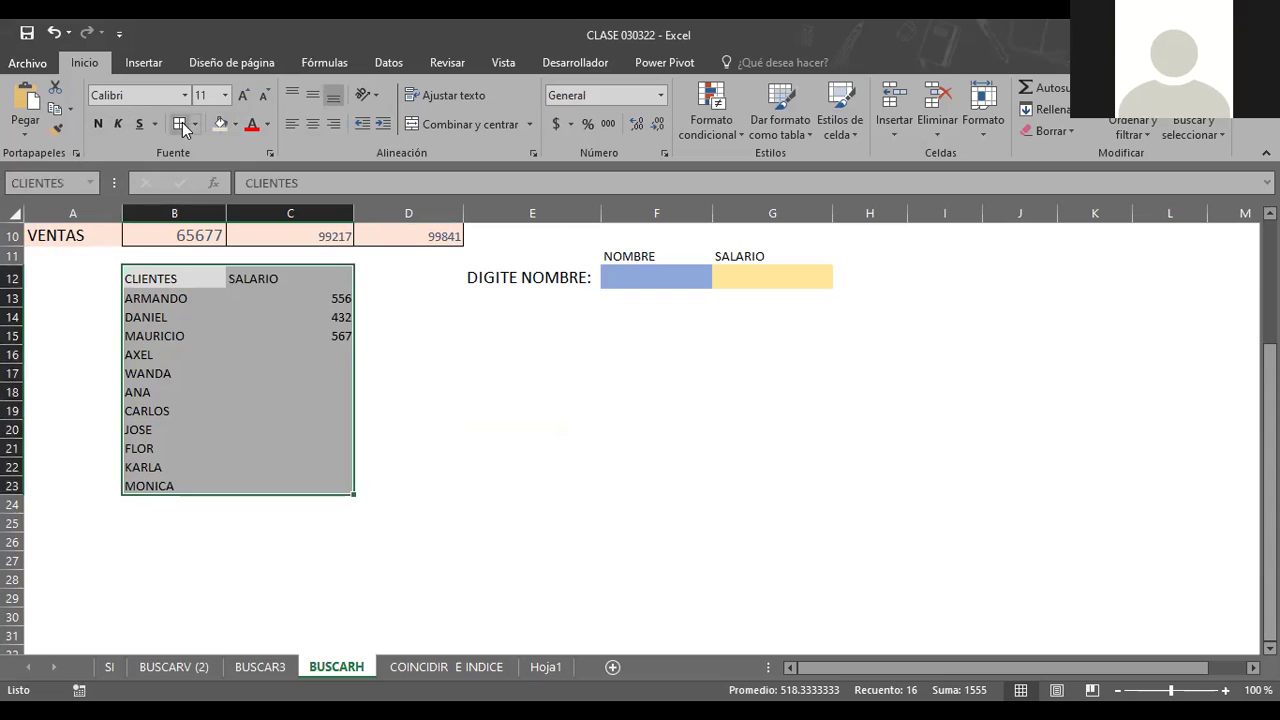
left_click(183, 124)
left_click(535, 395)
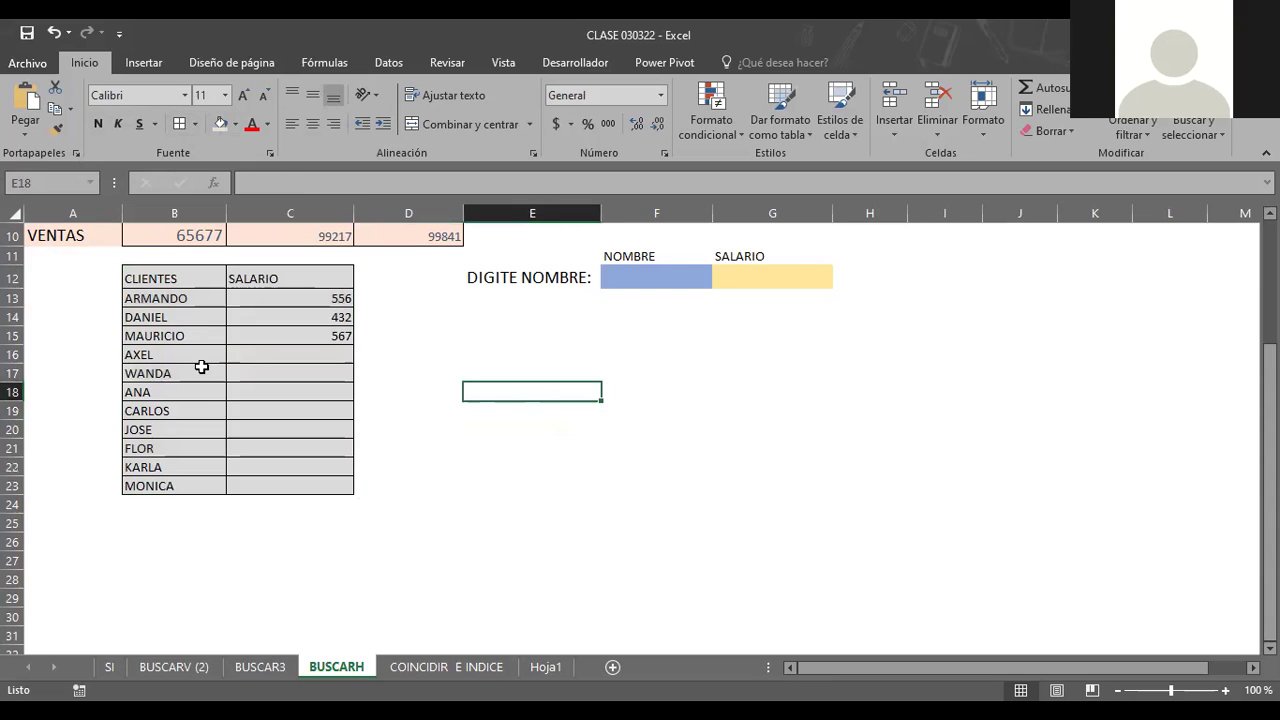
left_click(737, 275)
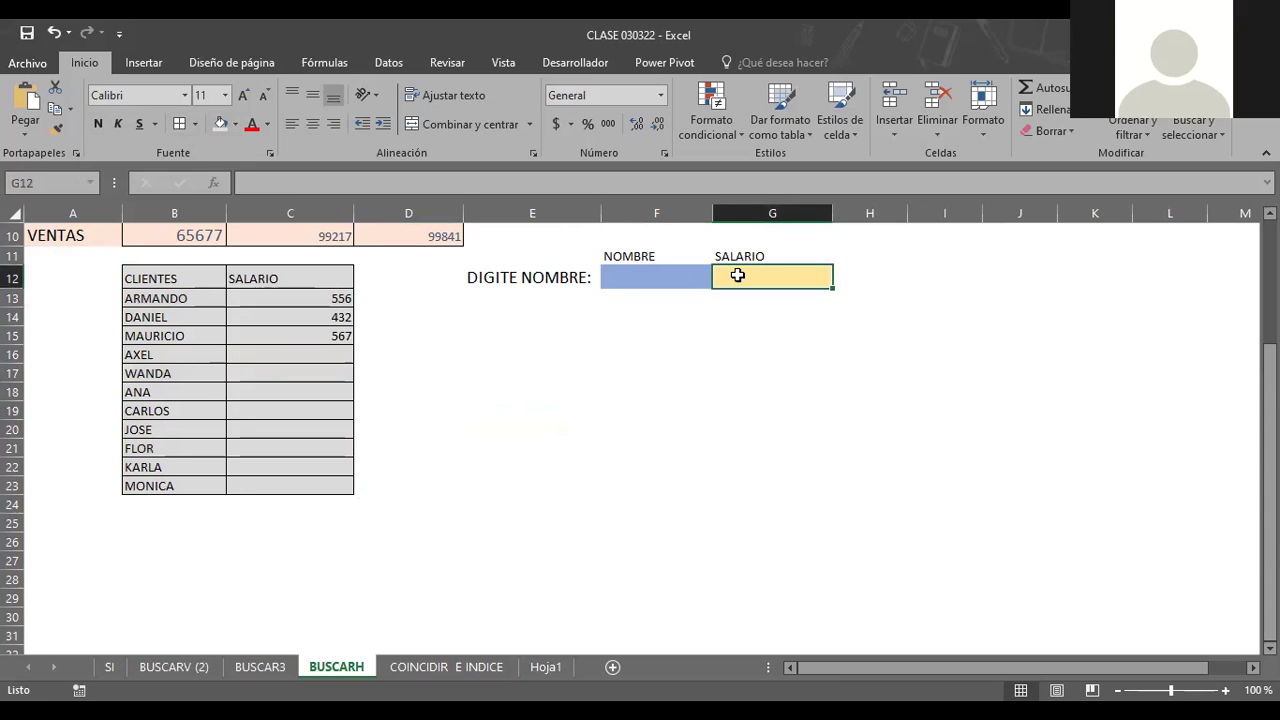
scroll(752, 329, "up", 2)
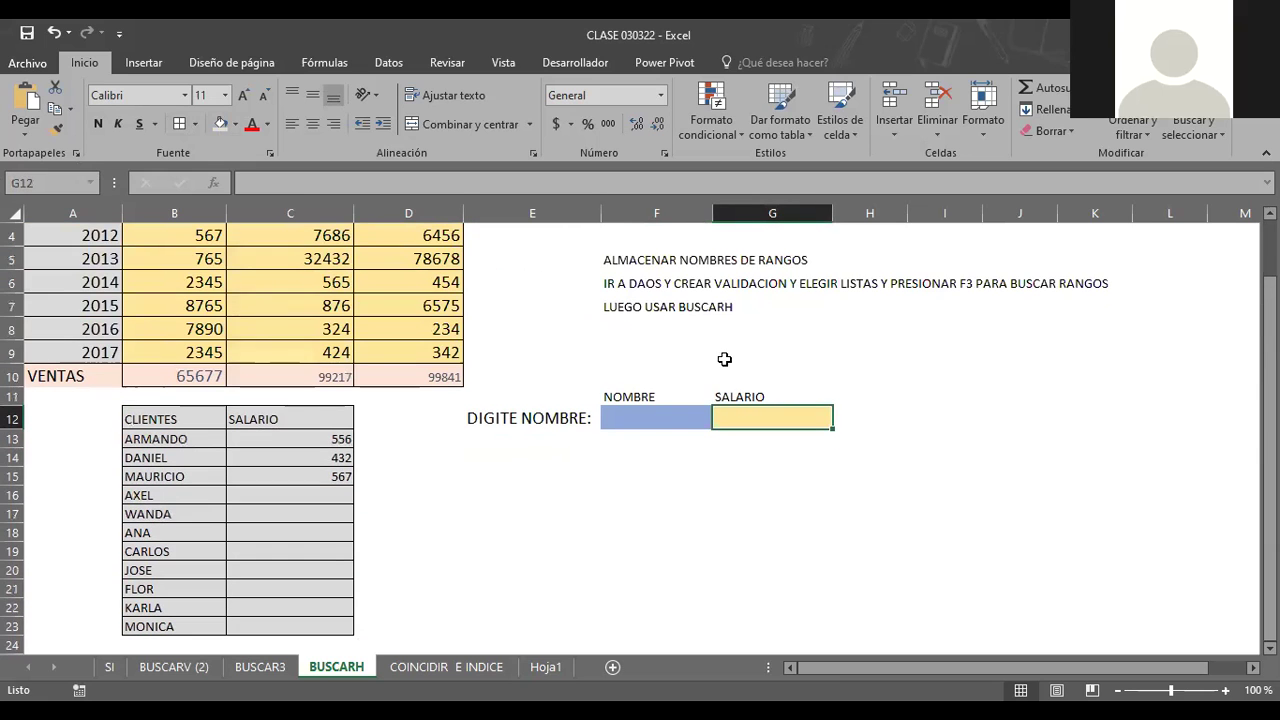
scroll(723, 360, "up", 1)
left_click(795, 285)
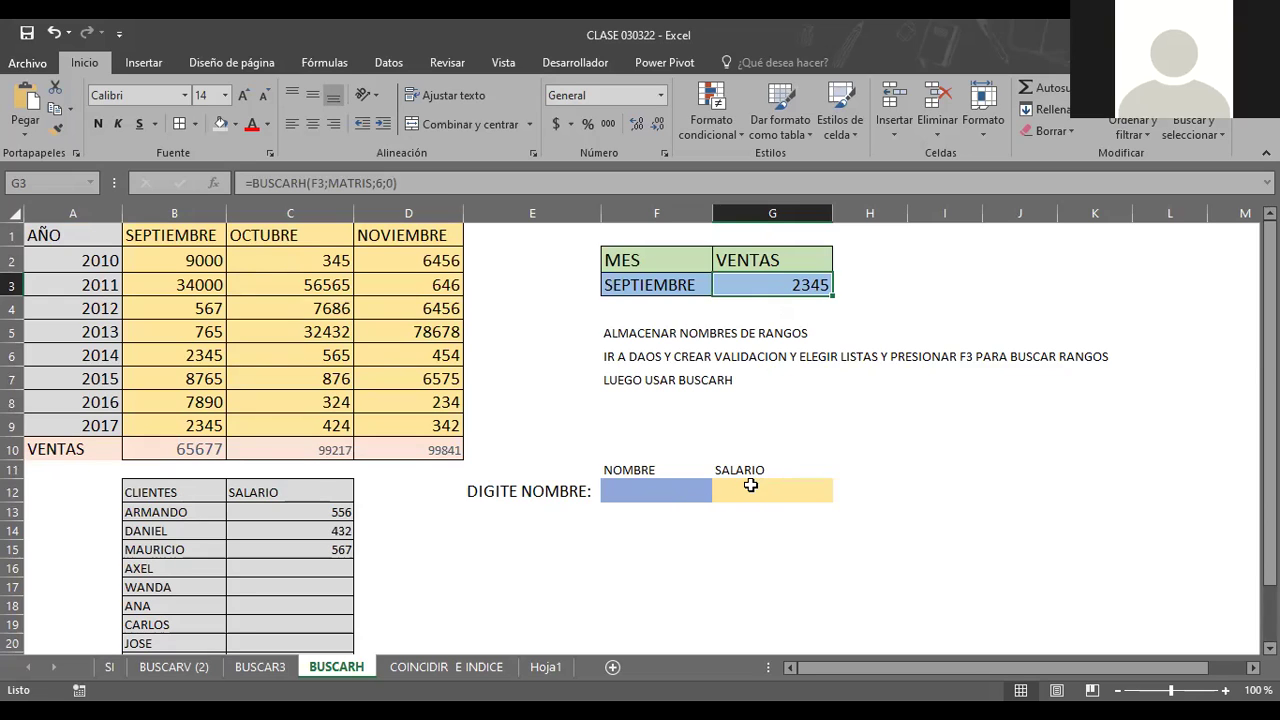
left_click(760, 259)
left_click(762, 282)
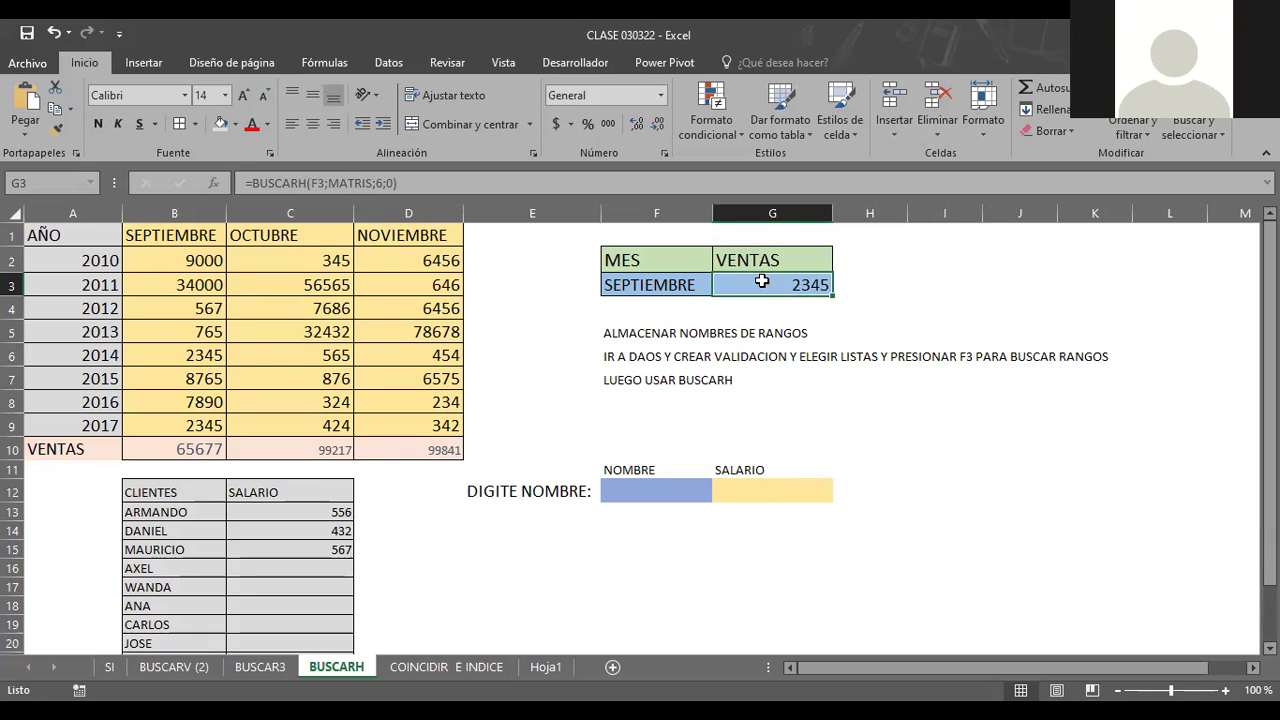
left_click(763, 494)
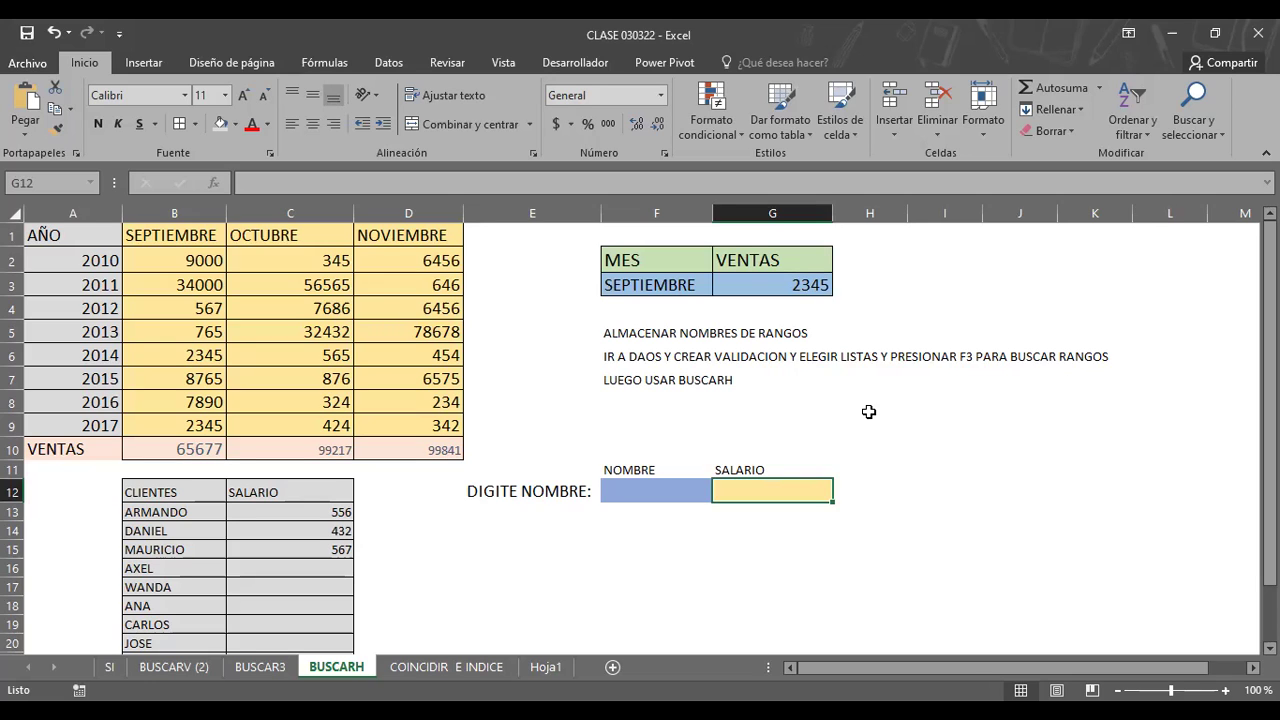
Enter =BUSCARH(F12;CLIENTES;2;0) in G12 to look up the salary for F12's name
type("=")
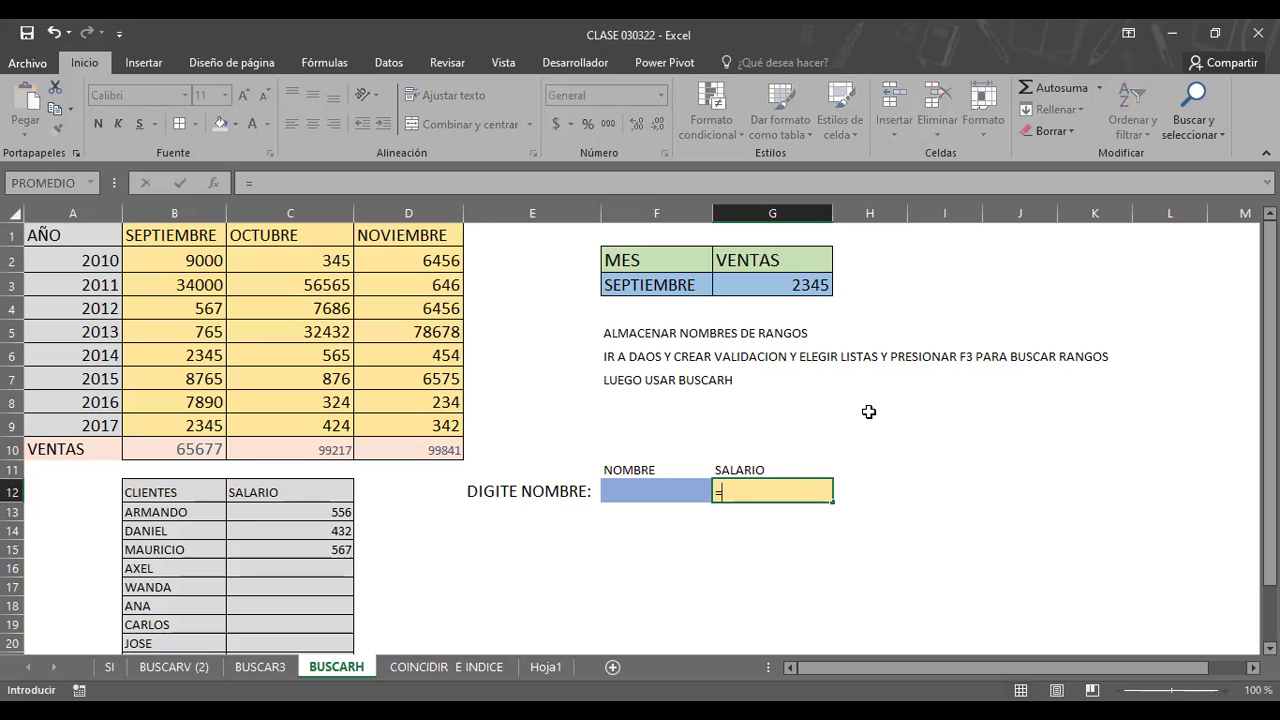
type("BUSCAR")
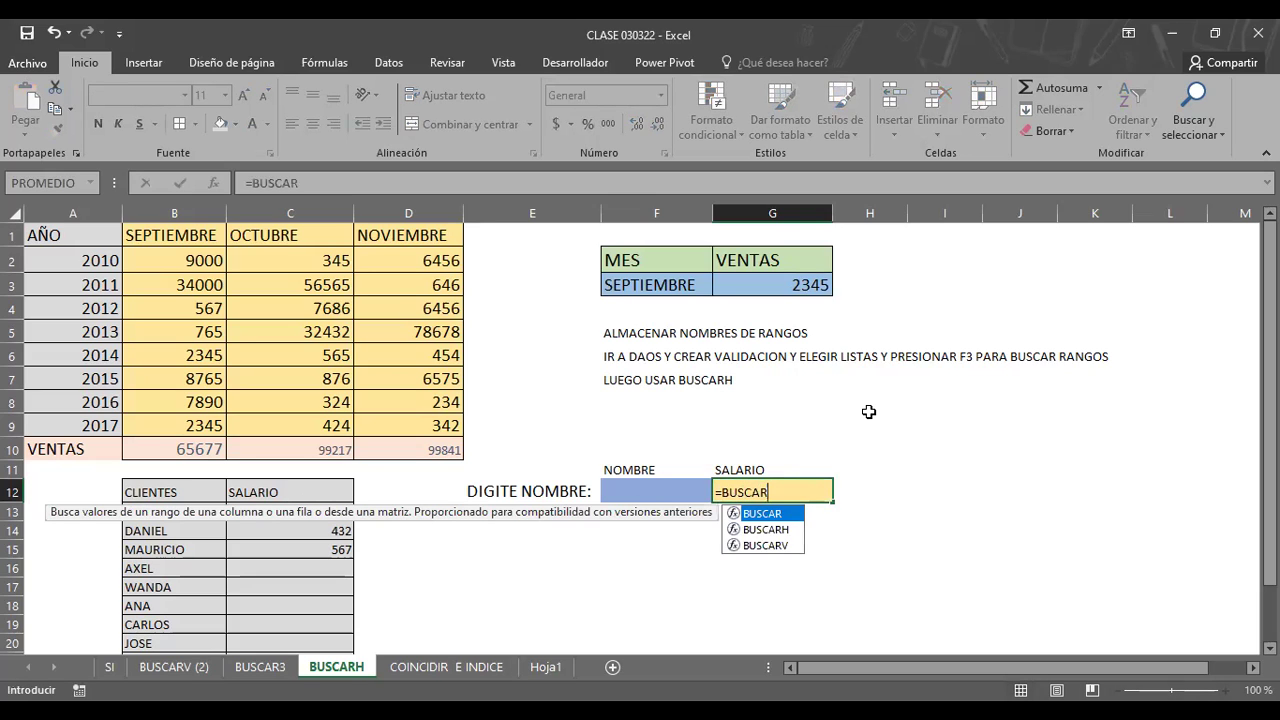
type("H")
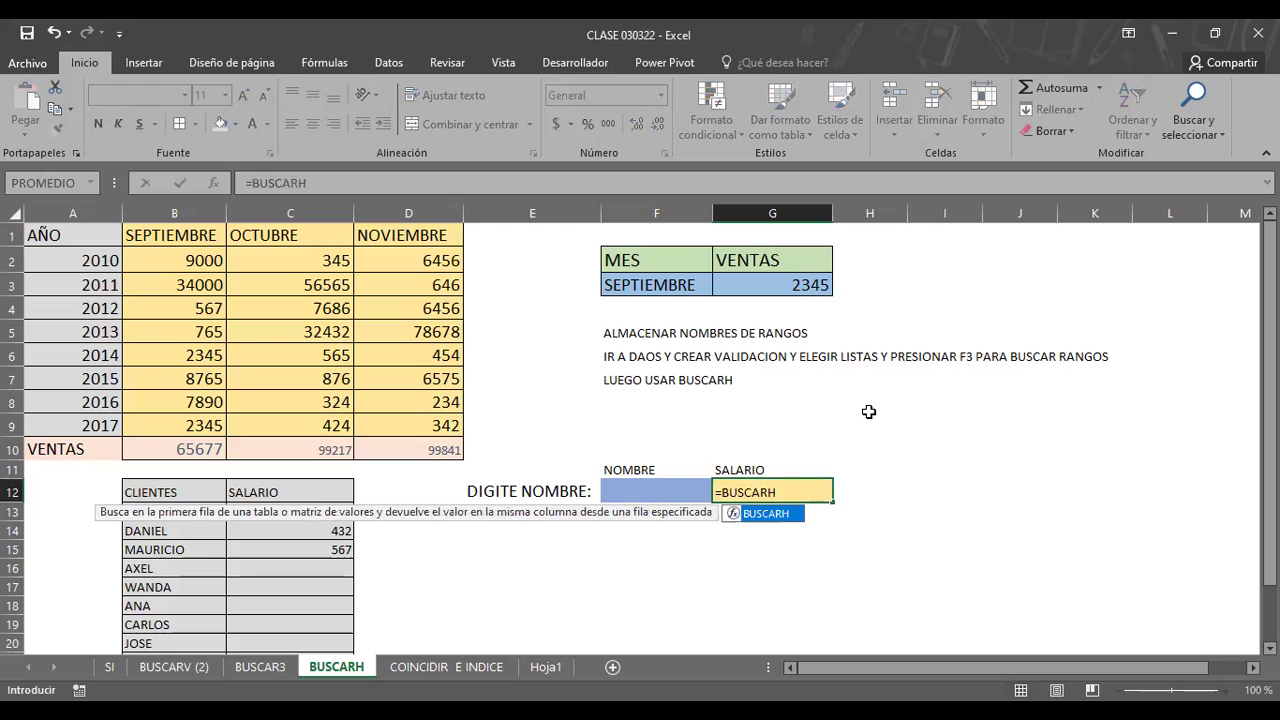
type("(")
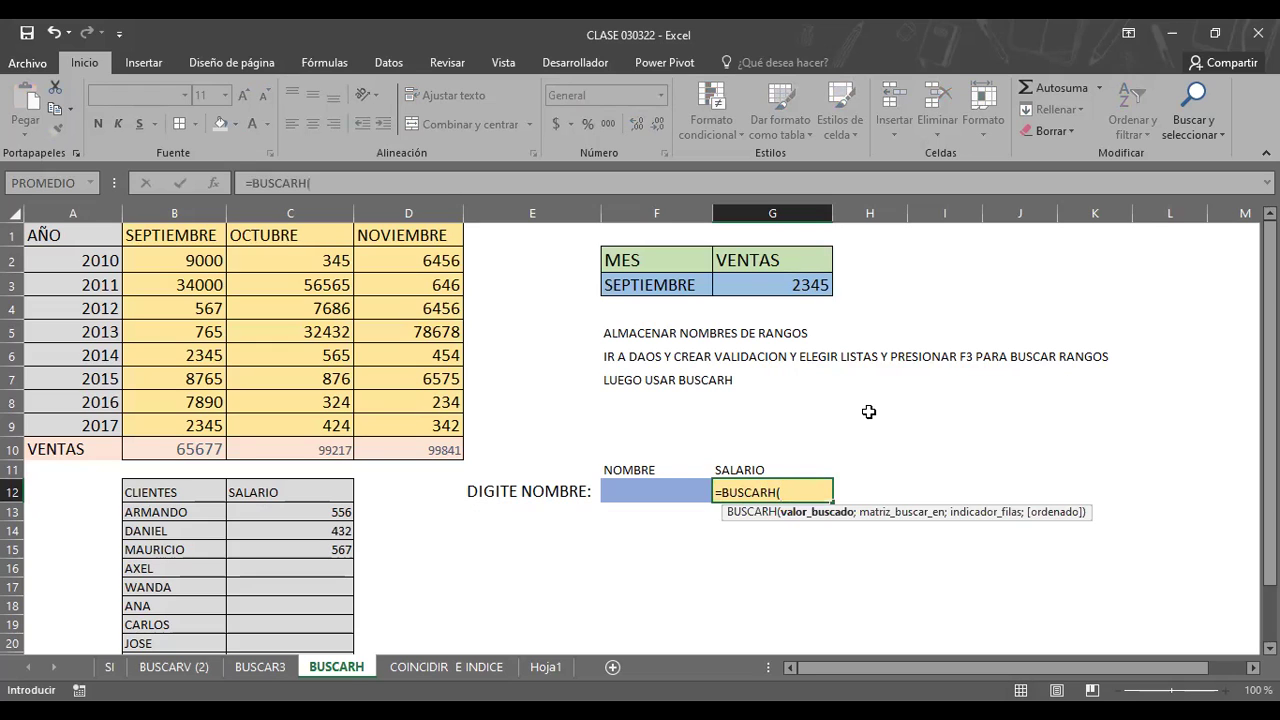
left_click(648, 492)
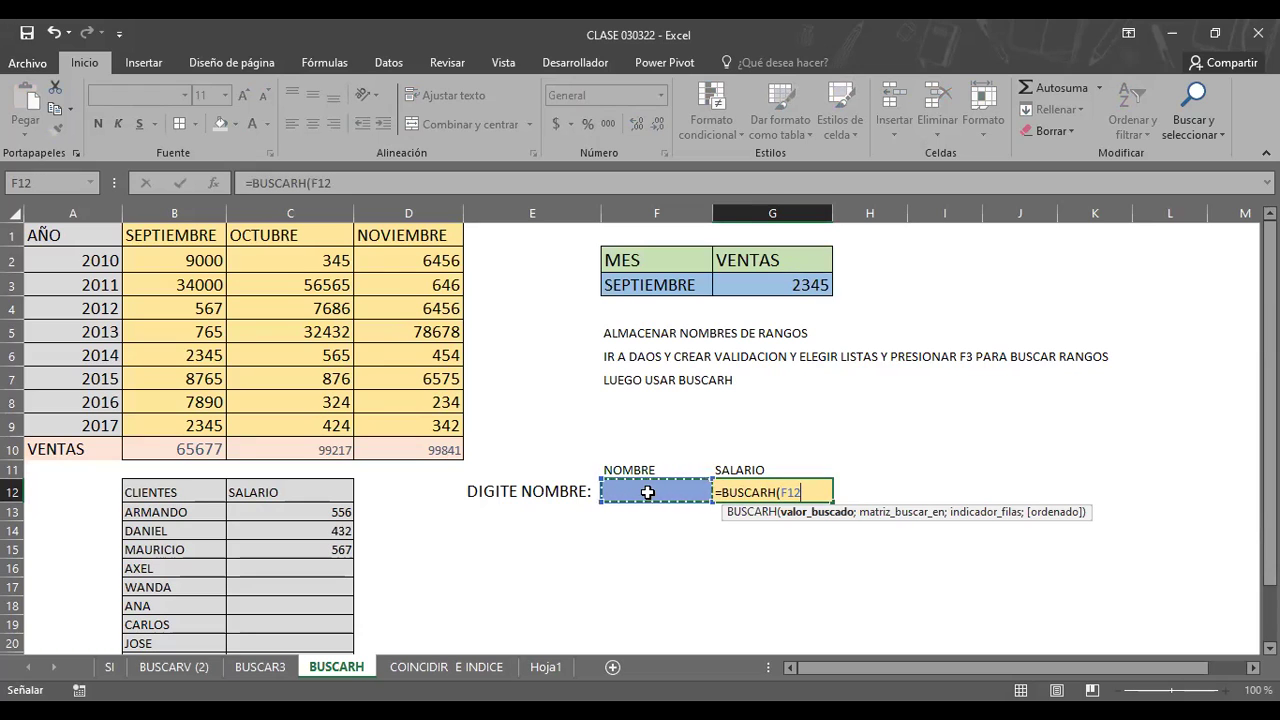
type(";")
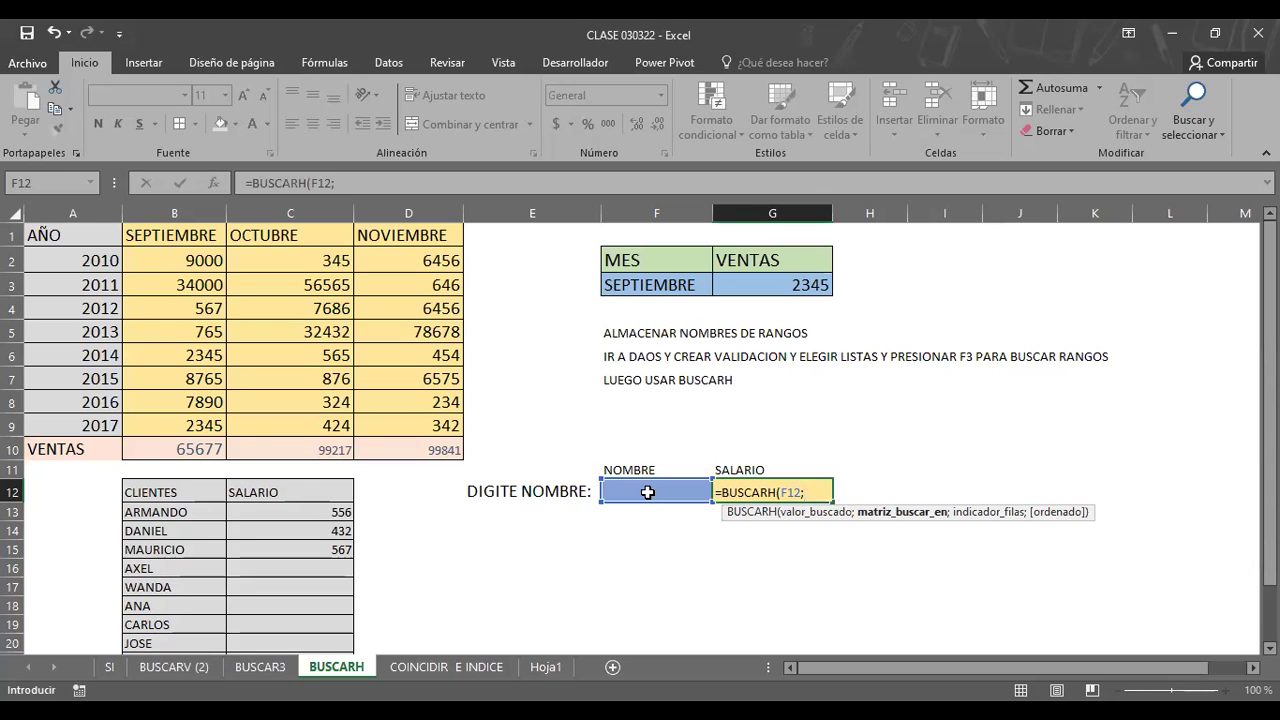
type("C")
type("LIENTES")
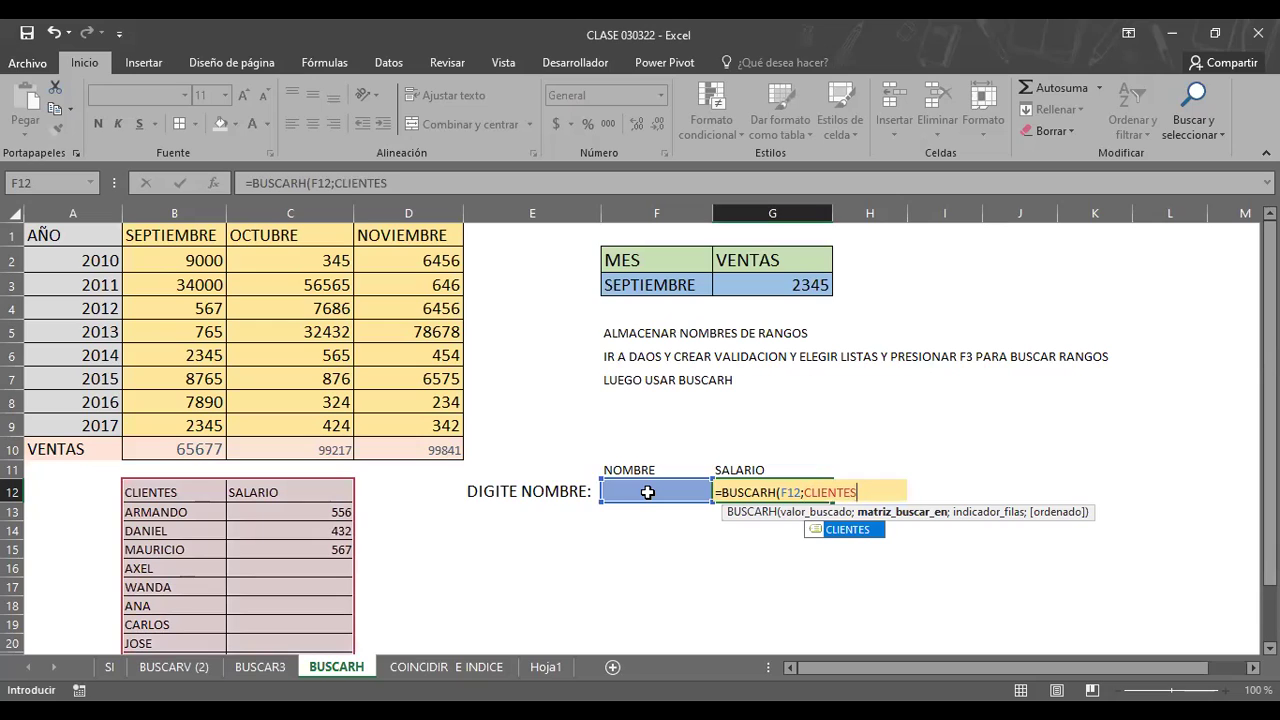
type(";")
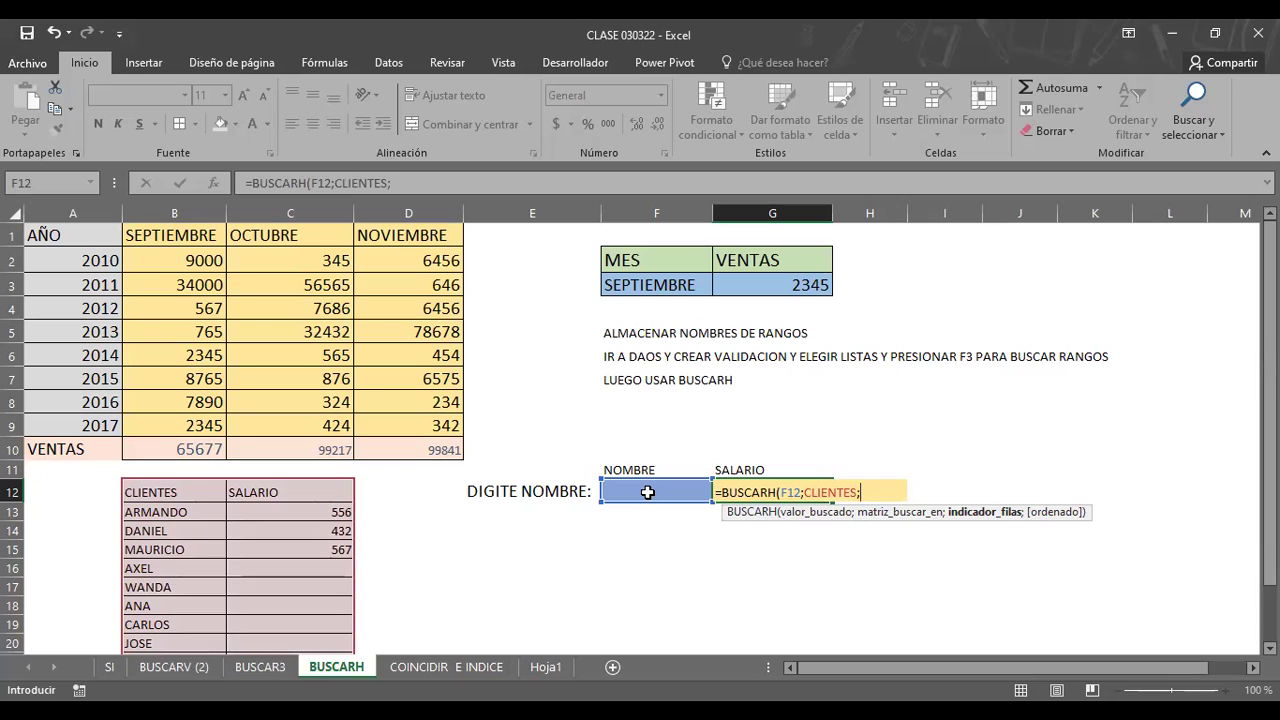
type("2")
type(";0")
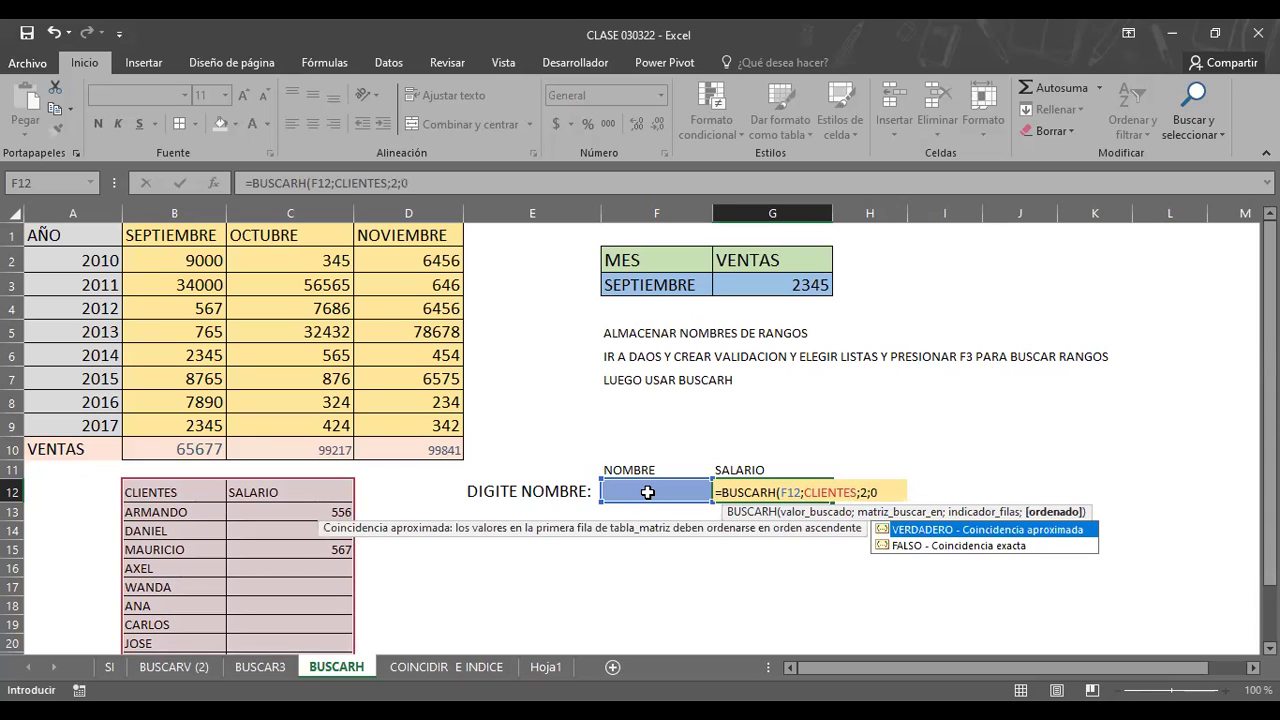
type(")")
key("Return")
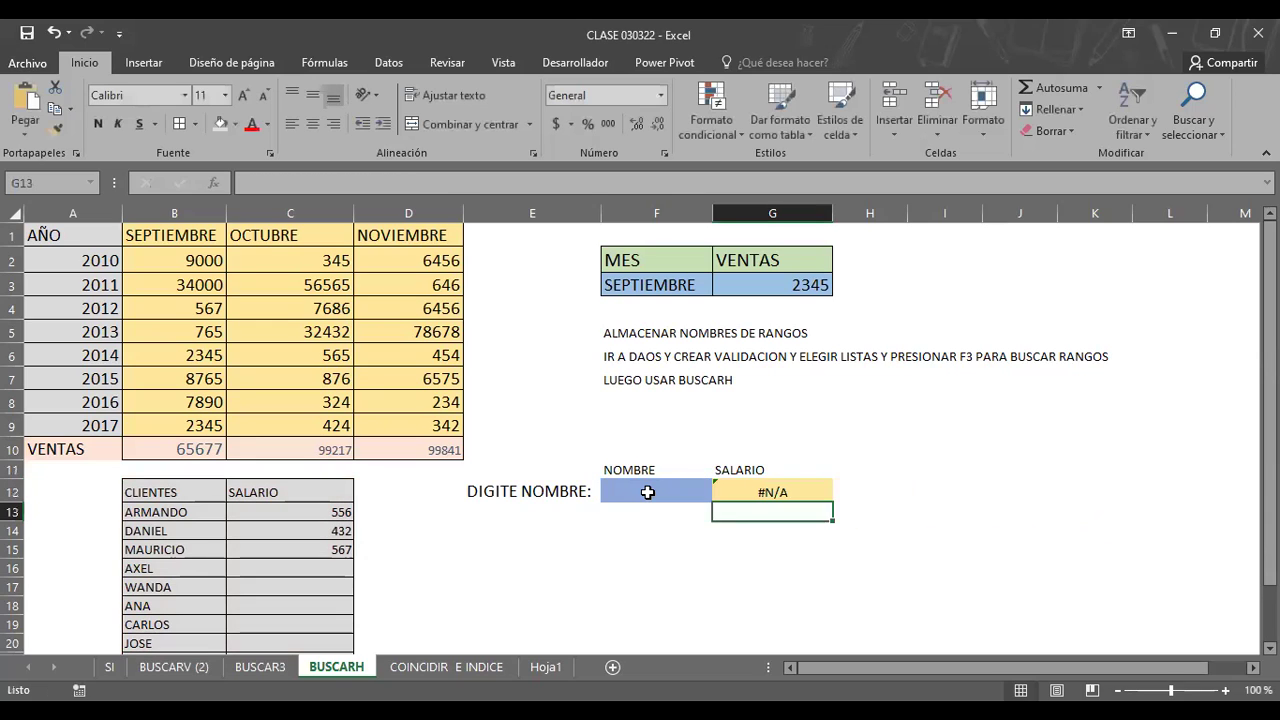
Type a client name from the CLIENTES list into the NOMBRE cell F12
left_click(648, 492)
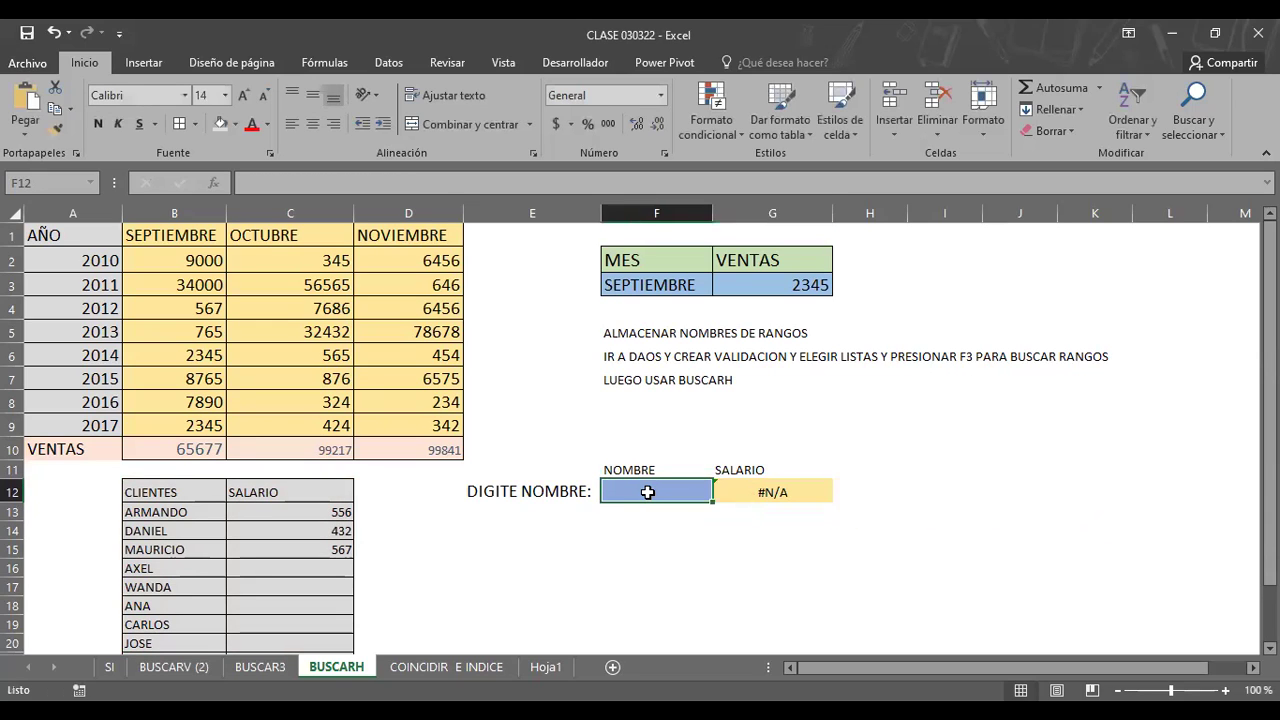
type("DANIEL")
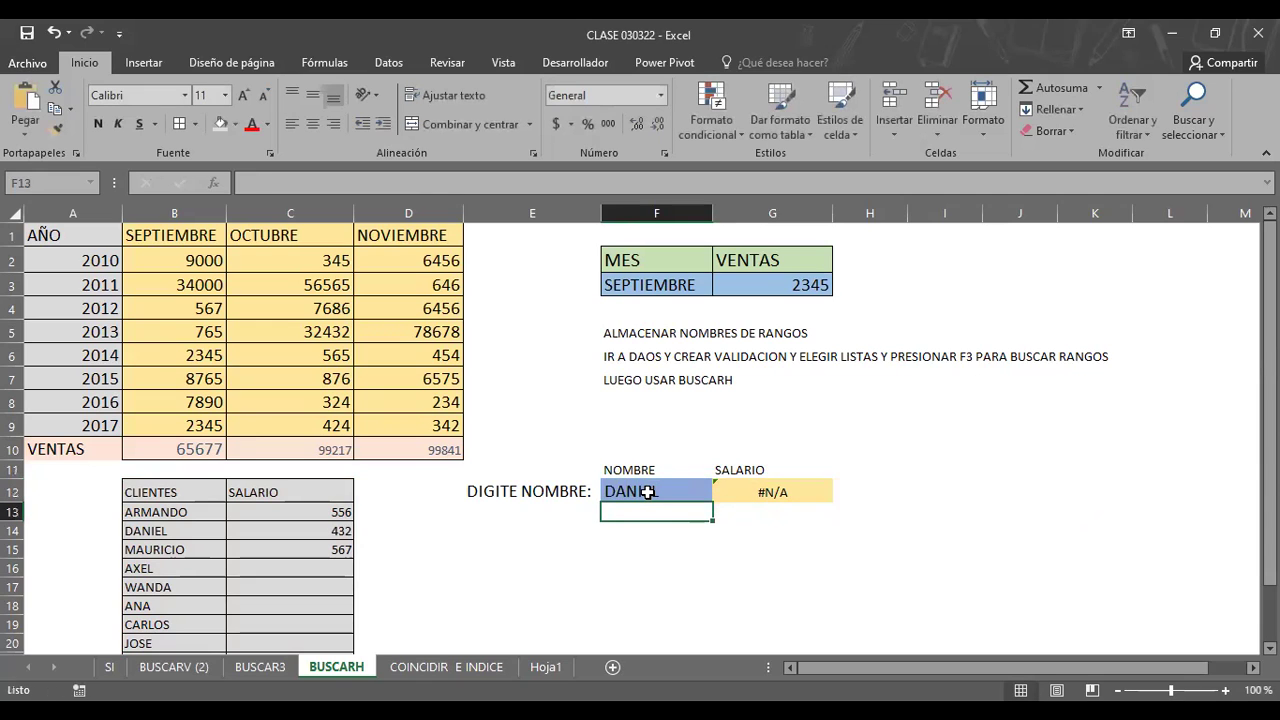
left_click(648, 492)
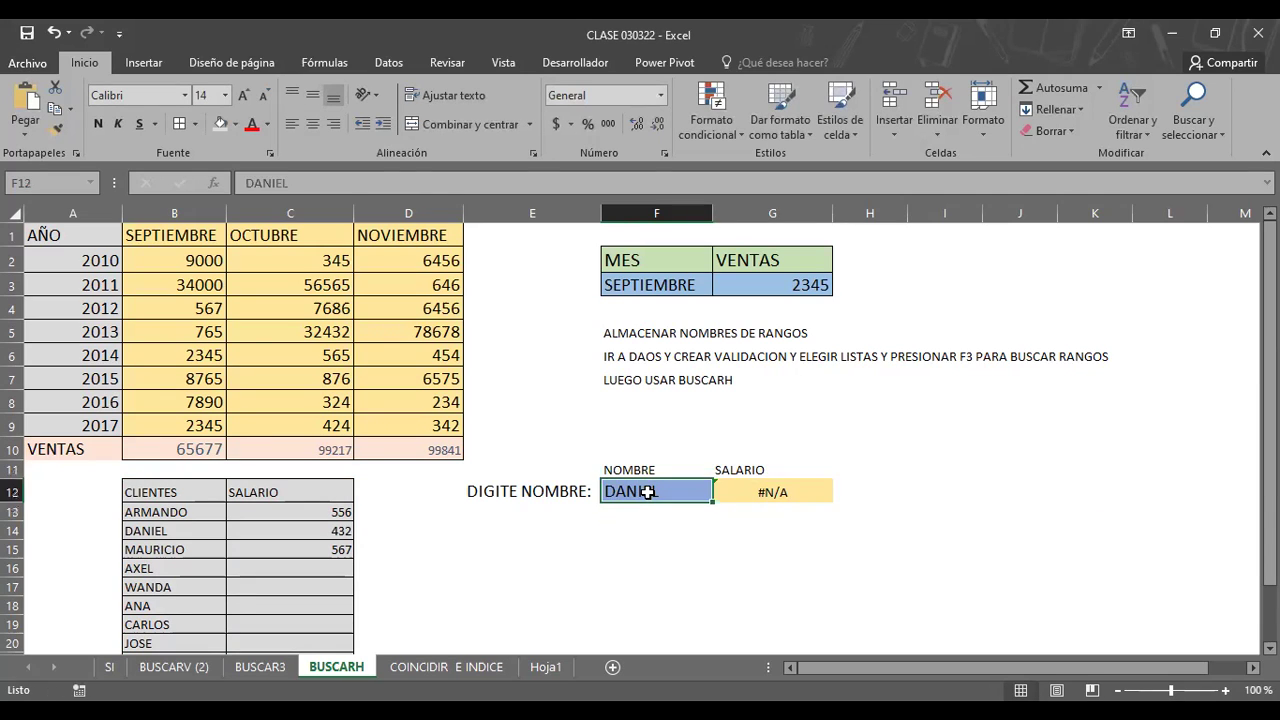
left_click_drag(180, 492, 330, 626)
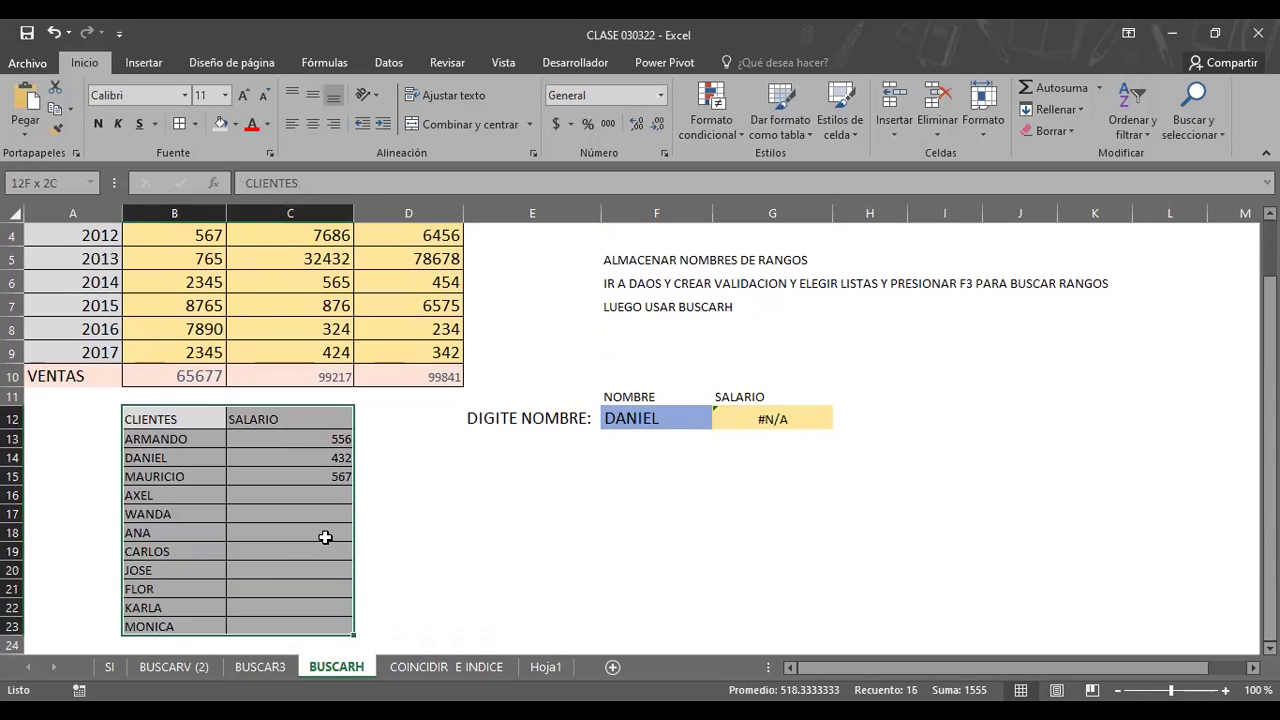
Inspect G12's =BUSCARH(F12;CLIENTES;2;0) formula against the table; it still returns #N/A
left_click(770, 420)
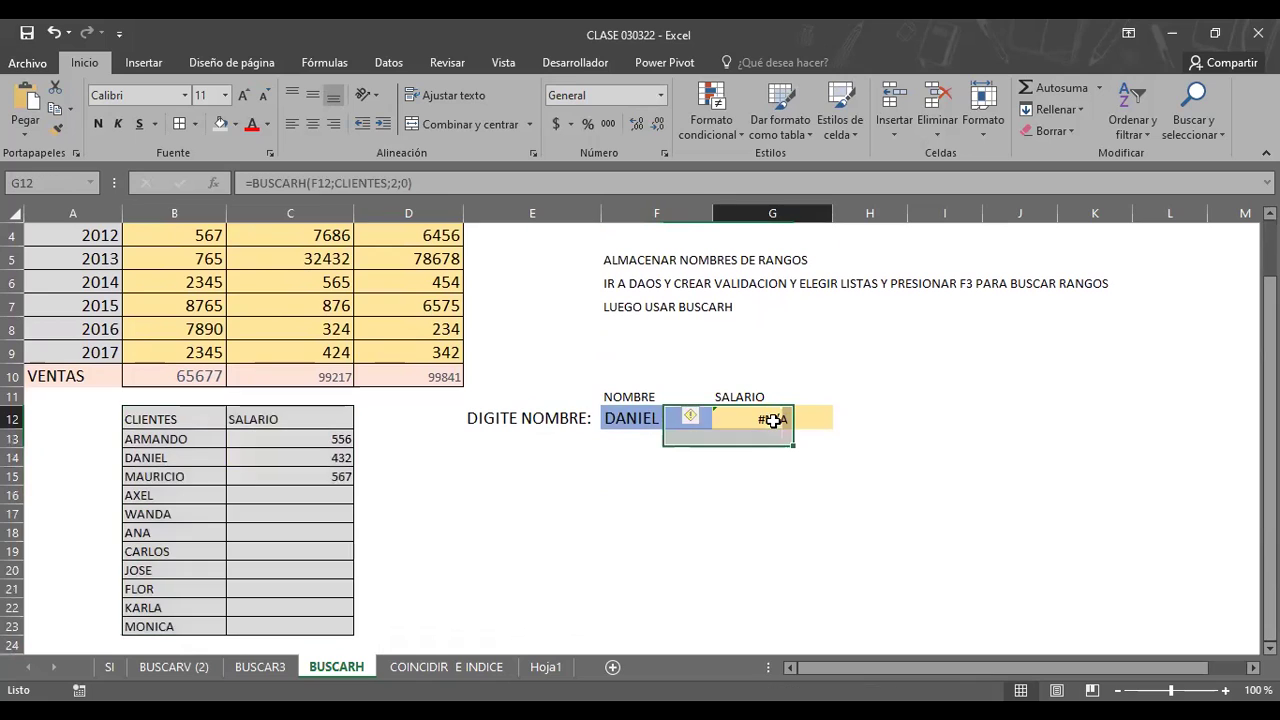
mouse_move(165, 422)
left_mouse_down()
mouse_move(299, 474)
mouse_move(305, 567)
left_mouse_up()
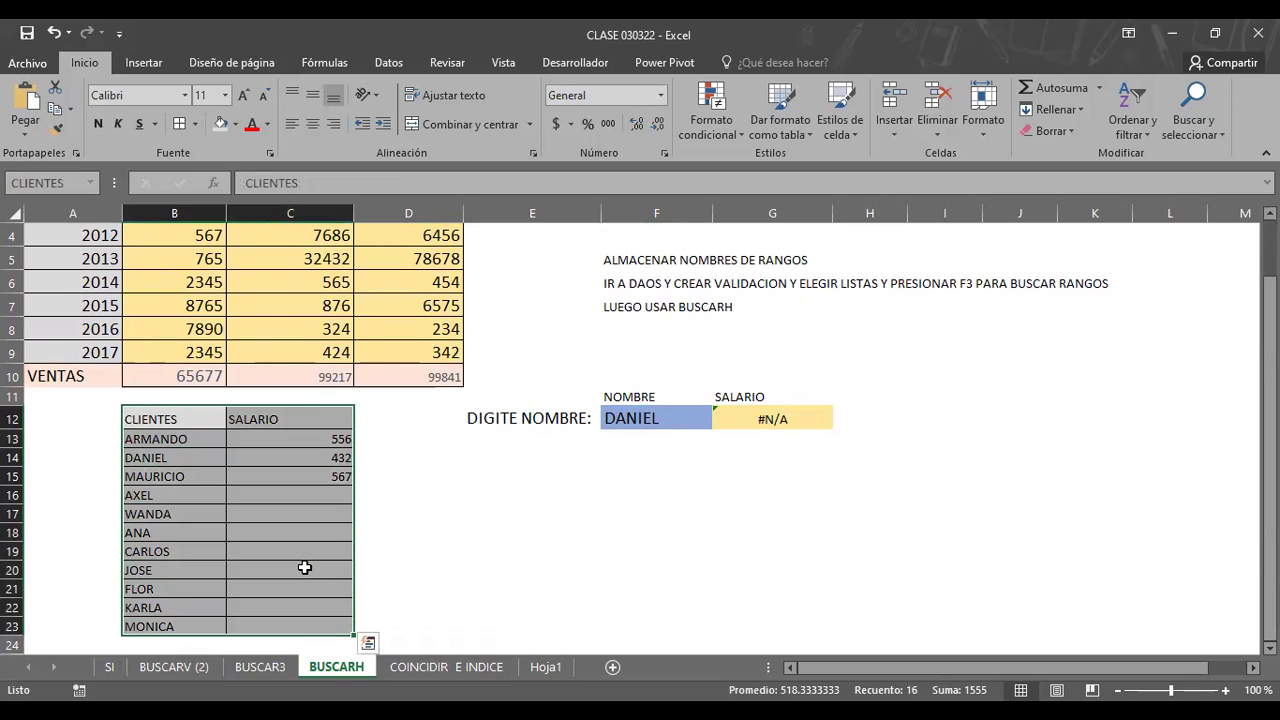
left_click(777, 418)
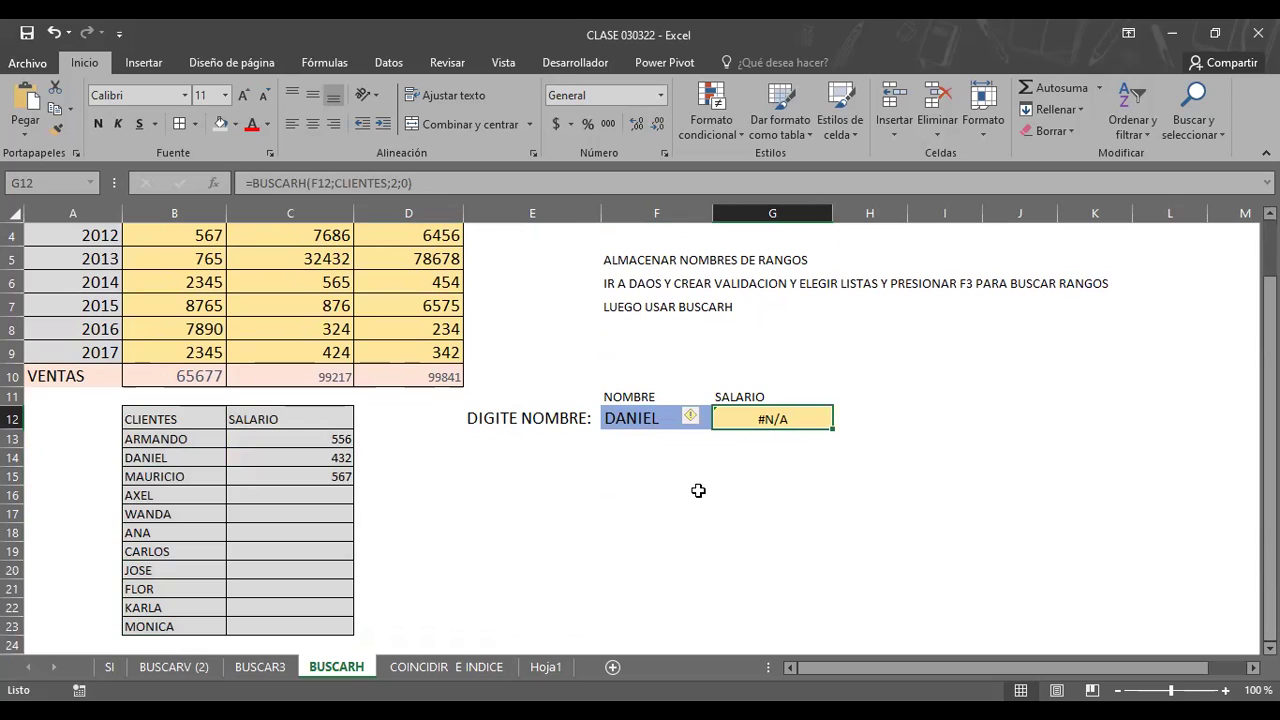
double_click(758, 424)
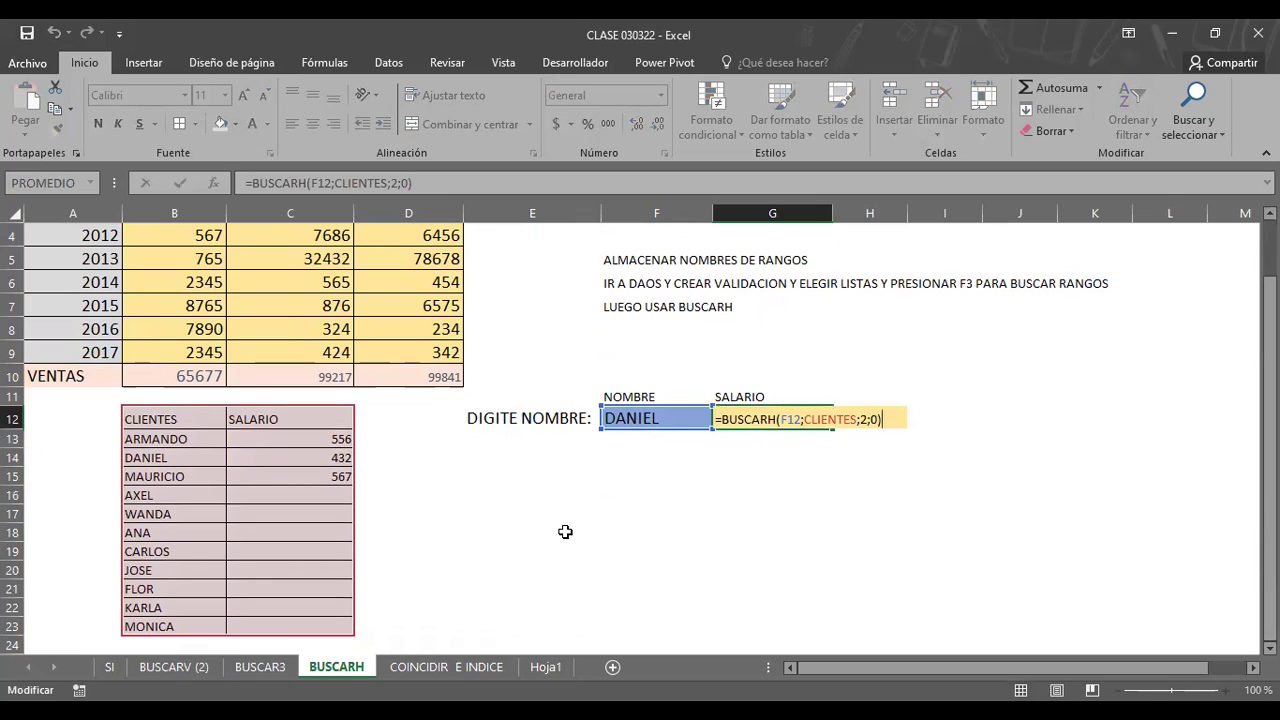
left_click(452, 535)
scroll(460, 524, "up", 1)
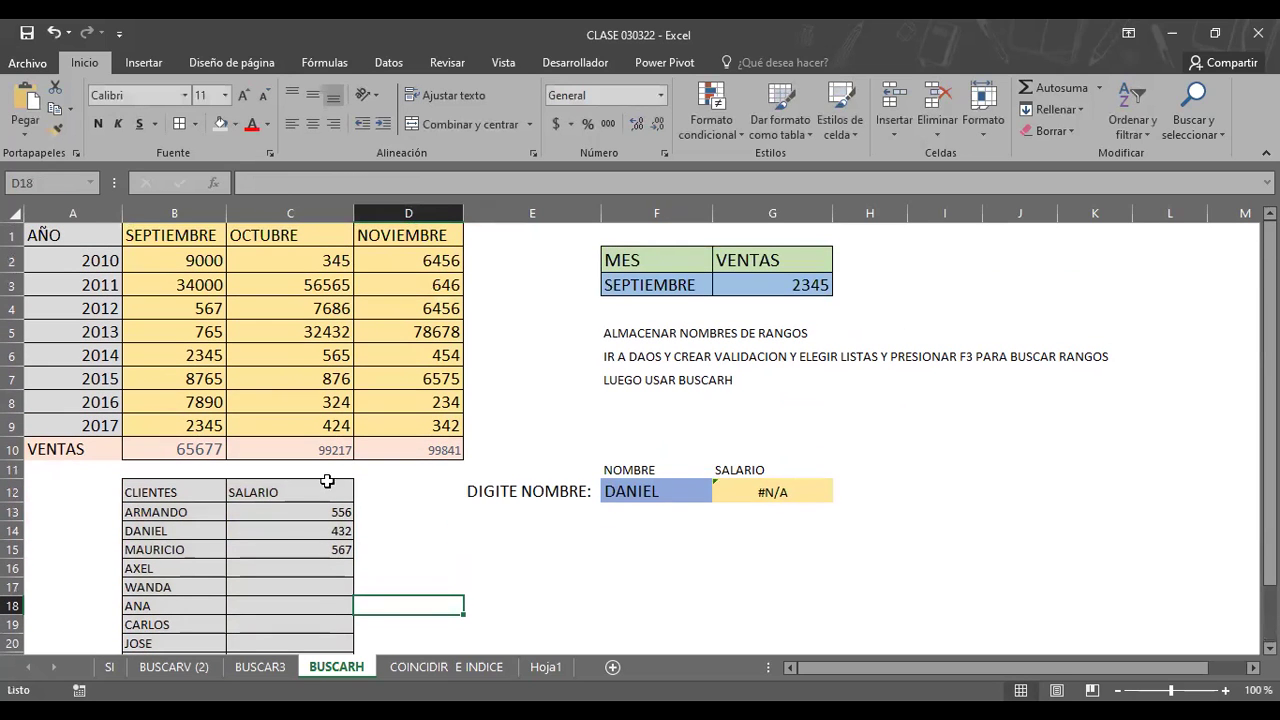
Overwrite the B12 header with SALARIOS, correcting the initial misspelling SALRIOS
left_click(262, 495)
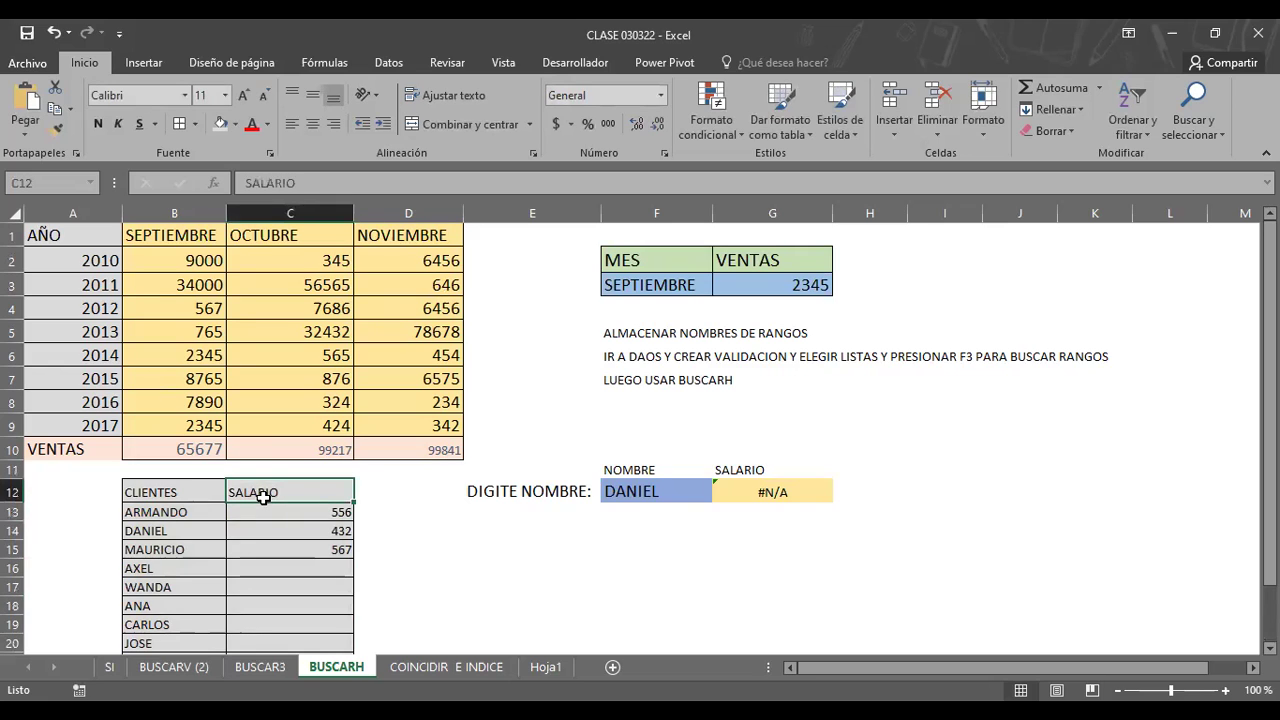
left_click(163, 490)
type("S")
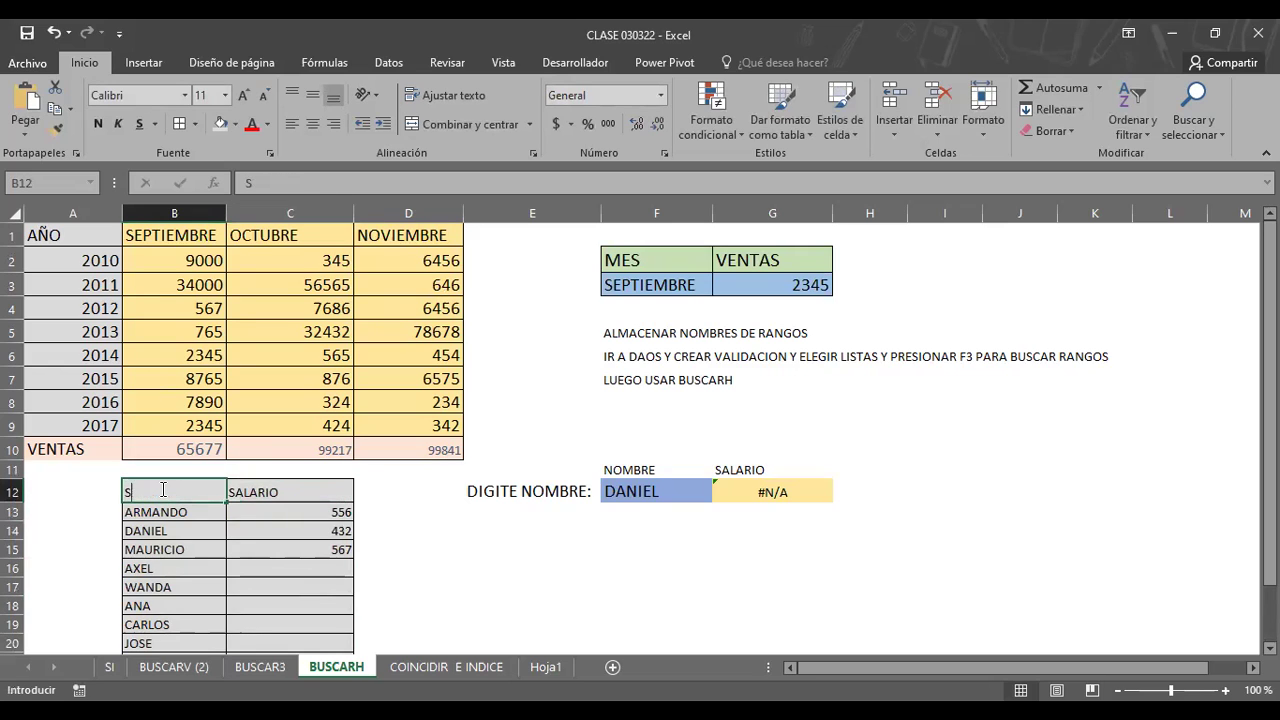
type("ALRIOS")
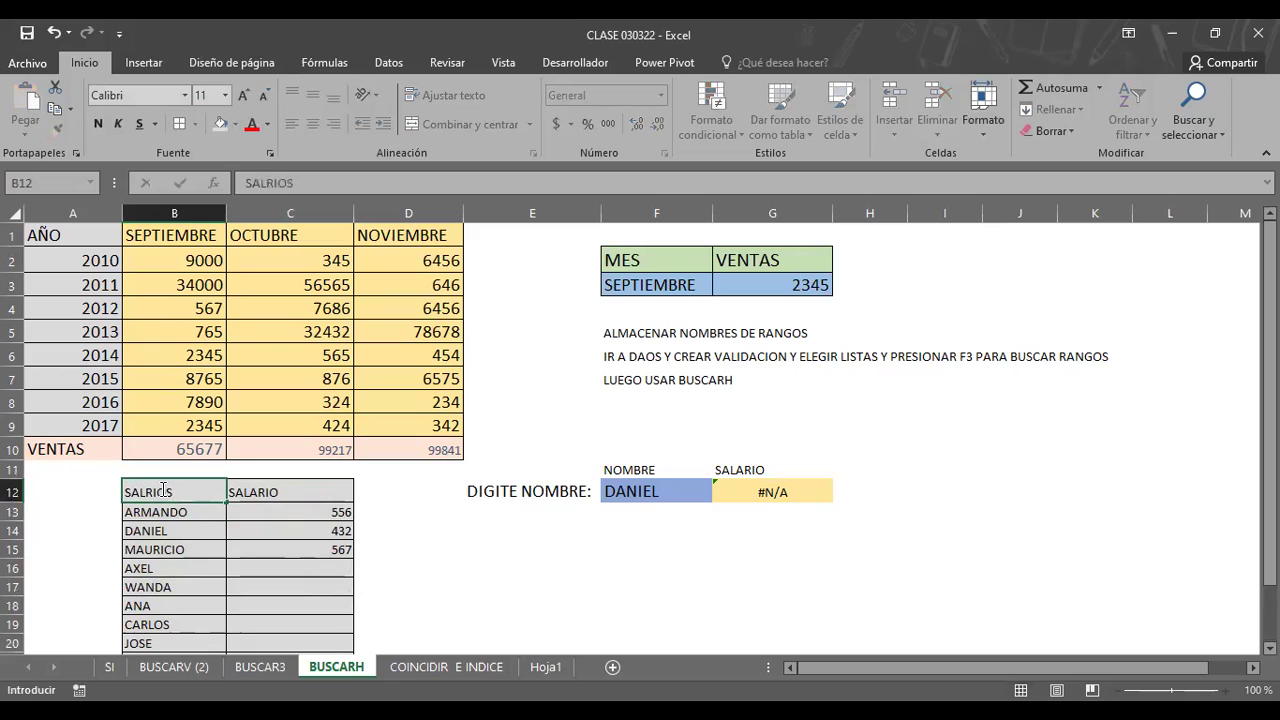
key("Return")
key("BackSpace")
key("Escape")
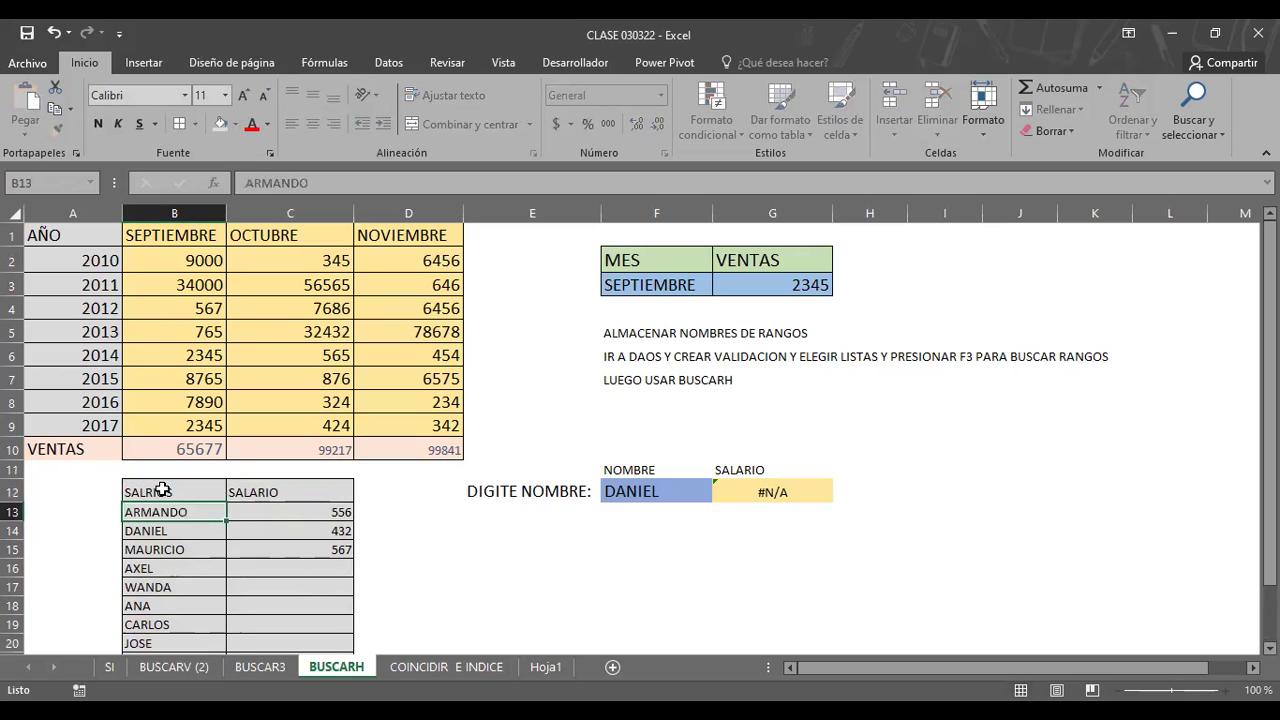
left_click(163, 490)
type("SALARIOS")
key("Tab")
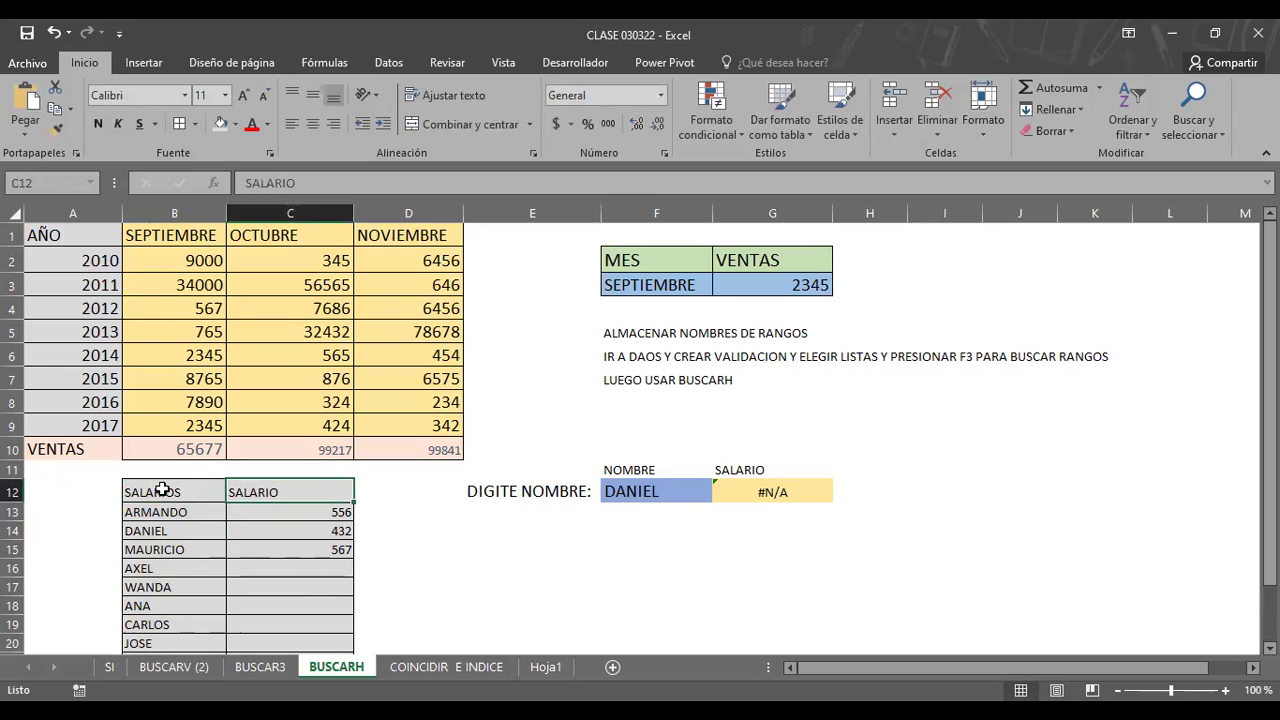
Enter ARMANDO in C12 and DANIEL in D12 as the next headers
type("ARMANDO")
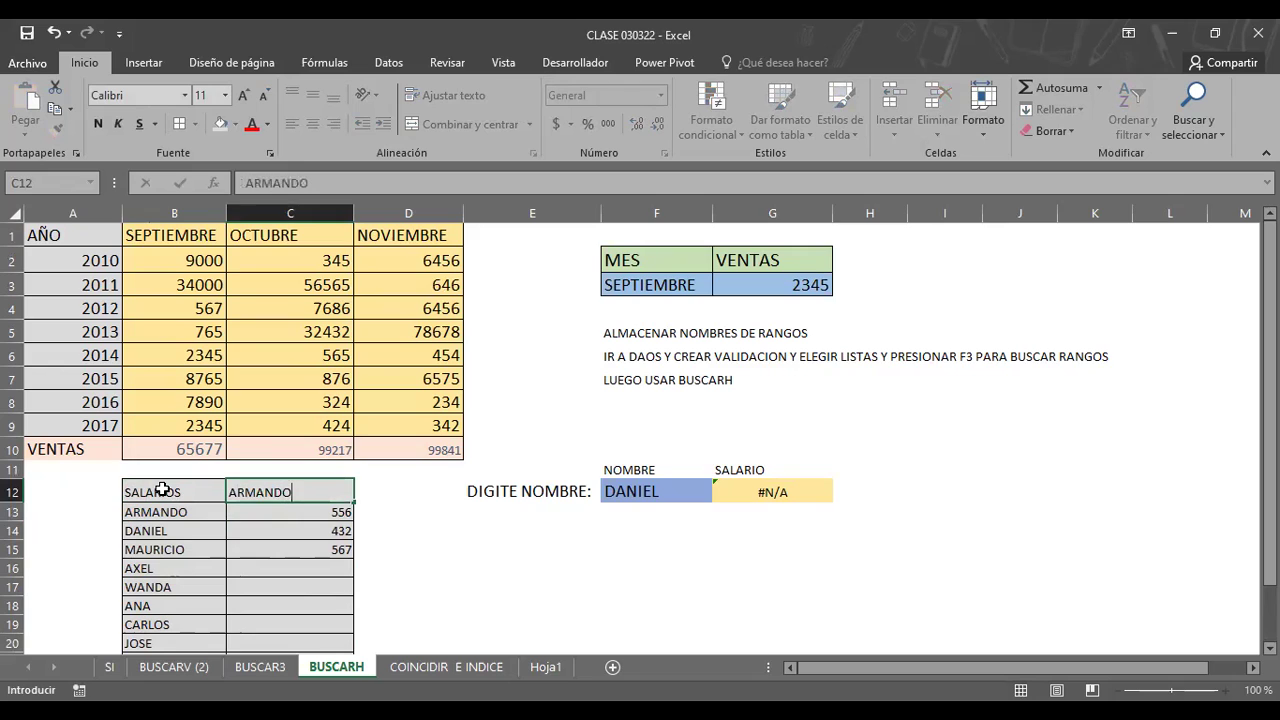
key("Tab")
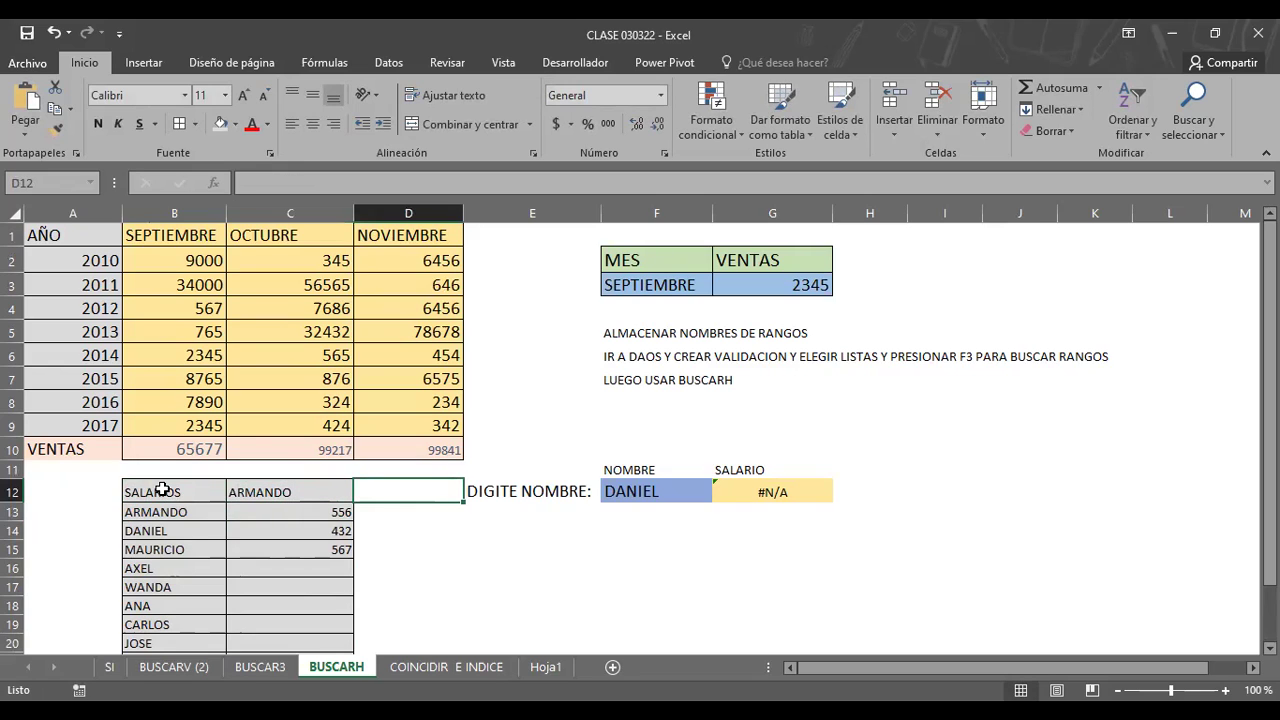
type("DANIEL")
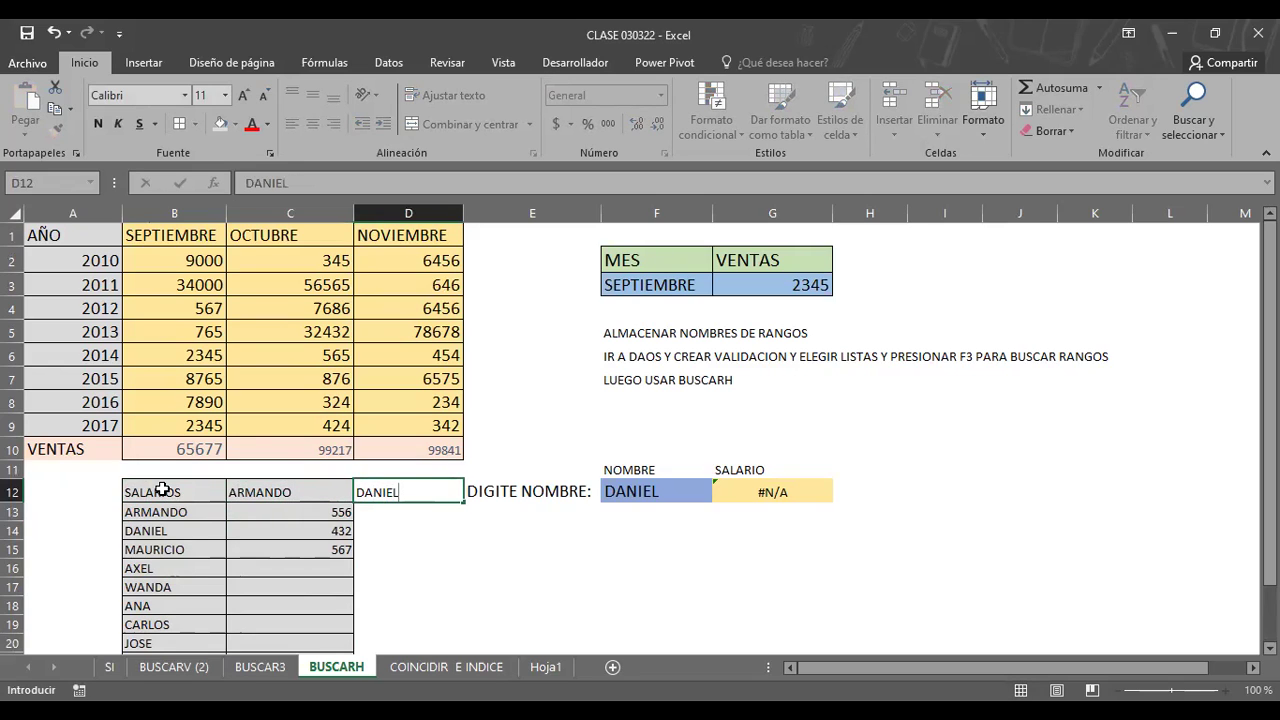
key("Tab")
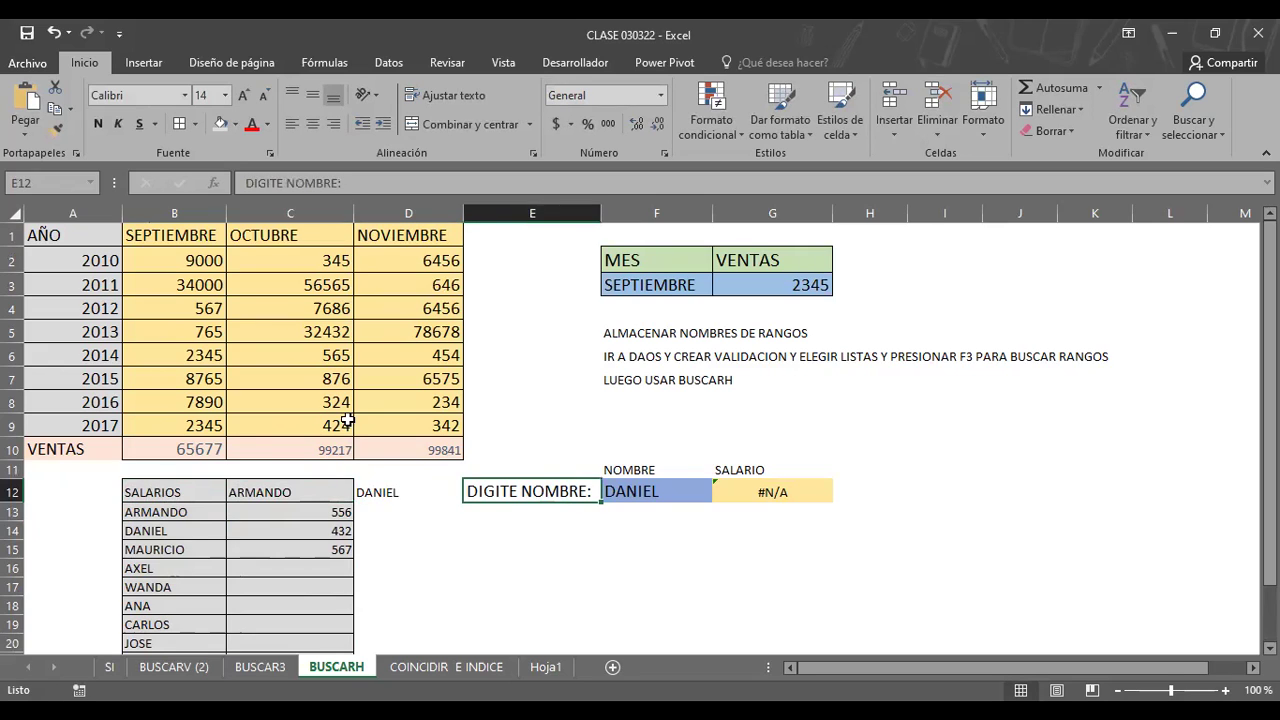
left_click(381, 492)
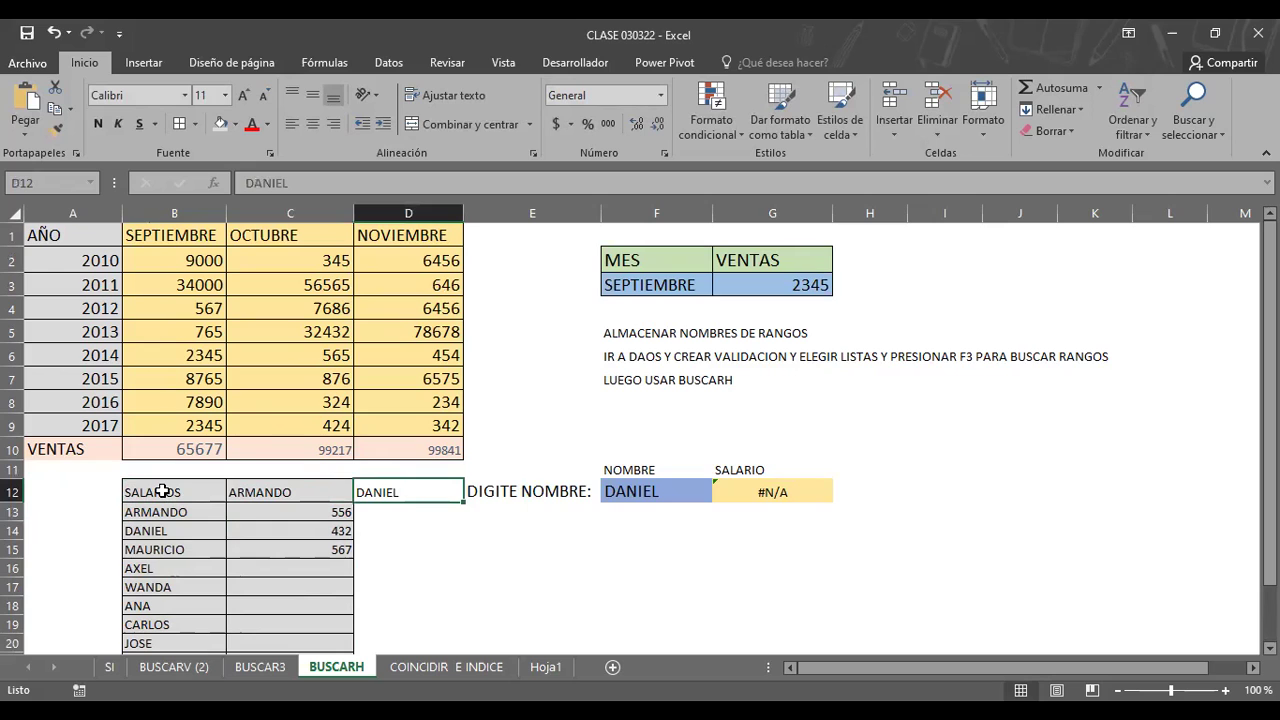
Name the table range B12:D23 CLIENTE via the Name Box
left_click_drag(162, 492, 395, 556)
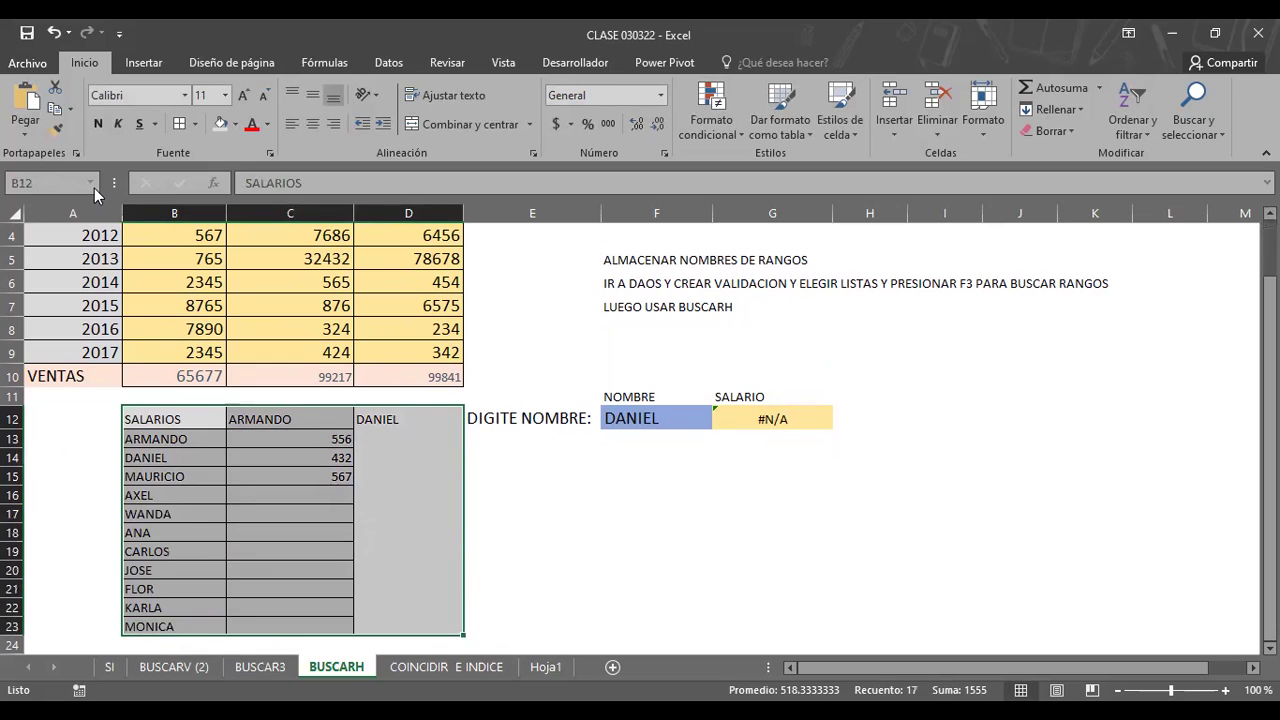
left_click(48, 181)
key("BackSpace")
type("CLIENTE")
key("Return")
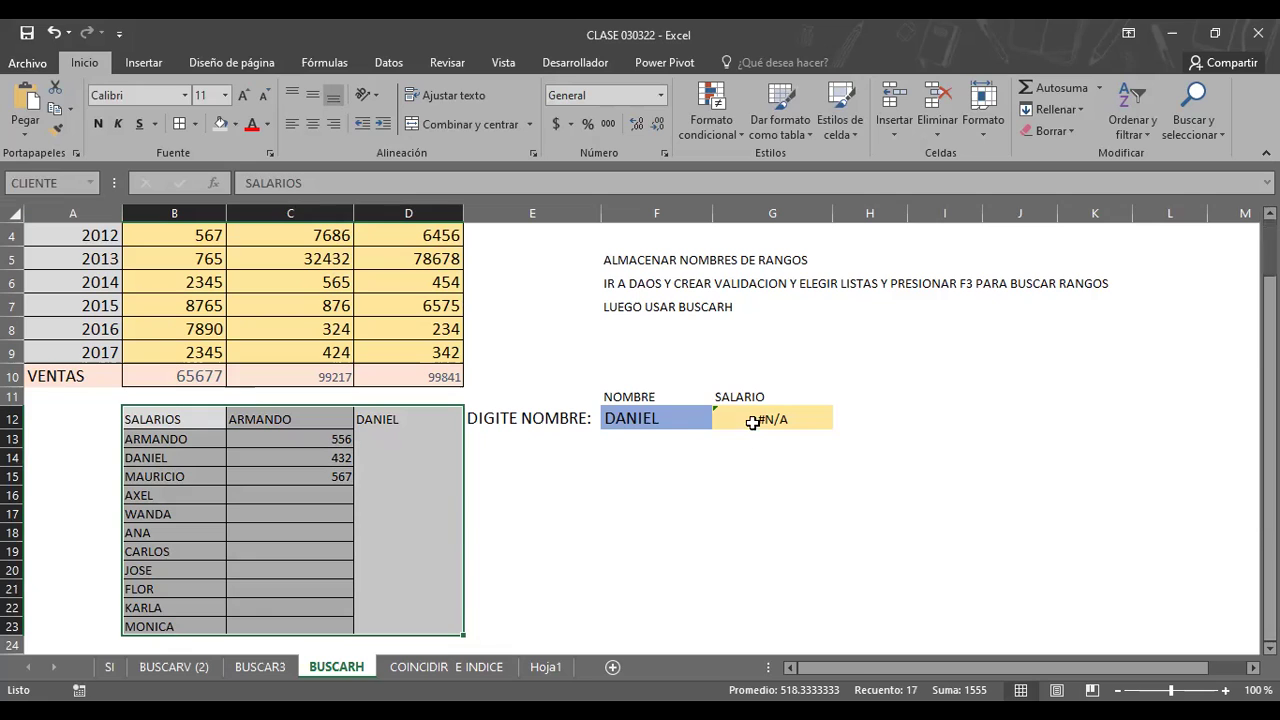
Apply borders to the DANIEL column D12:D23
left_click(388, 418)
key("F2")
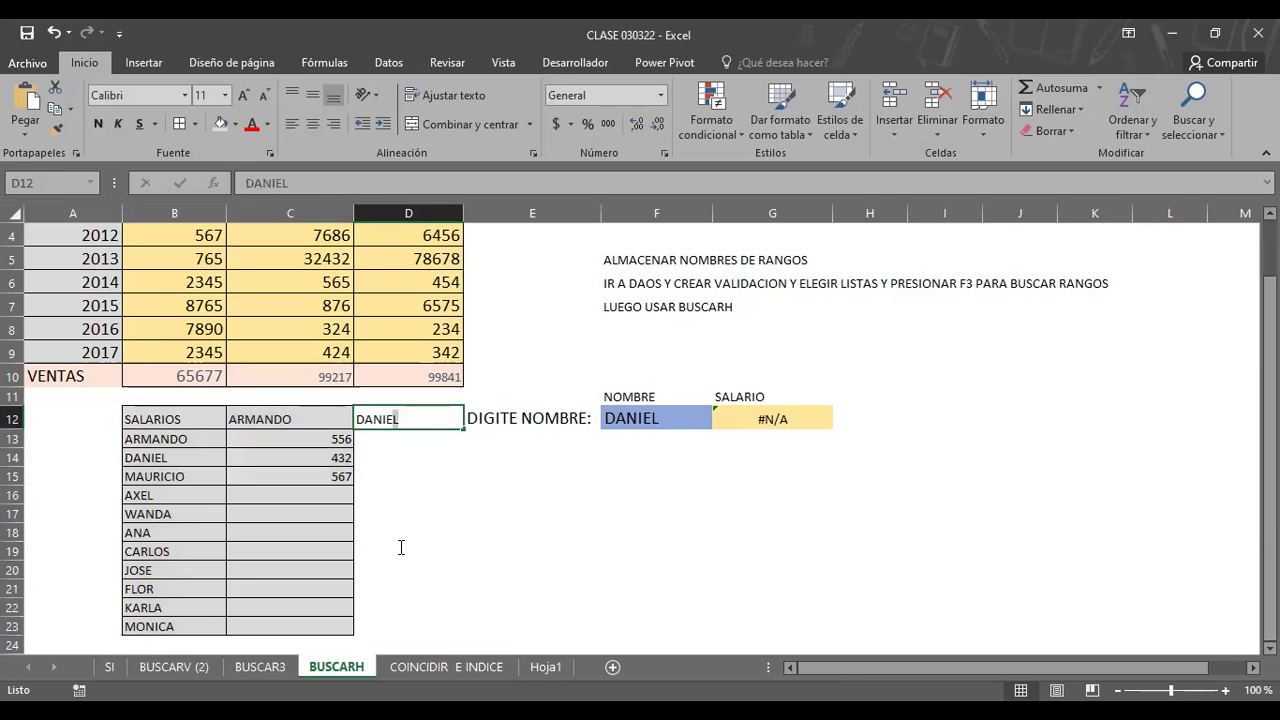
key("Escape")
left_click_drag(400, 420, 400, 626)
left_click(188, 127)
left_click(589, 523)
Clear the 432 and 567 salaries from column C
left_click(413, 443)
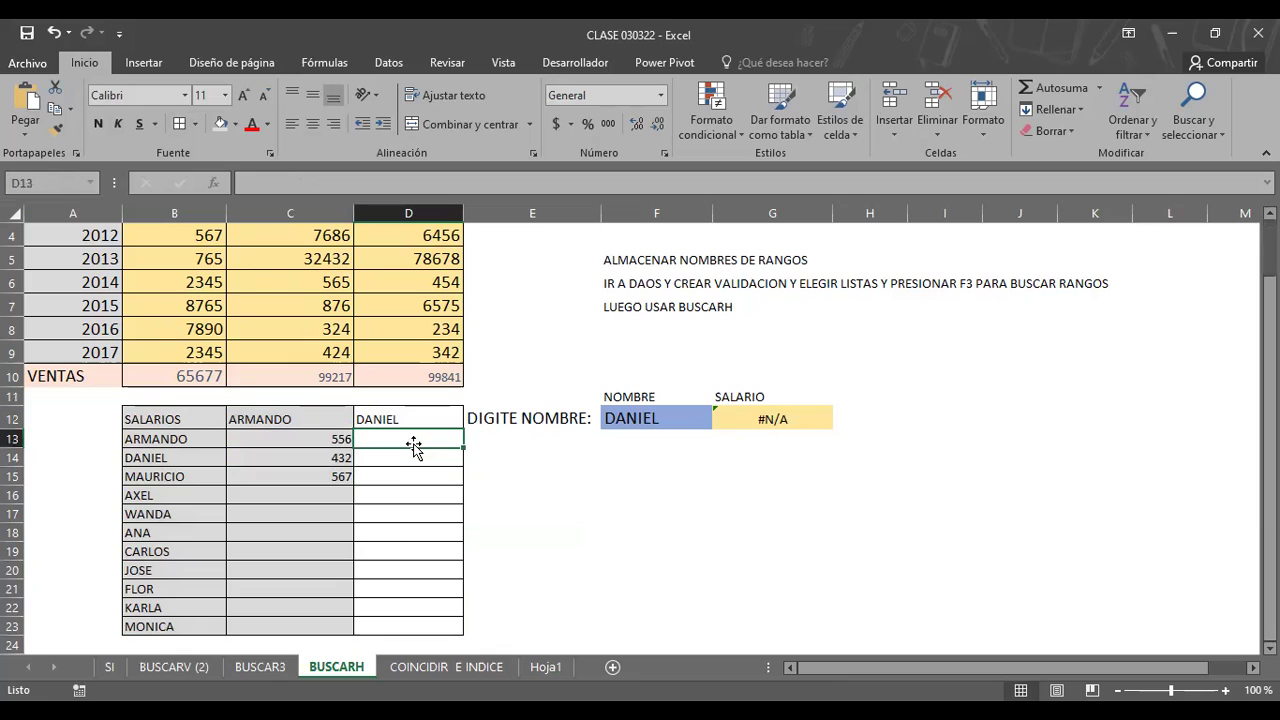
key("Left")
key("Down")
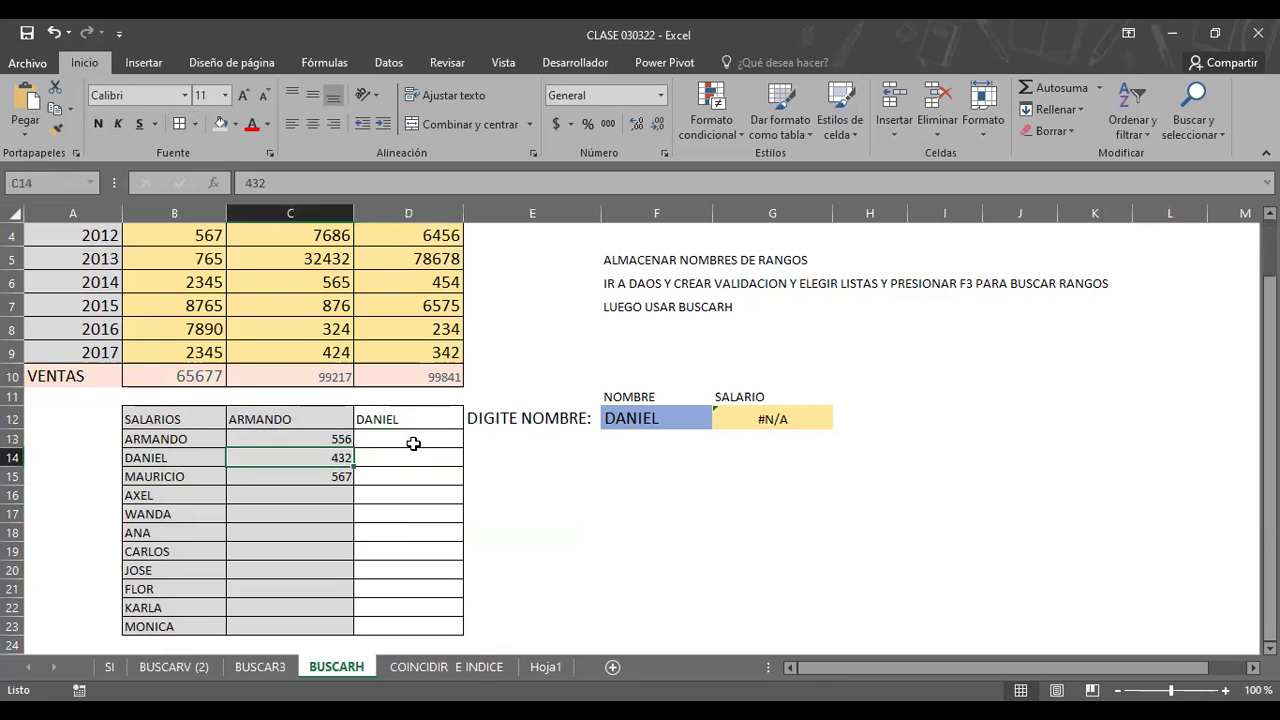
key("BackSpace")
key("Tab")
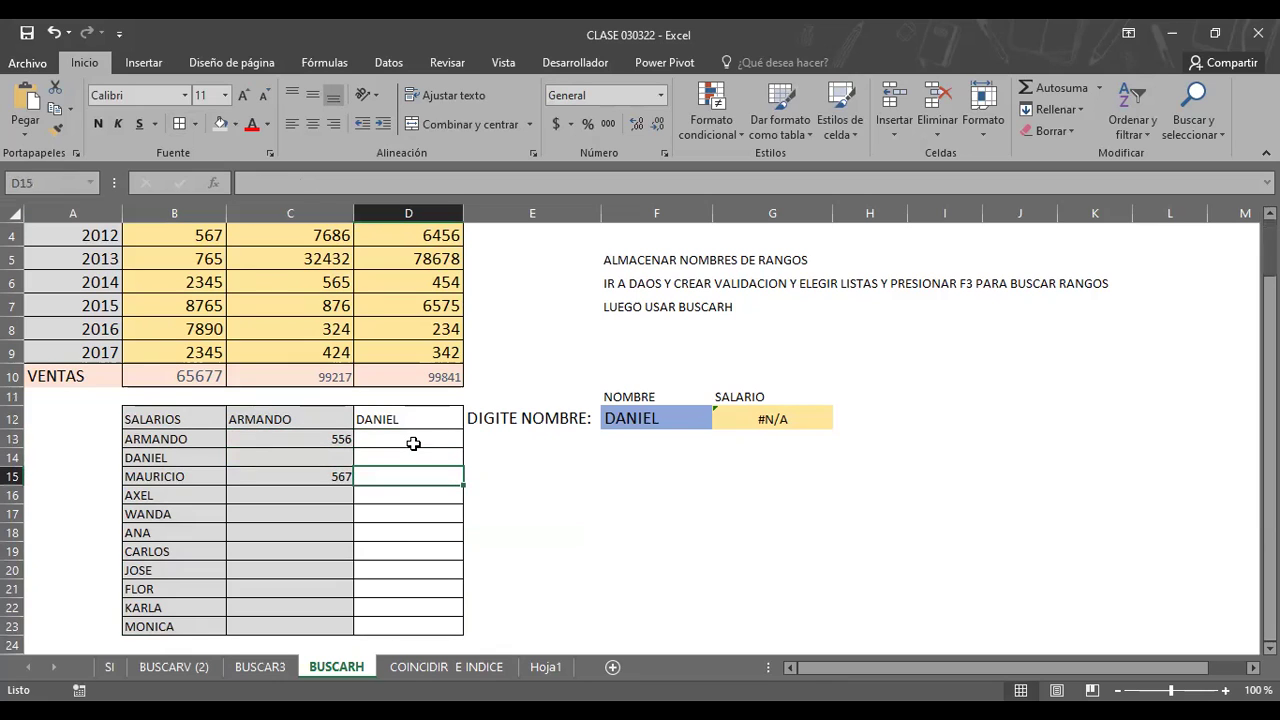
key("Return")
key("Delete")
Enter 43 in D13 under DANIEL
left_click(413, 443)
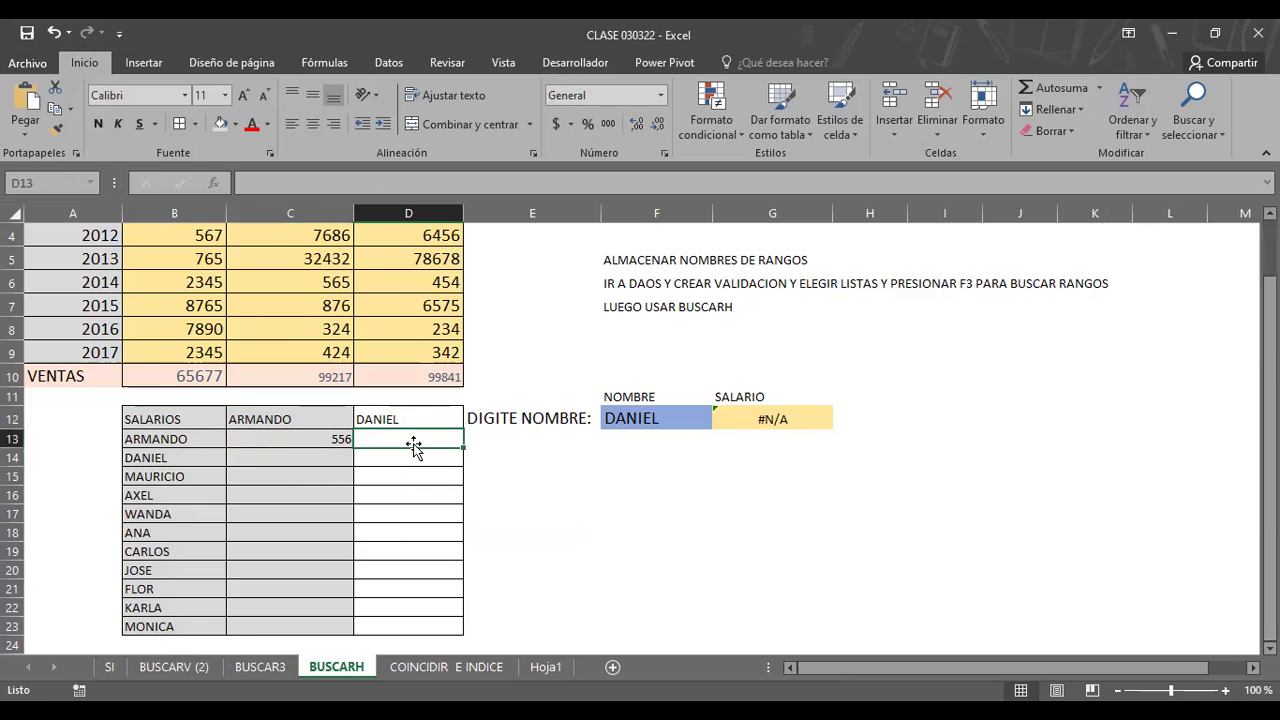
type("43")
left_click(417, 478)
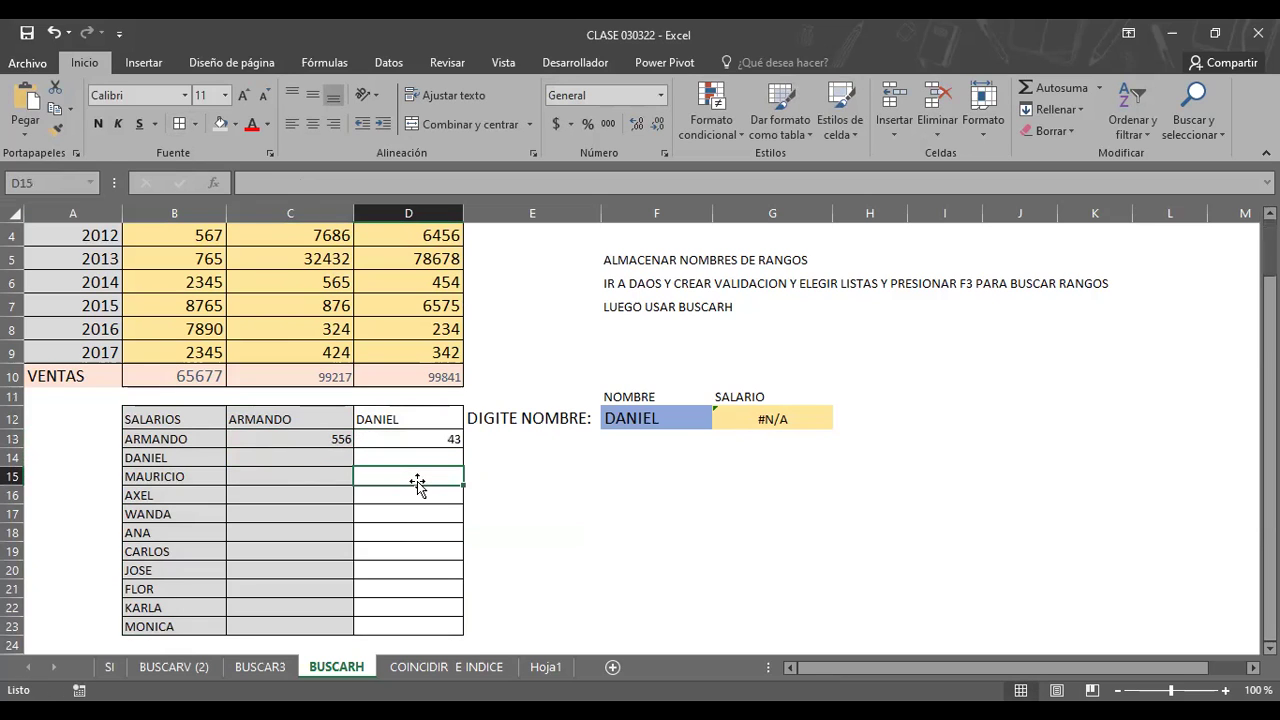
left_click(760, 417)
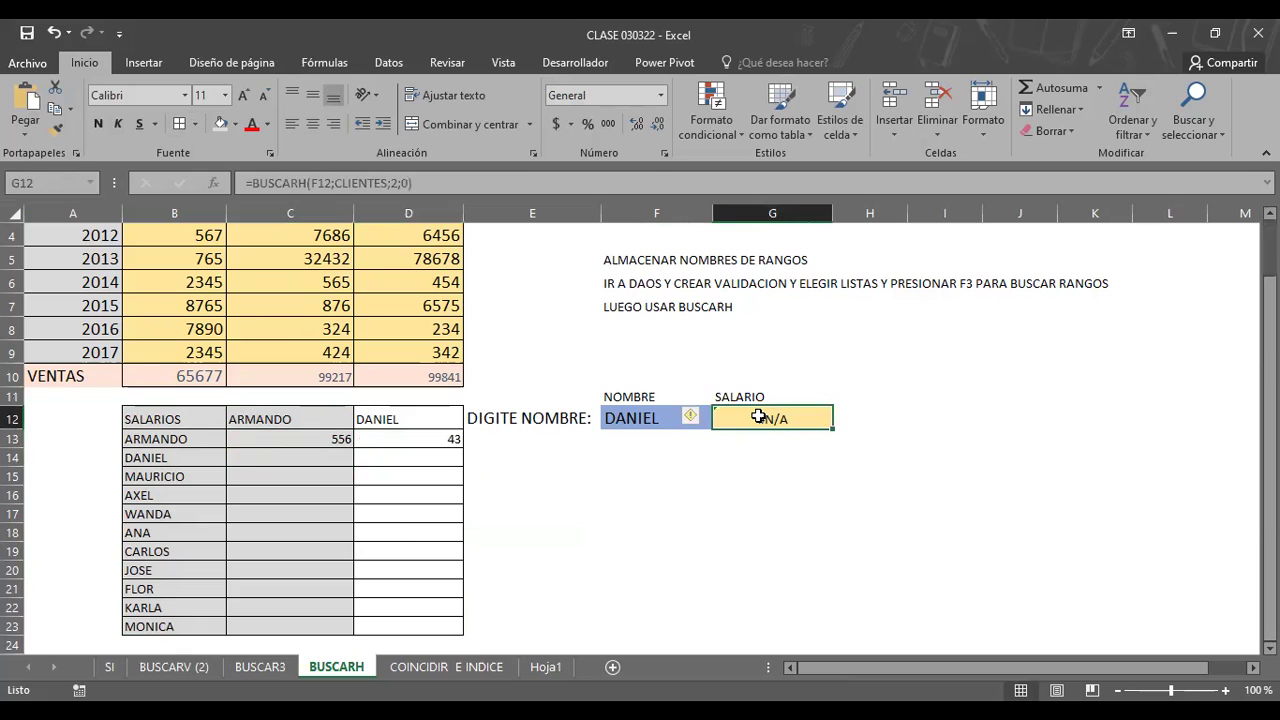
Change G12's formula to =BUSCARH(F12;CLIENTE;2;0) so it returns 43 for DANIEL
double_click(760, 417)
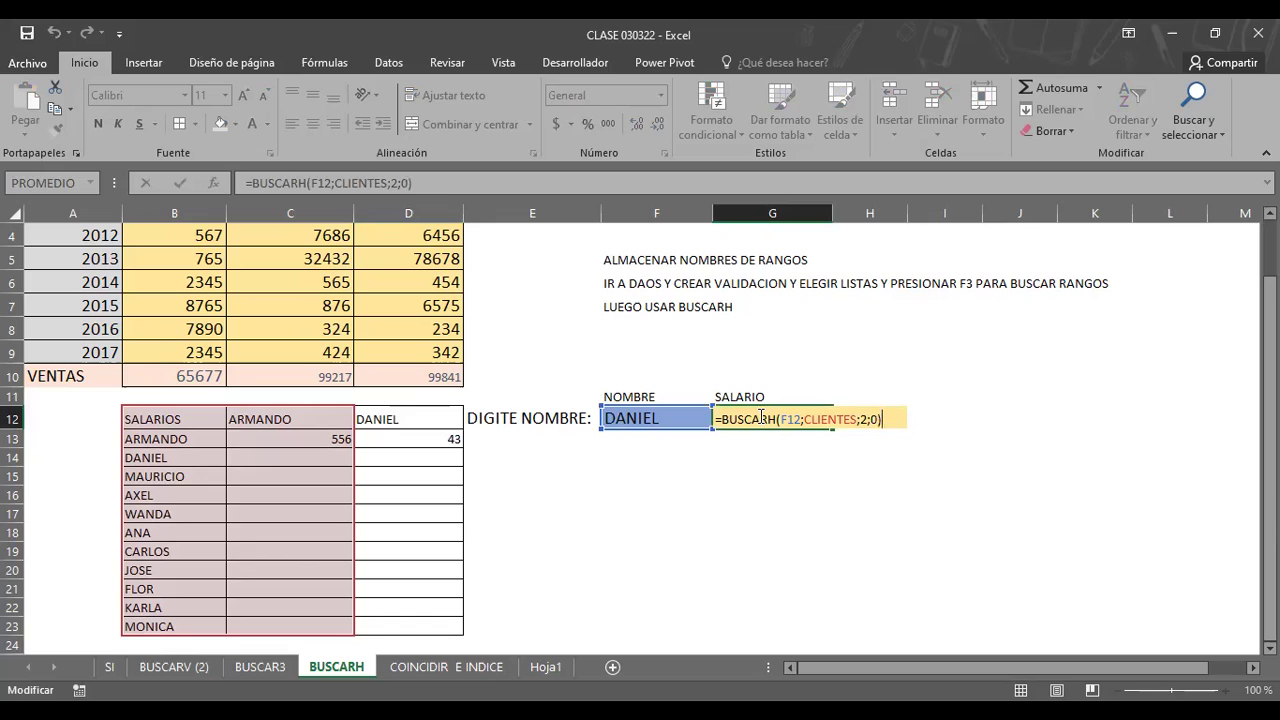
left_click(855, 417)
key("BackSpace")
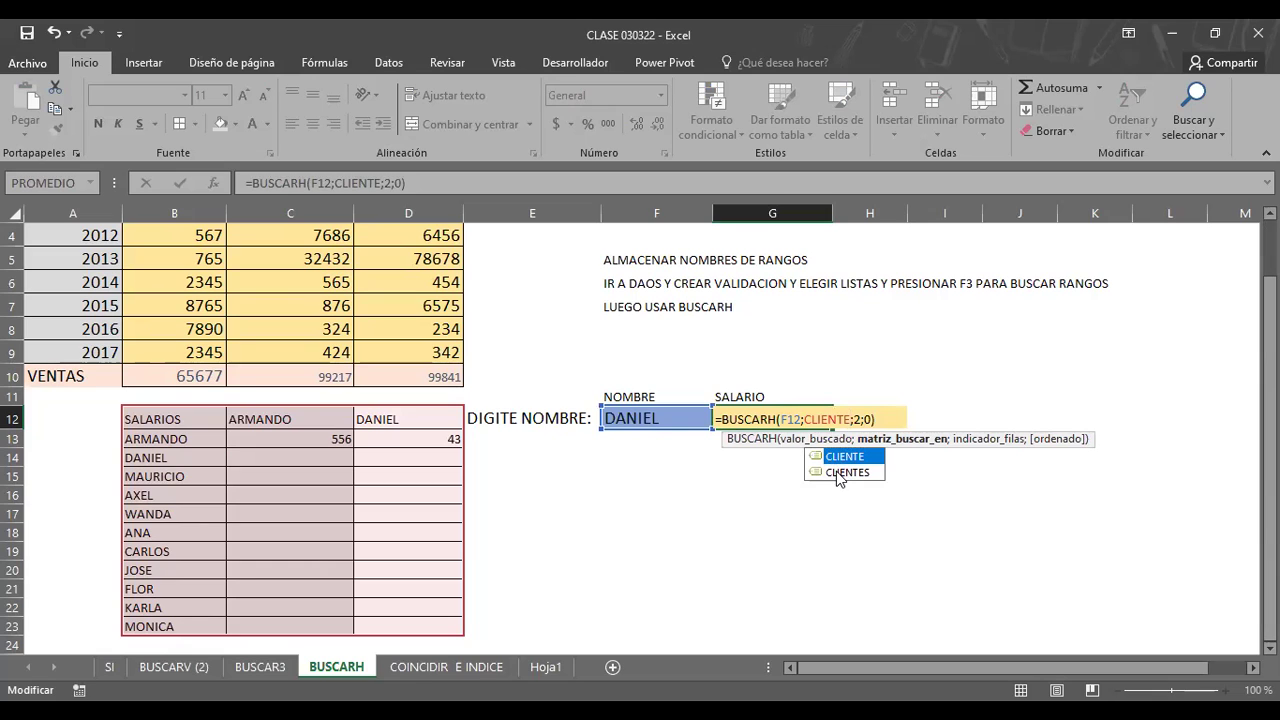
key("Return")
key("Up")
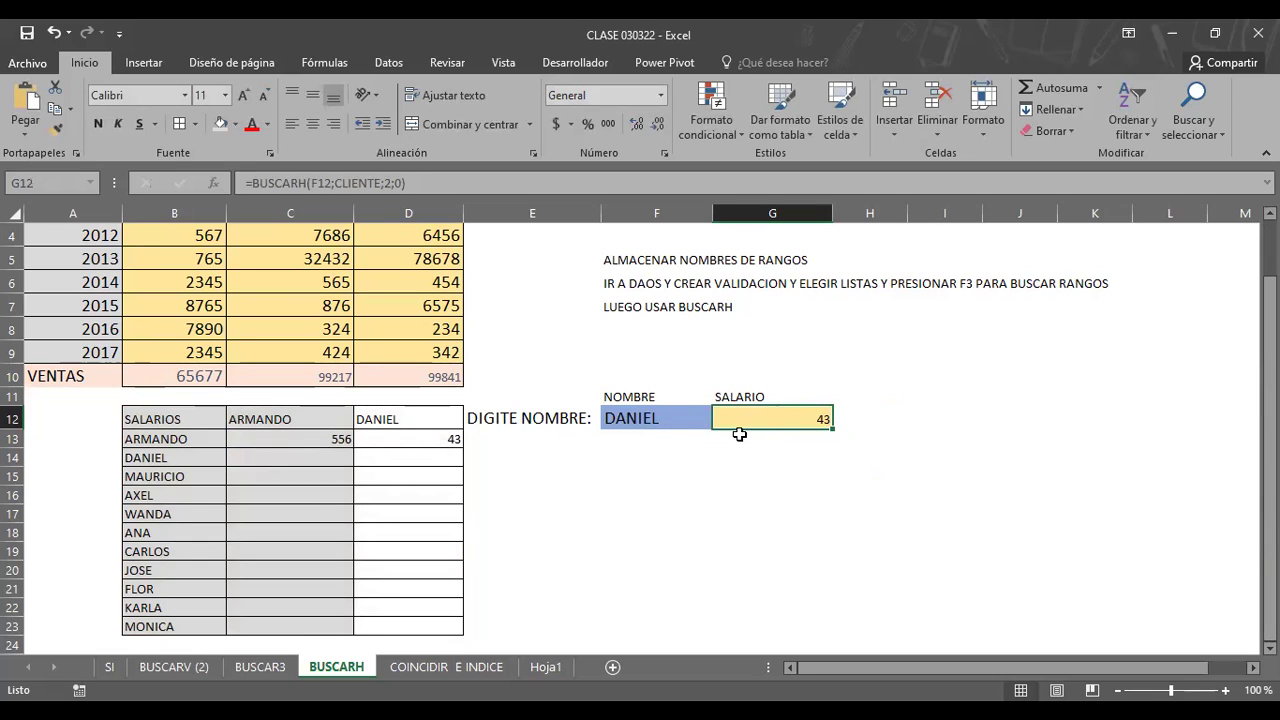
Replace the name in F12 with ARMANDO and check the G12 lookup result
left_click(634, 419)
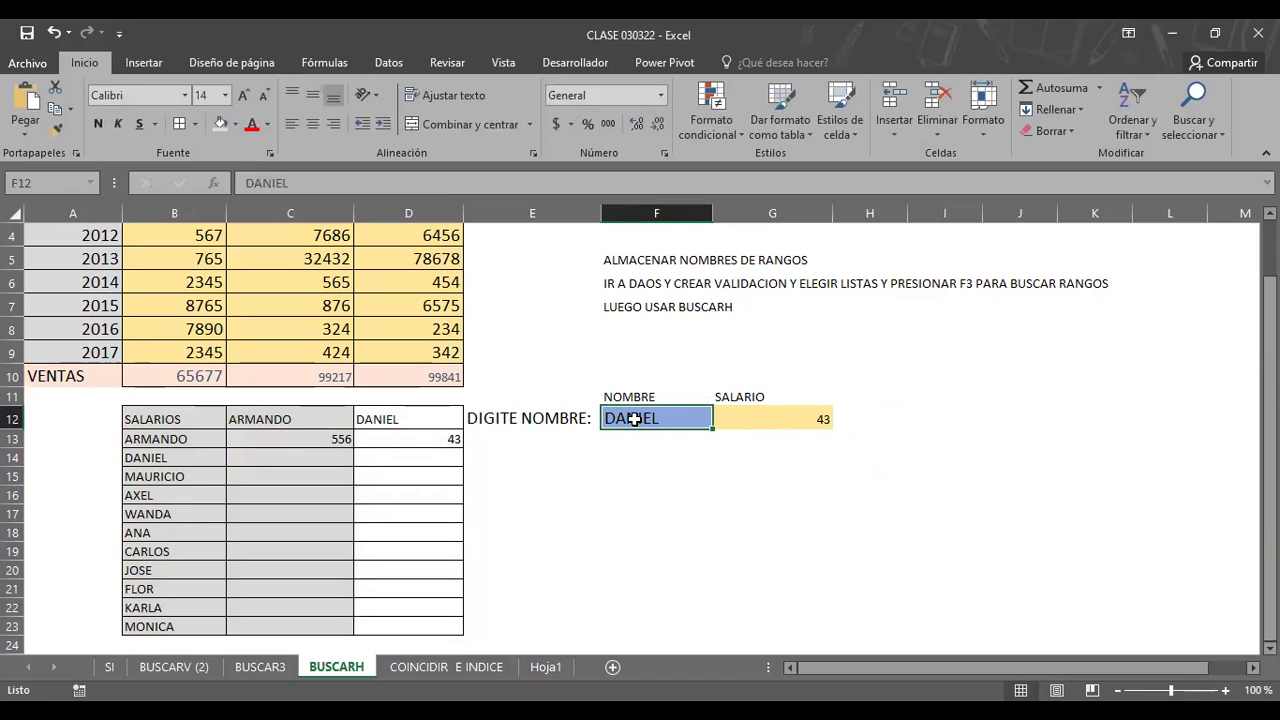
key("Delete")
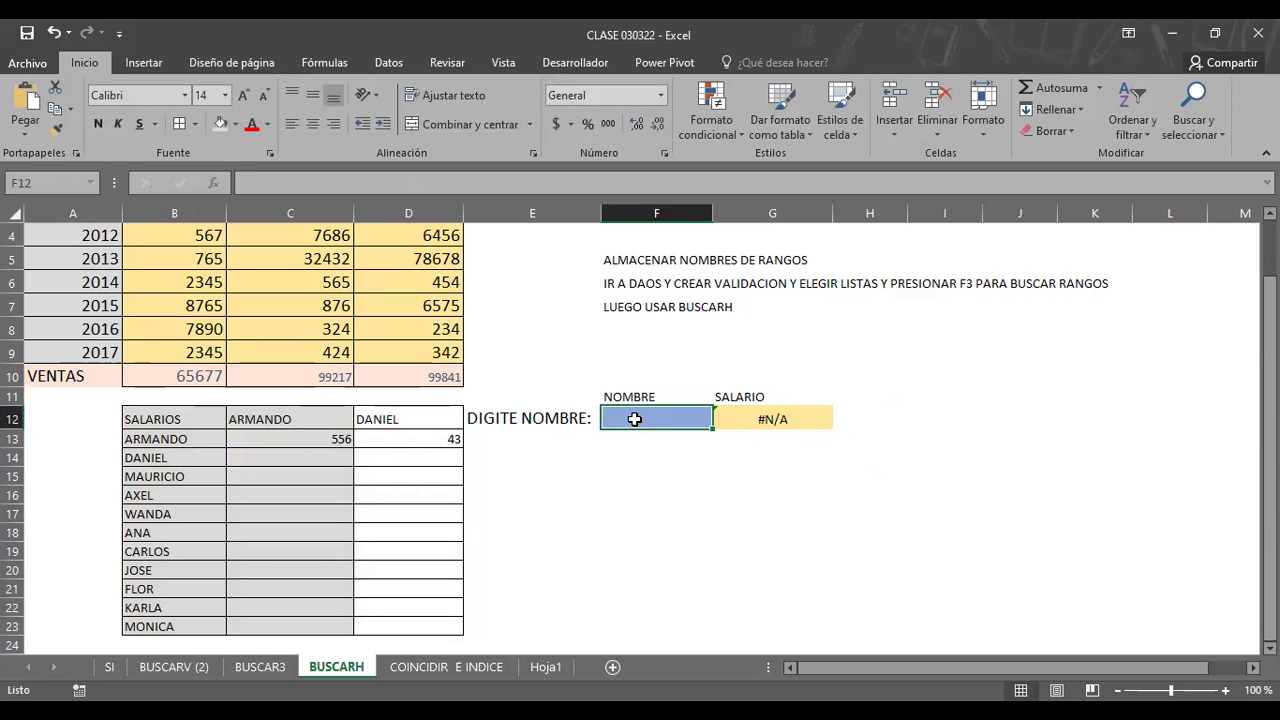
type("AR")
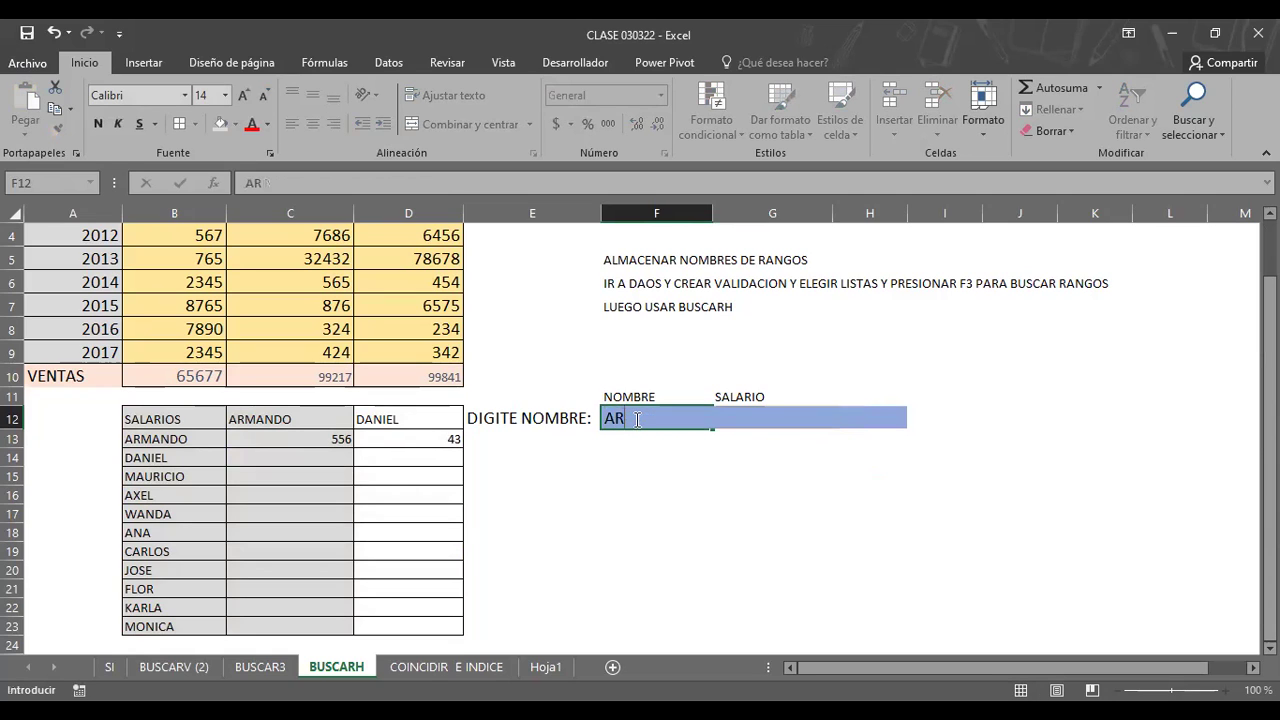
type("MANDO")
key("Return")
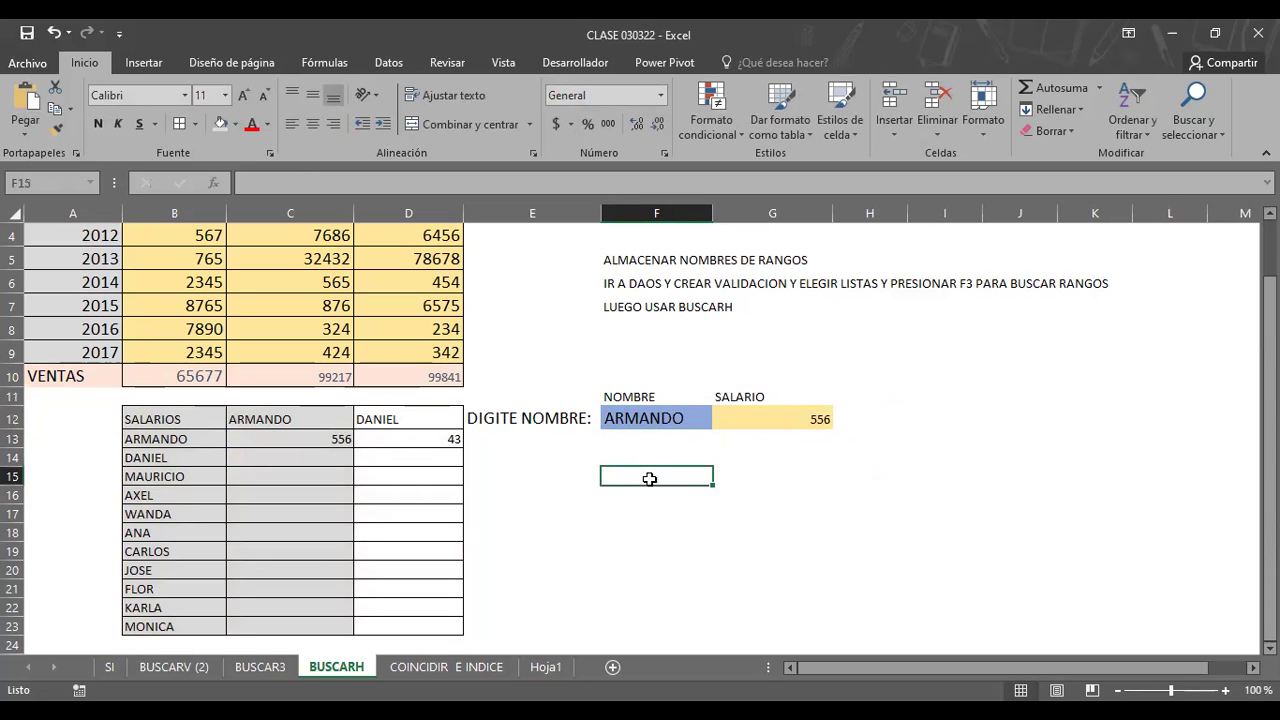
left_click(652, 422)
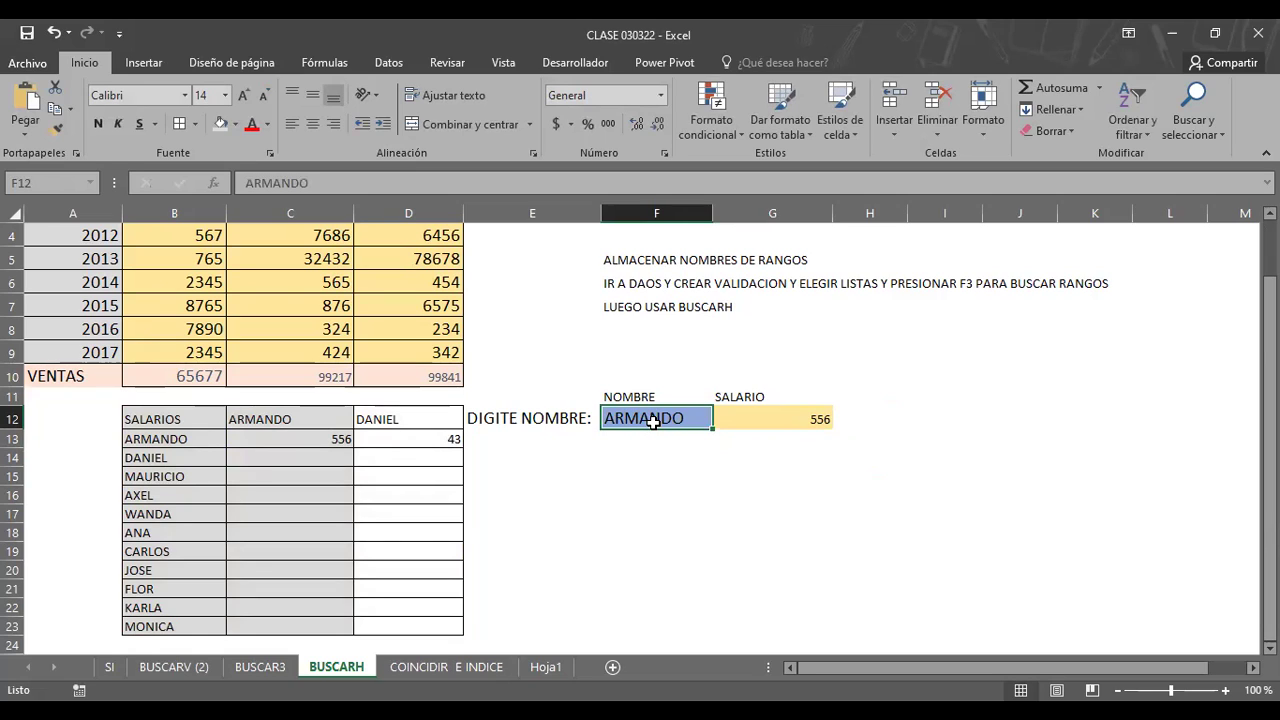
left_click(763, 419)
Empty the name cell F12 and bring up the Datos ribbon tools
left_click(750, 477)
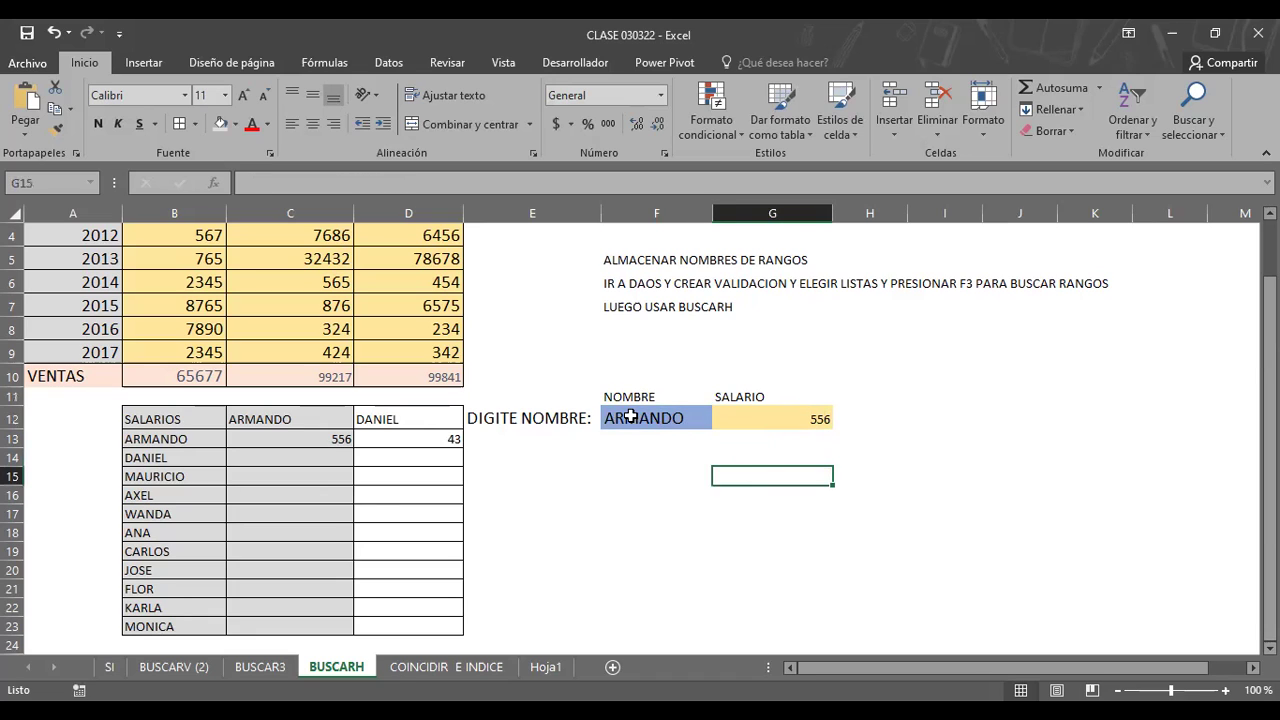
left_click(631, 417)
key("Delete")
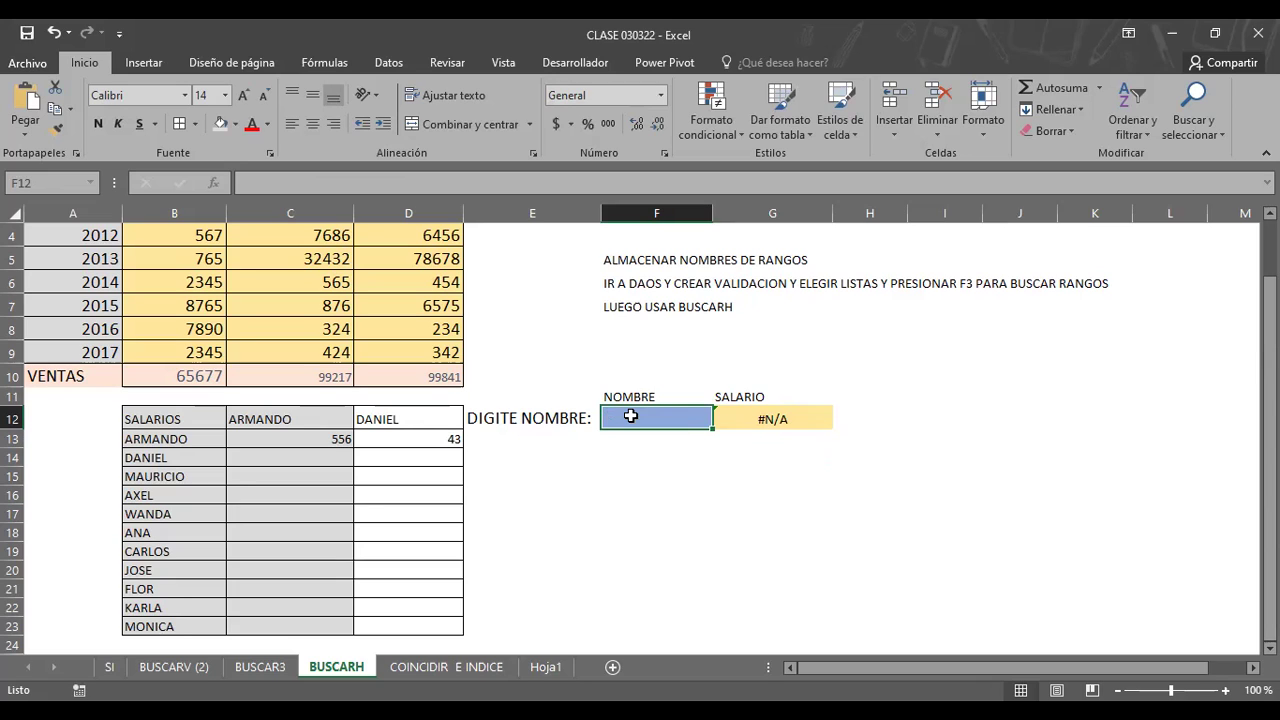
left_click(640, 470)
left_click(648, 419)
left_click(390, 64)
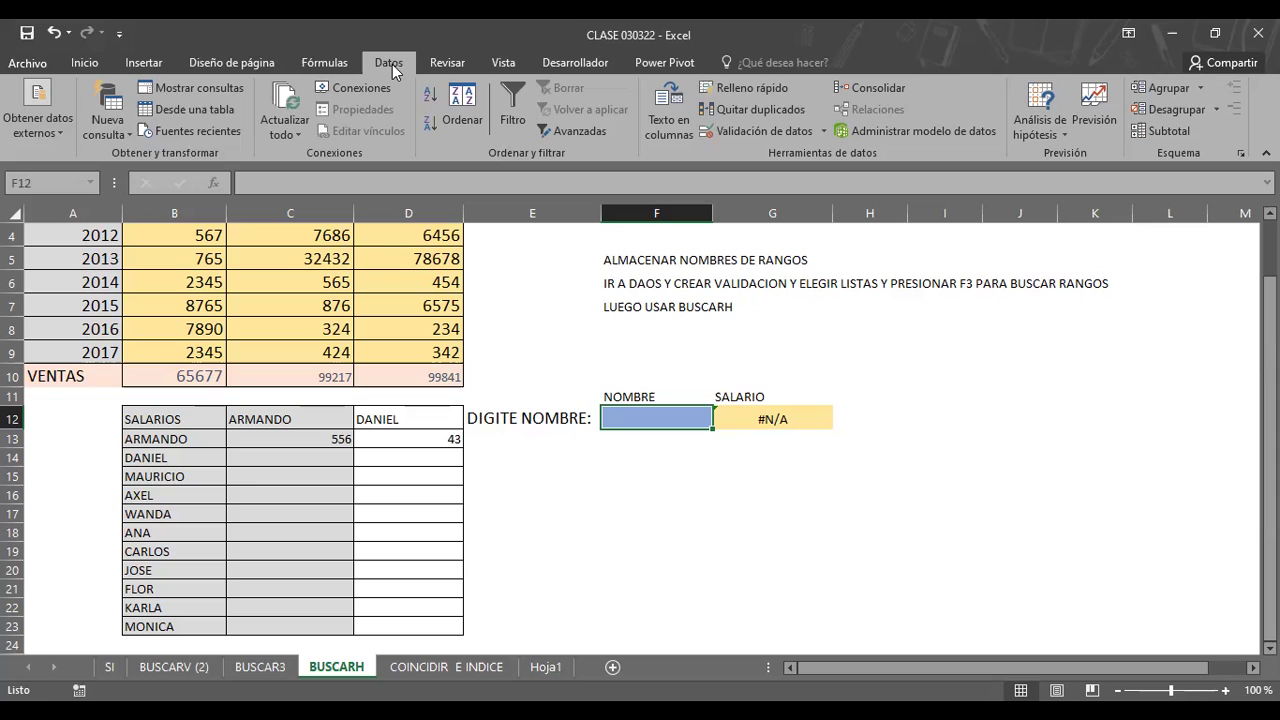
Give F12 a List data validation sourced from the names in =$C$12:$D$12
left_click(823, 133)
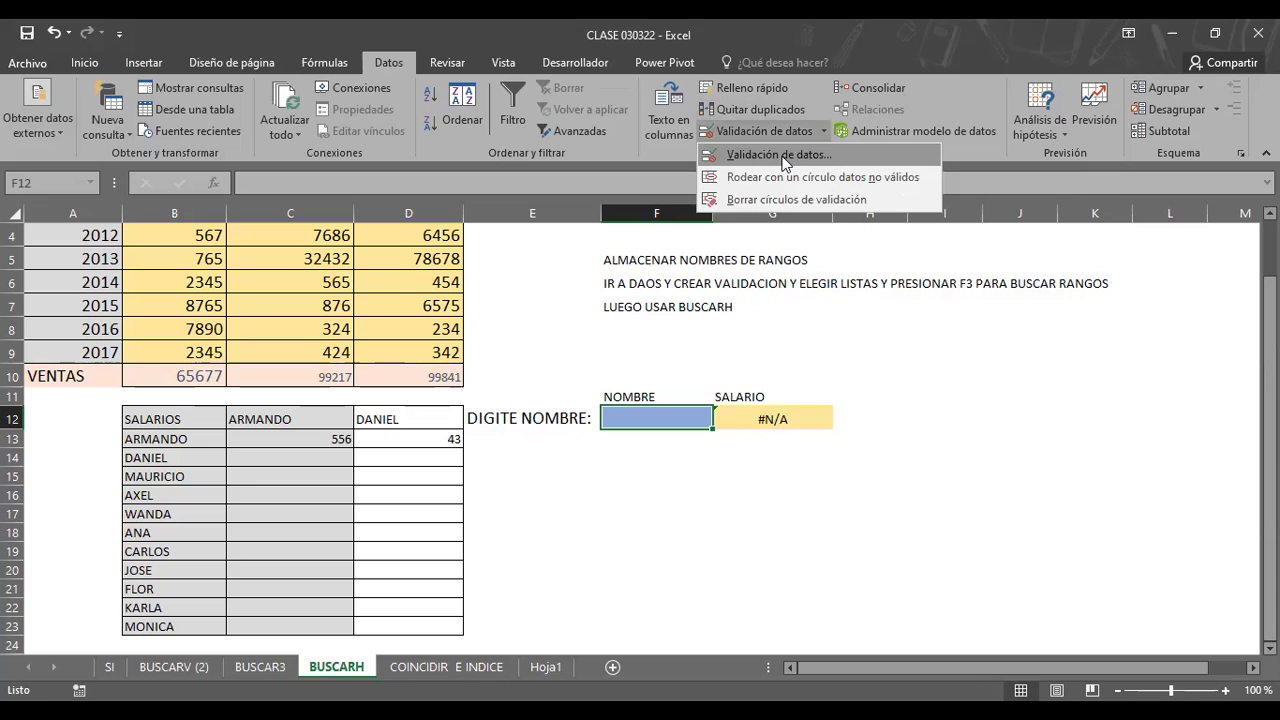
left_click(785, 157)
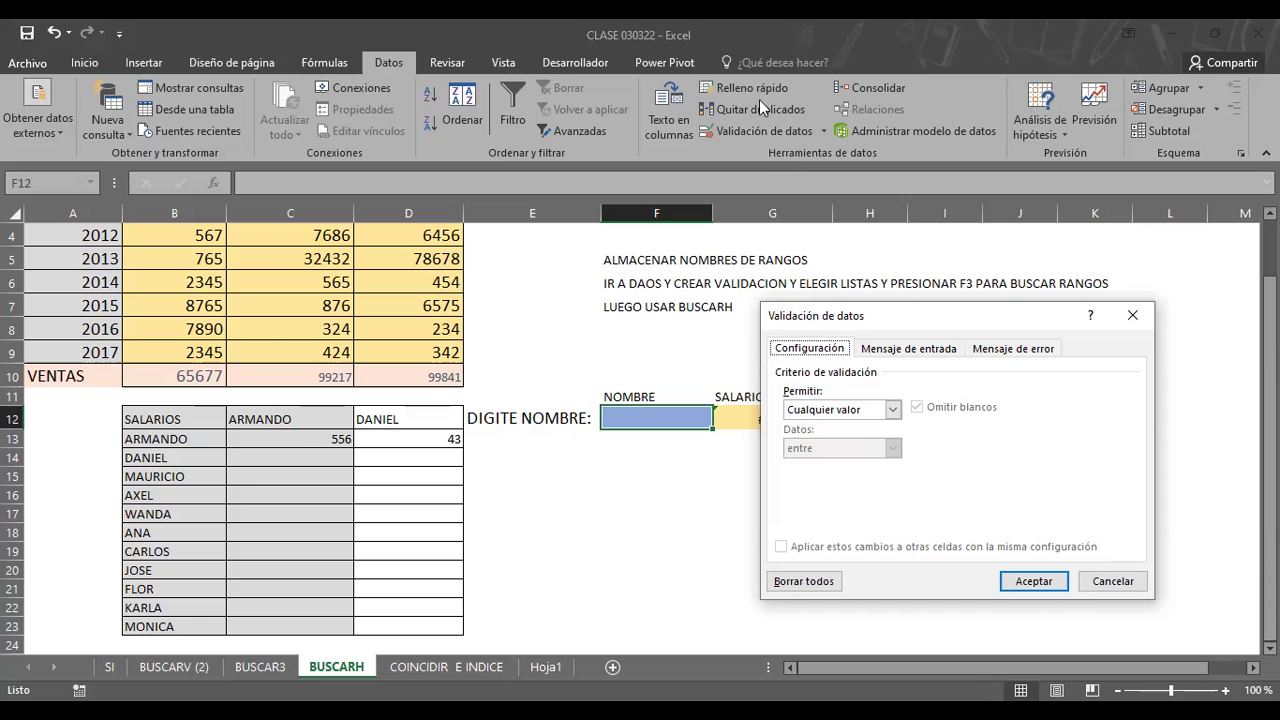
left_click(893, 410)
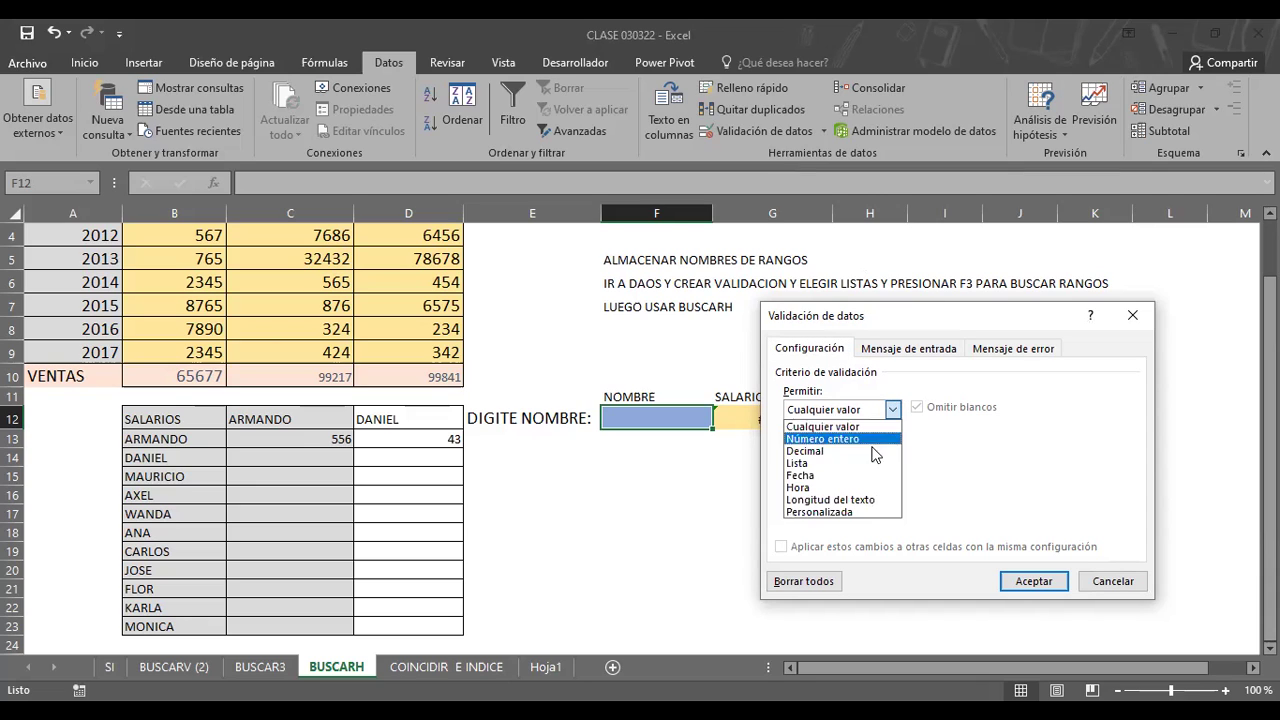
left_click(818, 465)
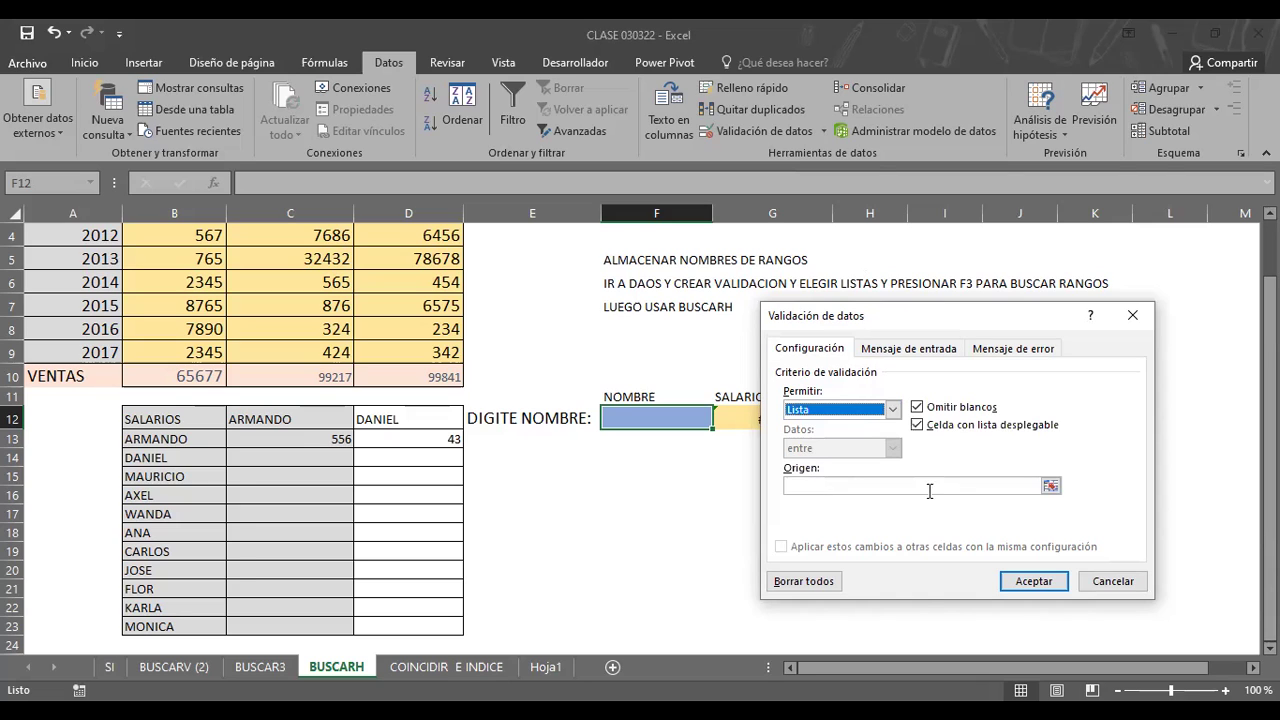
left_click(1050, 485)
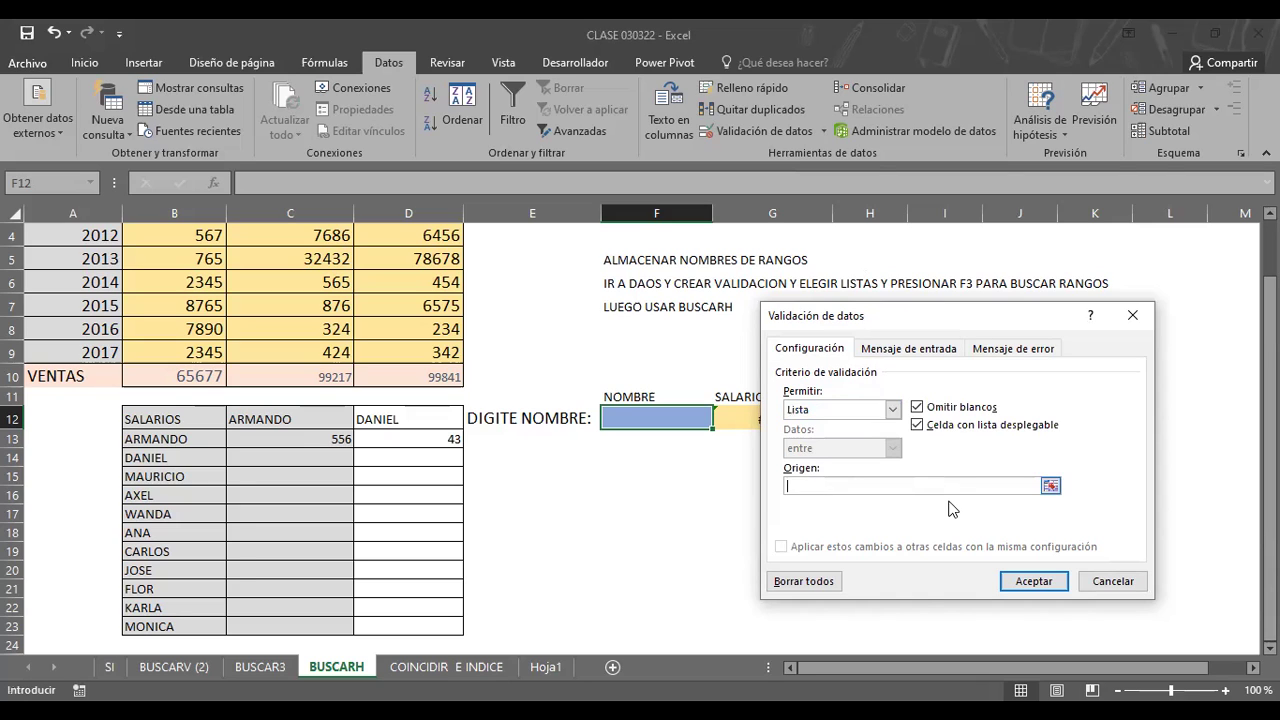
left_click_drag(252, 419, 395, 419)
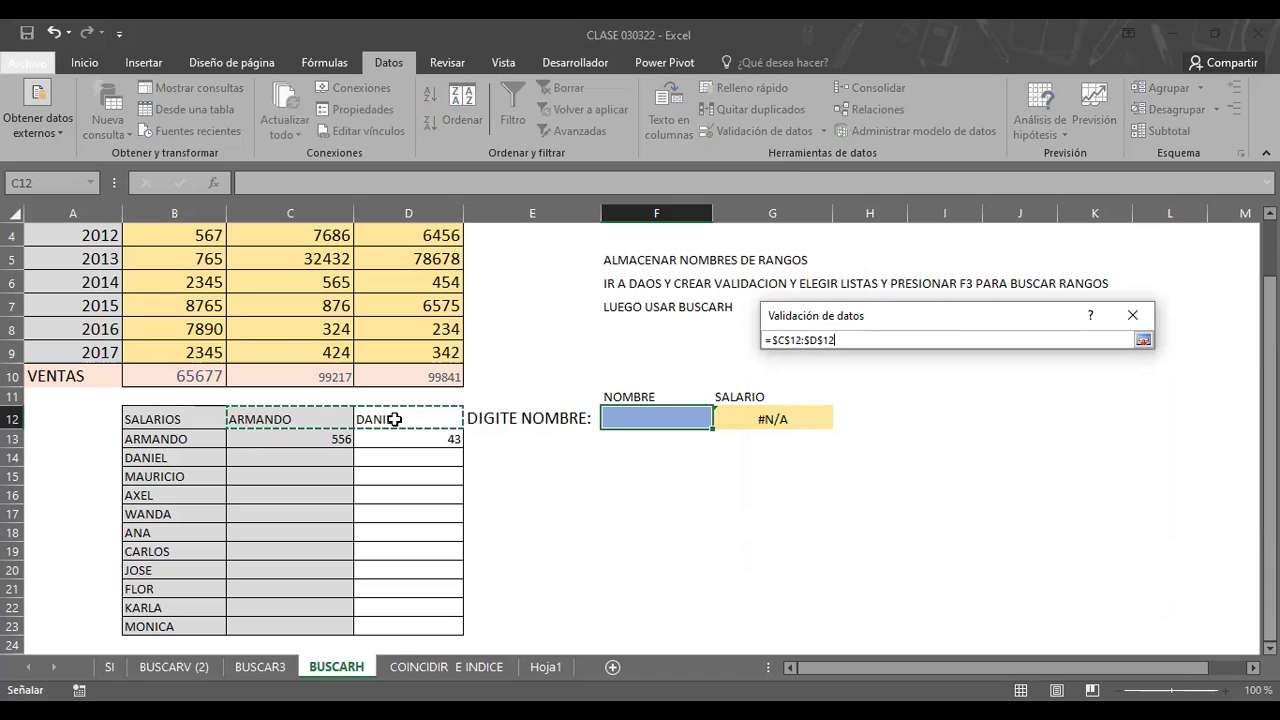
key("Return")
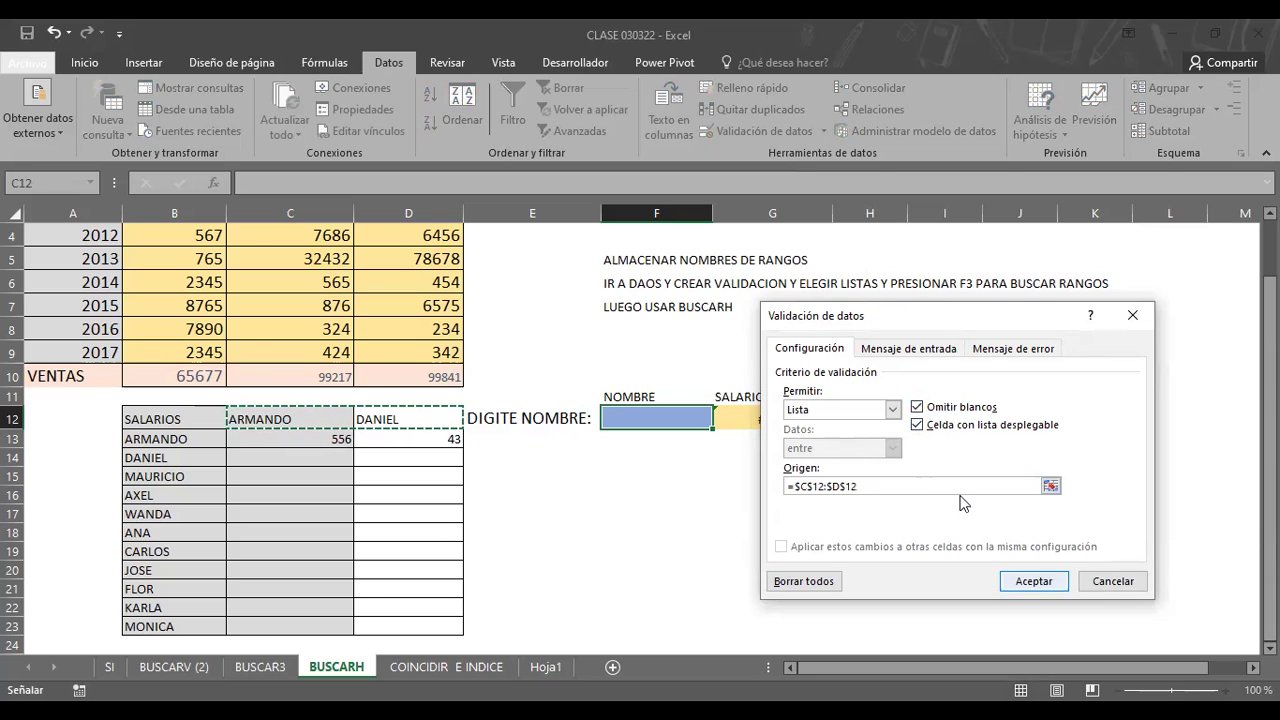
key("Return")
Pick ARMANDO, then DANIEL from F12's dropdown and confirm G12 returns 43
left_click(620, 494)
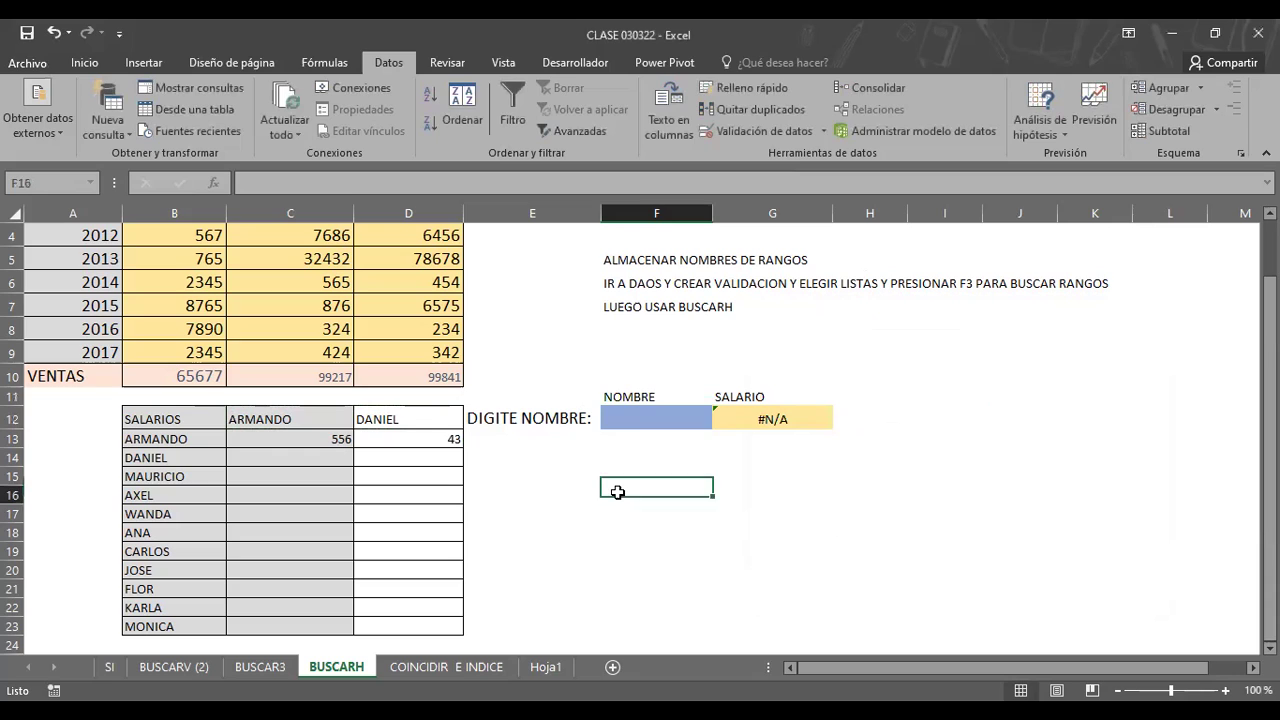
left_click(668, 413)
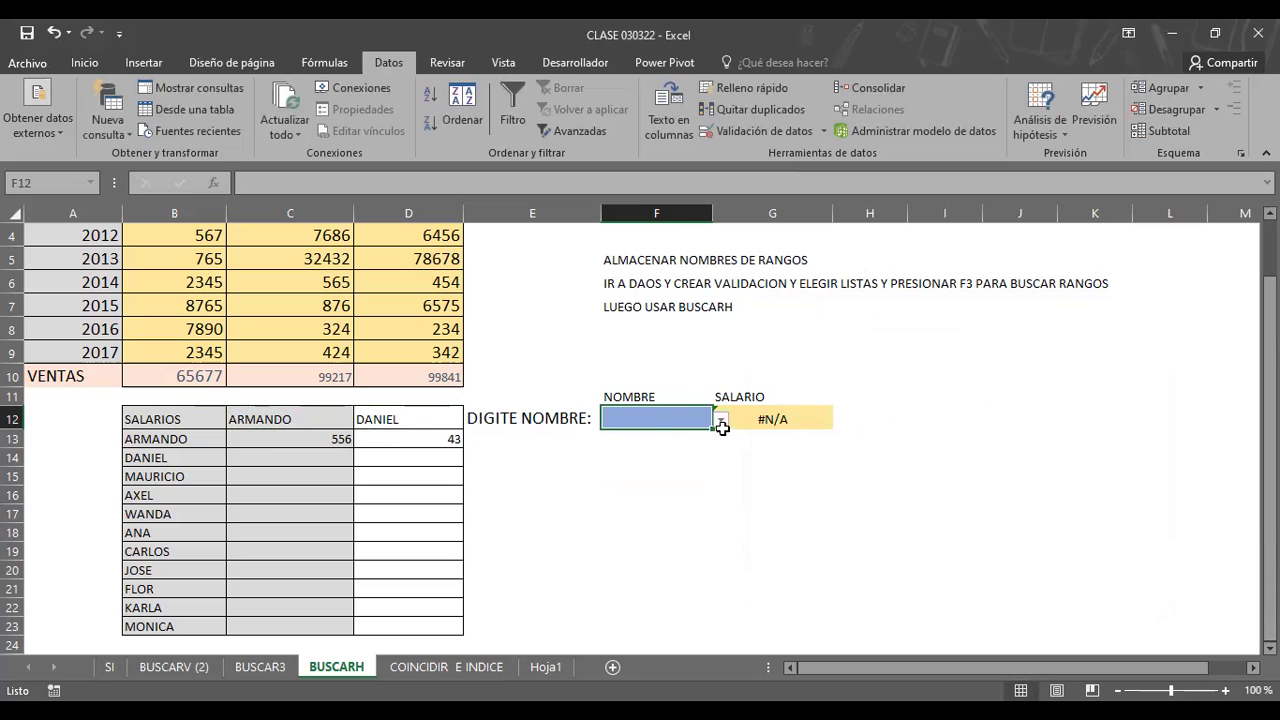
left_click(721, 421)
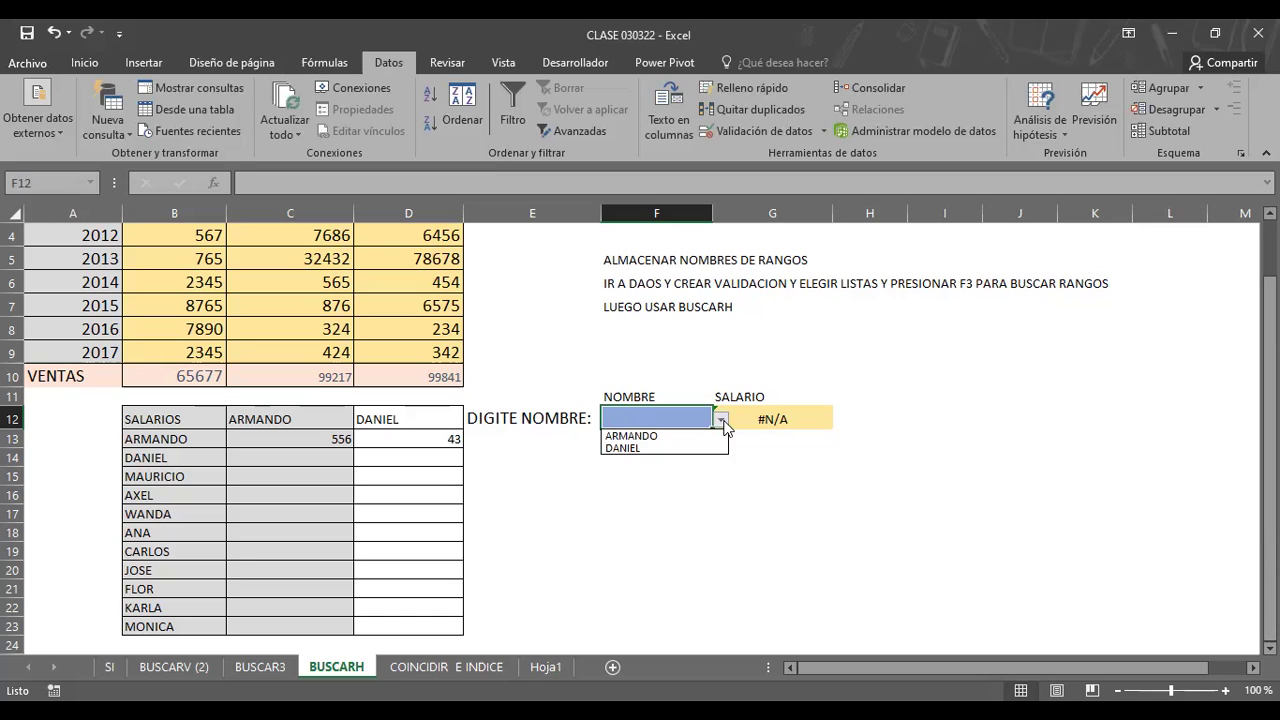
left_click(667, 436)
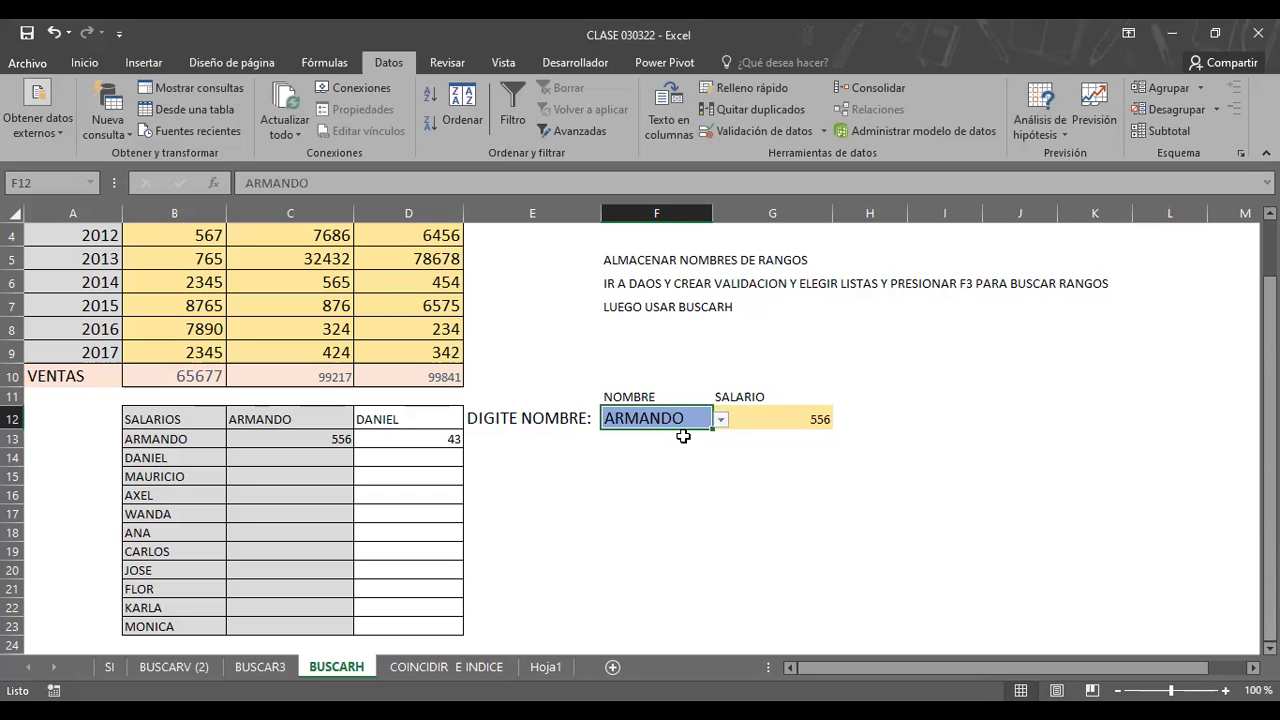
left_click(719, 420)
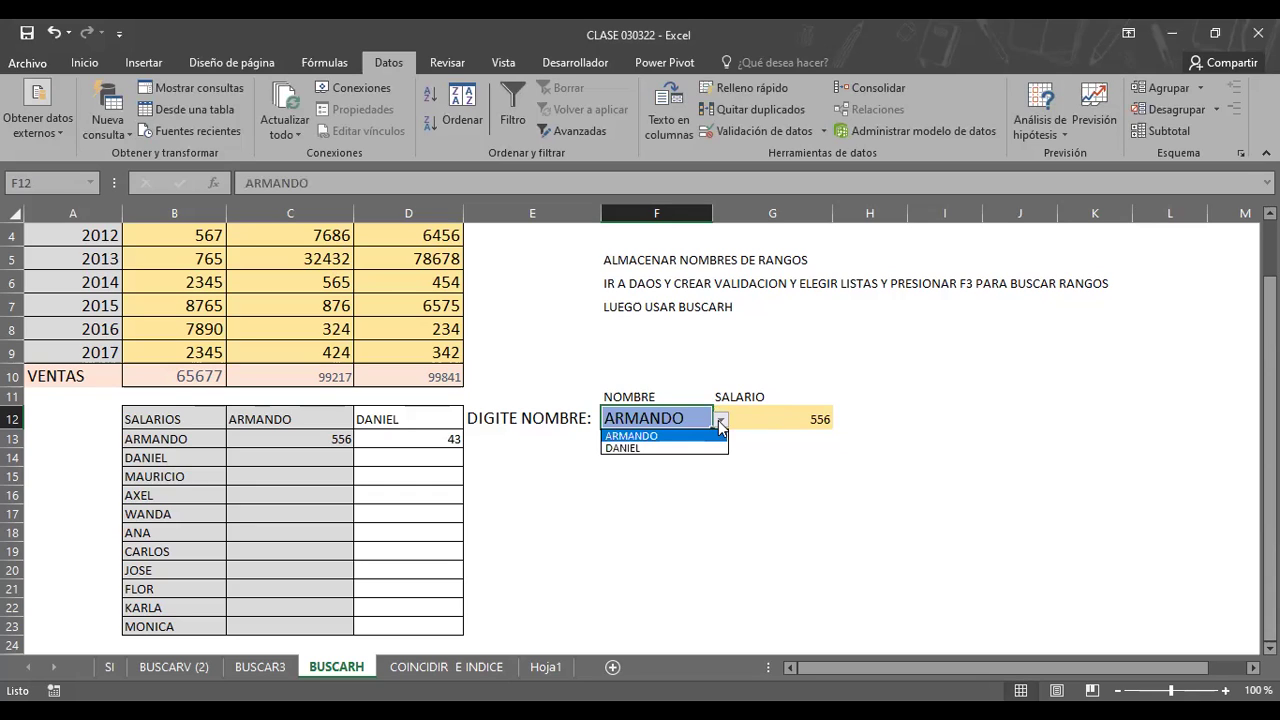
left_click(656, 448)
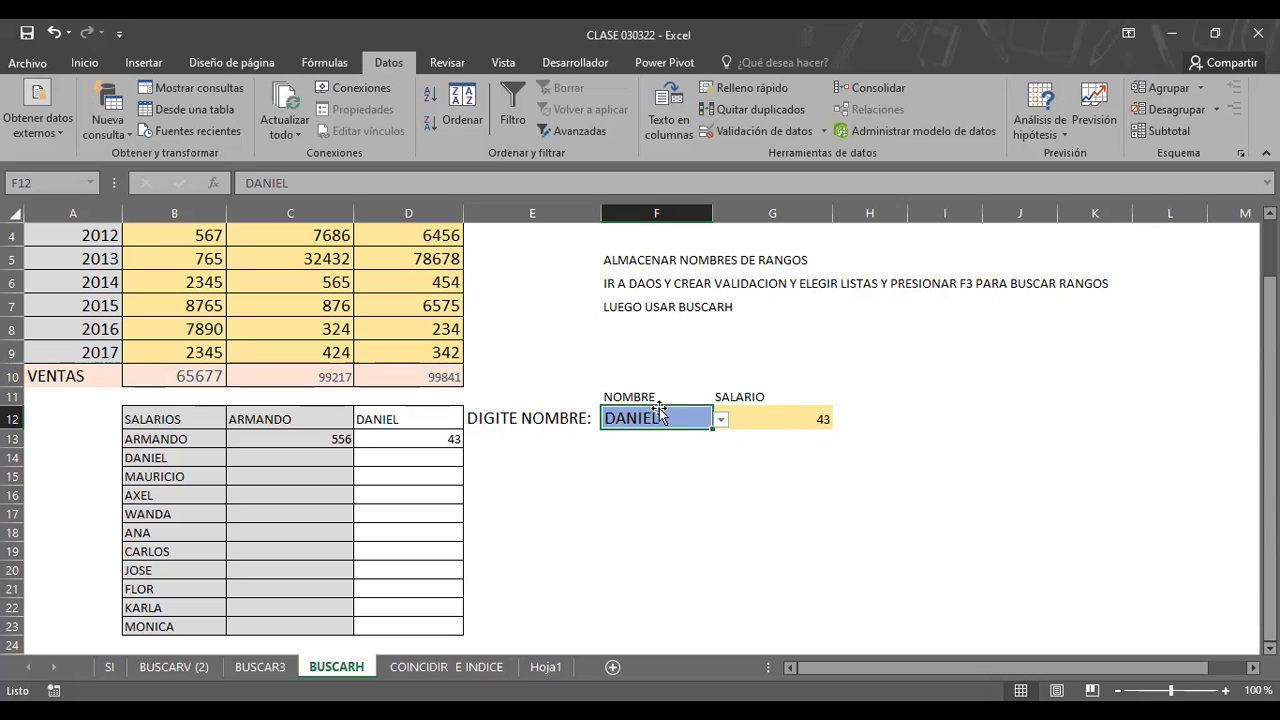
left_click(790, 423)
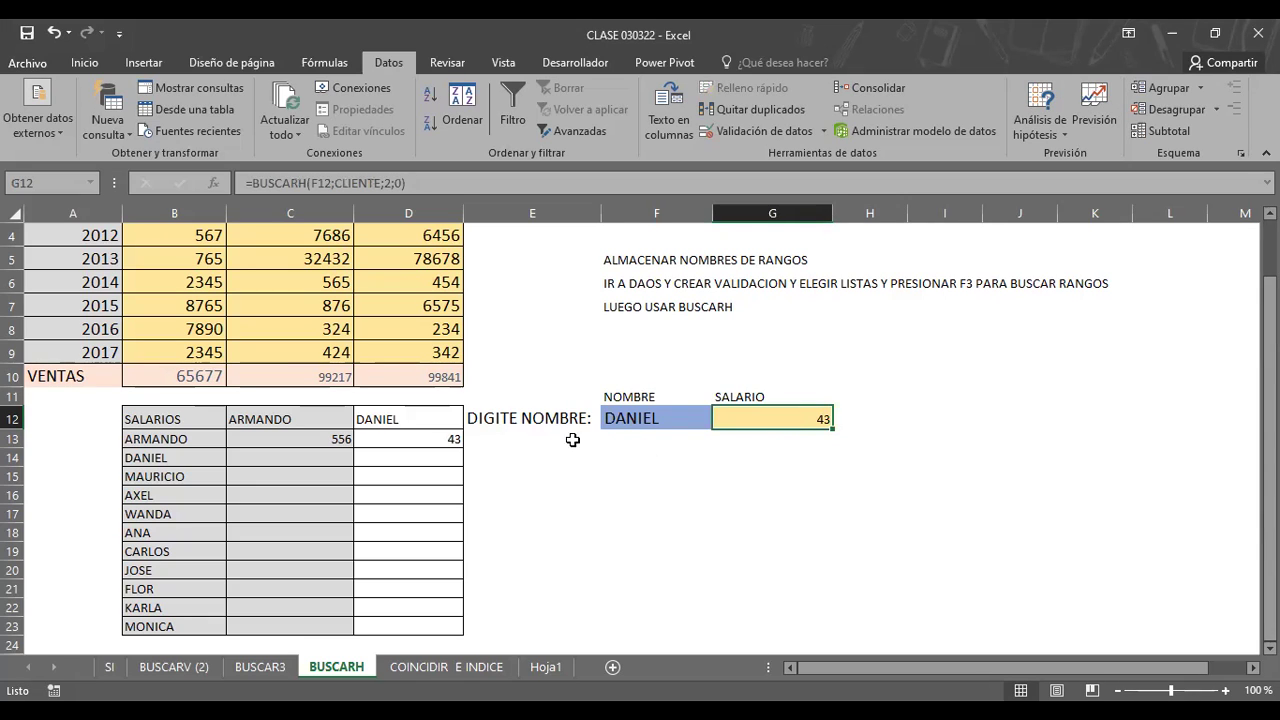
left_click(518, 460)
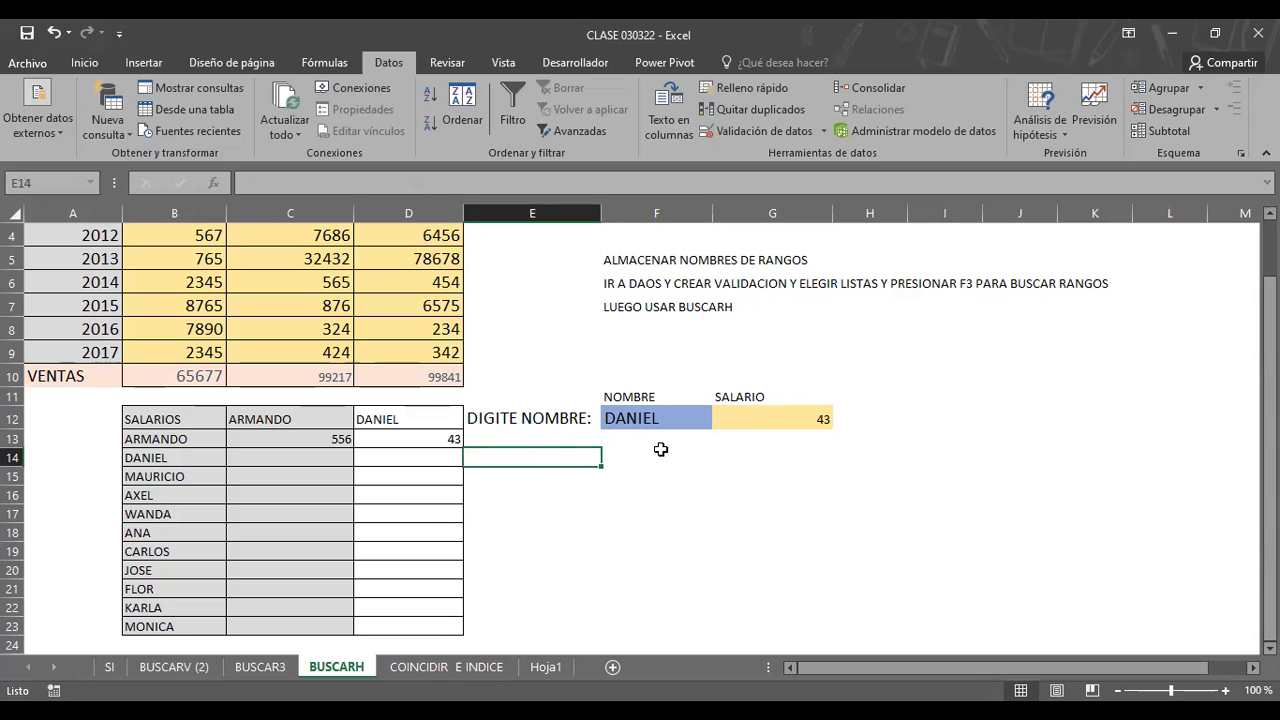
left_click(762, 417)
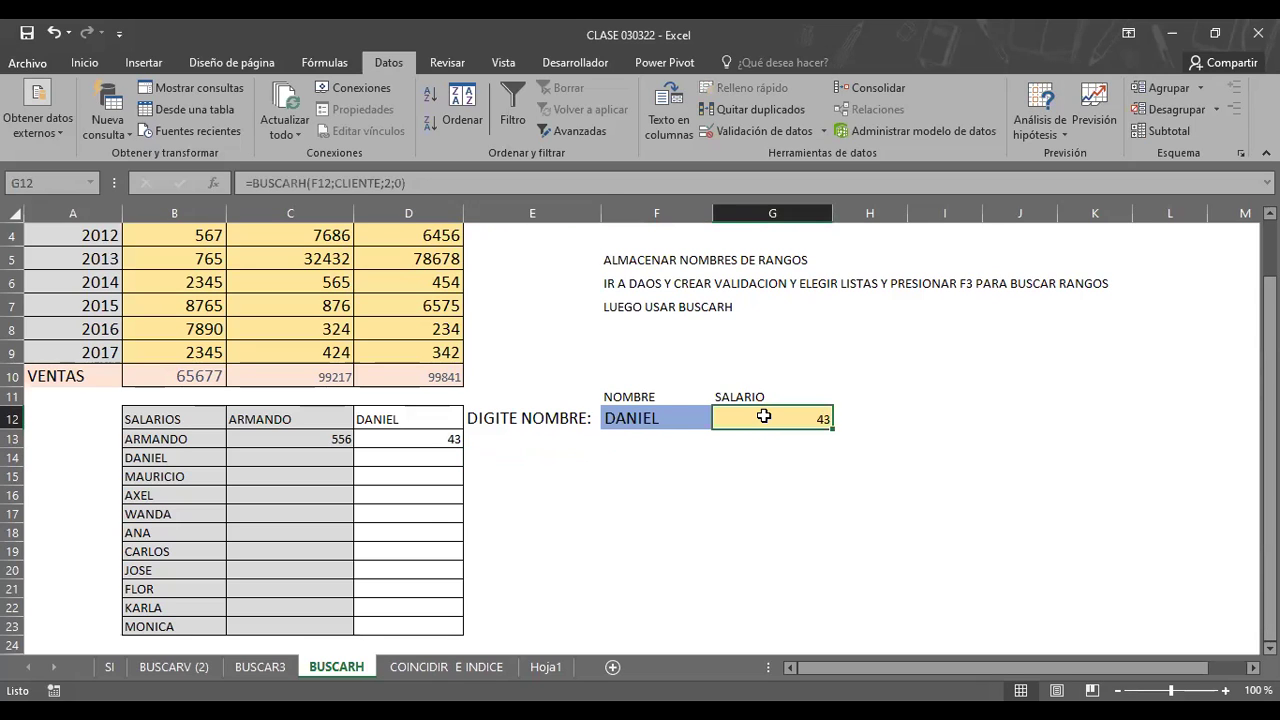
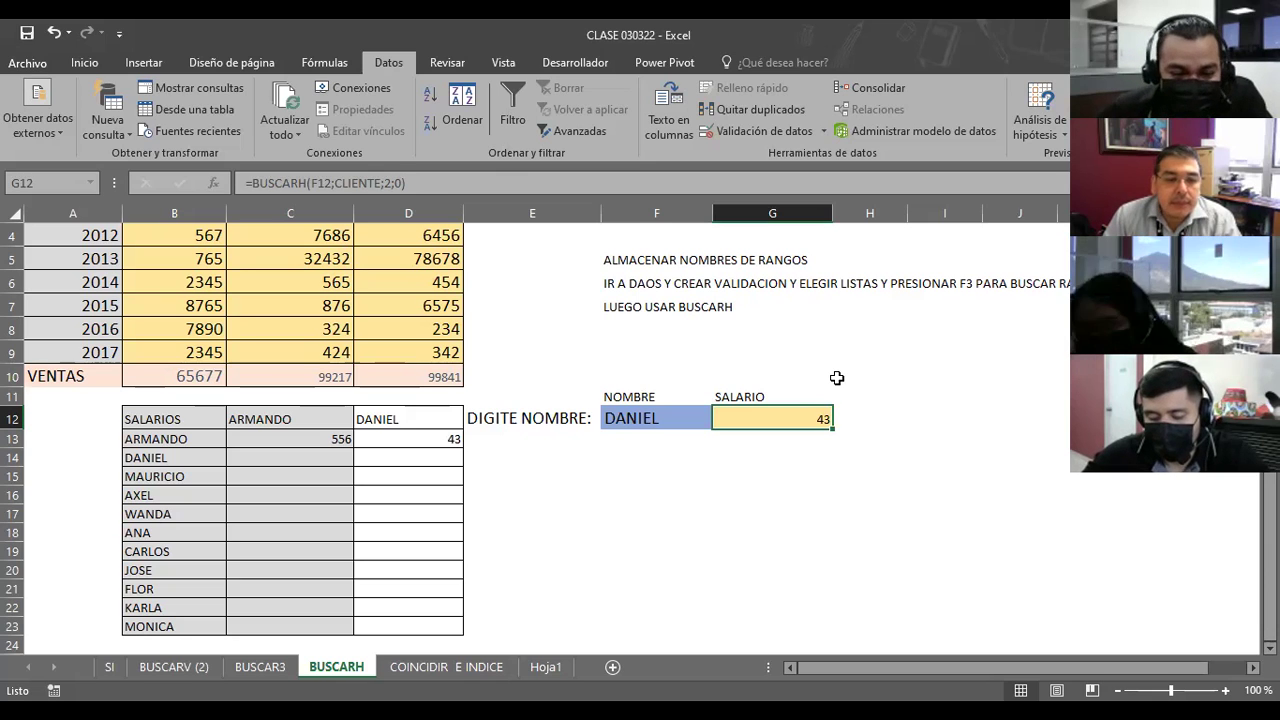
Review the G3 lookup formula against the F3 month choice and the table's month headers
left_click(621, 454)
left_click(526, 455)
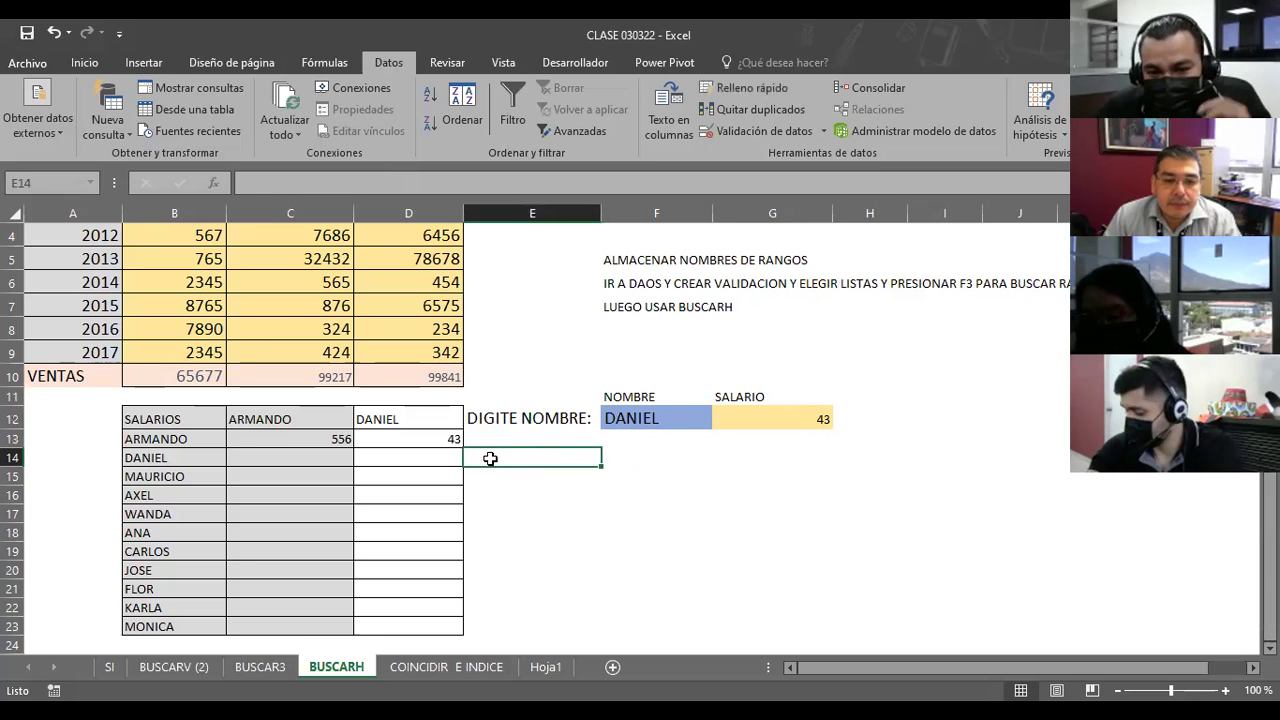
left_click(698, 534)
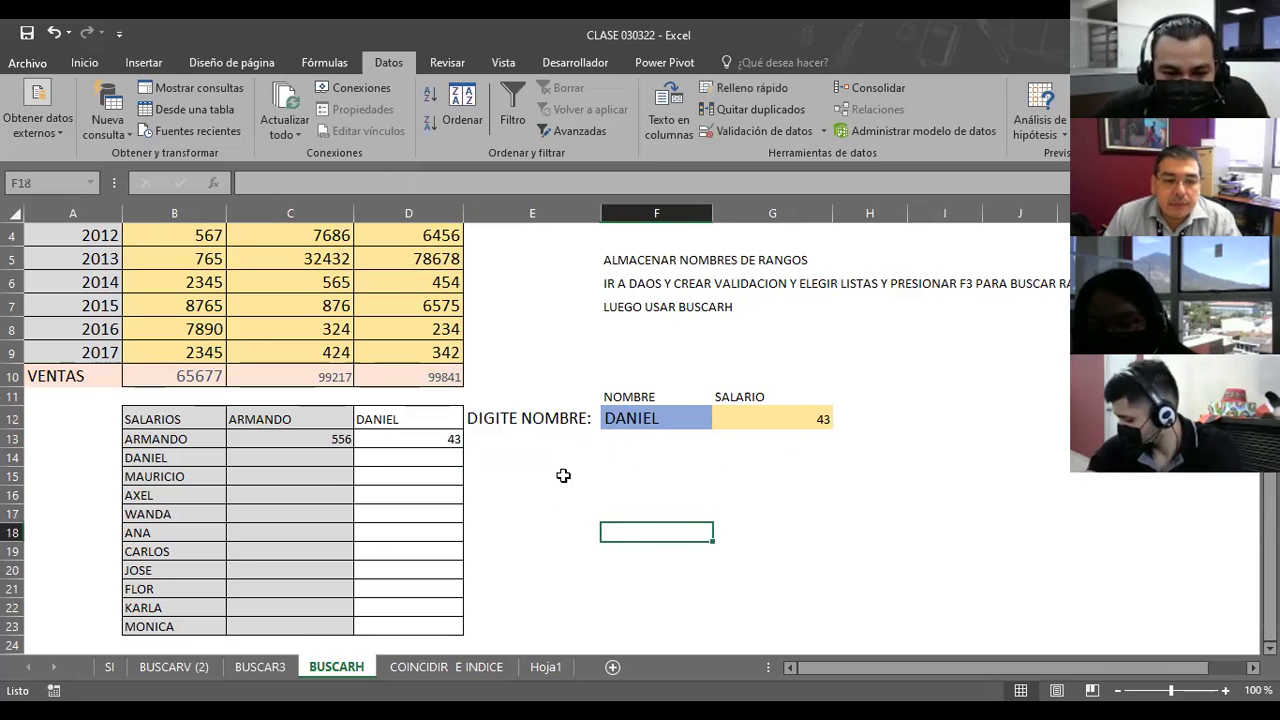
scroll(537, 358, "up", 1)
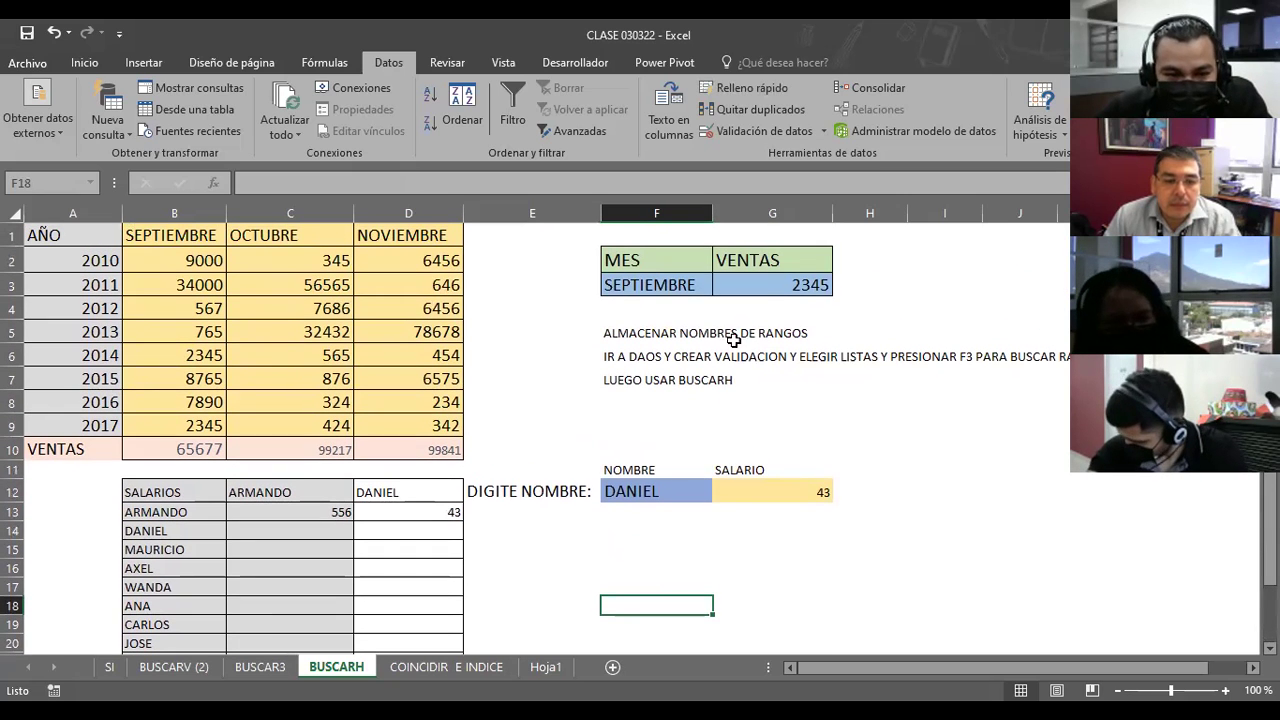
left_click(792, 288)
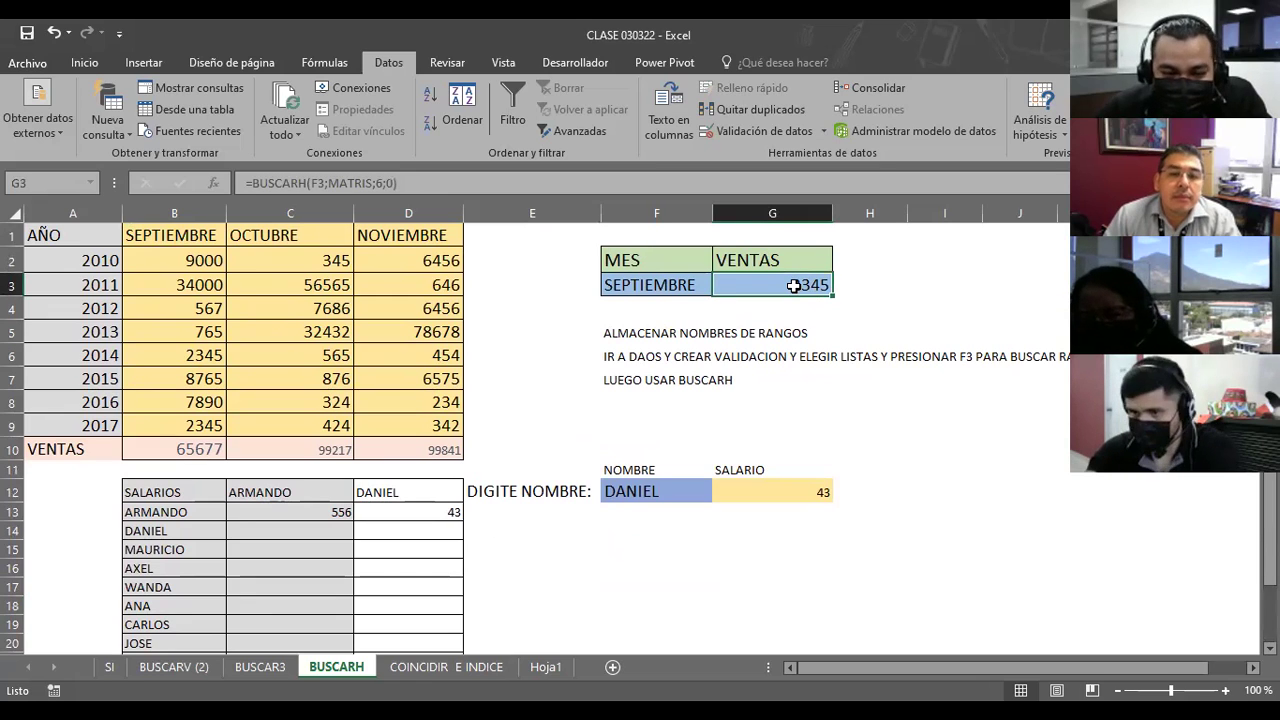
left_click(680, 286)
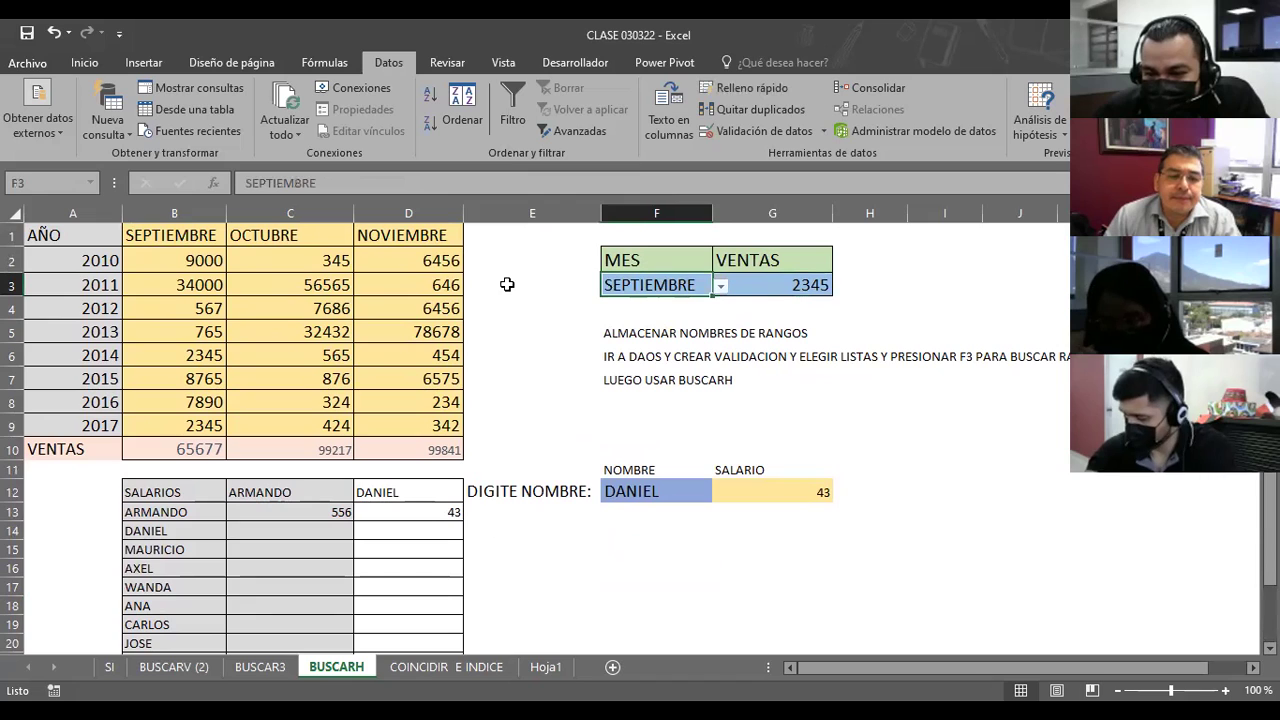
left_click(156, 256)
left_click(244, 230)
left_click(392, 234)
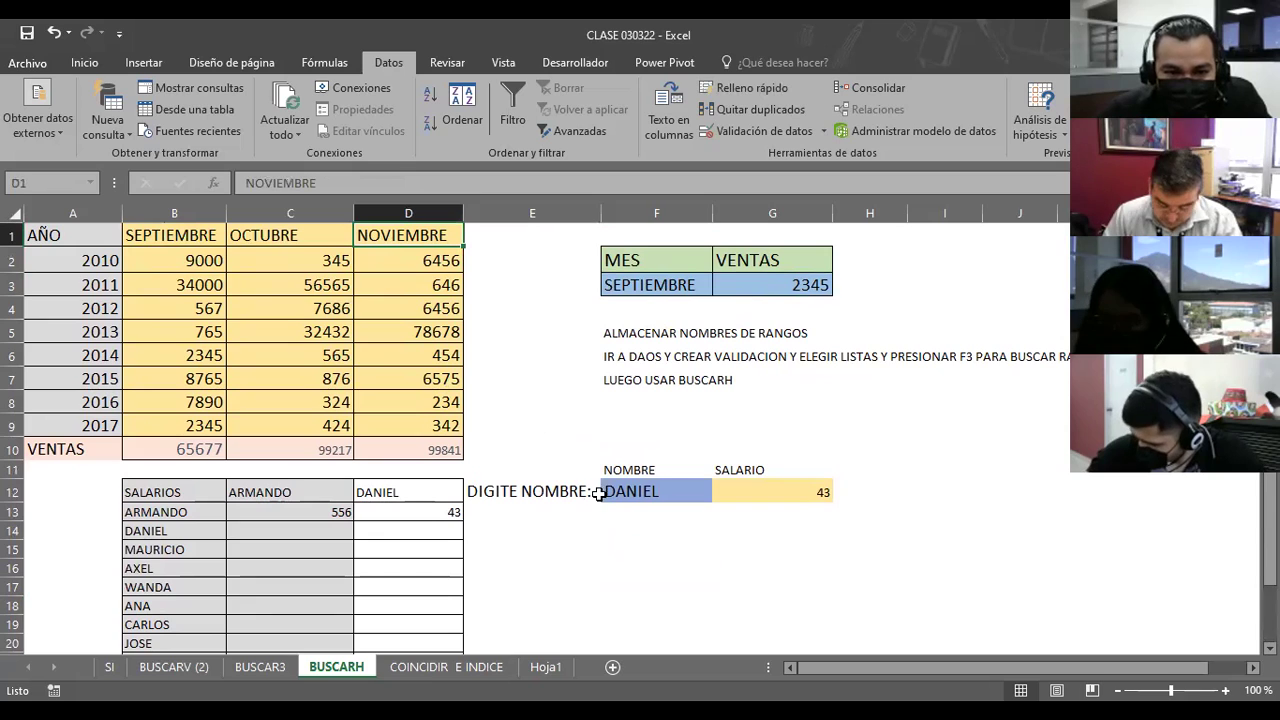
left_click(769, 294)
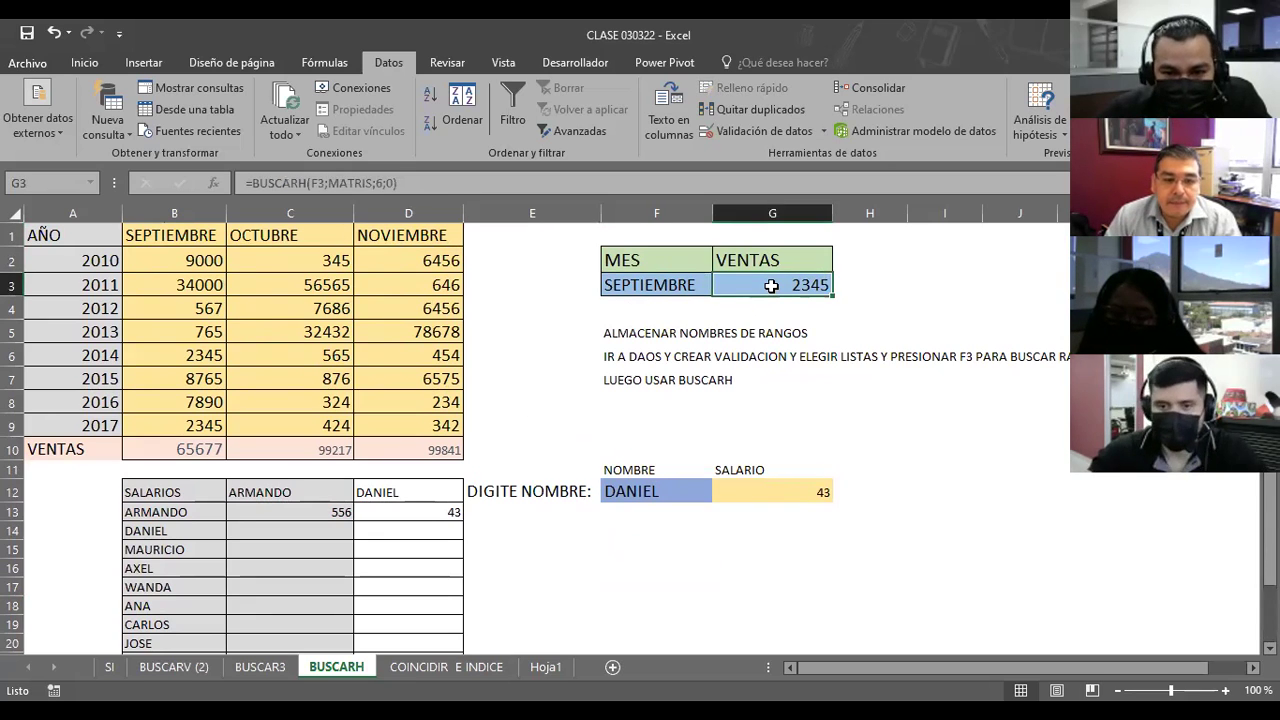
Change the row index in G3 from 6 to 4: =BUSCARH(F3;MATRIS;4;0)
left_click(383, 184)
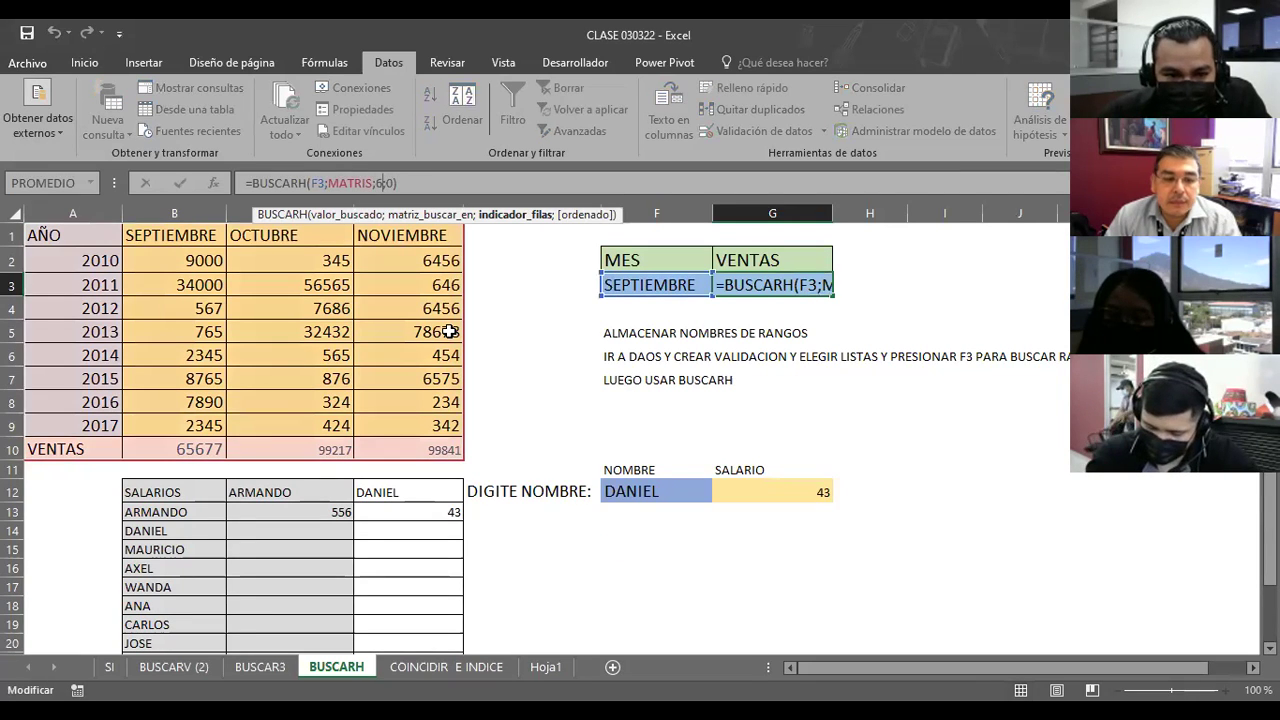
key("BackSpace")
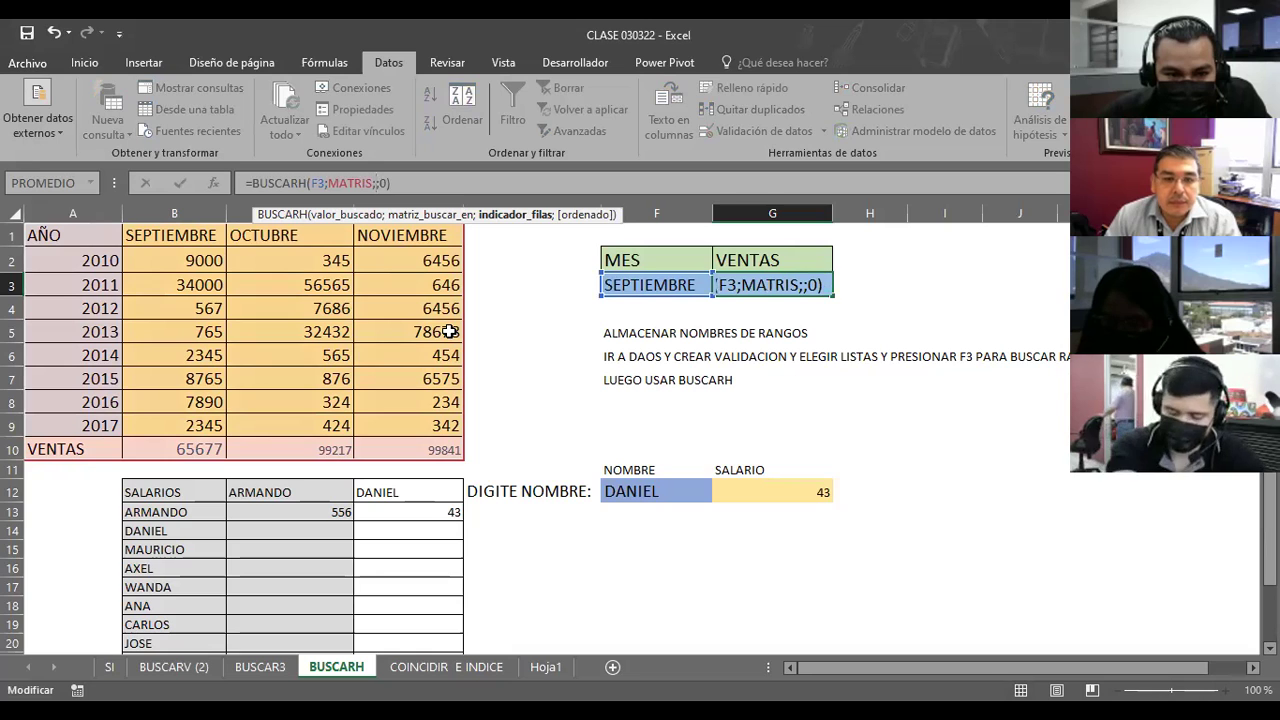
type("4")
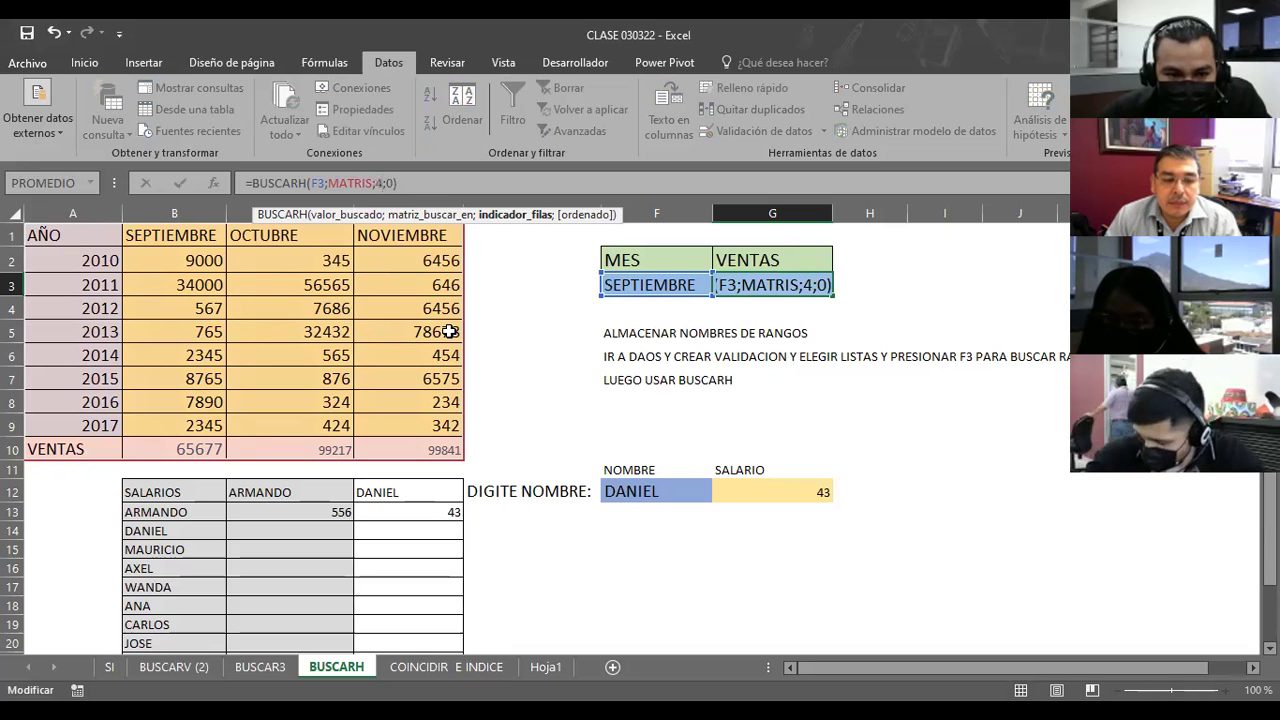
key("Return")
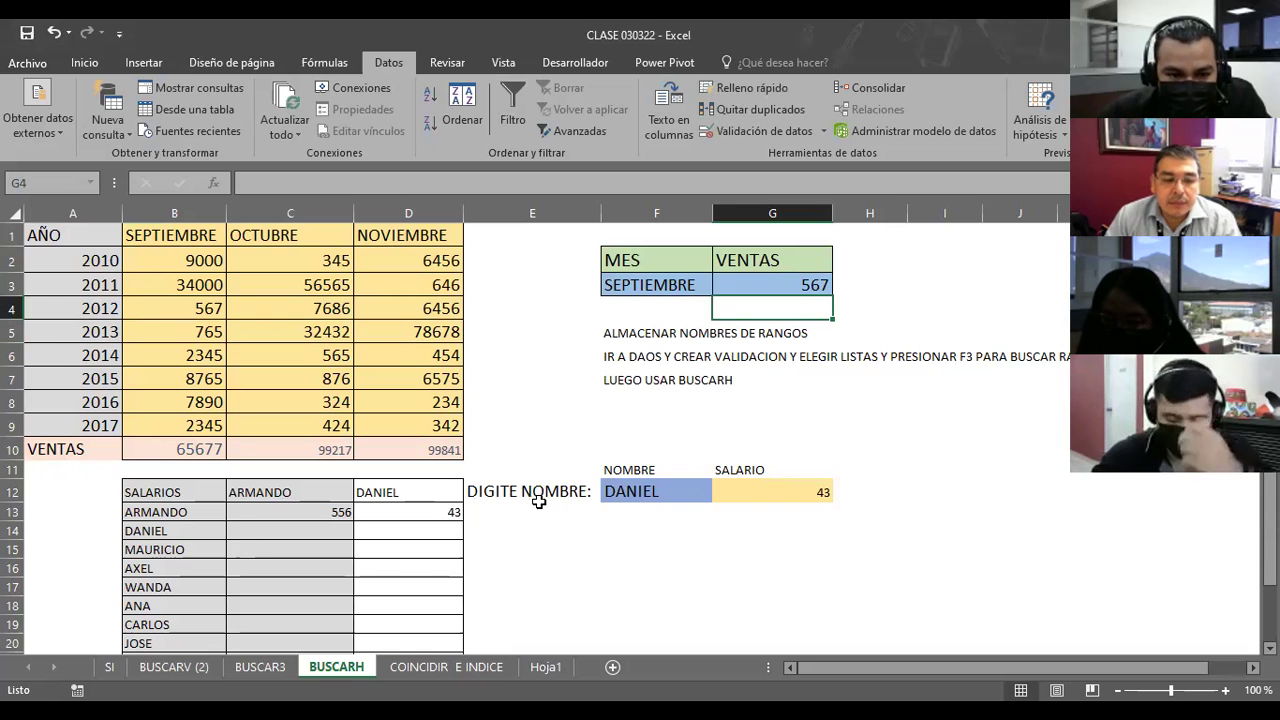
Clear the contents of the salary lookup area E11:H16
scroll(580, 540, "down", 1)
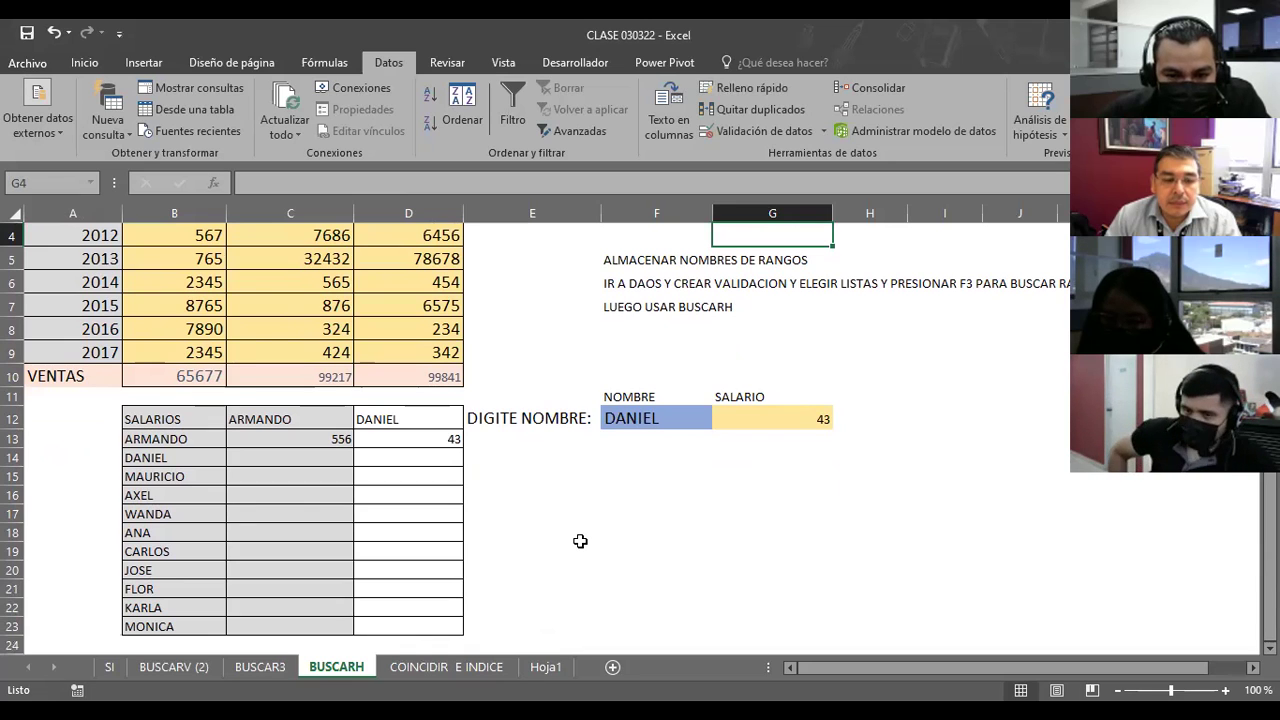
left_click(594, 534)
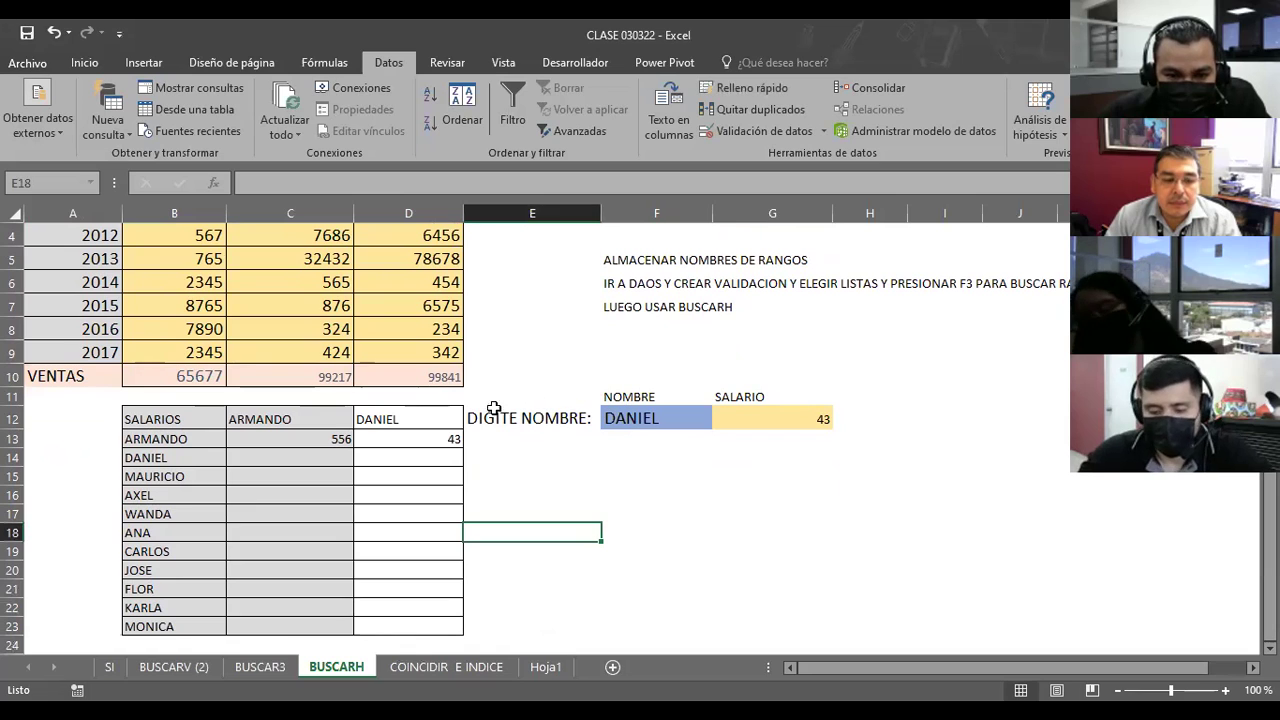
mouse_move(506, 397)
left_mouse_down()
mouse_move(848, 456)
mouse_move(870, 492)
left_mouse_up()
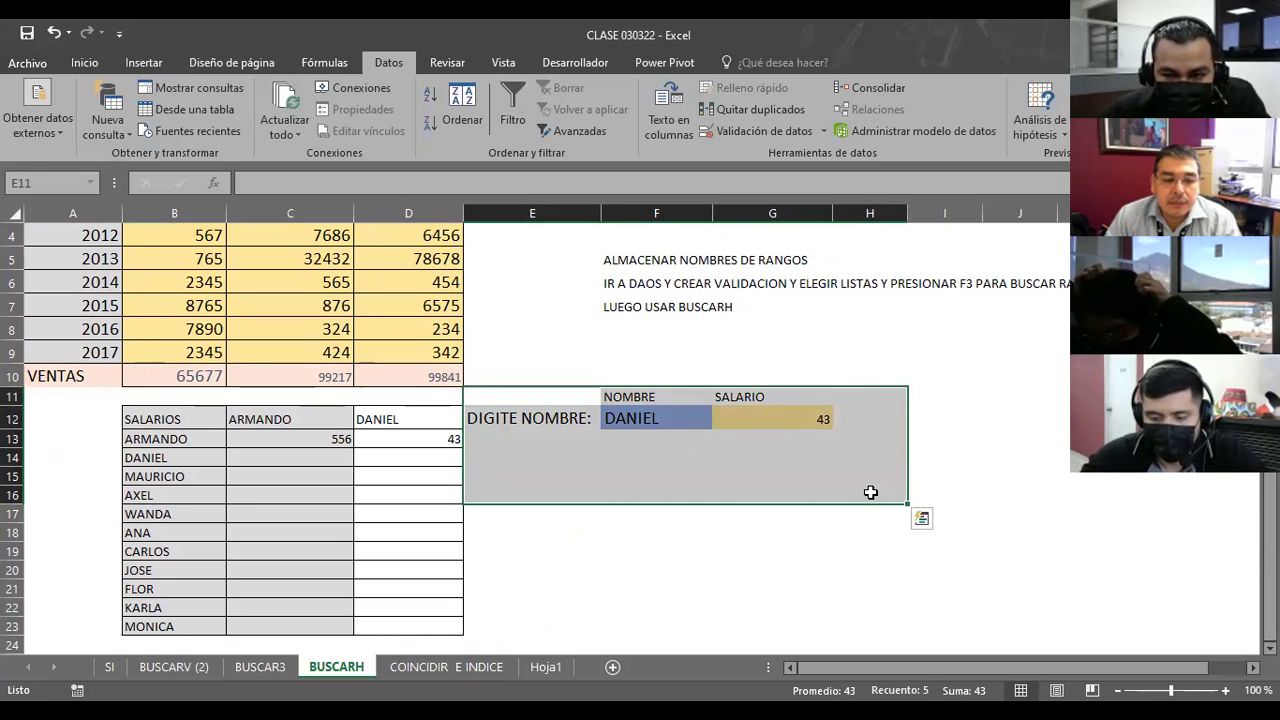
key("Delete")
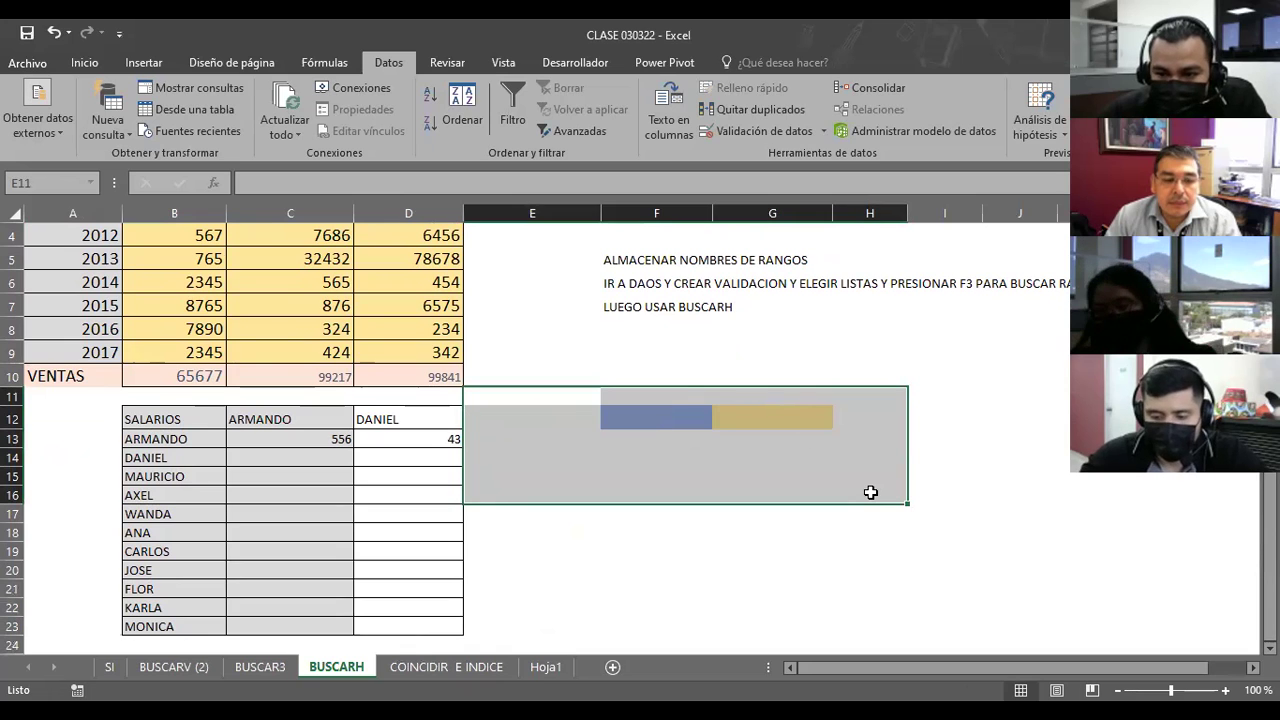
Delete columns F through H with the Eliminar command
left_click(681, 360)
left_click(640, 423)
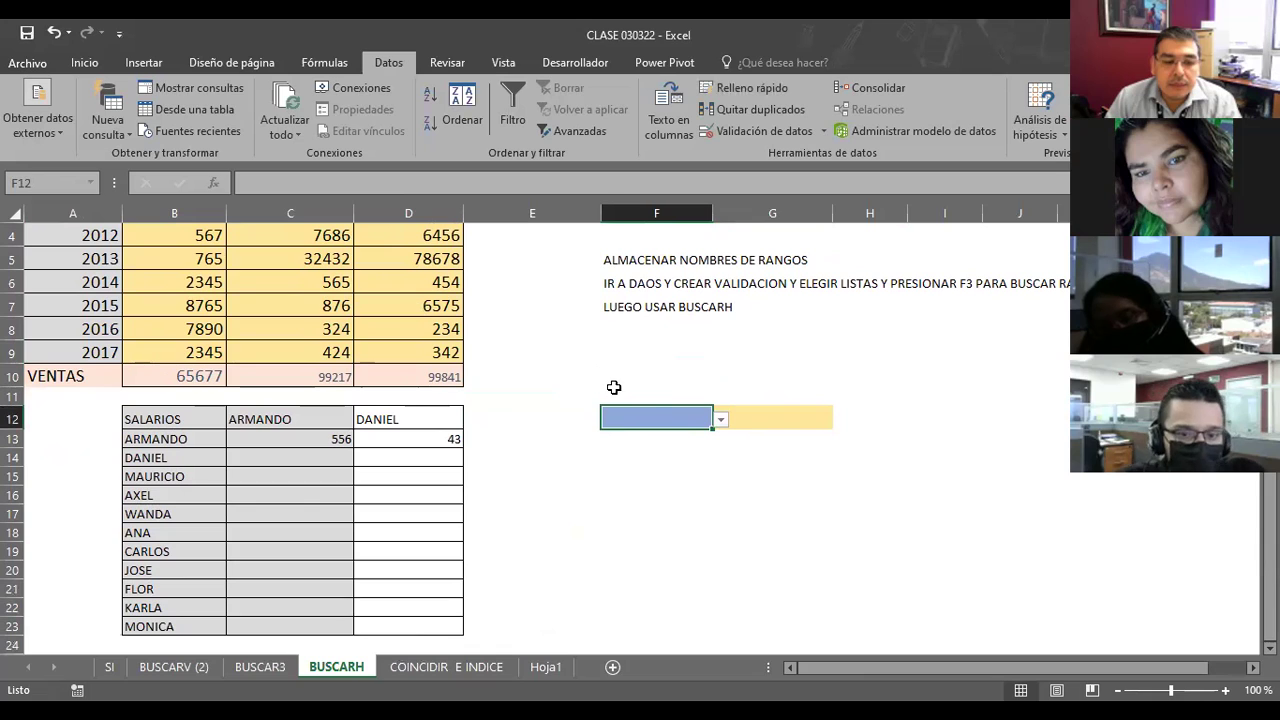
left_click(547, 472)
left_click(545, 455)
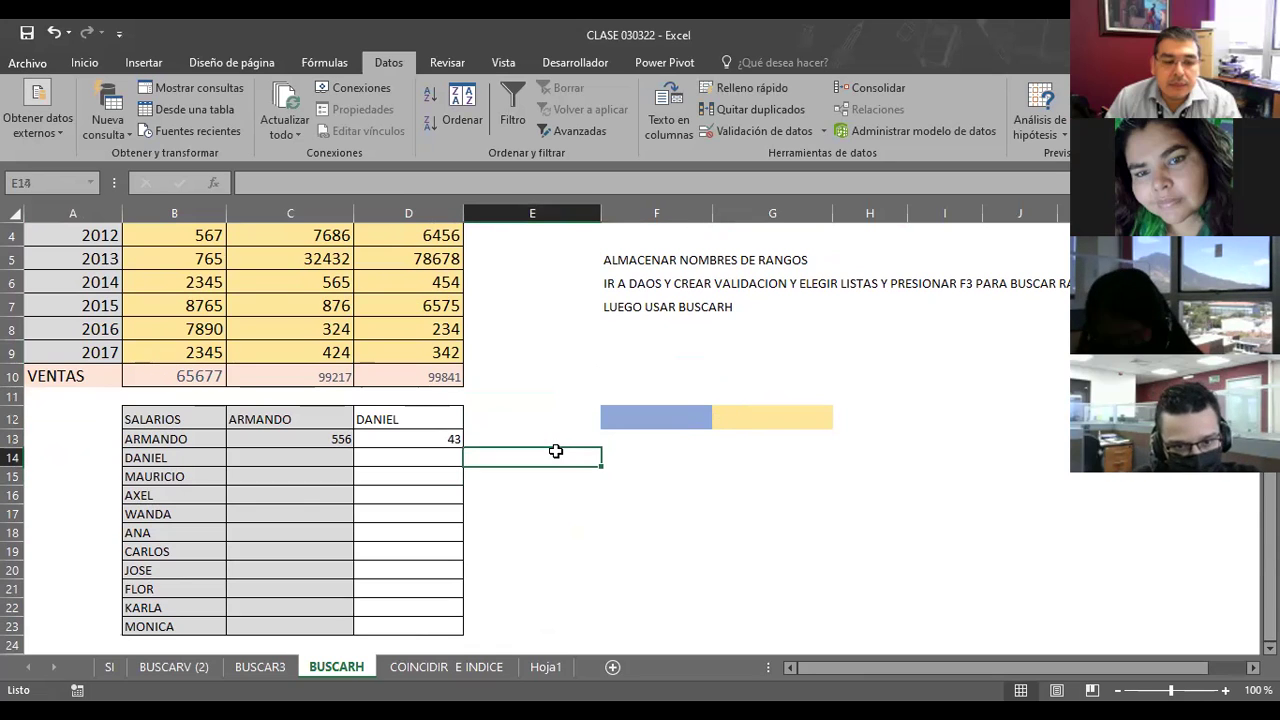
left_click(643, 204)
left_click_drag(861, 224, 866, 214)
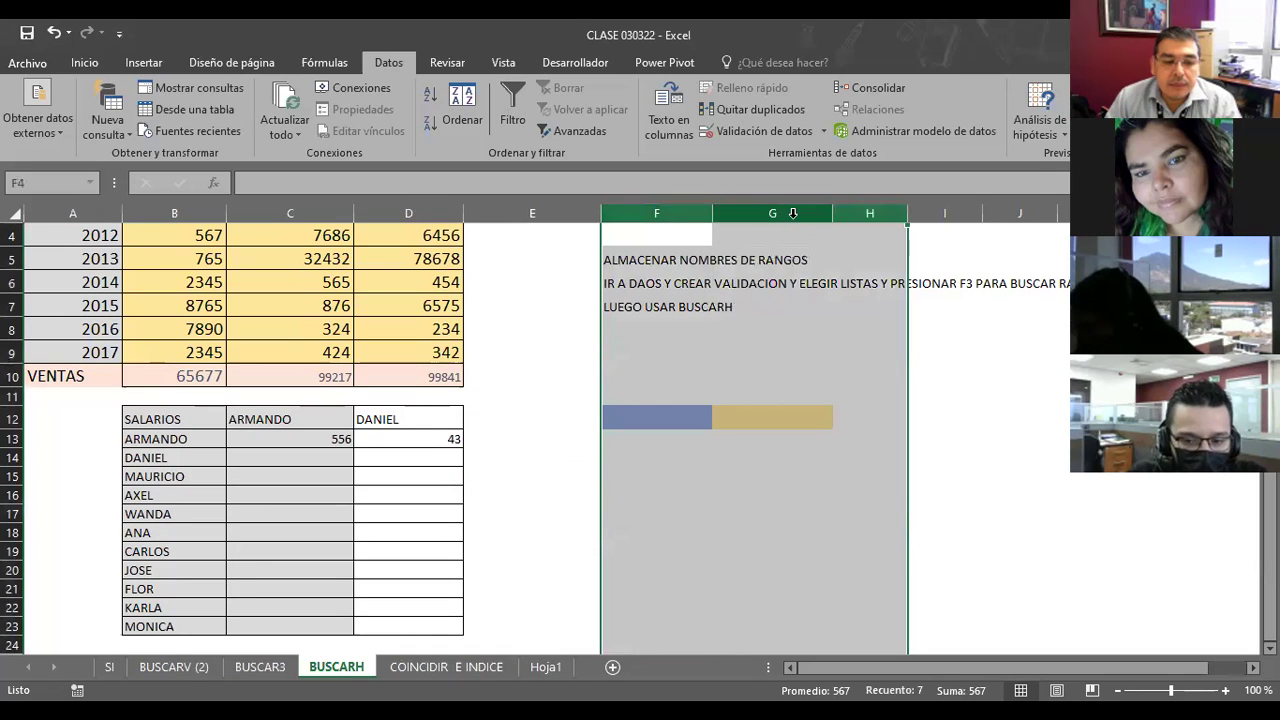
right_click(792, 215)
left_click(845, 372)
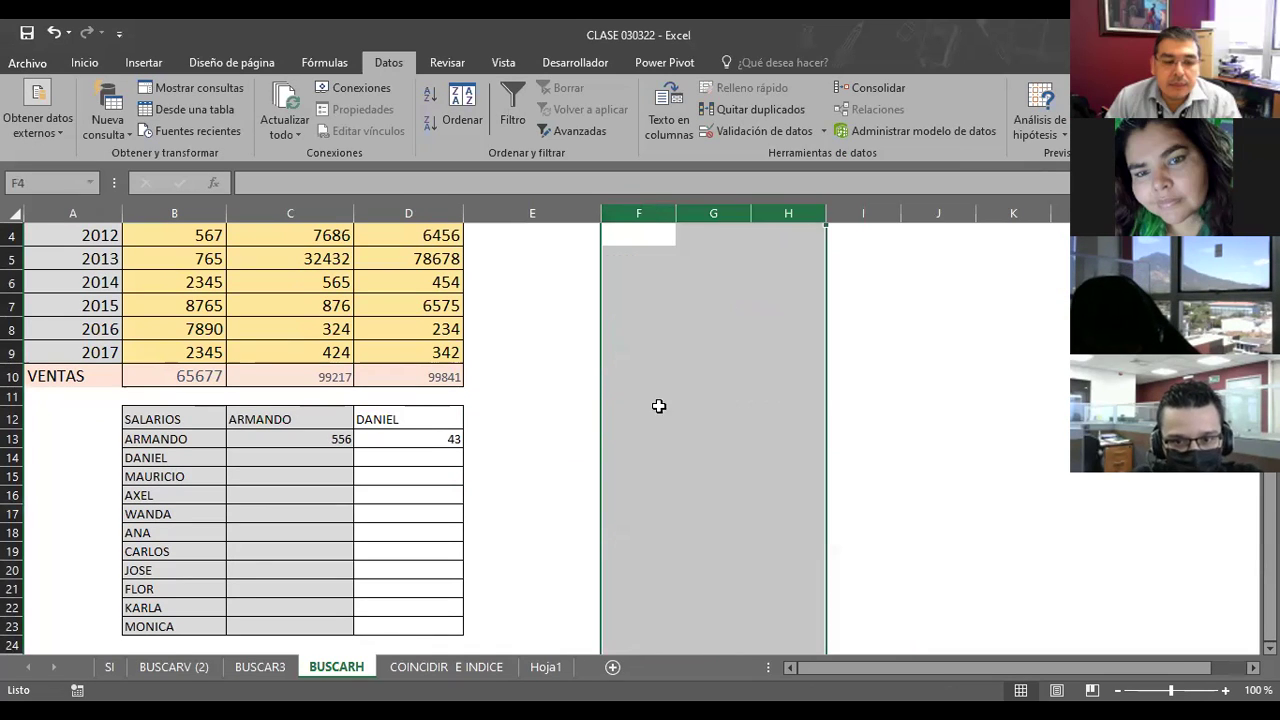
left_click(566, 435)
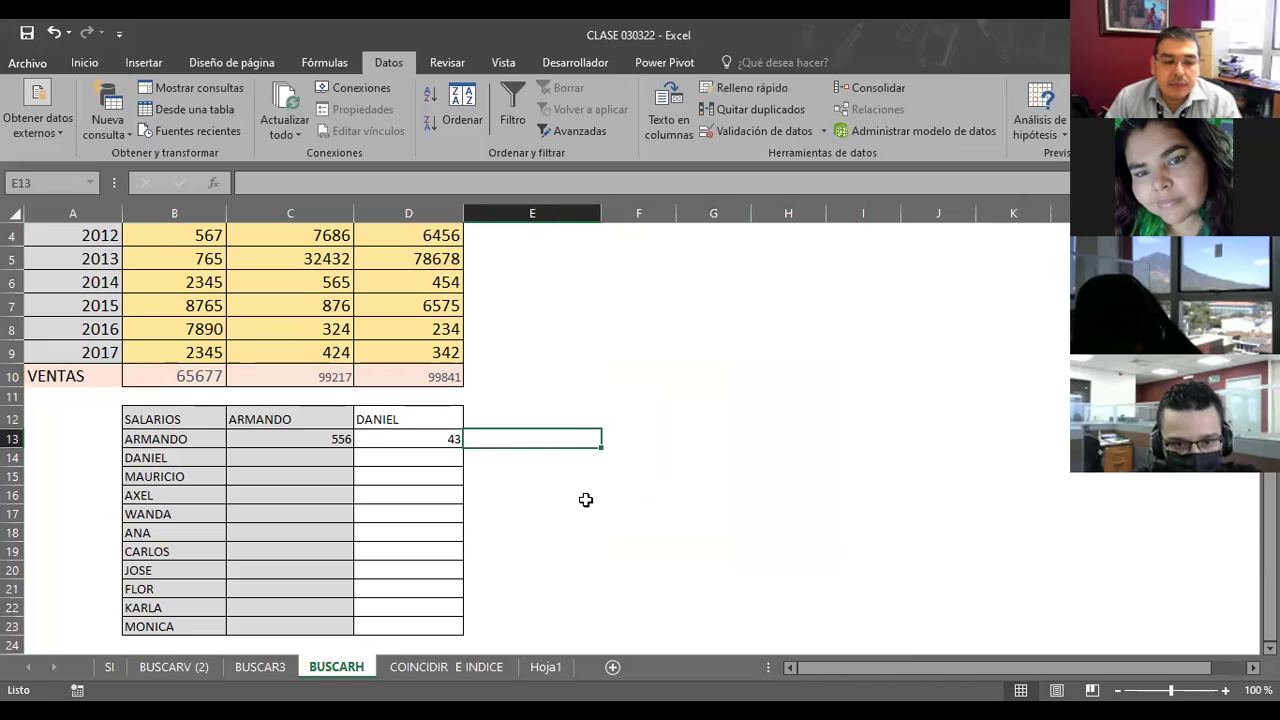
Delete rows 12 through 23 holding the notes
scroll(586, 500, "up", 1)
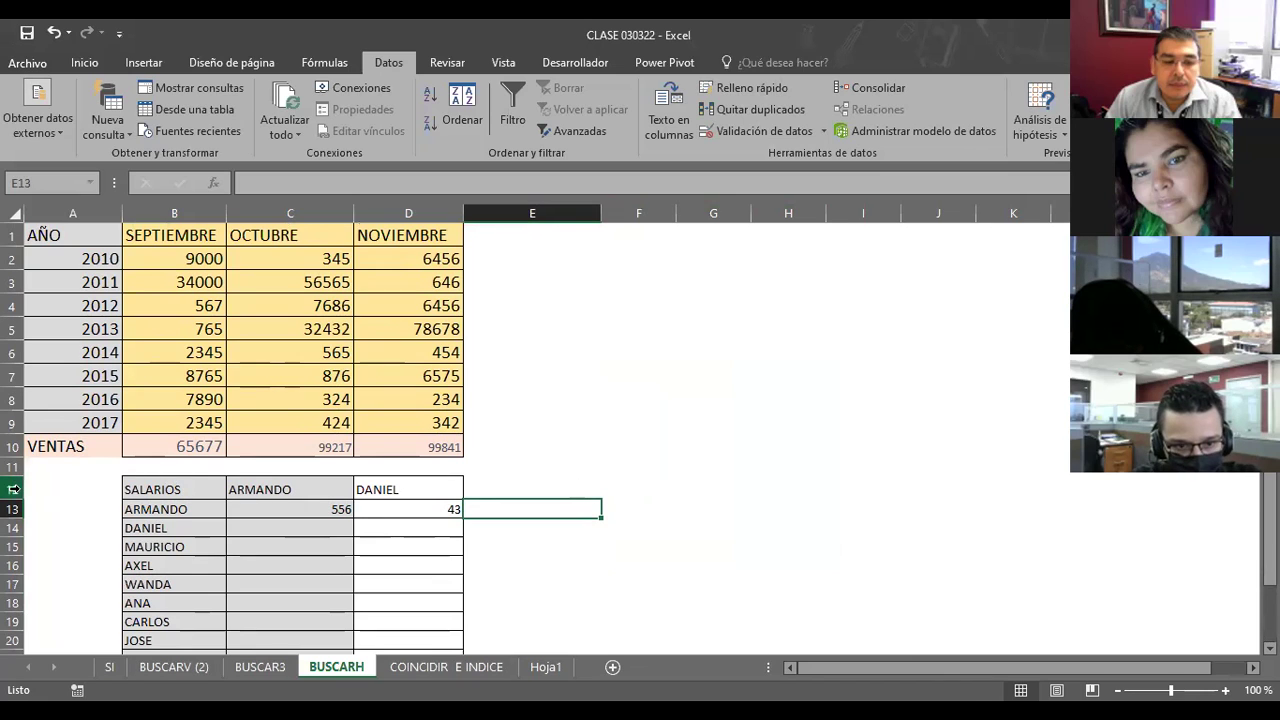
left_click_drag(13, 489, 18, 612)
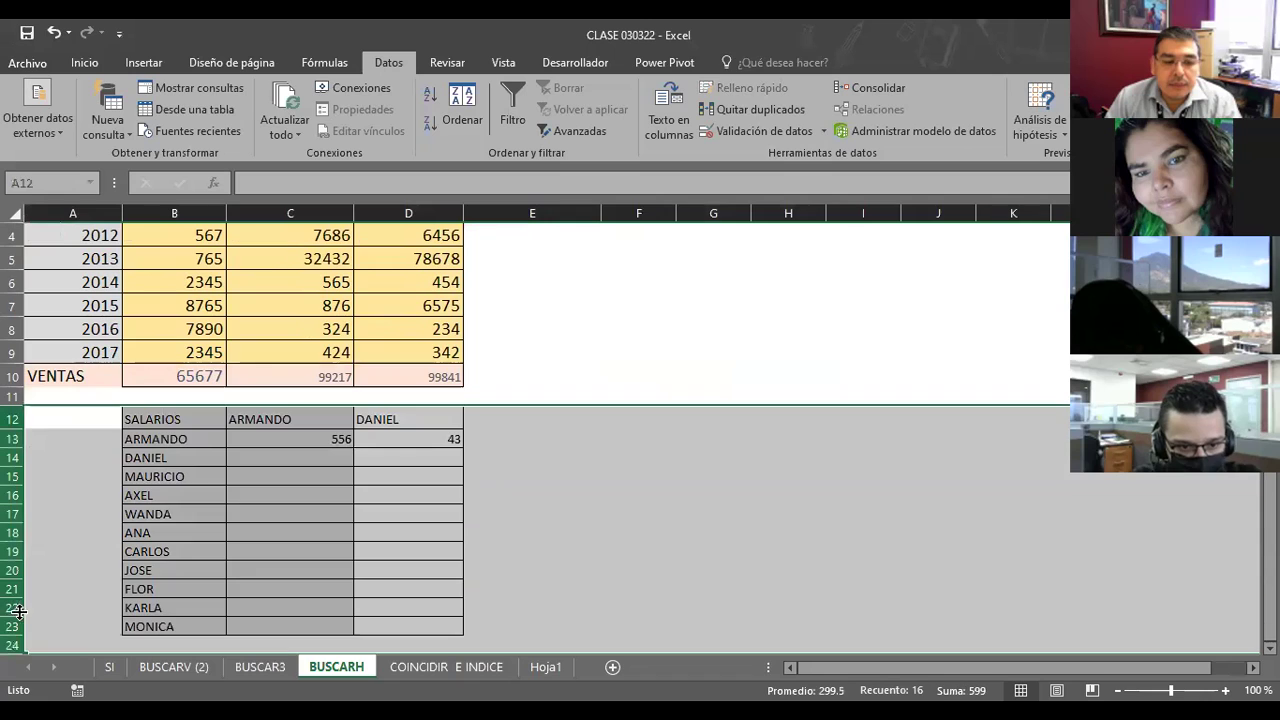
right_click(101, 469)
left_click(101, 469)
left_click(532, 468)
left_click(389, 437)
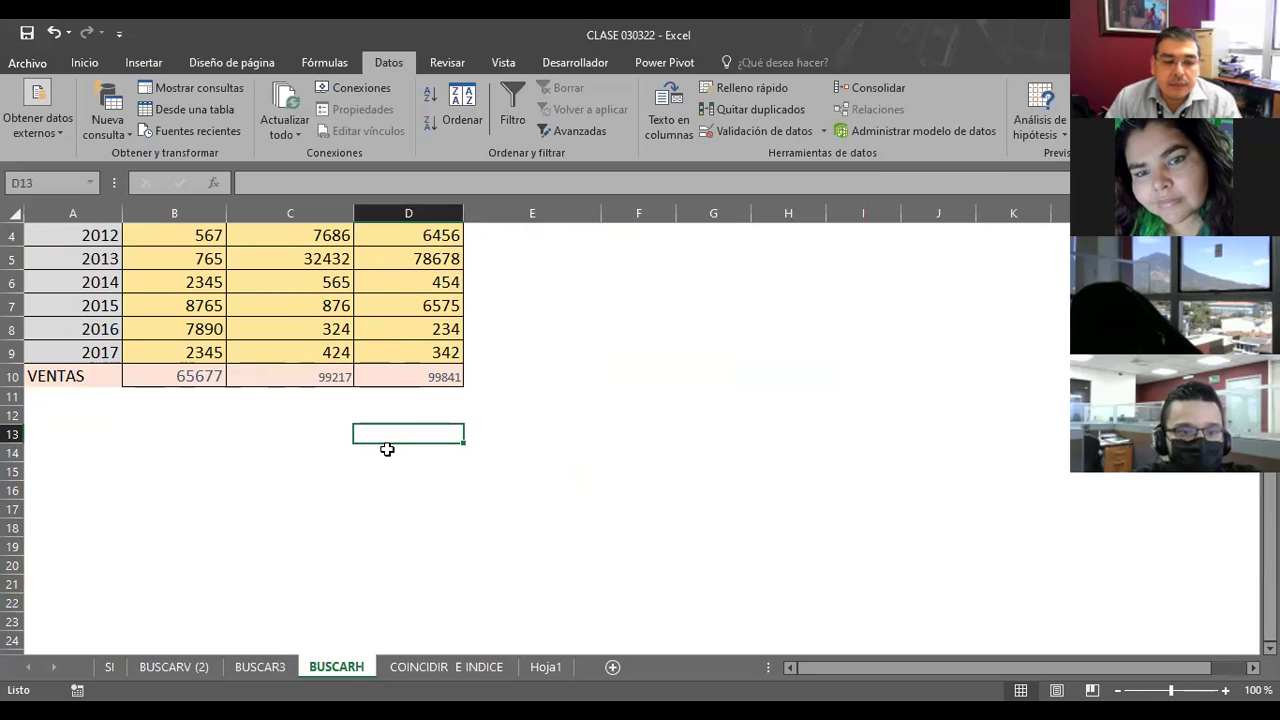
left_click(271, 437)
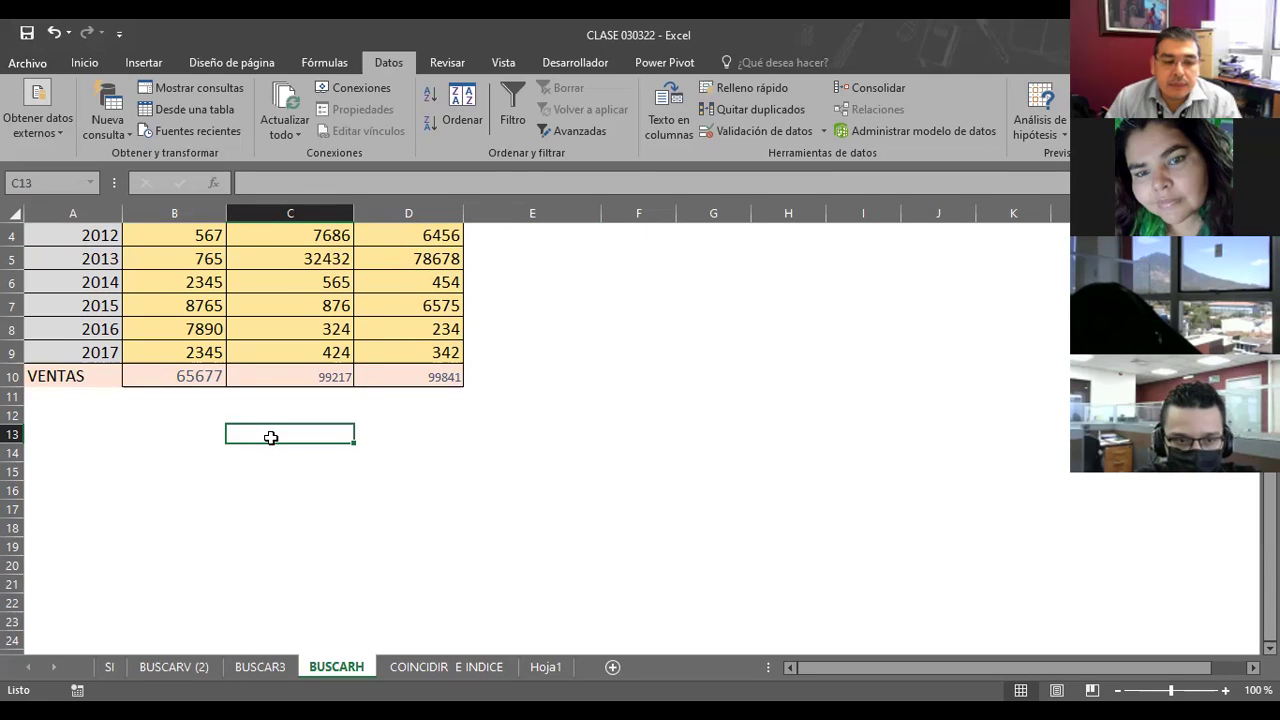
left_click(190, 432)
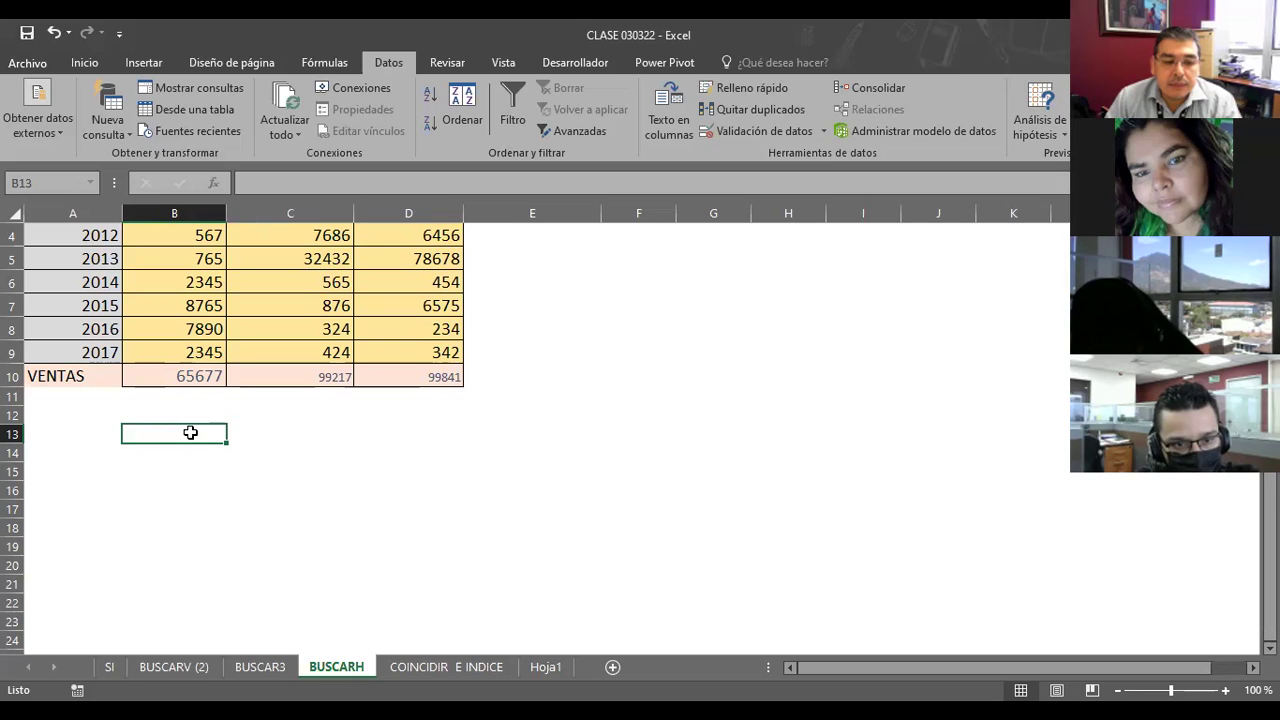
Enter product headers MESAS, SILLAS, LAMPARAS and MANTELES across B13:E13
type("MESAS")
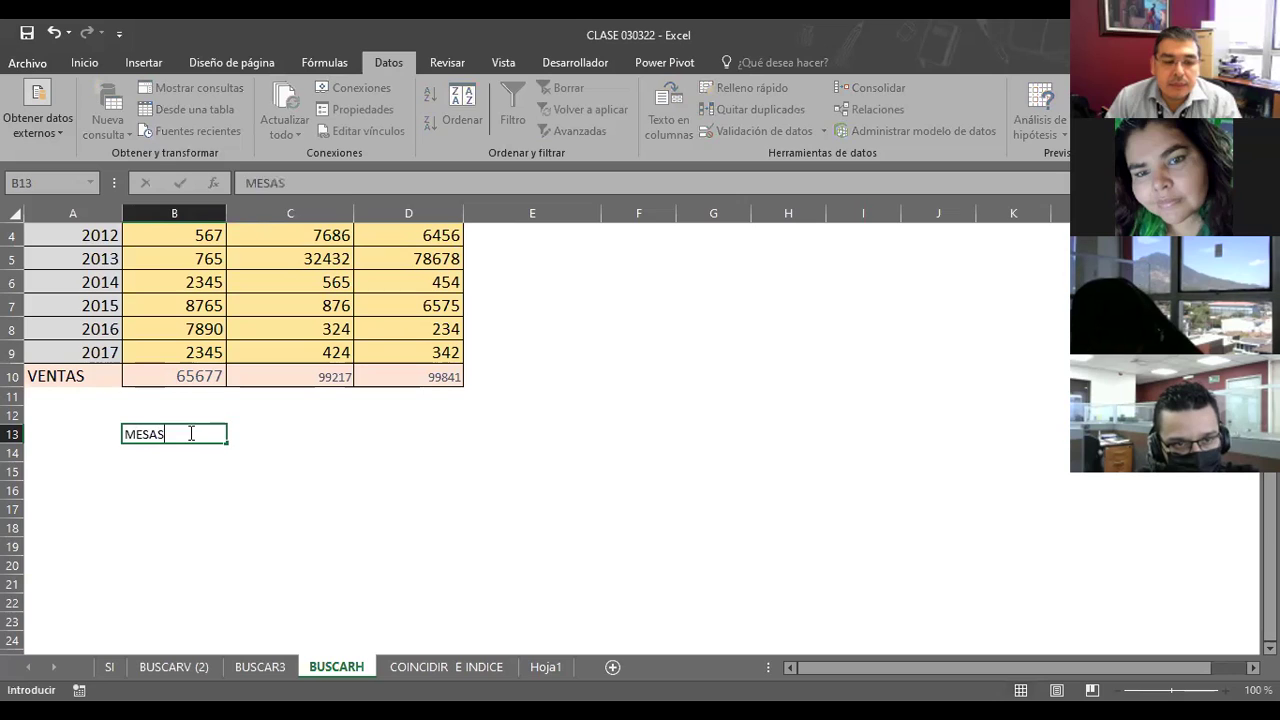
key("Tab")
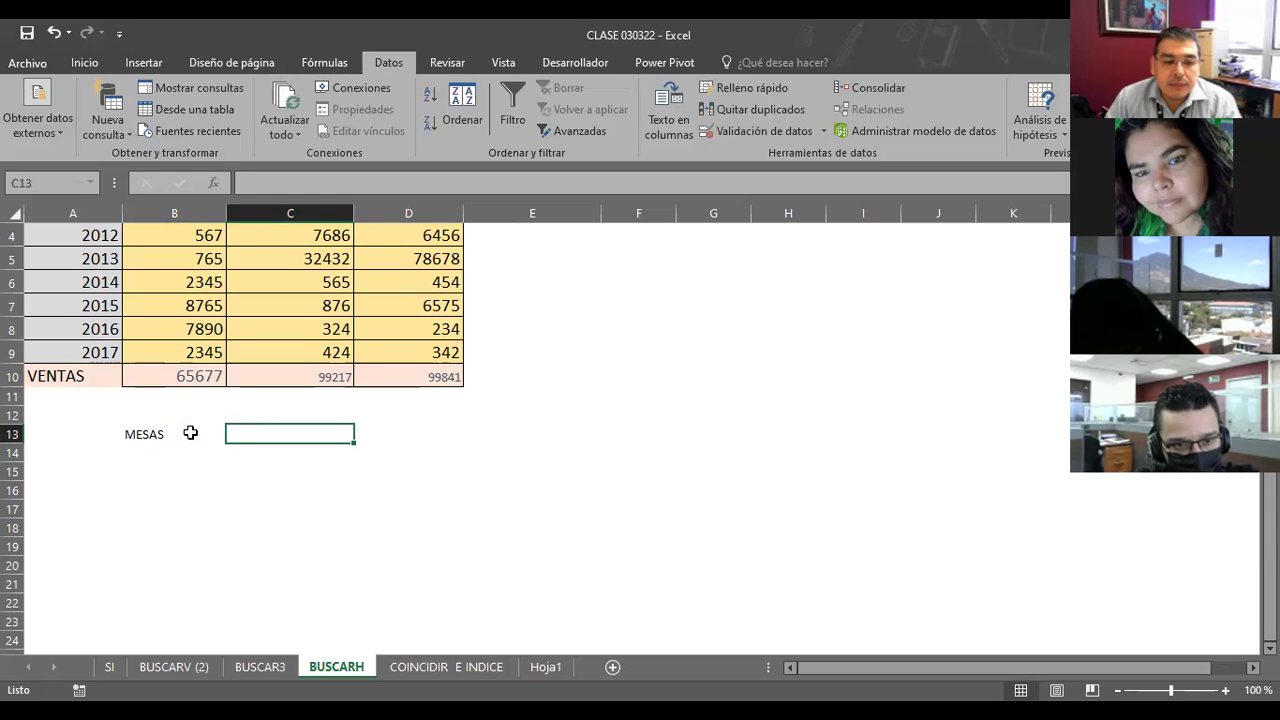
type("SILLAS")
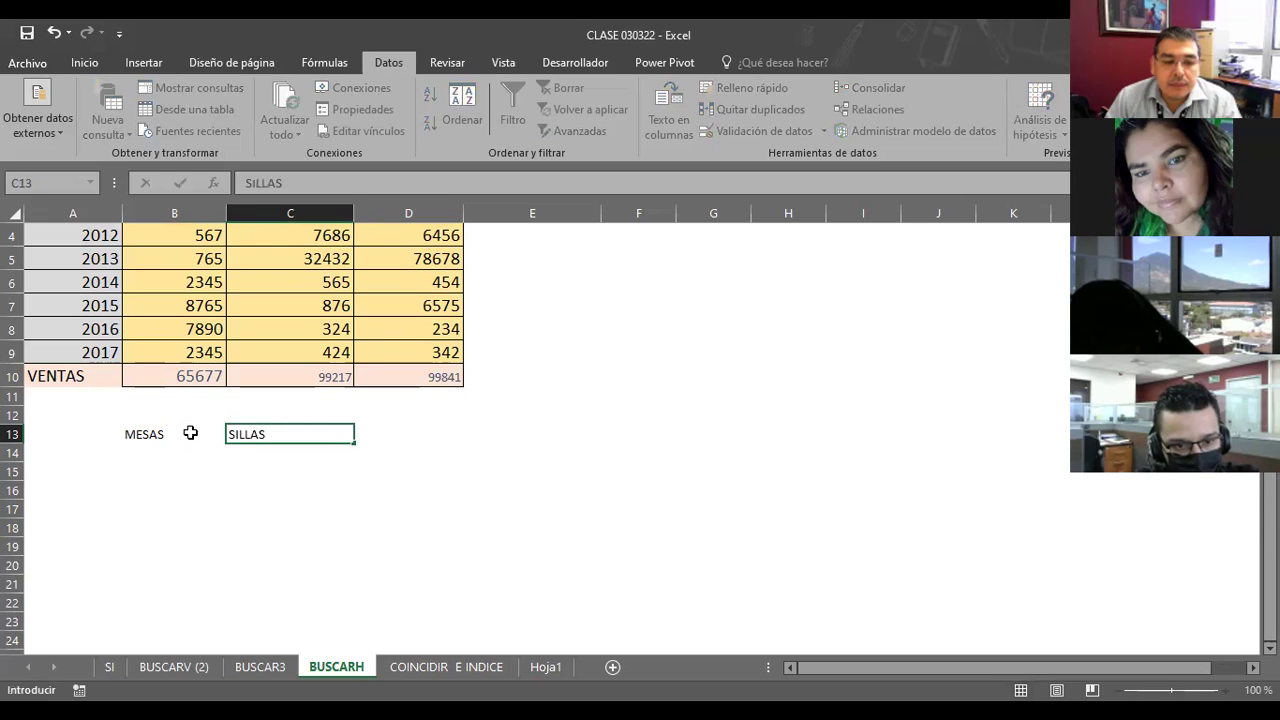
key("Tab")
type("LAMPARA")
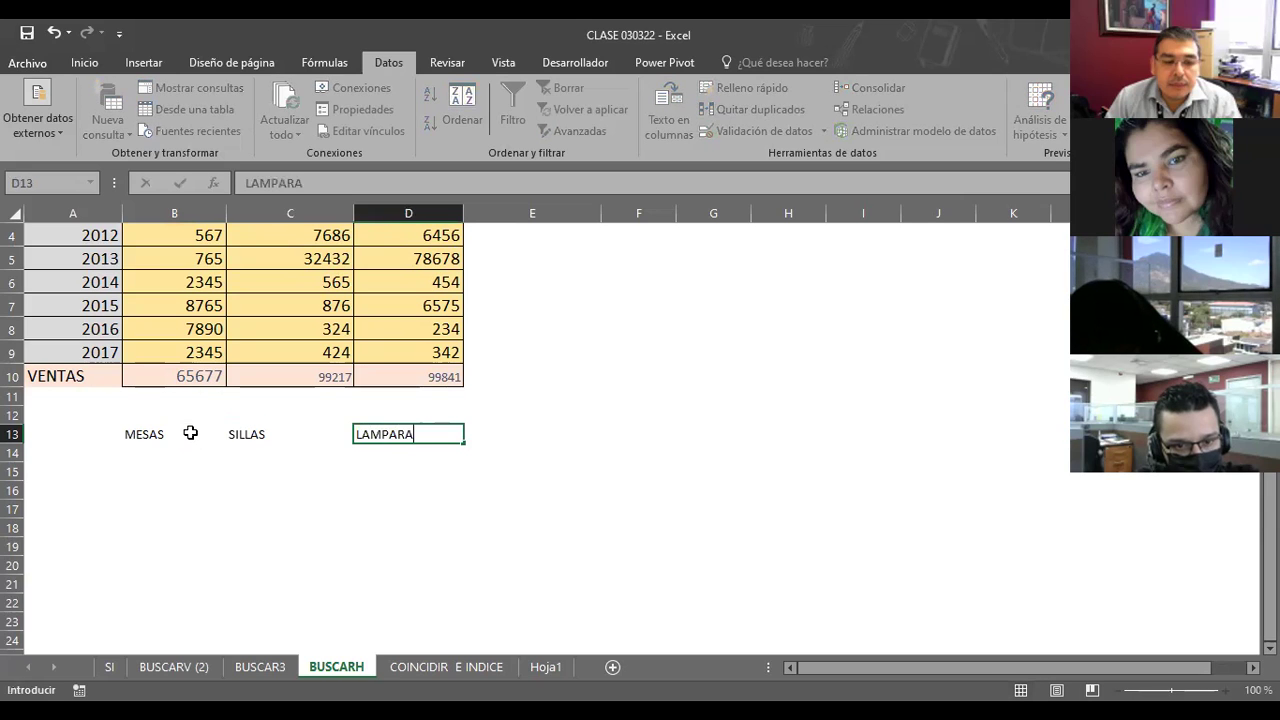
key("Tab")
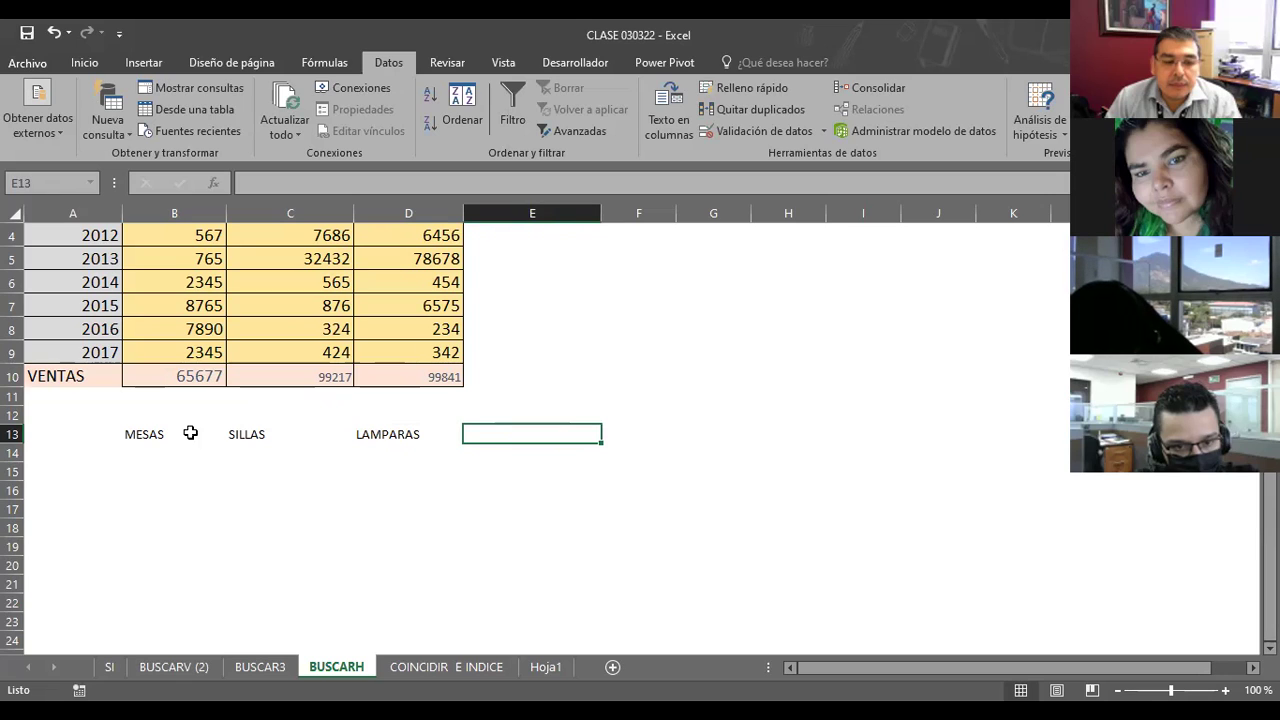
type("MANTELE")
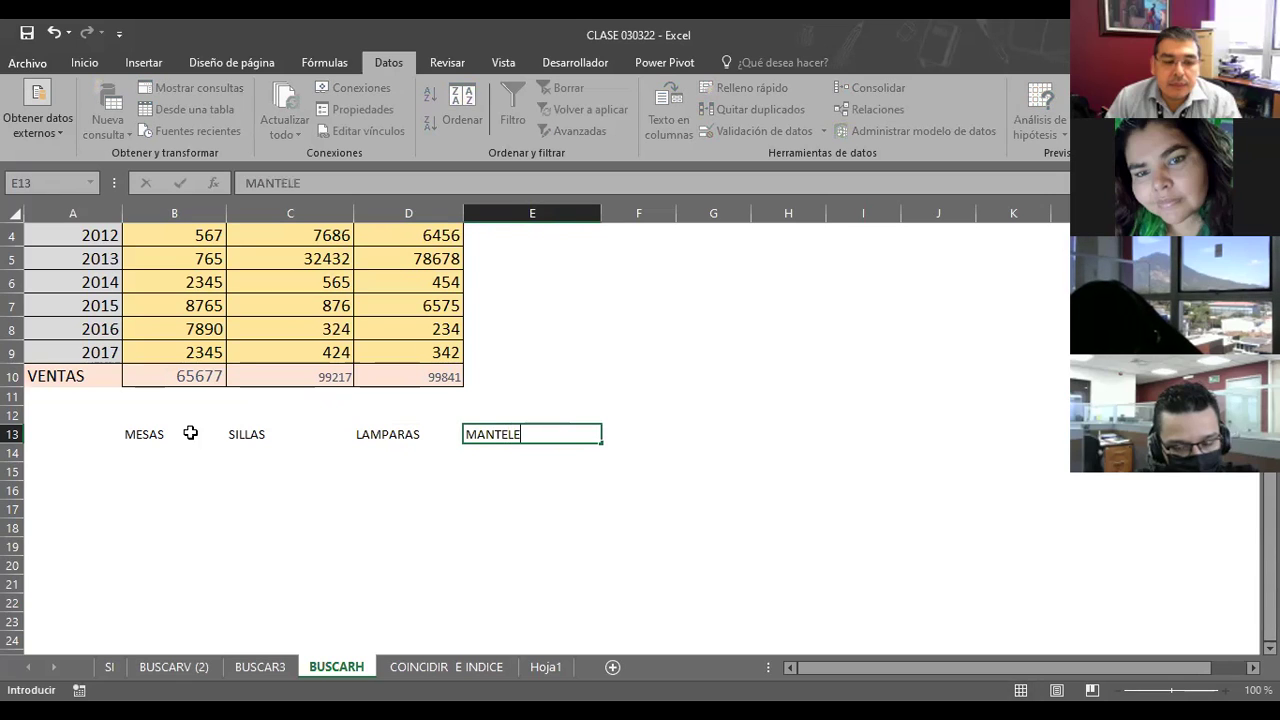
key("Up")
Add the title PRODUCTOS EN EXISTENCIA in B12 and select B12:D12
key("Left")
key("Left")
key("Left")
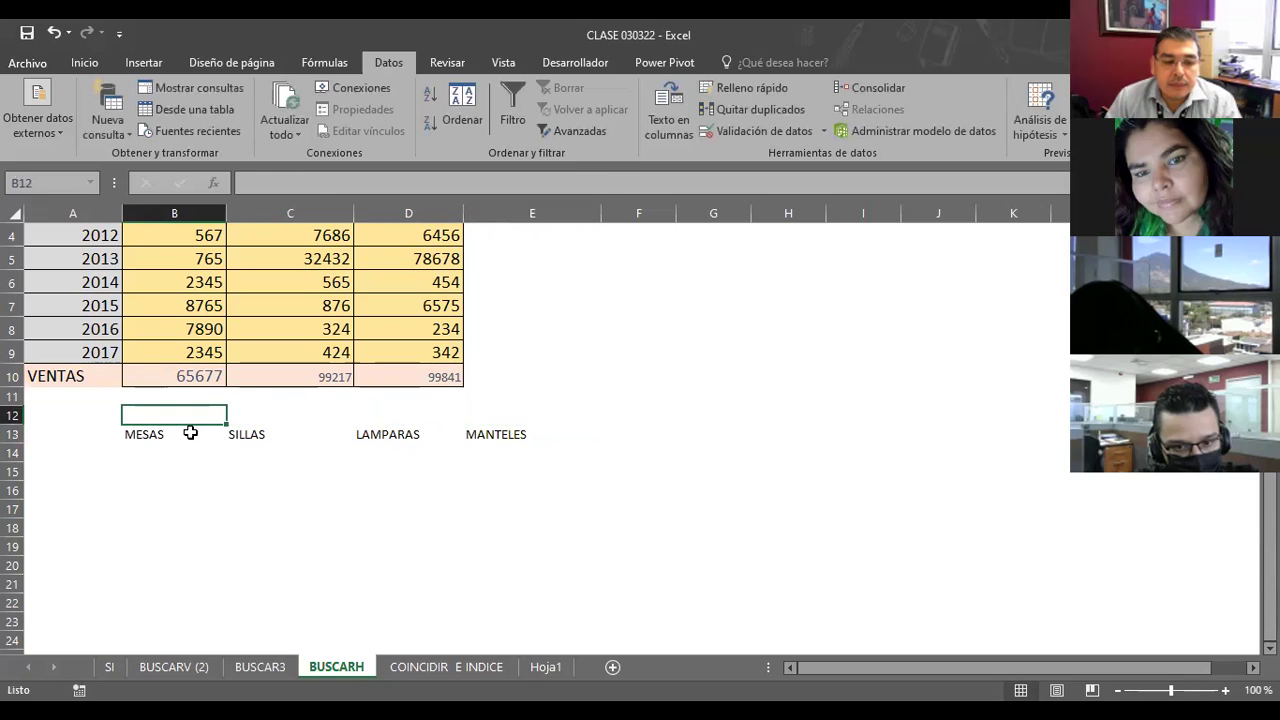
type("PRODC")
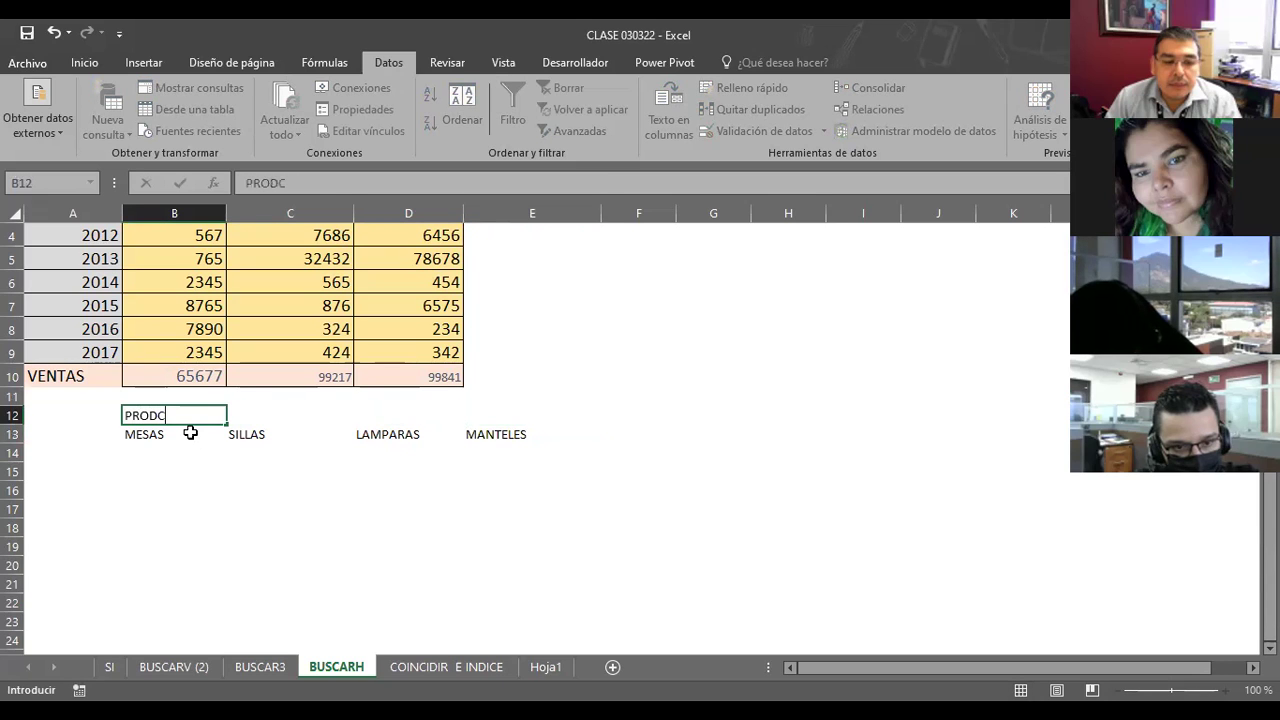
key("BackSpace")
type("UCTOS EN E")
type("XISTENCIA")
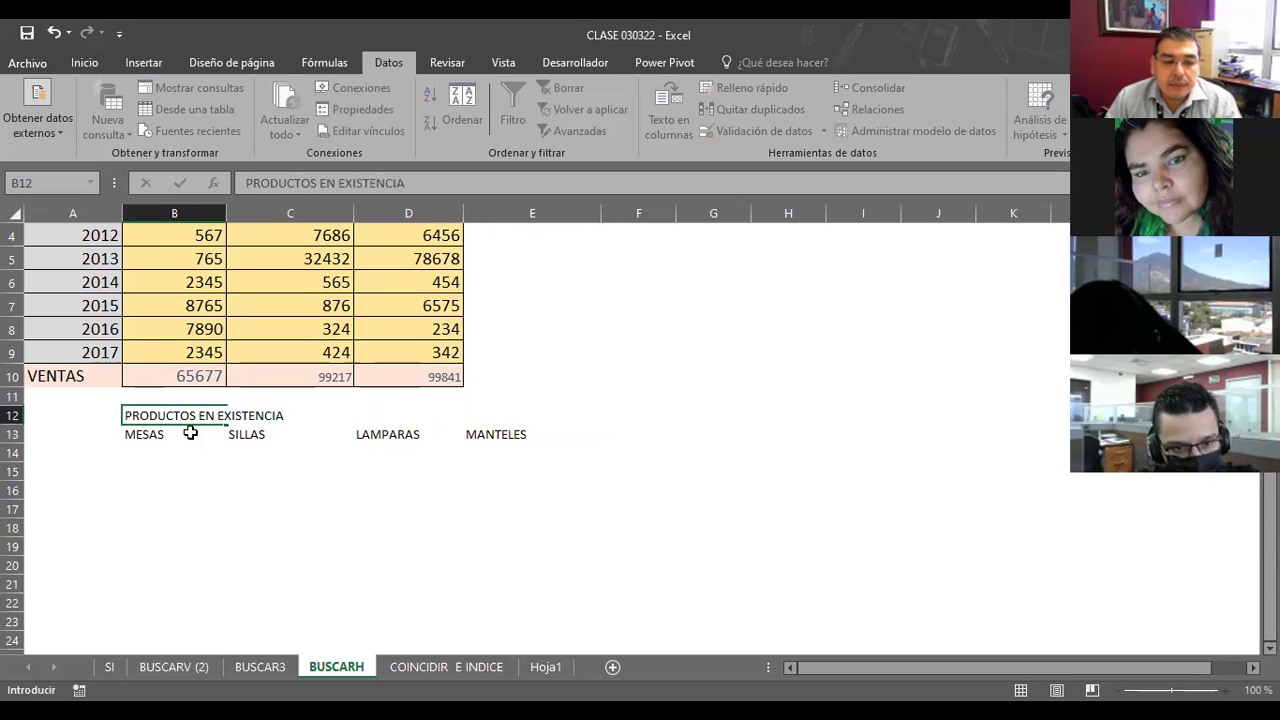
left_click(190, 433)
mouse_move(147, 416)
left_mouse_down()
mouse_move(494, 432)
mouse_move(460, 413)
left_mouse_up()
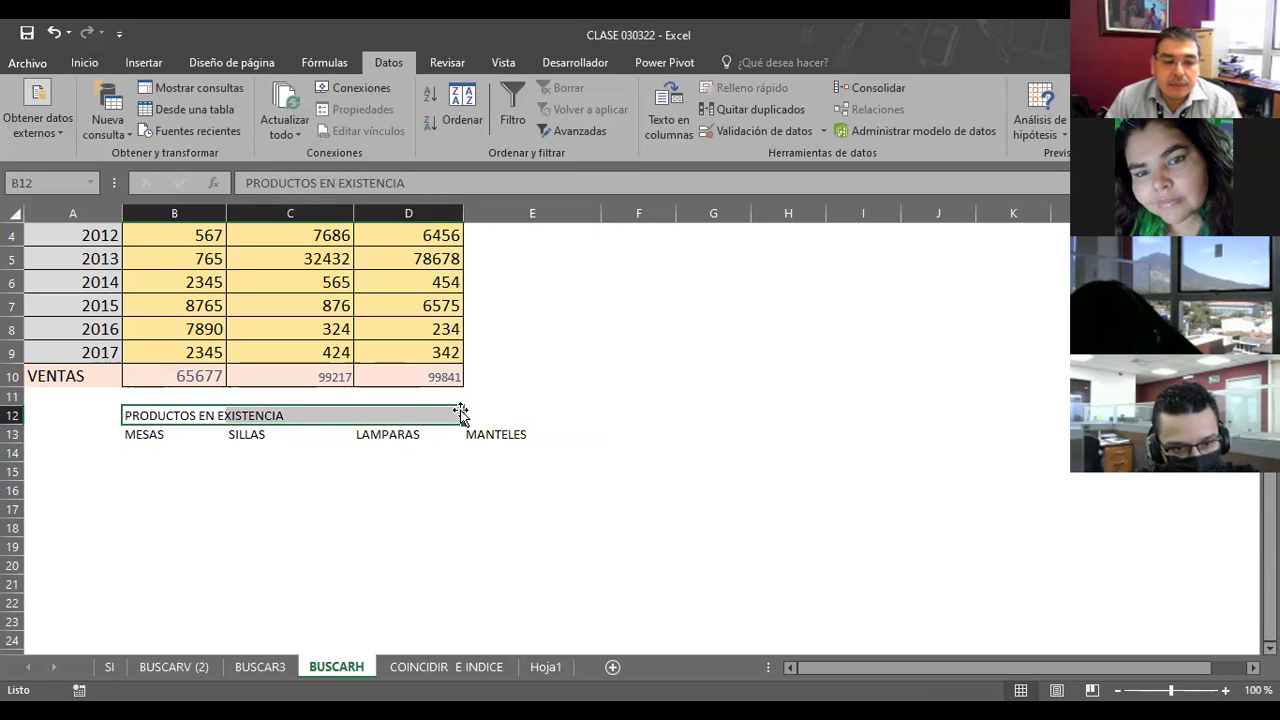
Fill the title cells B12:D12 light green
left_click(86, 63)
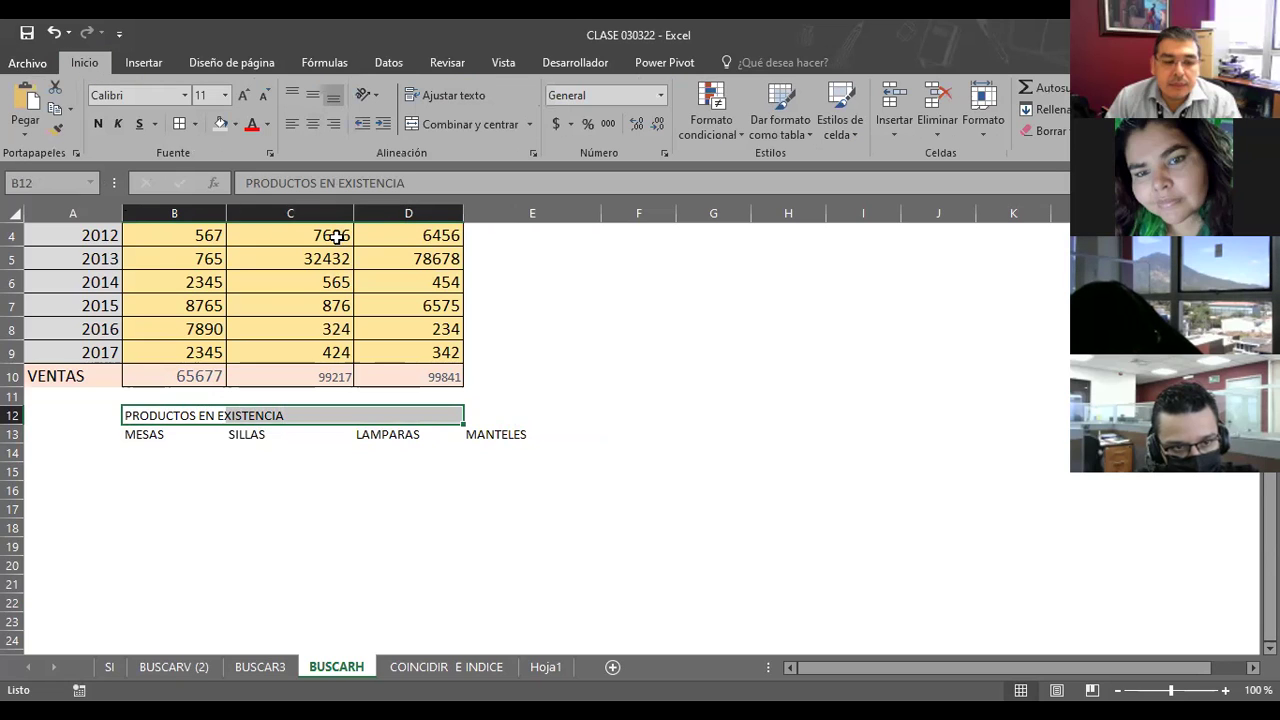
left_click(235, 125)
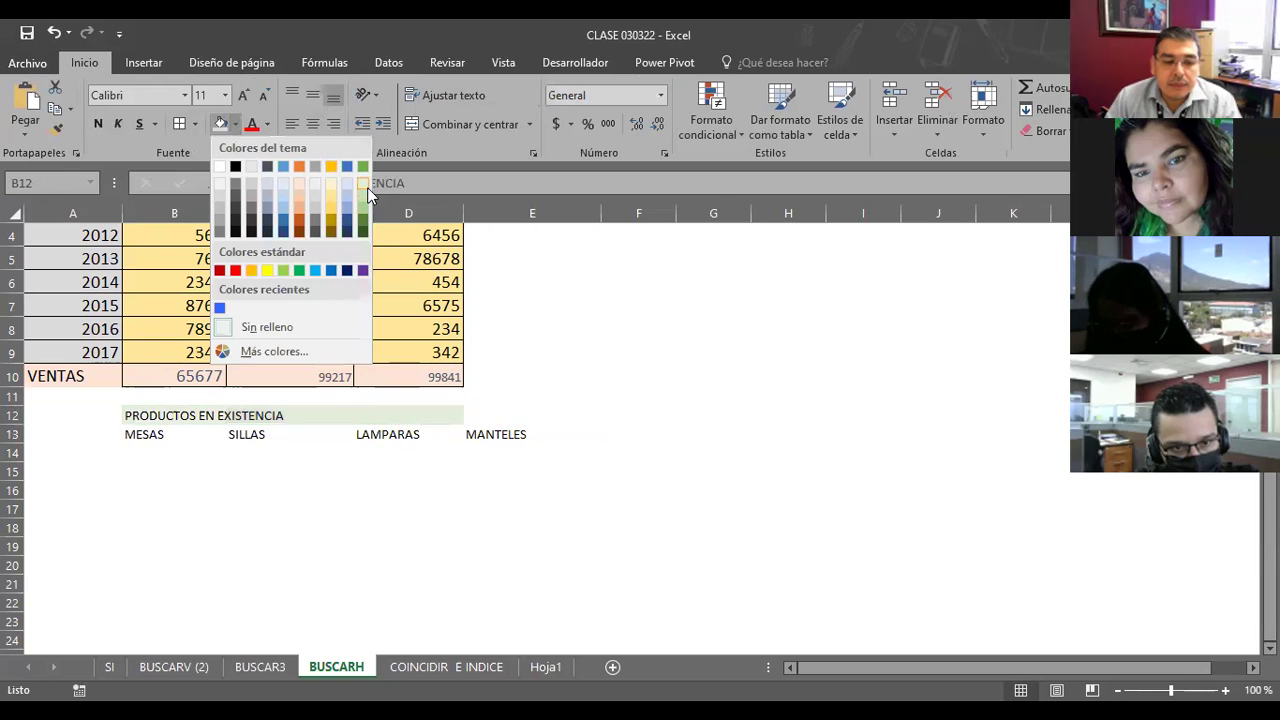
left_click(367, 187)
left_click(337, 533)
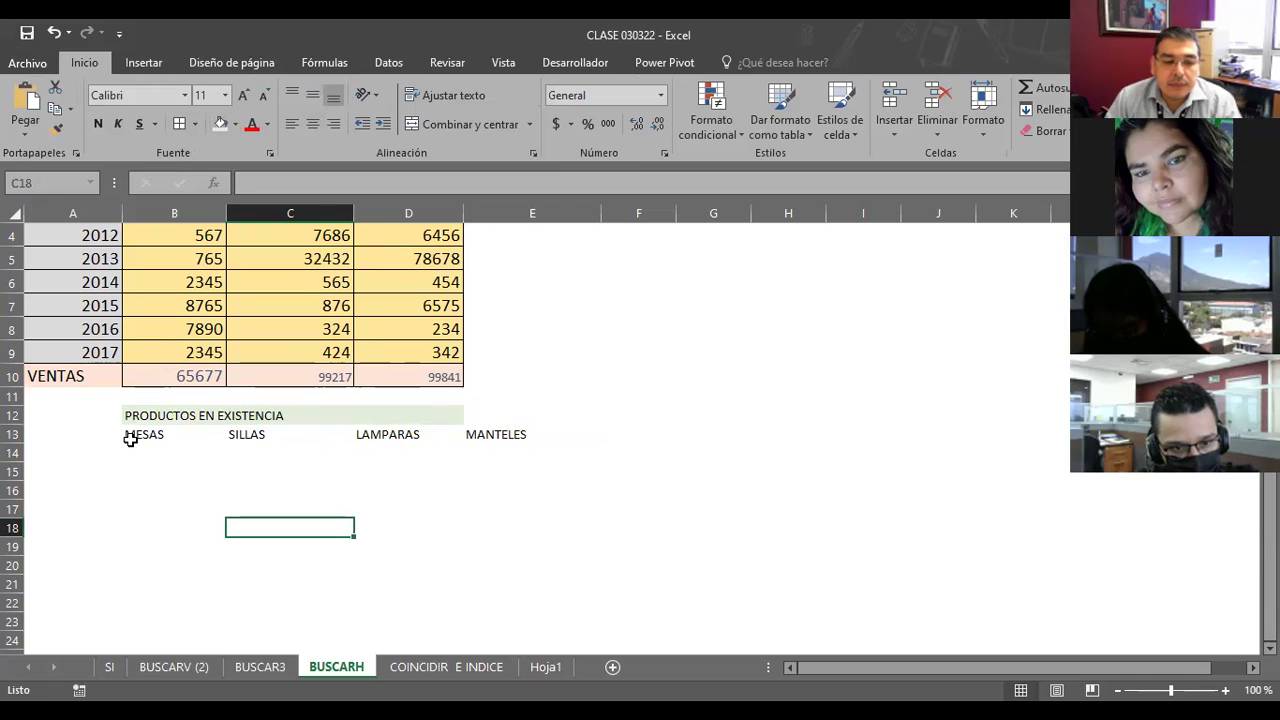
Apply All Borders to the product table B12:E17
mouse_move(126, 416)
left_mouse_down()
mouse_move(546, 501)
mouse_move(527, 547)
left_mouse_up()
left_click(691, 432)
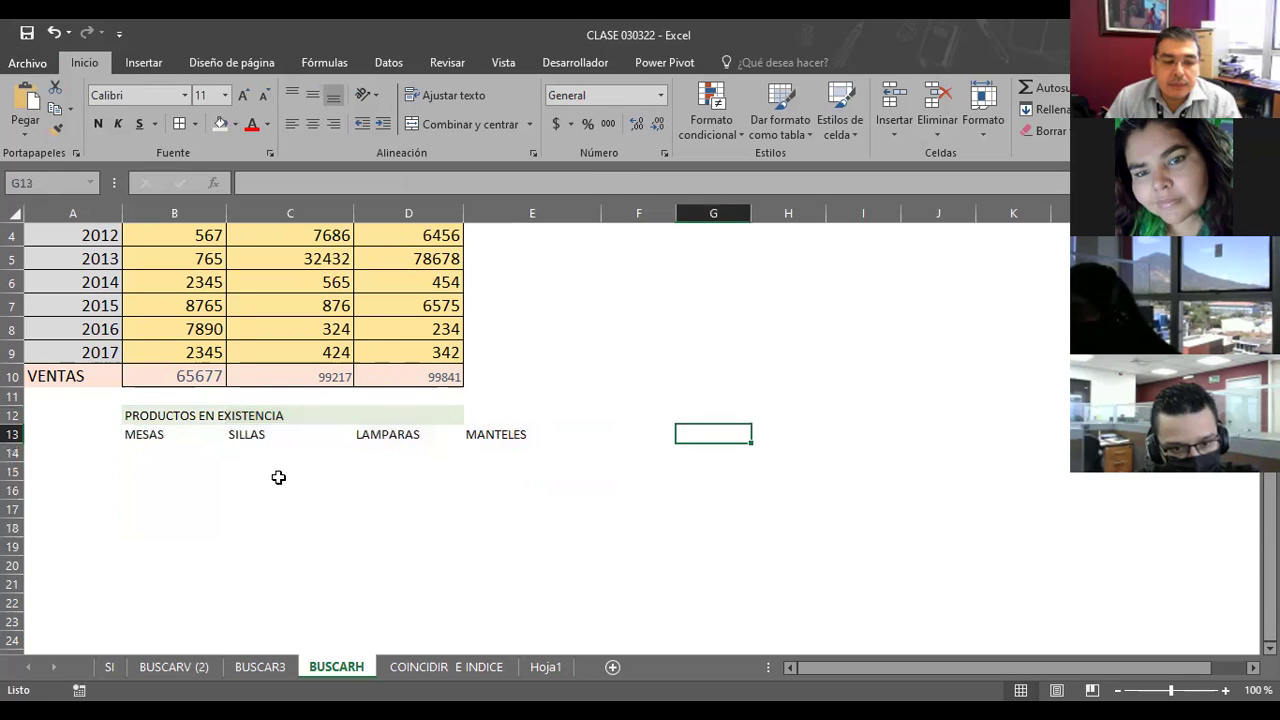
left_click_drag(130, 420, 466, 514)
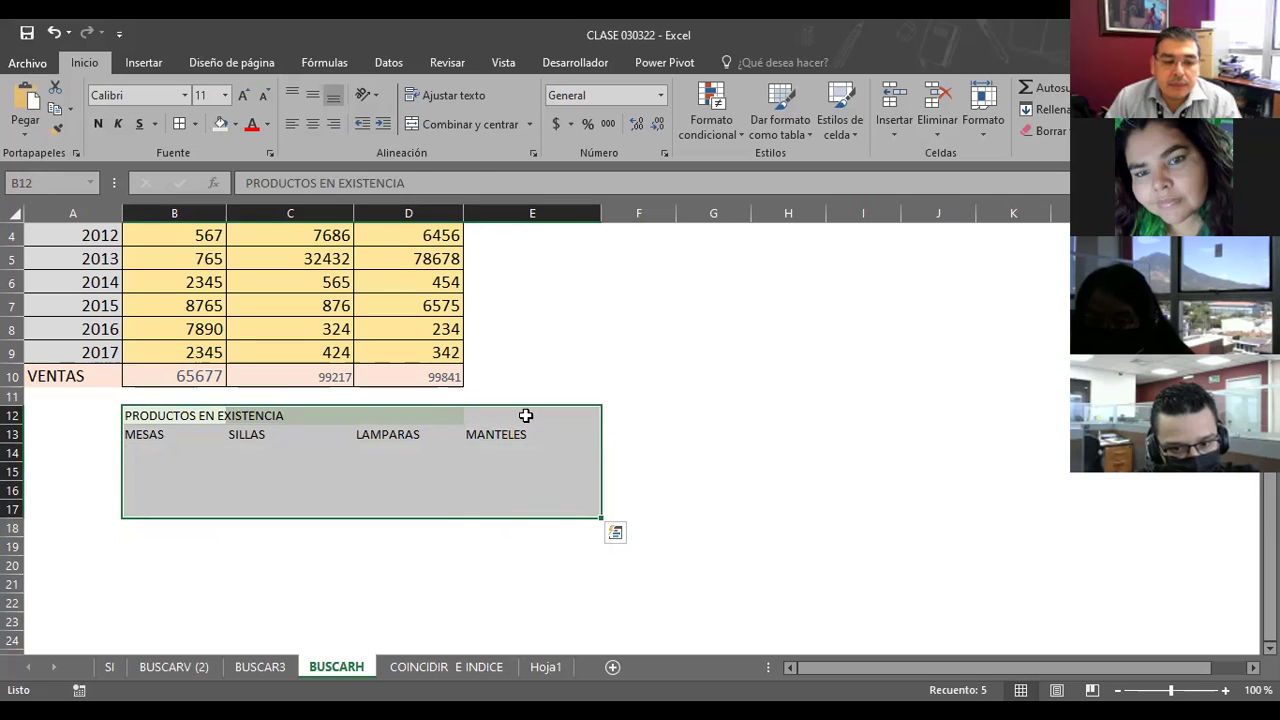
left_click(180, 124)
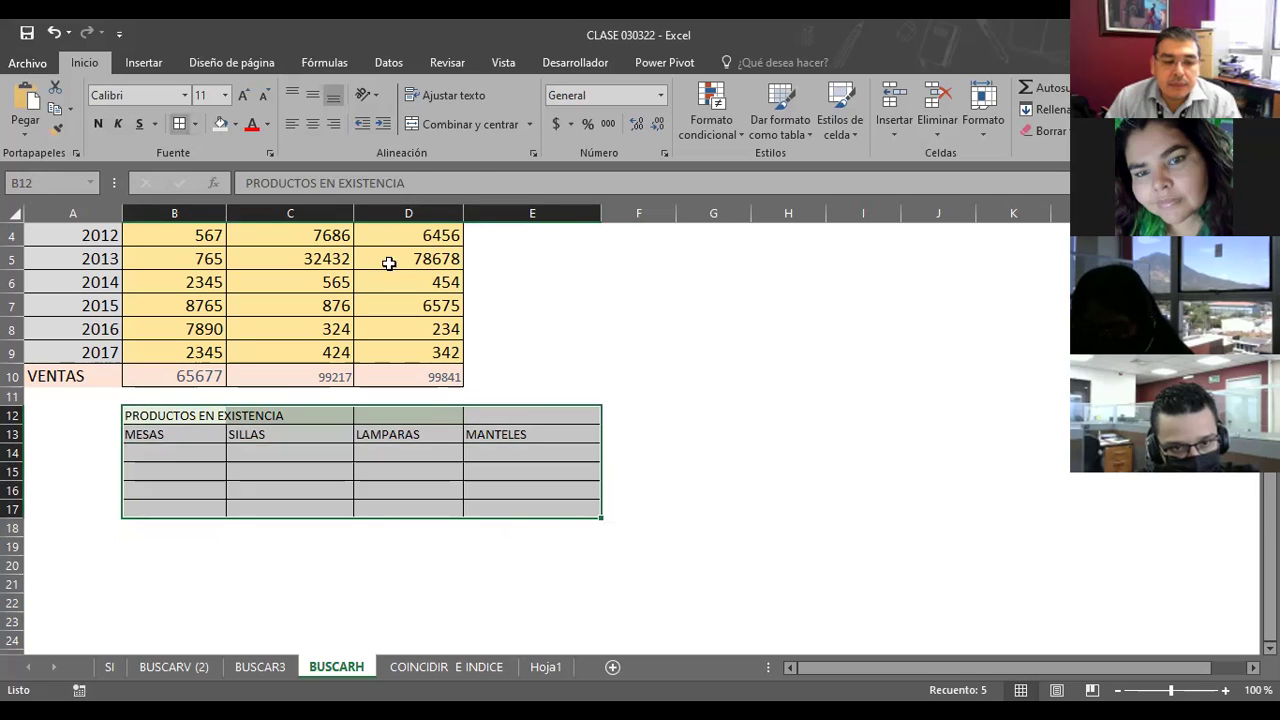
left_click(711, 372)
Merge and centre the title across B12:E12 with Combinar y centrar
left_click_drag(160, 415, 533, 412)
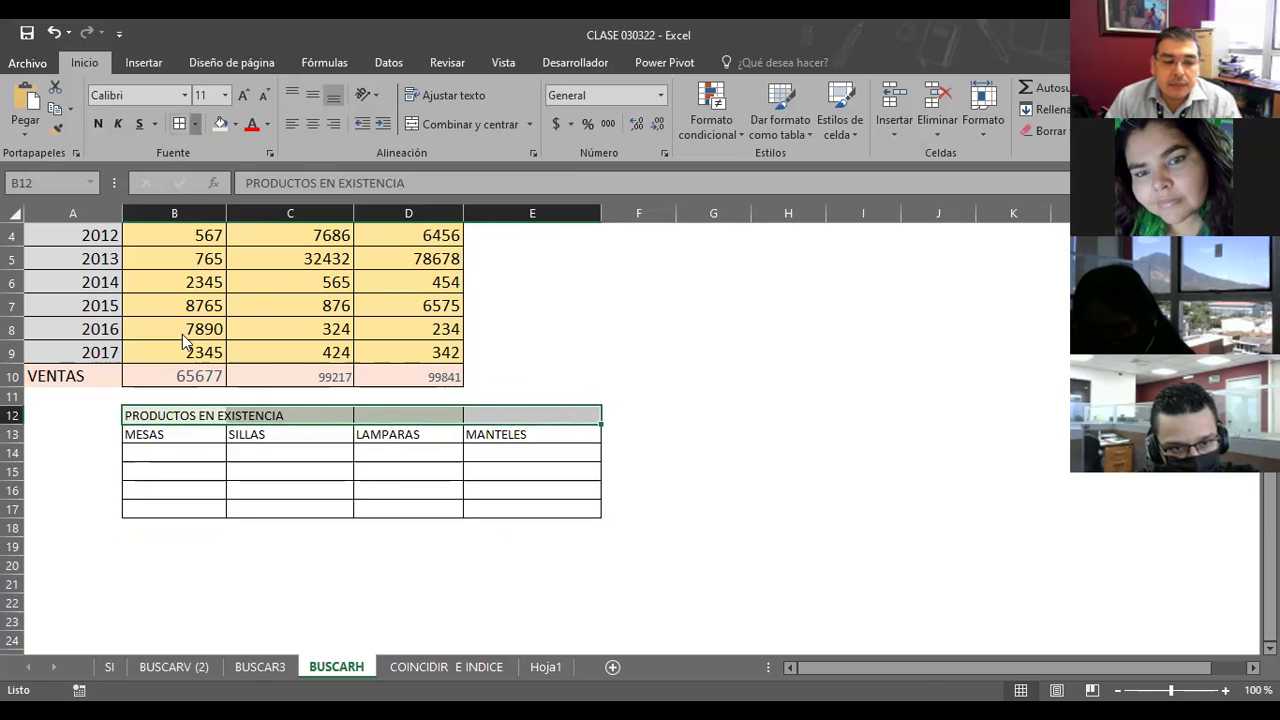
left_click(197, 127)
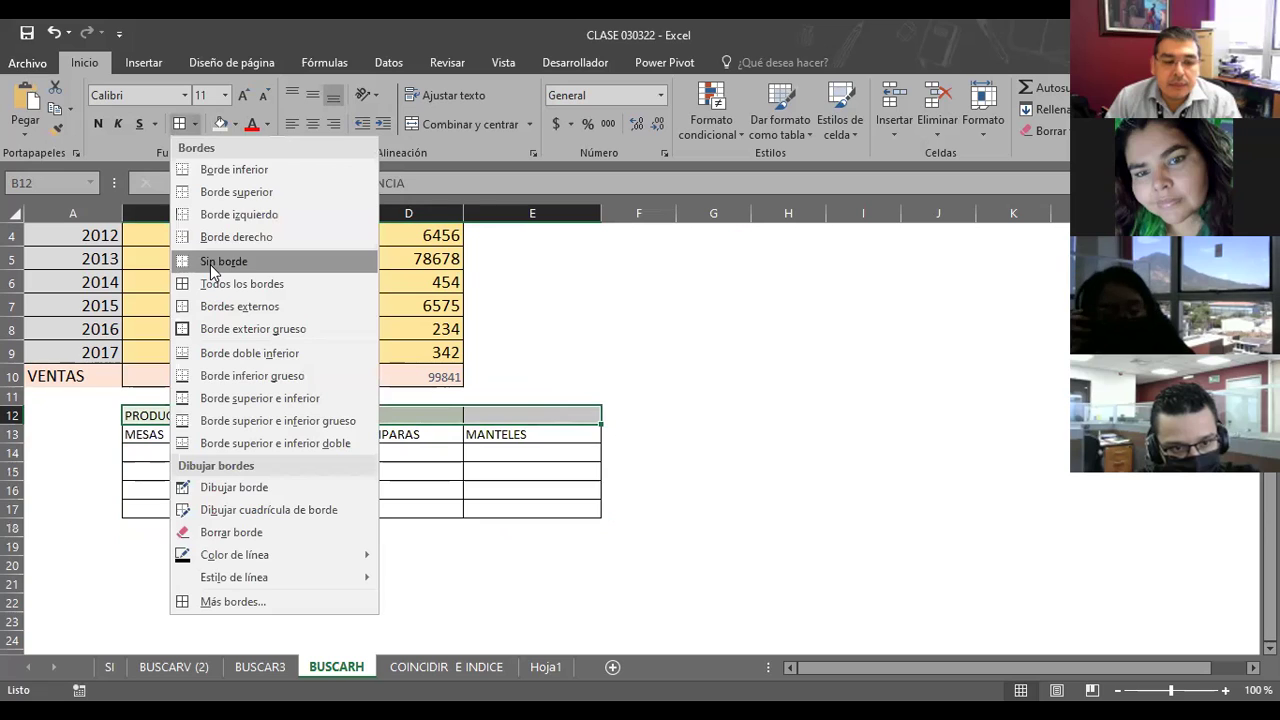
left_click(441, 361)
left_click(435, 126)
left_click(694, 349)
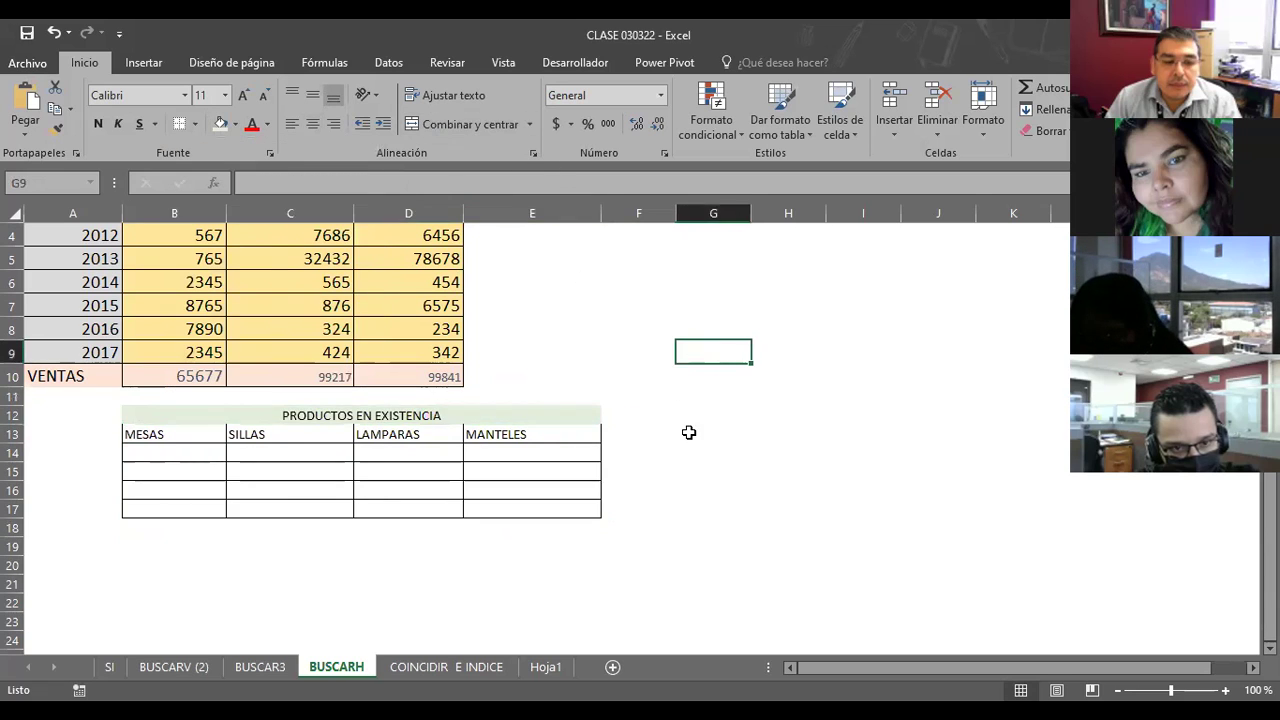
Select the product name row B13:E13 and view border options without changing anything
left_click_drag(146, 434, 522, 433)
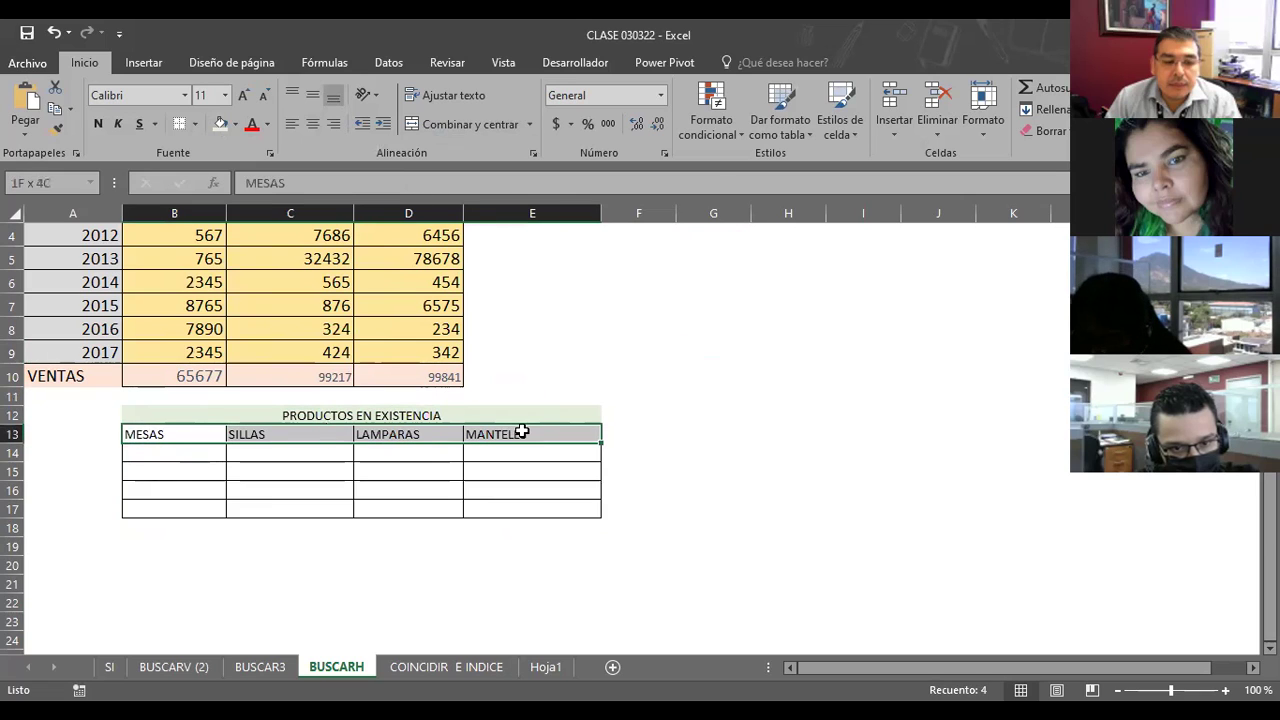
left_click(196, 124)
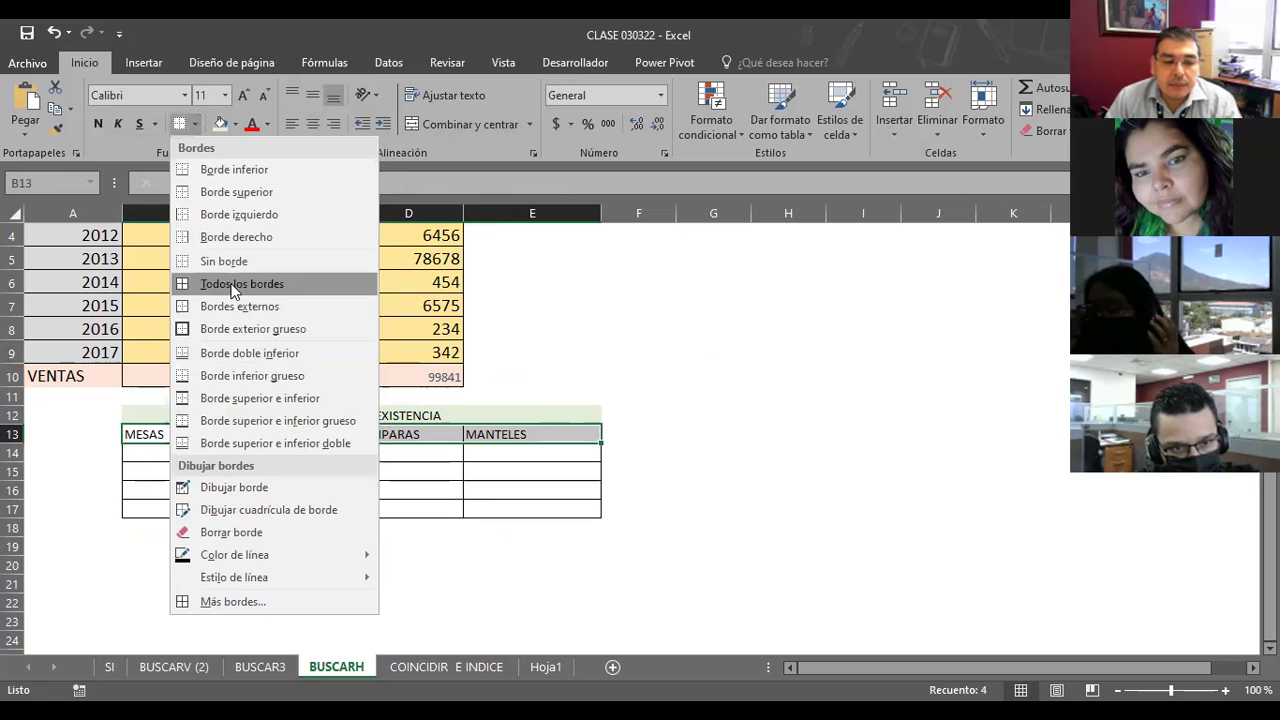
left_click(648, 425)
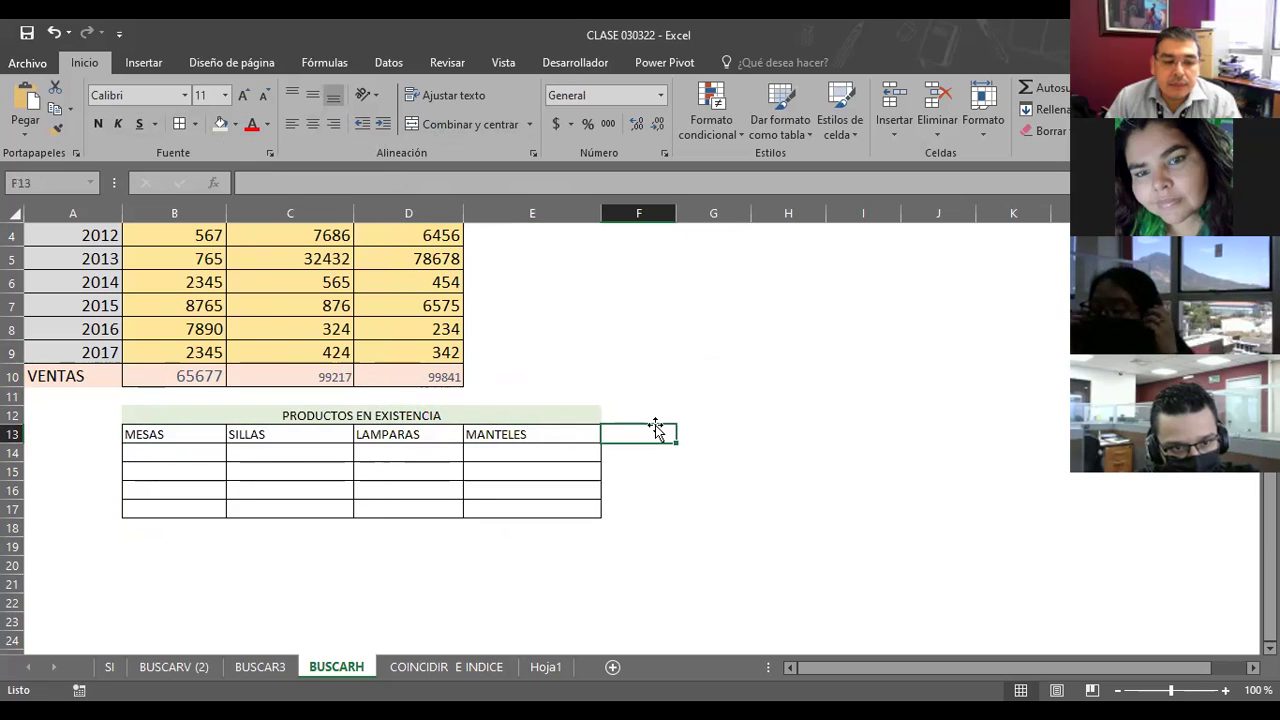
Enter row 14 quantities 34, 98, 76 and 43 in B14:E14
left_click(113, 458)
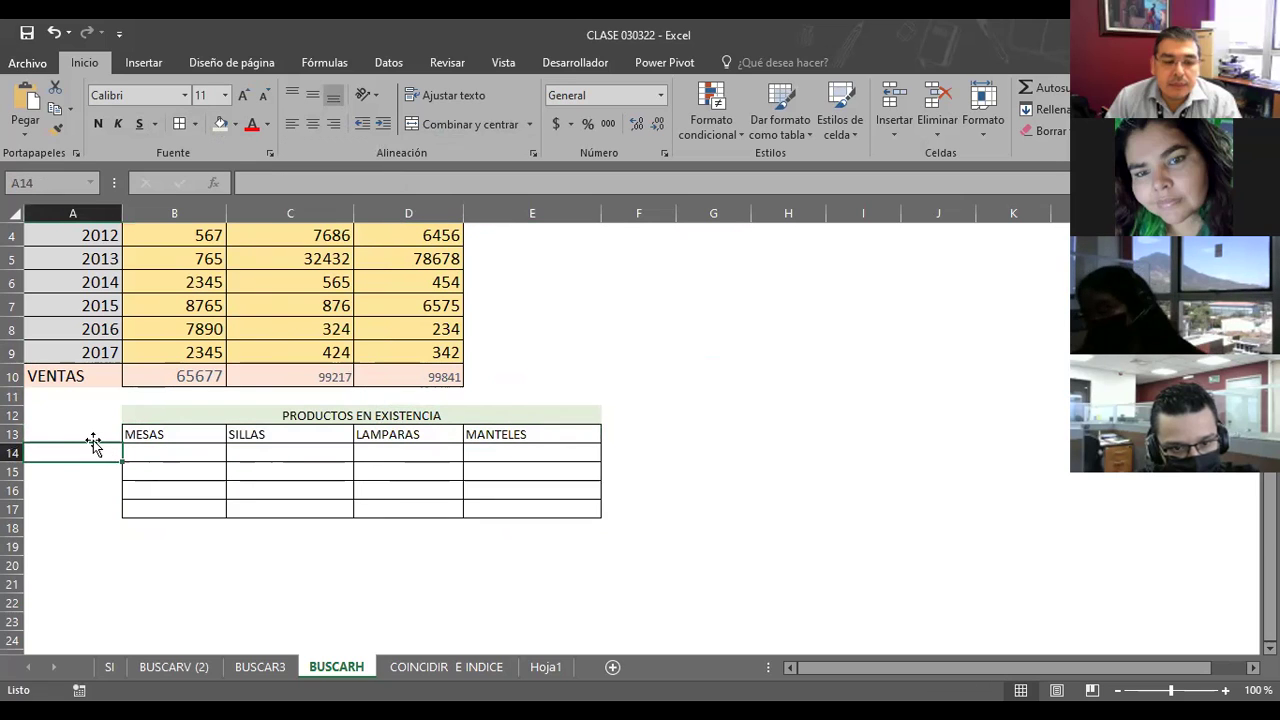
left_click(91, 435)
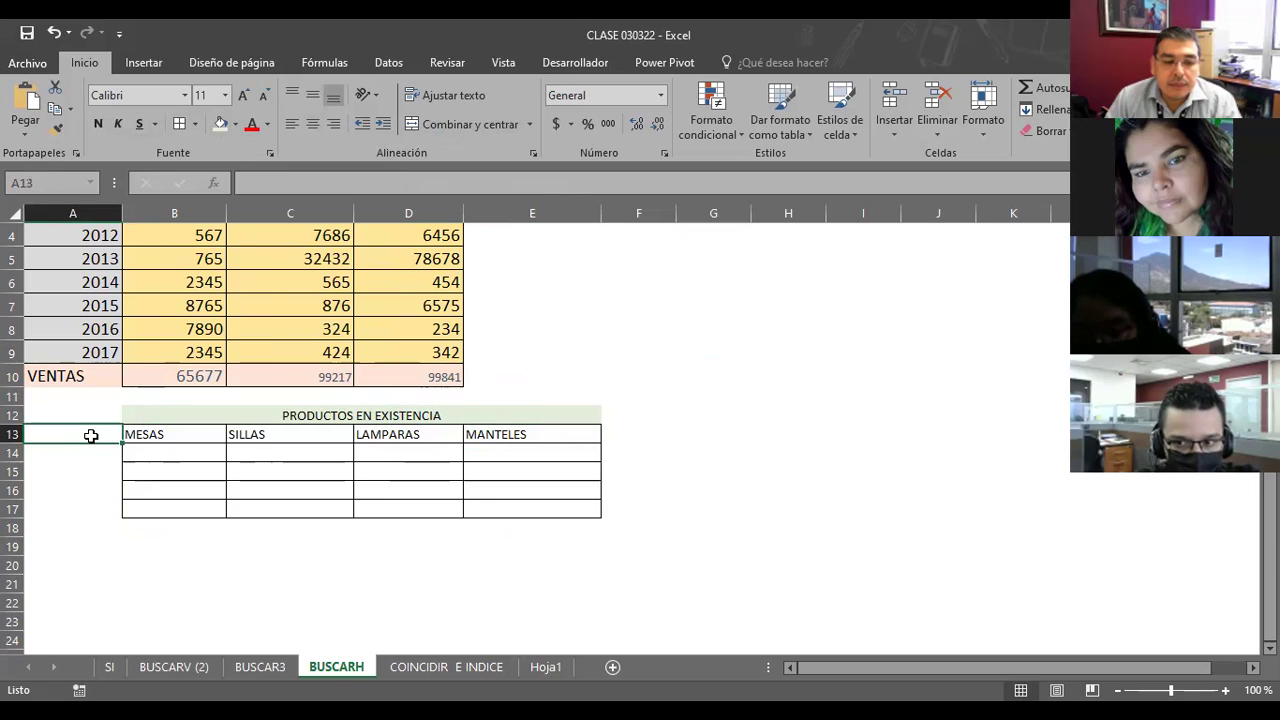
left_click(158, 453)
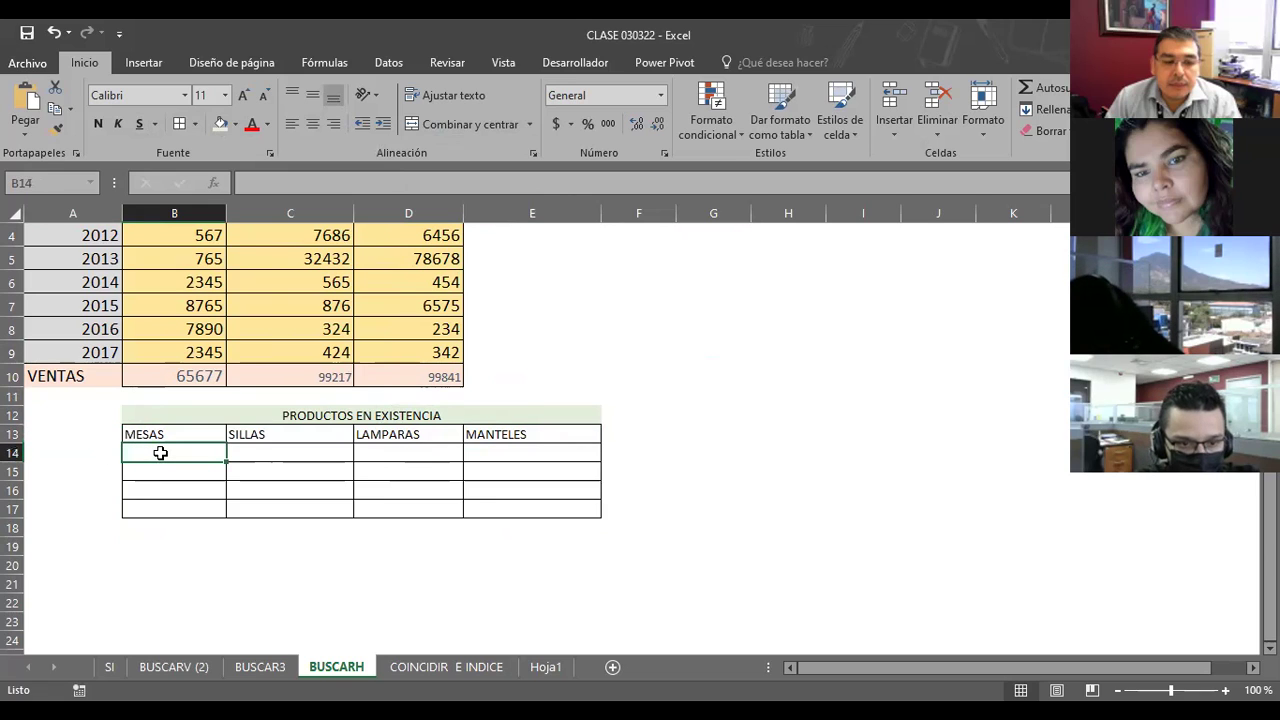
type("34")
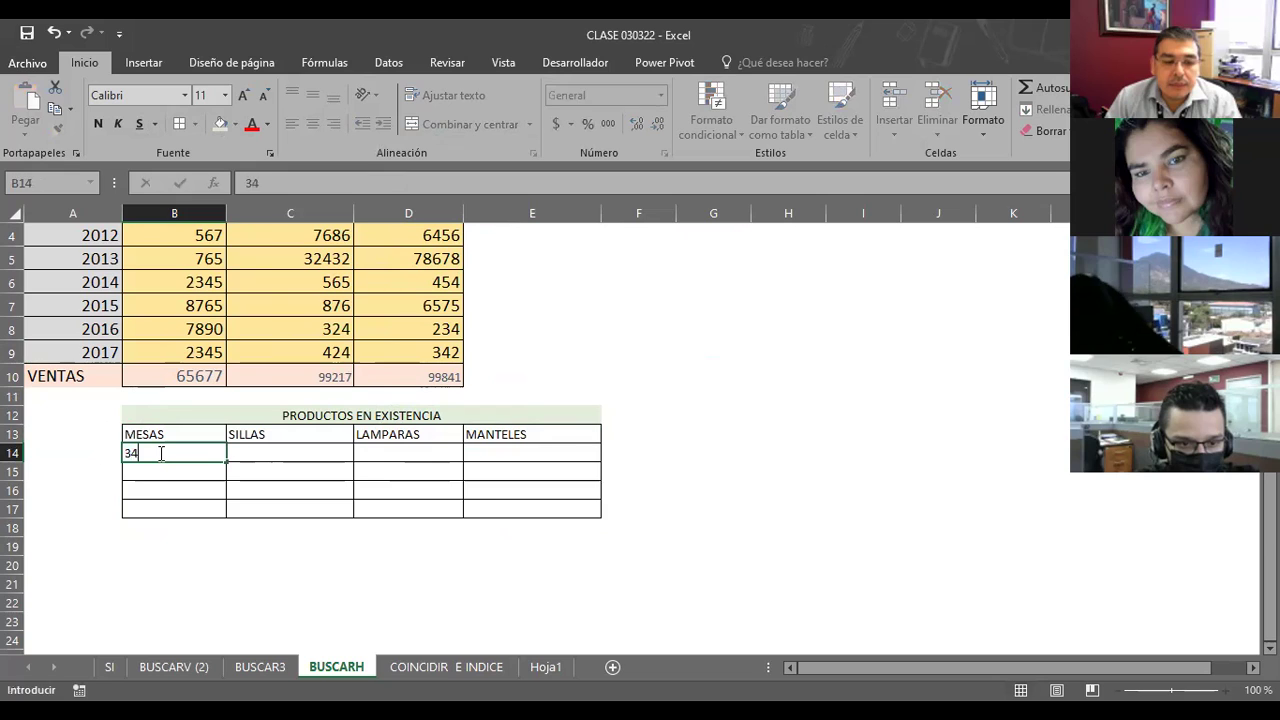
key("Tab")
type("98")
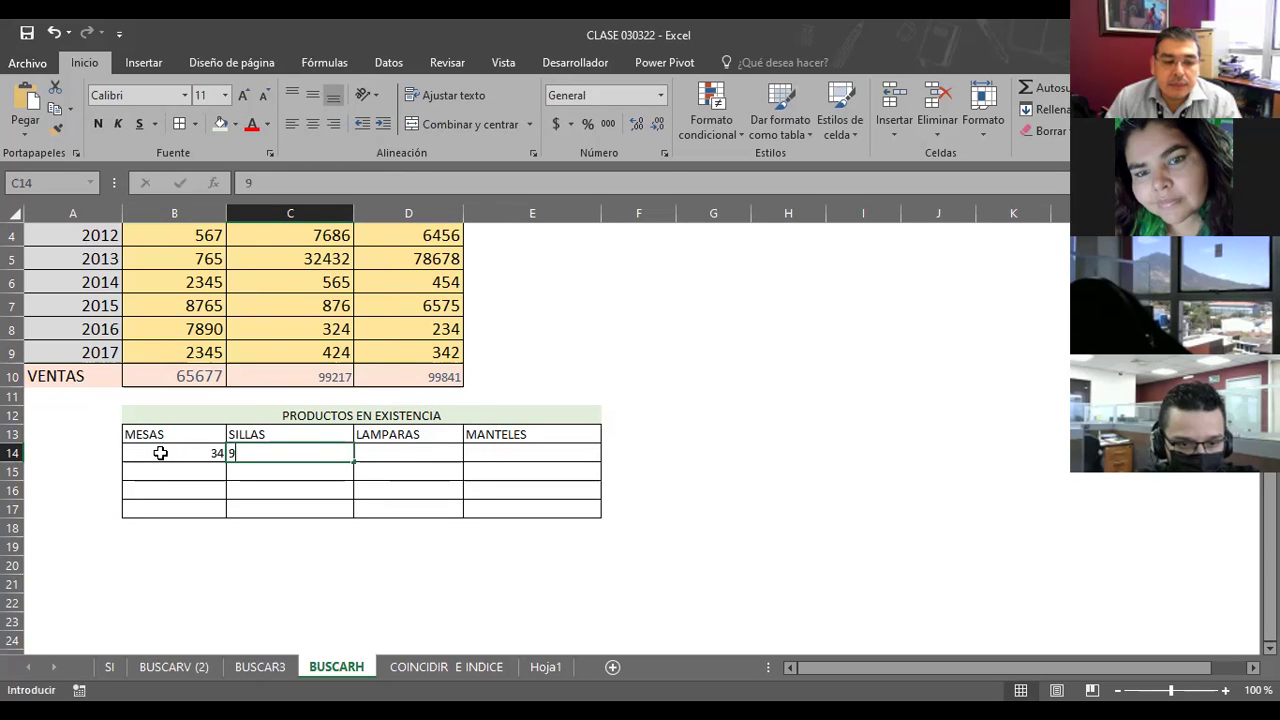
key("Tab")
type("76")
key("Tab")
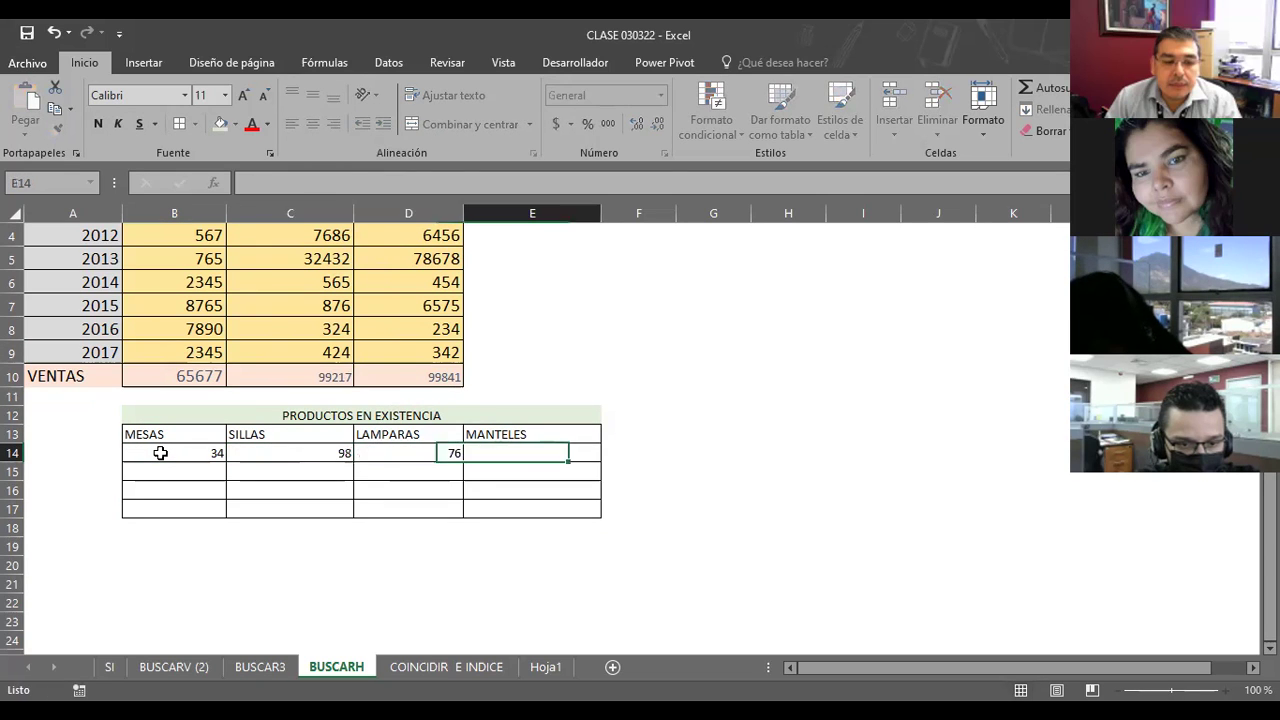
type("43")
key("Return")
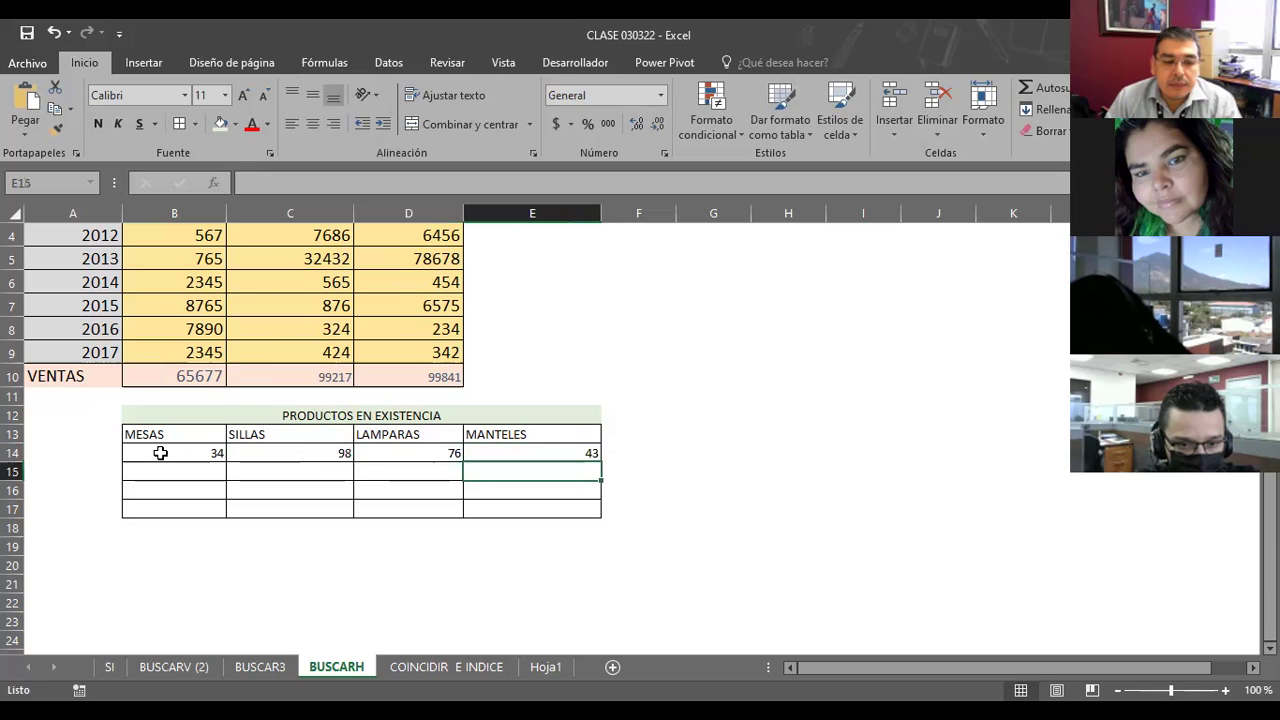
Enter row 15 quantities 23, 56, 34 and 87 in B15:E15
type("23")
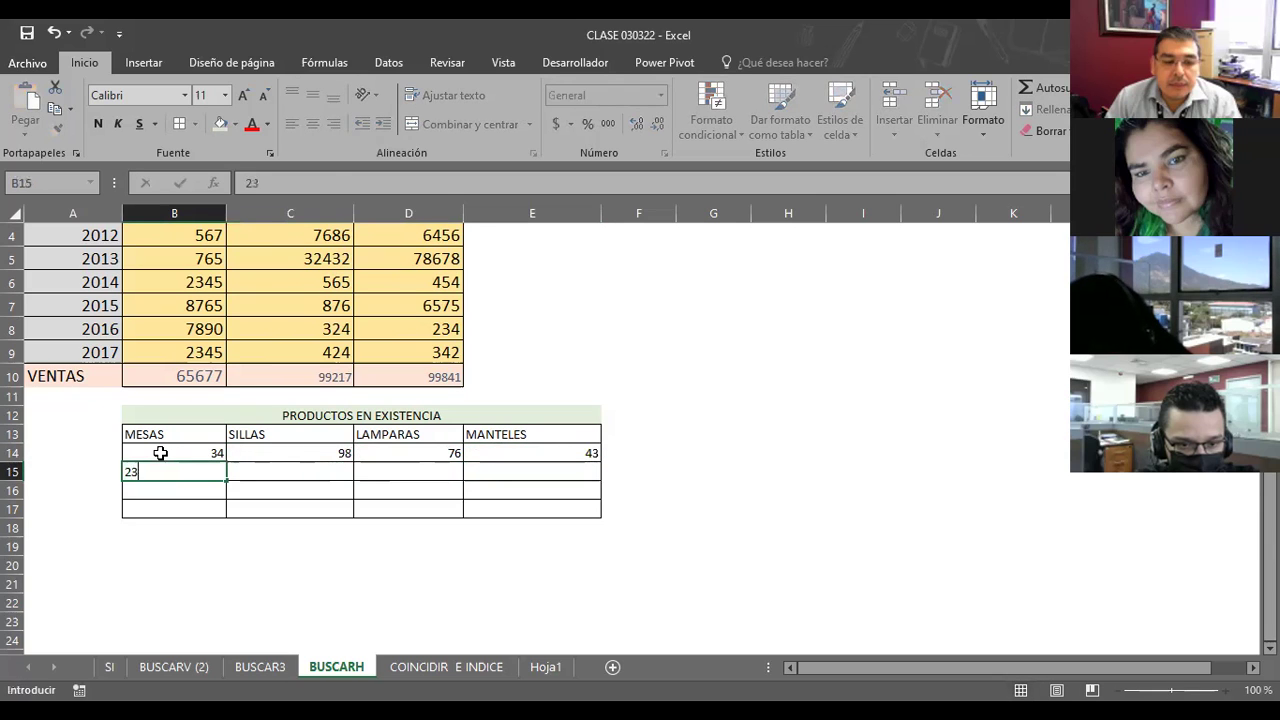
key("Tab")
type("56")
key("Tab")
type("34")
key("Tab")
type("87")
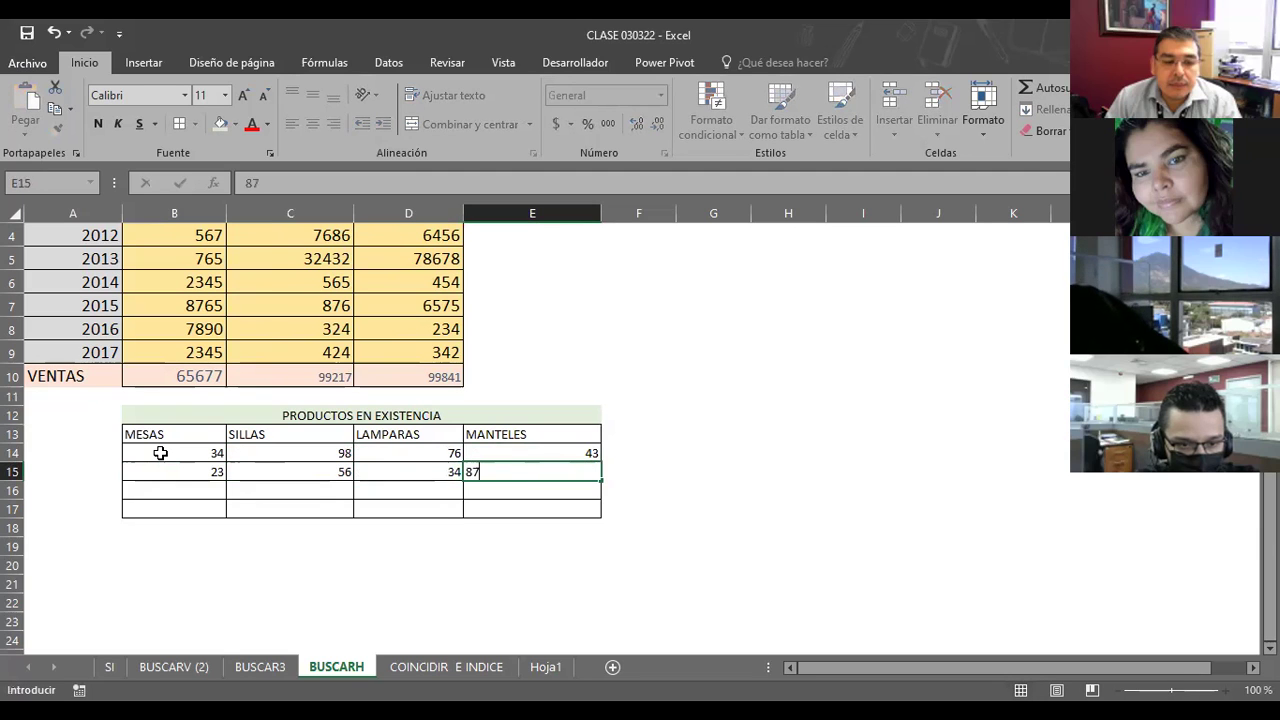
key("Return")
Enter row 16 quantities 65, 78, 45 and 23 in B16:E16
type("65")
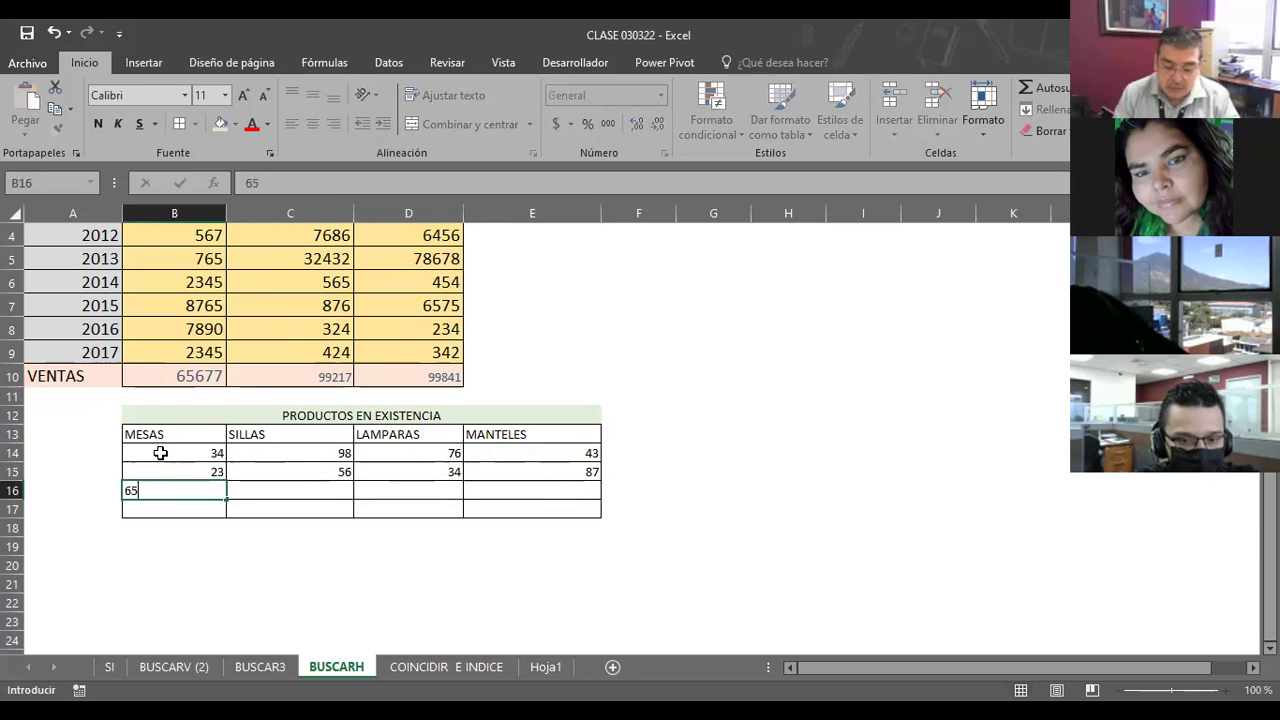
key("Tab")
type("78")
key("Tab")
type("45")
key("Tab")
type("23")
key("Left")
key("Left")
key("Left")
key("Left")
key("Right")
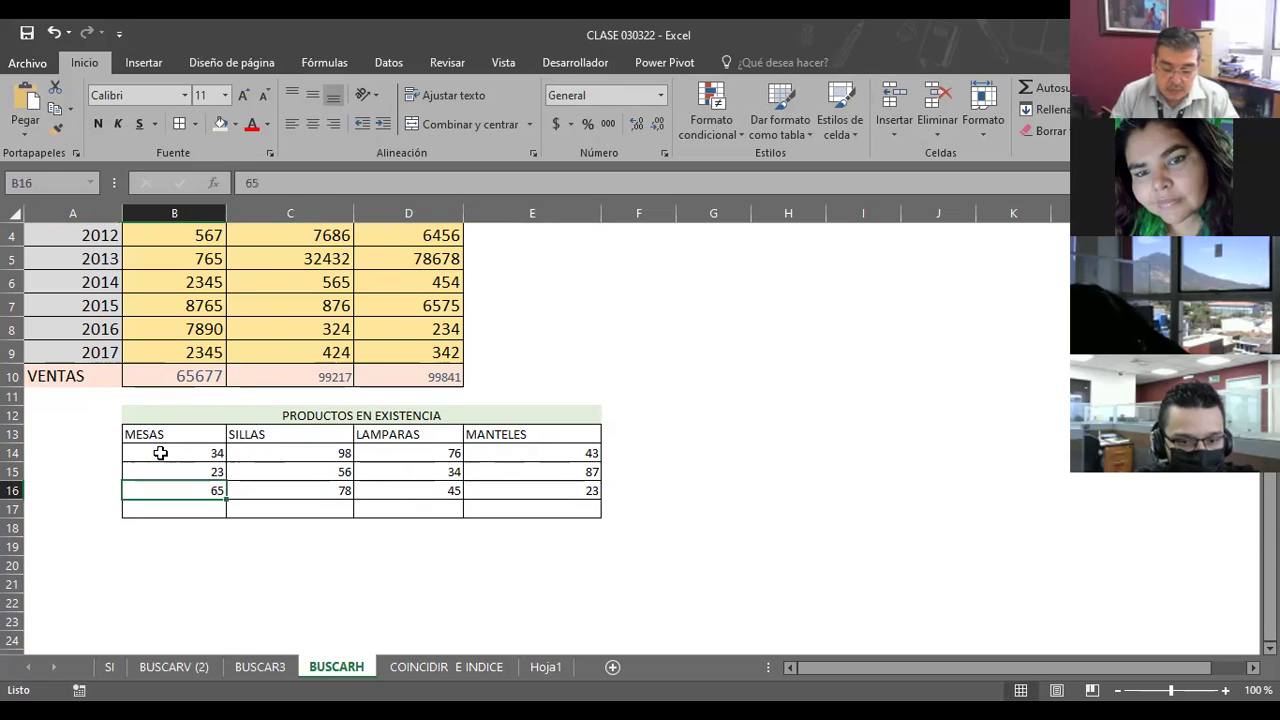
left_click_drag(160, 415, 440, 512)
left_click(242, 95)
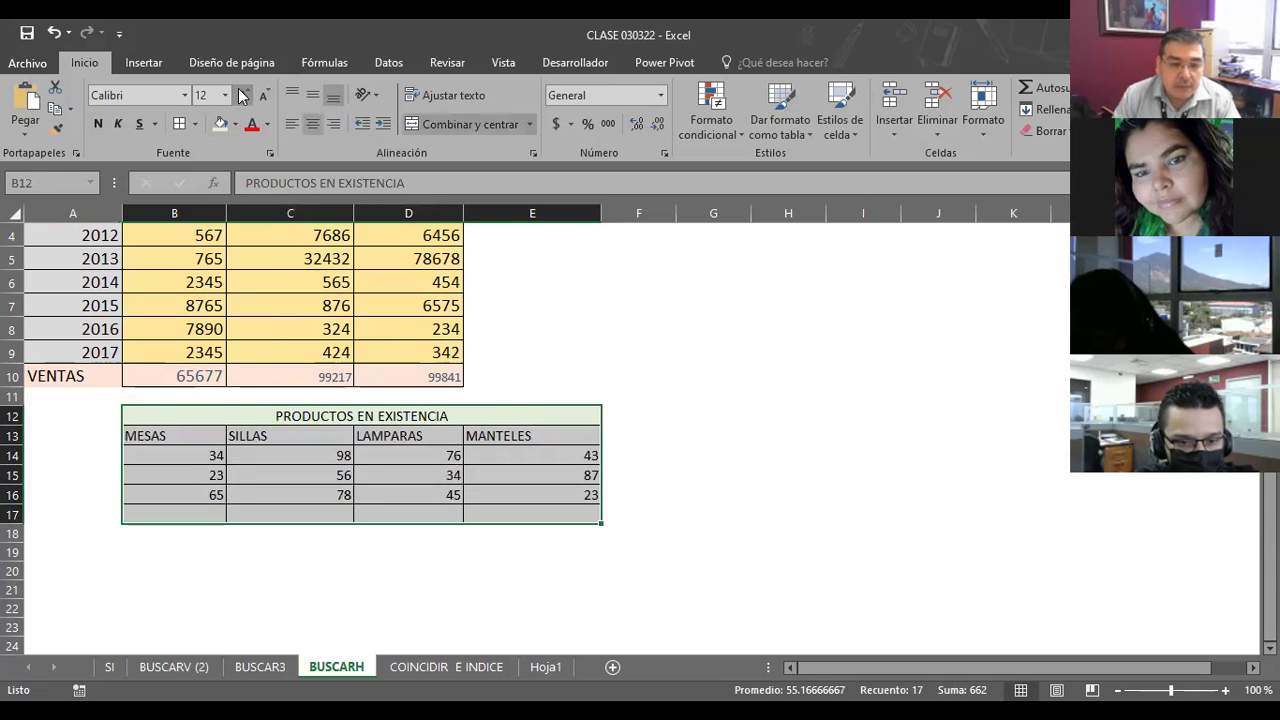
left_click(242, 95)
left_click(750, 376)
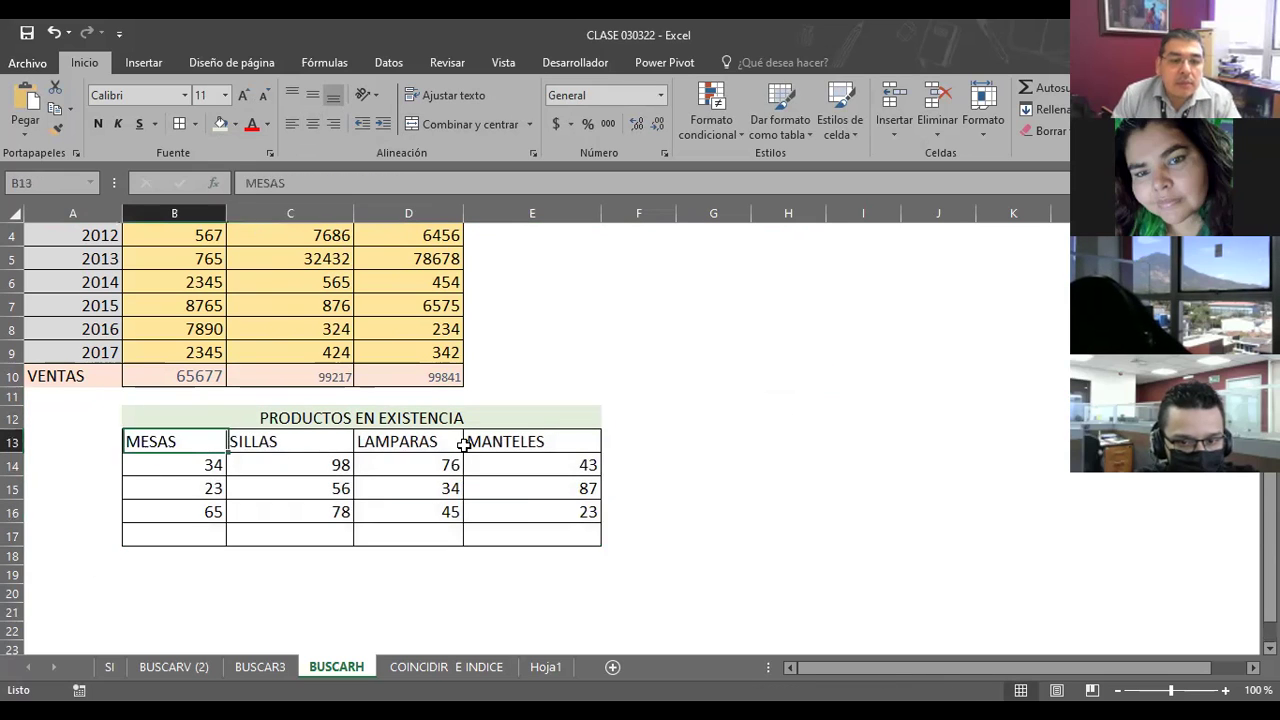
left_click_drag(145, 441, 548, 440)
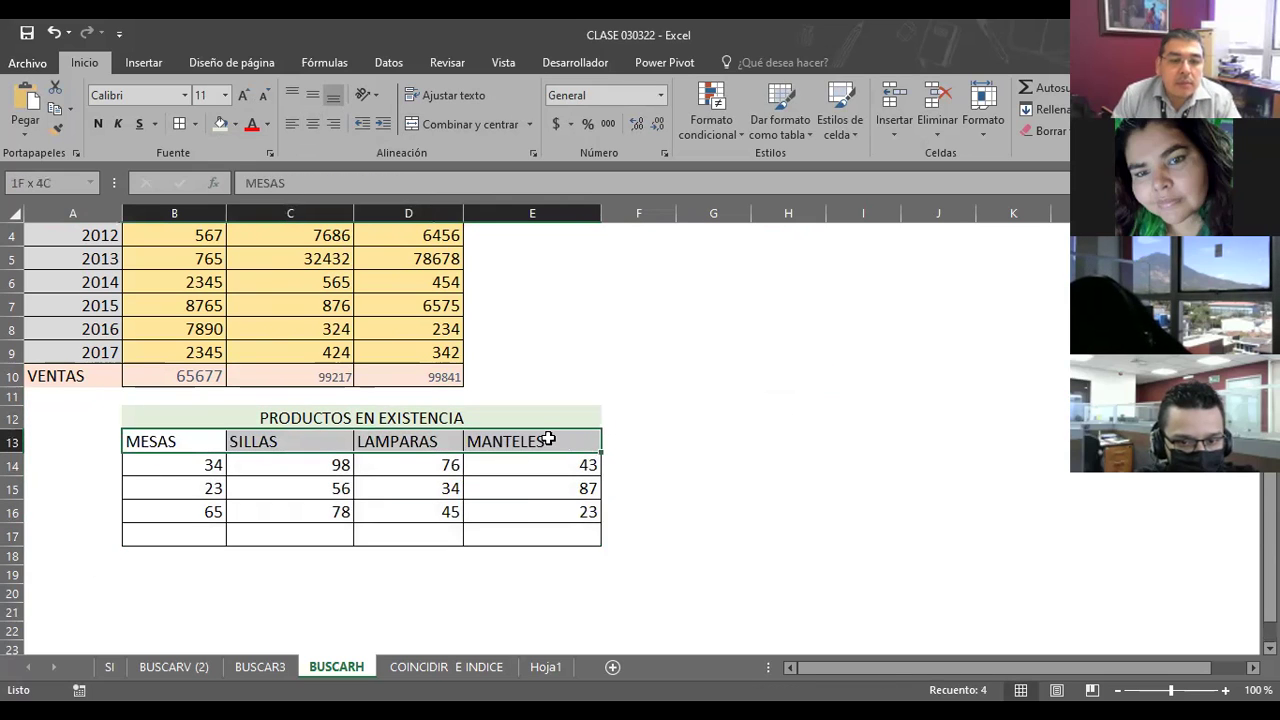
left_click(318, 127)
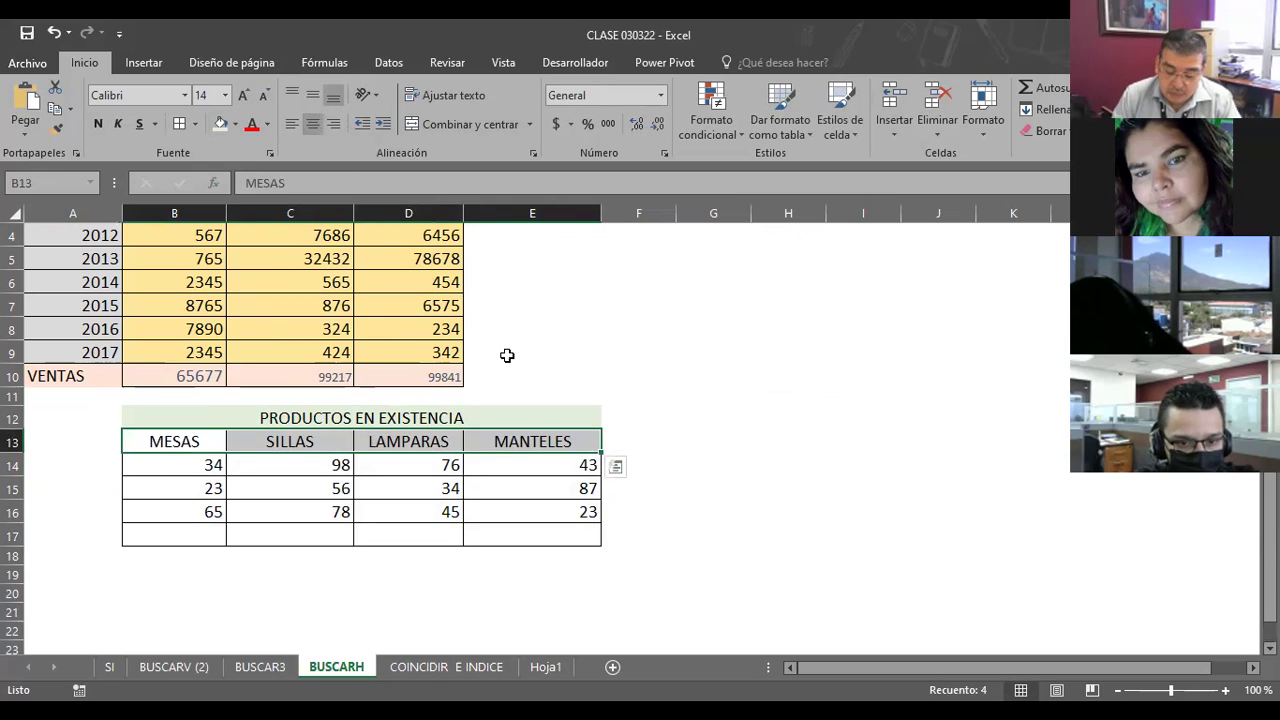
left_click(698, 372)
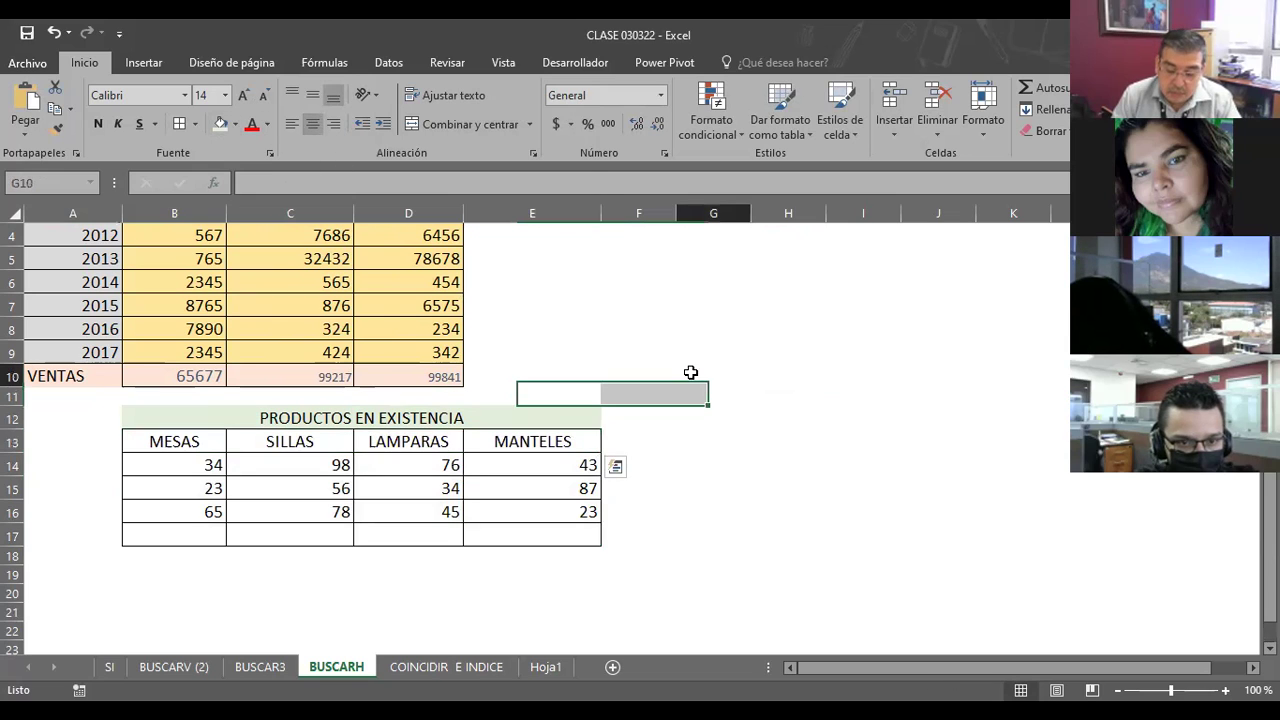
left_click(732, 455)
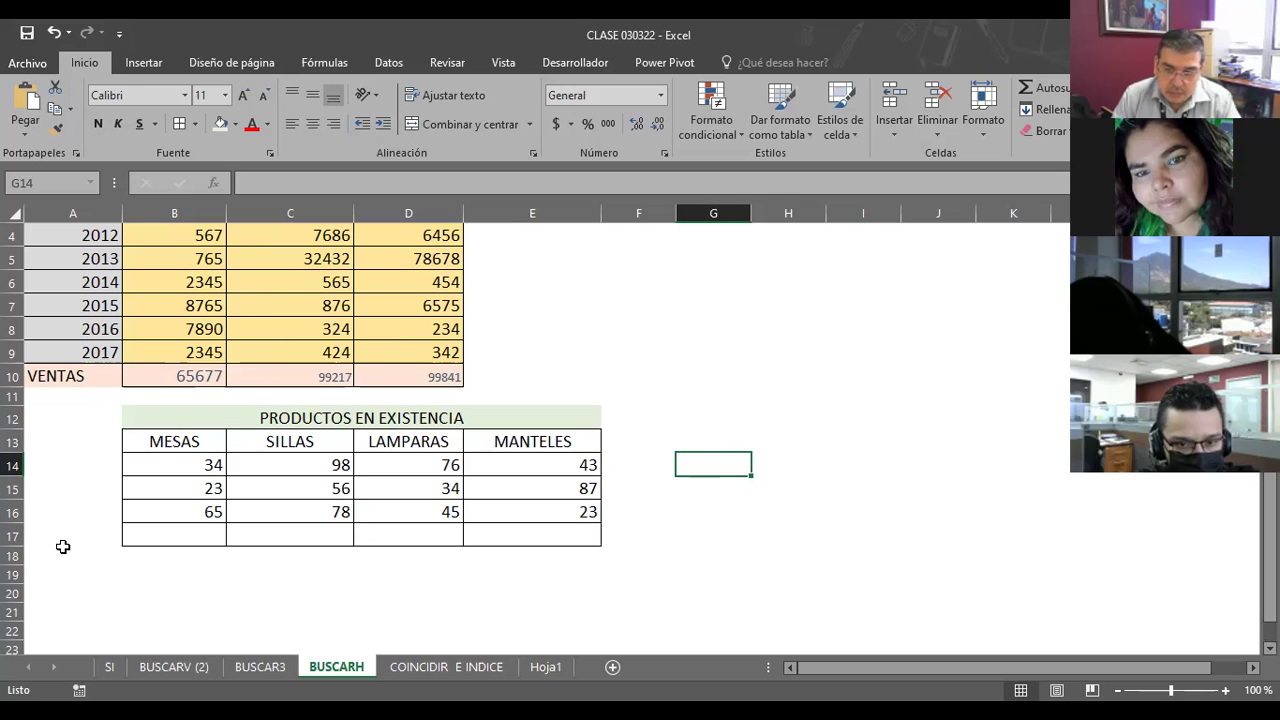
Add a PRECIO header in A13 with font size 14, centred
left_click(97, 443)
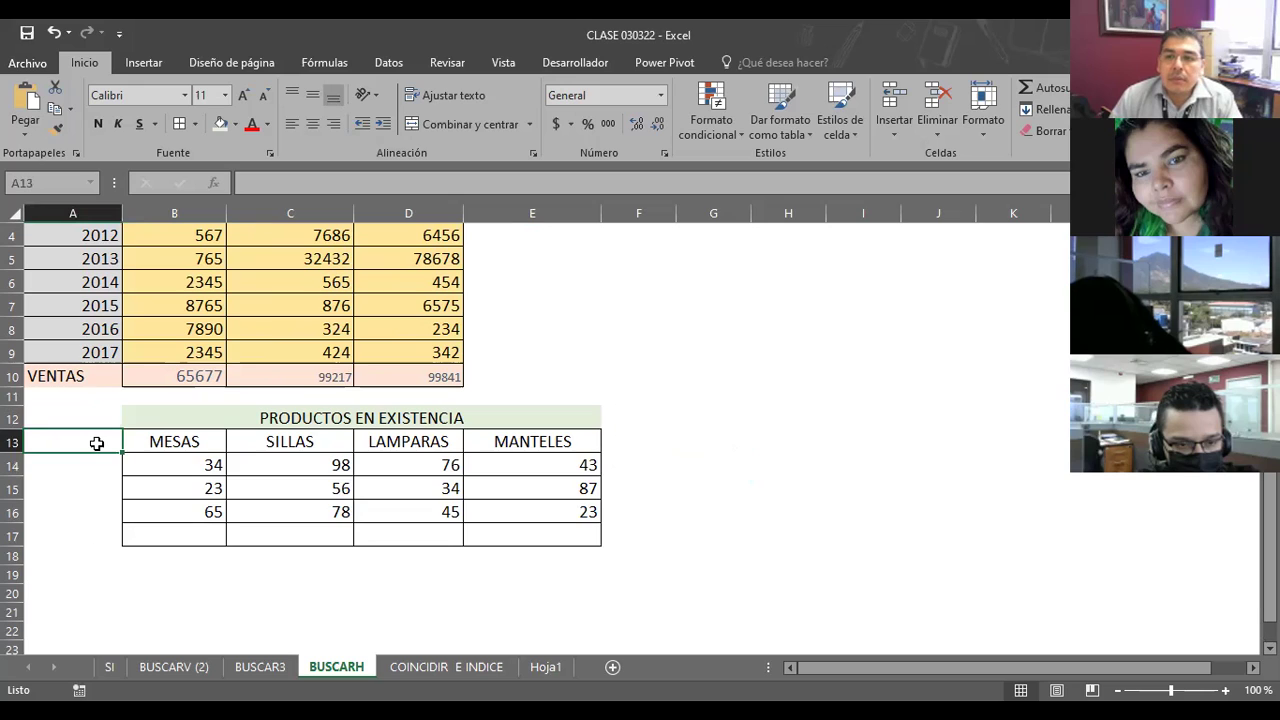
type("PRECIO")
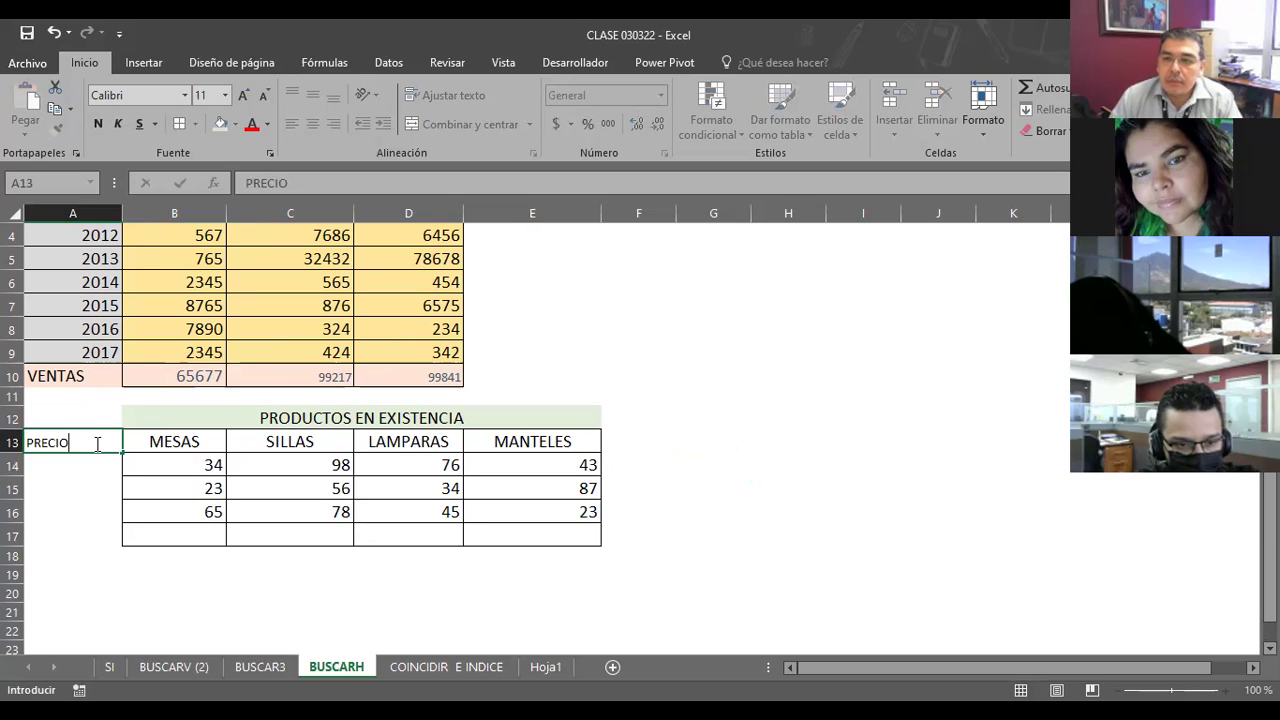
key("Tab")
left_click(97, 443)
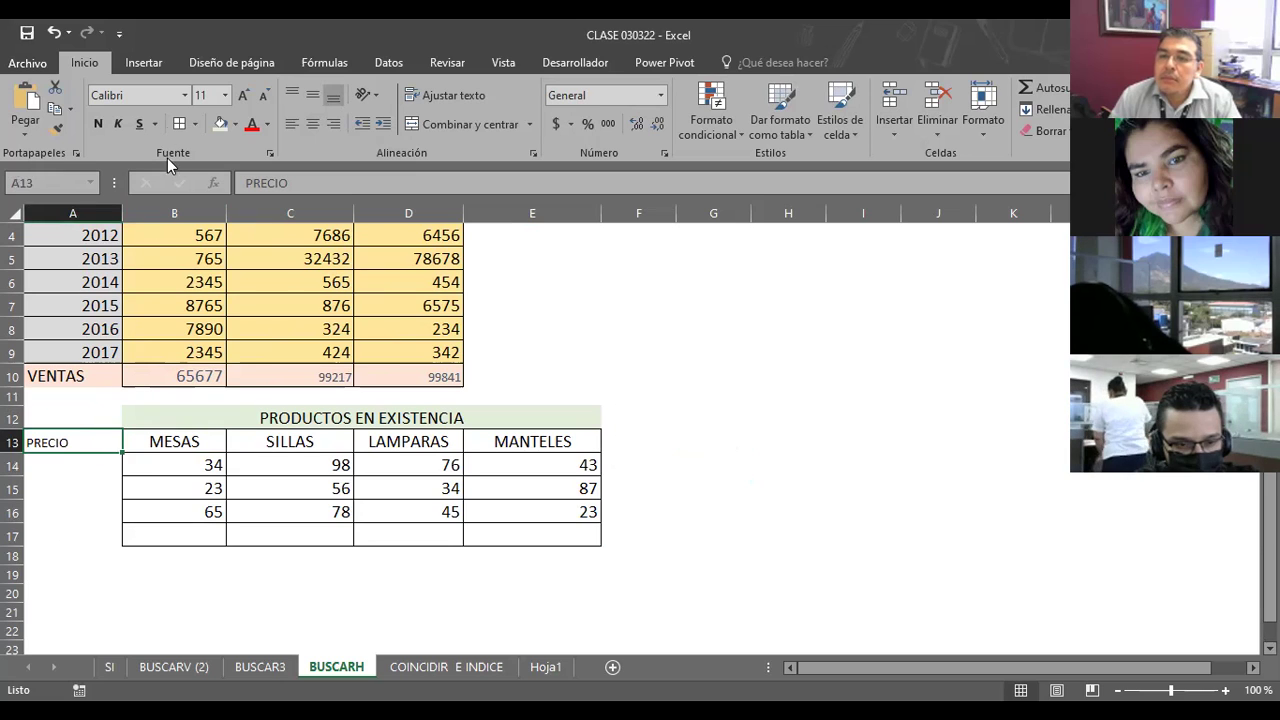
left_click(243, 95)
left_click(243, 95)
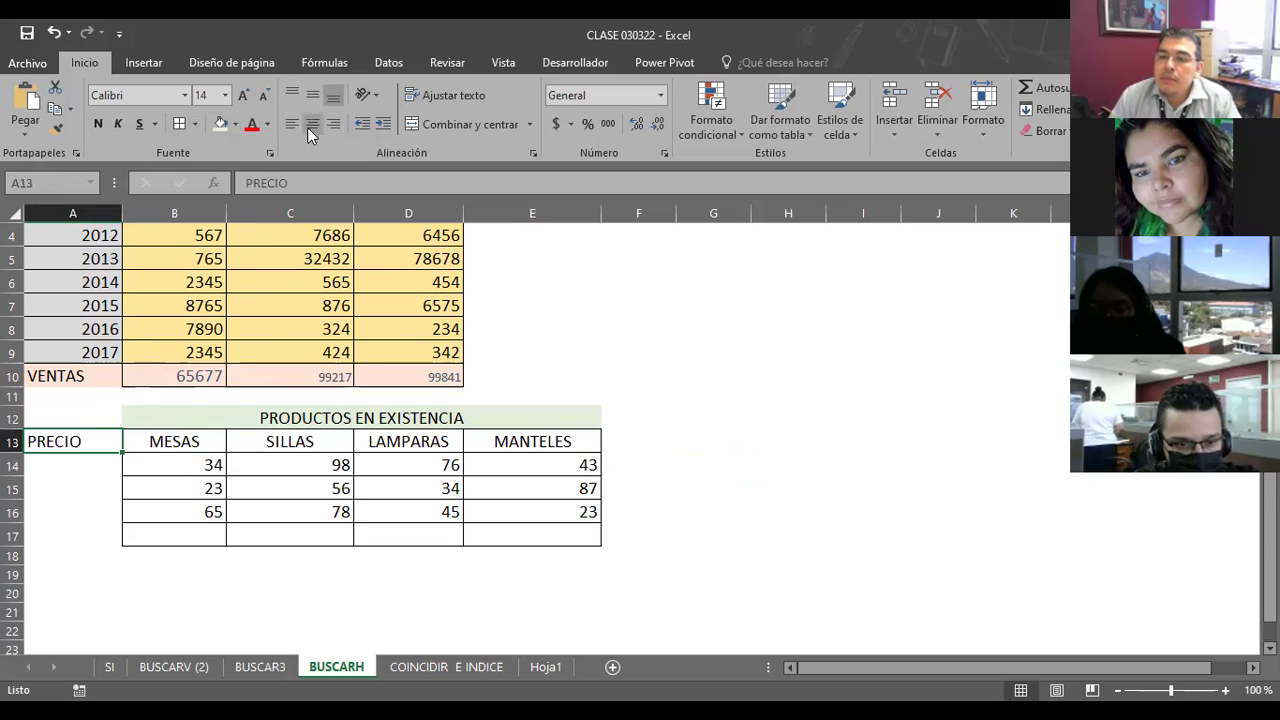
left_click(308, 132)
left_click_drag(76, 442, 76, 536)
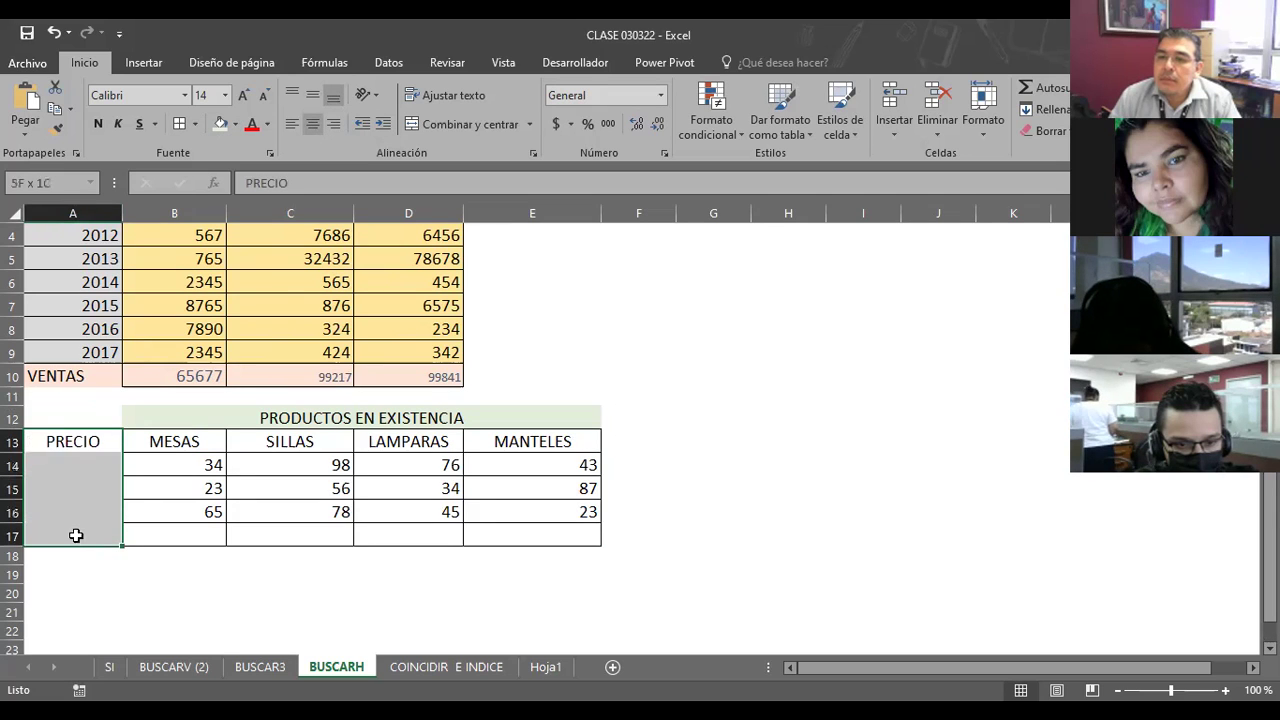
left_click(568, 379)
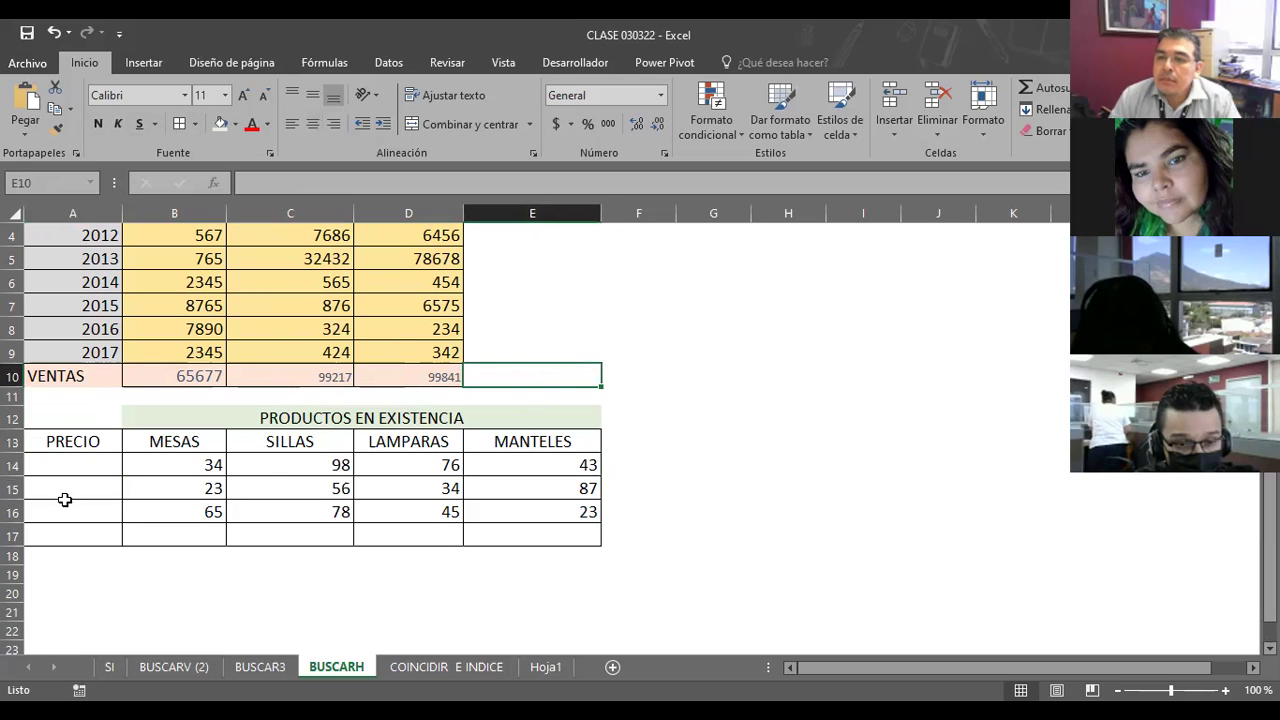
Enter prices 234, 345, 56 and 56 in A14:A17
left_click(64, 466)
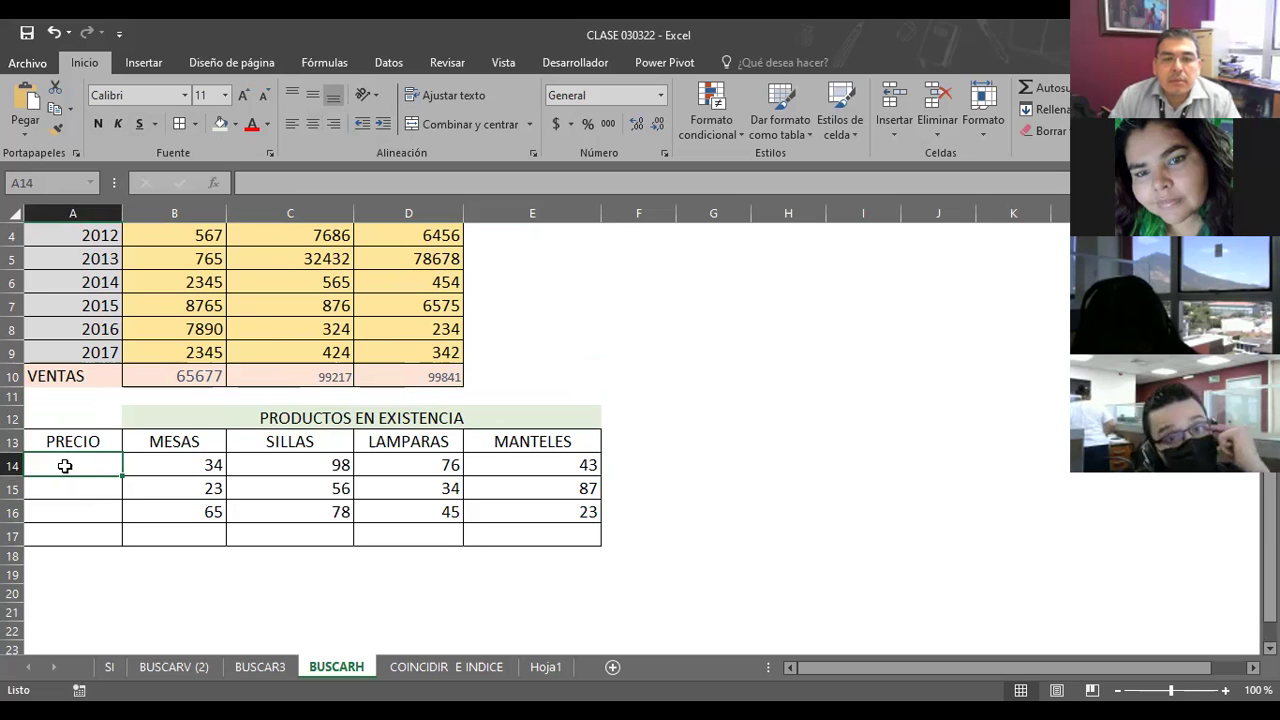
type("234")
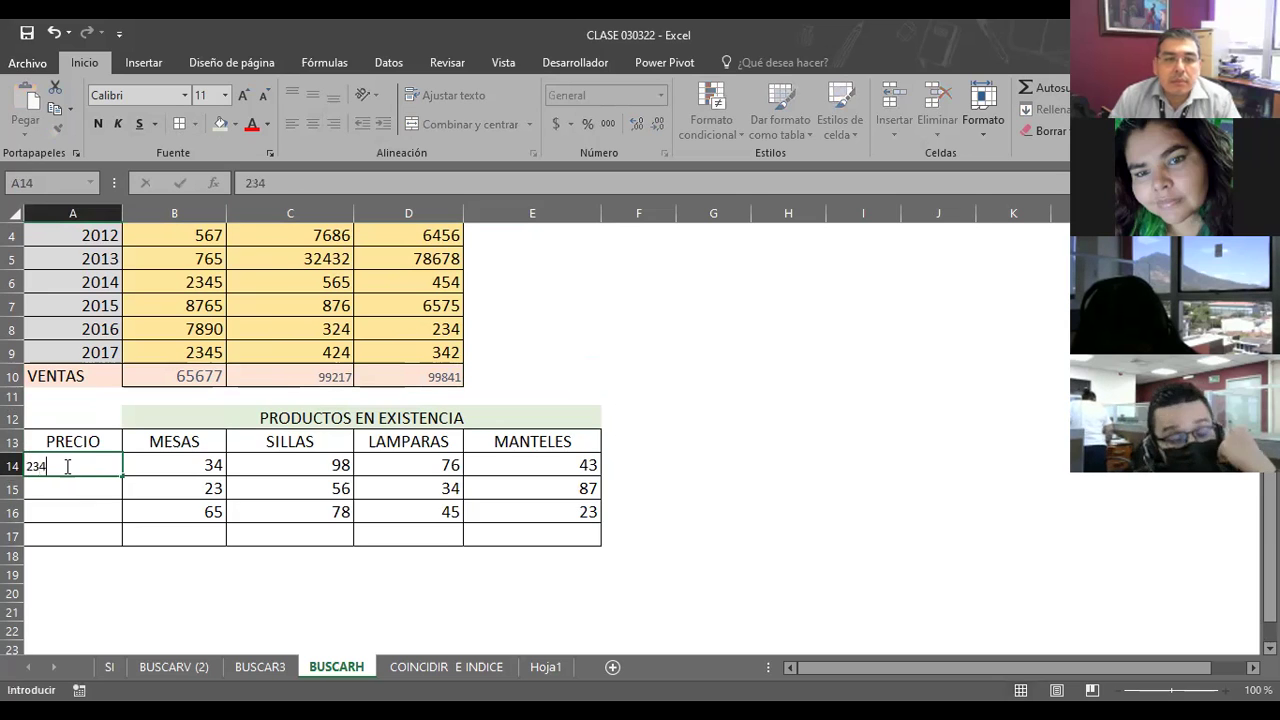
key("Return")
type("345")
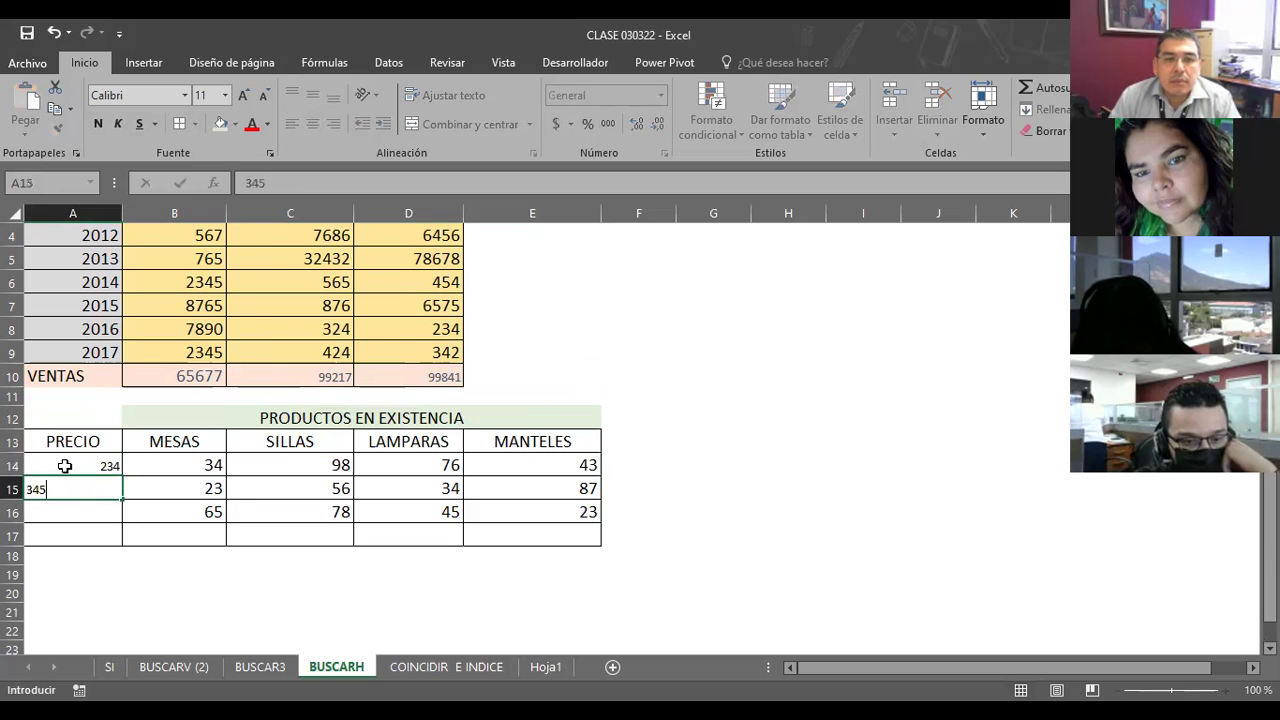
key("Return")
type("56")
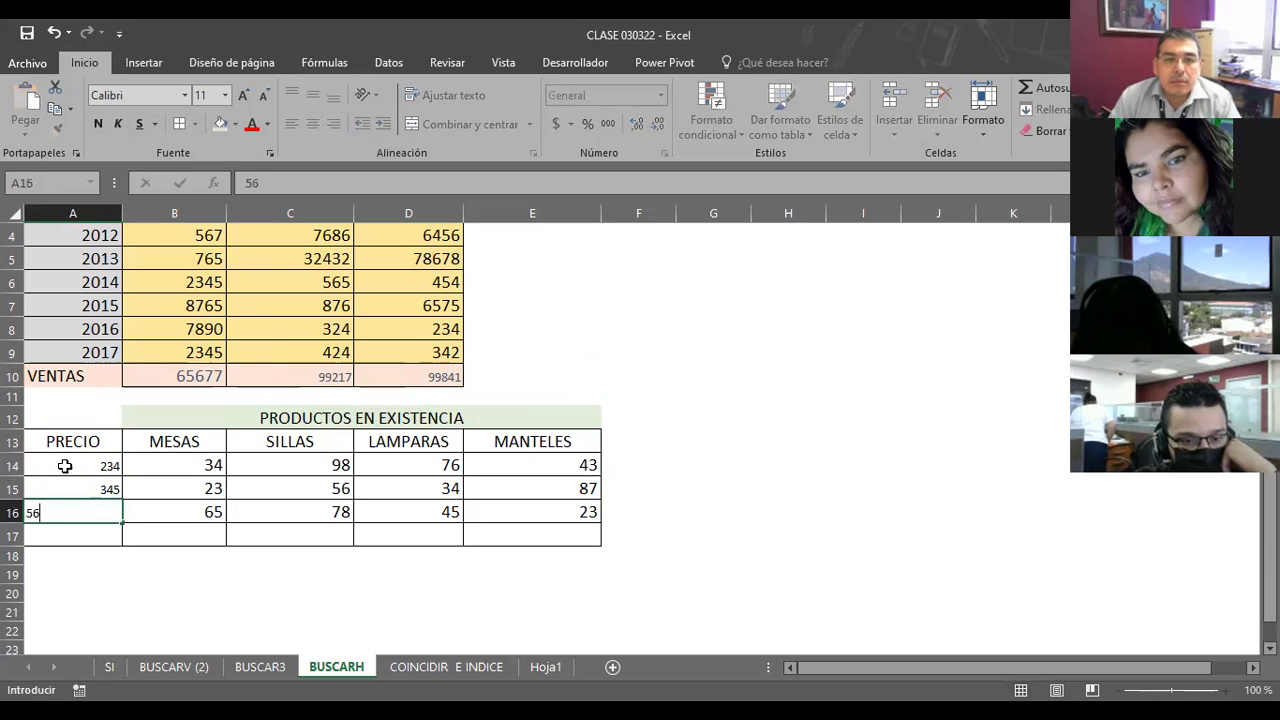
key("Return")
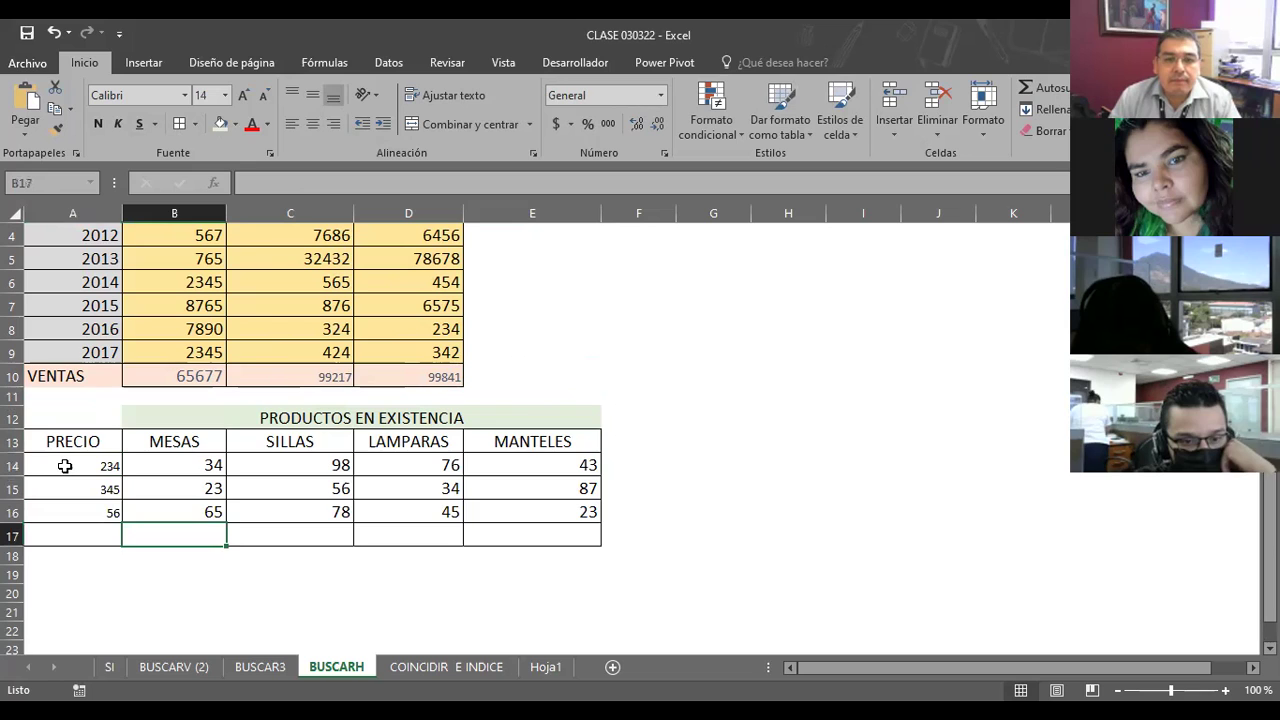
type("56")
key("ctrl+Return")
key("Tab")
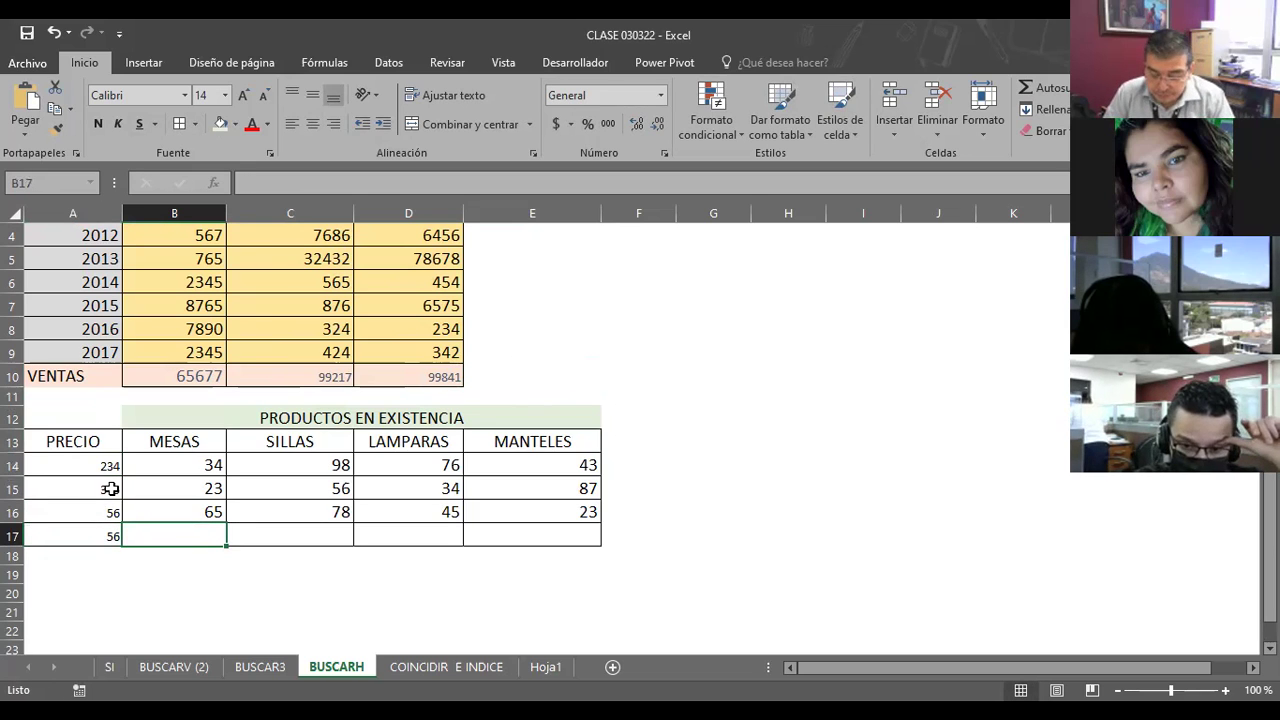
left_click(59, 470)
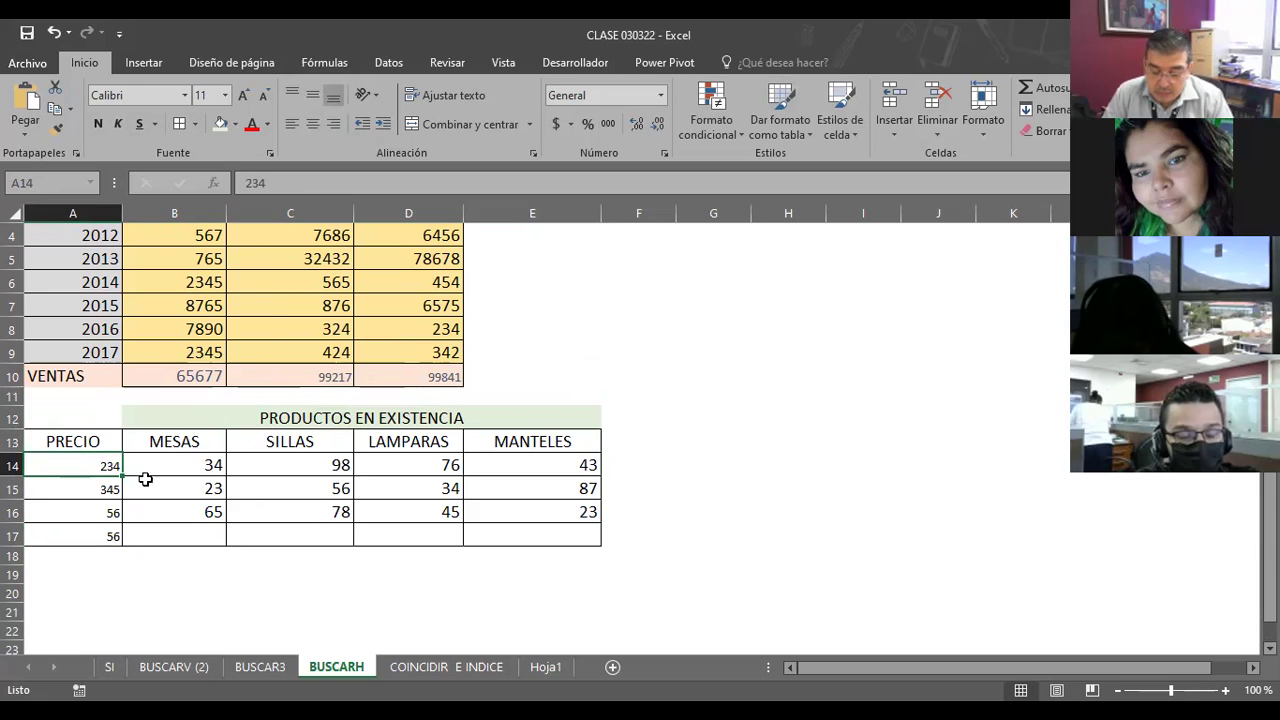
Add a PRECIO TOTAL header in F13, widen column F, and border F13:F17
left_click(634, 440)
type("PRECIO")
type(" T")
type("OTAL")
key("Return")
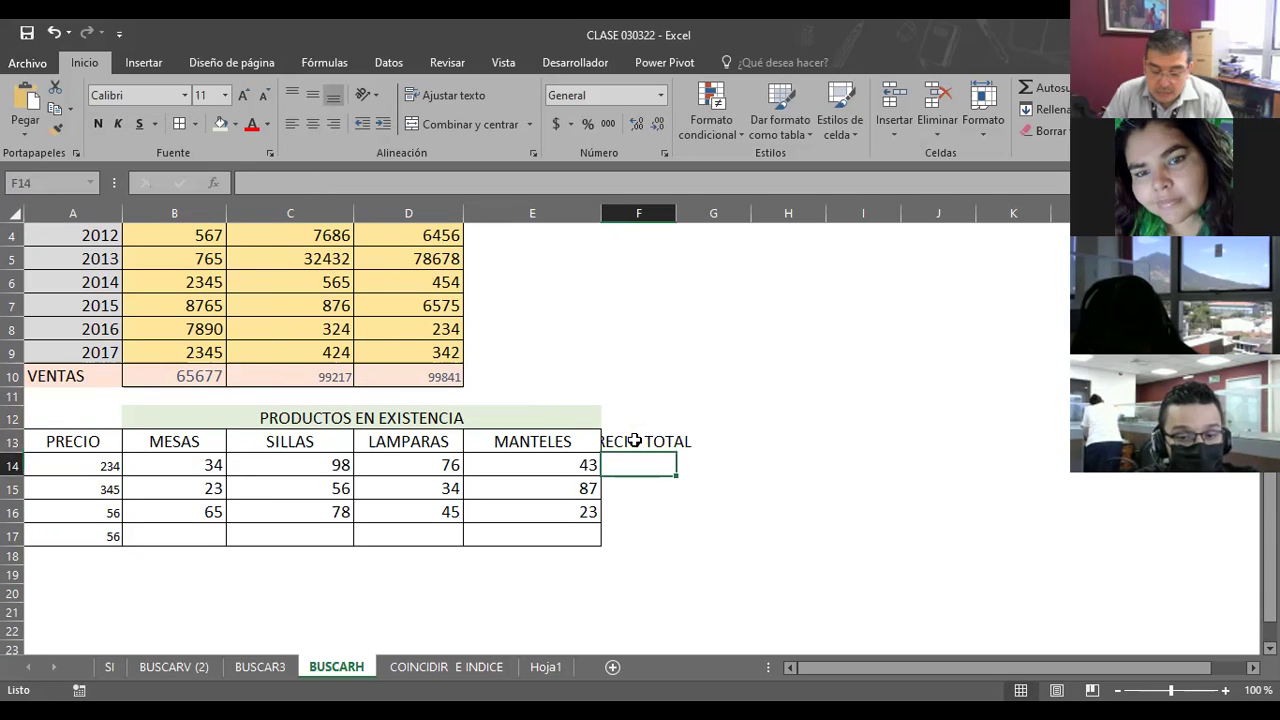
left_click(634, 440)
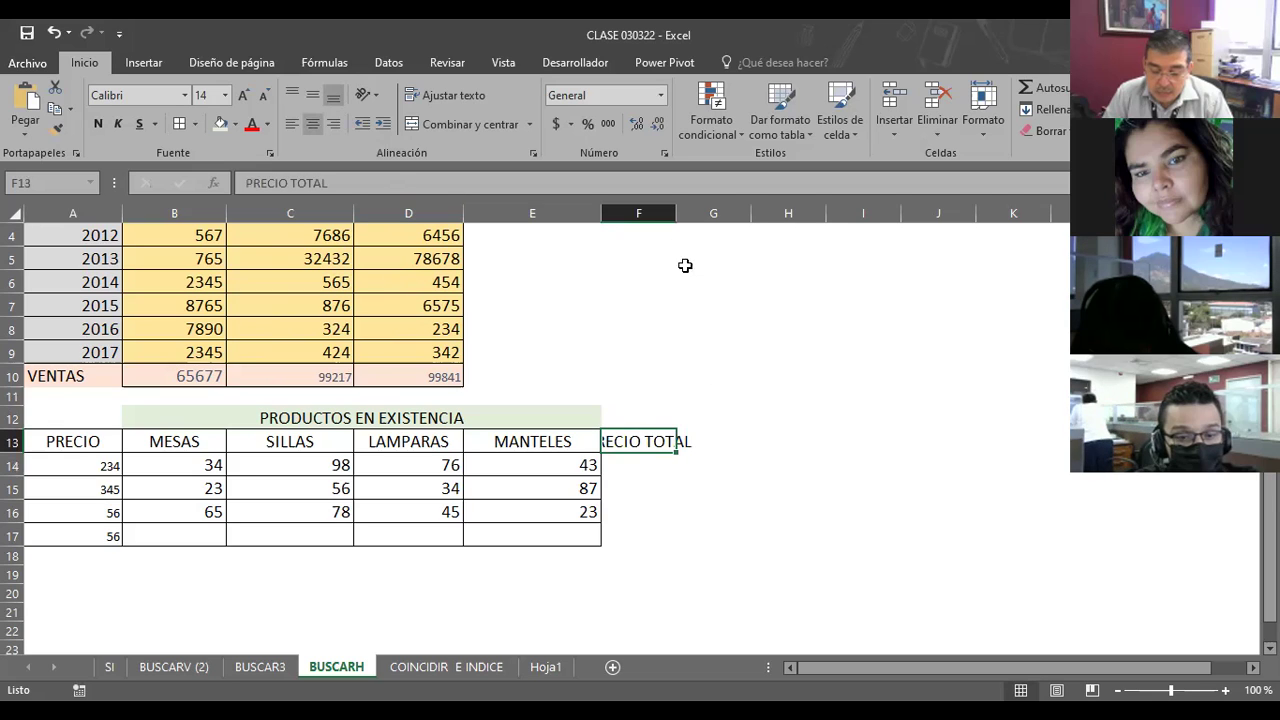
left_click_drag(676, 216, 721, 229)
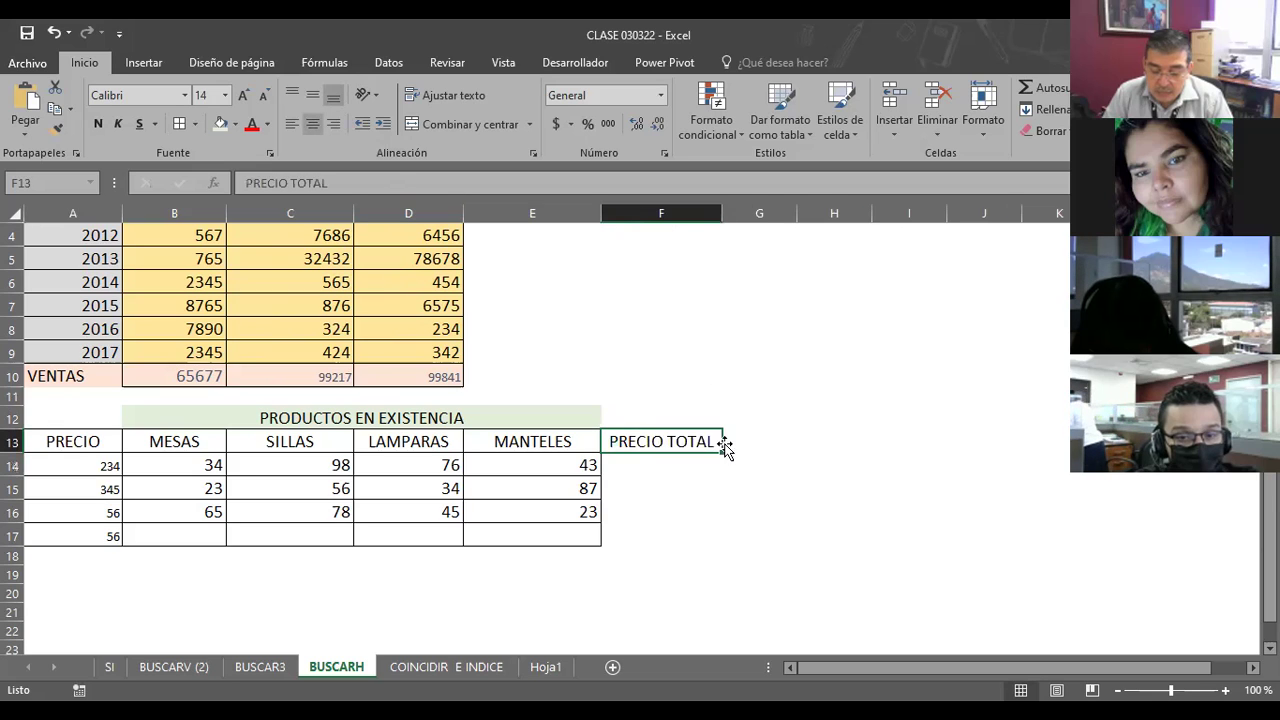
left_click(675, 512, "shift")
left_click(675, 535, "shift")
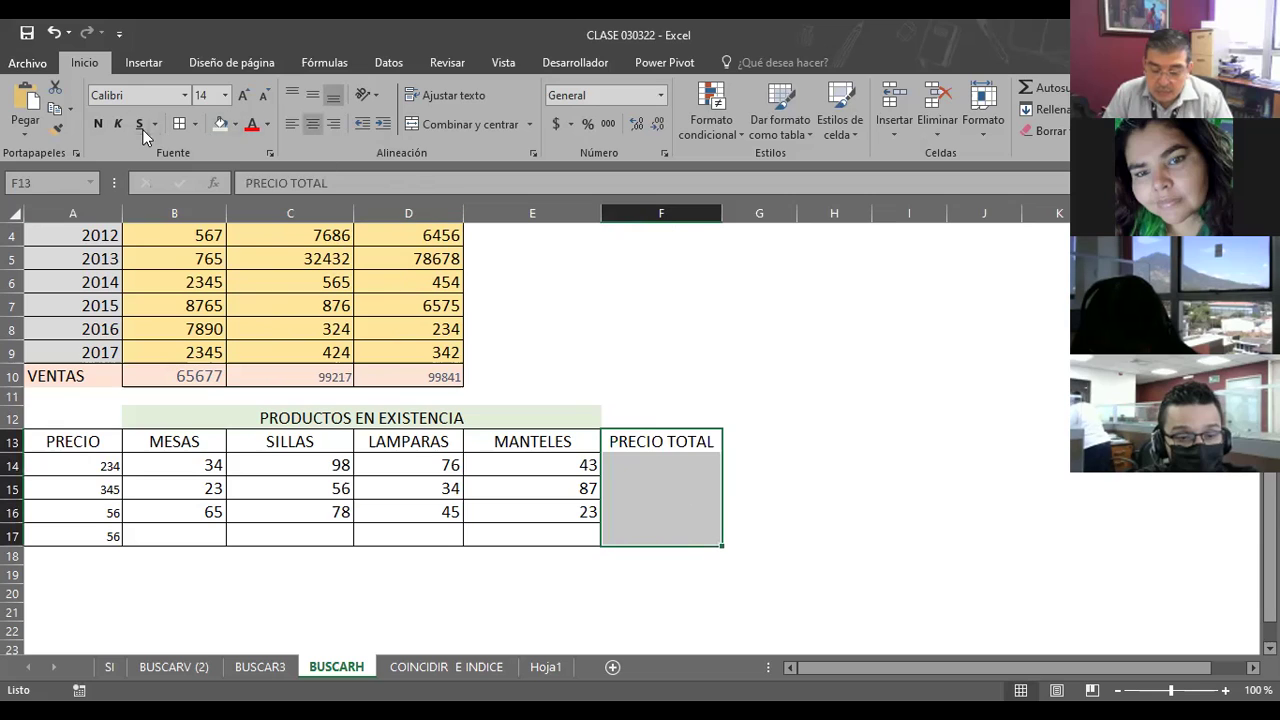
left_click(179, 124)
left_click(686, 396)
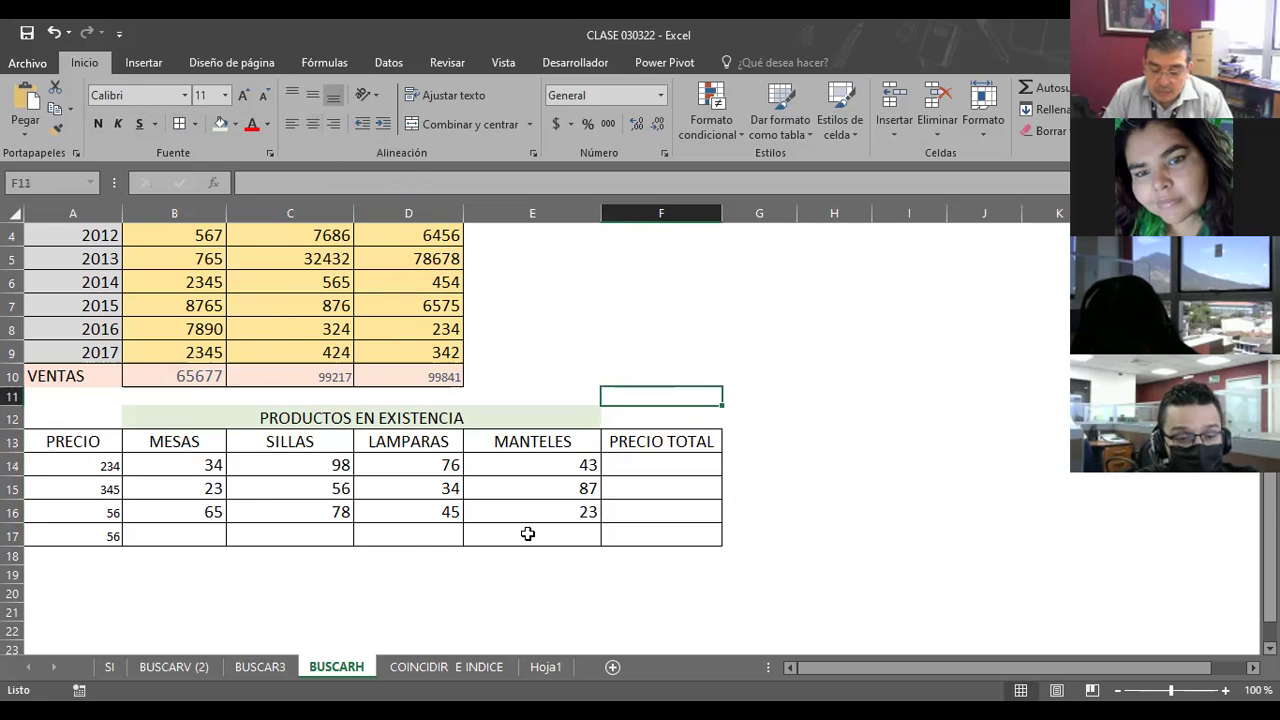
Shade the header row A13:F13 light blue
left_click(751, 320)
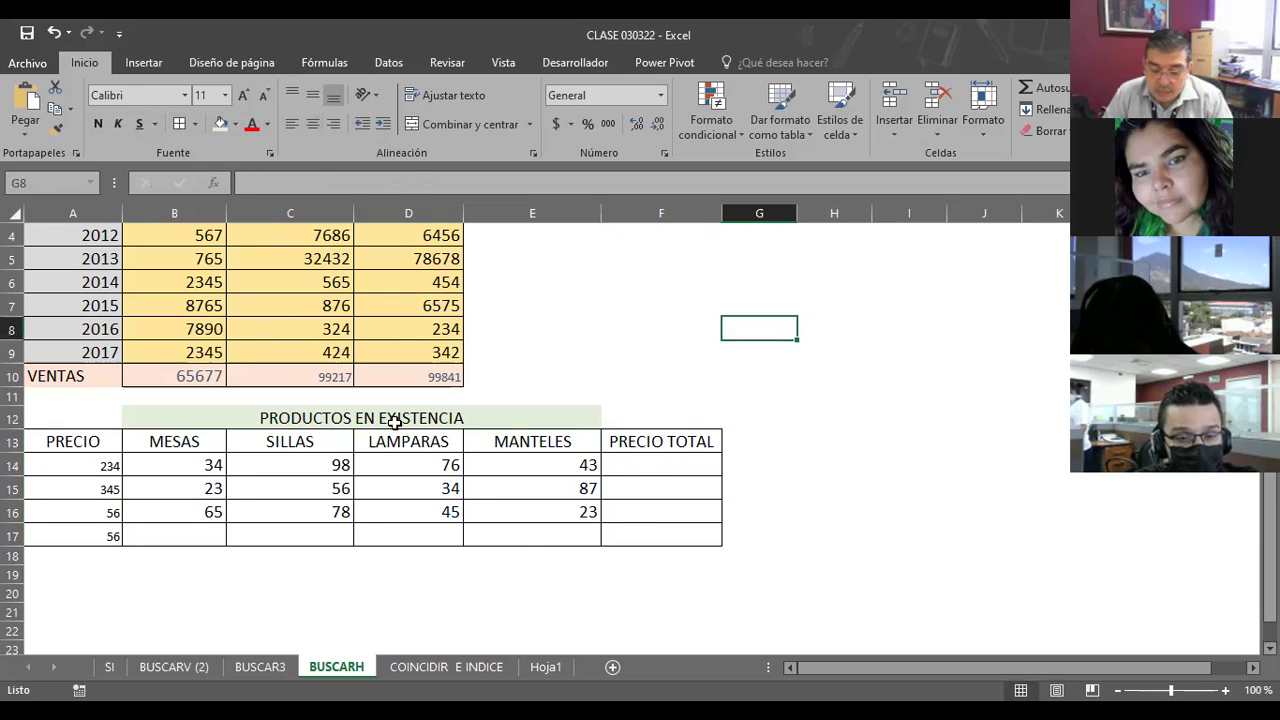
left_click(632, 308)
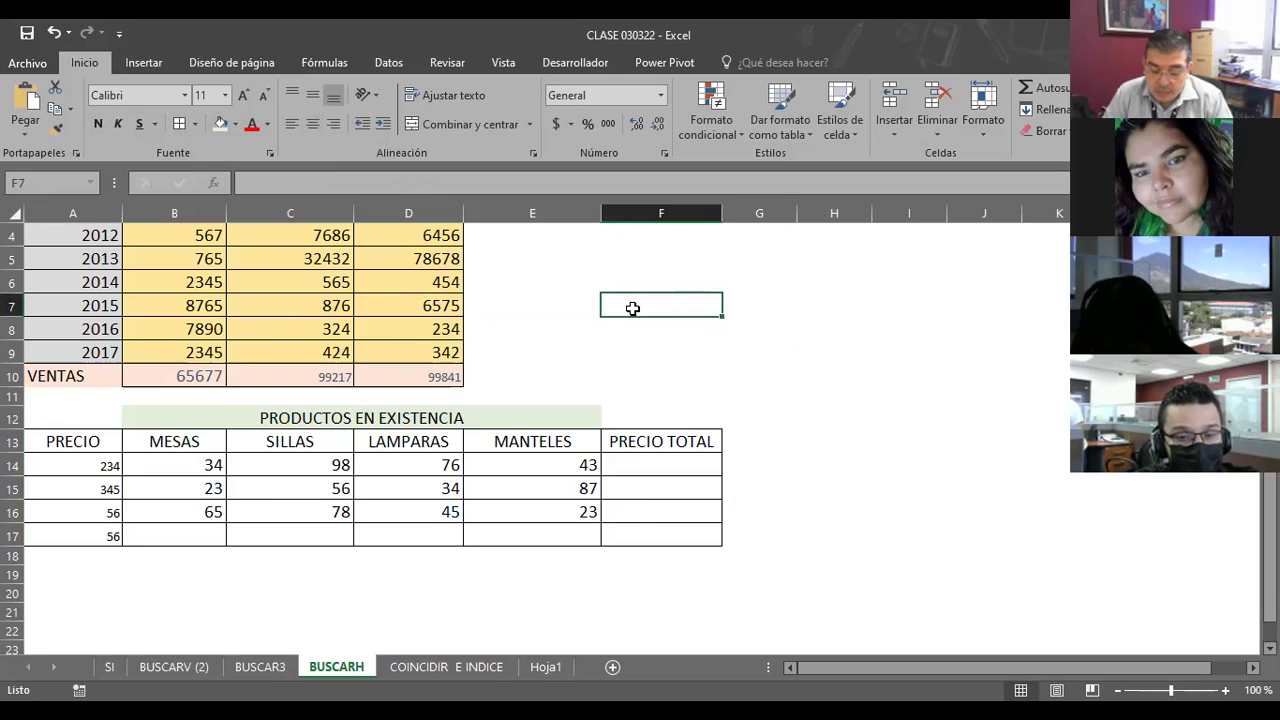
left_click_drag(49, 441, 607, 449)
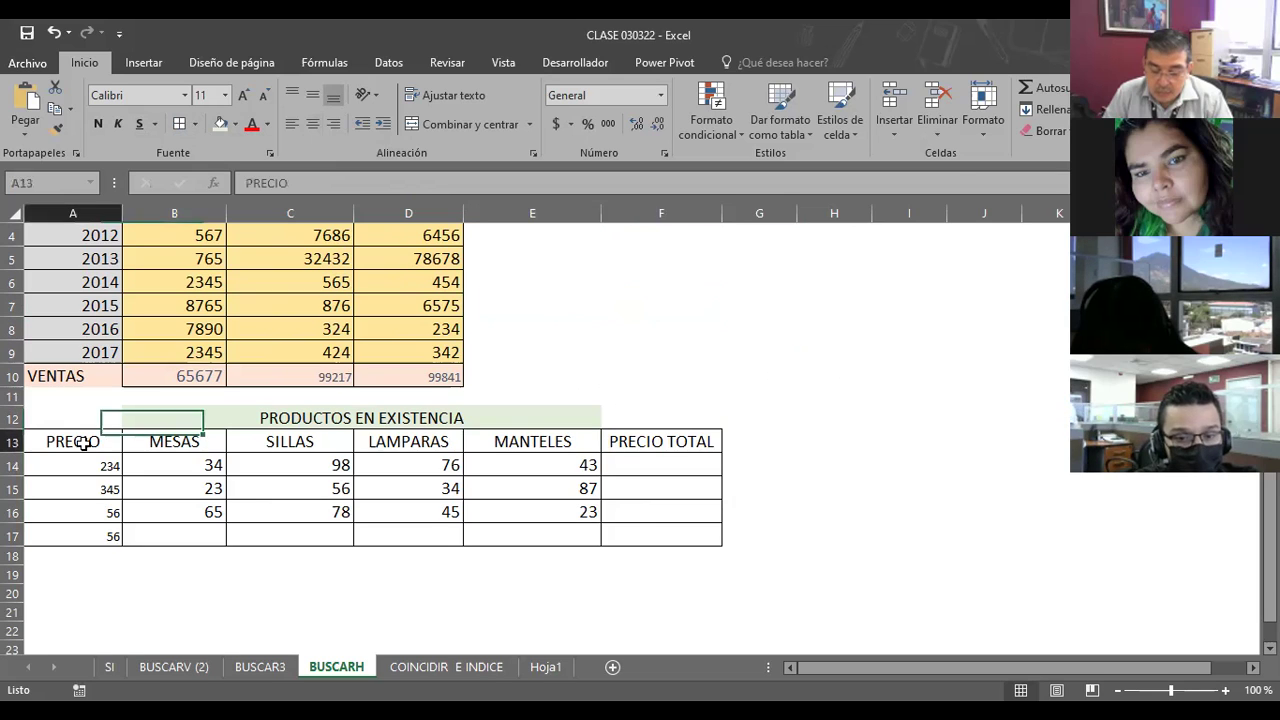
left_click(233, 123)
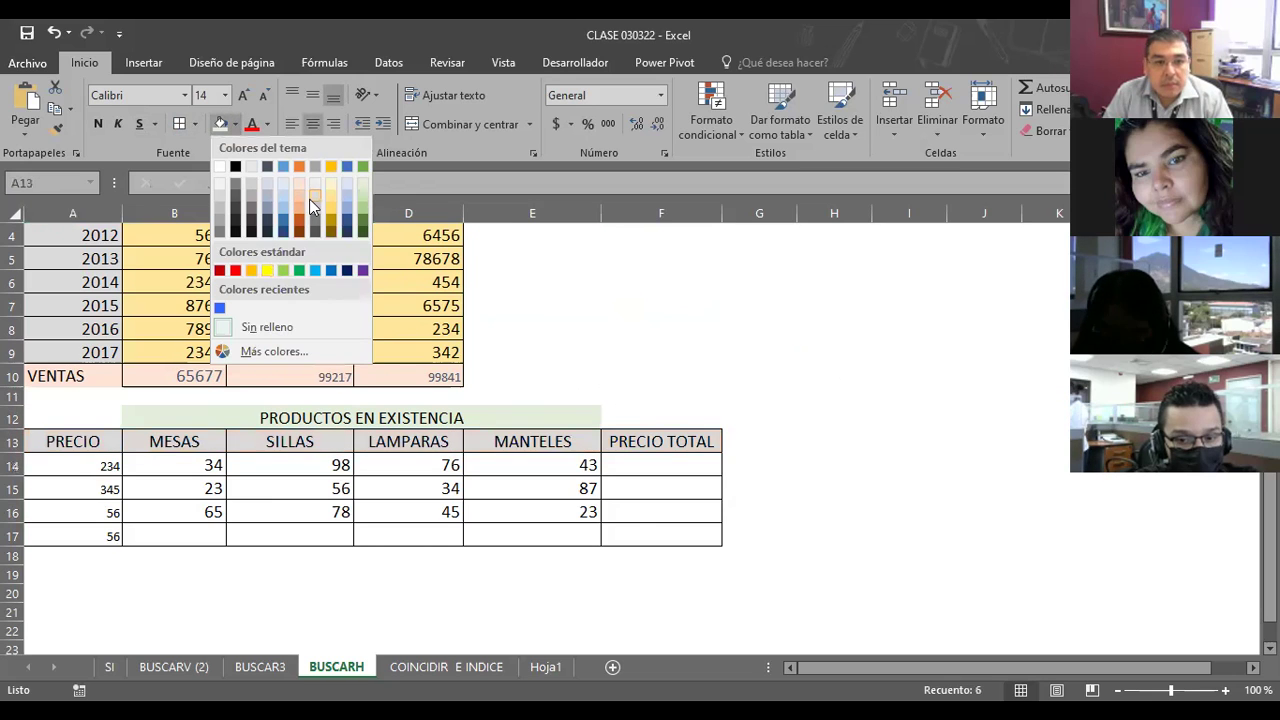
left_click(285, 206)
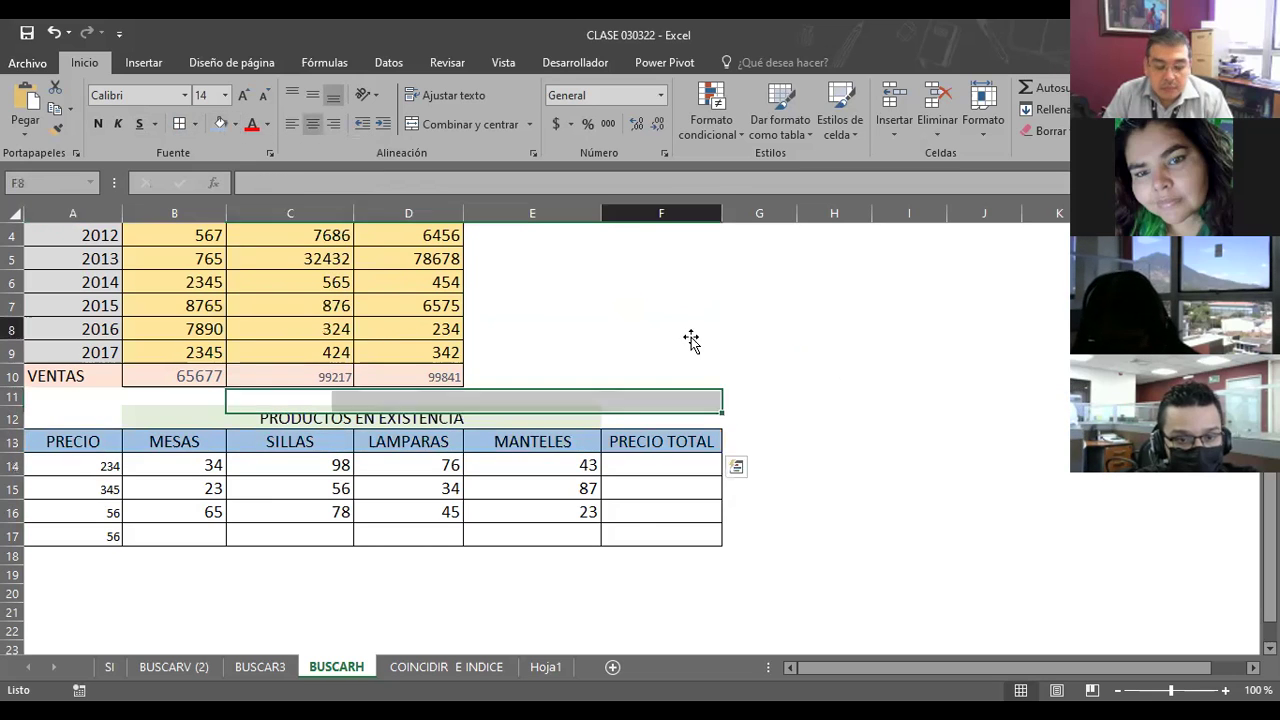
left_click(686, 337)
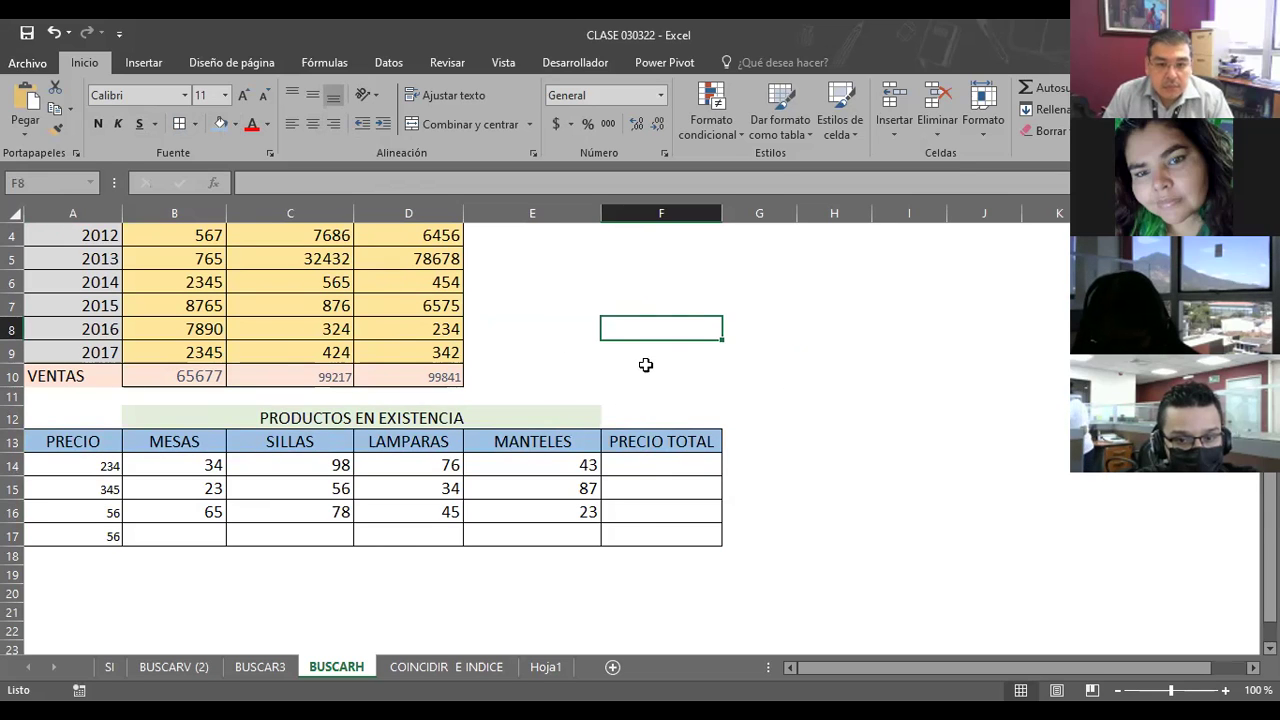
Label cell F7 NOMBRES, then select G7 beside it
left_click(650, 298)
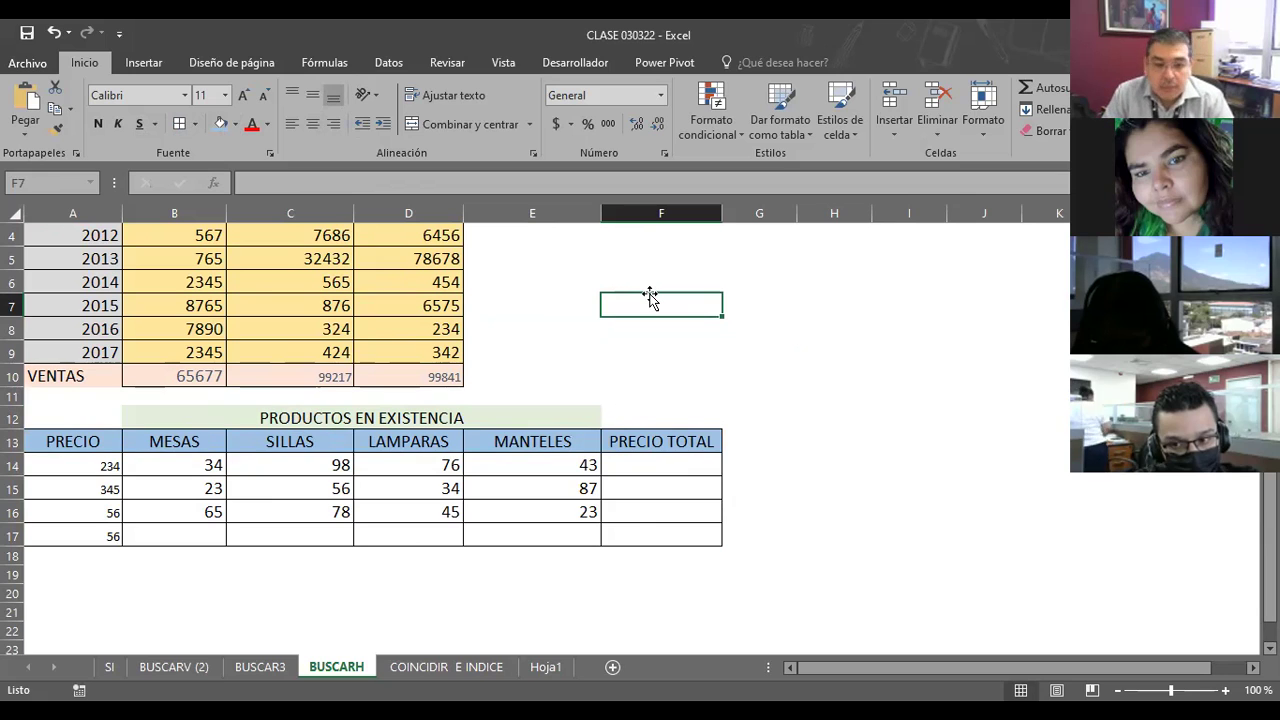
type("N")
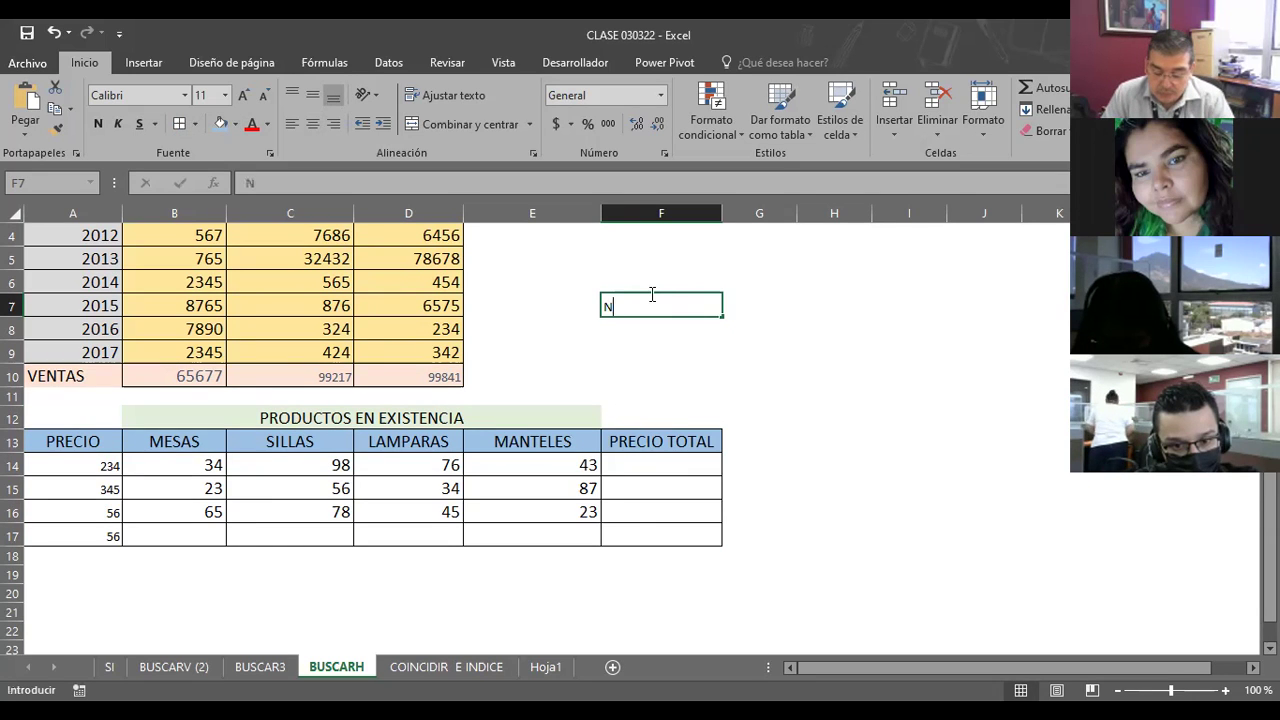
type("OMBRES")
key("Tab")
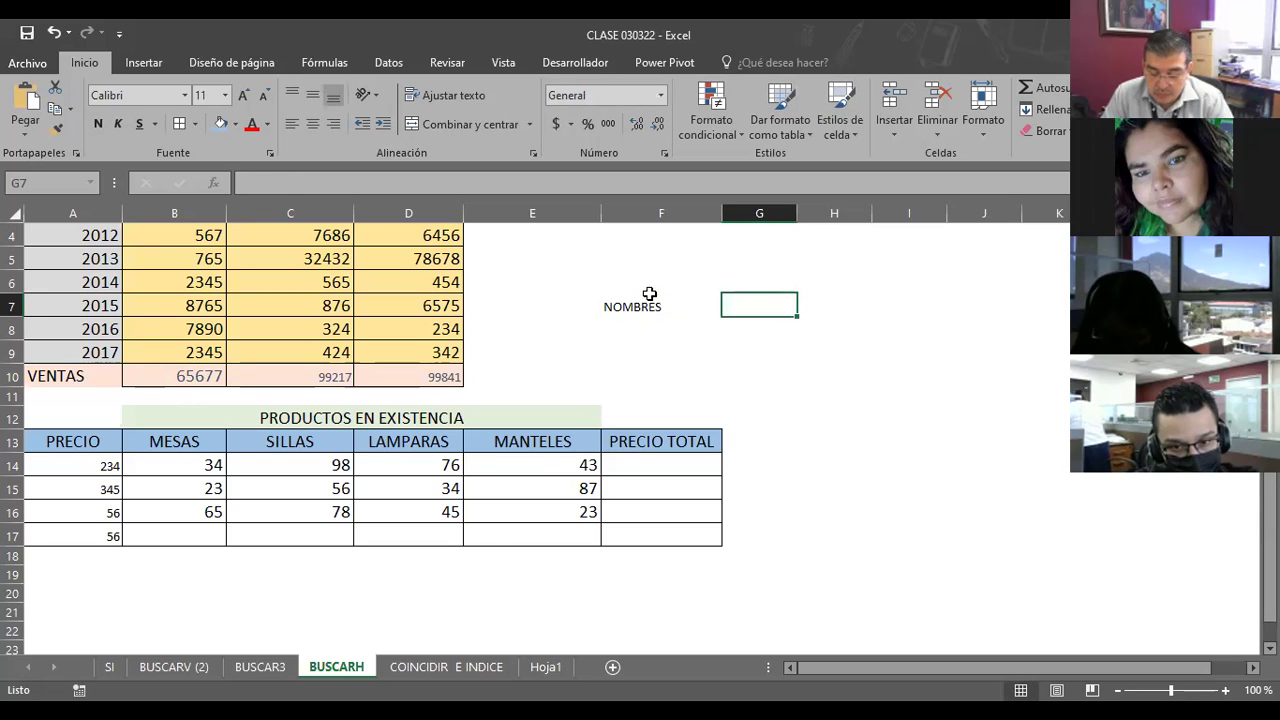
scroll(694, 271, "up", 1)
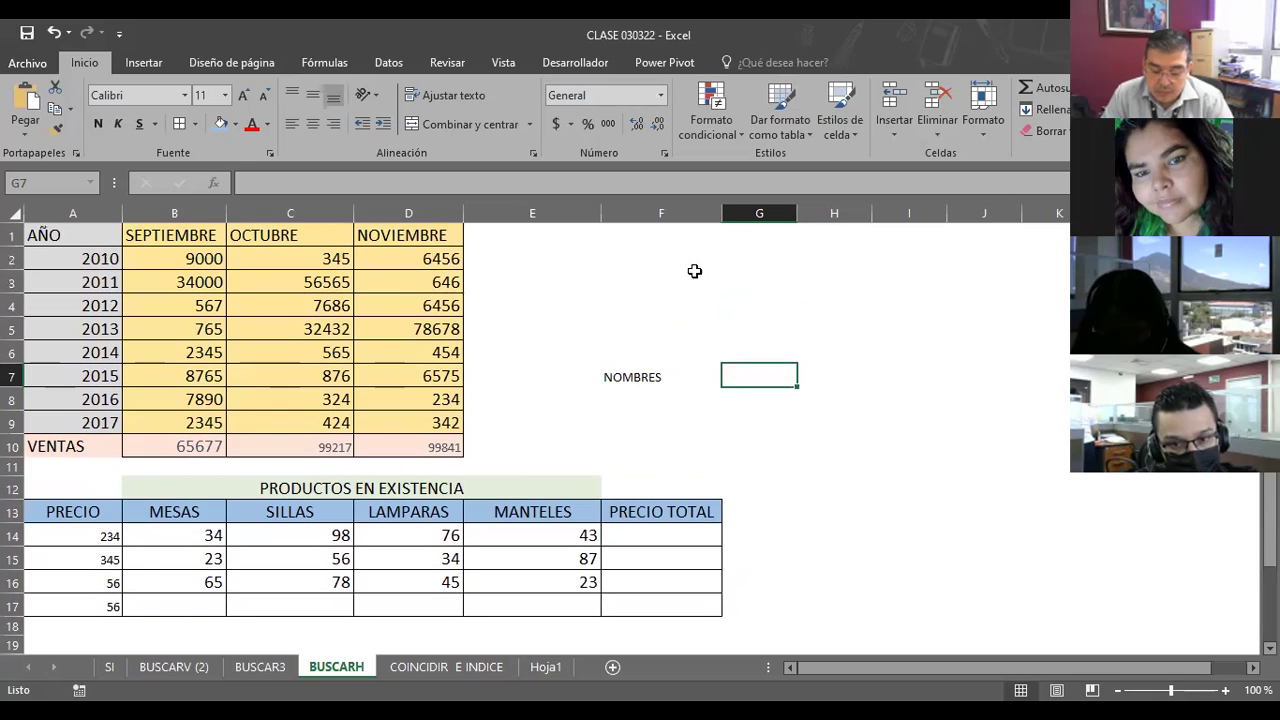
scroll(620, 365, "down", 1)
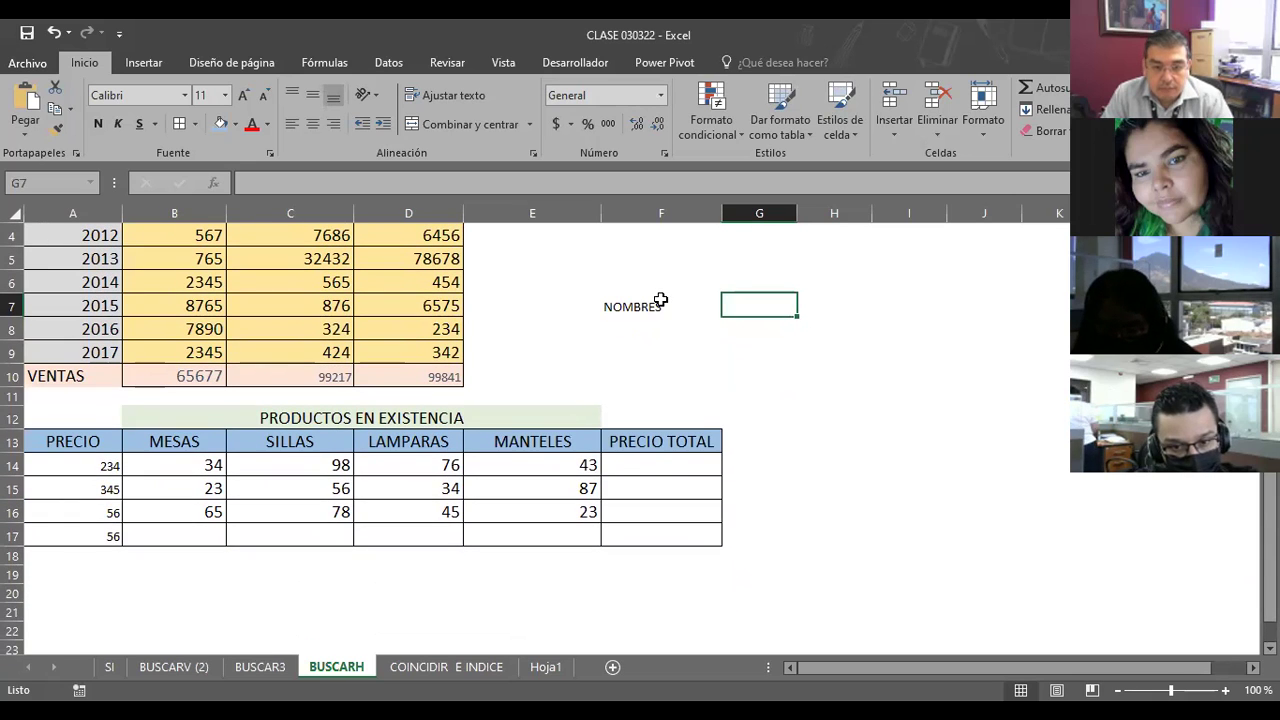
left_click_drag(702, 306, 757, 306)
Enter the heading EXISTENCIA in G7
left_click(763, 305)
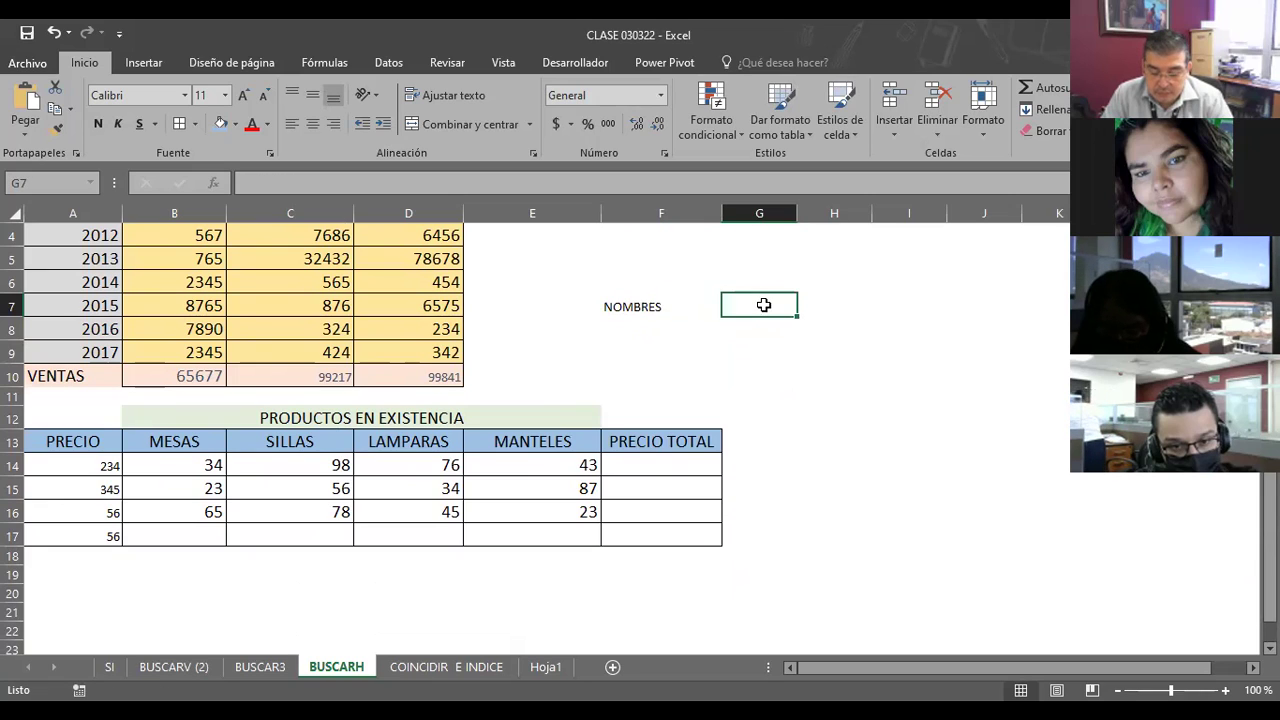
type("EXISTENCIA")
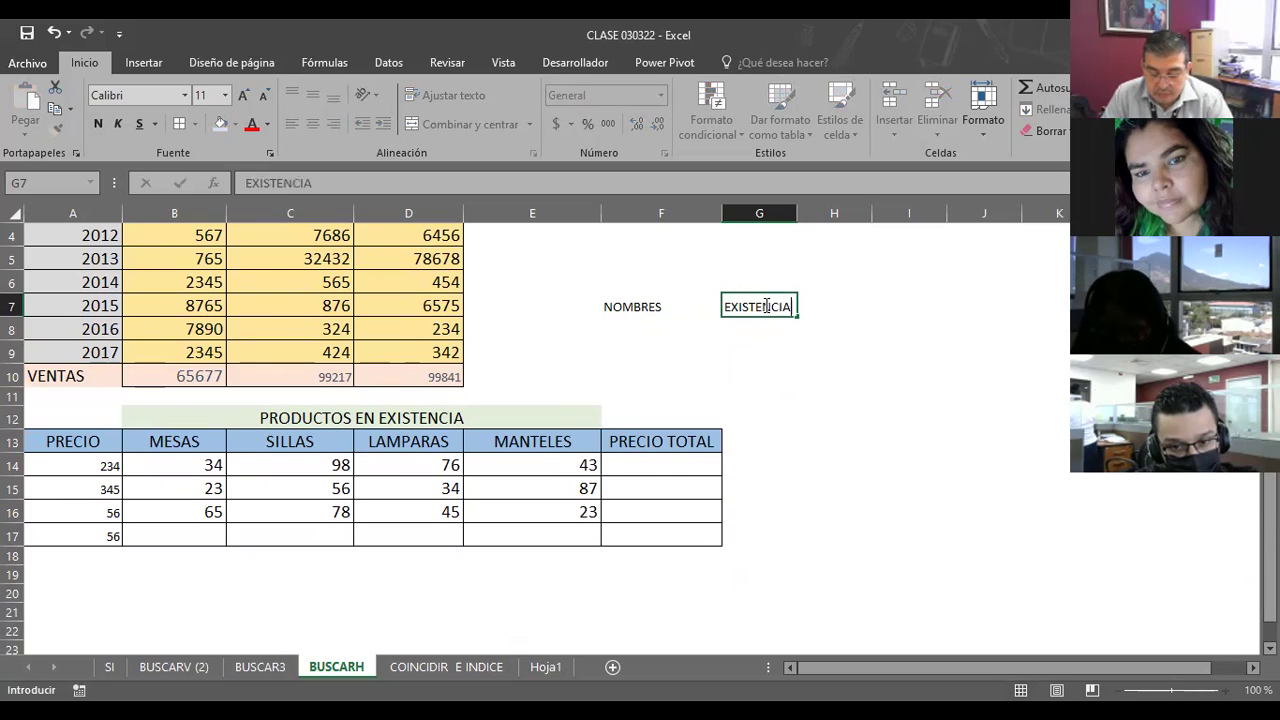
key("Return")
Fill F8 light blue and G8 peach below the headings
left_click(632, 326)
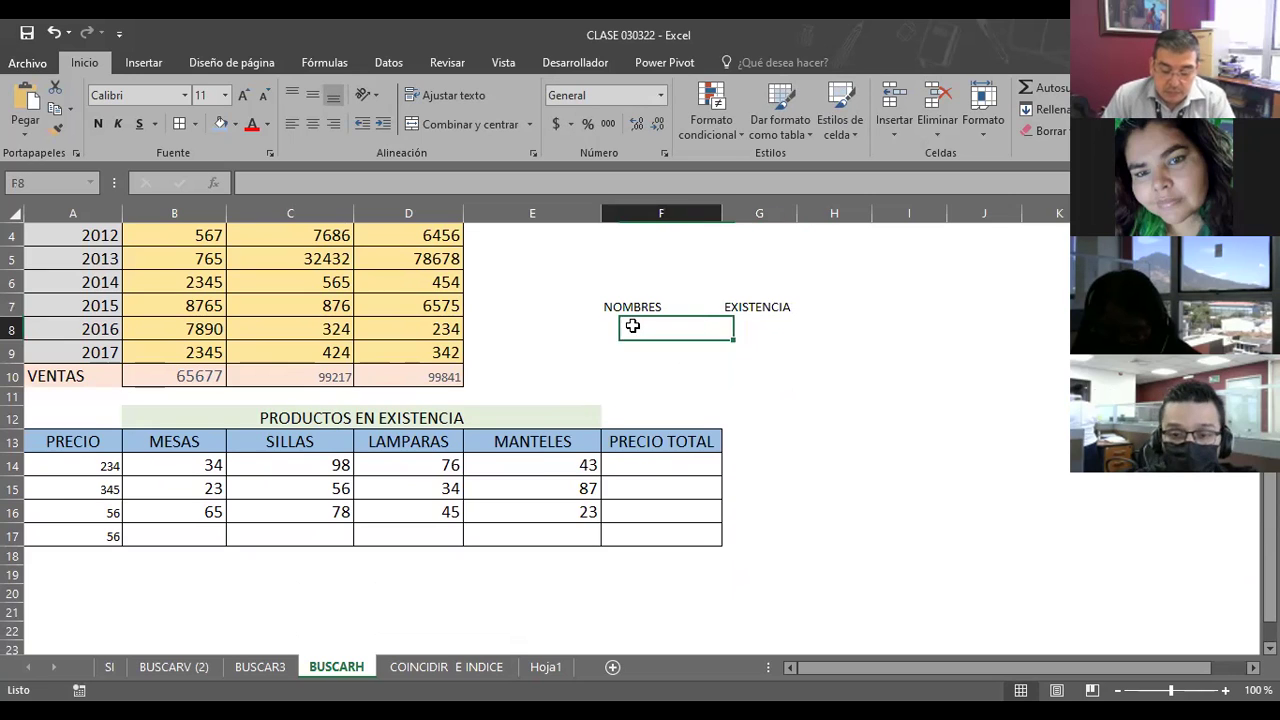
left_click_drag(632, 326, 757, 307)
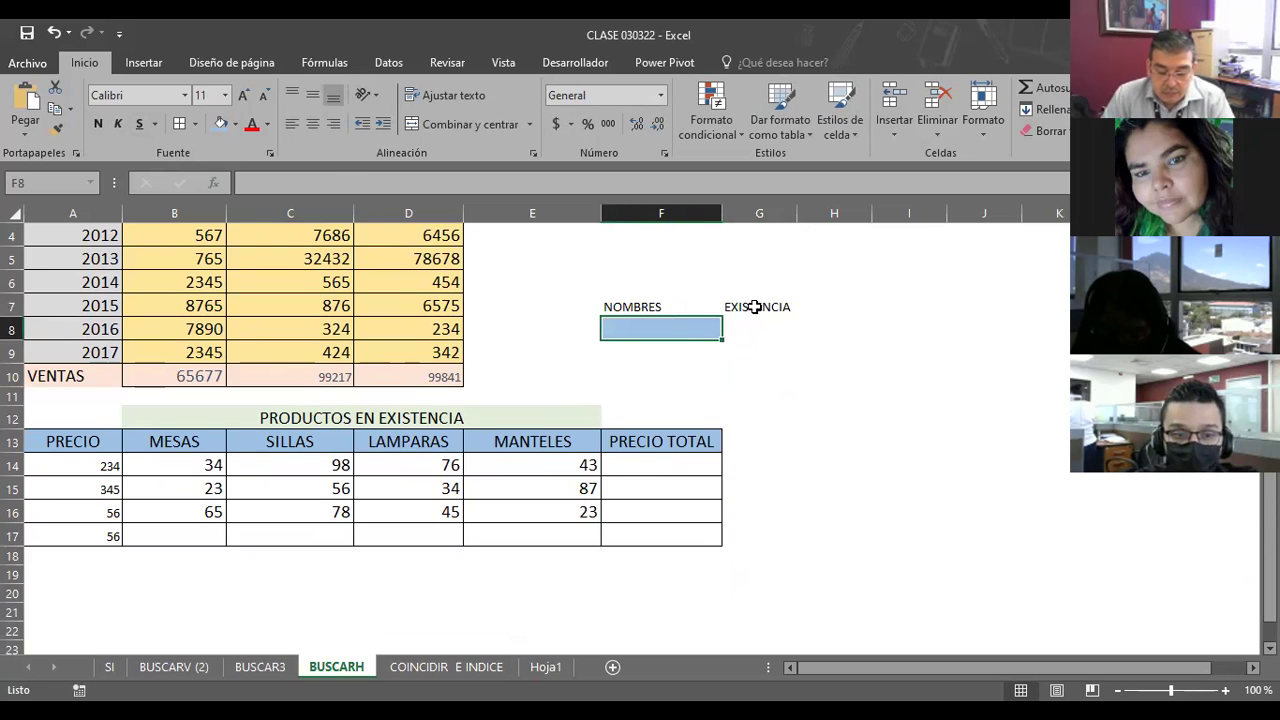
left_click(745, 329, "ctrl")
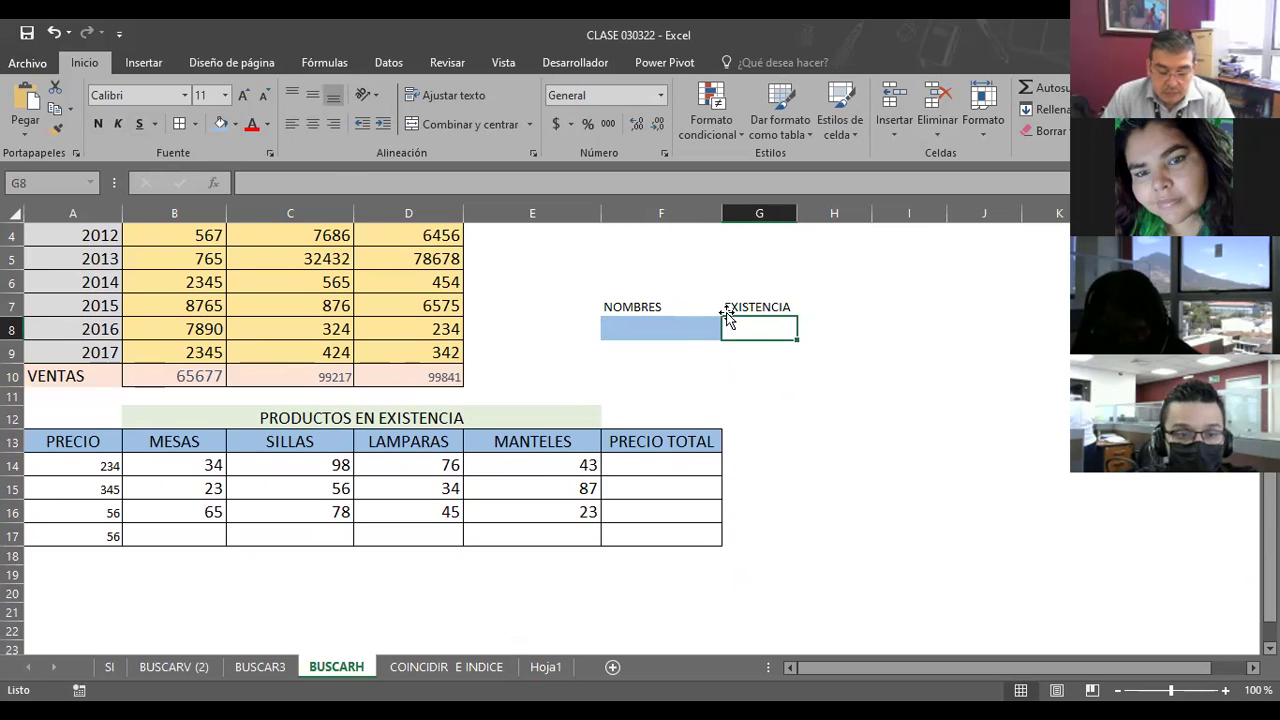
left_click(235, 124)
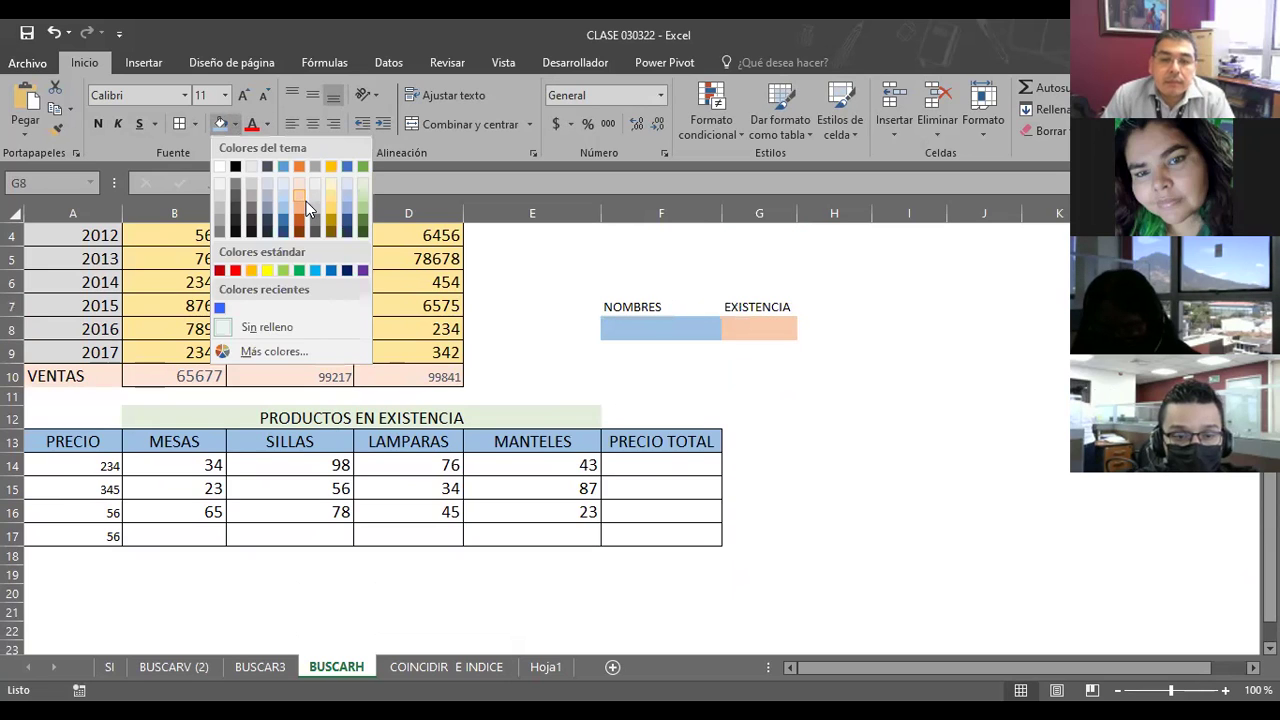
left_click(306, 201)
left_click(838, 380)
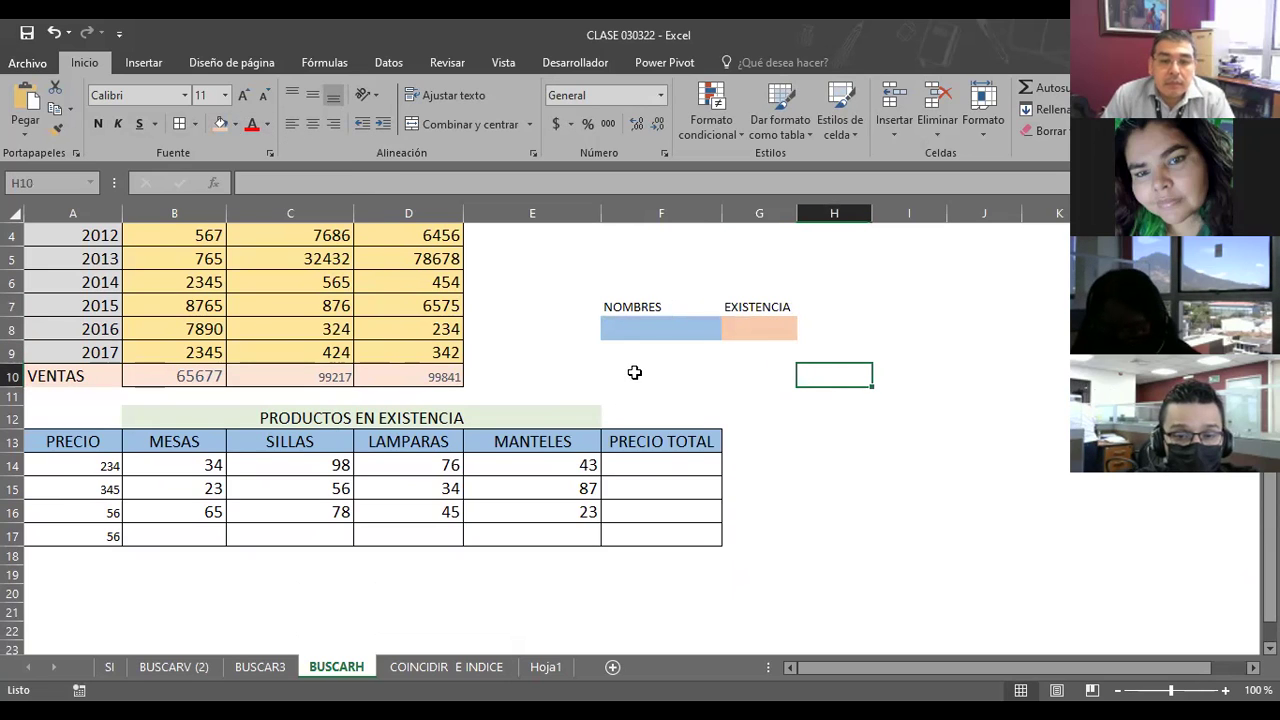
left_click(762, 329)
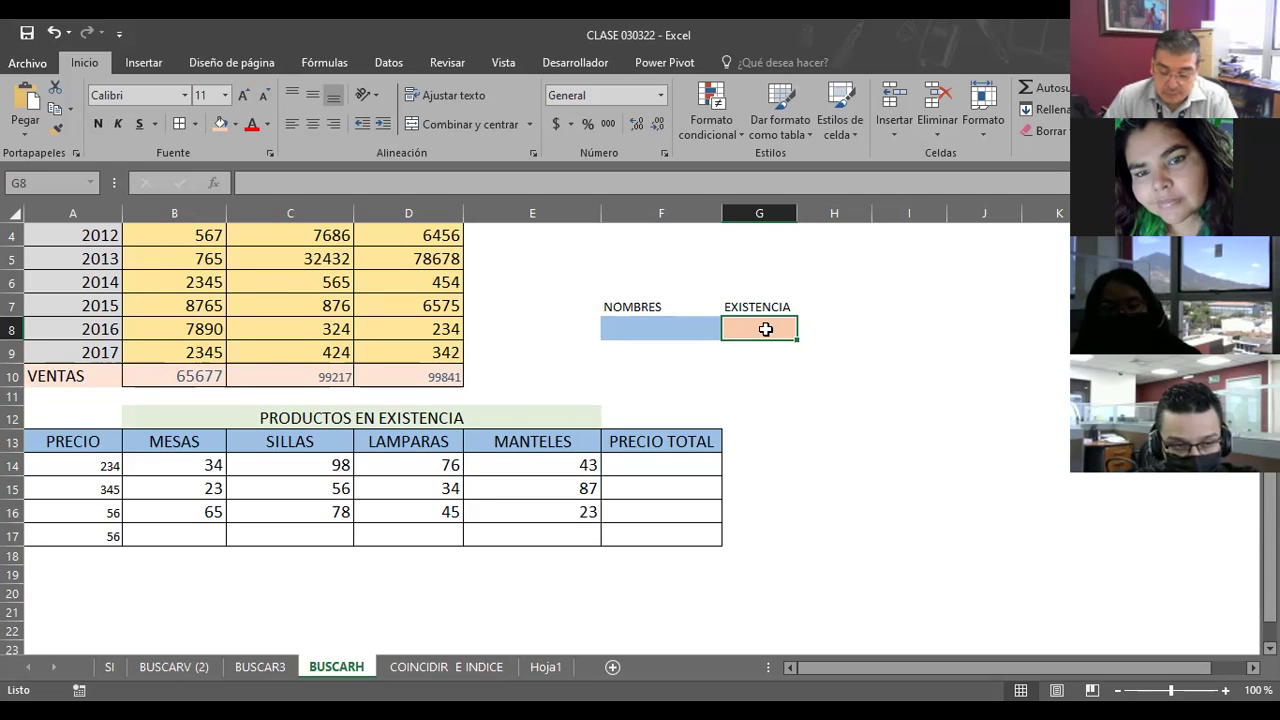
Start =BUSCARV(F8; in G8, then cancel the unfinished formula
type("=")
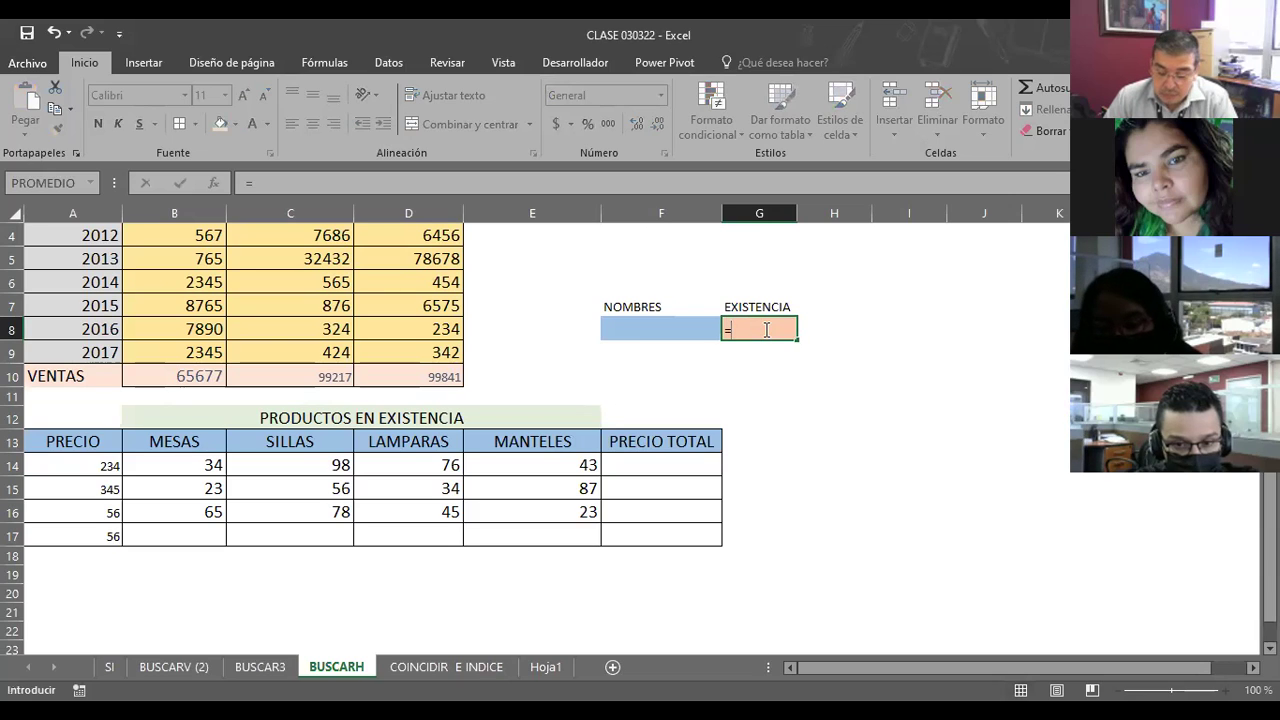
type("BUSCAR")
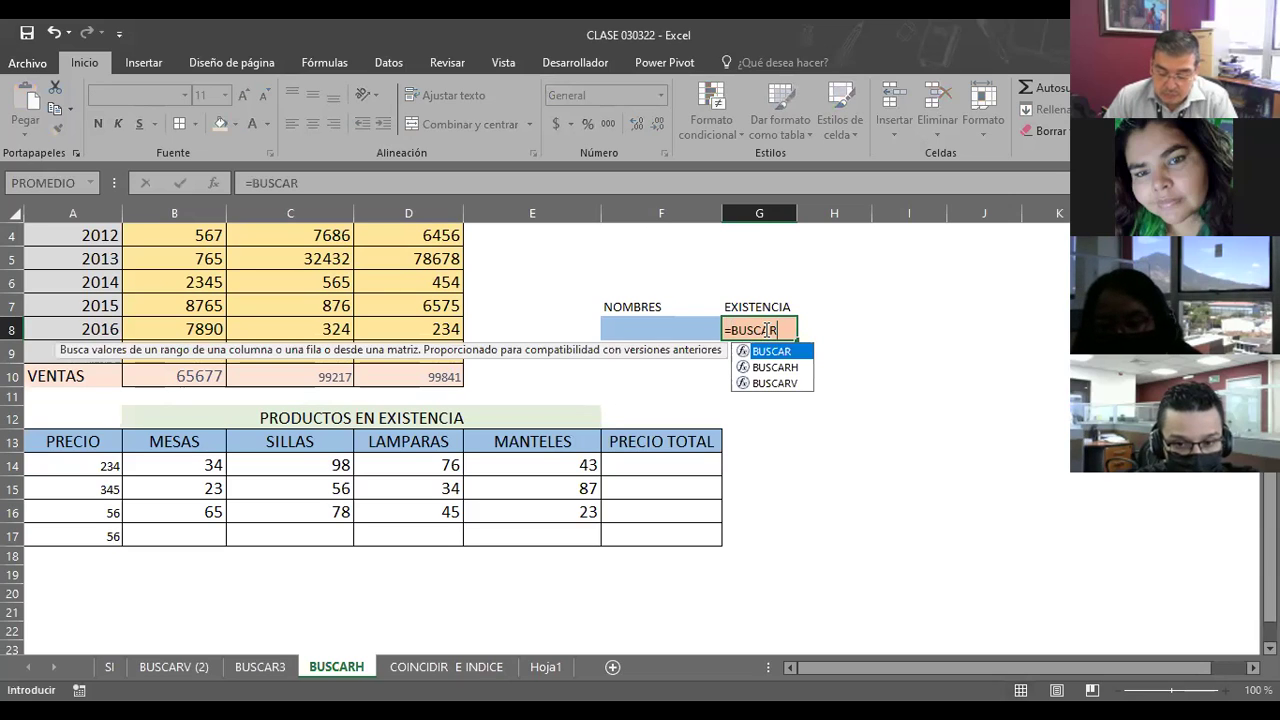
type("V")
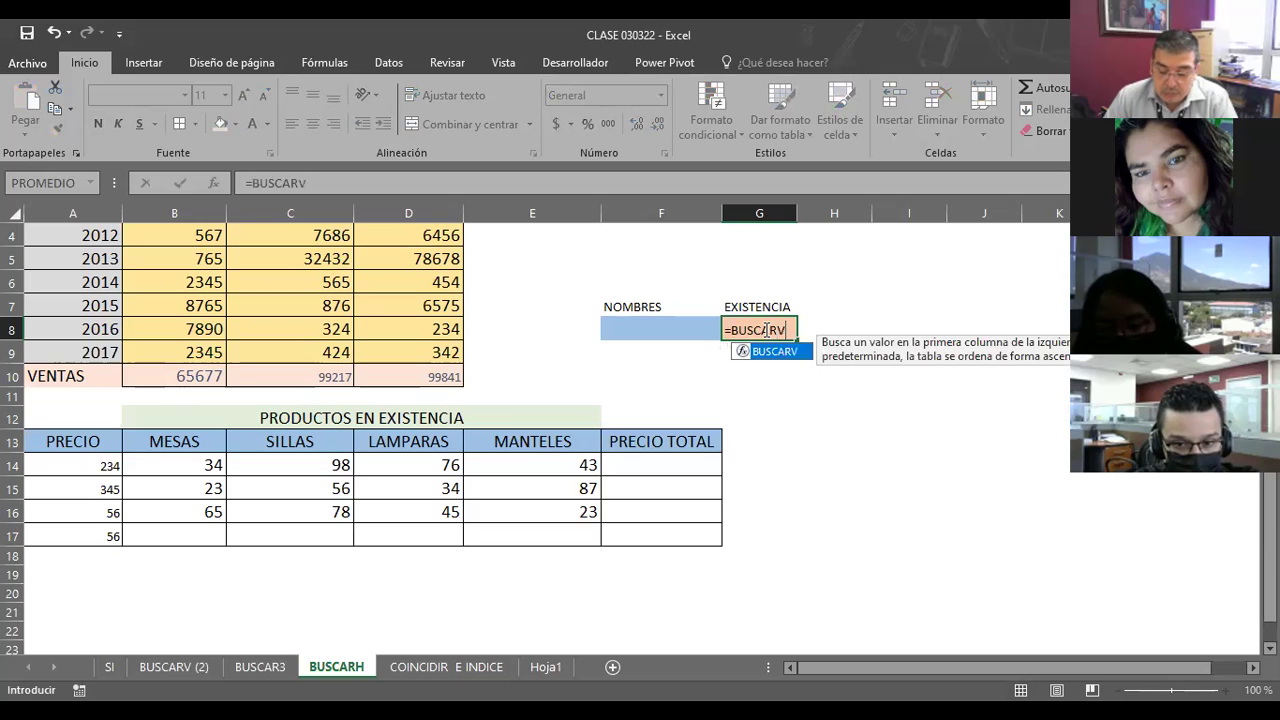
type("(")
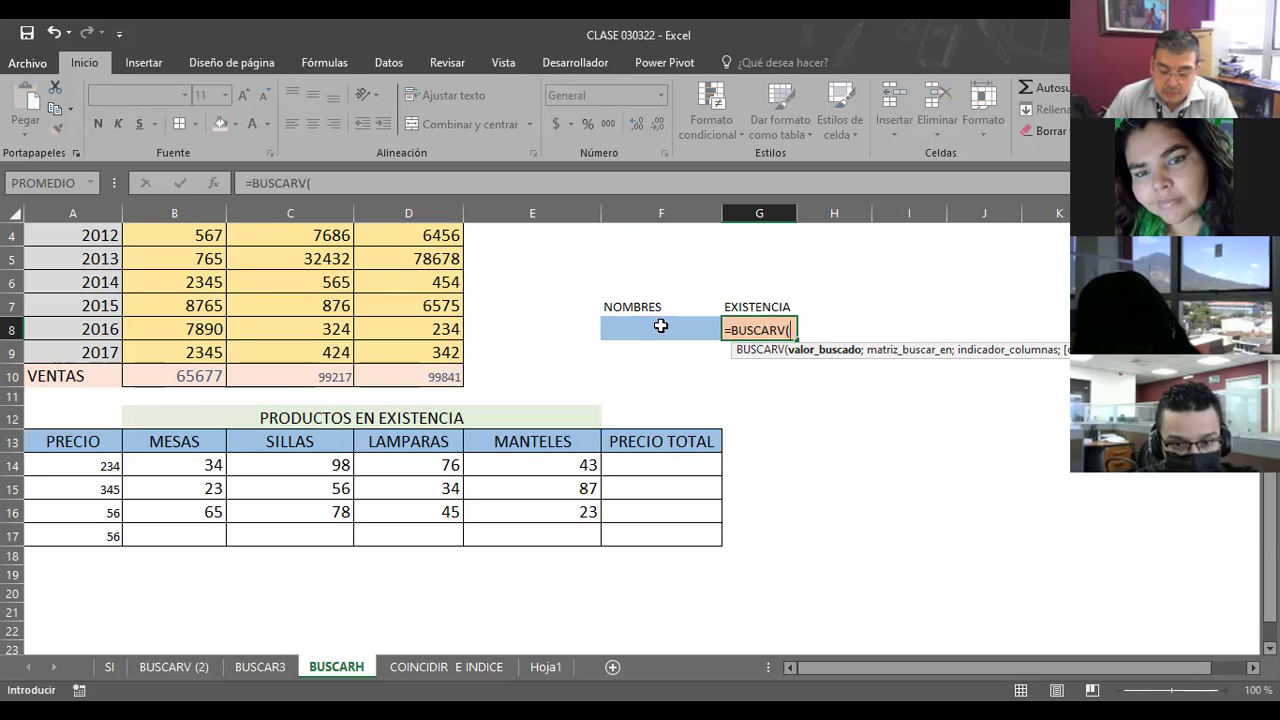
left_click(660, 326)
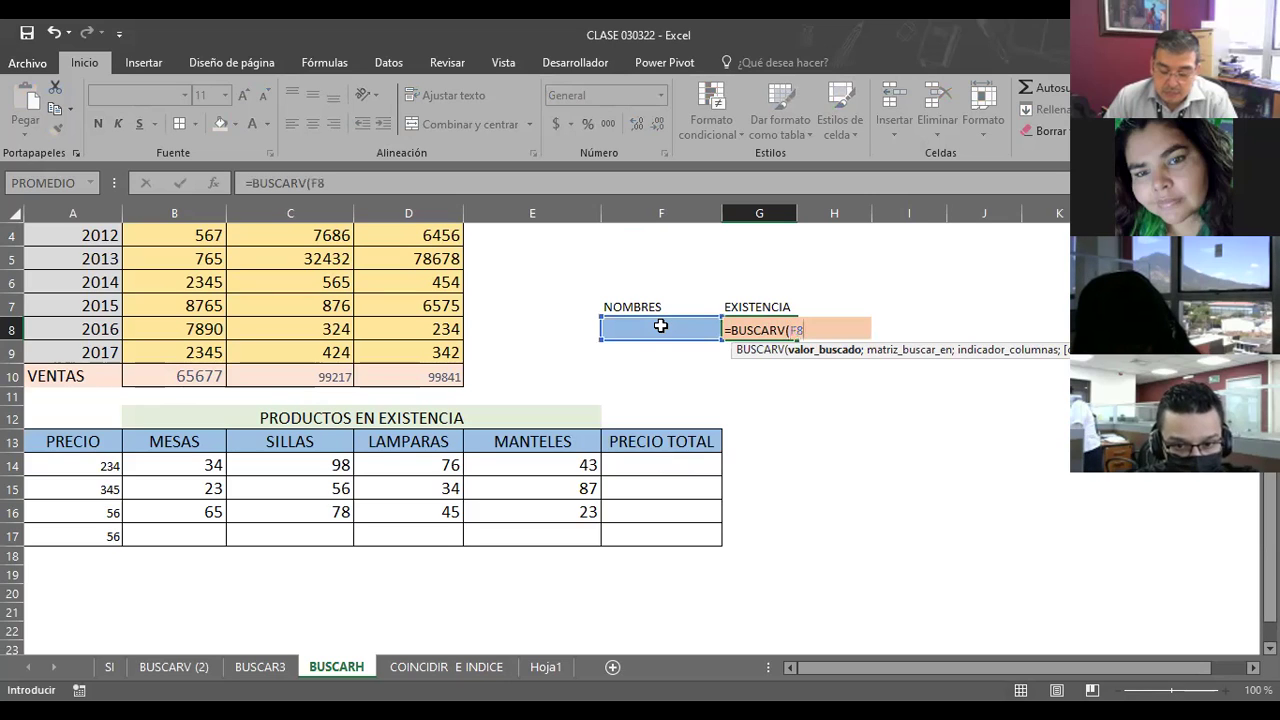
type(";")
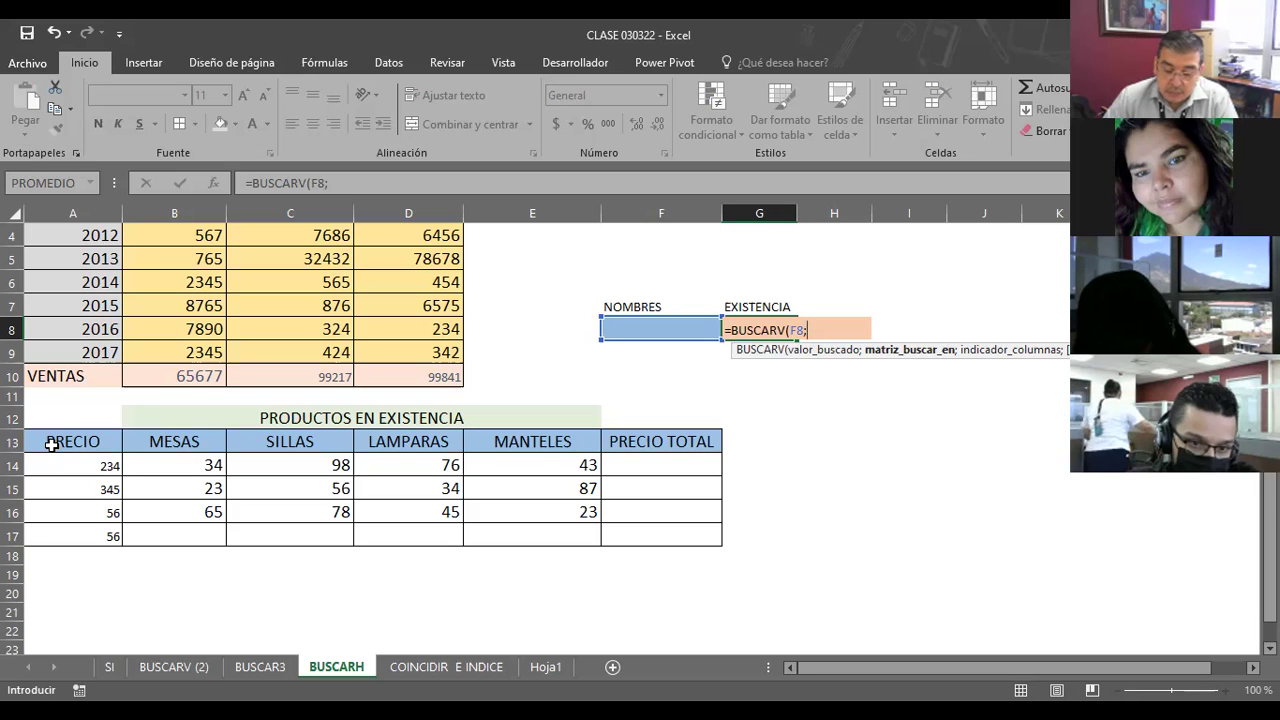
key("Escape")
Select the stock table A13:F17 and name it PRODUCTOS in the Name Box
left_click_drag(51, 445, 648, 532)
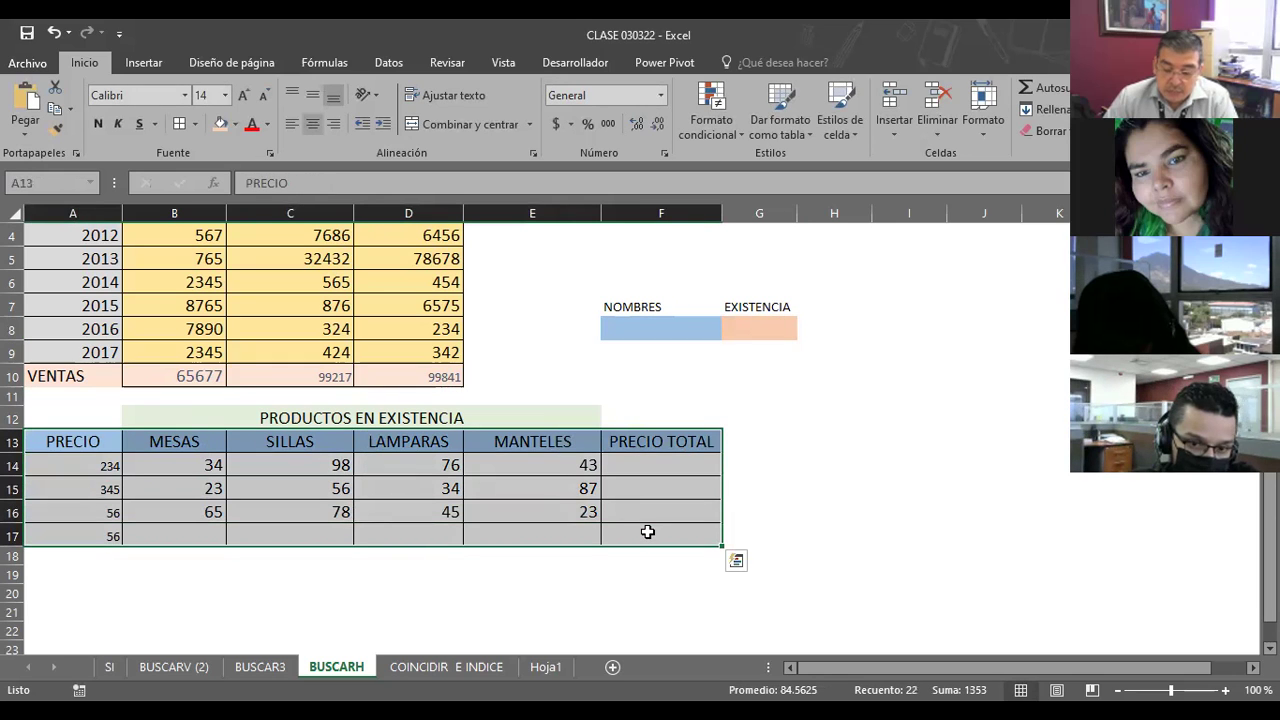
left_click(26, 185)
type("PR")
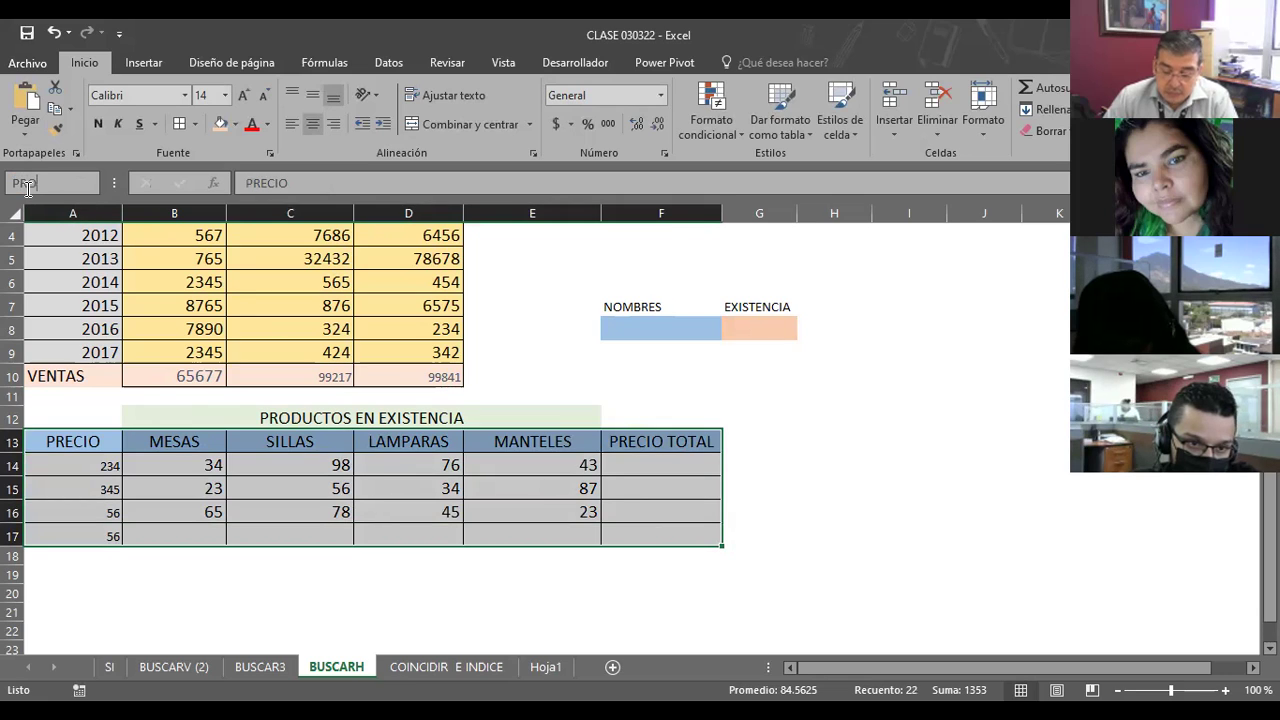
type("TOS")
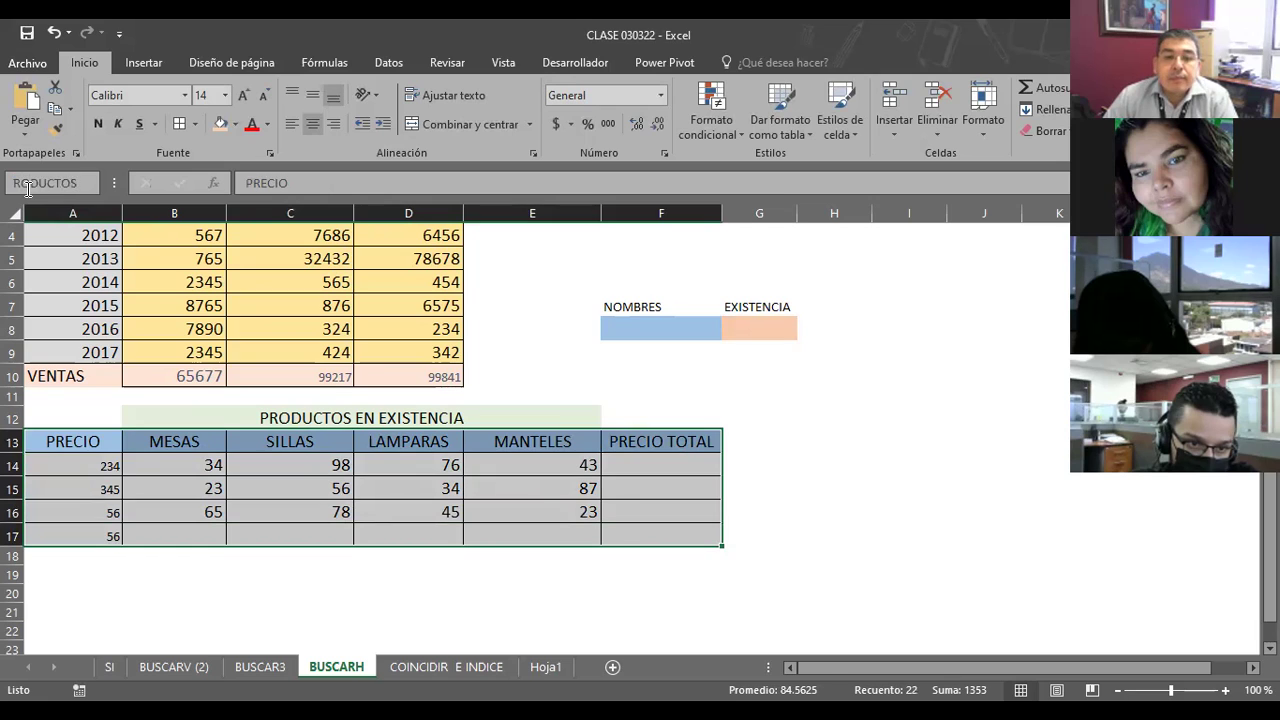
key("Return")
left_click(760, 391)
Start =BUSCARV(F8; in G8 again, look for the table name, then cancel
left_click(760, 330)
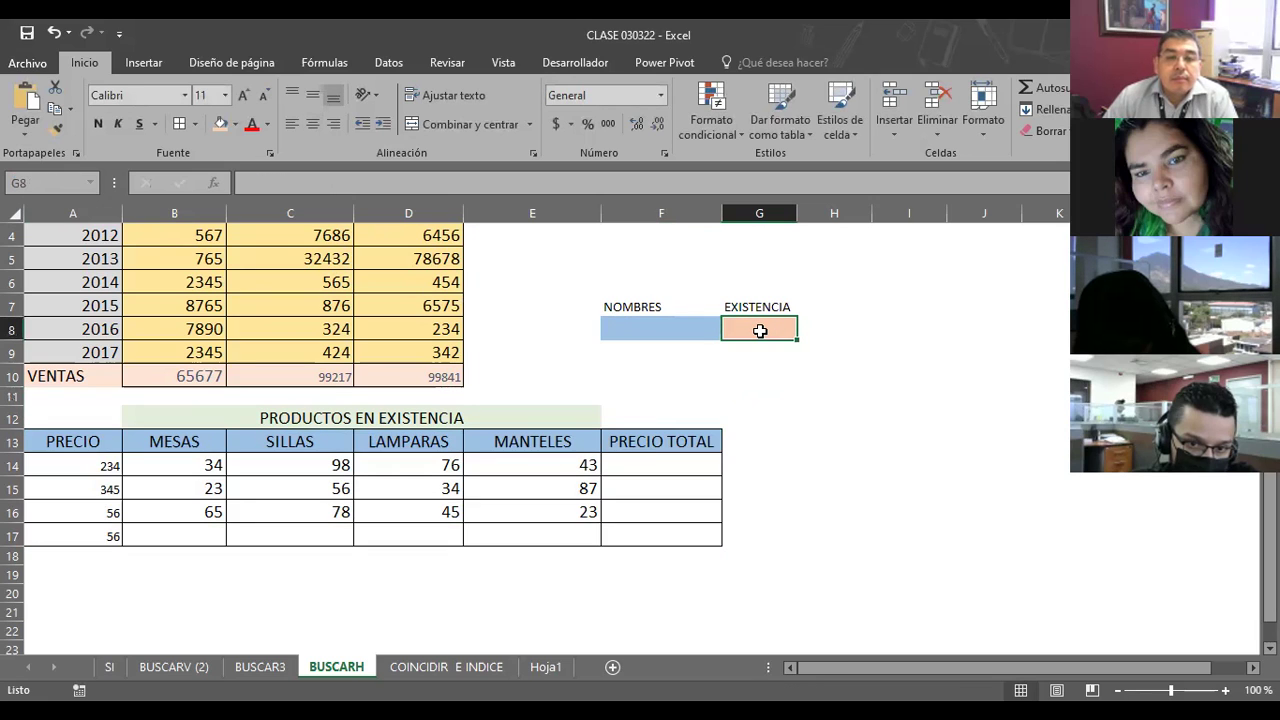
type("=B")
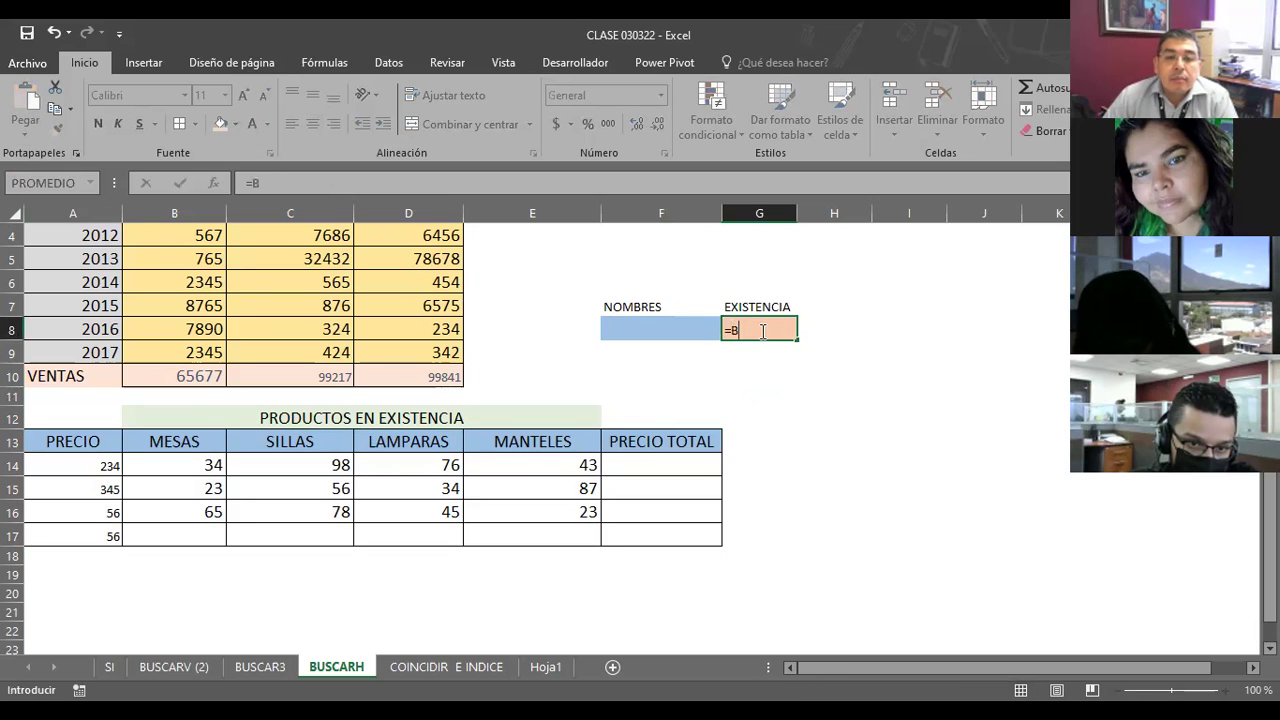
type("USCAR")
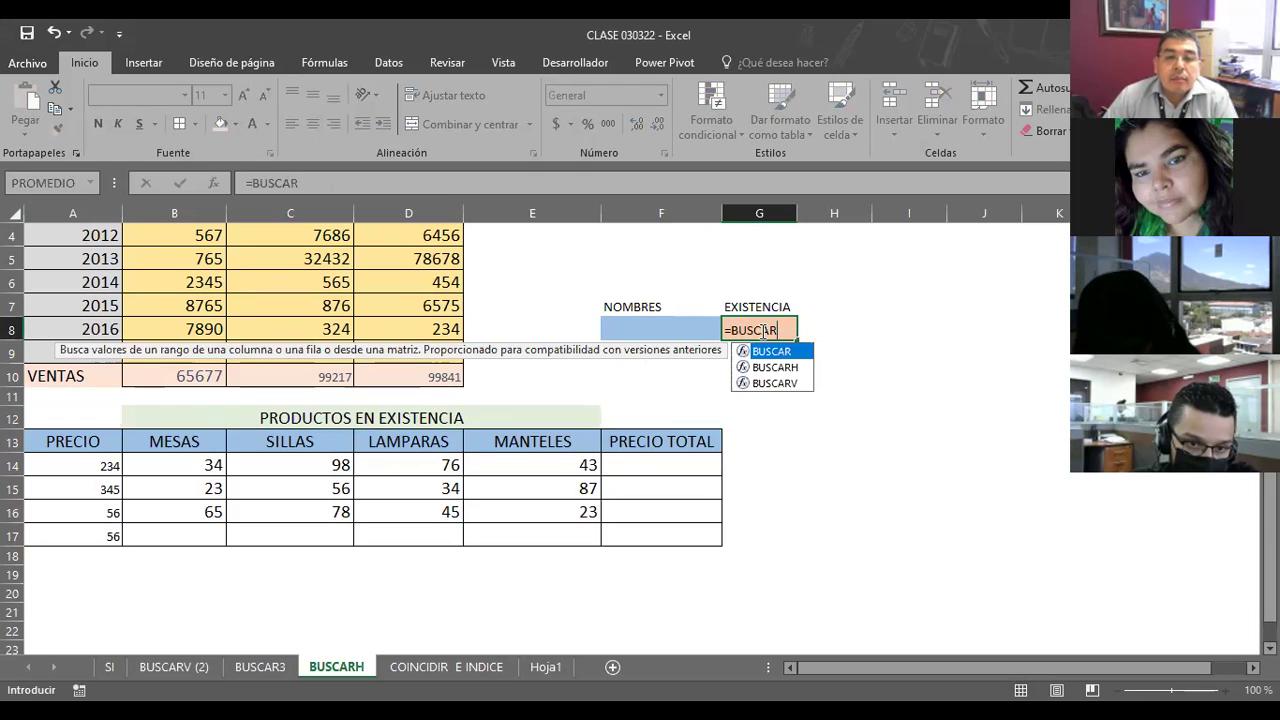
type("V(F")
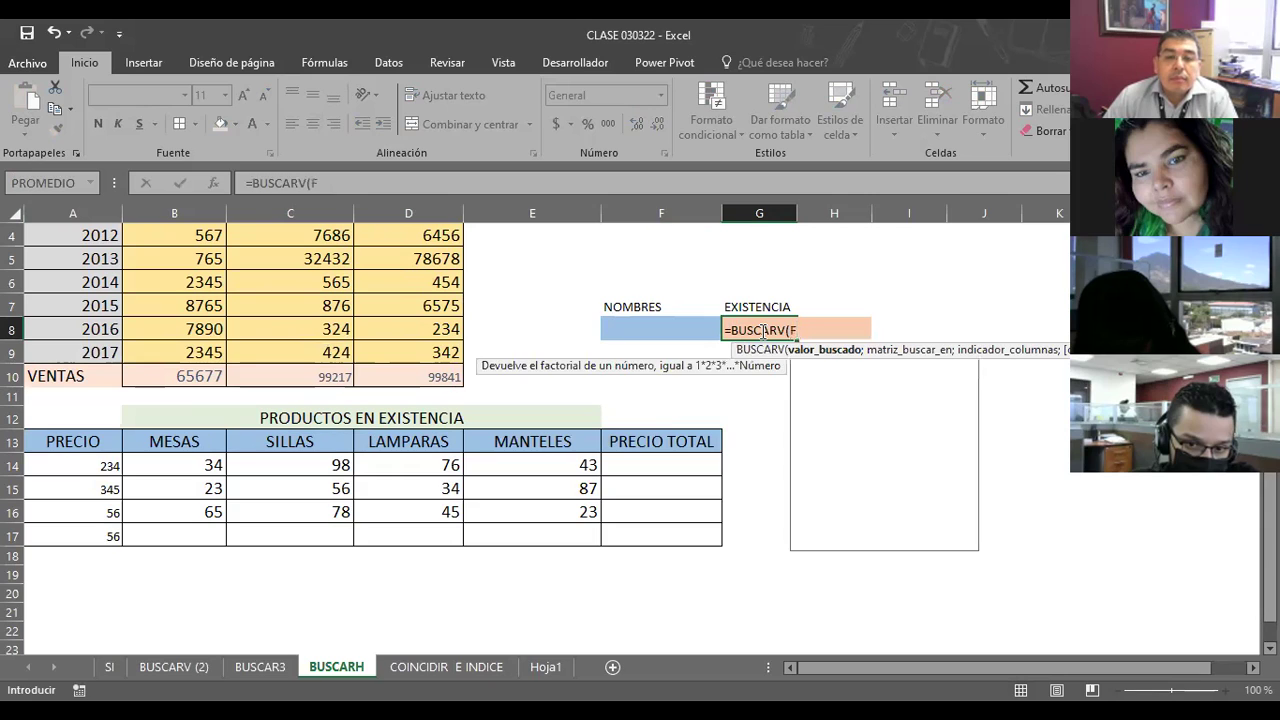
key("Left")
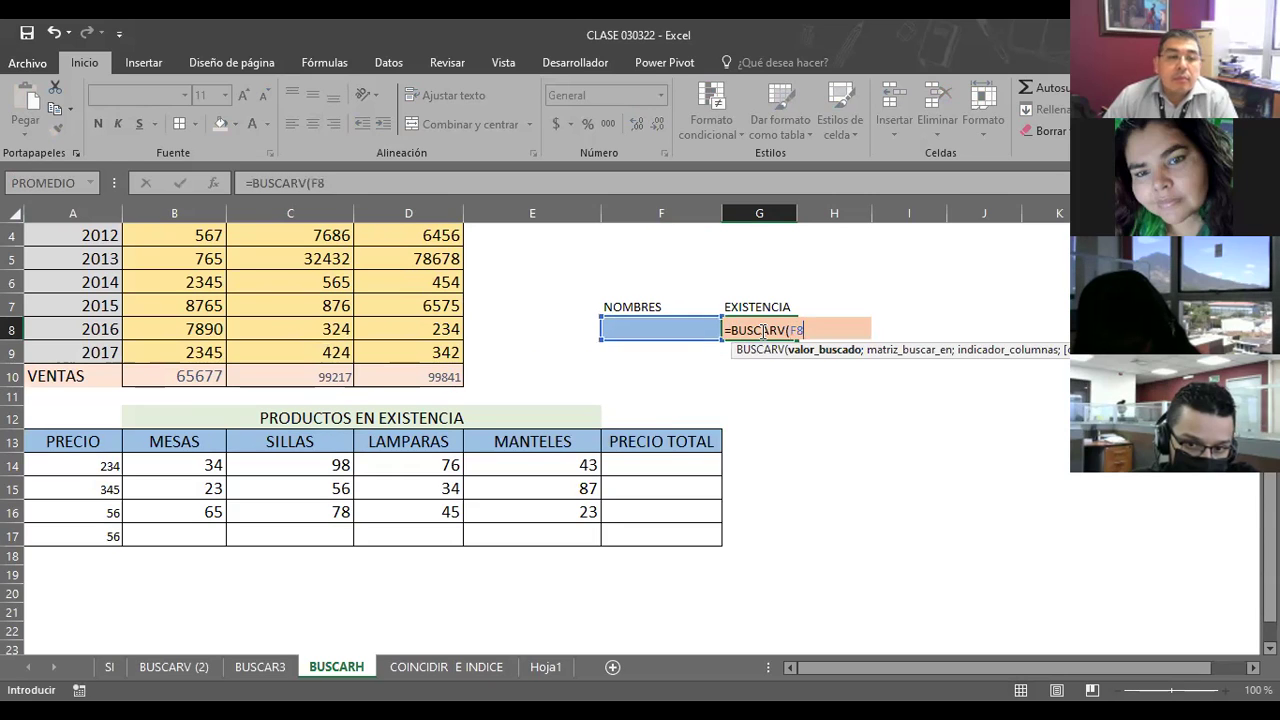
type(";")
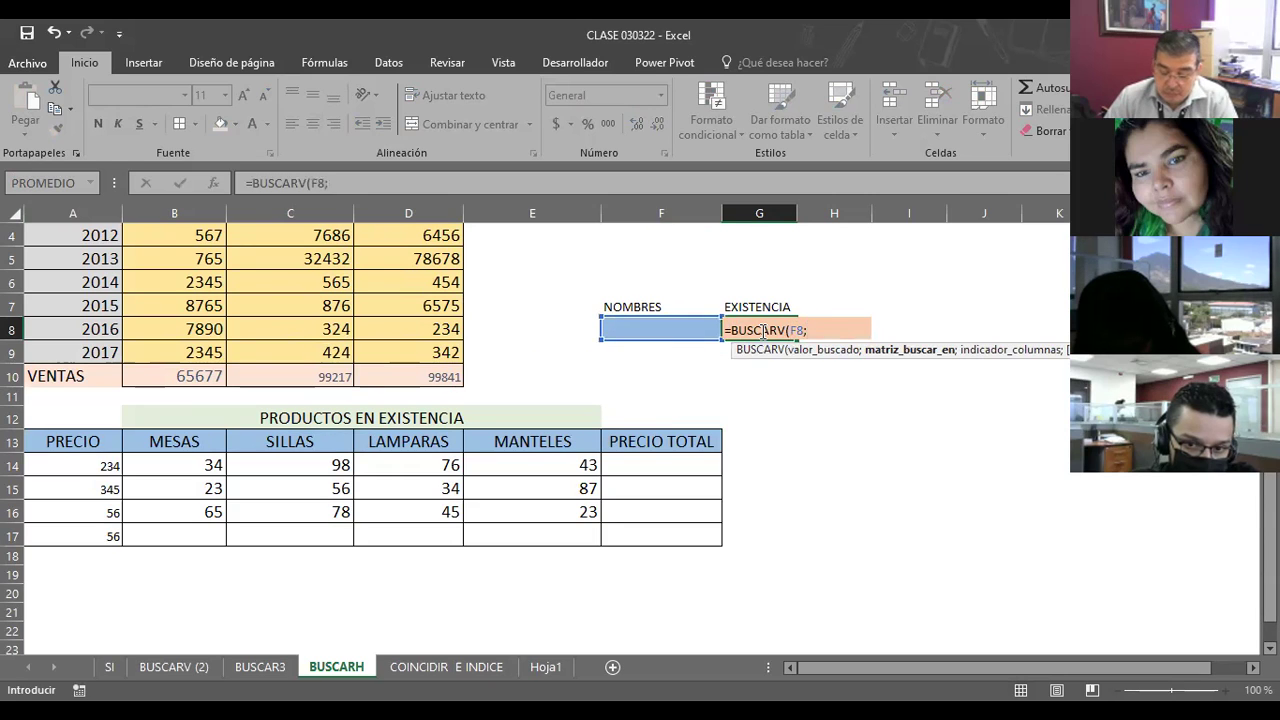
left_click(92, 184)
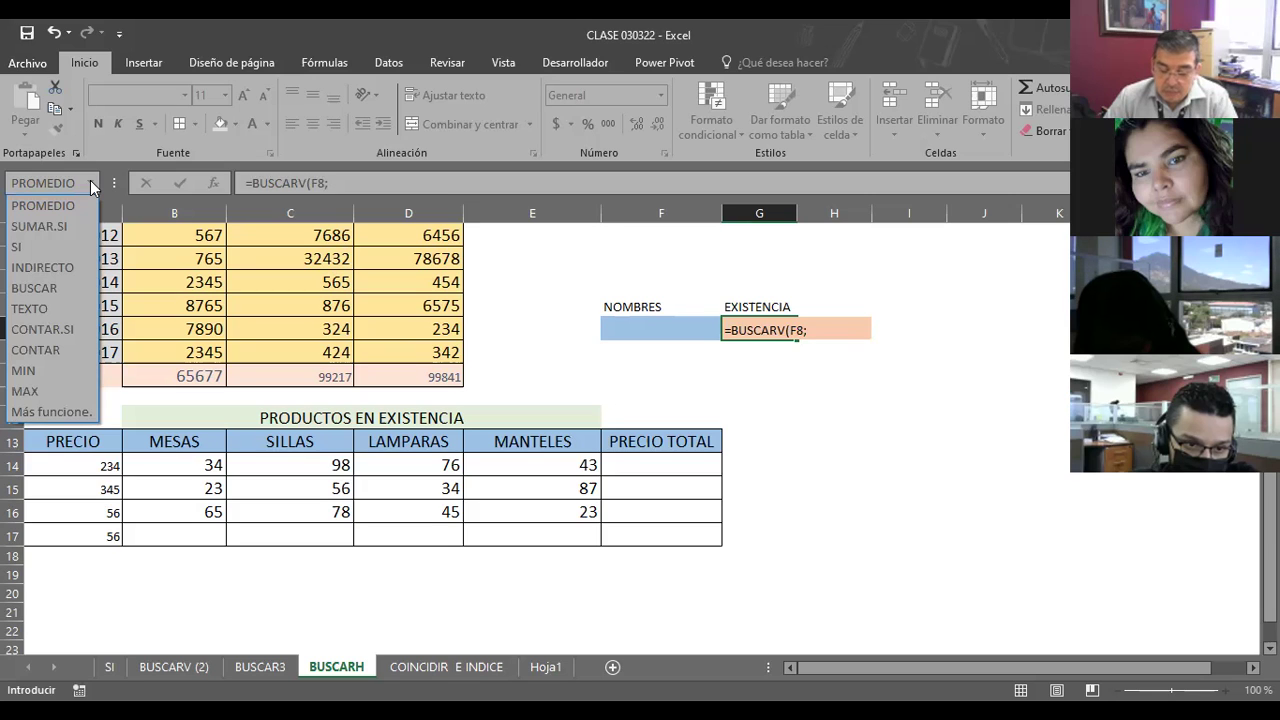
left_click(92, 184)
key("Escape")
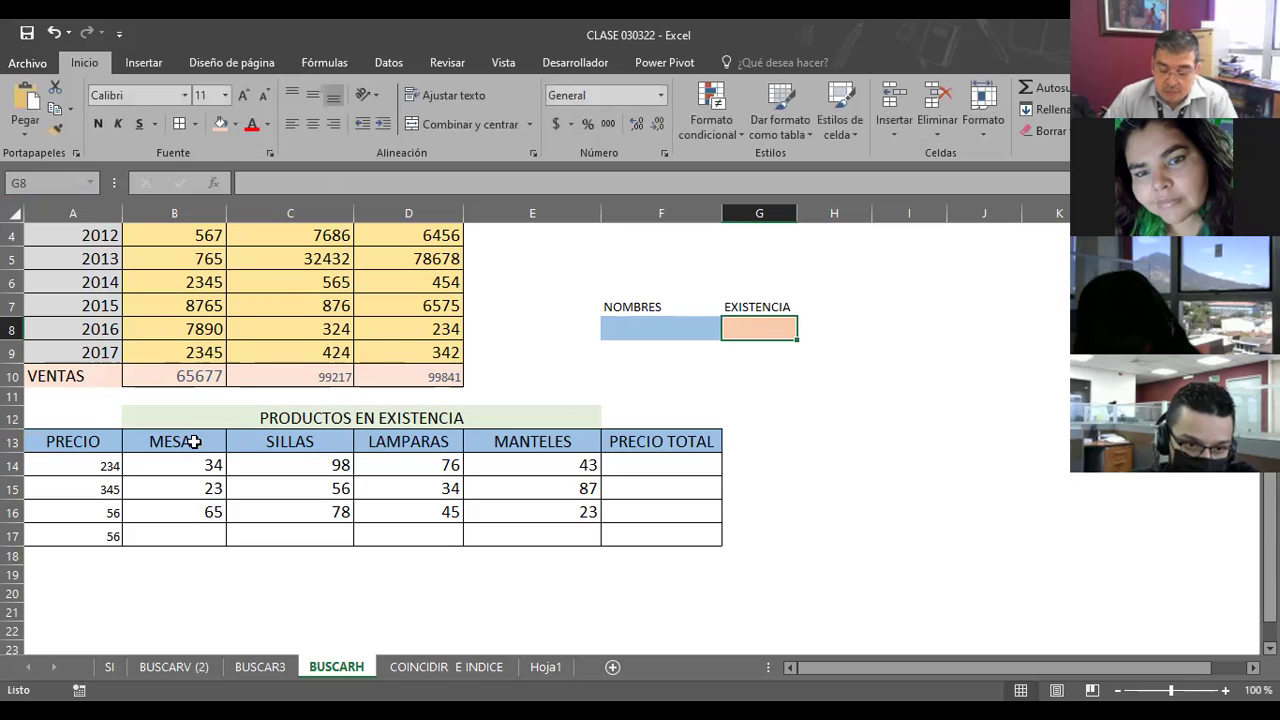
Reselect A13:F17 and give it the name CATEGORIAS
mouse_move(57, 443)
left_mouse_down()
mouse_move(575, 468)
mouse_move(655, 536)
left_mouse_up()
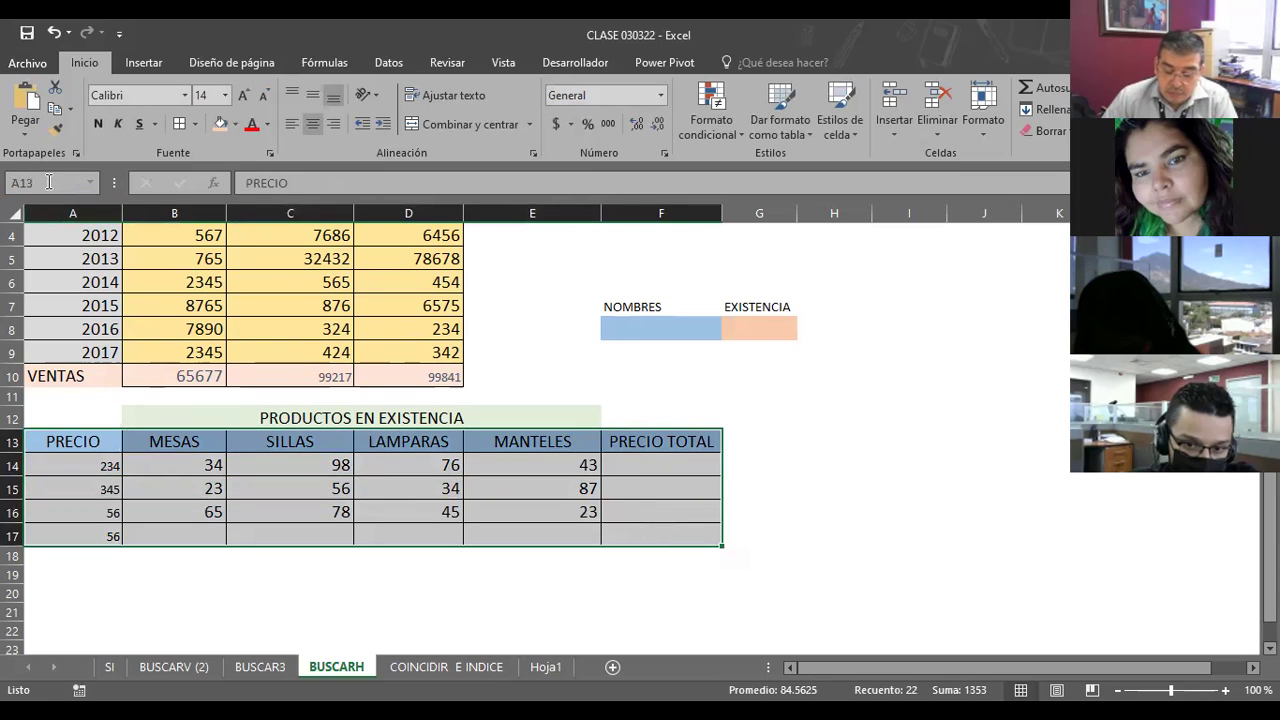
left_click(48, 182)
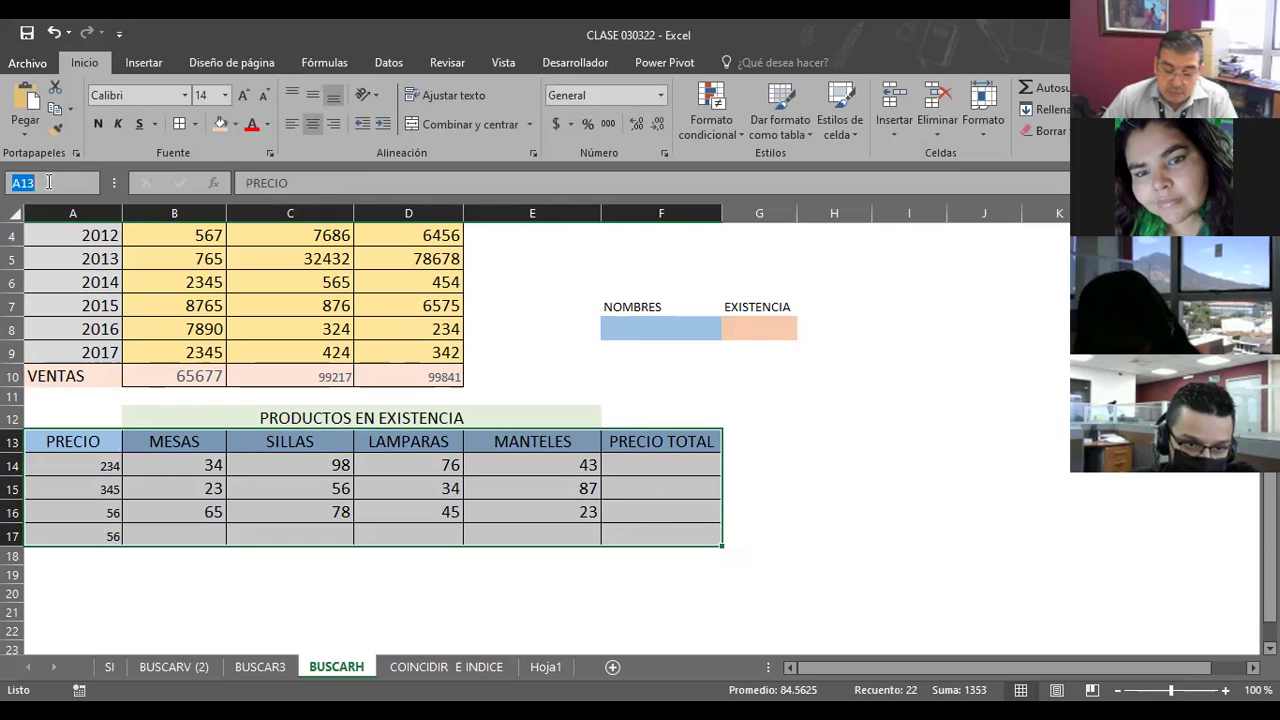
type("CATEGO")
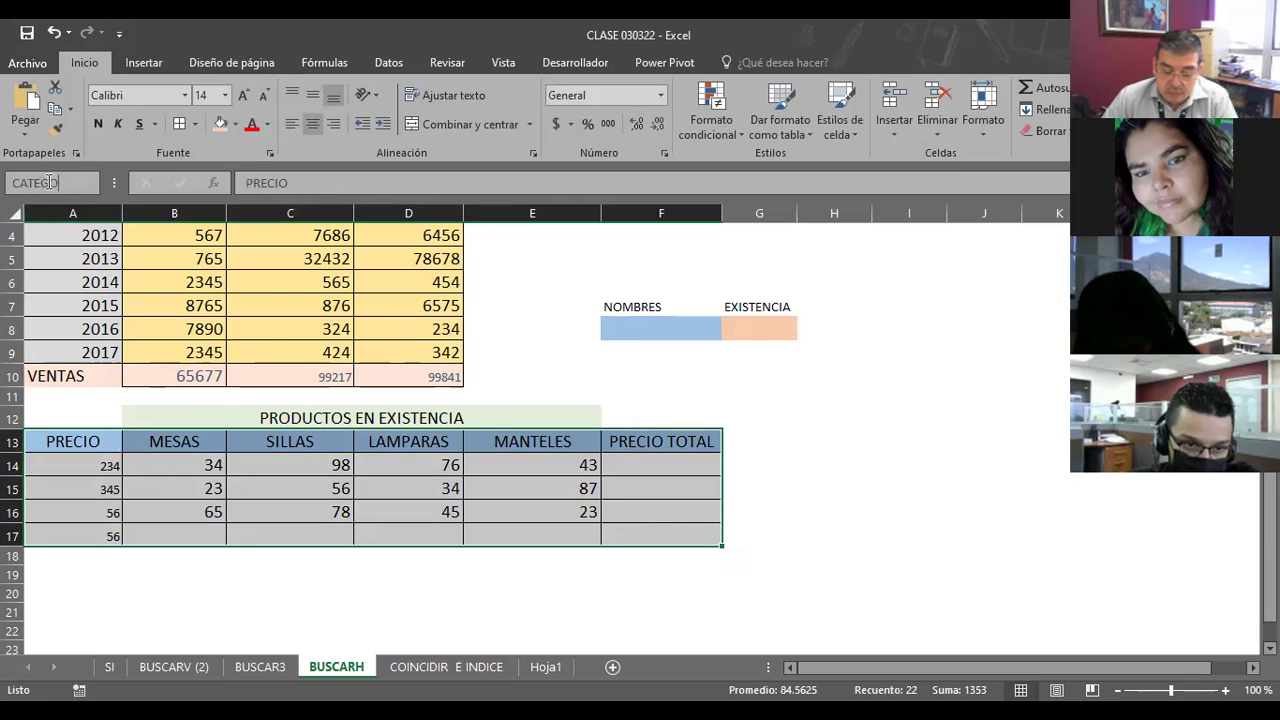
type("AS")
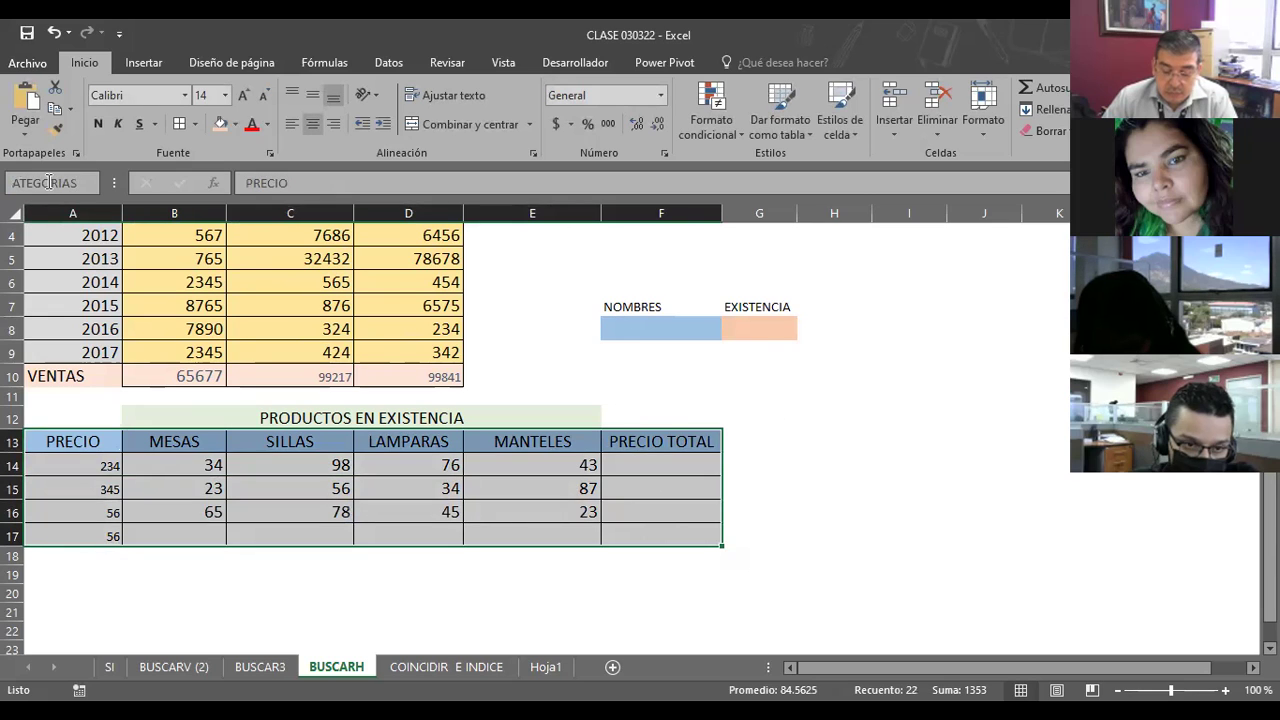
key("Return")
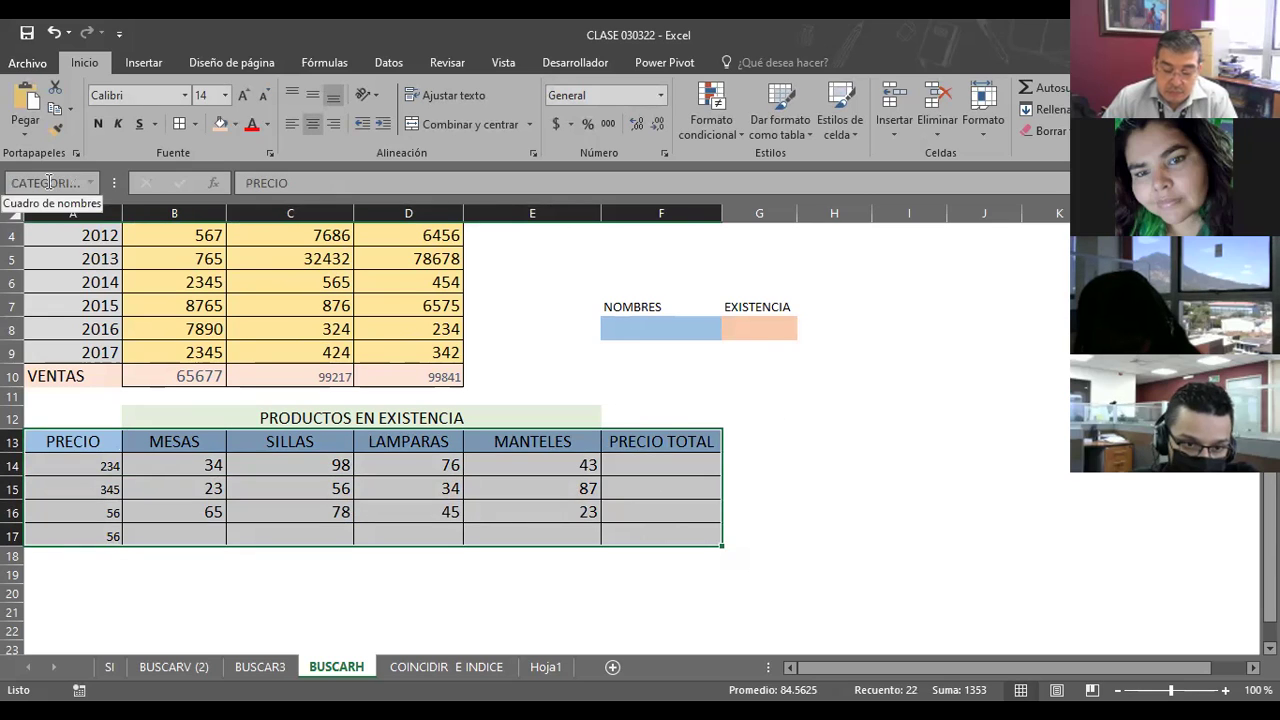
left_click(735, 330)
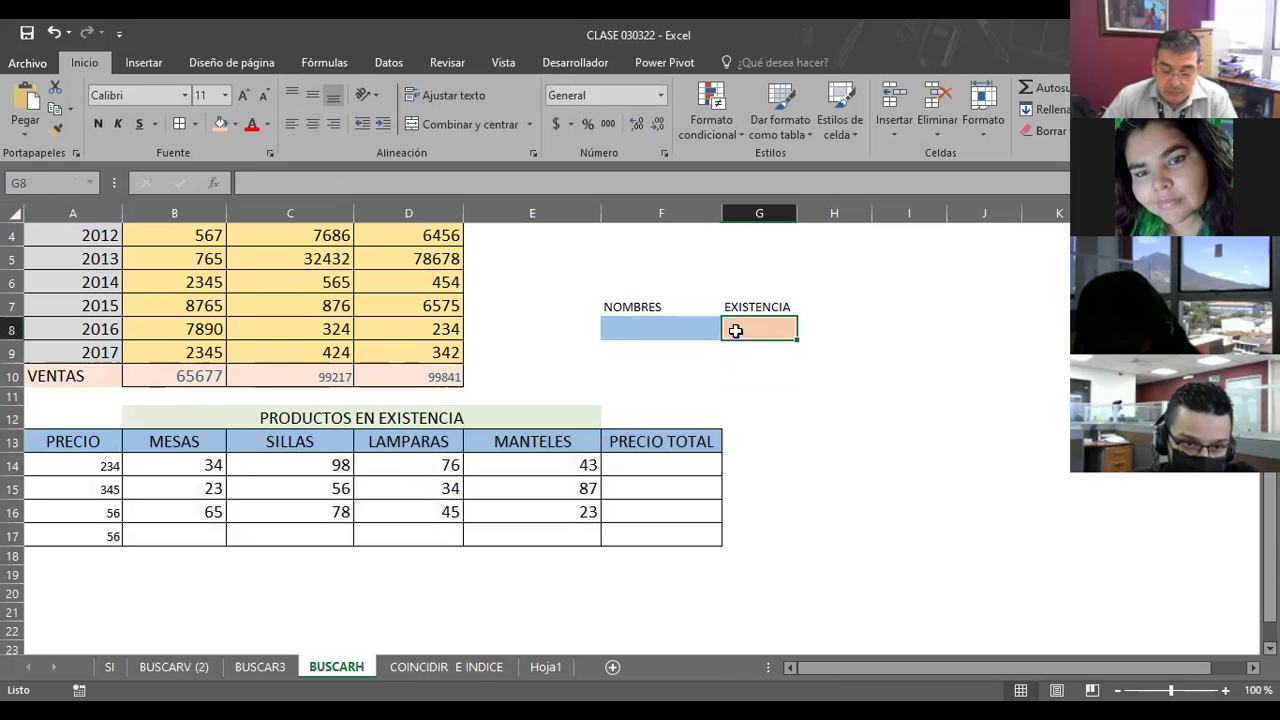
Enter =BUSCARV(F8;CATEGORIAS;2;0) in G8, choosing CATEGORIAS from the name suggestions
type("=B")
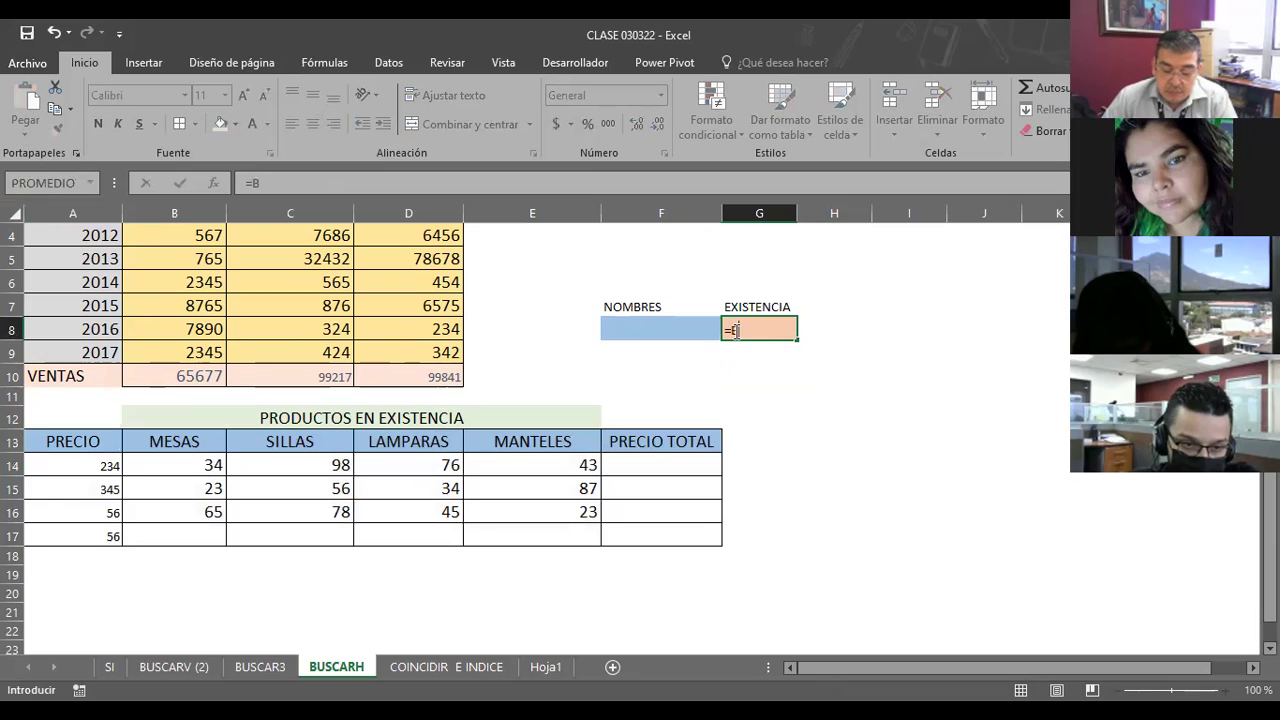
type("USCARV(F8;")
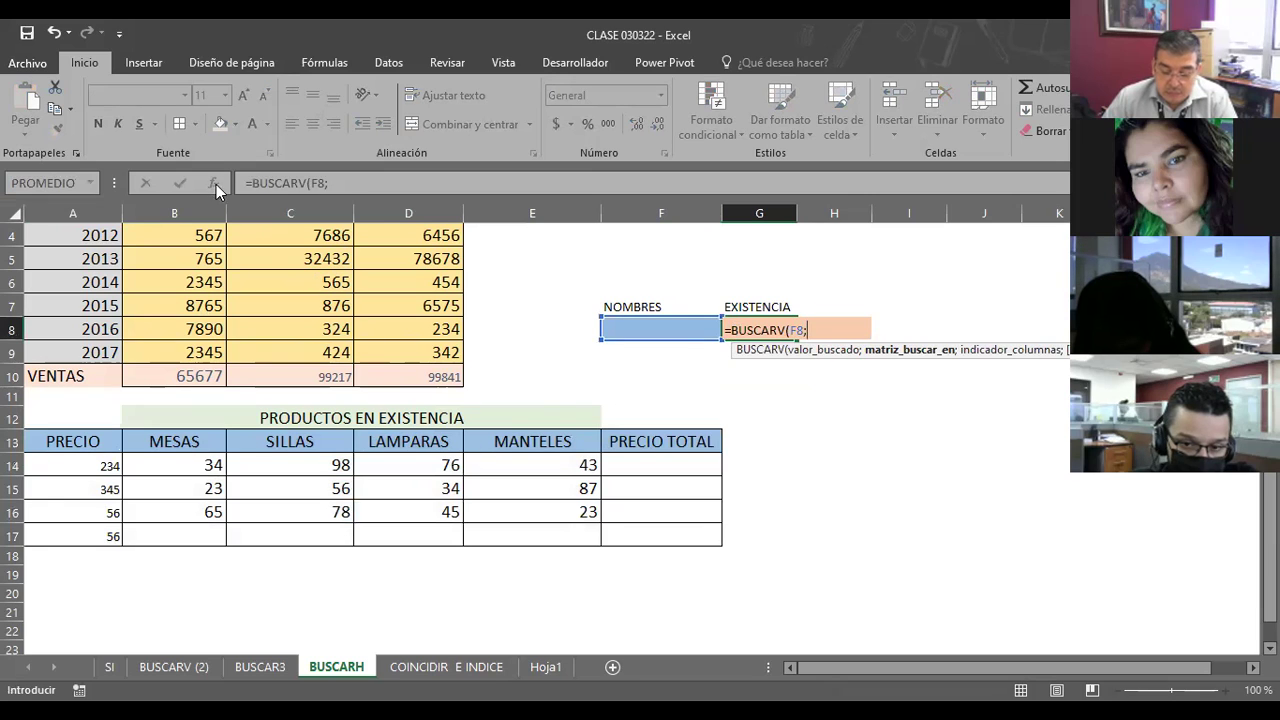
left_click(88, 182)
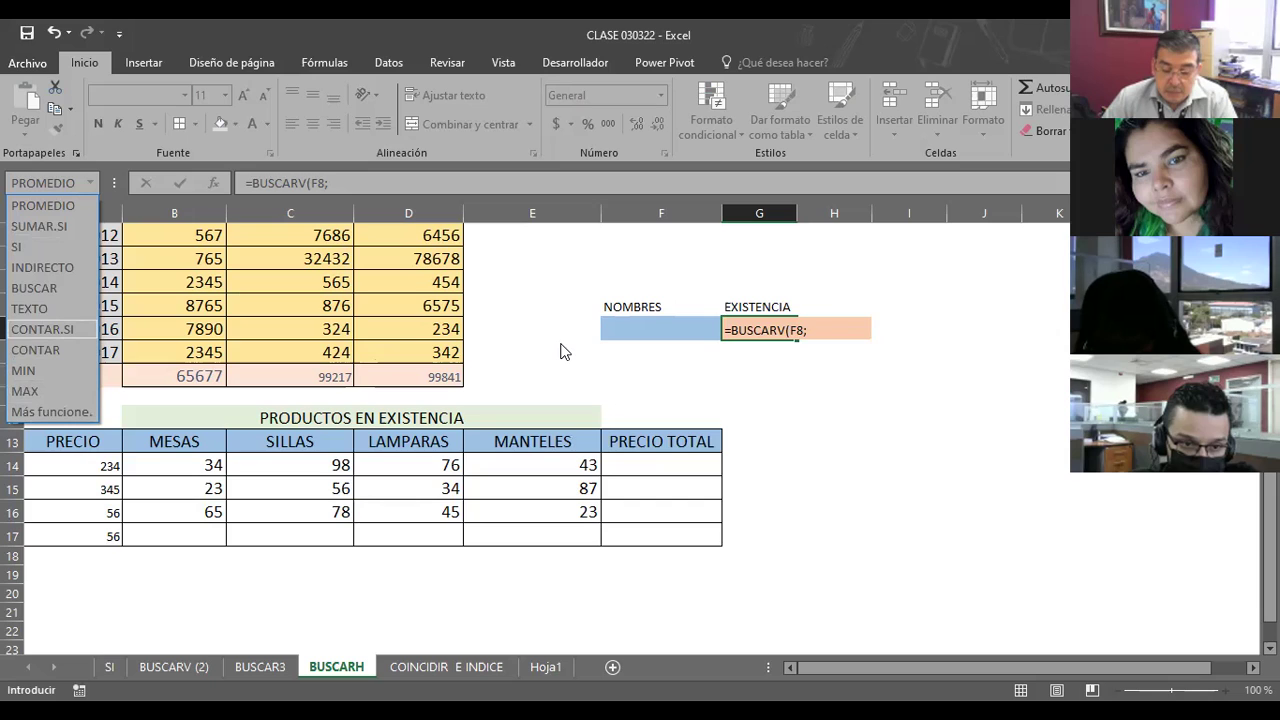
left_click(812, 340)
left_click(813, 335)
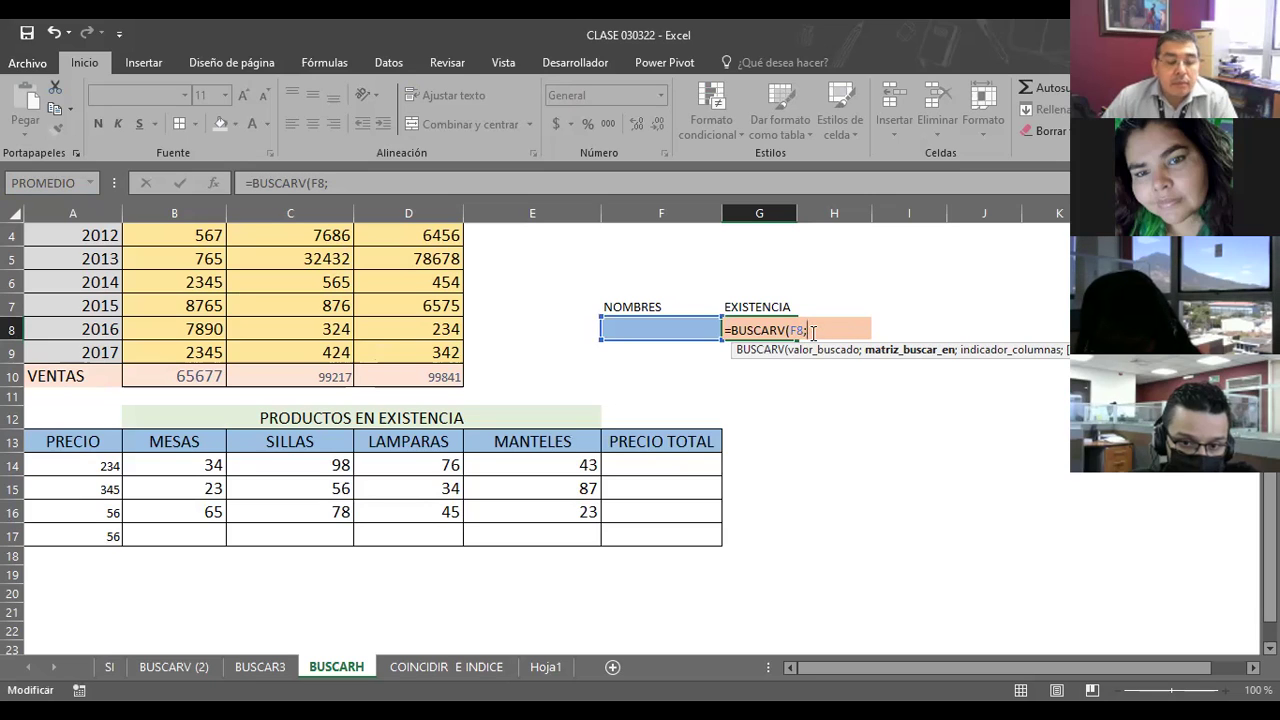
type("CA")
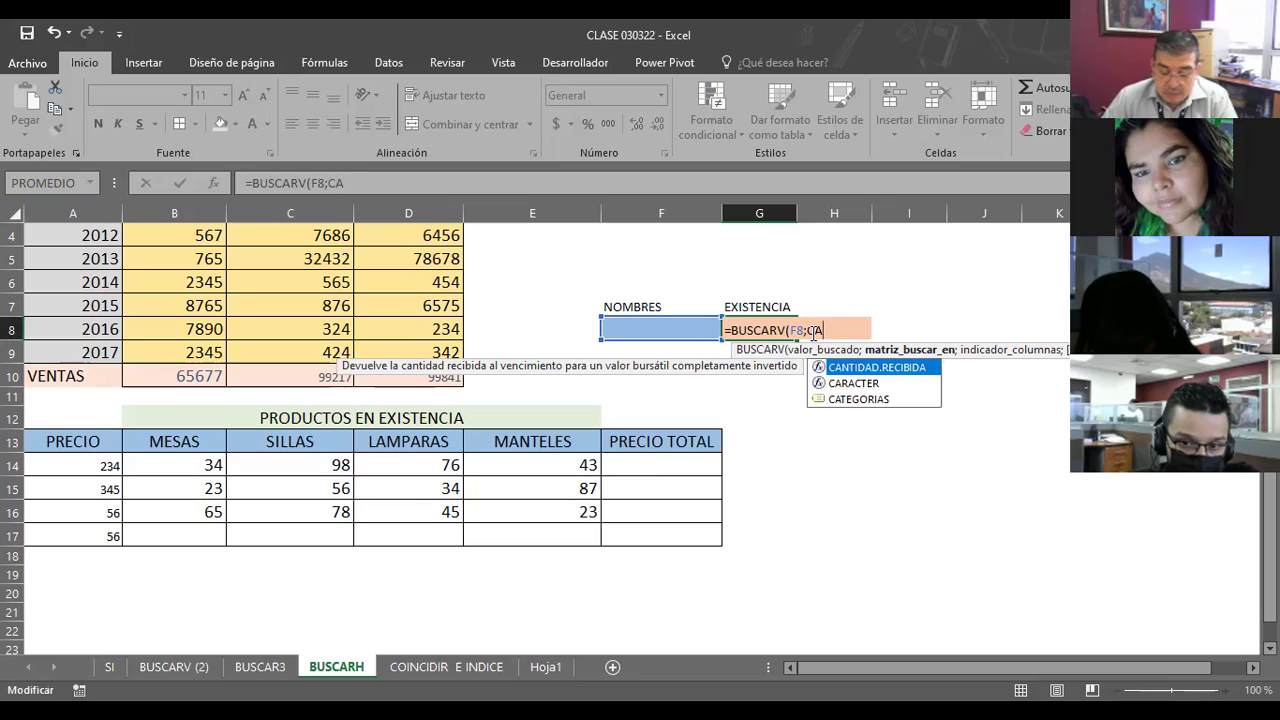
left_click(866, 400)
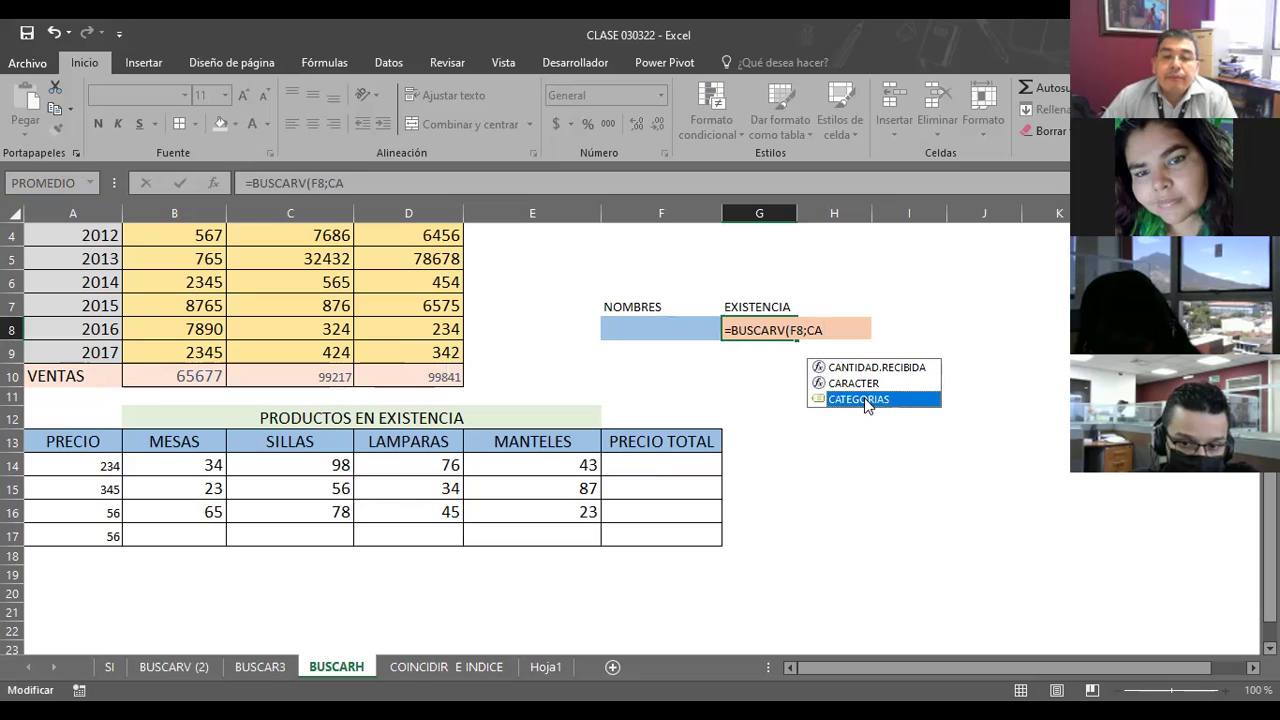
double_click(866, 400)
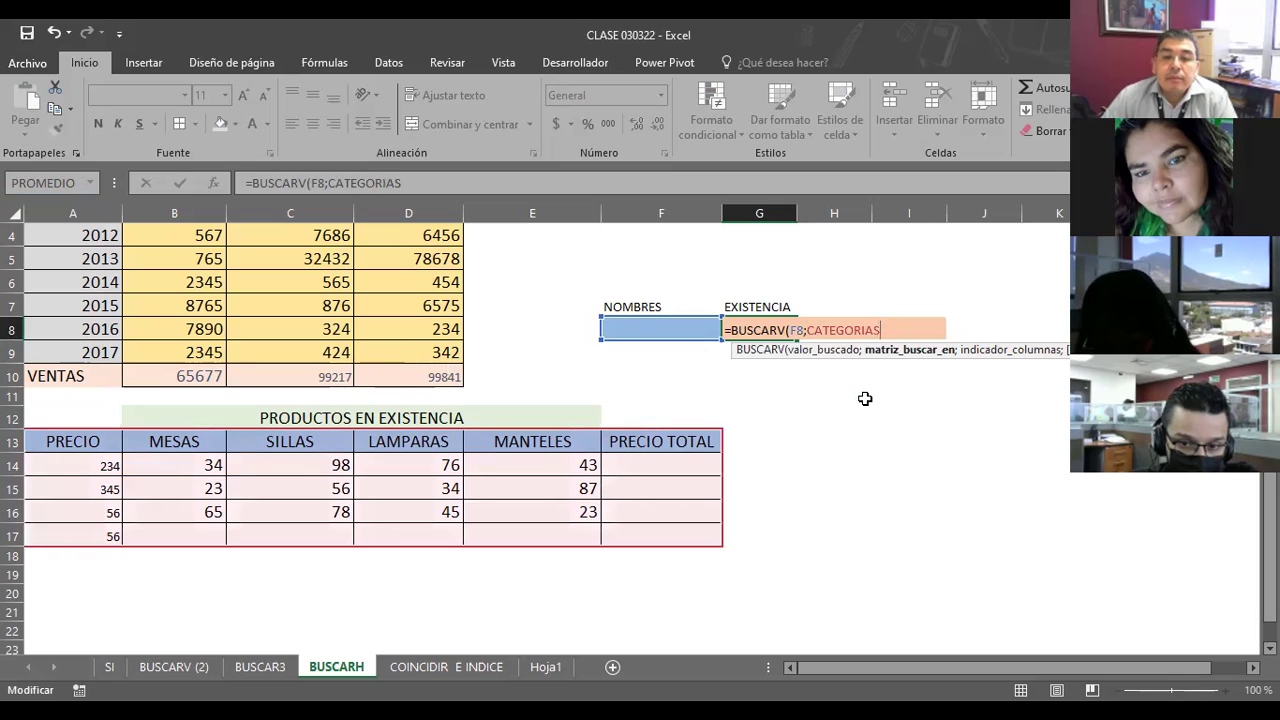
type(";")
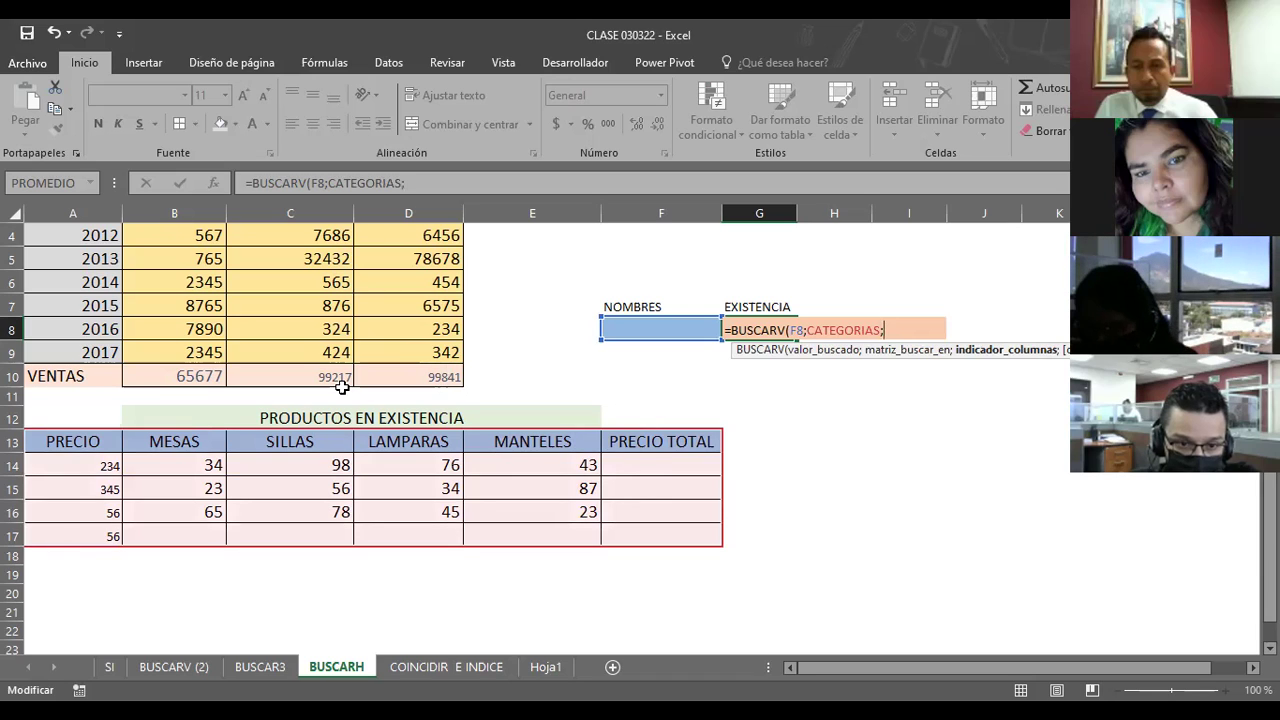
type("2")
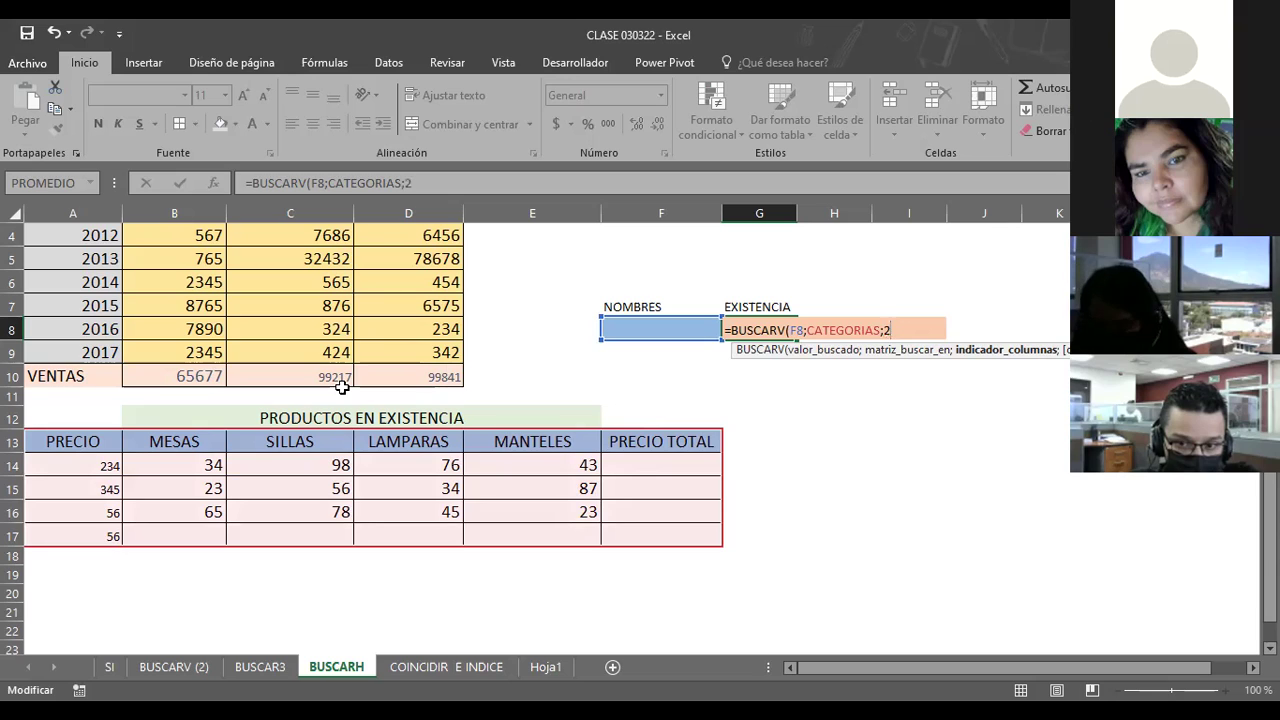
type(";0")
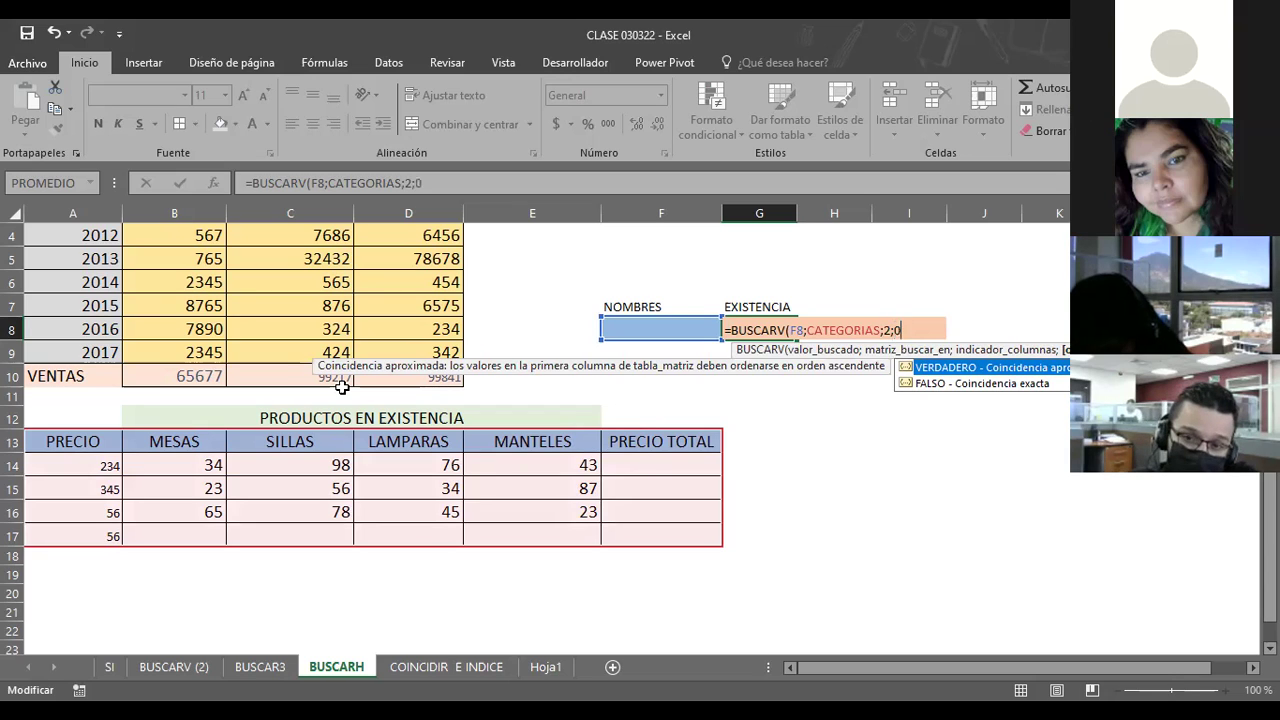
type(")")
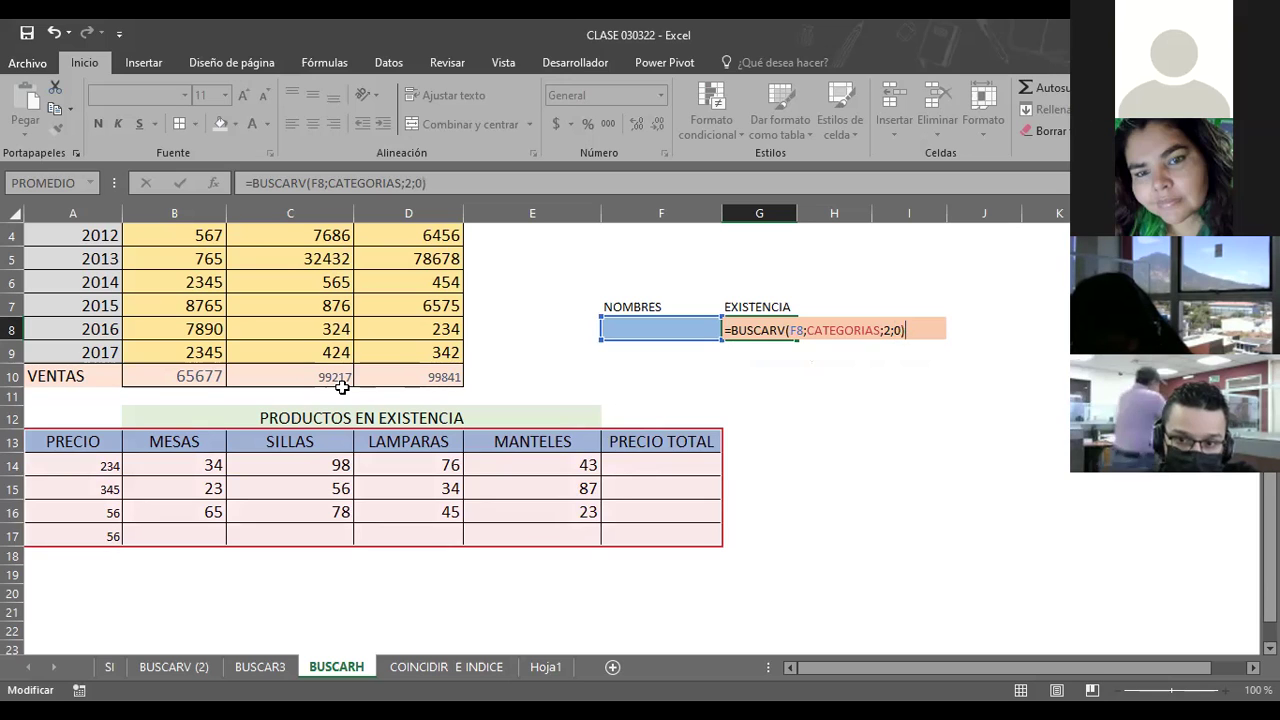
key("Return")
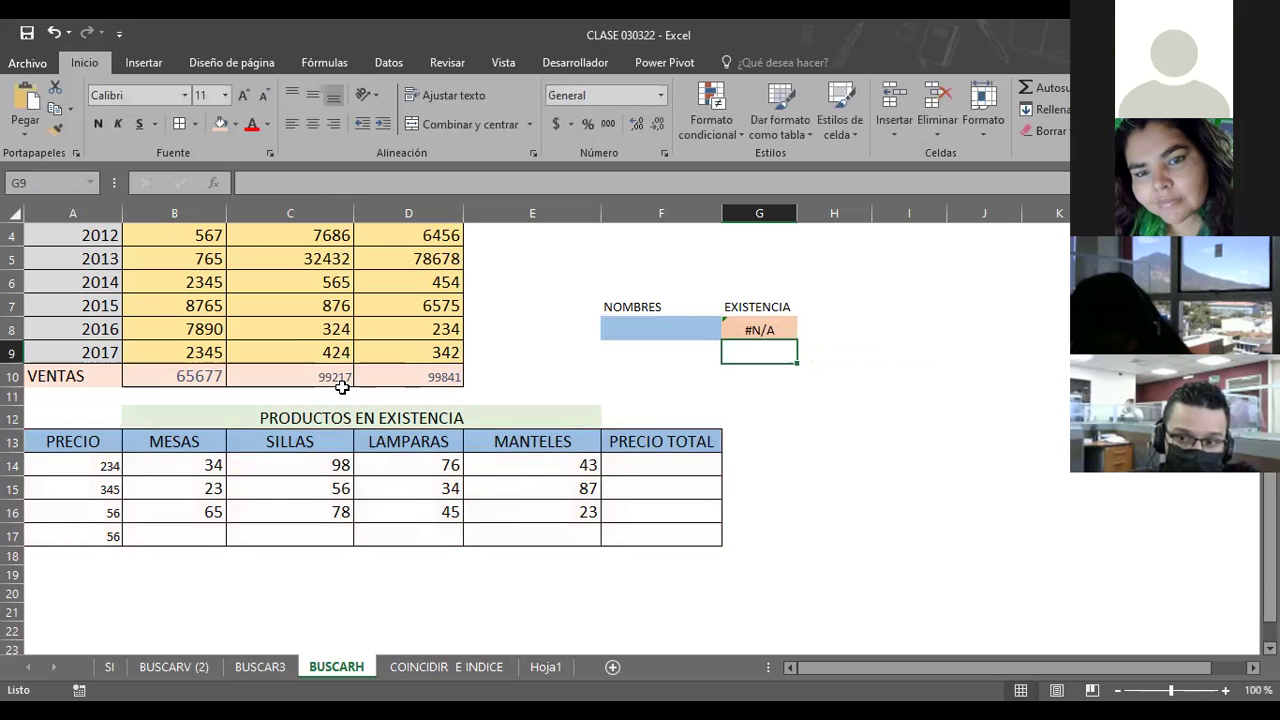
left_click(630, 325)
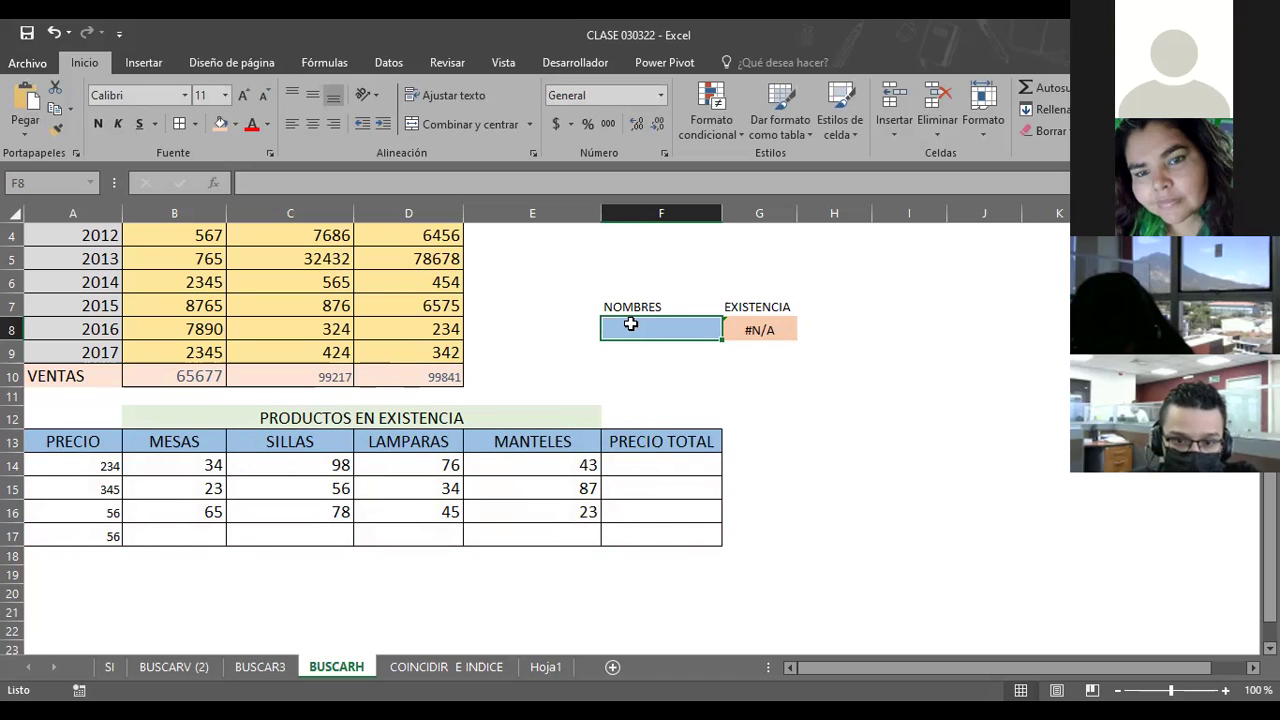
type("M")
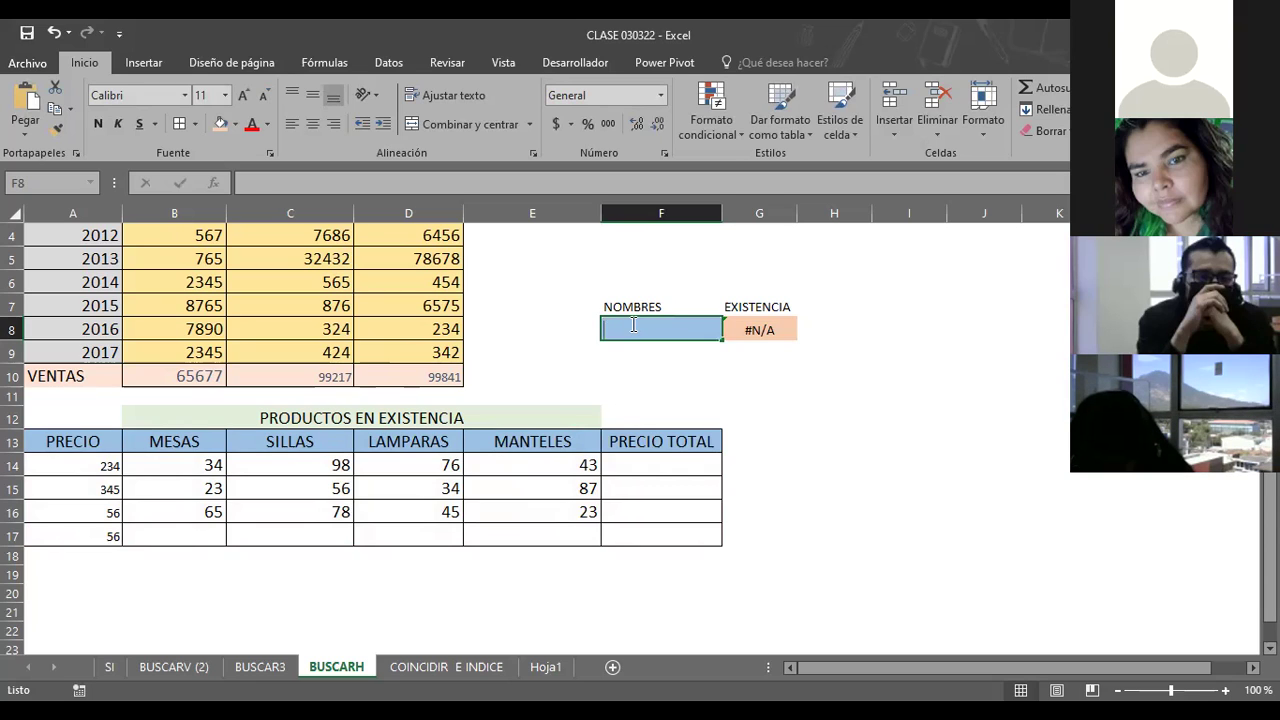
type("ESA")
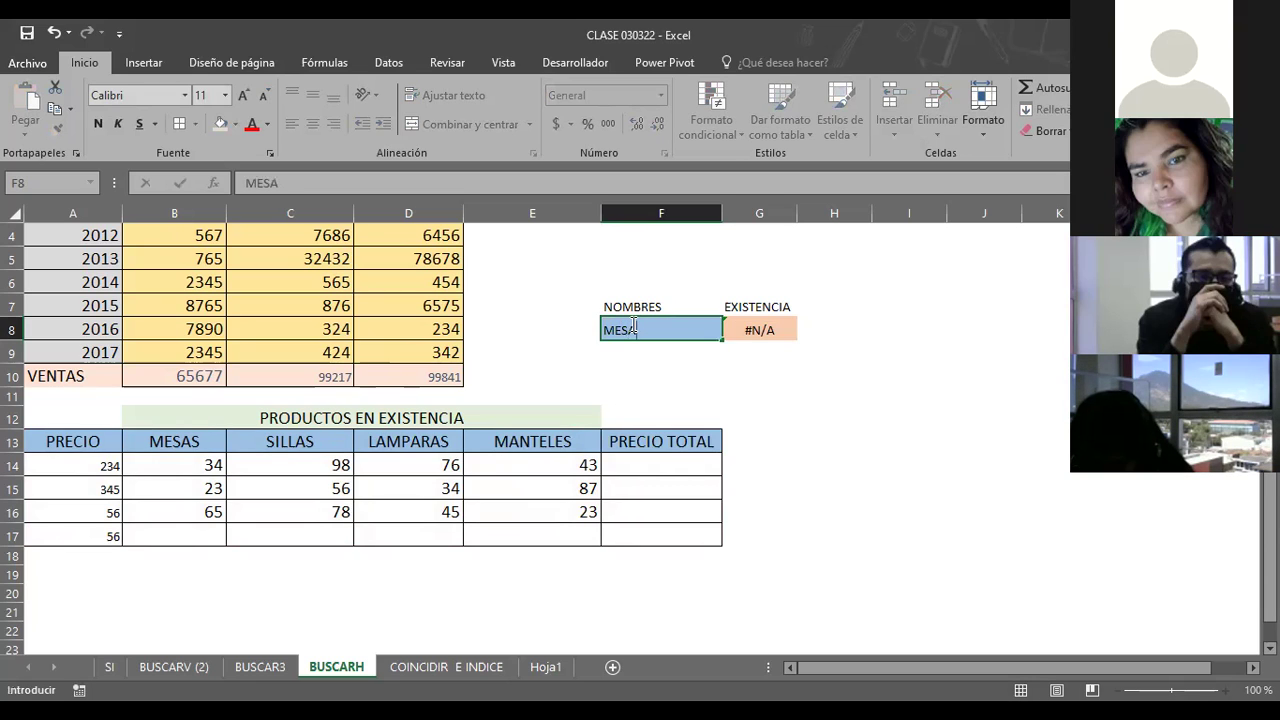
type("S")
key("Return")
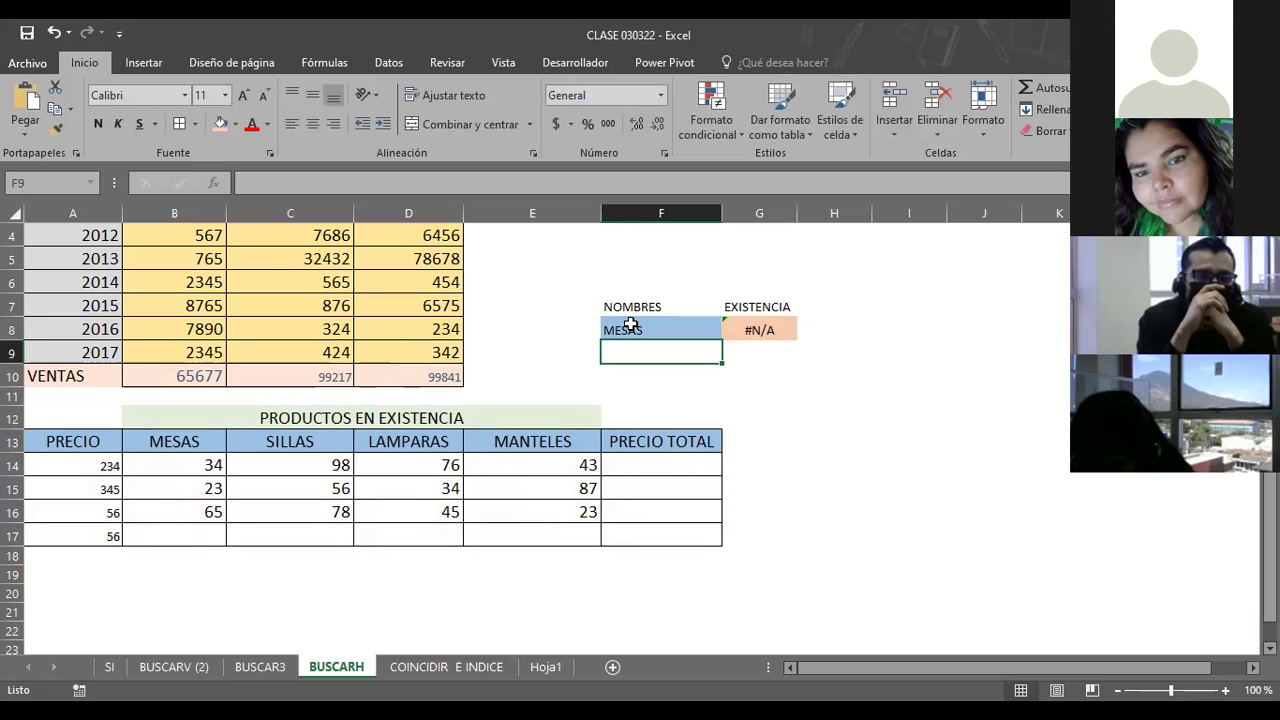
left_click(631, 325)
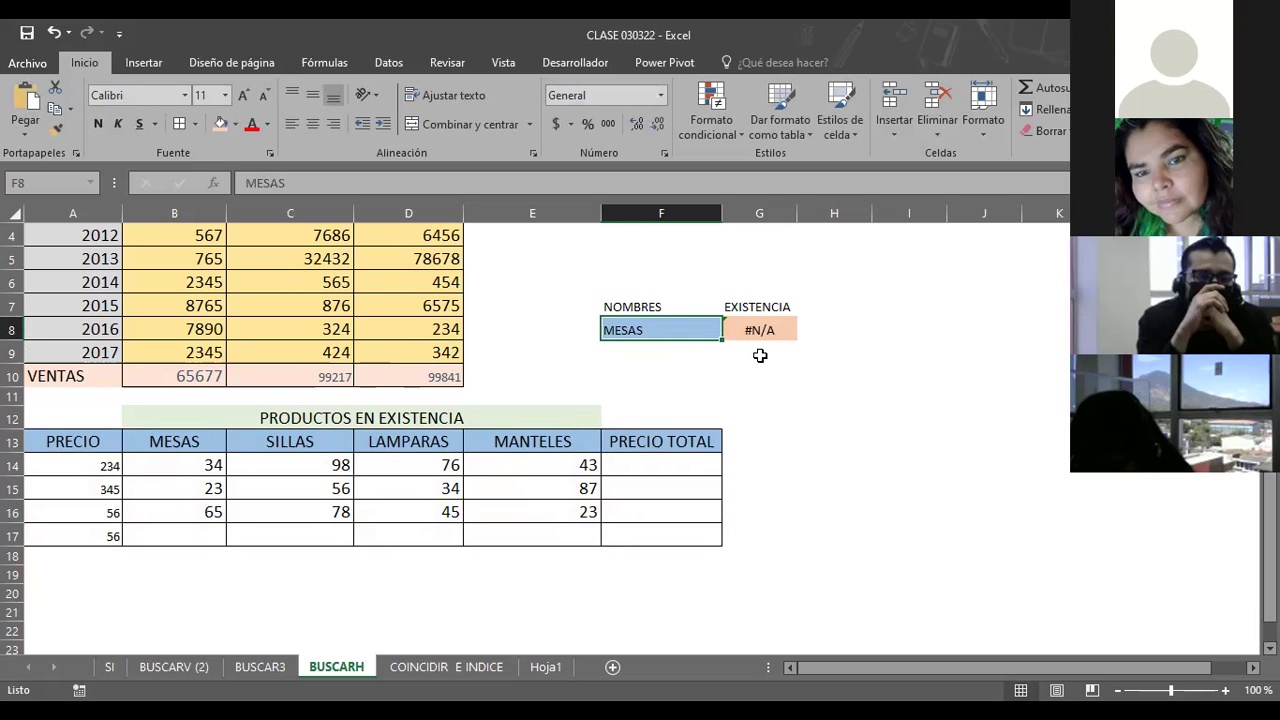
type("SILL")
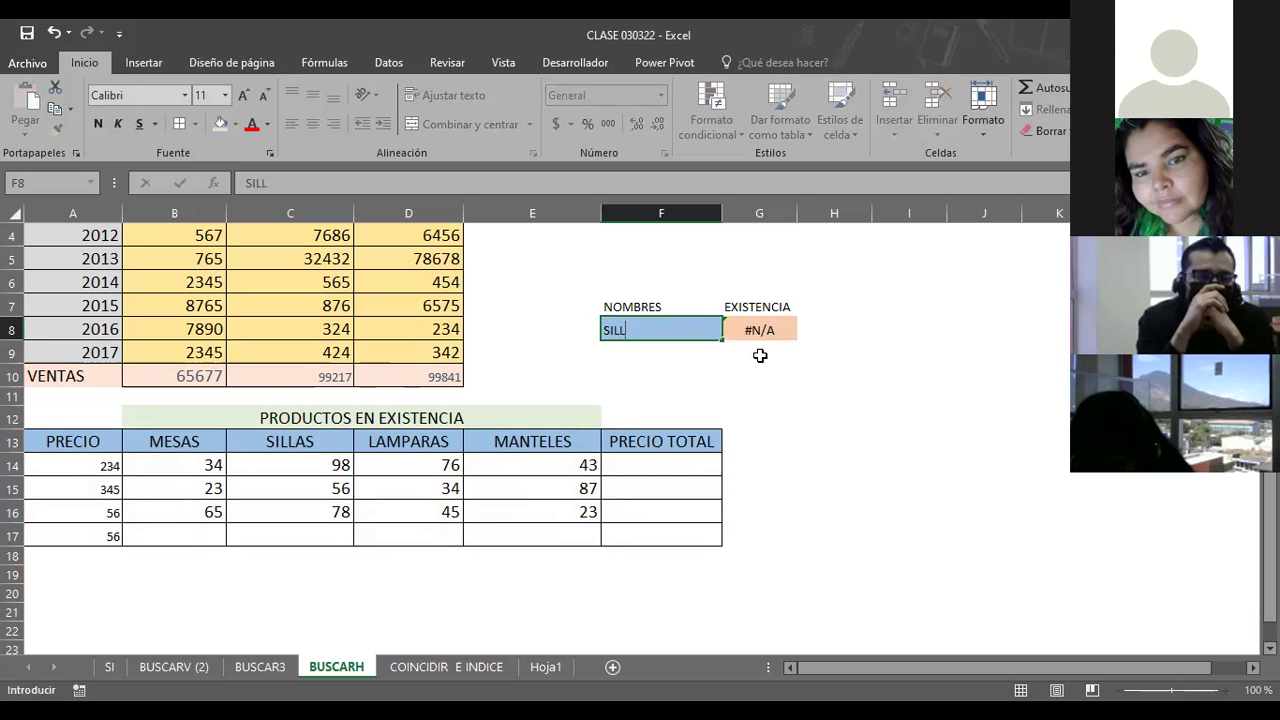
key("Return")
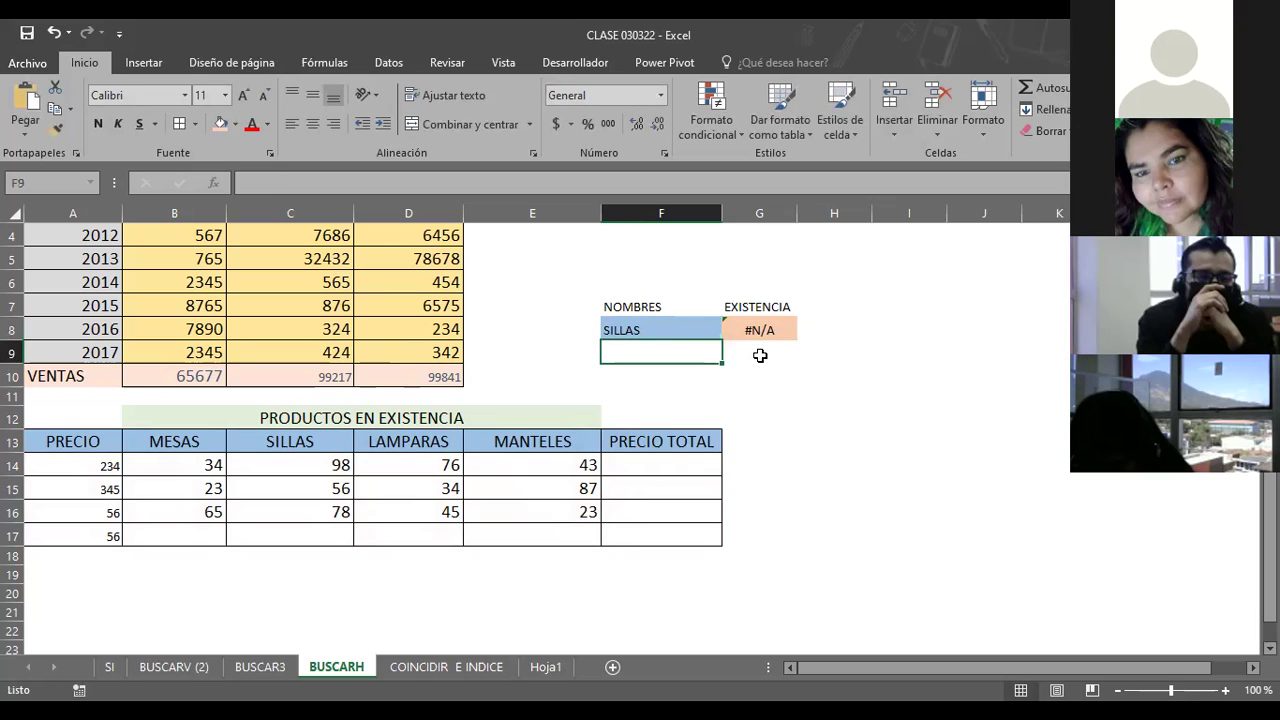
left_click(649, 320)
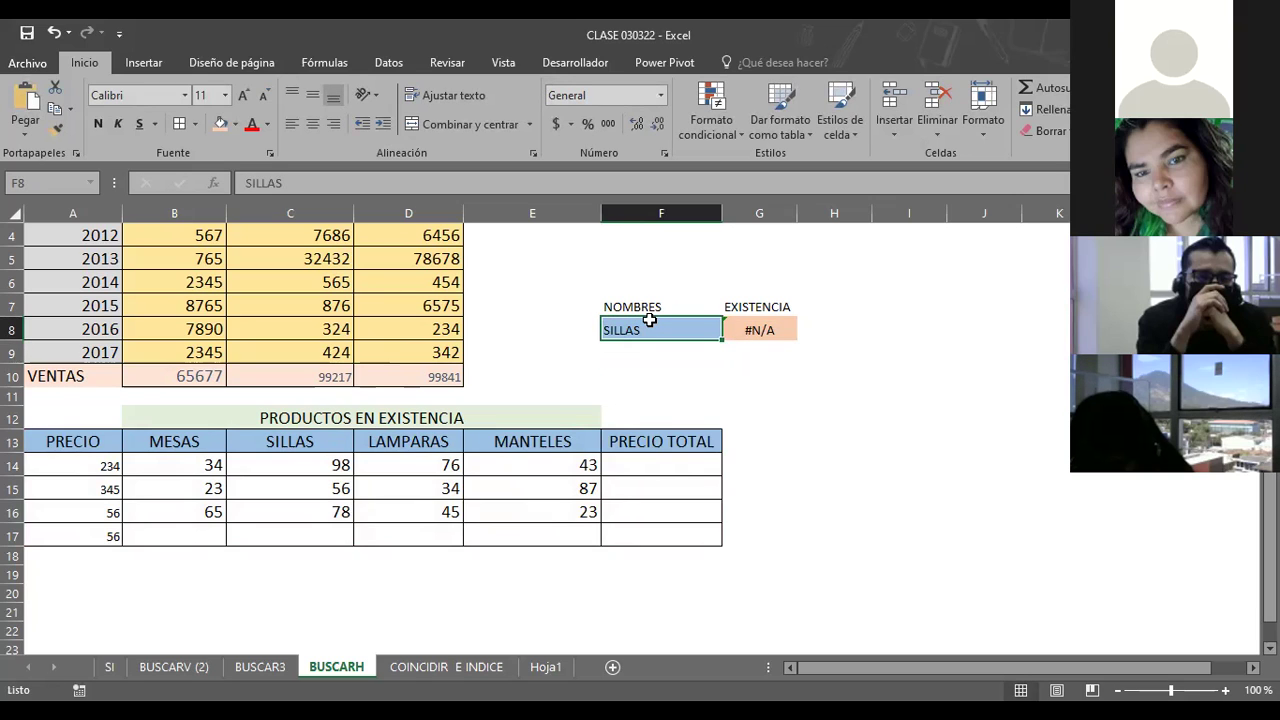
key("Right")
left_click(649, 320)
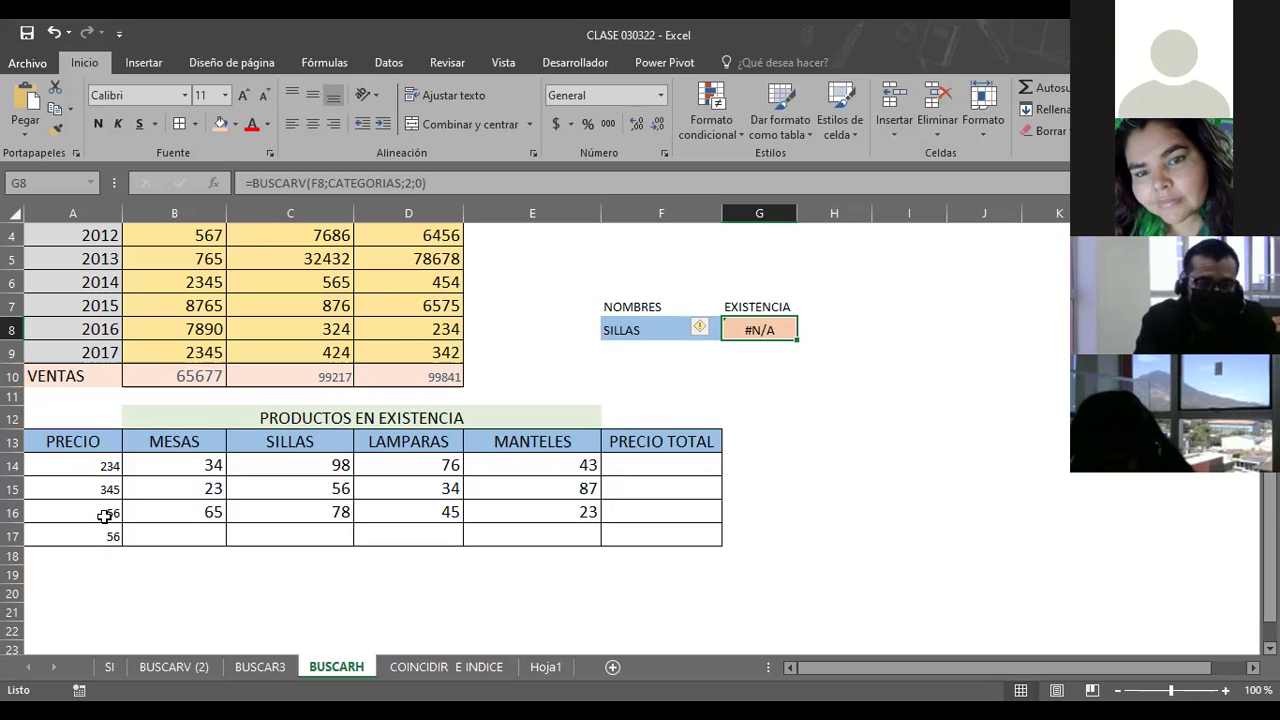
left_click(80, 466)
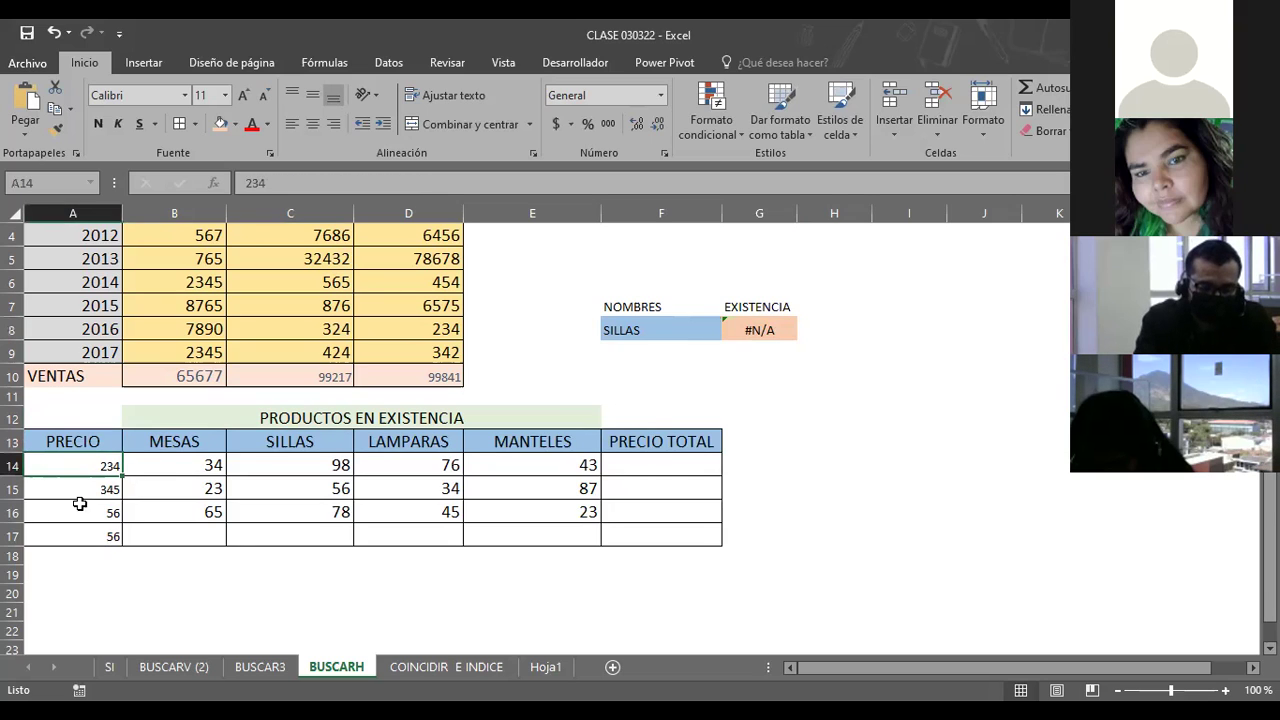
key("Down")
key("Up")
key("Down")
key("Up")
key("Down")
key("Up")
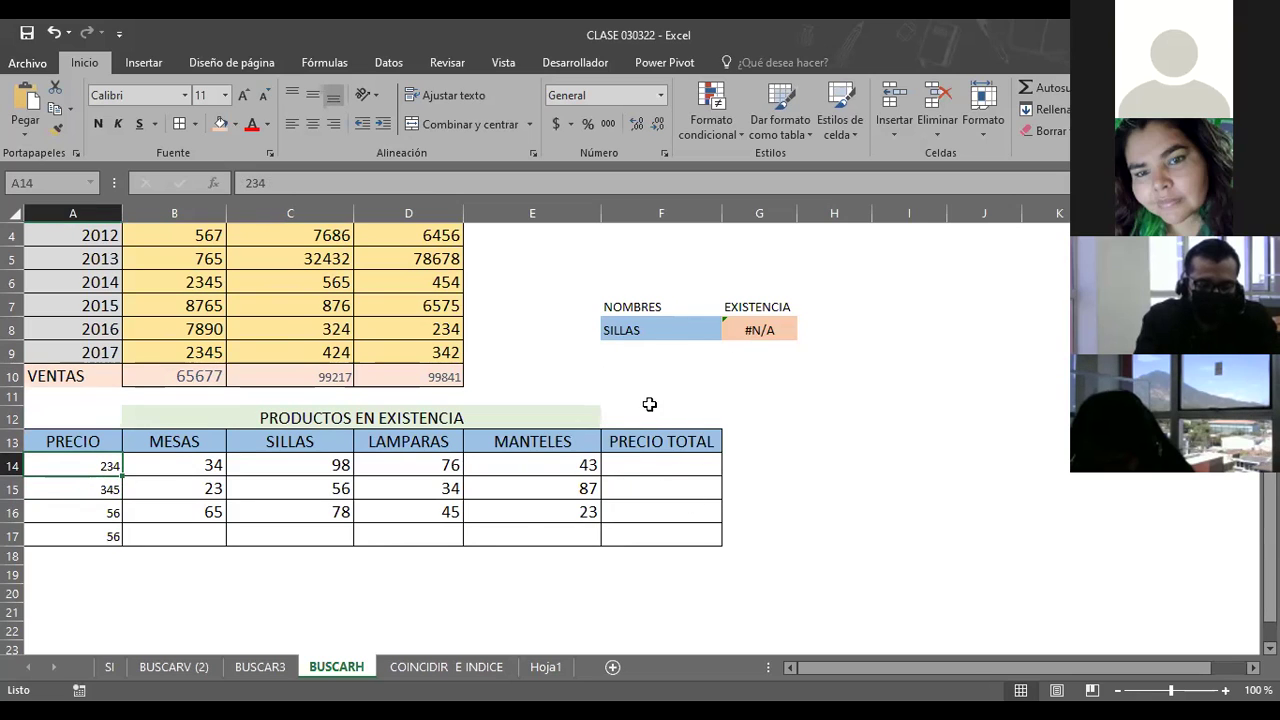
left_click(752, 328)
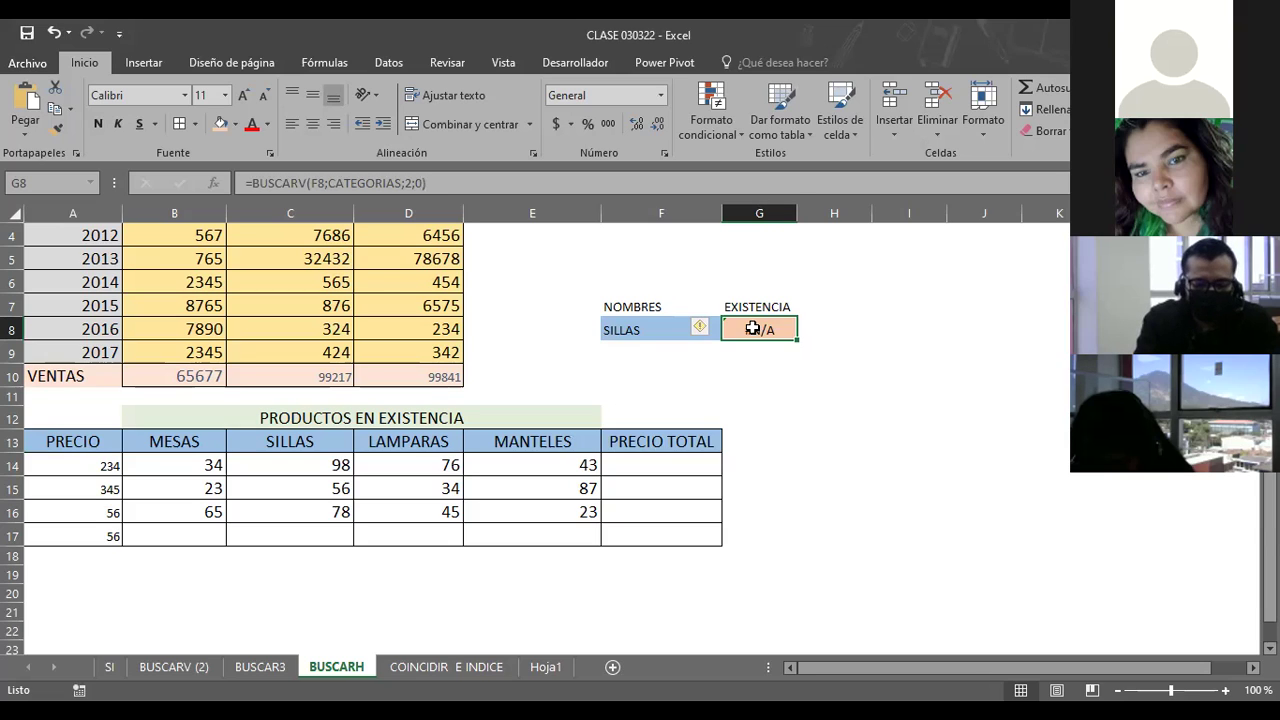
left_click(670, 328)
key("Delete")
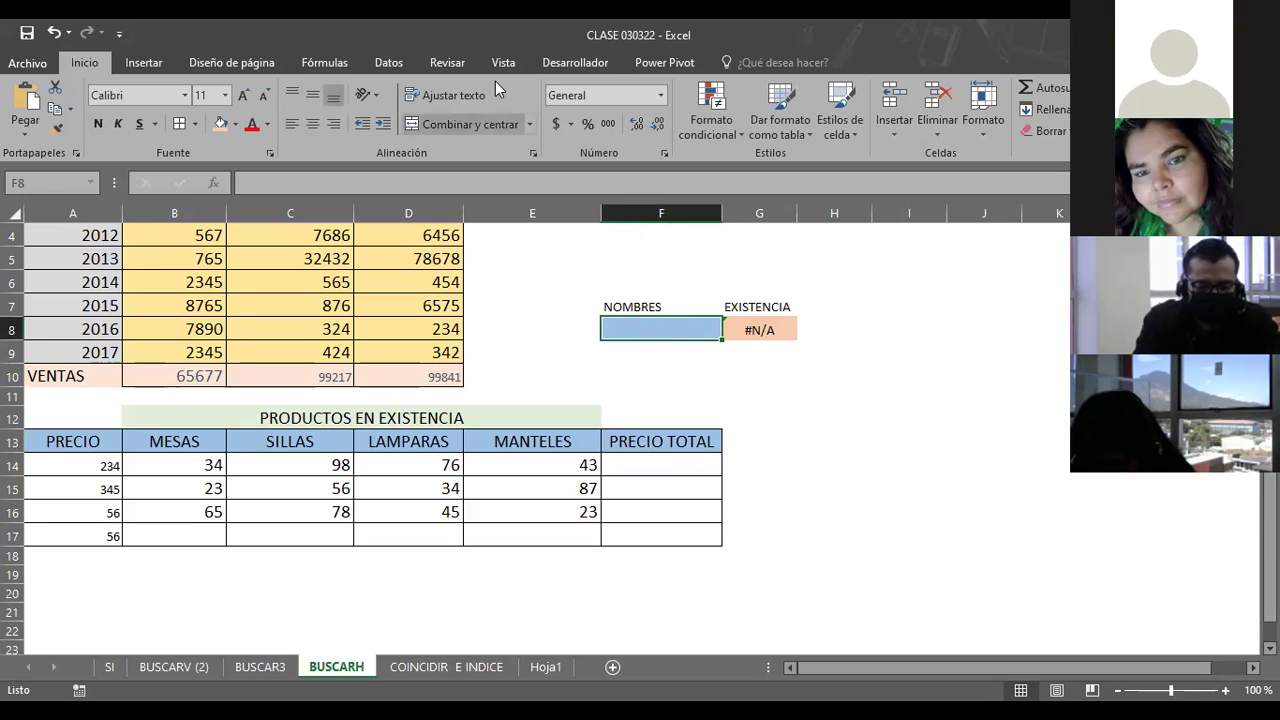
Give F8 list validation with source =$B$13:$E$13 (MESAS through MANTELES)
left_click(390, 63)
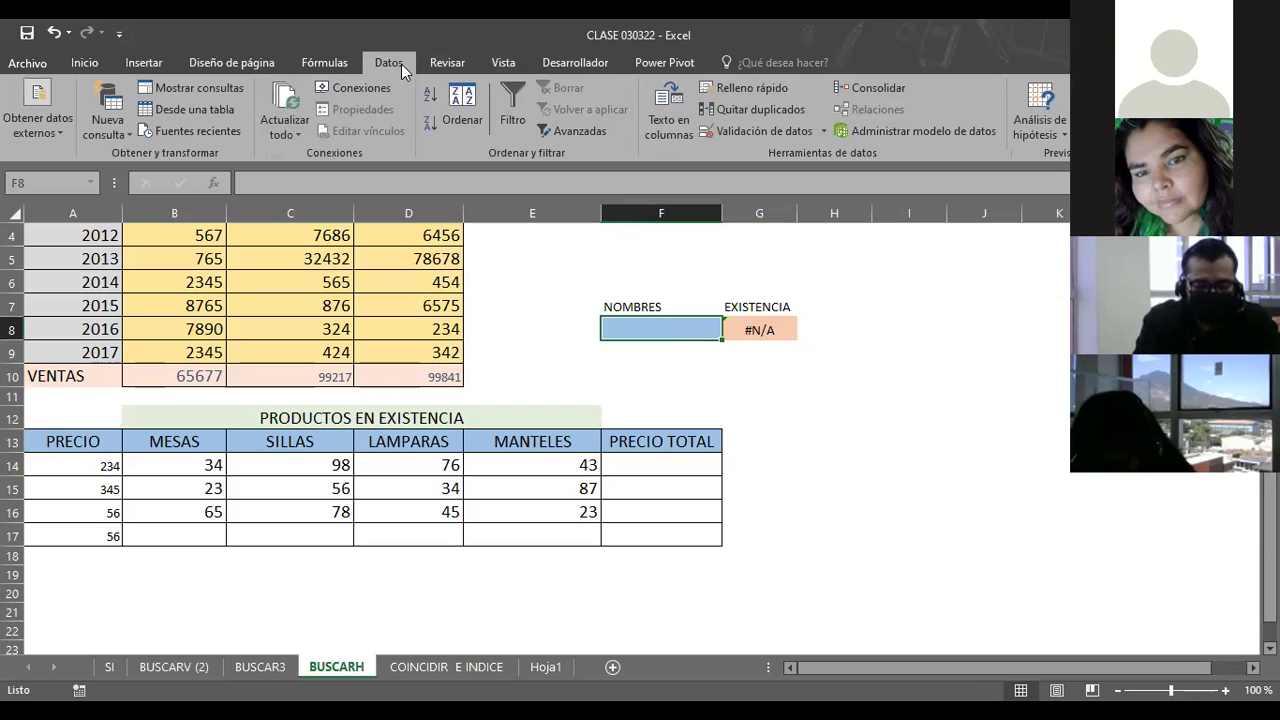
left_click(772, 127)
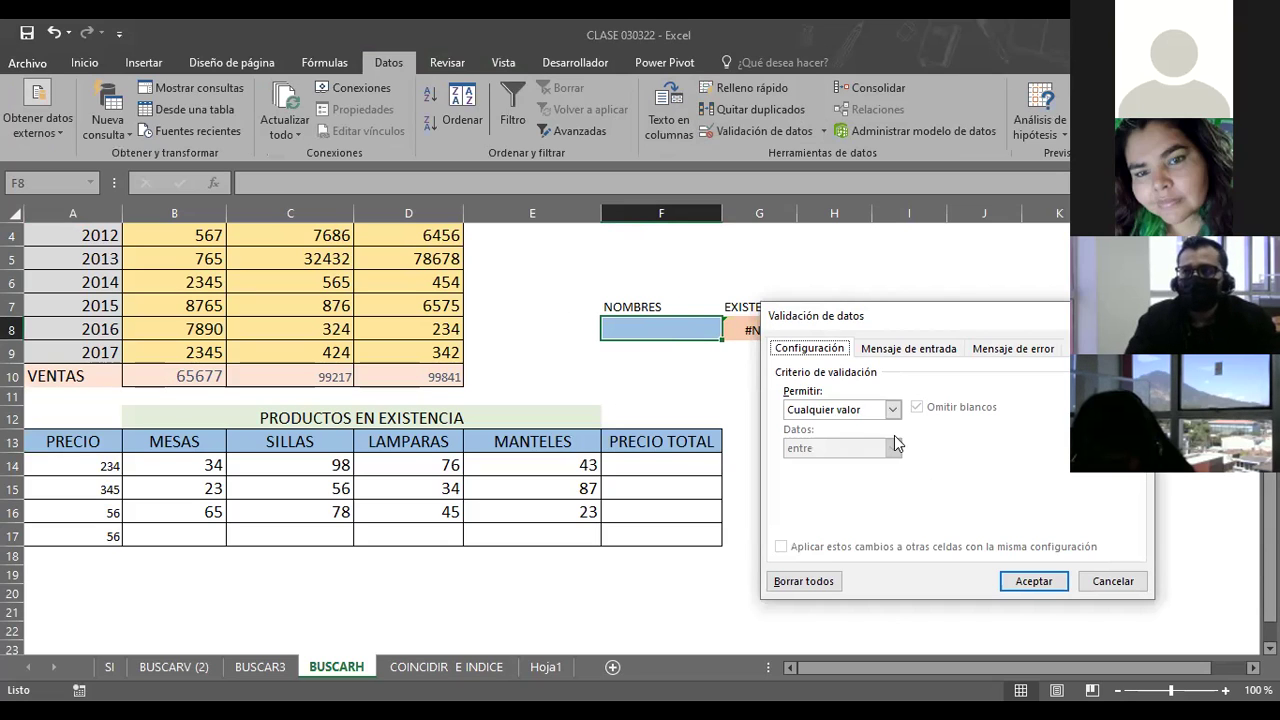
left_click(893, 410)
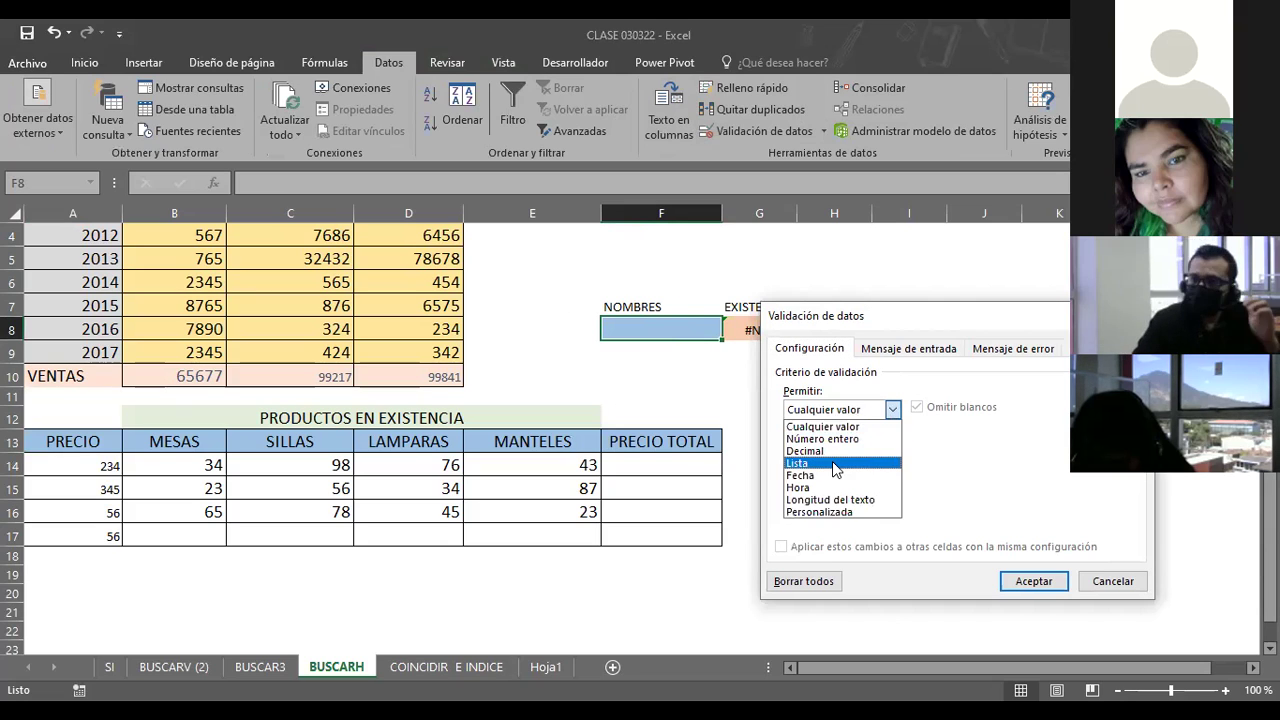
left_click(832, 461)
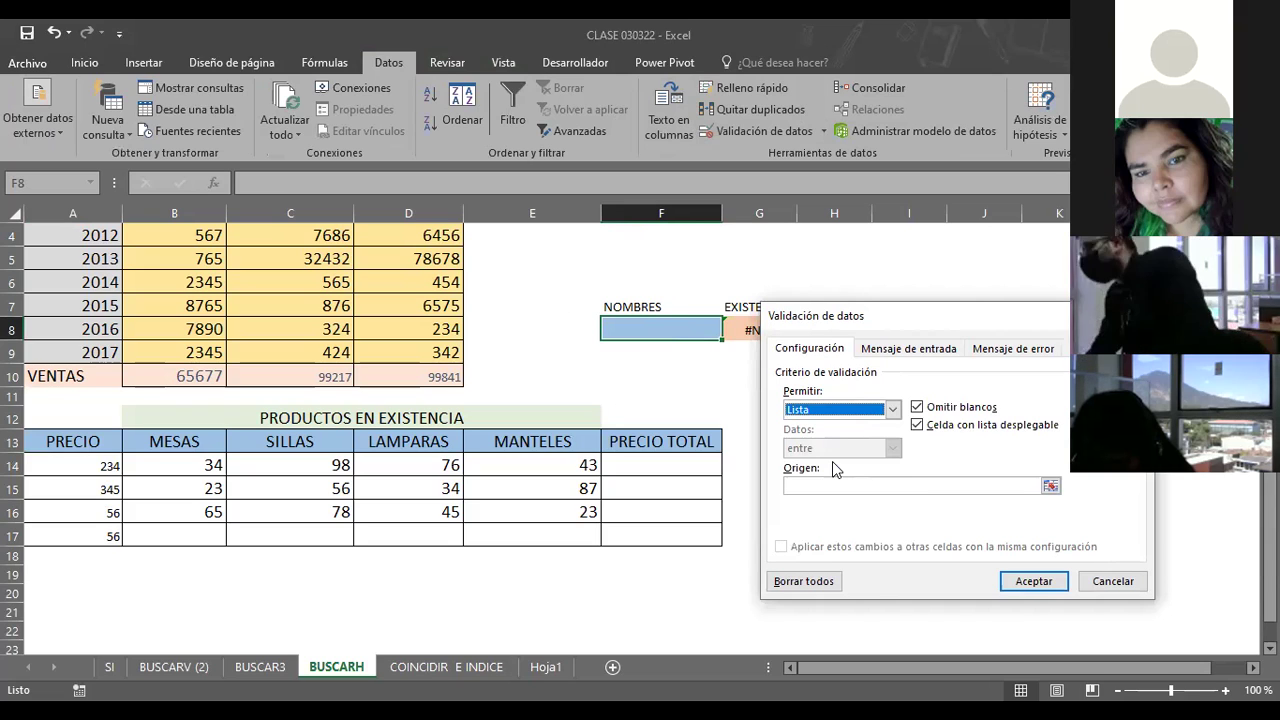
left_click(961, 486)
left_click(1050, 485)
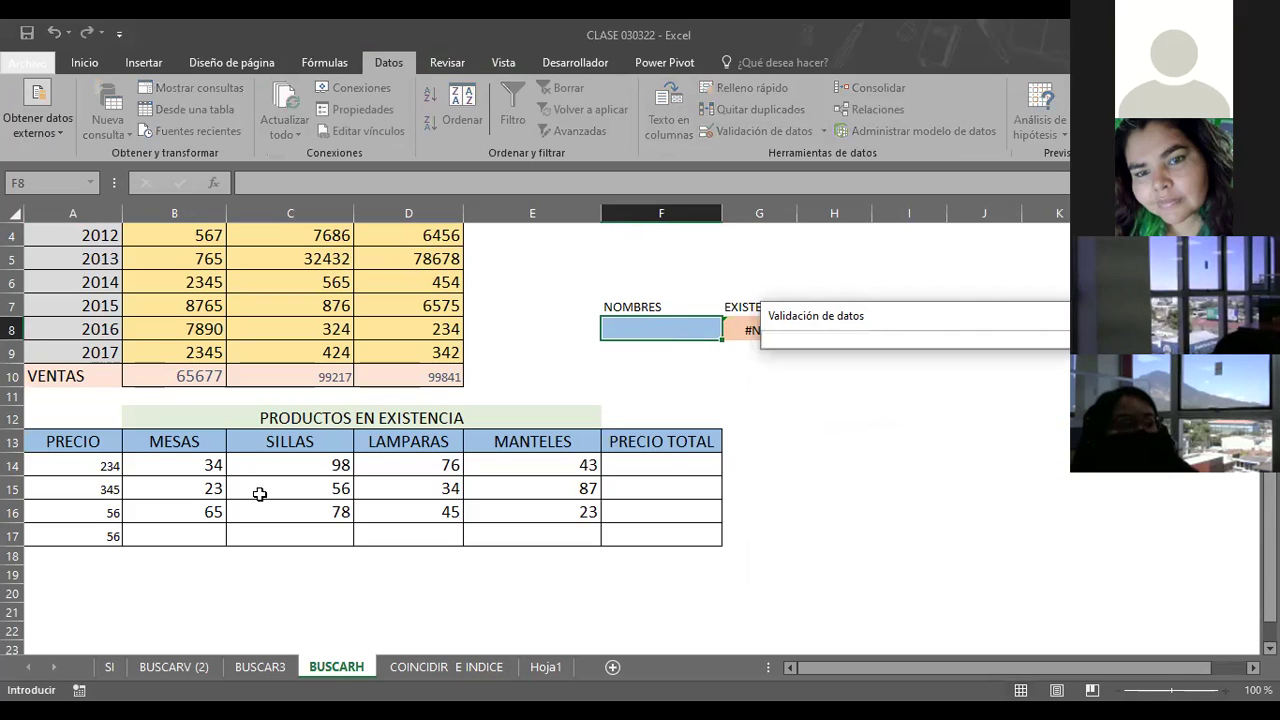
left_click(75, 444)
left_click(195, 442)
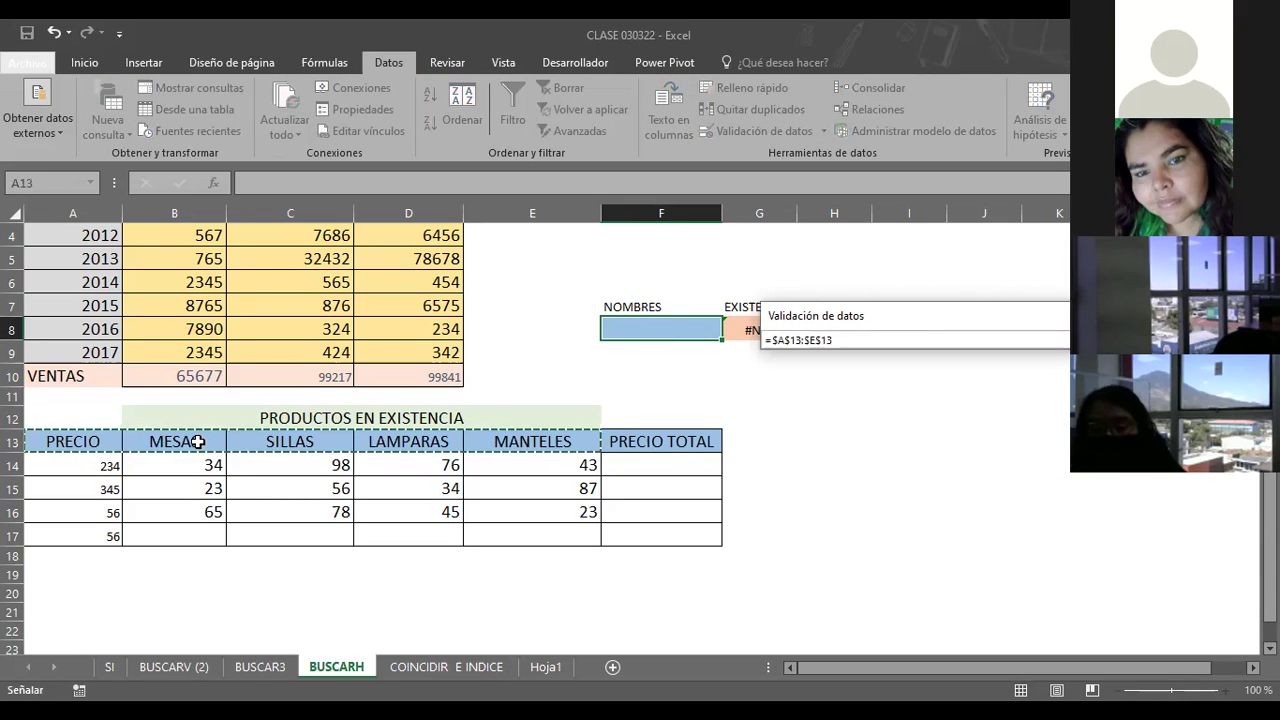
left_click(600, 441, "shift")
left_click_drag(600, 441, 568, 444)
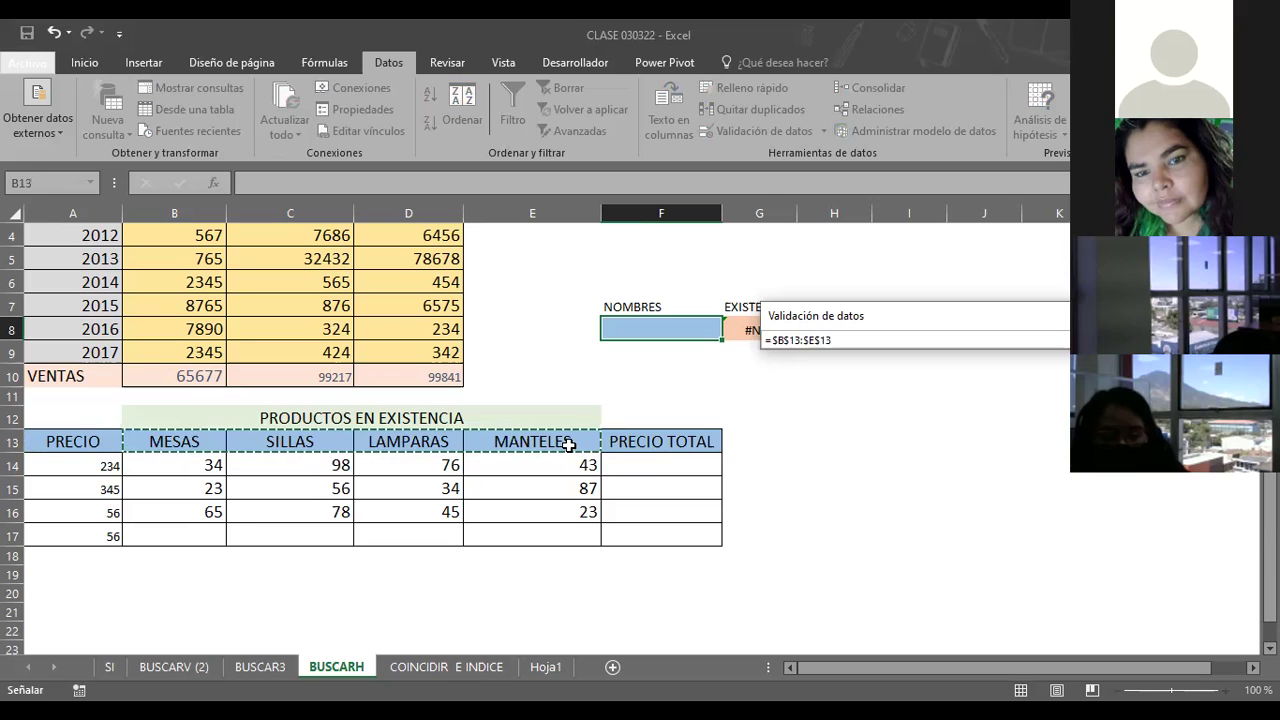
key("Return")
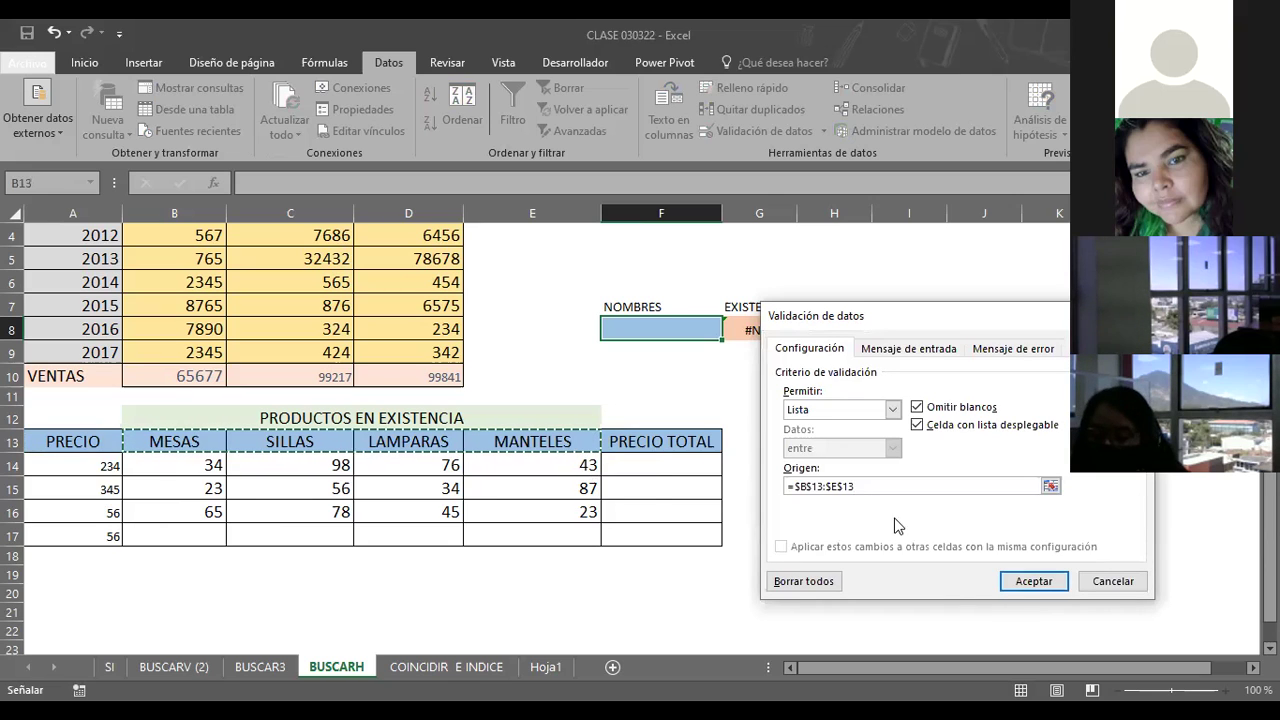
key("Return")
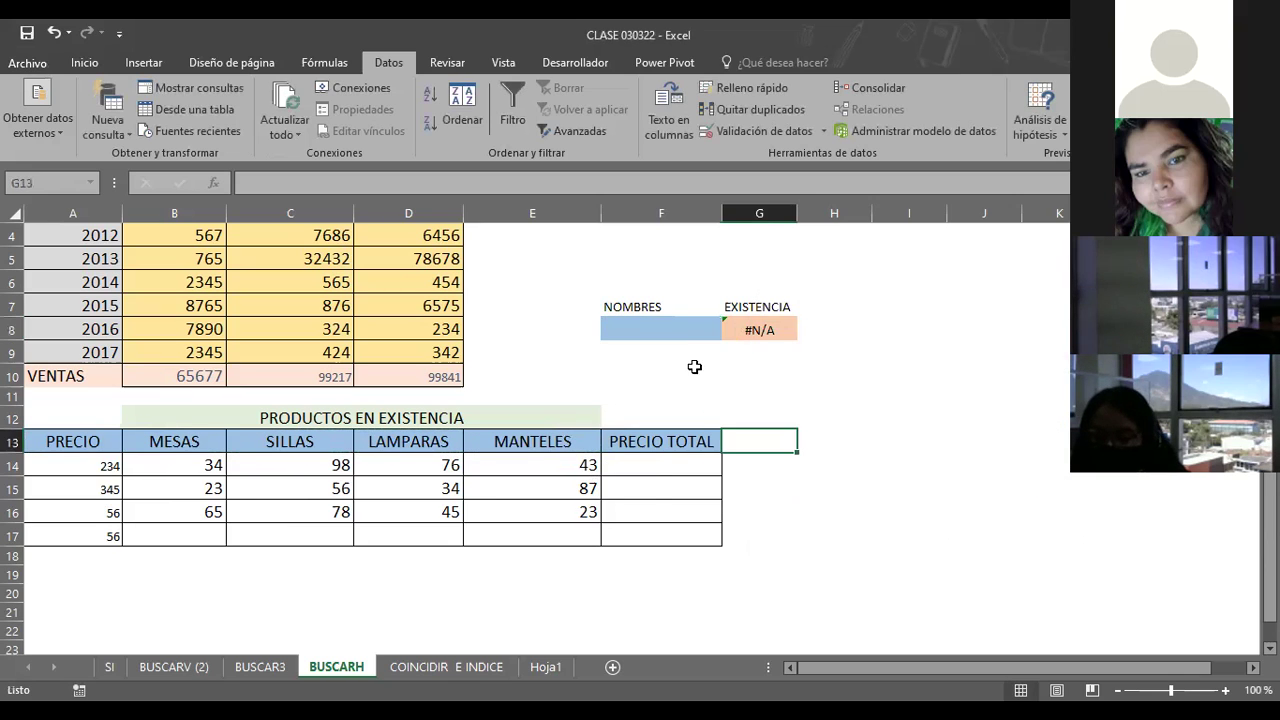
Choose LAMPARAS from F8's product dropdown
left_click(730, 334)
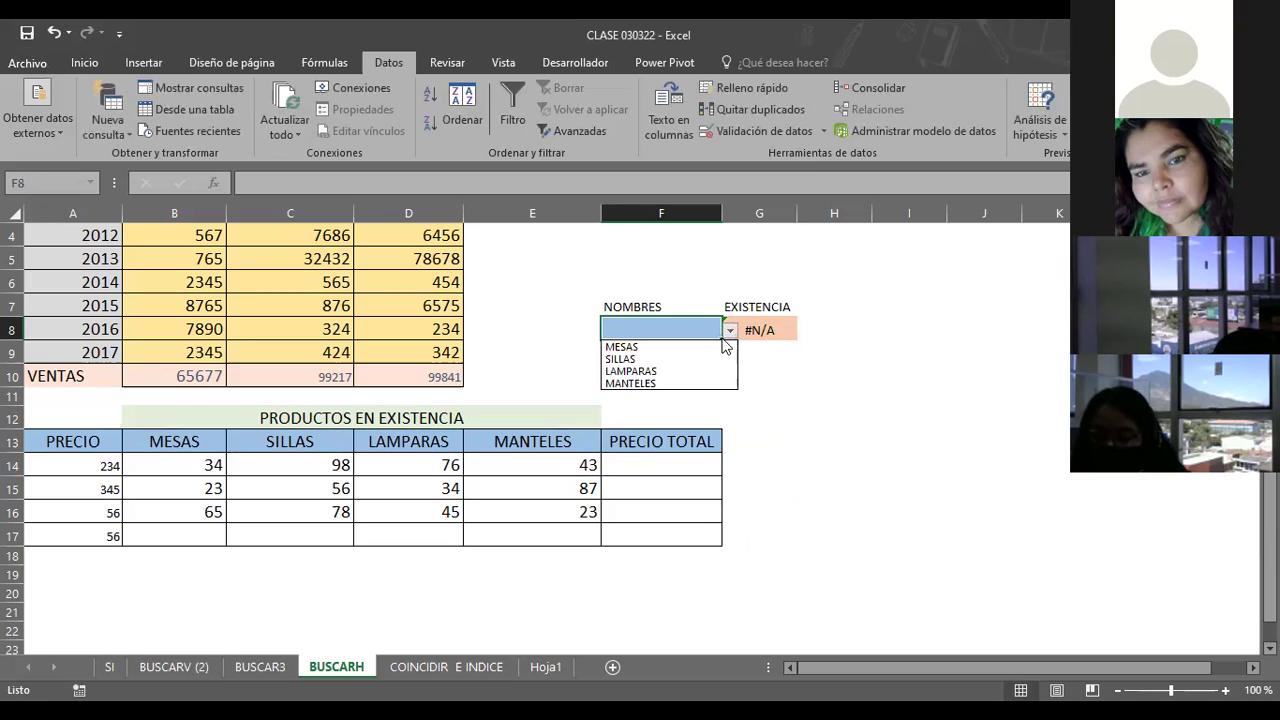
left_click(654, 370)
left_click(811, 363)
left_click(743, 329)
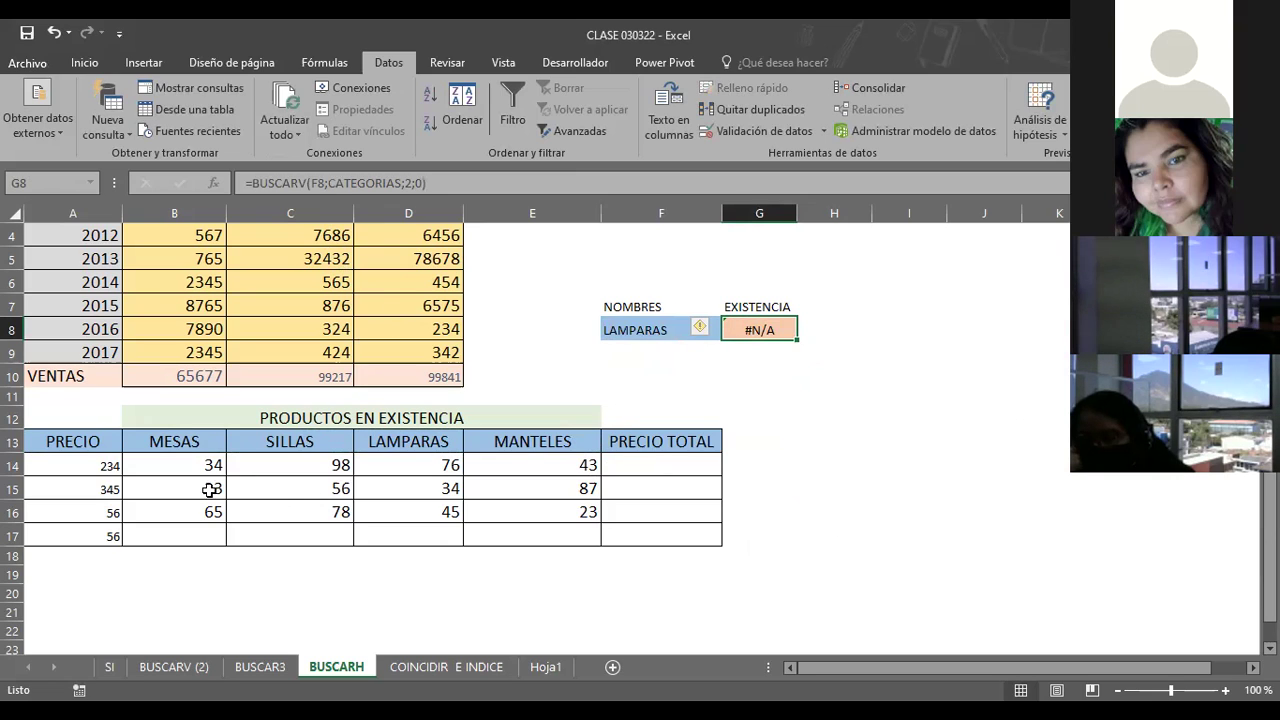
double_click(758, 340)
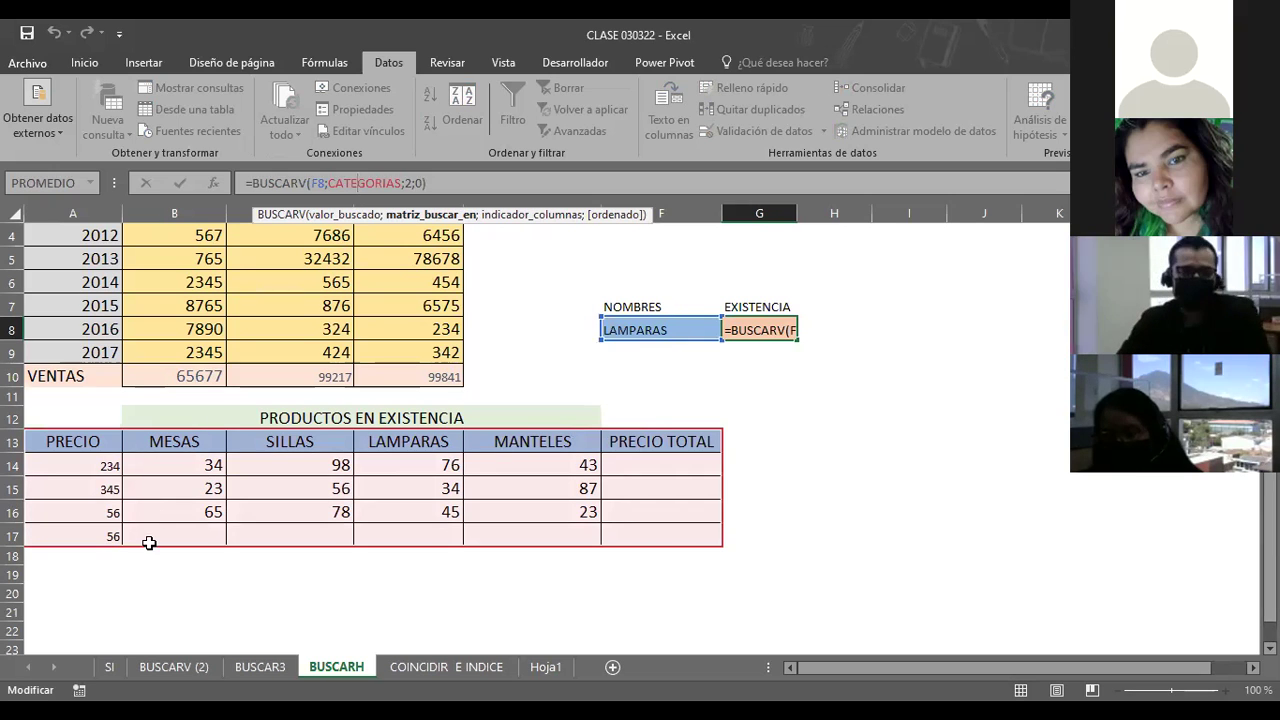
Name the product data rows A14:F17 EJEMPLO
left_click(832, 432)
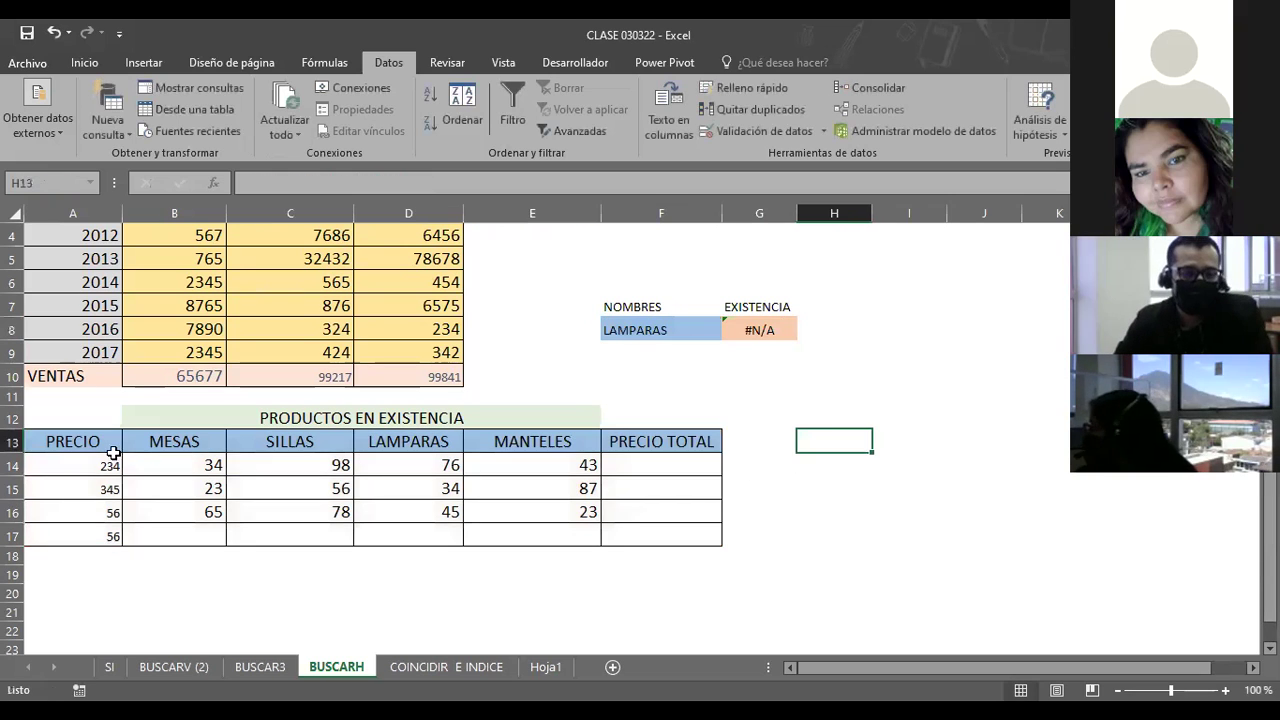
left_click_drag(59, 468, 700, 538)
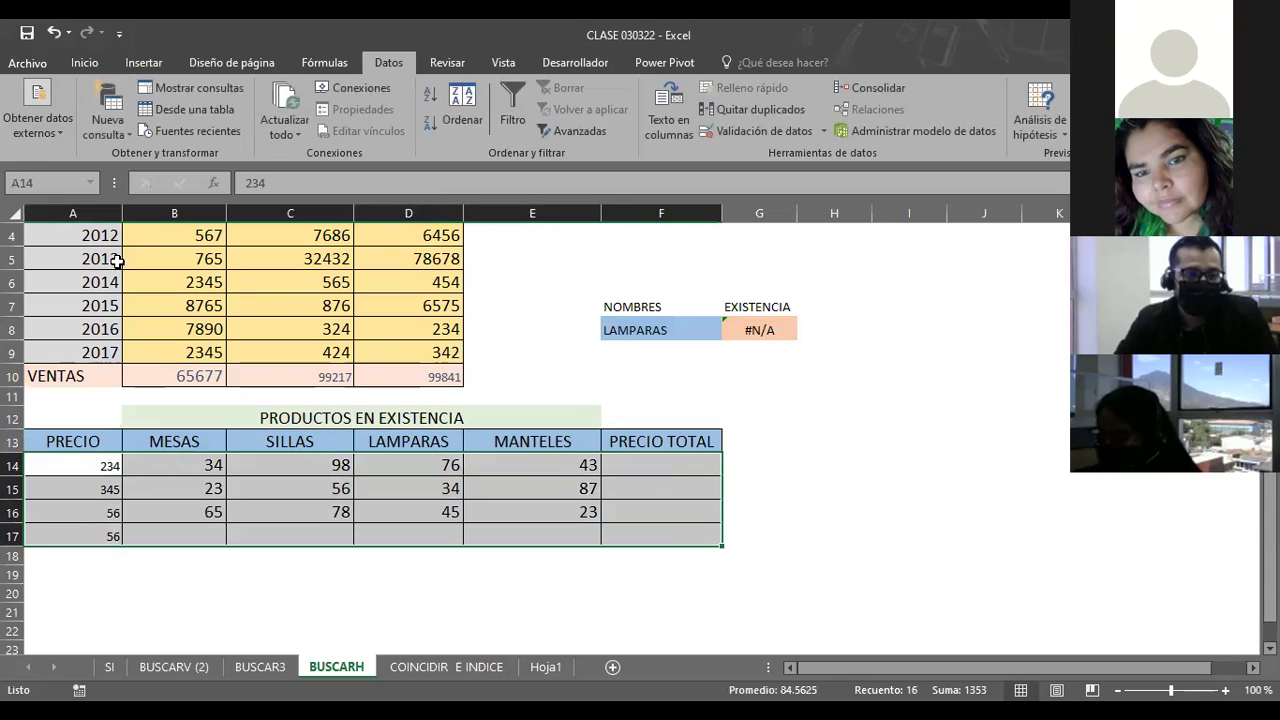
left_click(73, 190)
key("BackSpace")
type("EJEMPLO")
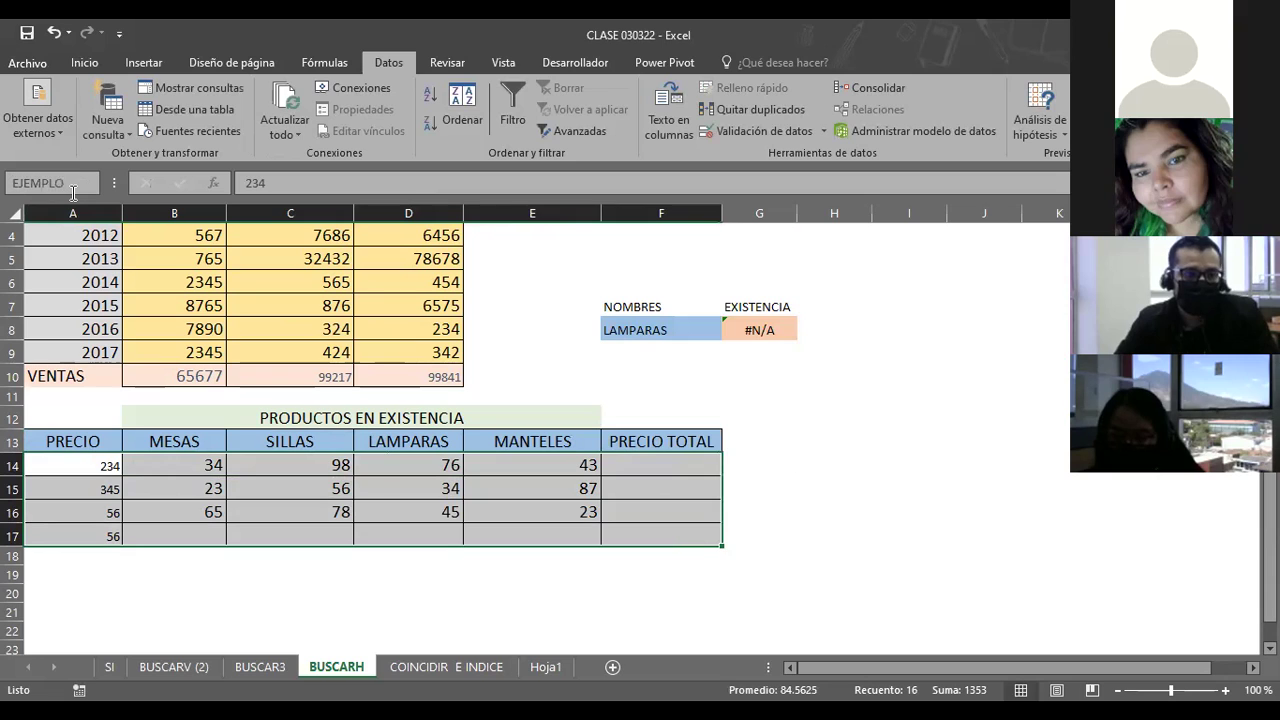
key("Return")
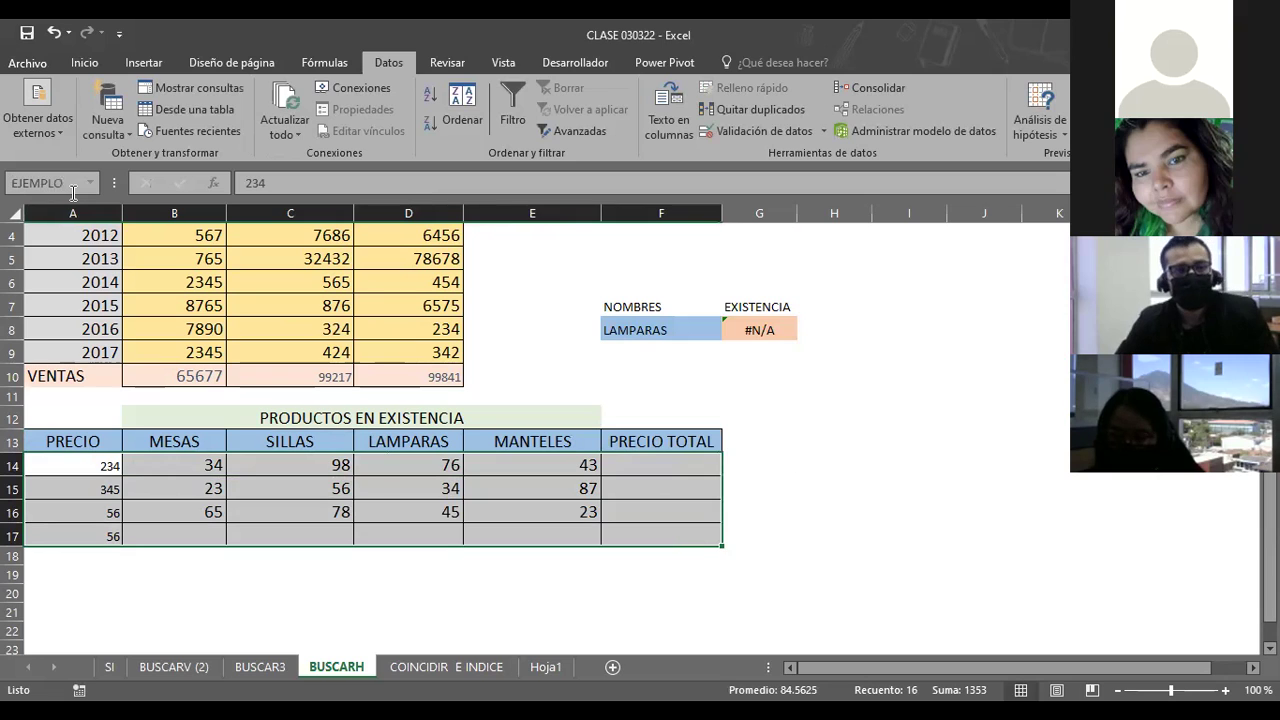
Replace CATEGORIAS with EJEMPLO in G8's formula: =BUSCARV(F8;EJEMPLO;2;0)
left_click(657, 384)
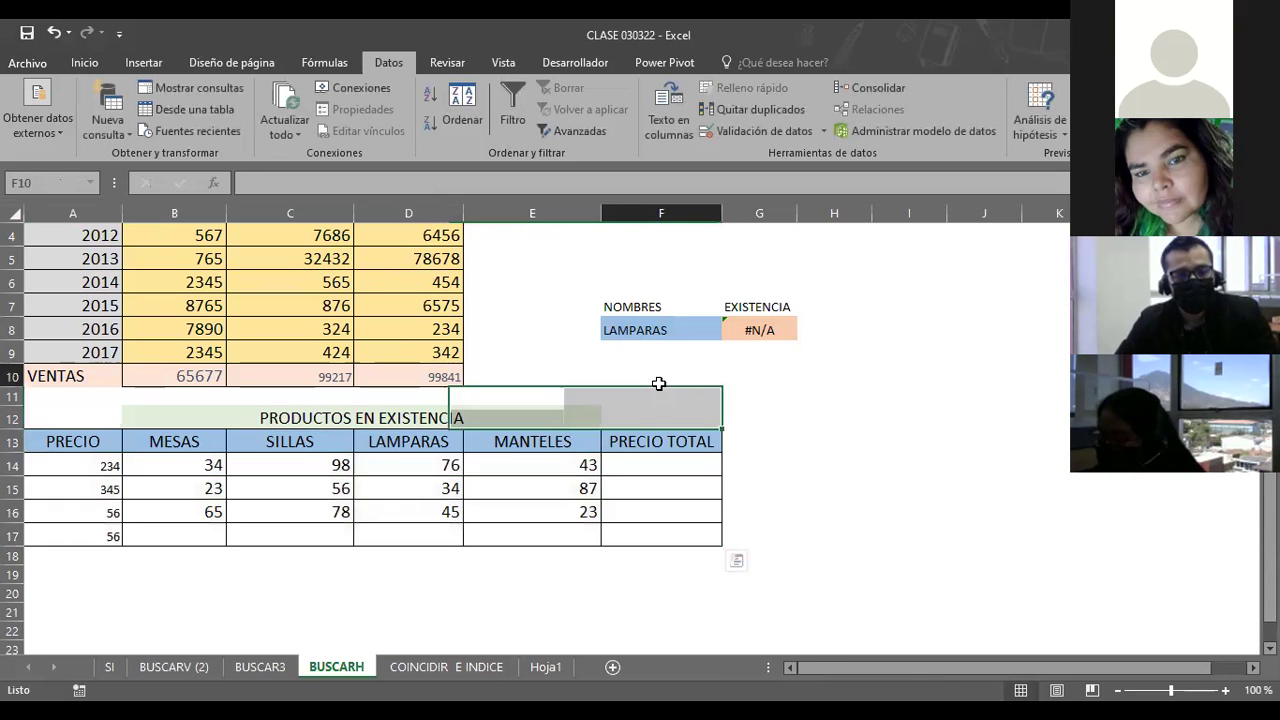
left_click(763, 331)
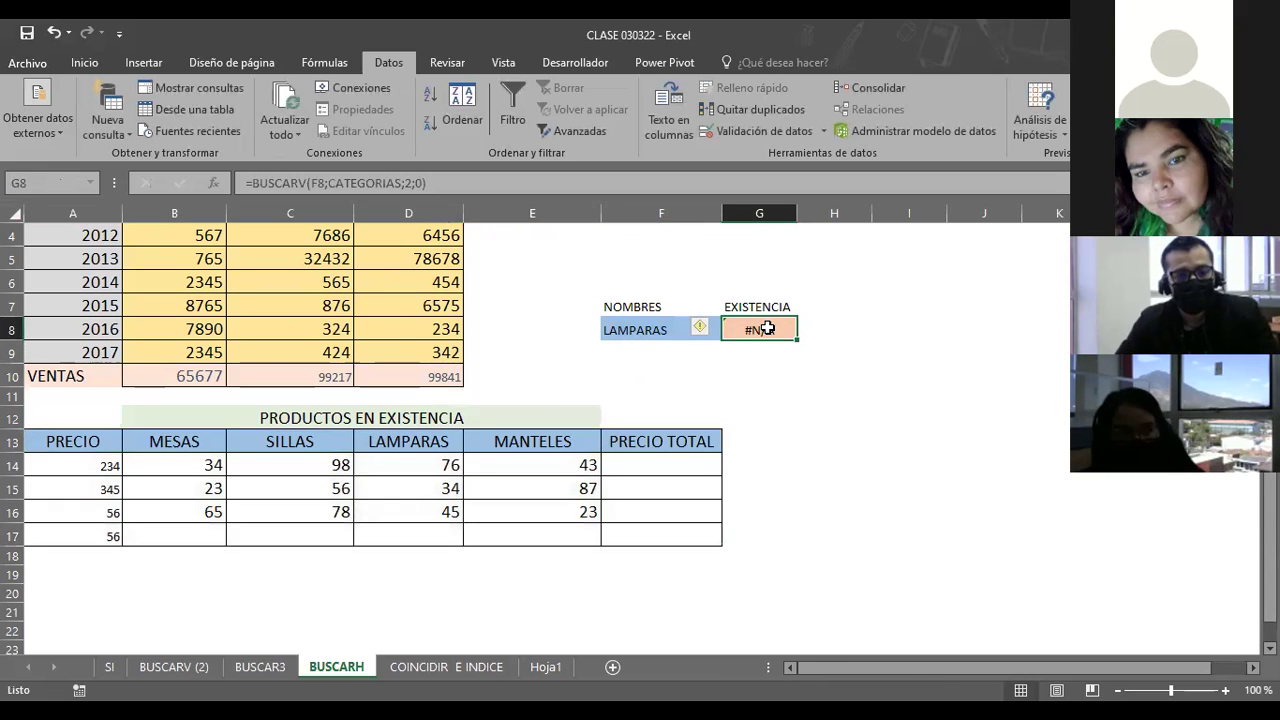
left_click(403, 183)
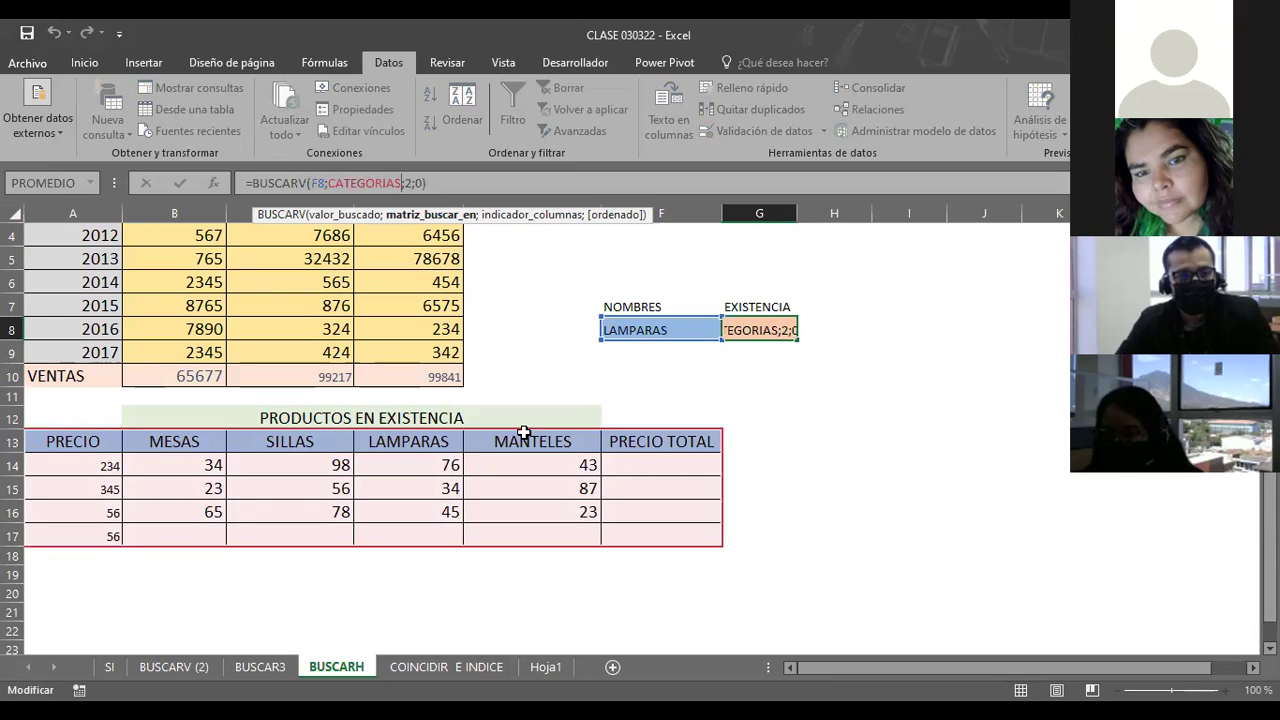
key("ctrl+shift+Left")
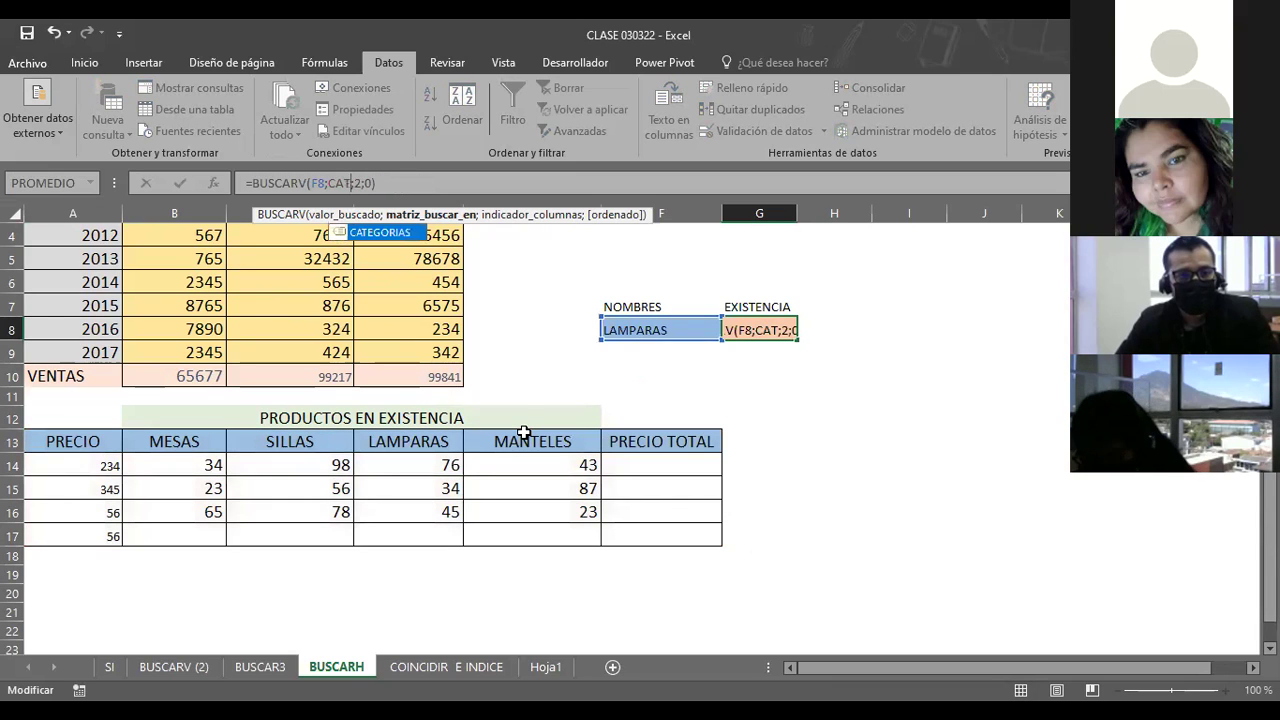
type("C")
key("BackSpace")
type("EJEMPLO")
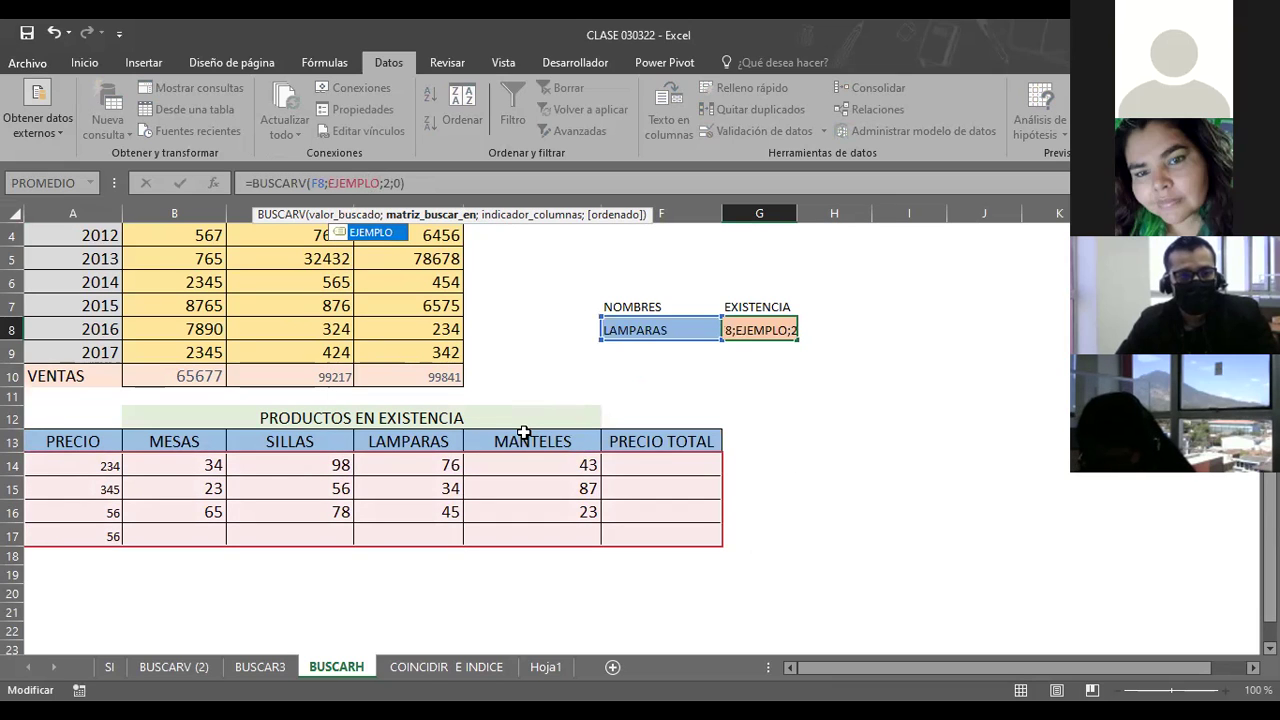
key("Return")
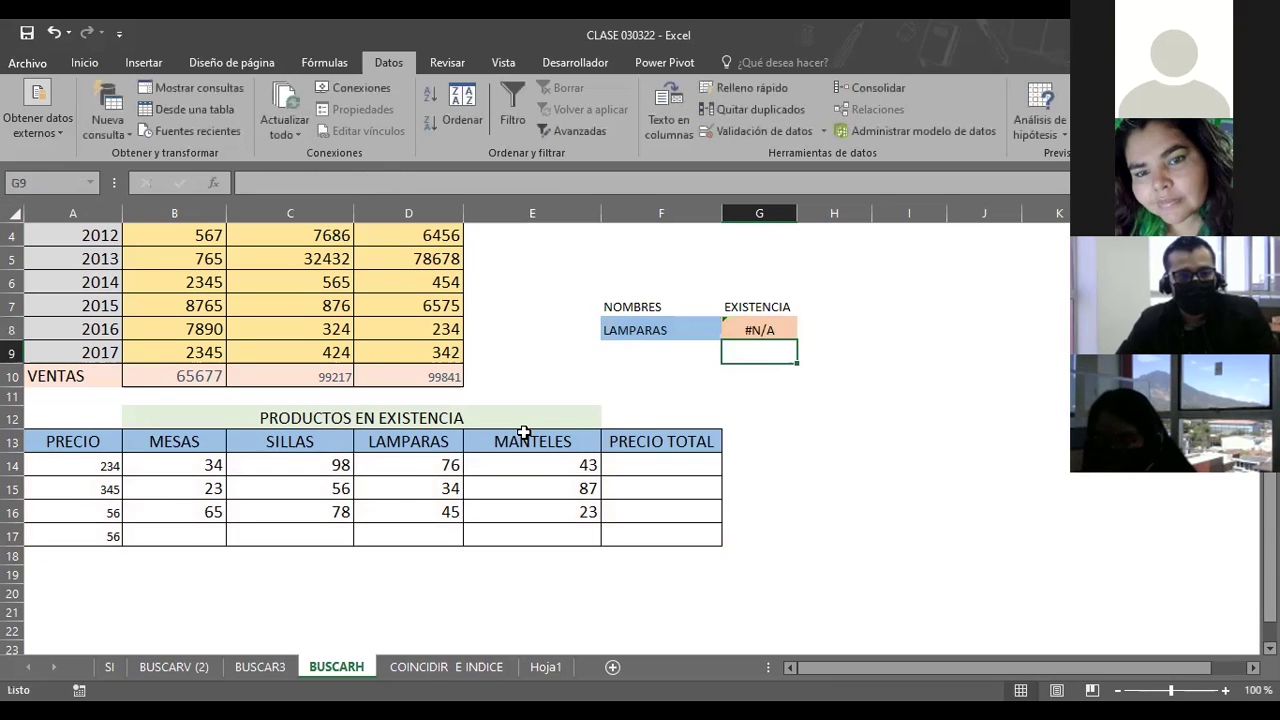
Recheck G8's lookup formula and the product in F8 without changing them
left_click(766, 330)
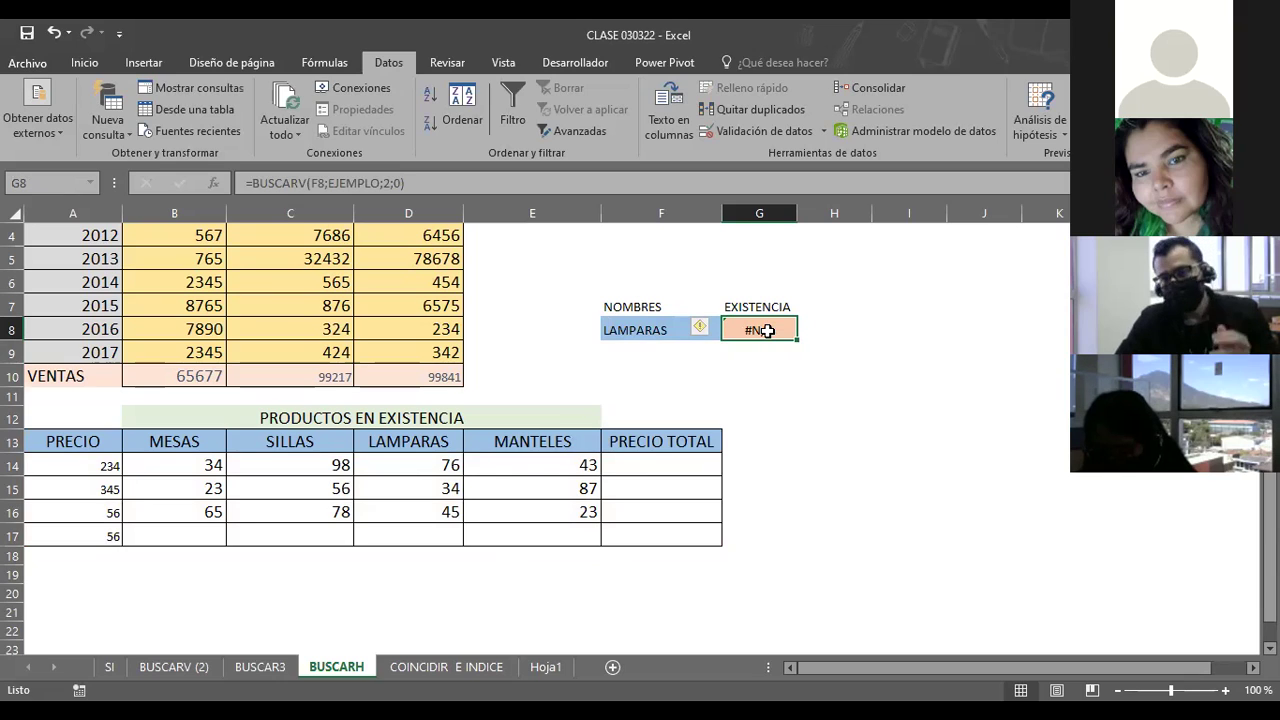
left_click(651, 330)
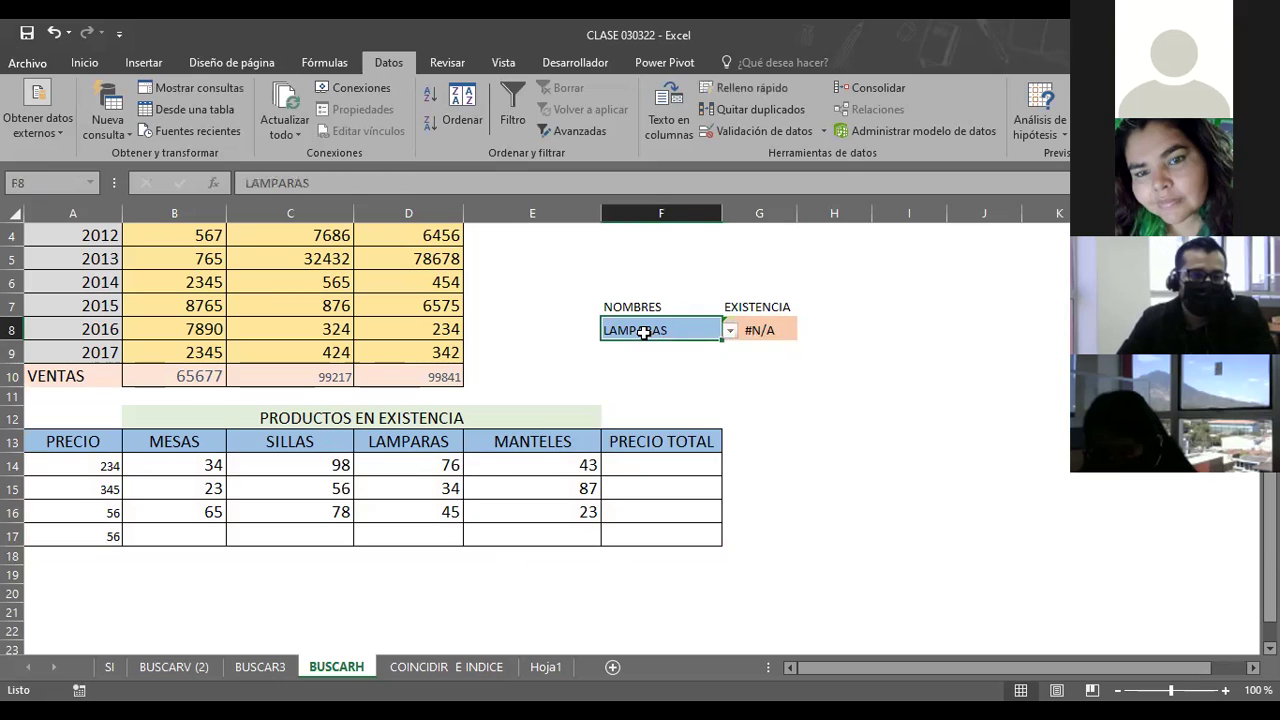
left_click(755, 329)
left_click(356, 183)
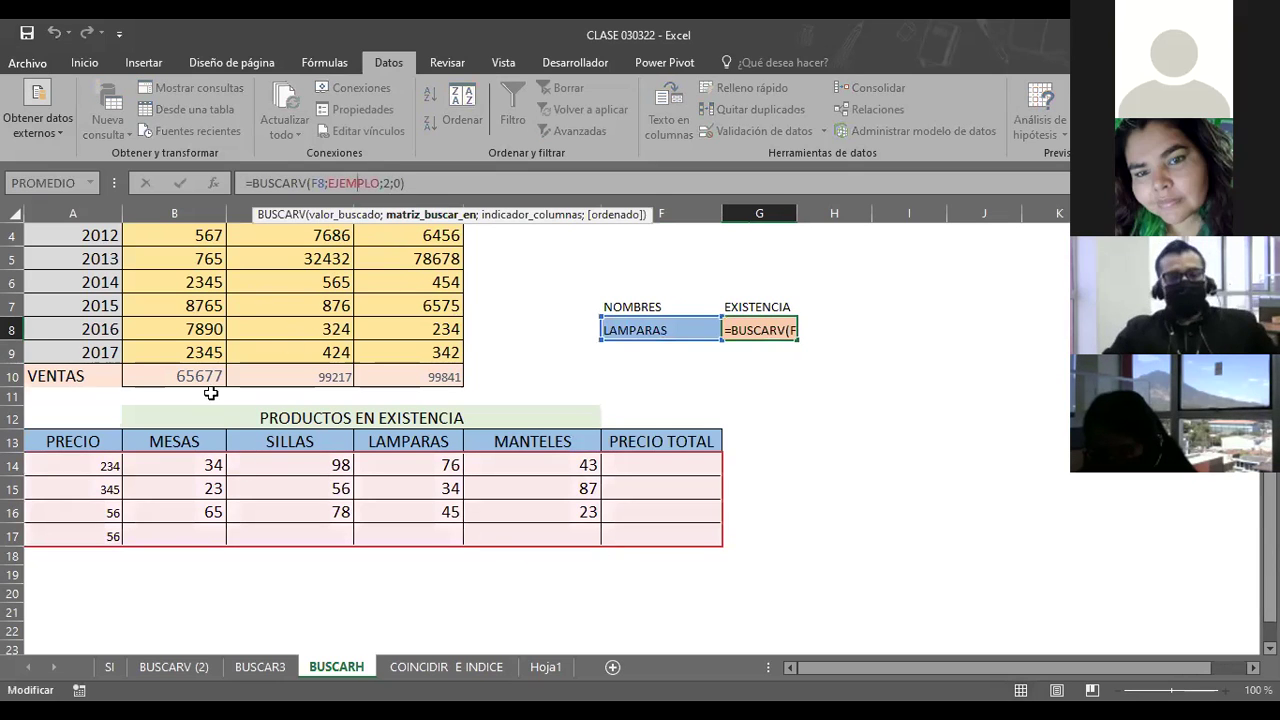
left_click(833, 432)
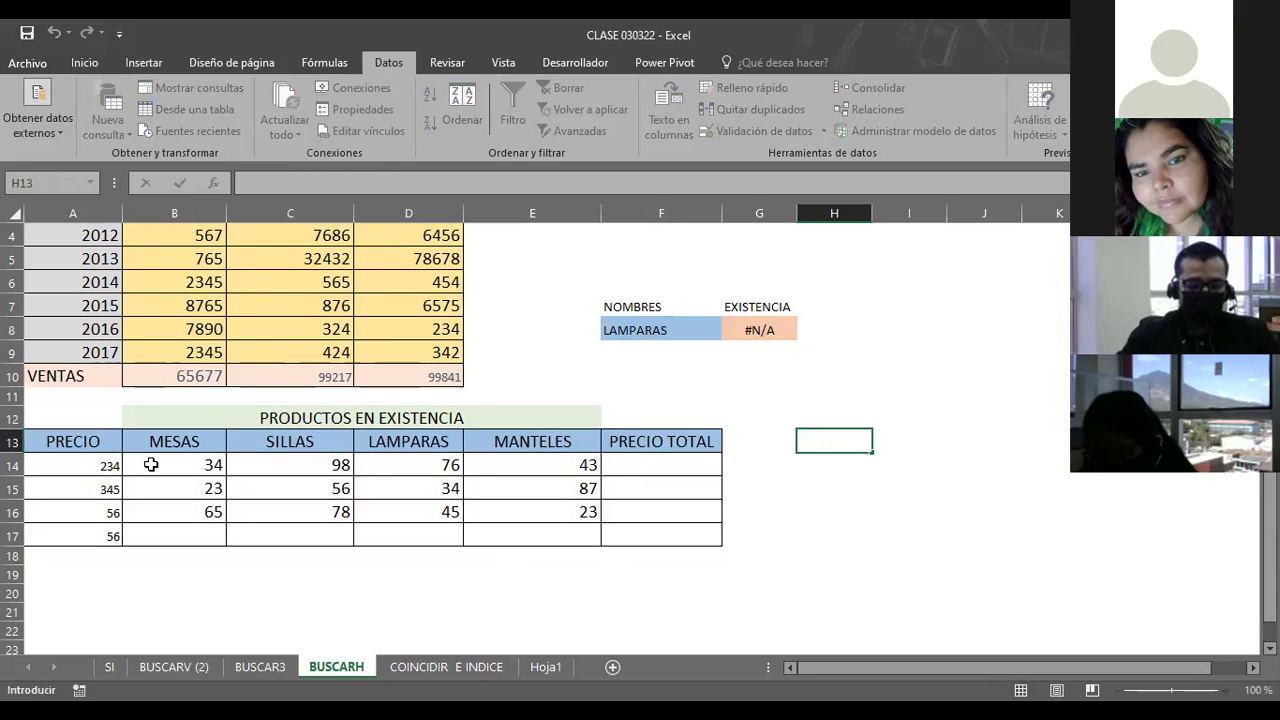
Name the stock quantities range B14:E17 PRECIOS
left_click_drag(151, 465, 488, 534)
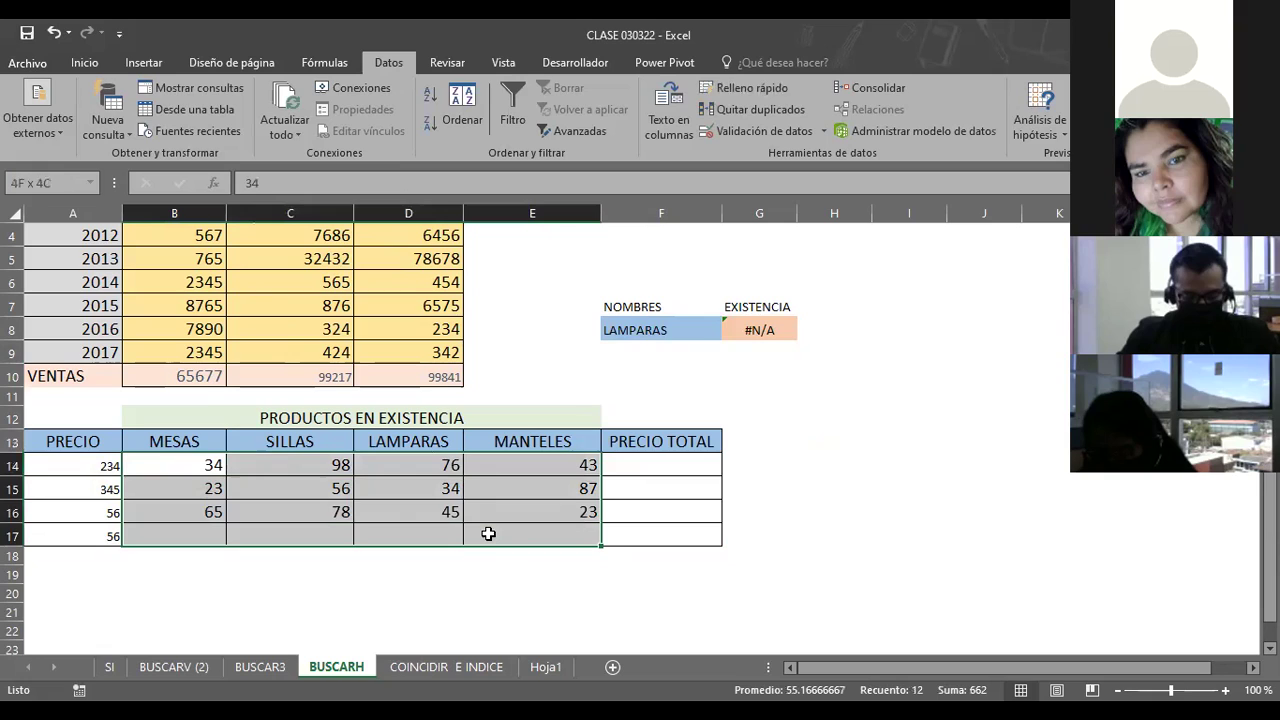
left_click(48, 181)
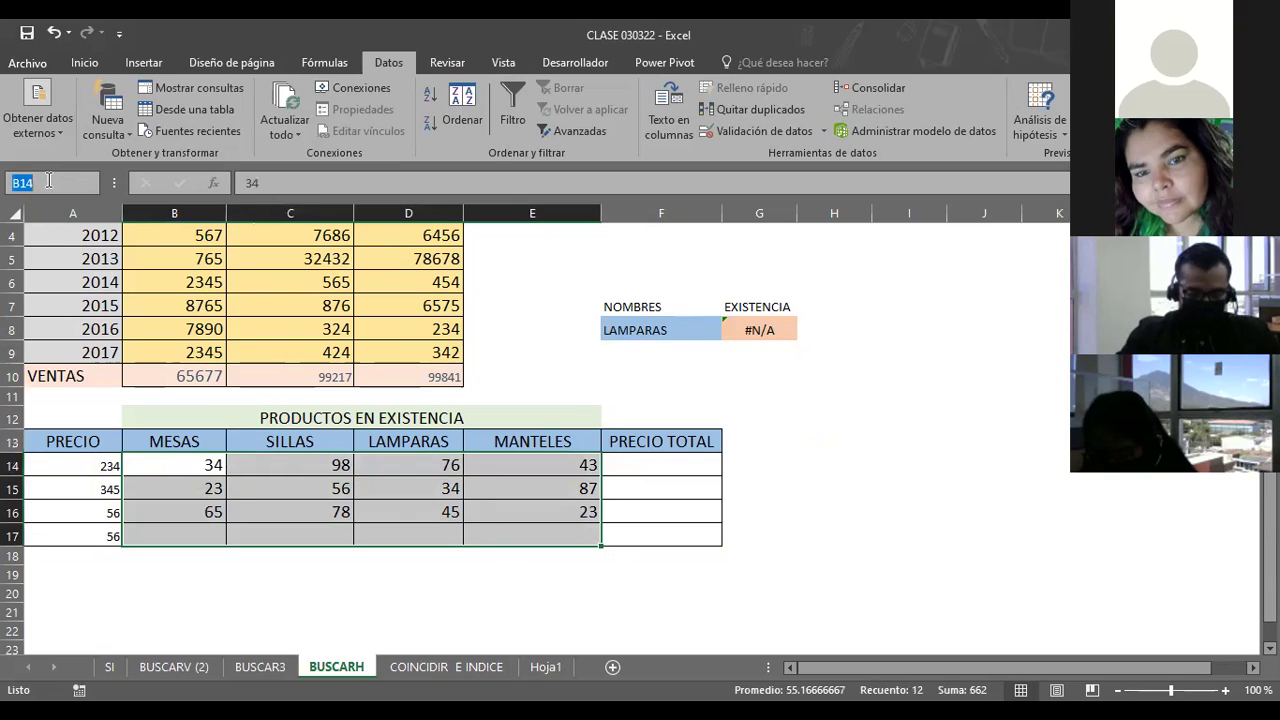
type("PRECIOS")
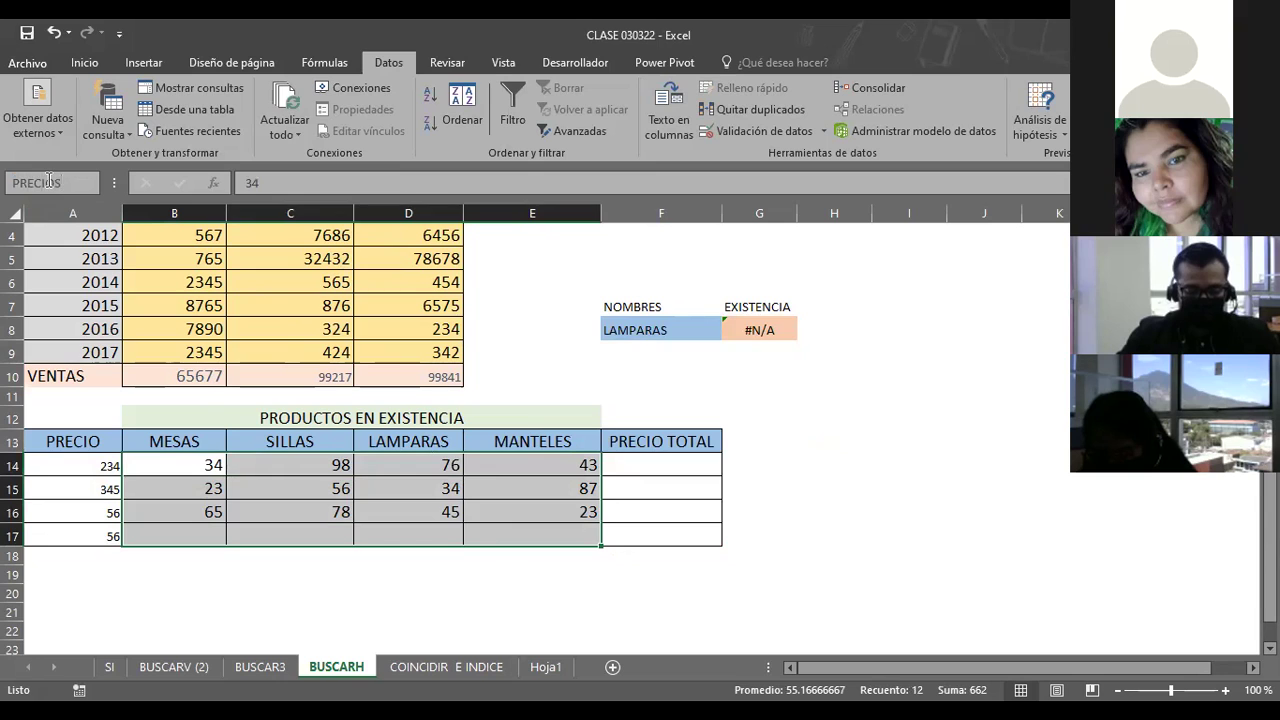
key("Return")
Swap EJEMPLO for PRECIOS in G8's formula: =BUSCARV(F8;PRECIOS;2;0)
left_click(759, 330)
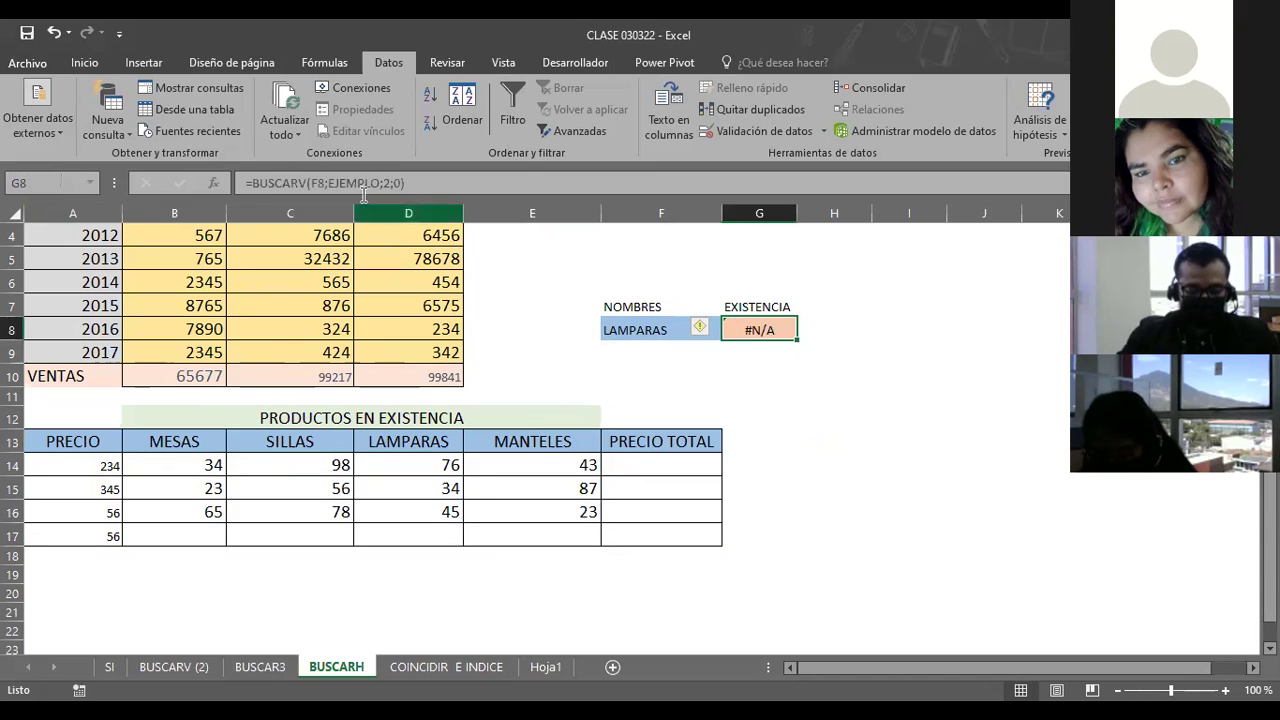
double_click(370, 185)
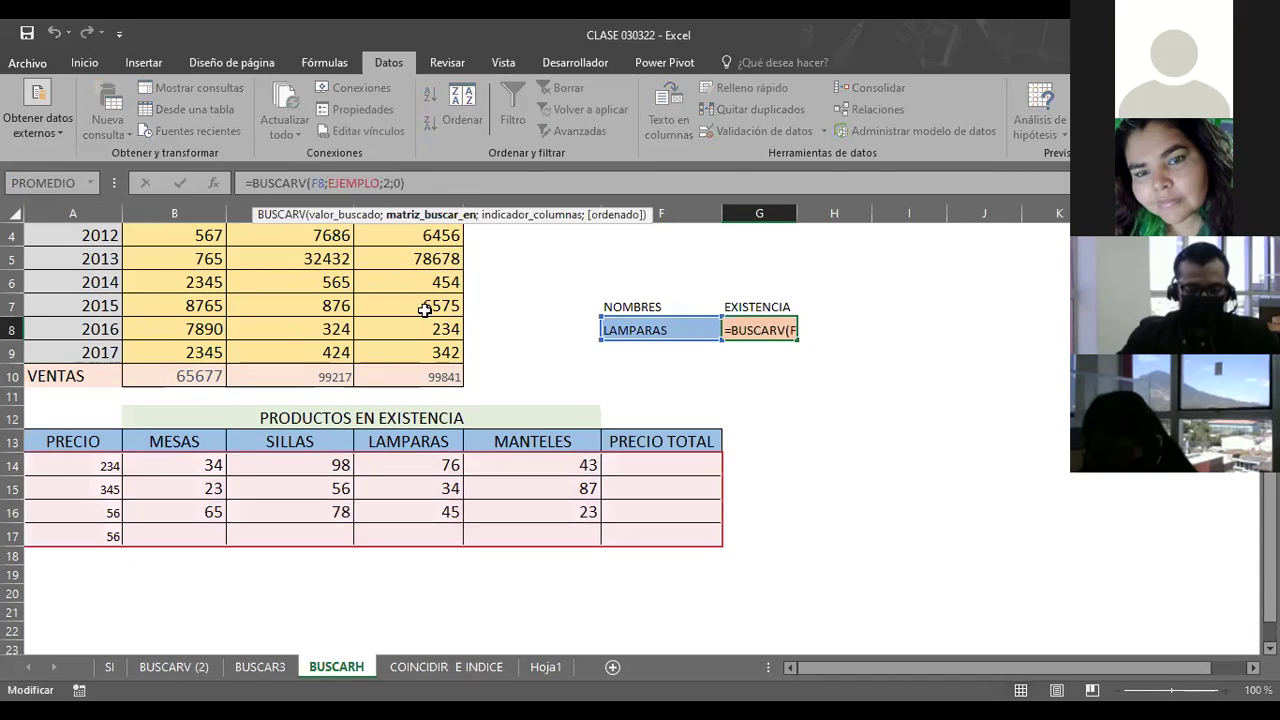
type("EJ")
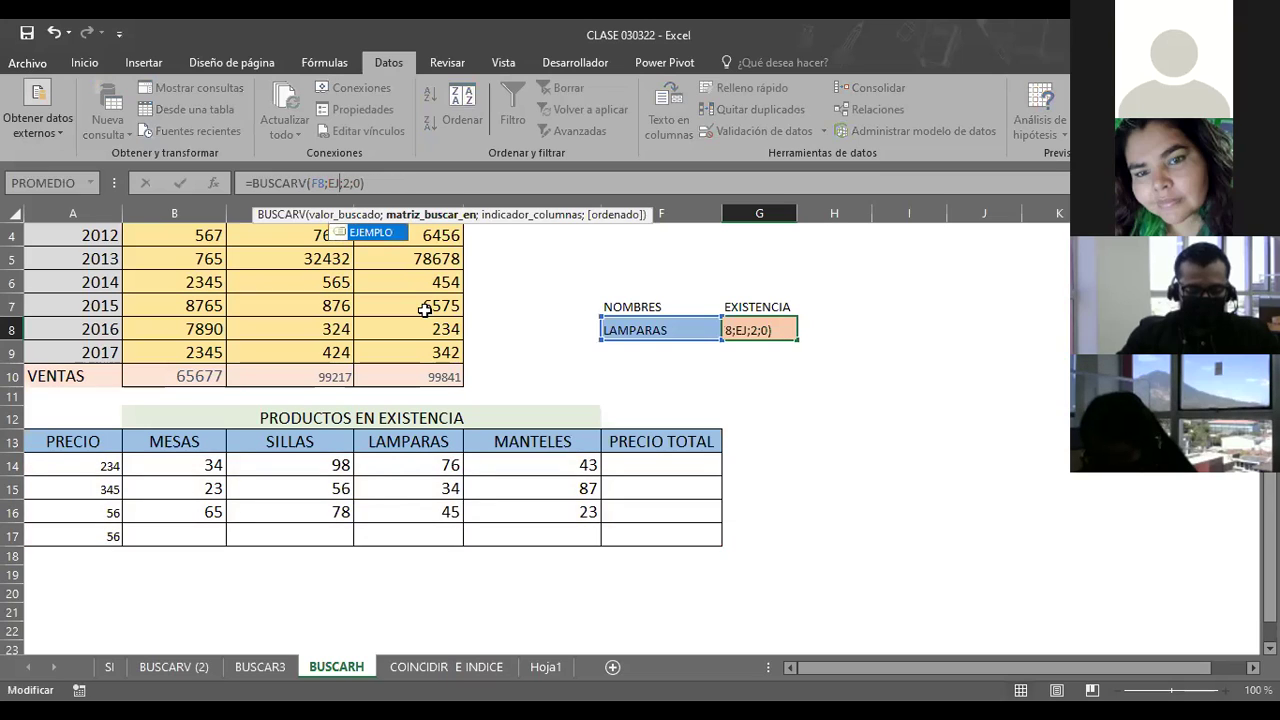
key("BackSpace")
key("BackSpace")
type("PRCIOS")
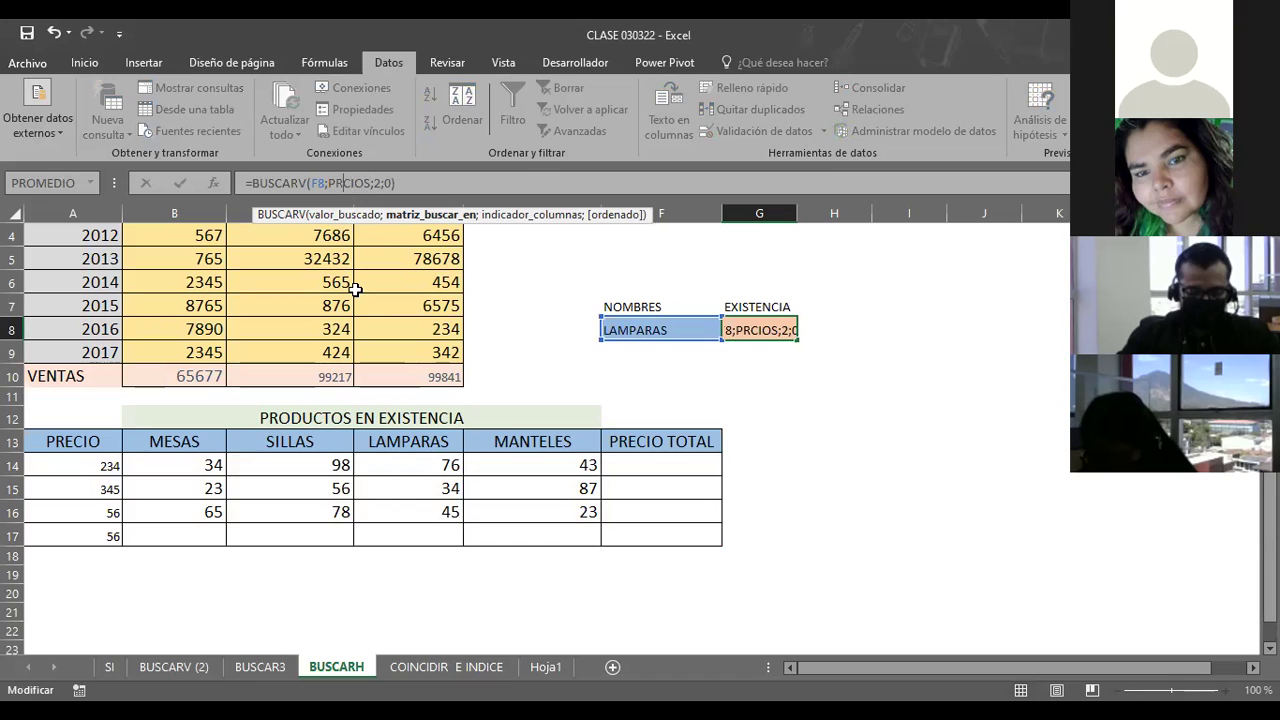
type("E")
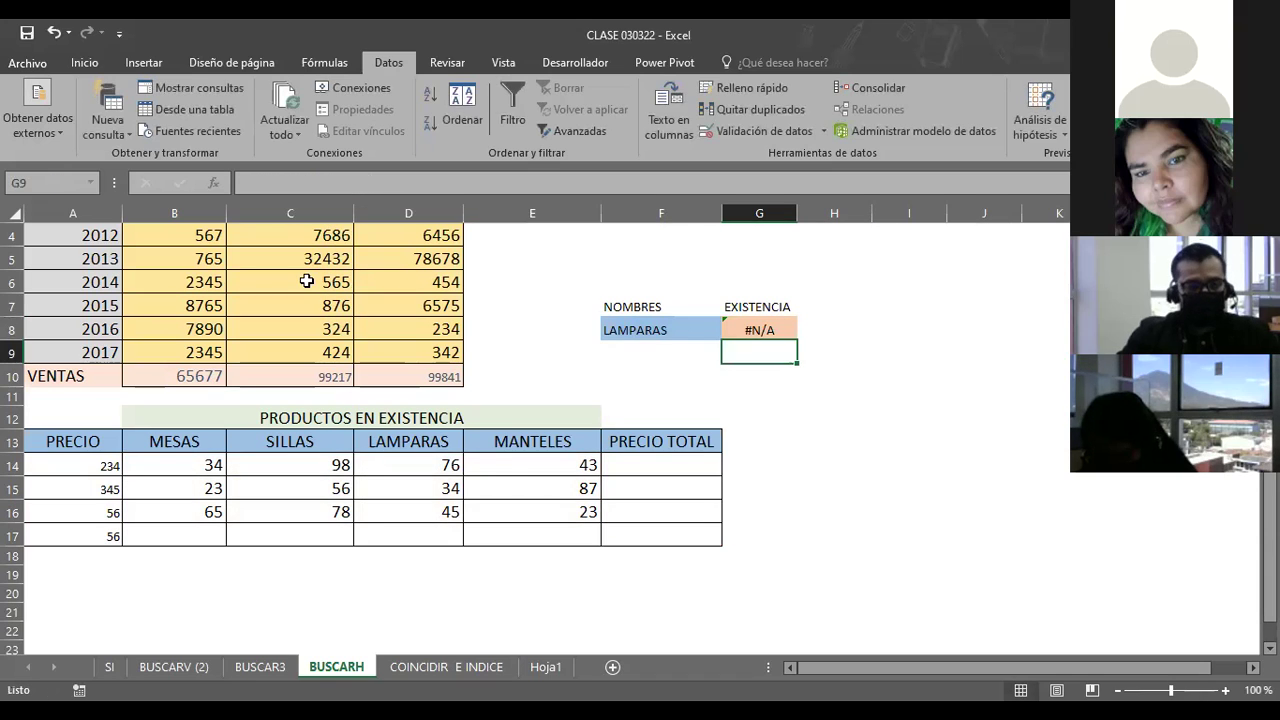
left_click(766, 329)
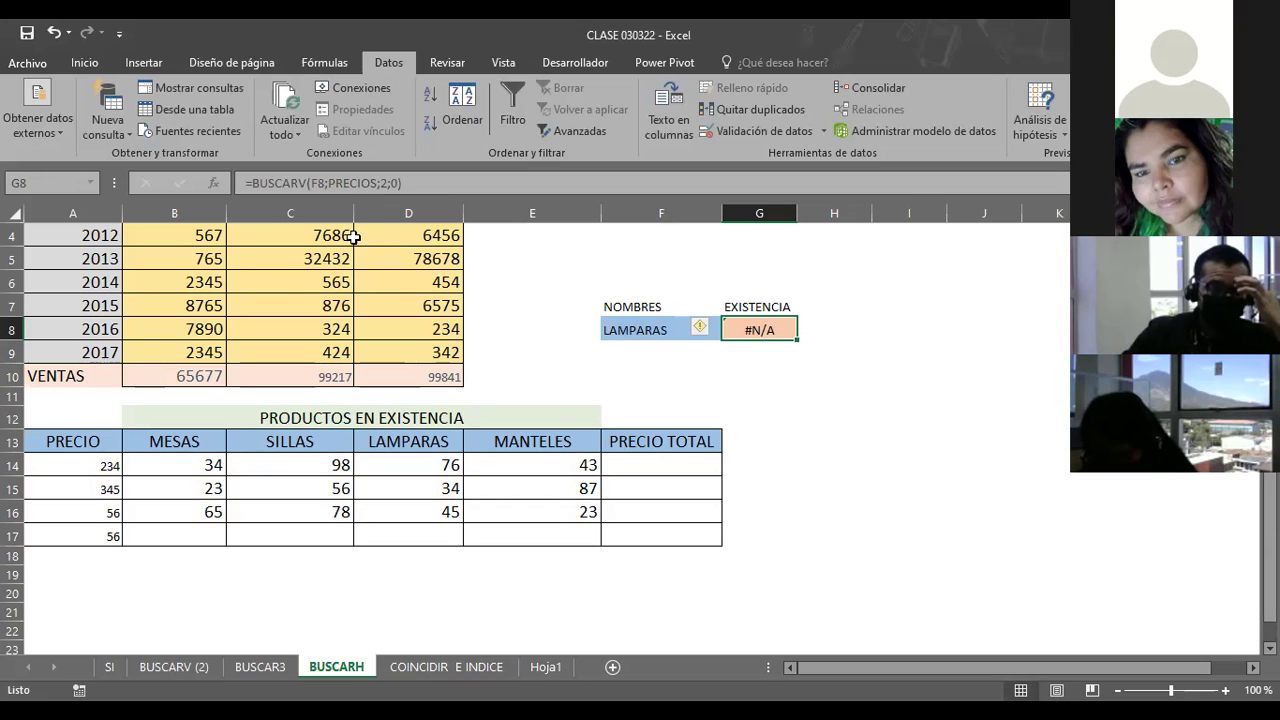
Change the column index in G8's PRECIOS lookup to 14
key("F2")
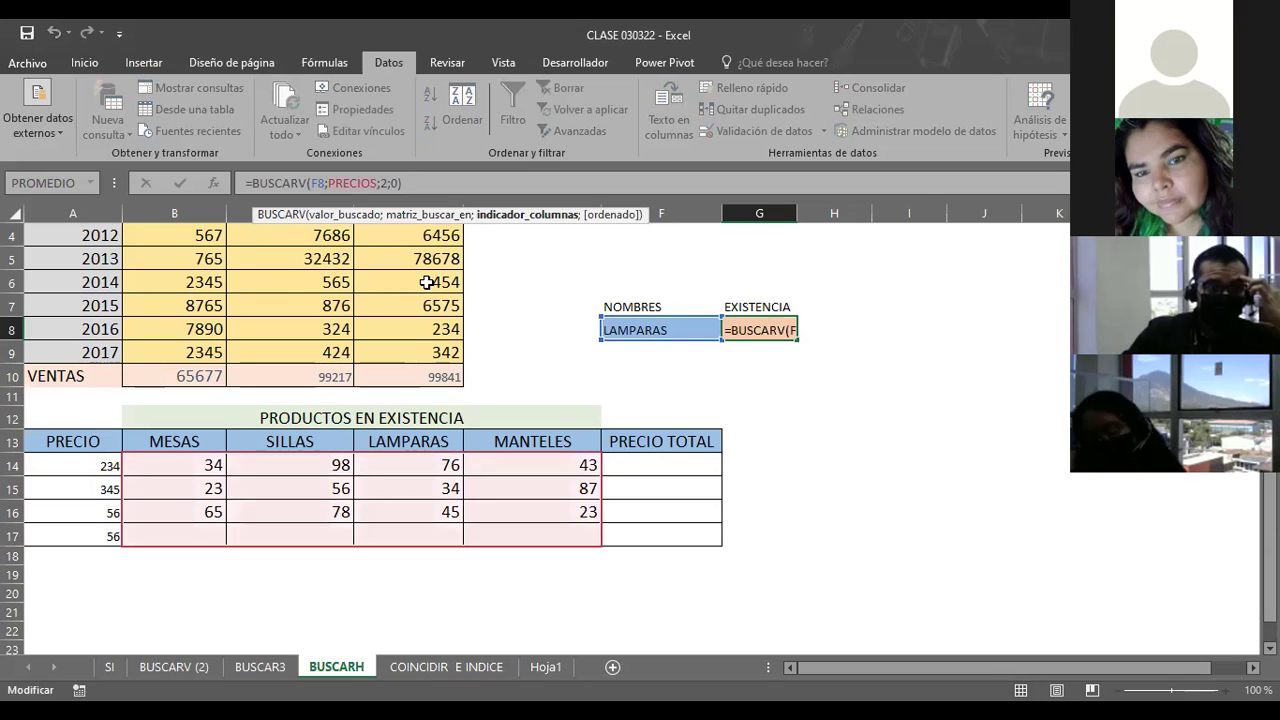
key("Left")
key("Left")
key("Left")
key("BackSpace")
type("1")
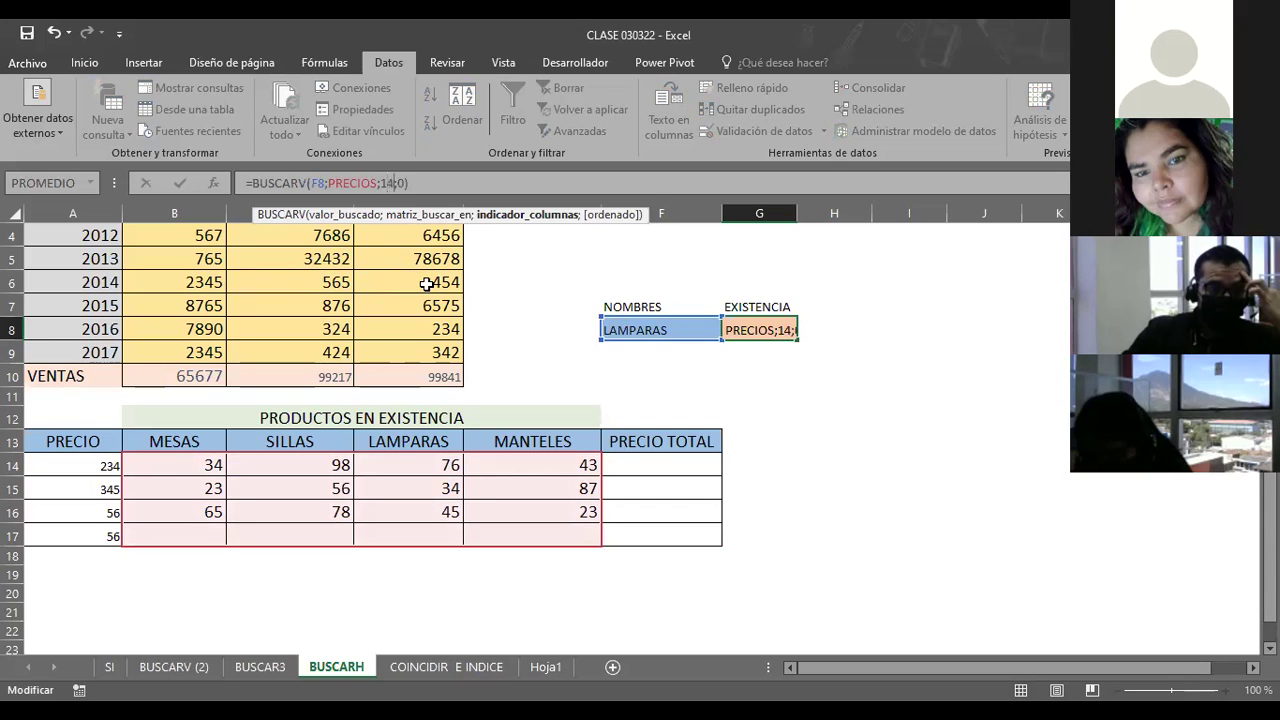
key("Return")
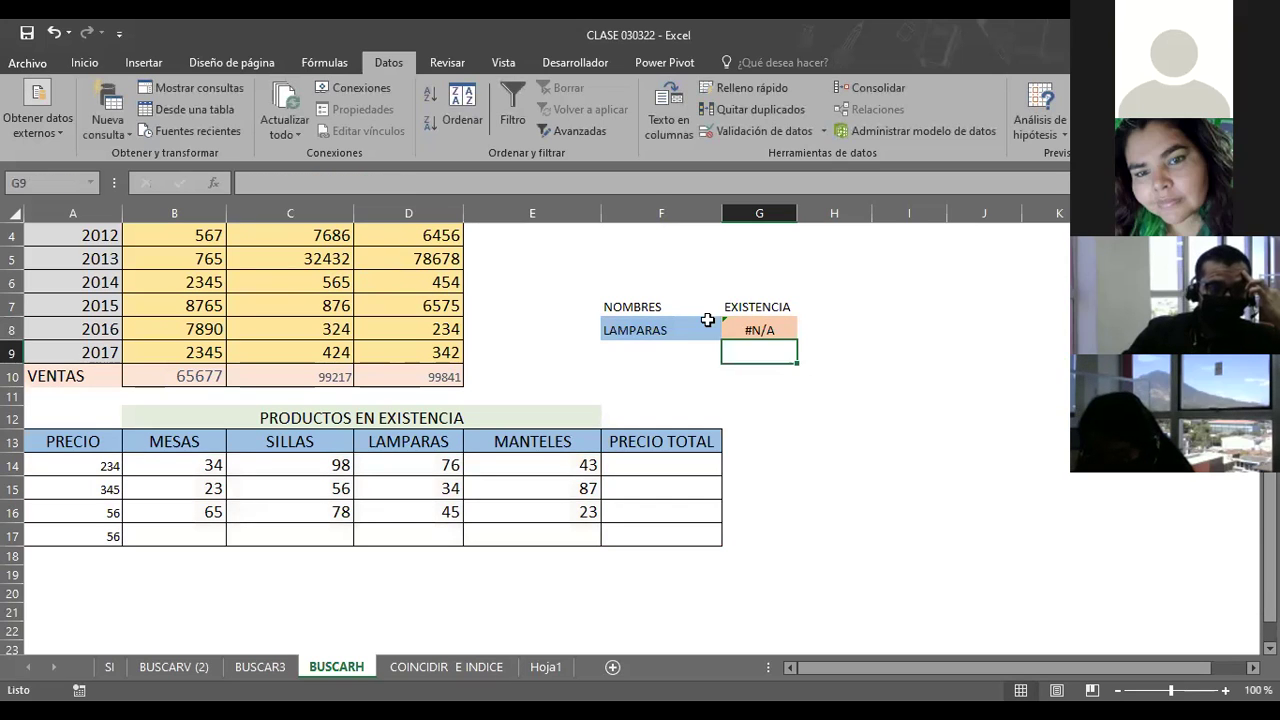
Inspect G8's lookup and A14, then move to the BUSCAR3 employee salary sheet
left_click(752, 327)
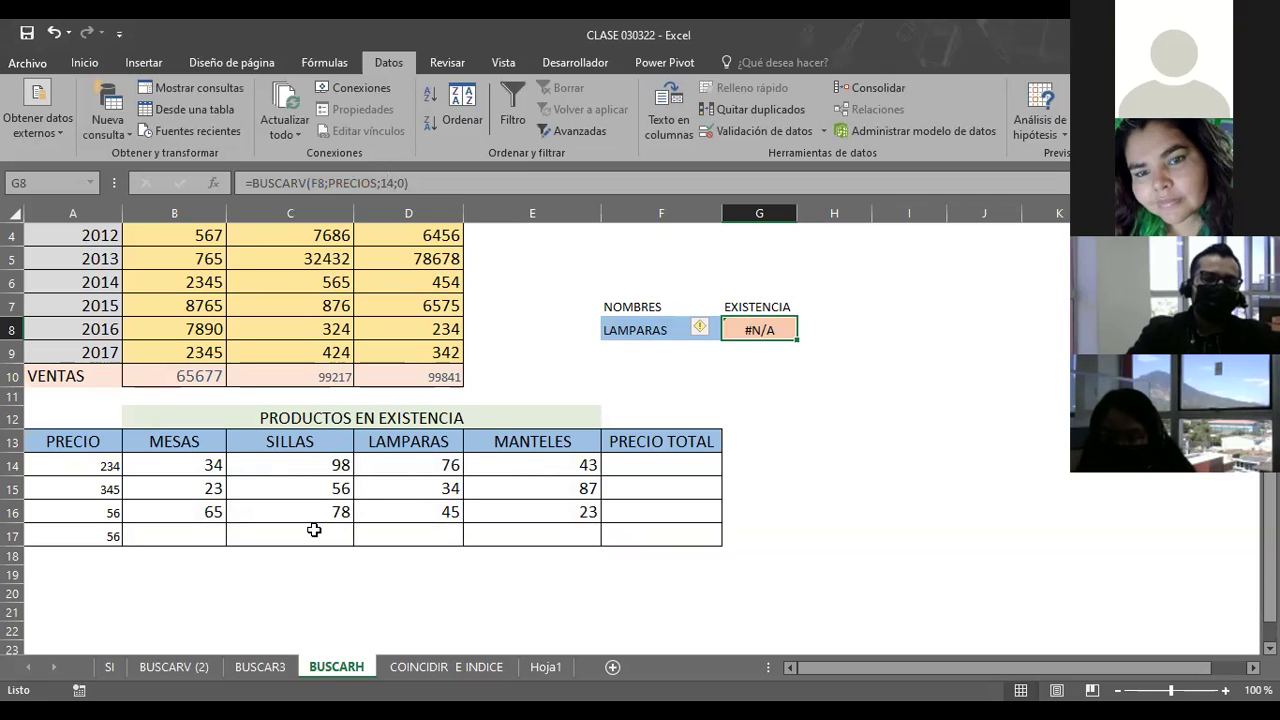
left_click(84, 474)
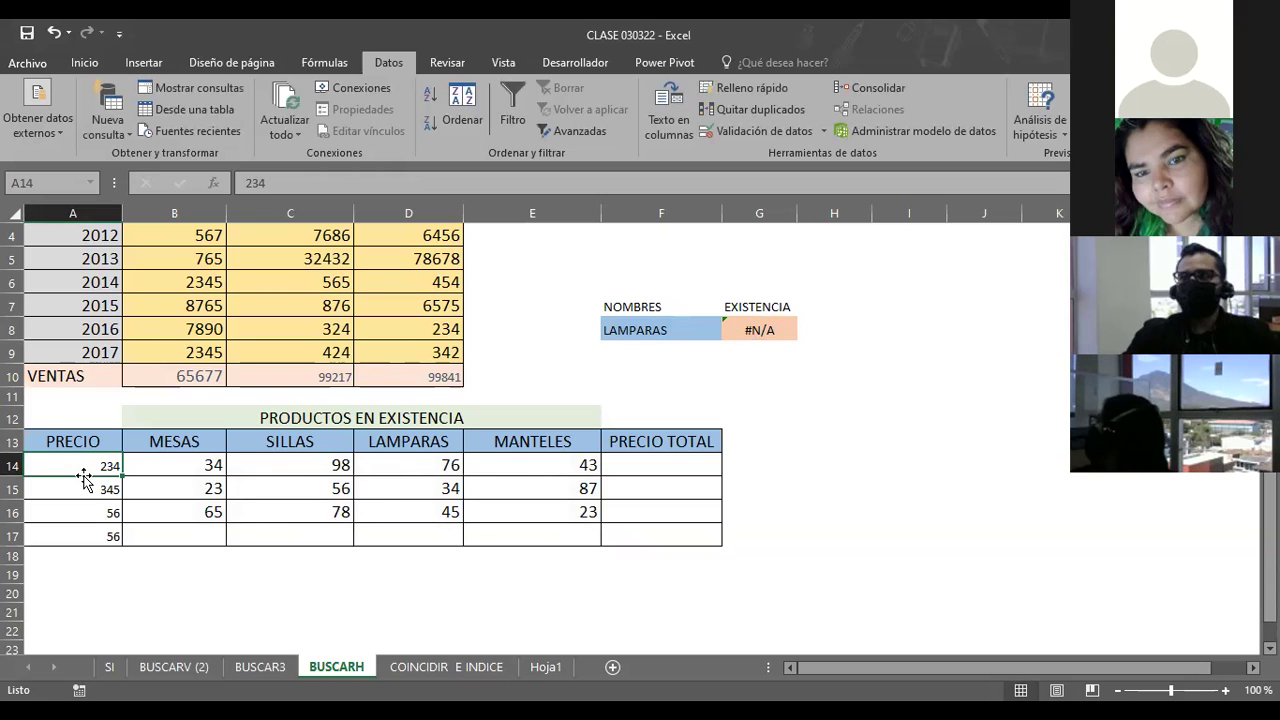
left_click(259, 674)
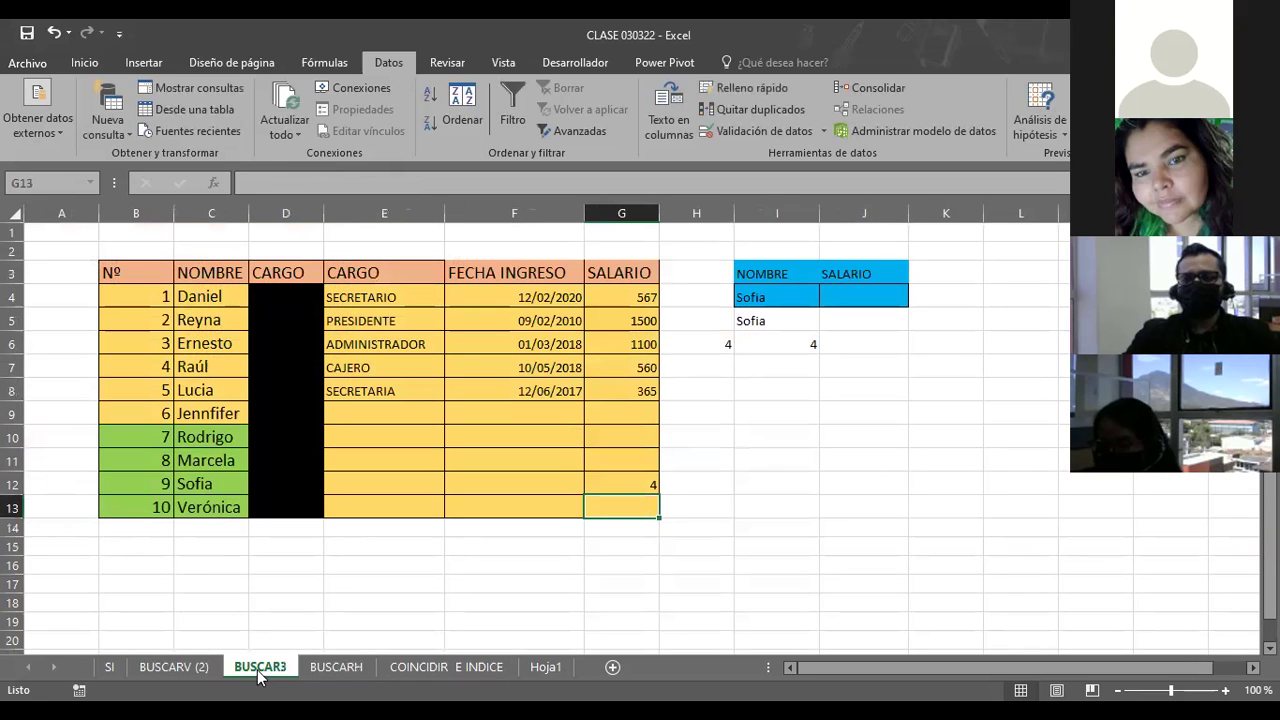
Inspect the Sofia SALARIO lookup cells and the BUSCARV formula in I6
left_click(856, 297)
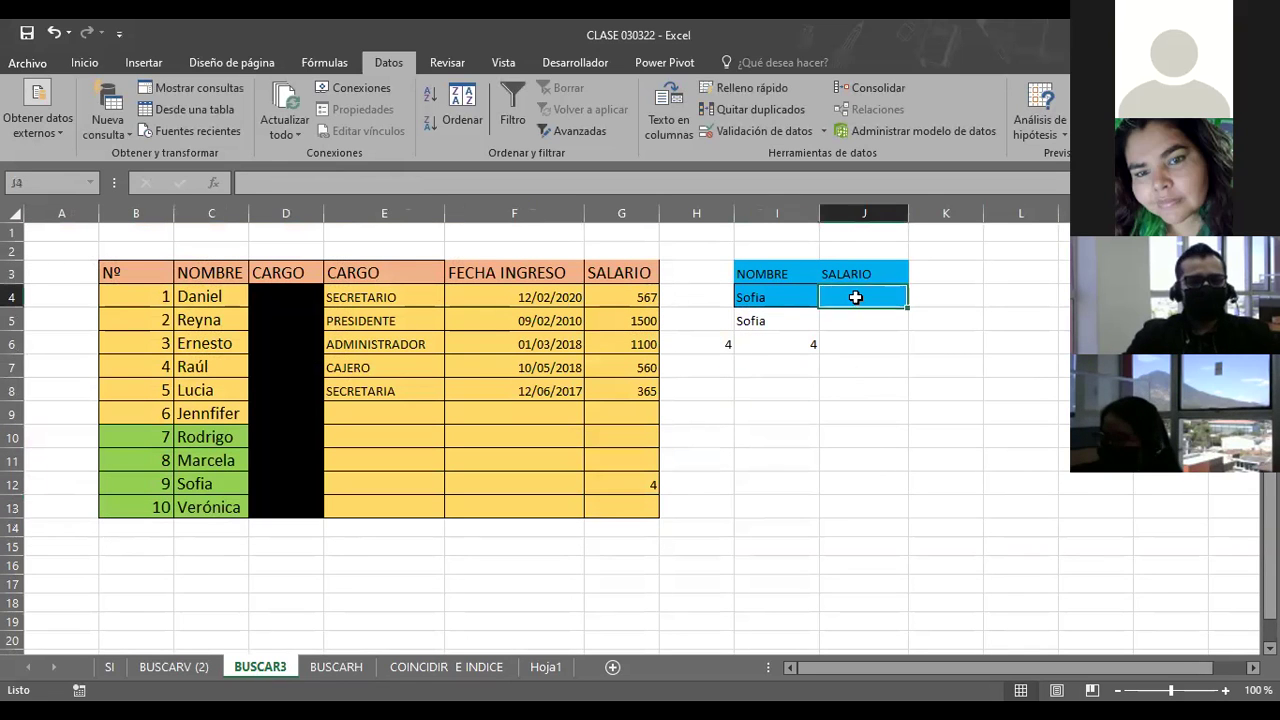
left_click(851, 410)
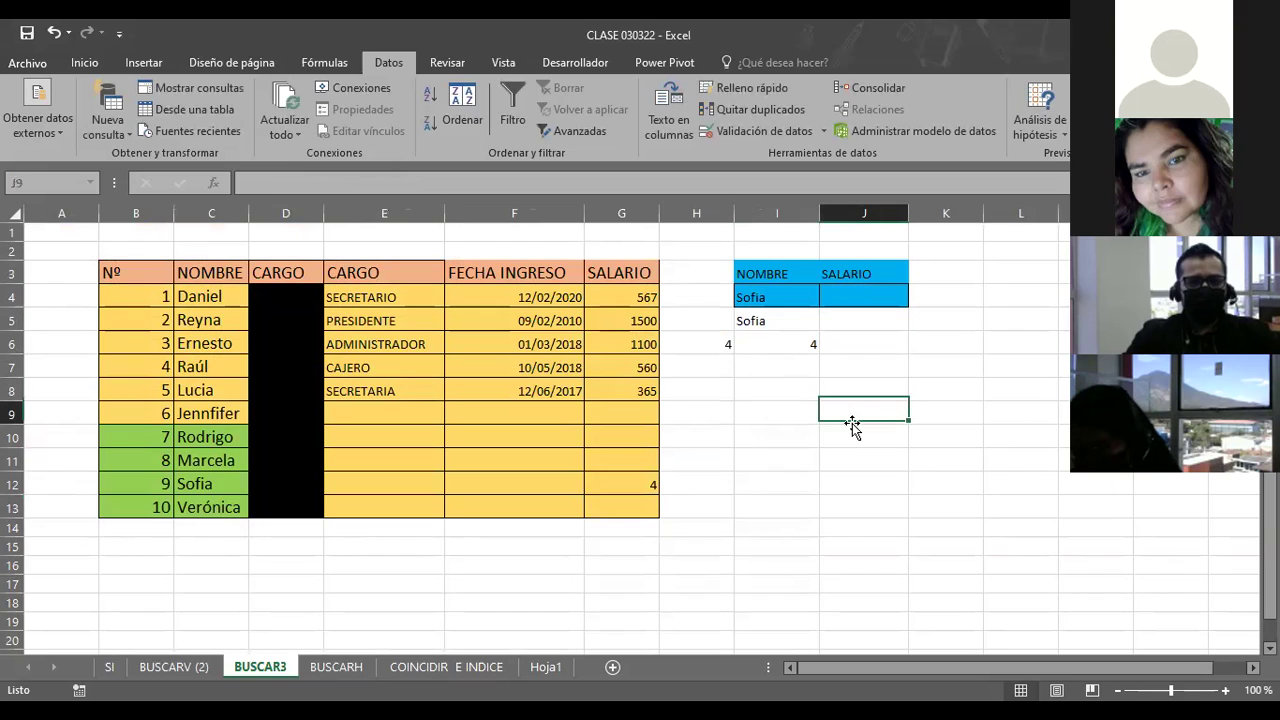
left_click(780, 298)
left_click(865, 294)
left_click(764, 294)
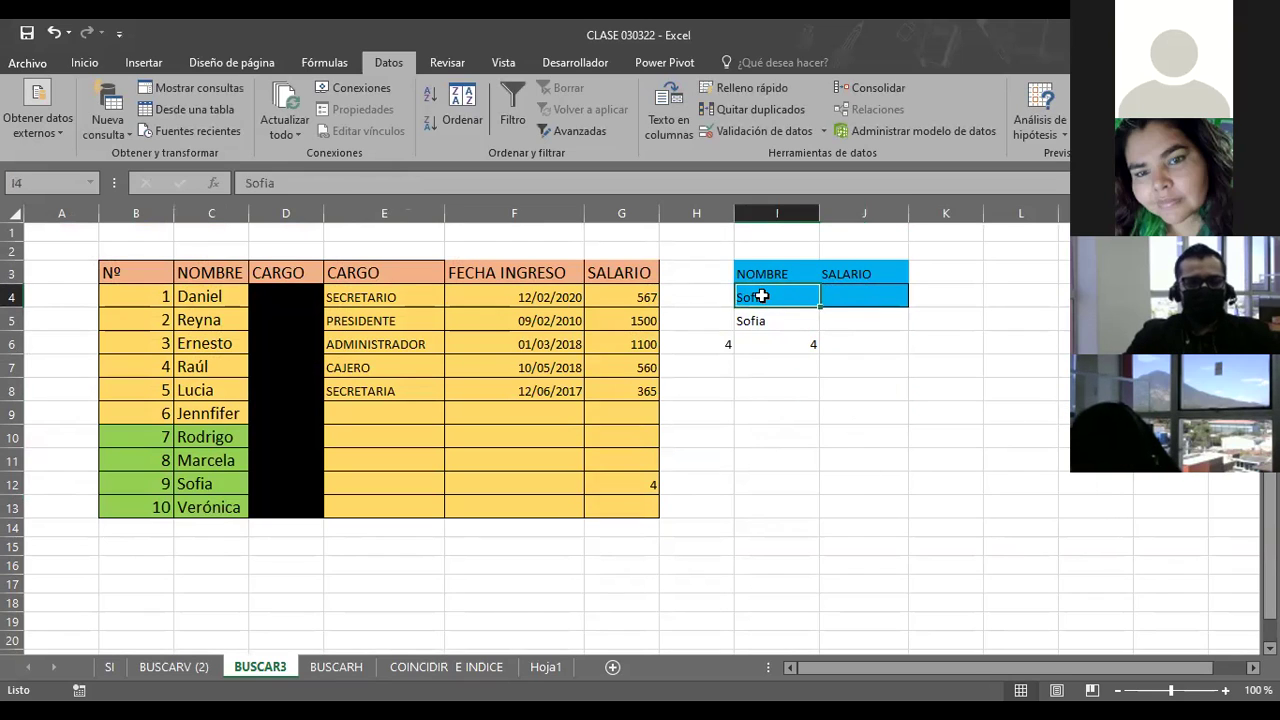
left_click(860, 277)
left_click(851, 326)
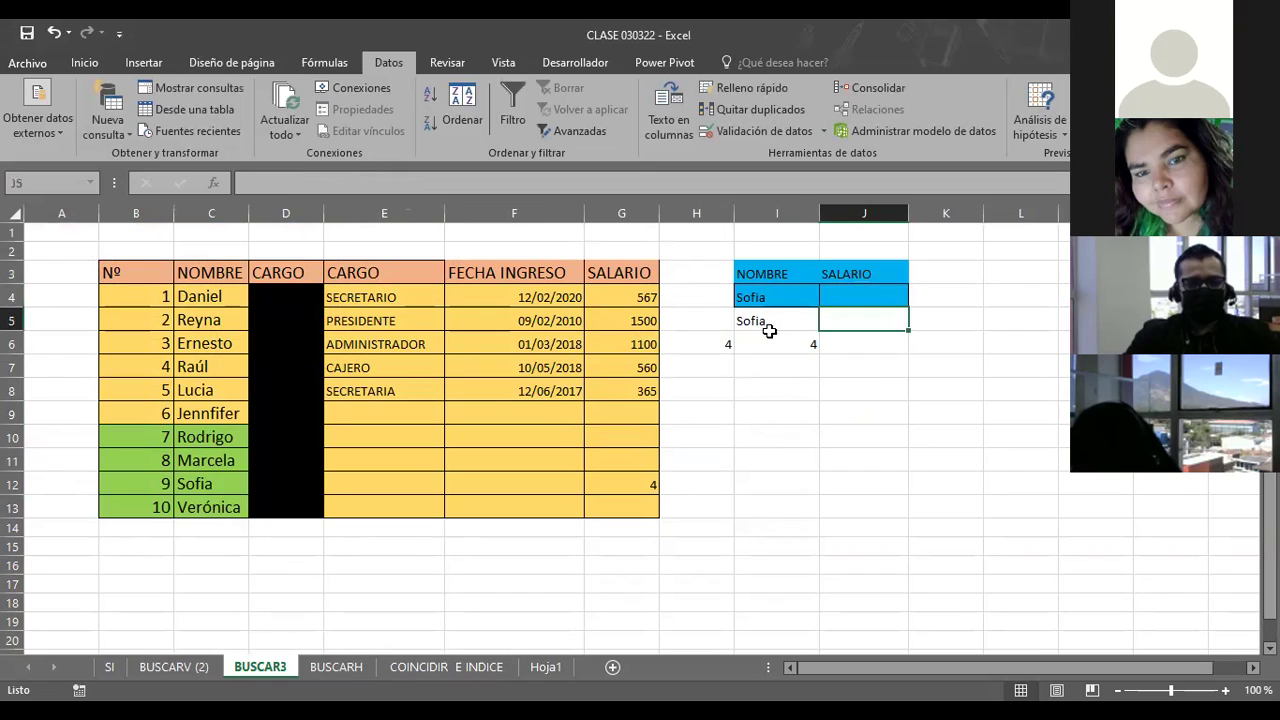
left_click(763, 326)
left_click(837, 343)
left_click(777, 347)
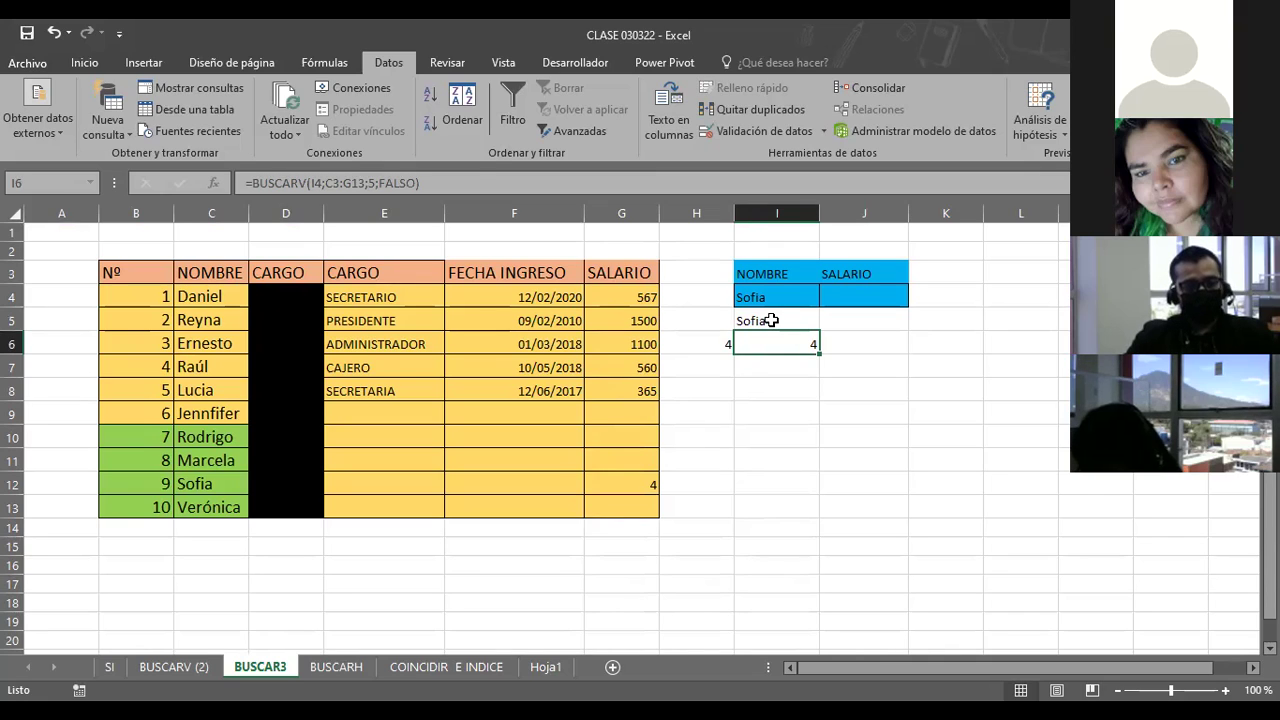
Check the value 4 in H6 and I6's formula again, then return to BUSCARH
left_click(768, 320)
left_click(757, 340)
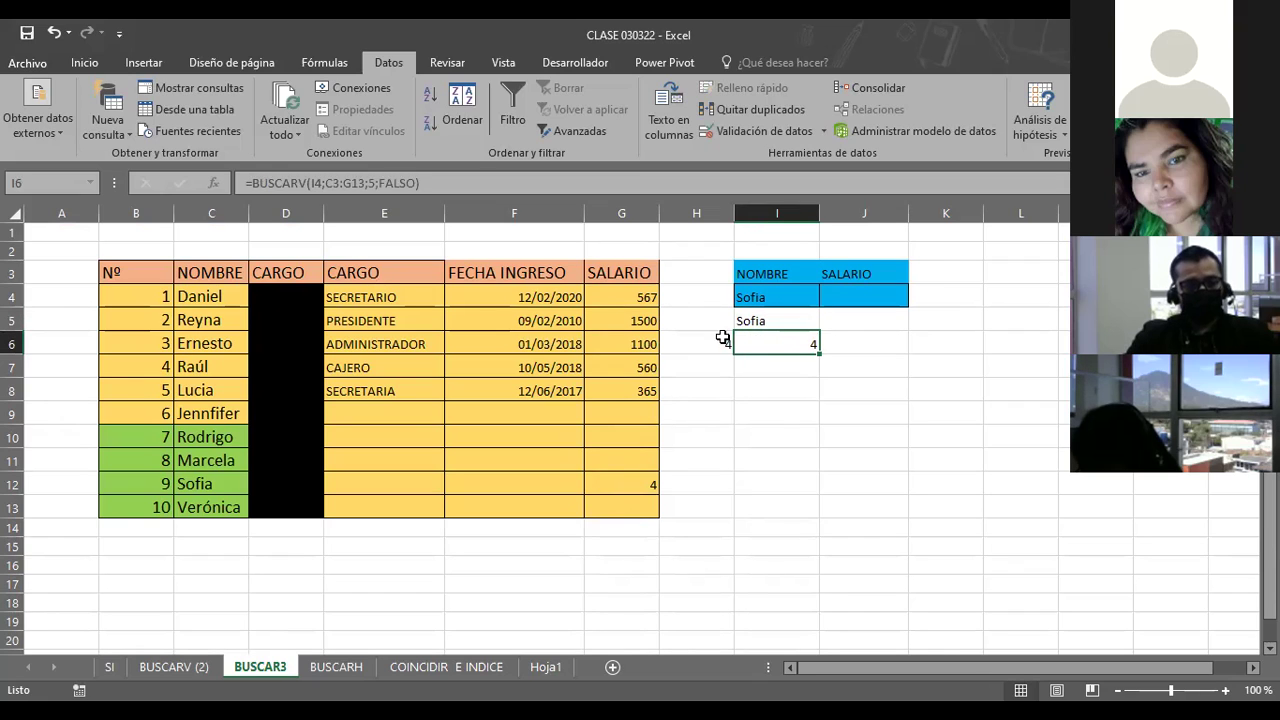
left_click(717, 342)
left_click(788, 347)
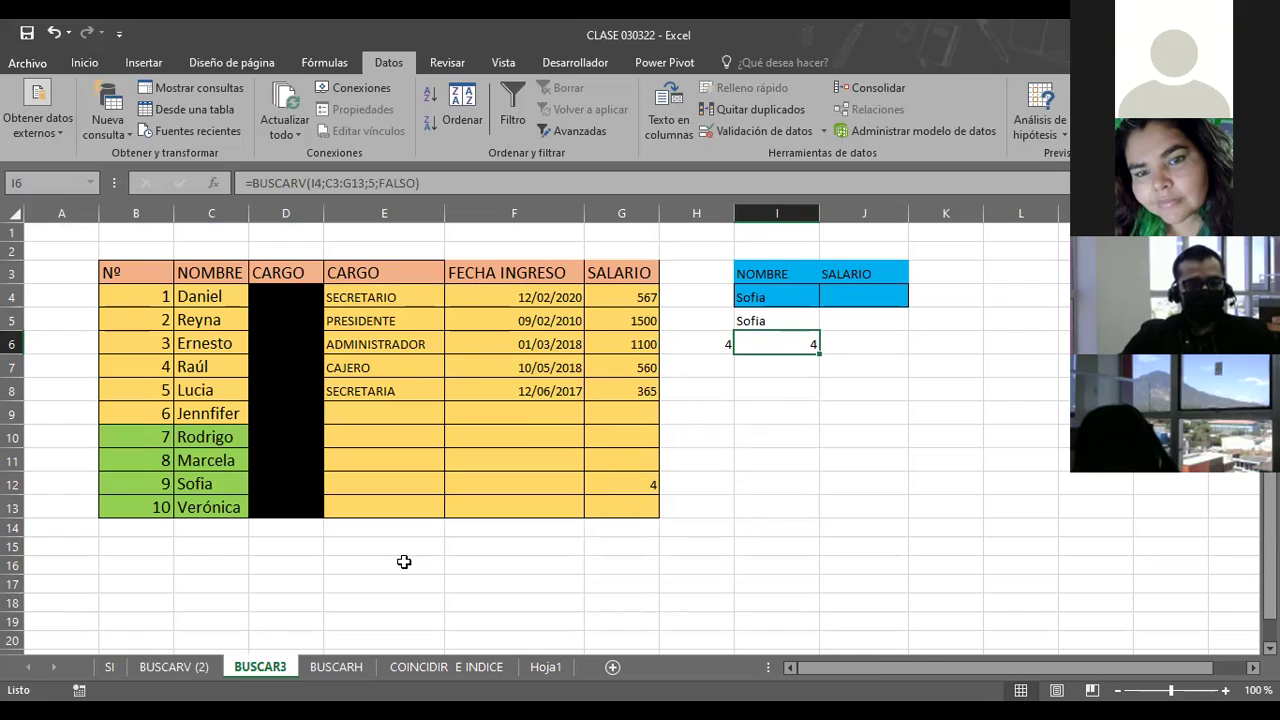
left_click(336, 668)
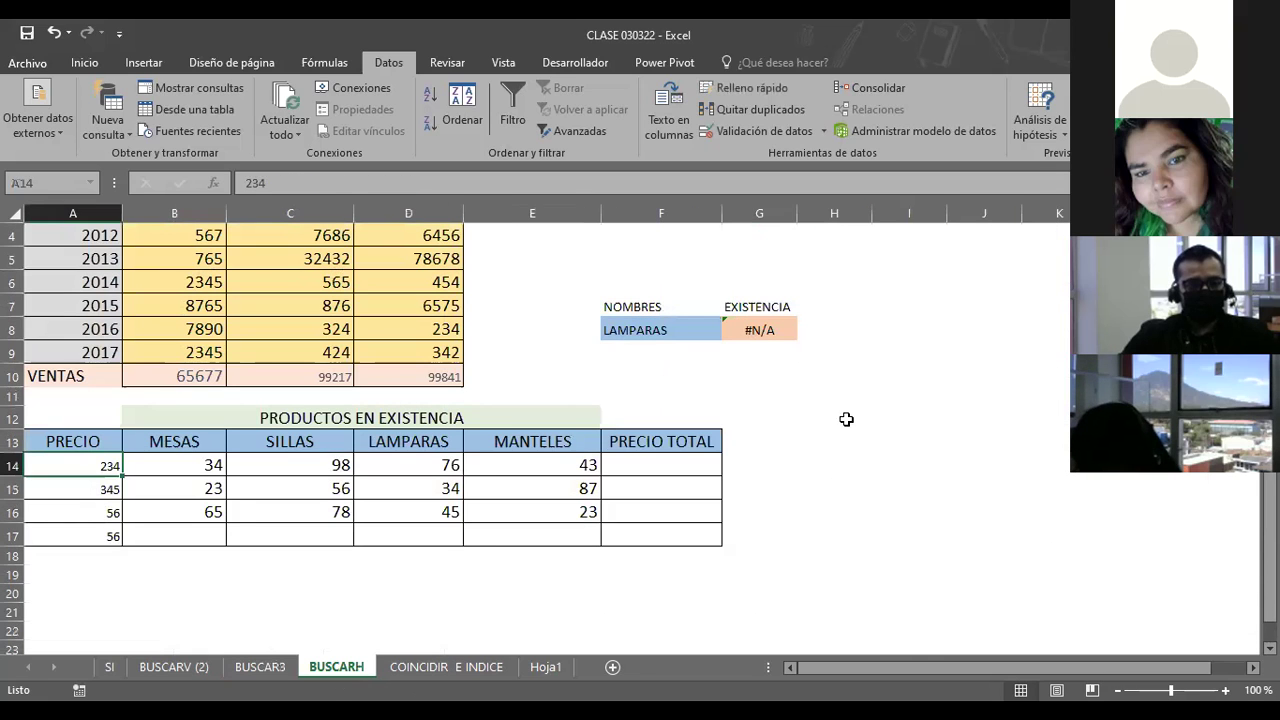
left_click(765, 334)
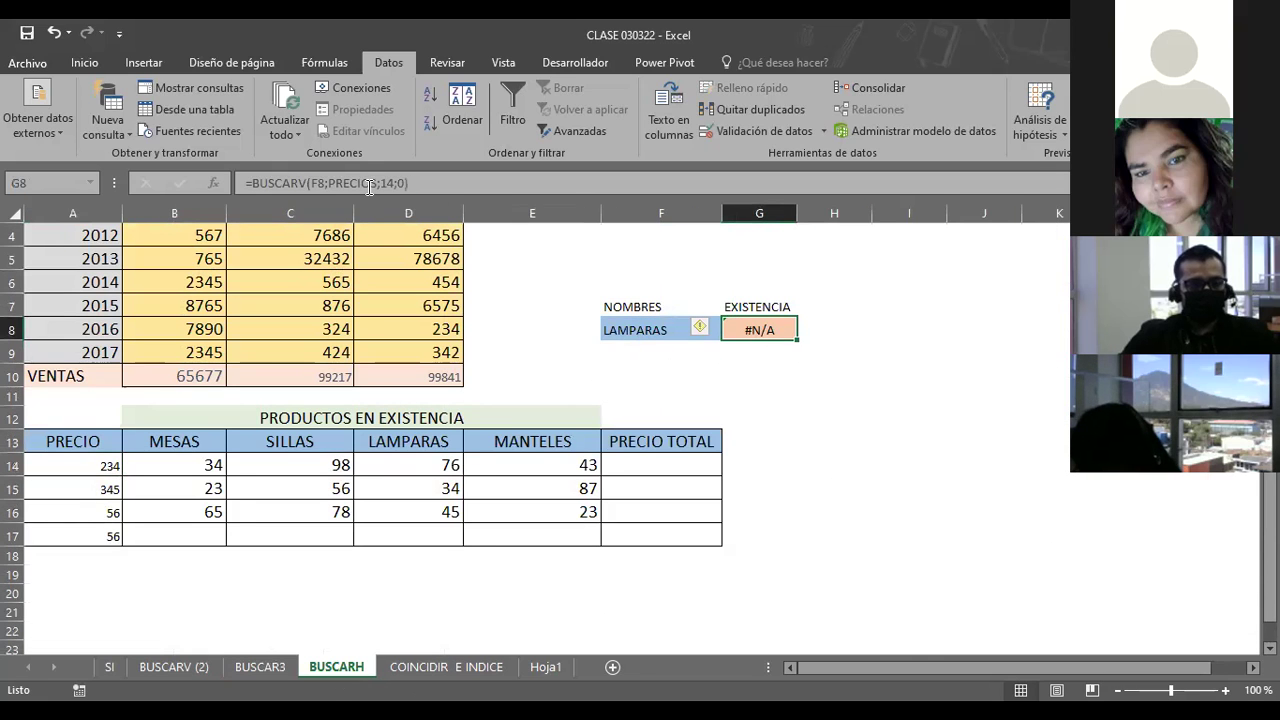
key("F2")
key("Left")
key("Left")
key("Left")
key("BackSpace")
key("BackSpace")
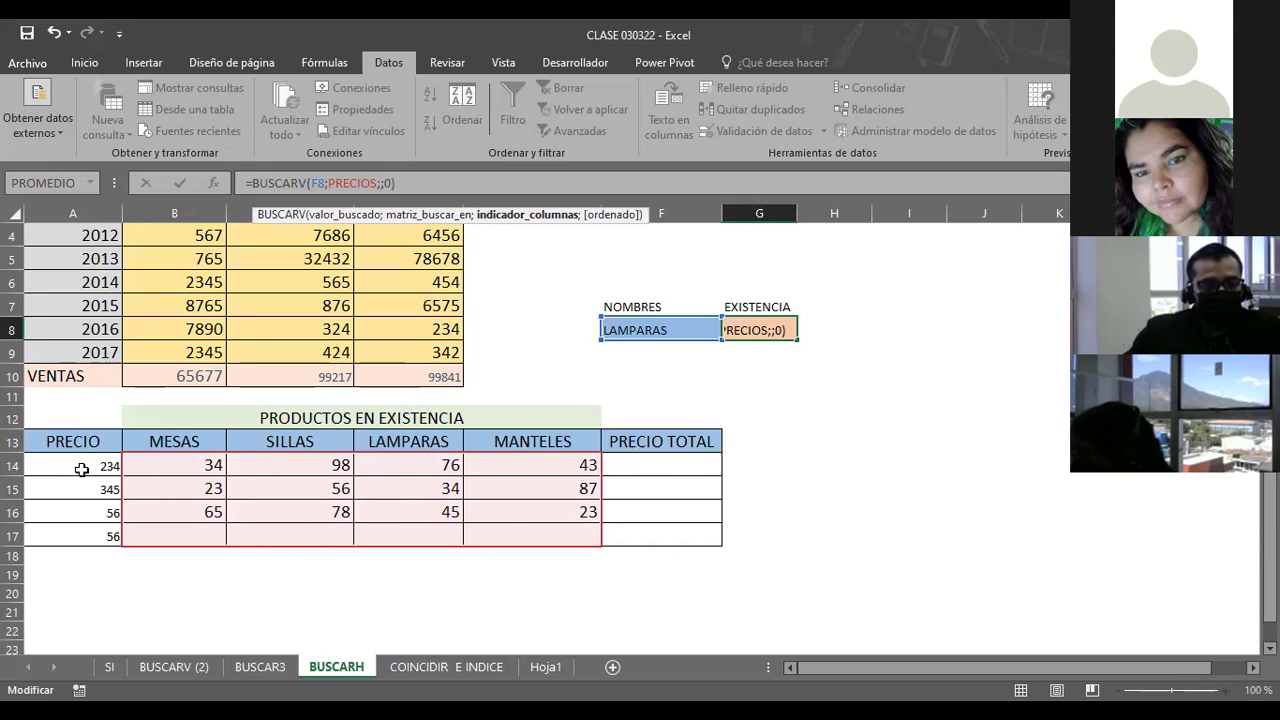
left_click(82, 469)
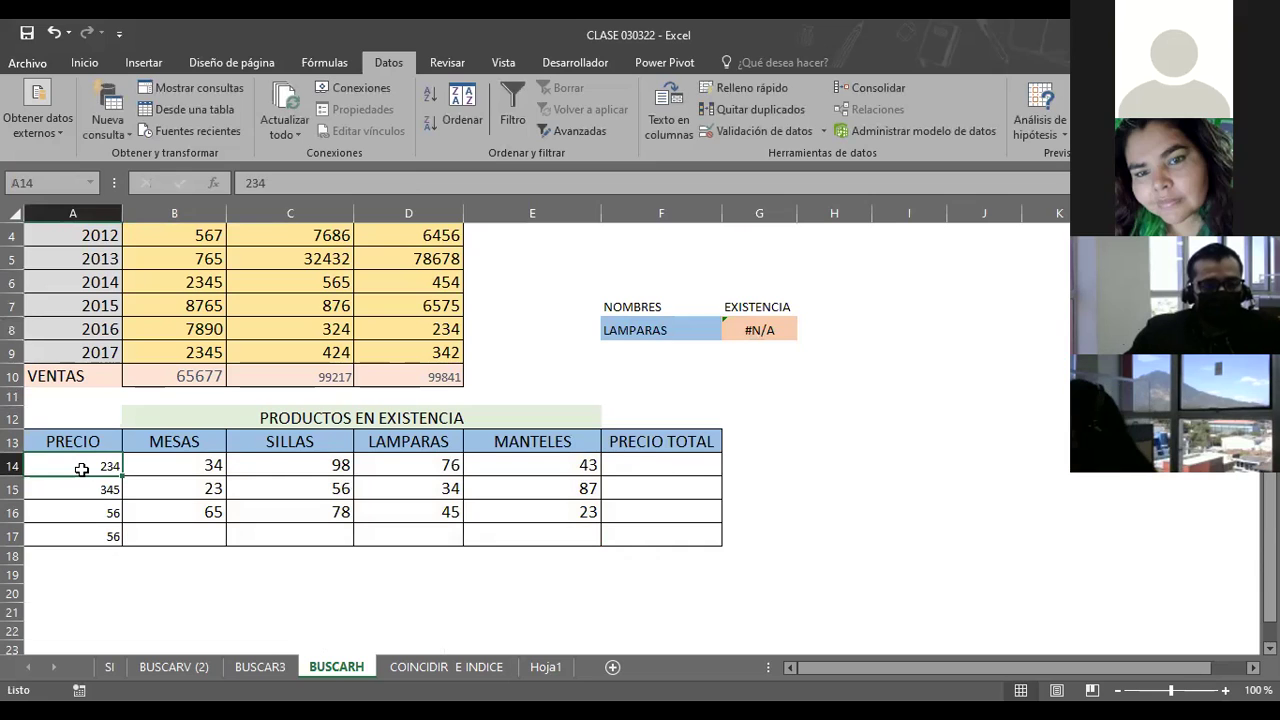
List MESAS, SILLAS, LAMPARAS and MANTELES down A14:A17
type("MESAS")
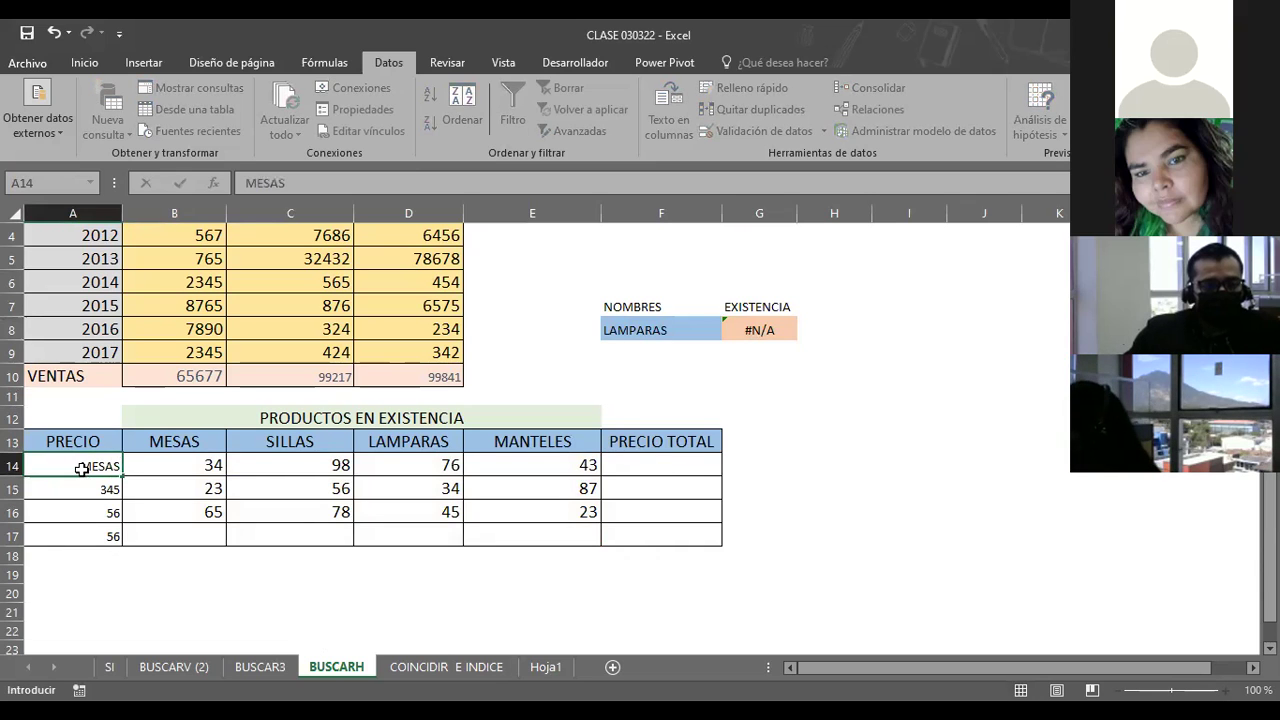
key("Return")
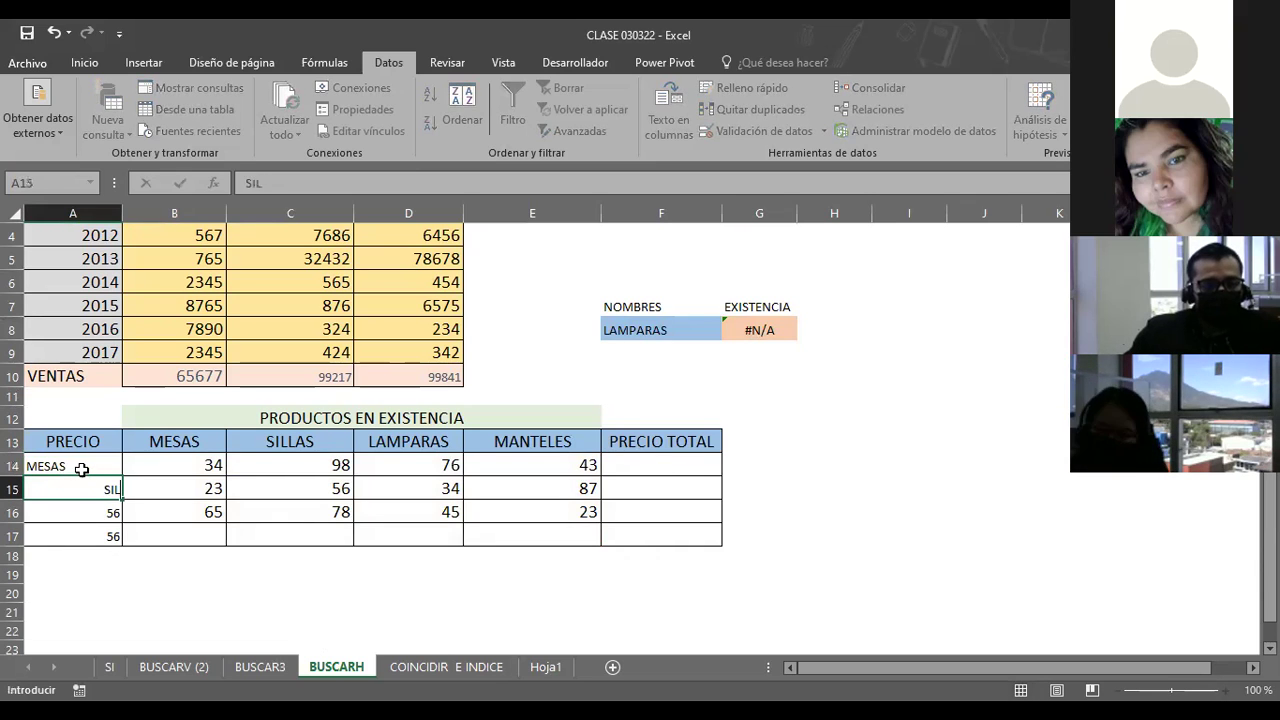
type("SILLAS")
key("Return")
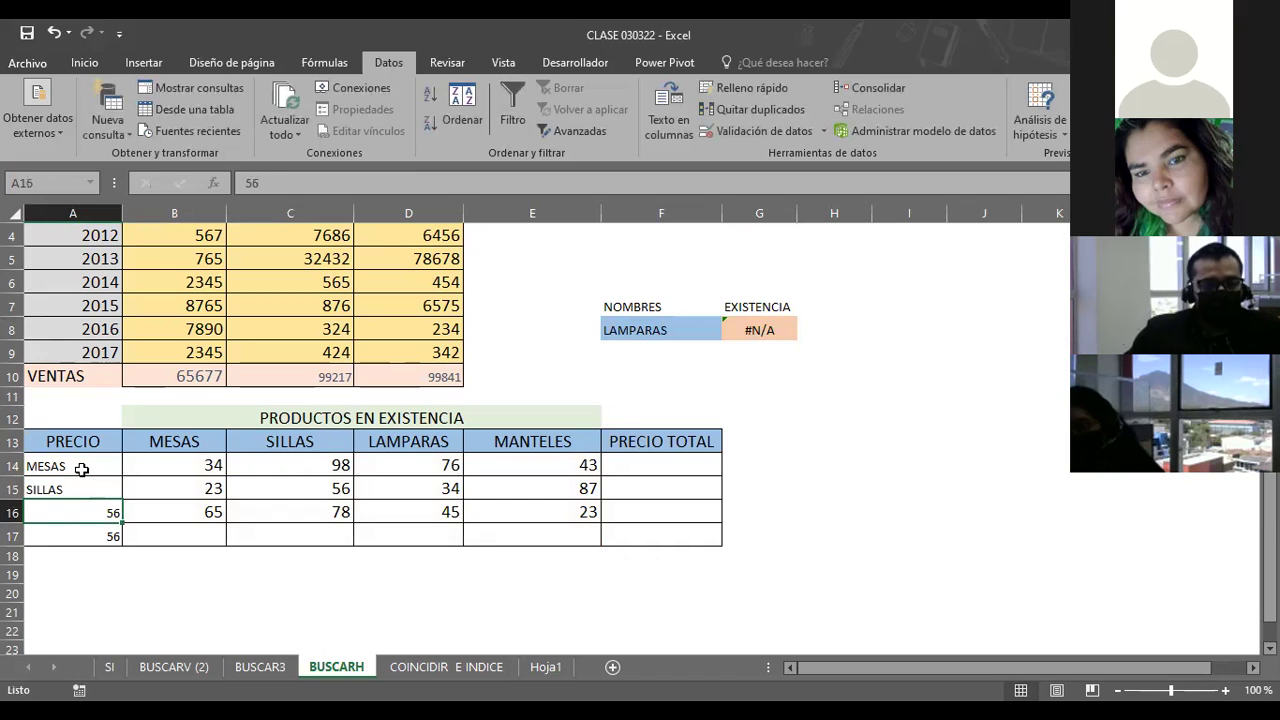
type("LAMPARAS")
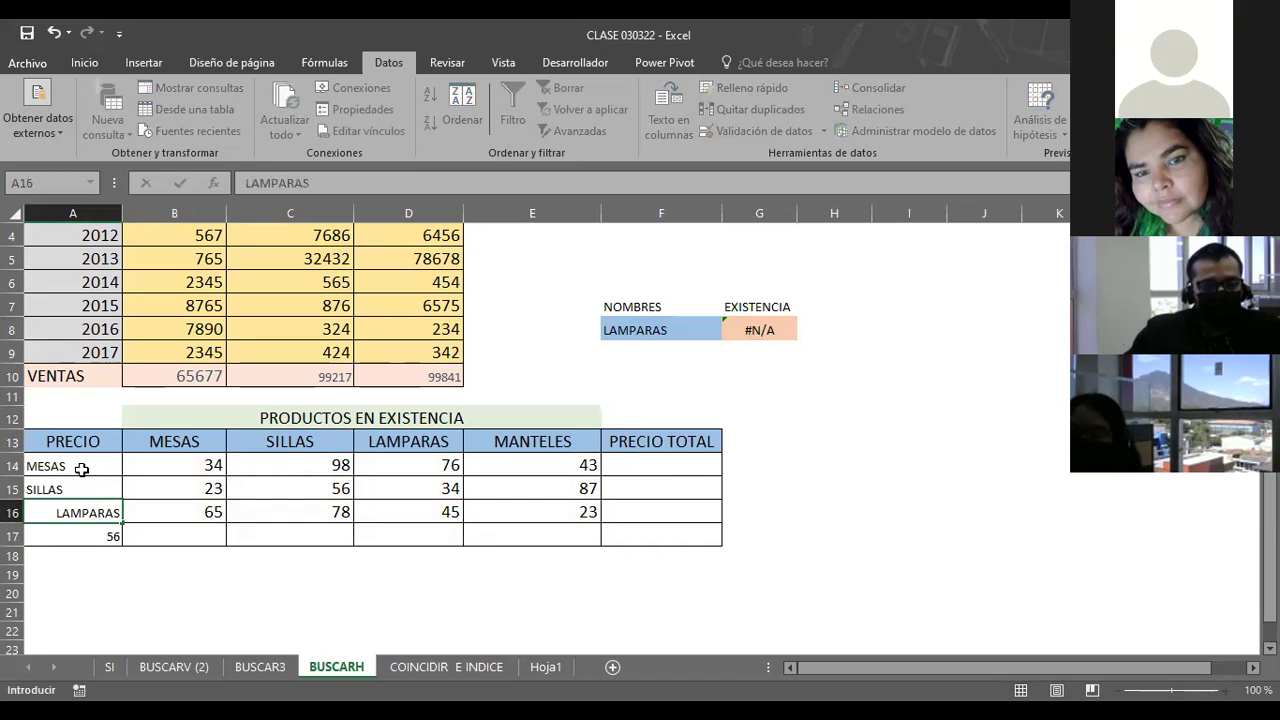
key("Return")
type("MANTEK")
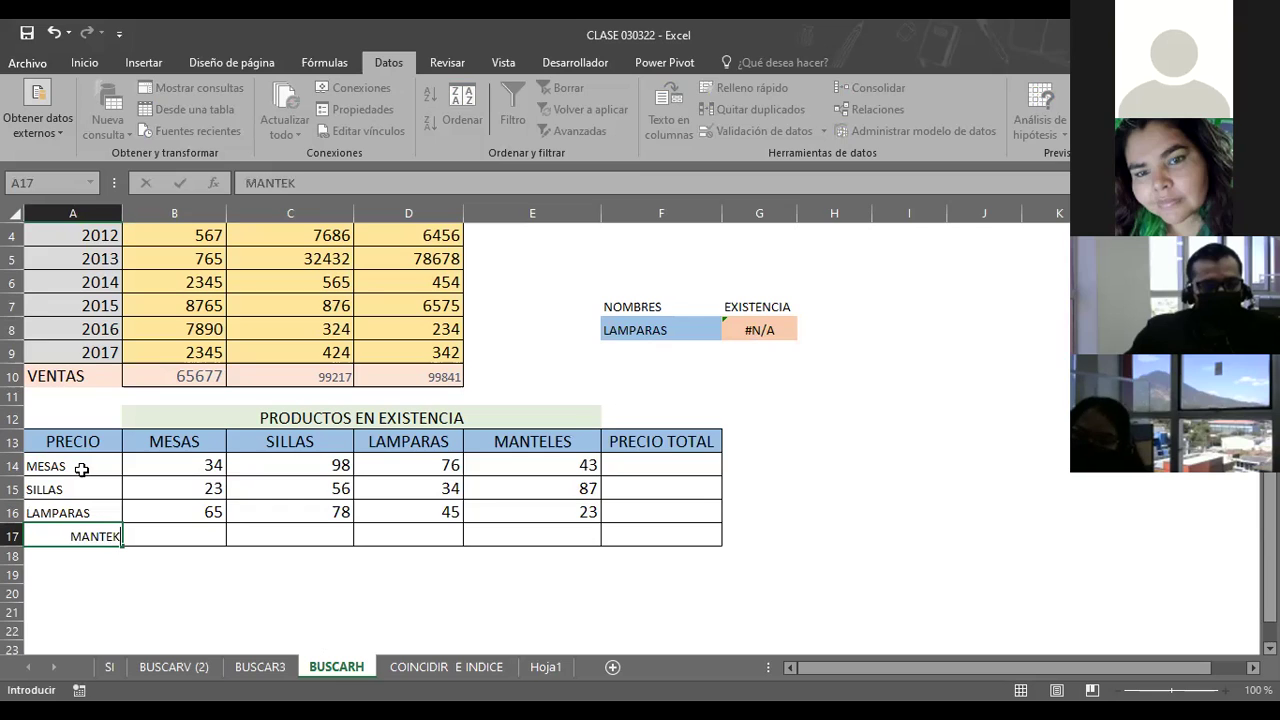
key("BackSpace")
type("E")
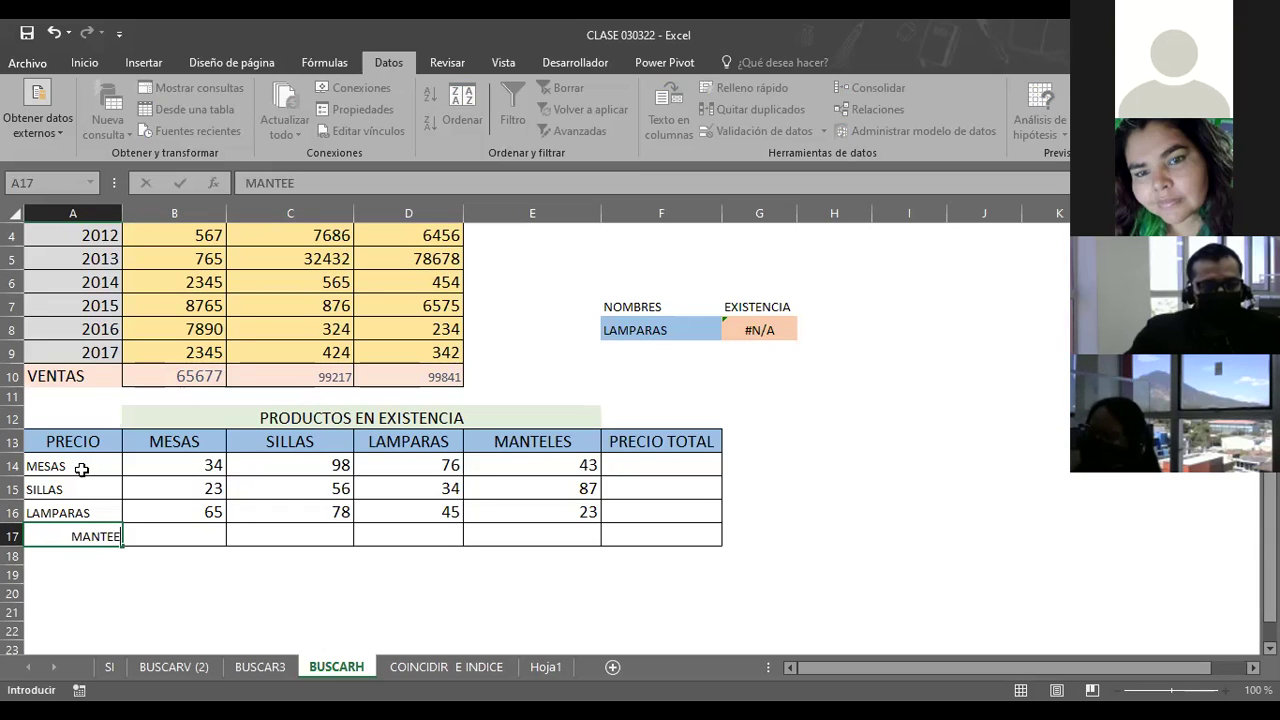
key("BackSpace")
type("LES")
key("Return")
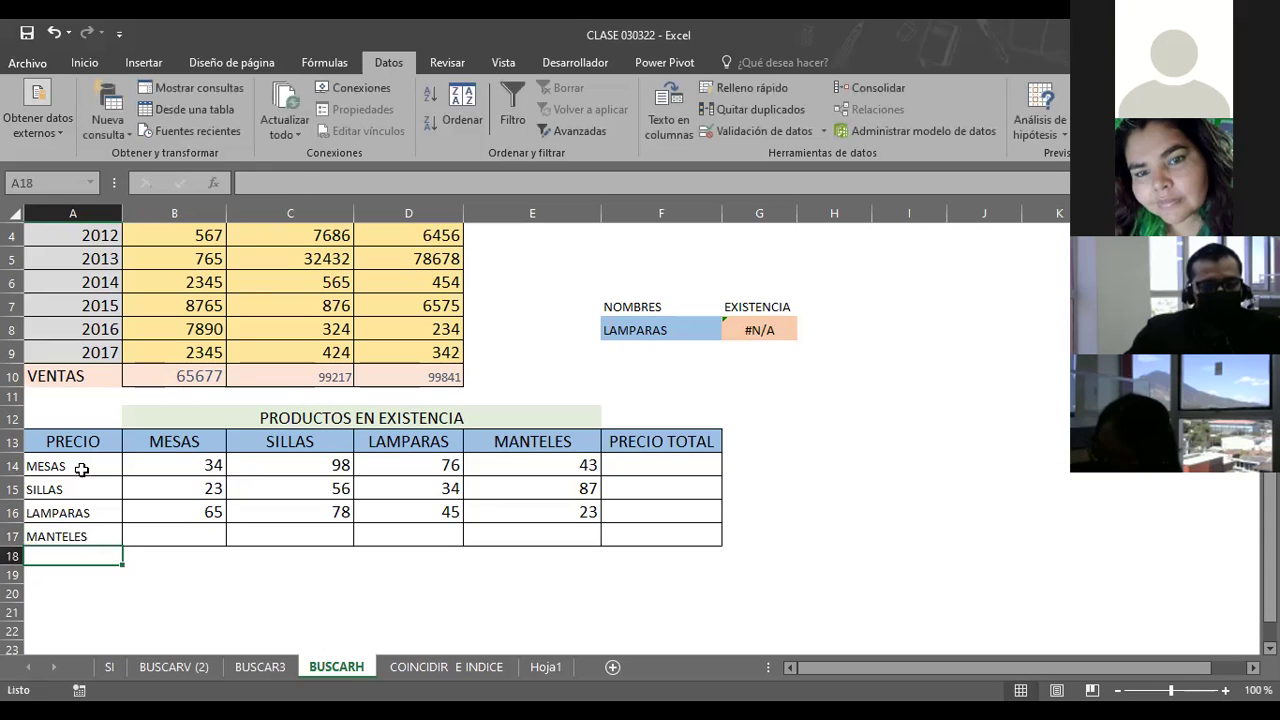
Retitle the headers B13 through F13 as PRECIO
left_click(668, 443)
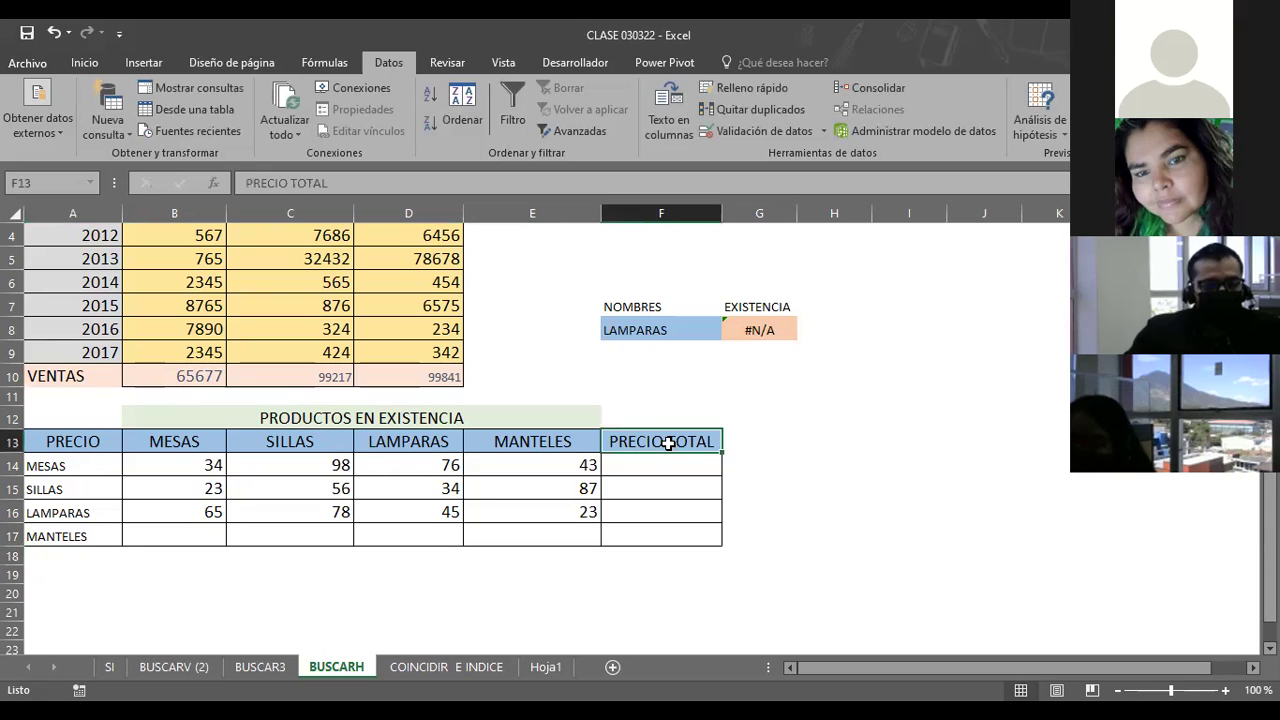
left_click(172, 441)
type("PRECIO")
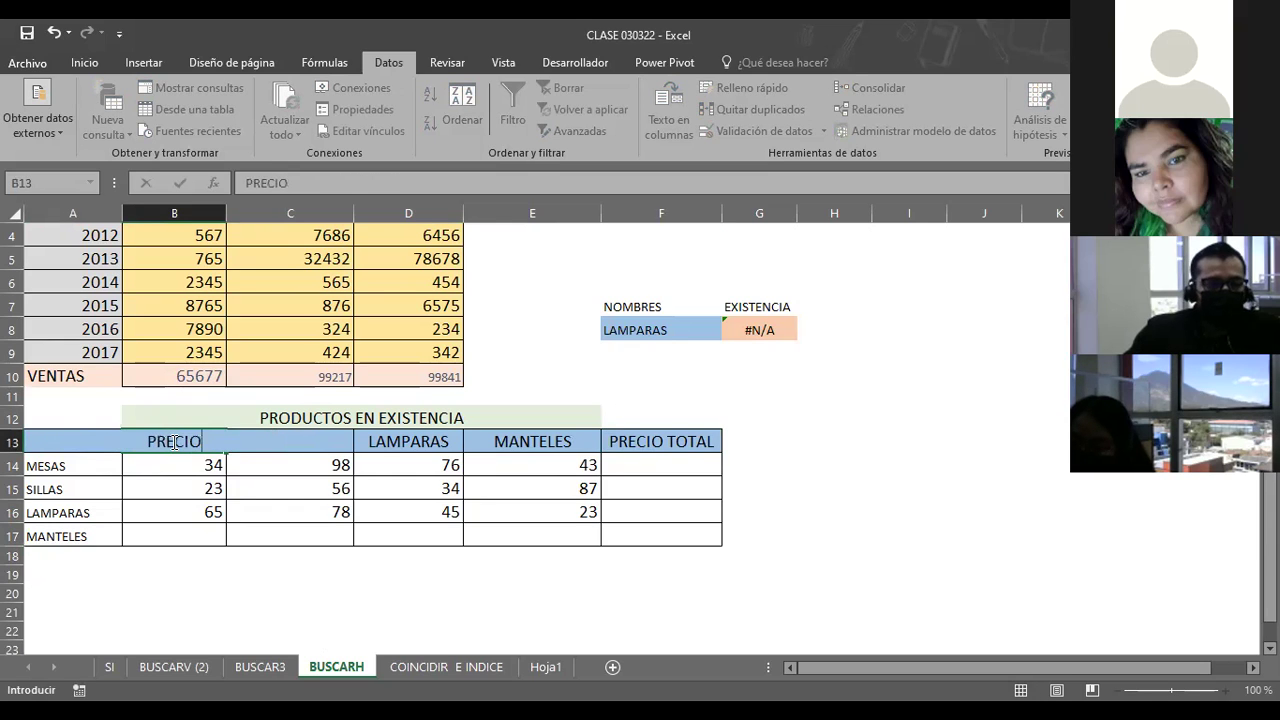
key("Tab")
type("PRECIO")
key("Tab")
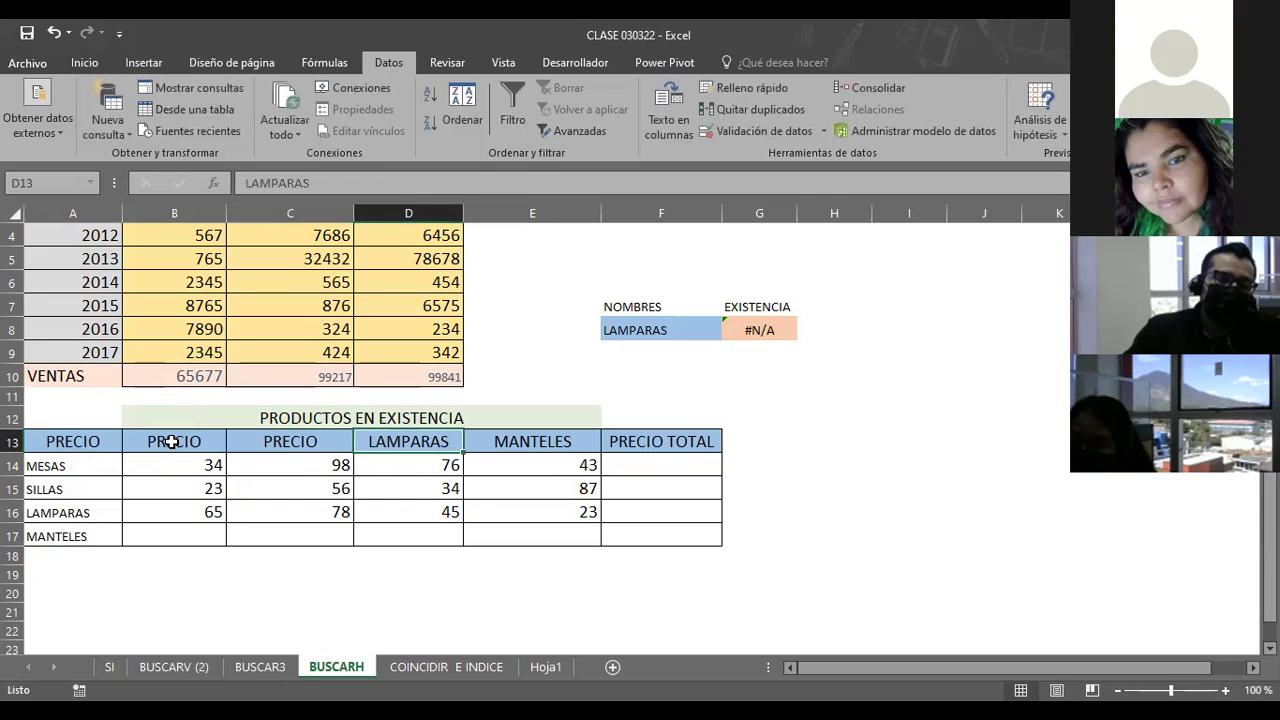
type("PRECIO")
key("Tab")
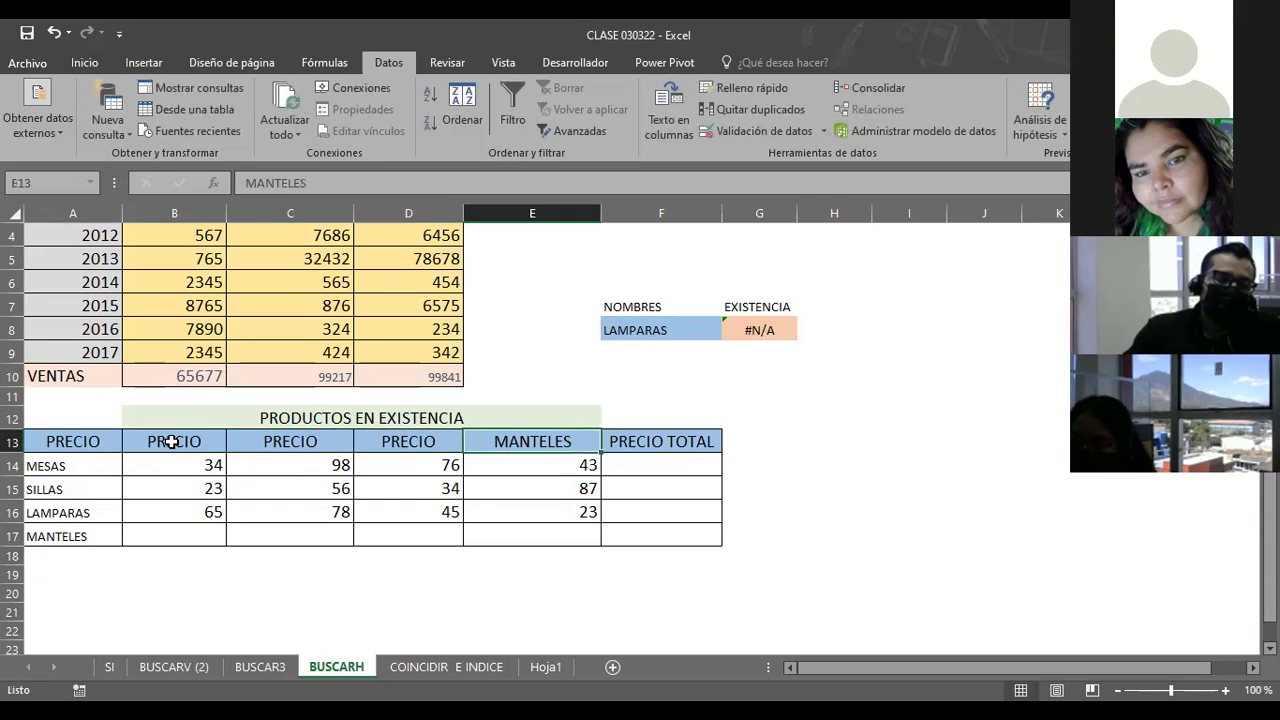
type("PRECIO")
key("Tab")
type("PRECIO")
key("Return")
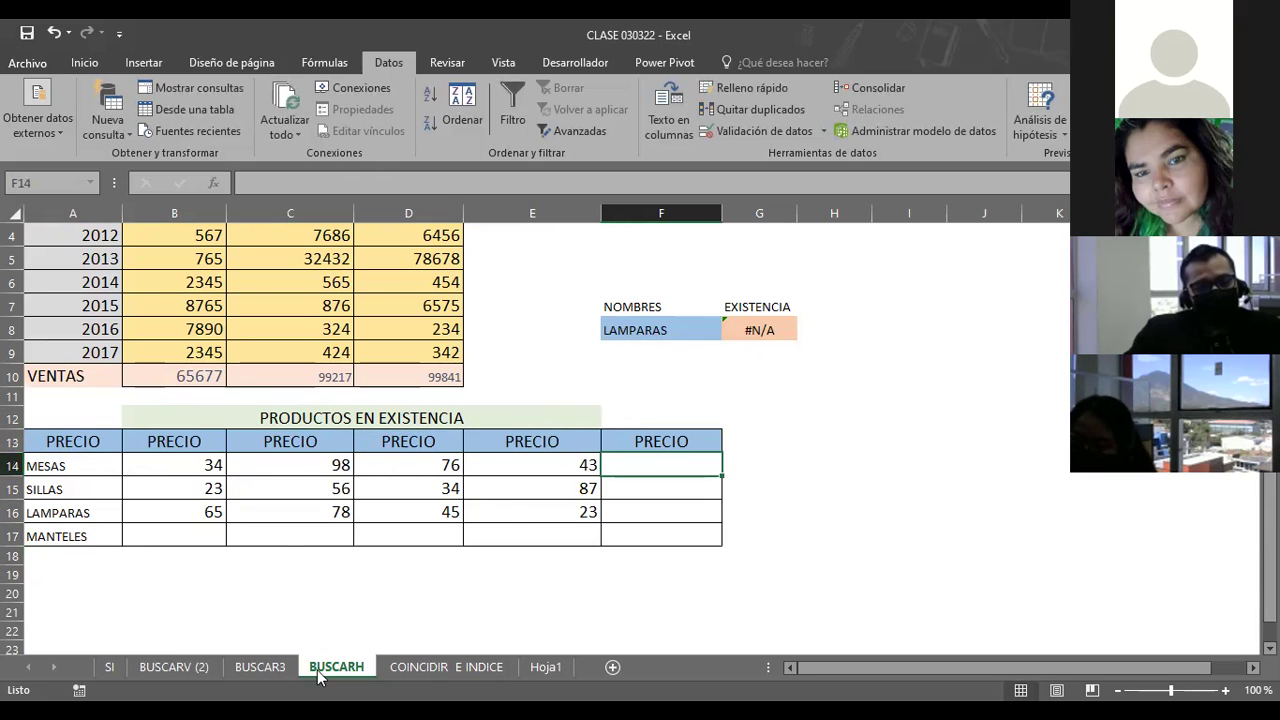
Return to the BUSCAR3 sheet and review the employee table's names C4:C13 and NOMBRE–SALARIO headers
left_click(277, 671)
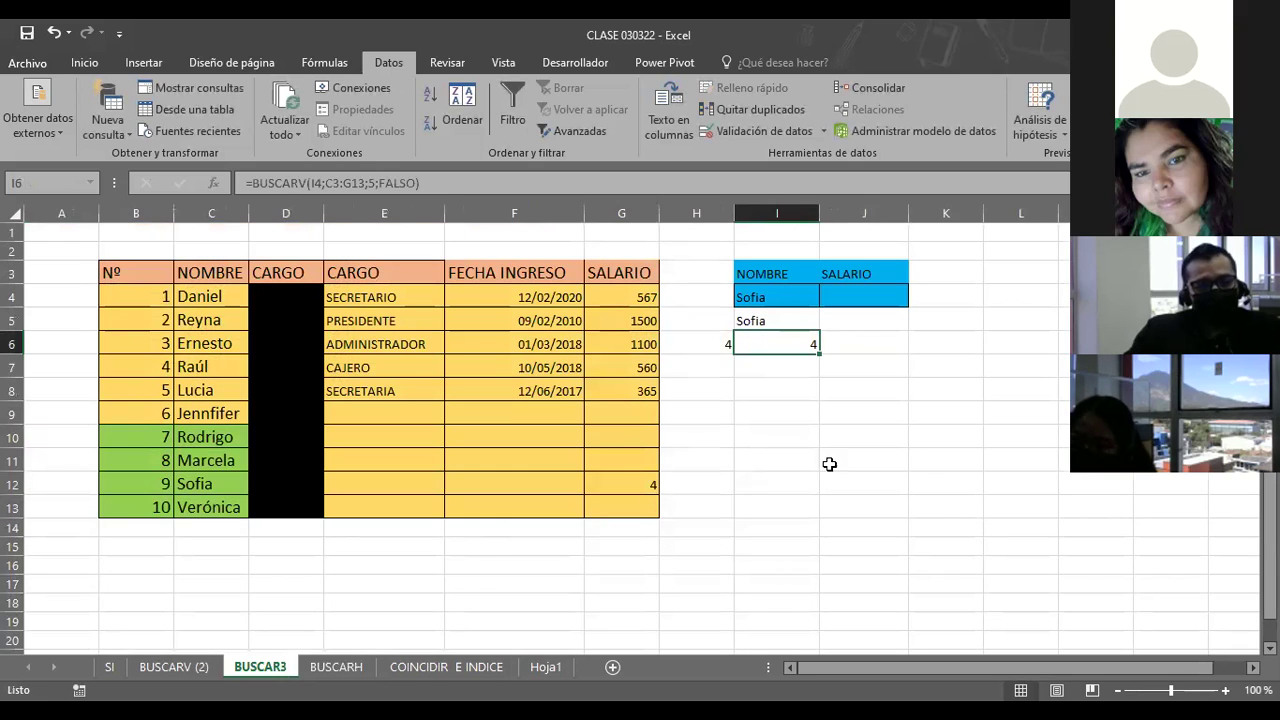
left_click(766, 288)
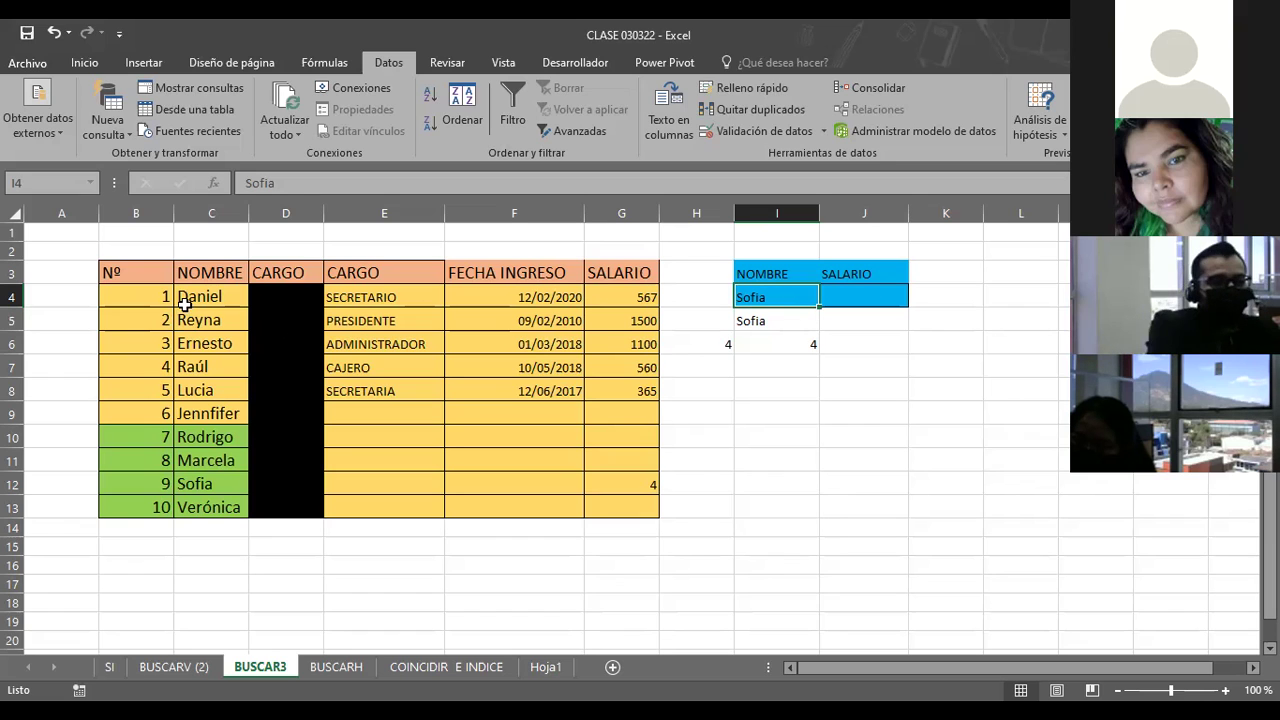
left_click_drag(200, 294, 205, 504)
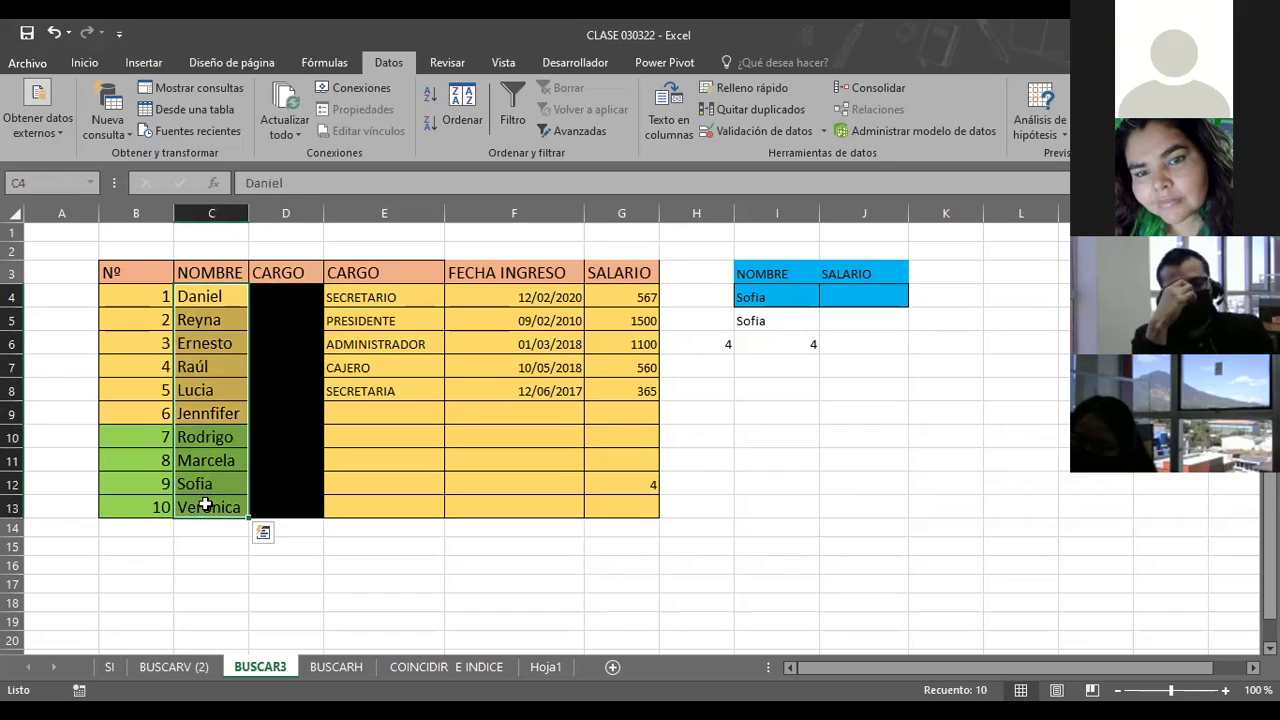
left_click(207, 274)
left_click_drag(207, 274, 623, 282)
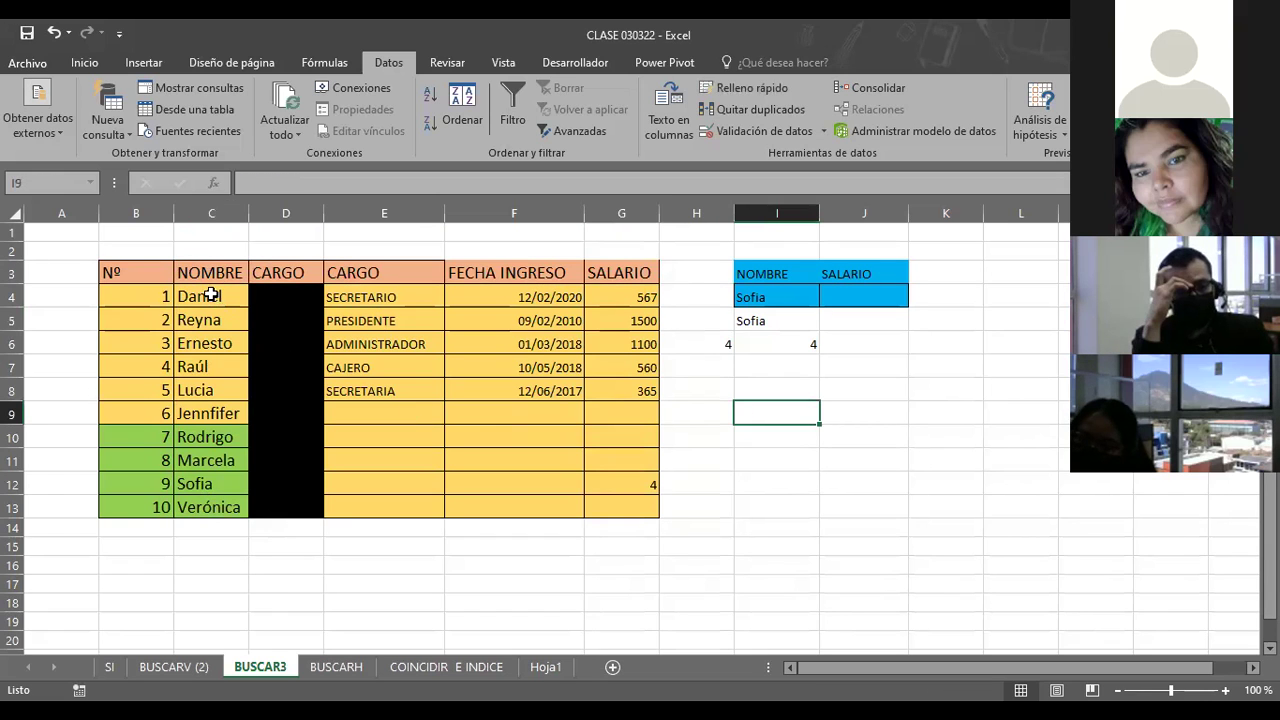
left_click_drag(219, 300, 227, 511)
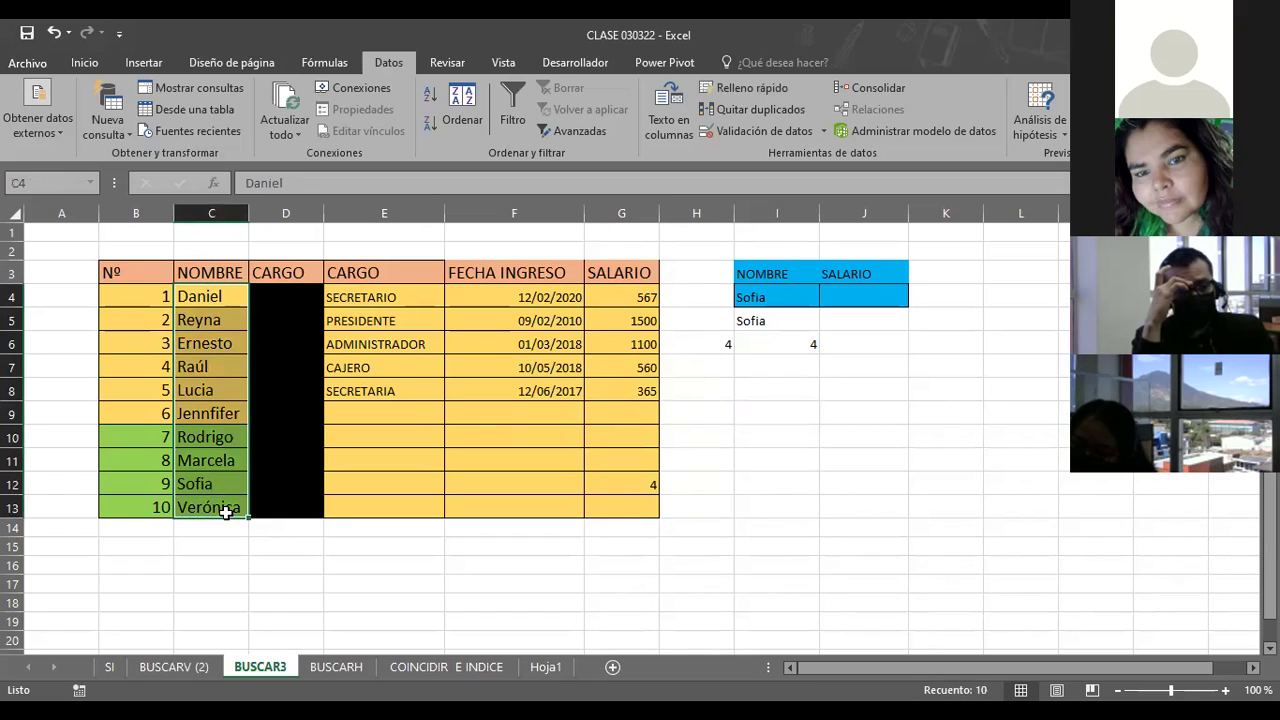
Check the Sofia lookup in I6, =BUSCARV(I4;C3:G13;5;FALSO), which returns 4
left_click(763, 442)
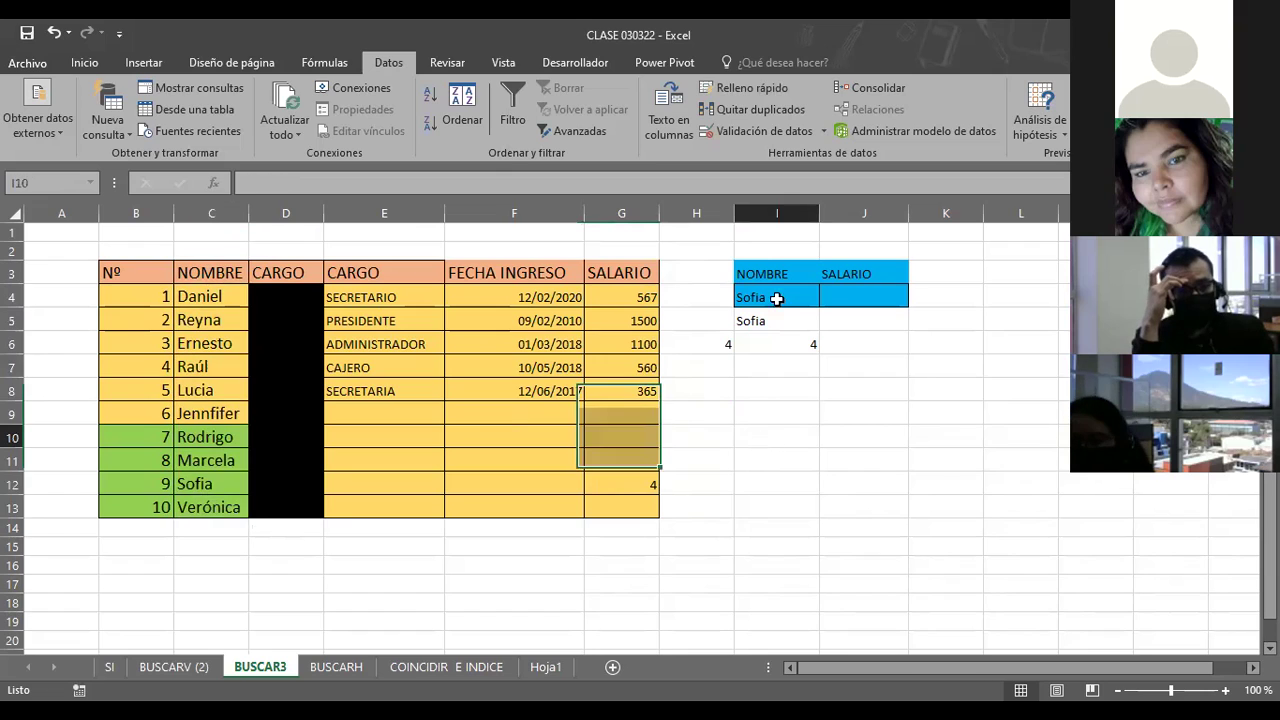
left_click(847, 294)
left_click(782, 298)
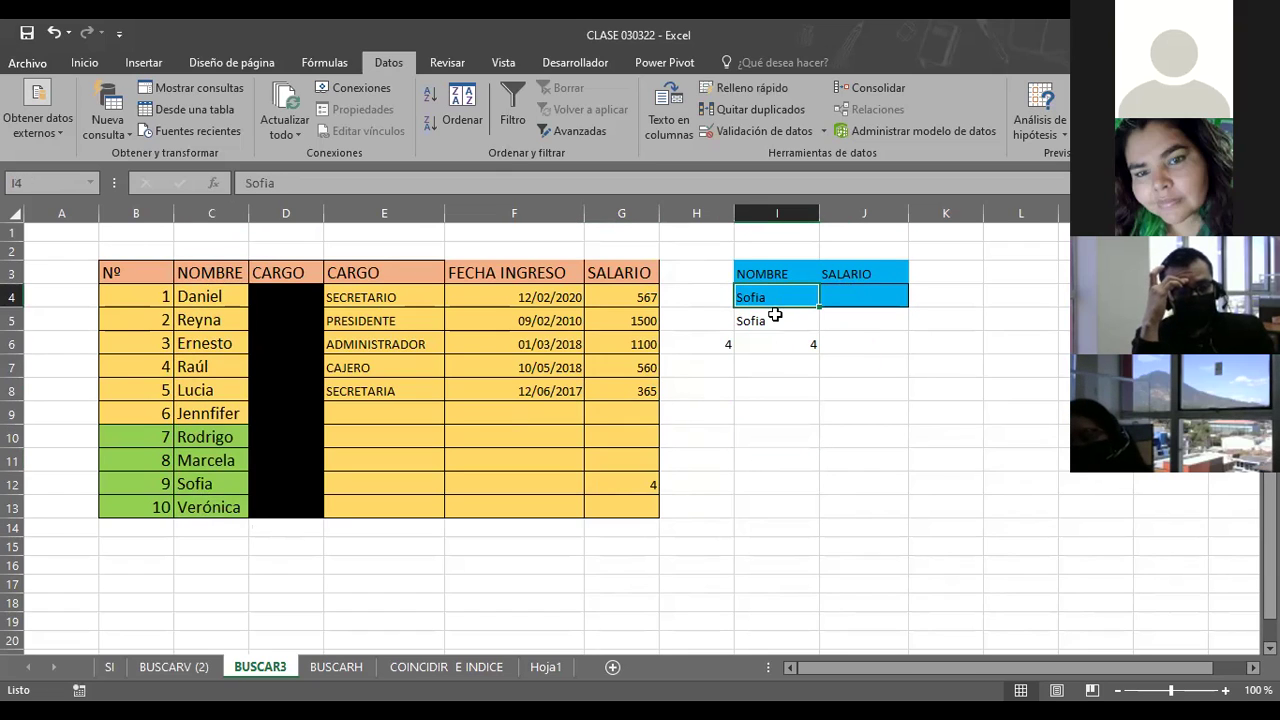
left_click(771, 344)
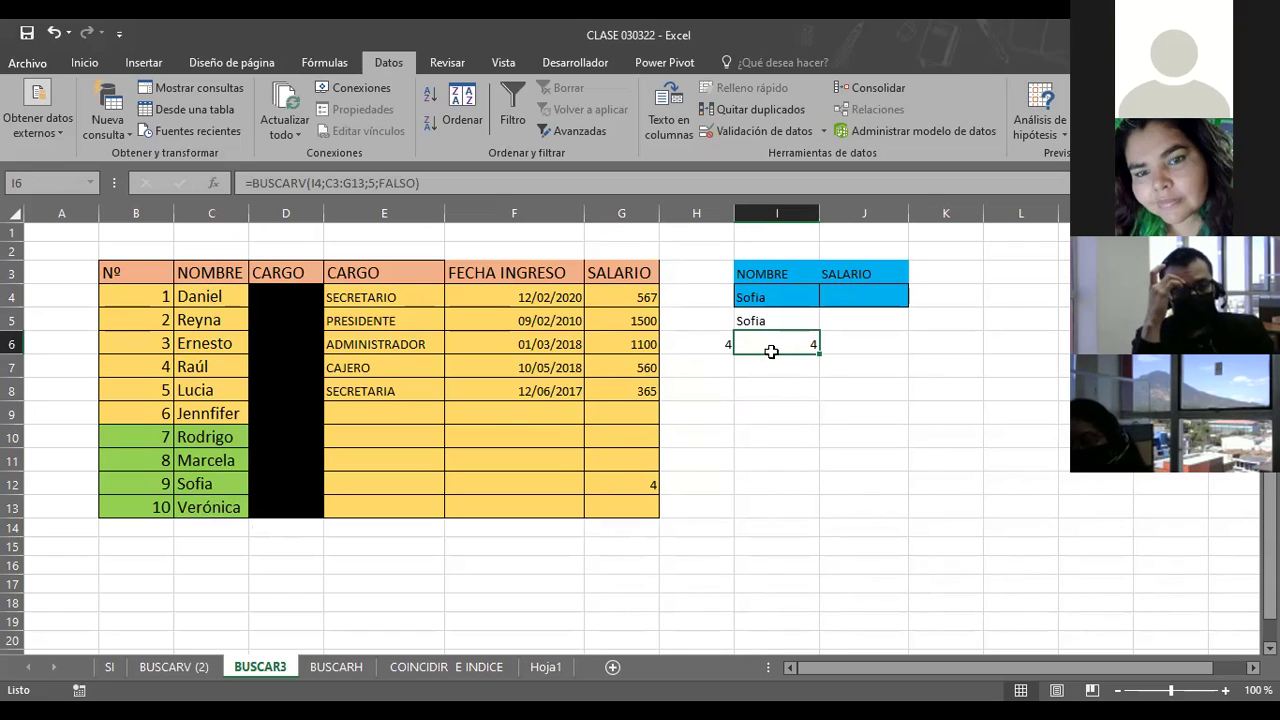
left_click(800, 410)
On the BUSCARH sheet, replace PRECIOS with A14:A17 in G8's formula: =BUSCARV(F8;A14:A17;14;0)
left_click(336, 667)
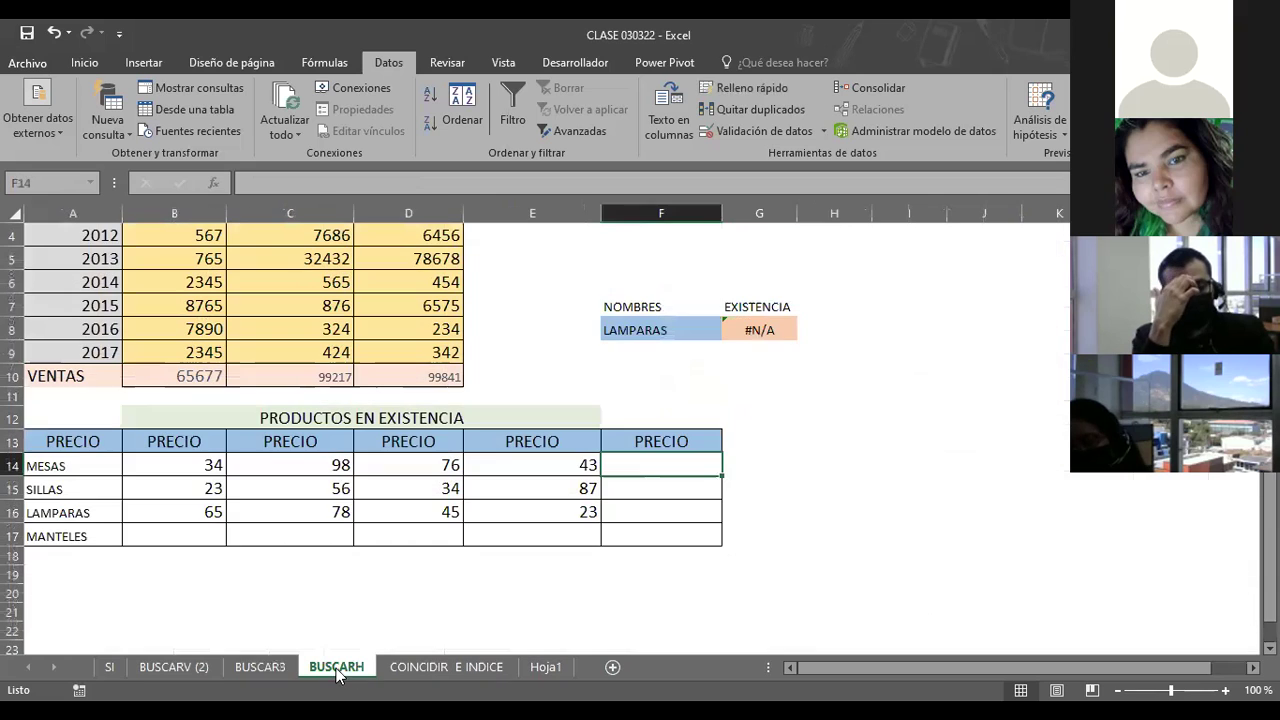
left_click(762, 331)
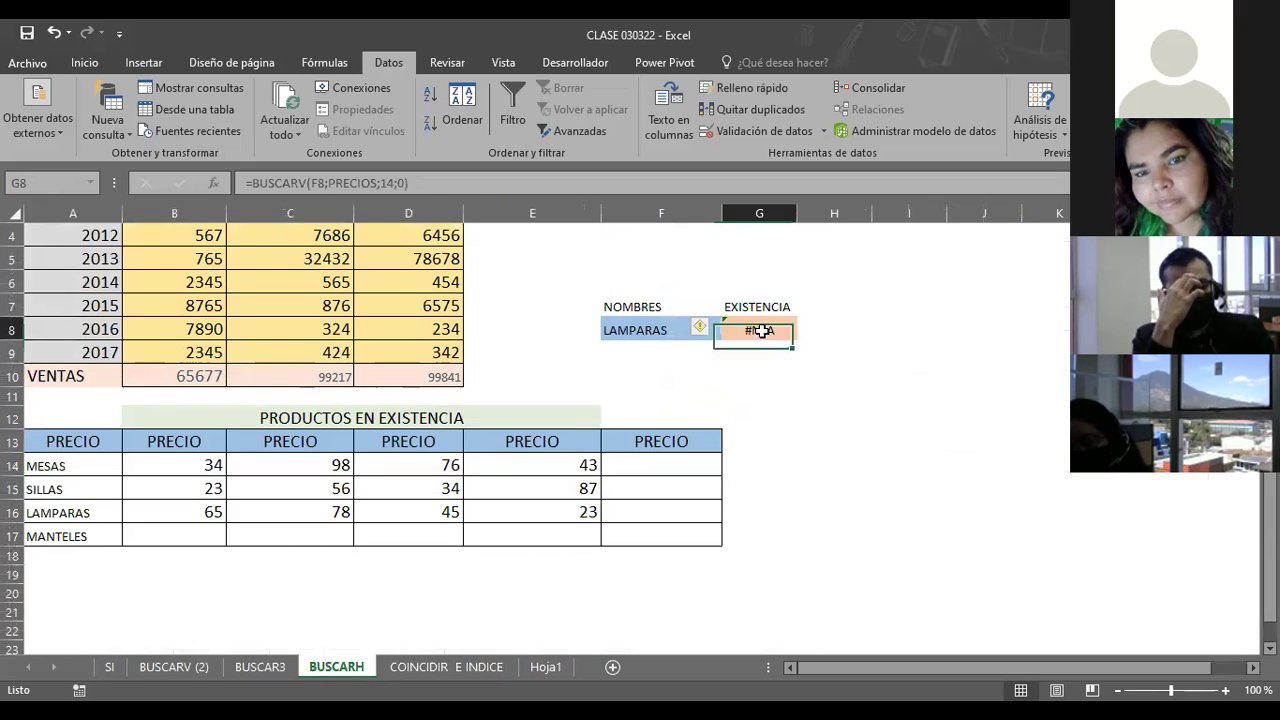
left_click(377, 181)
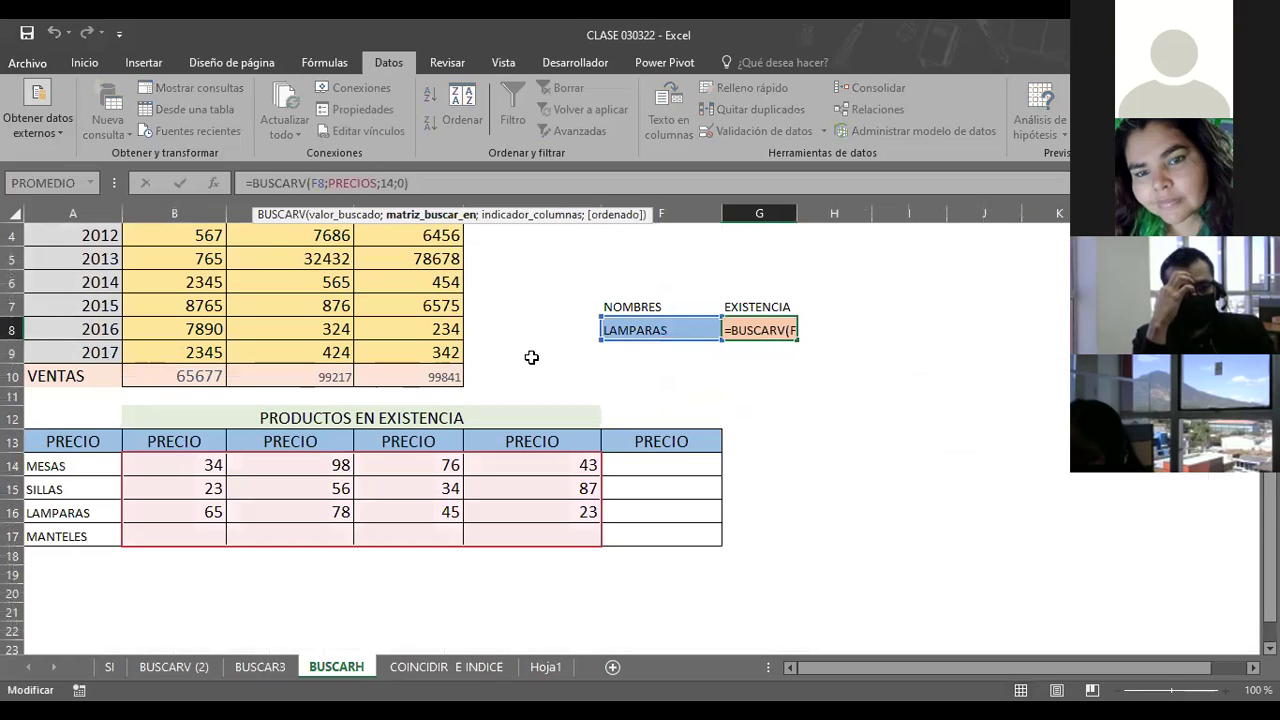
key("BackSpace")
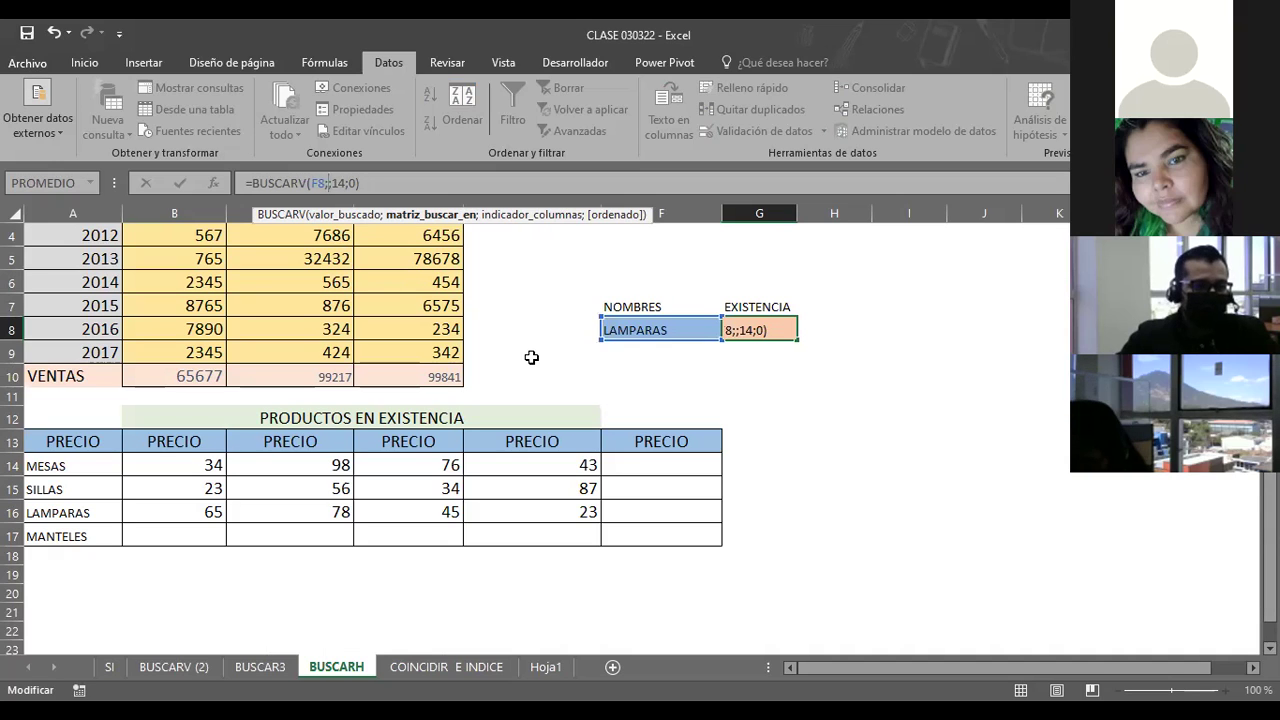
type("A14")
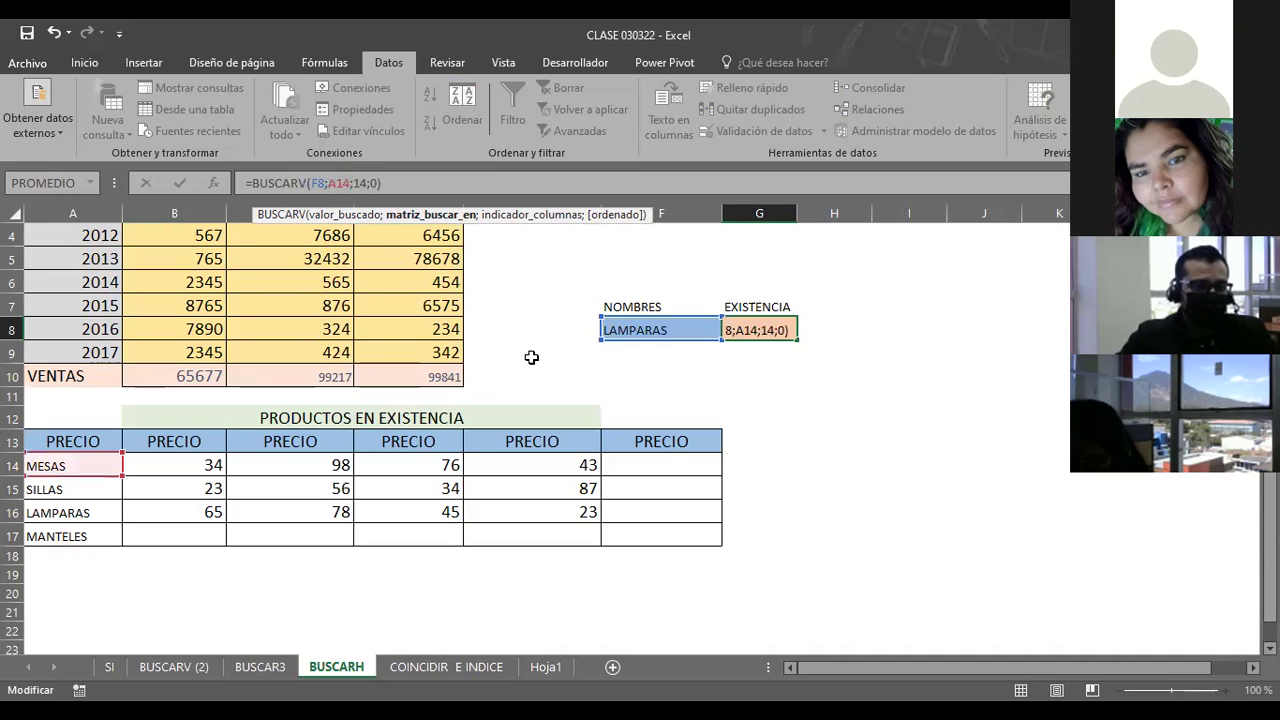
type(":")
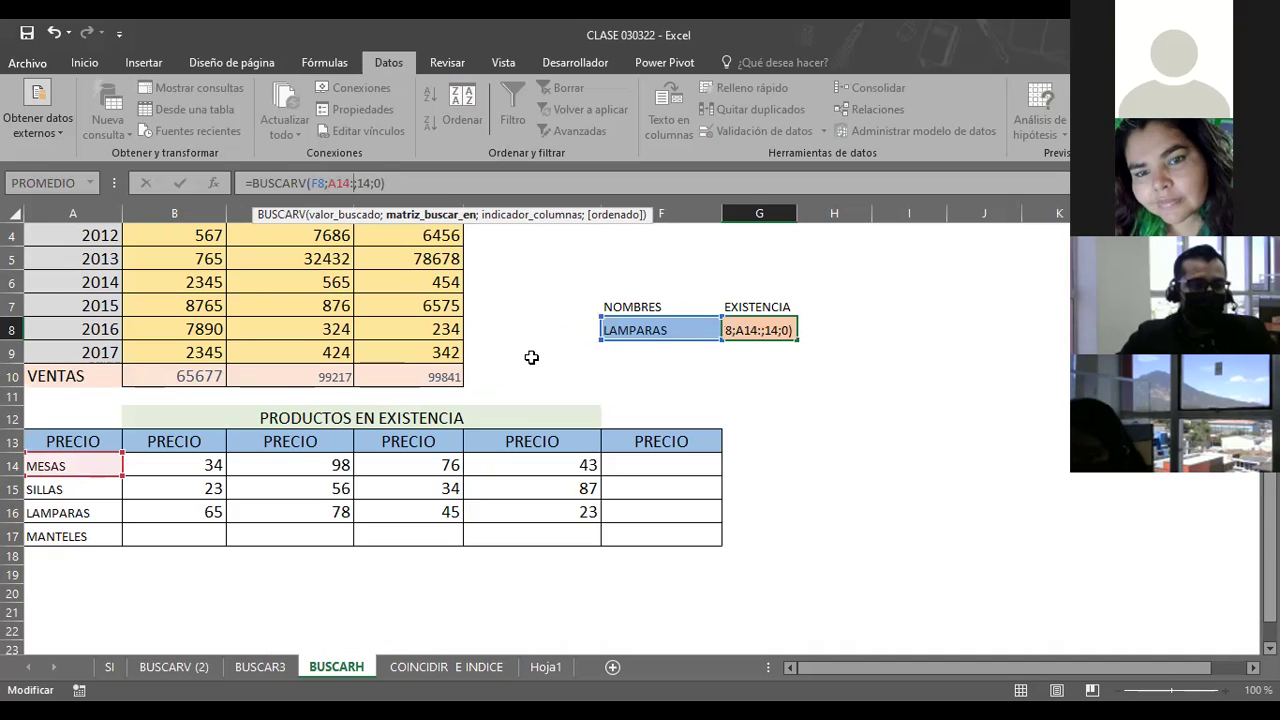
type("A17")
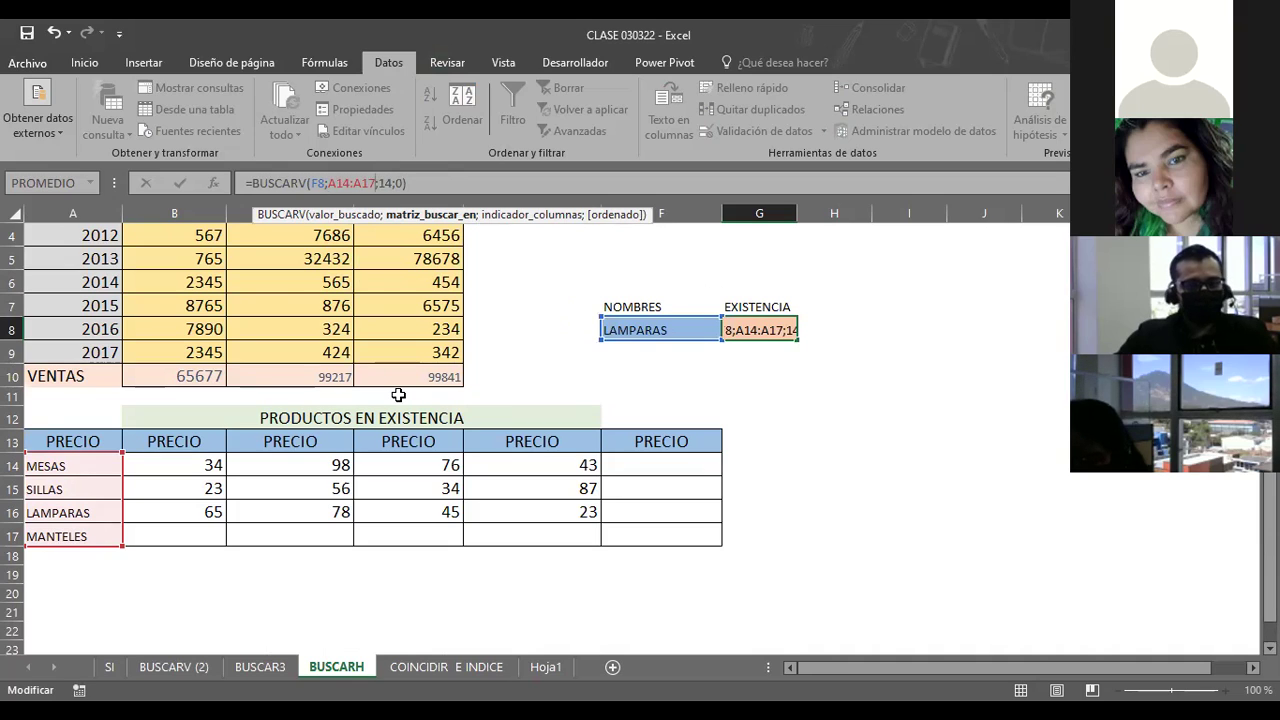
key("Return")
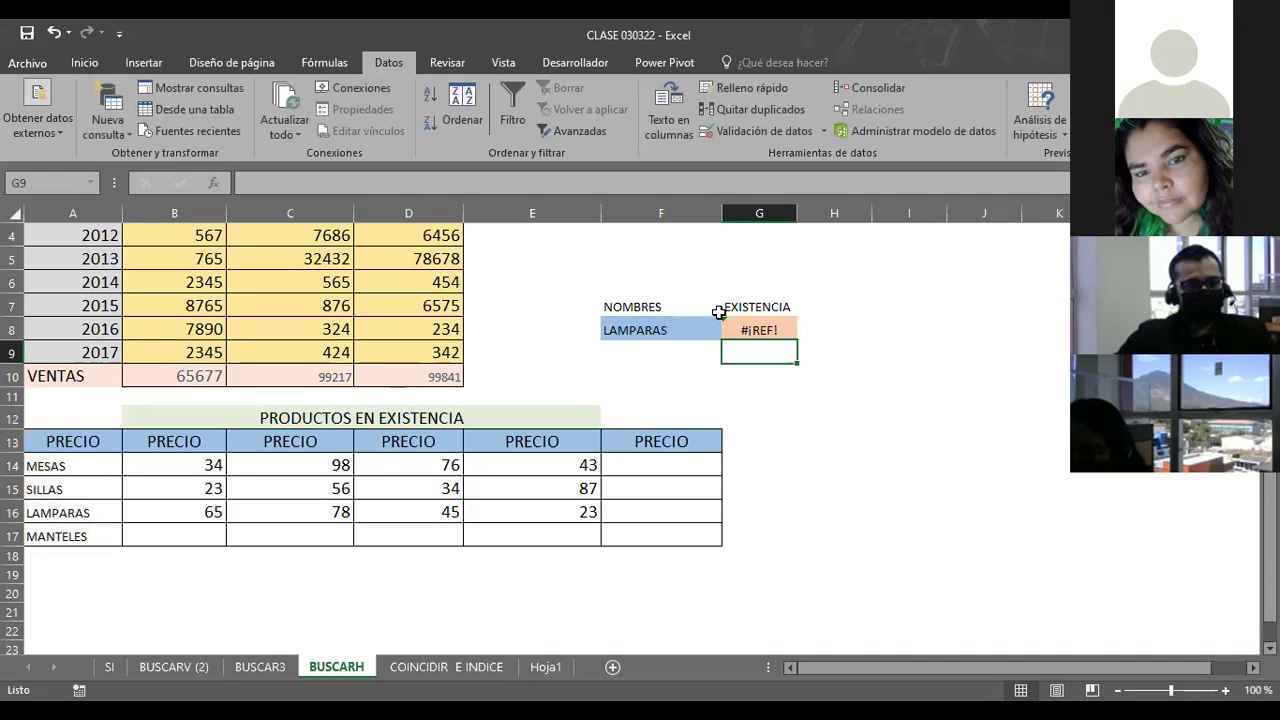
Widen G8's lookup range from A14:A17 to A14:E17
left_click(761, 330)
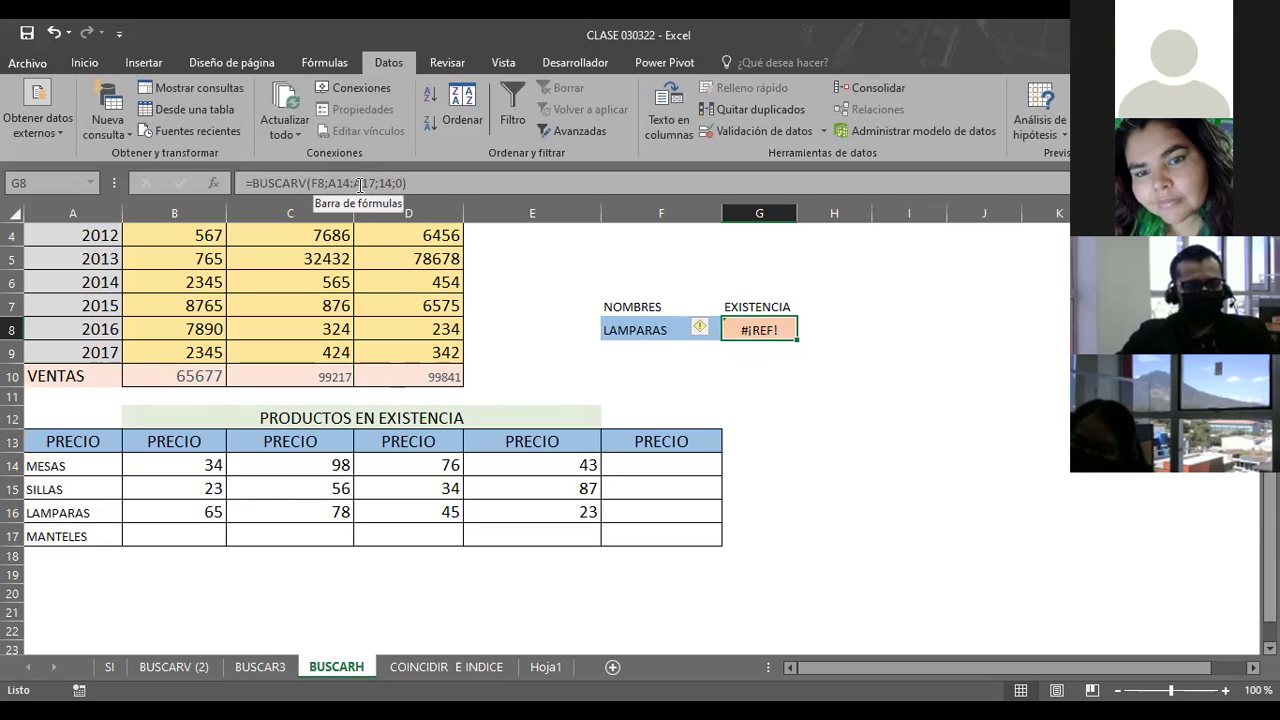
left_click(362, 184)
key("BackSpace")
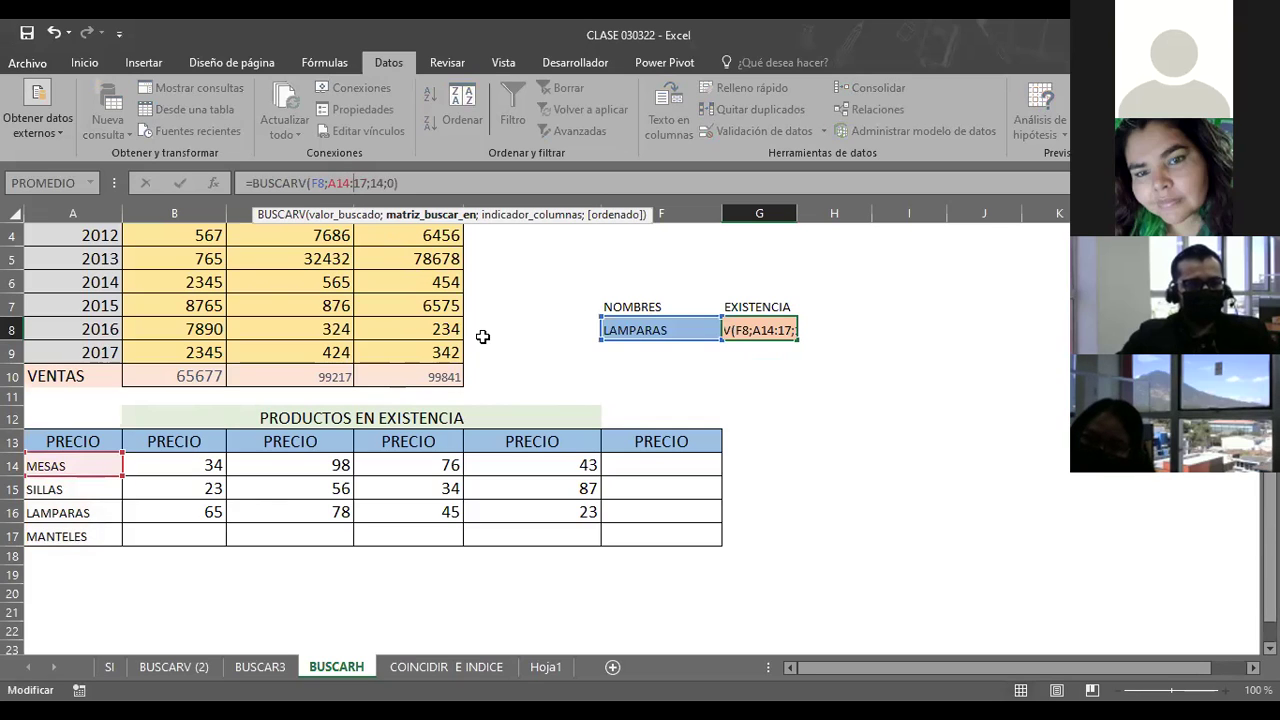
type("E")
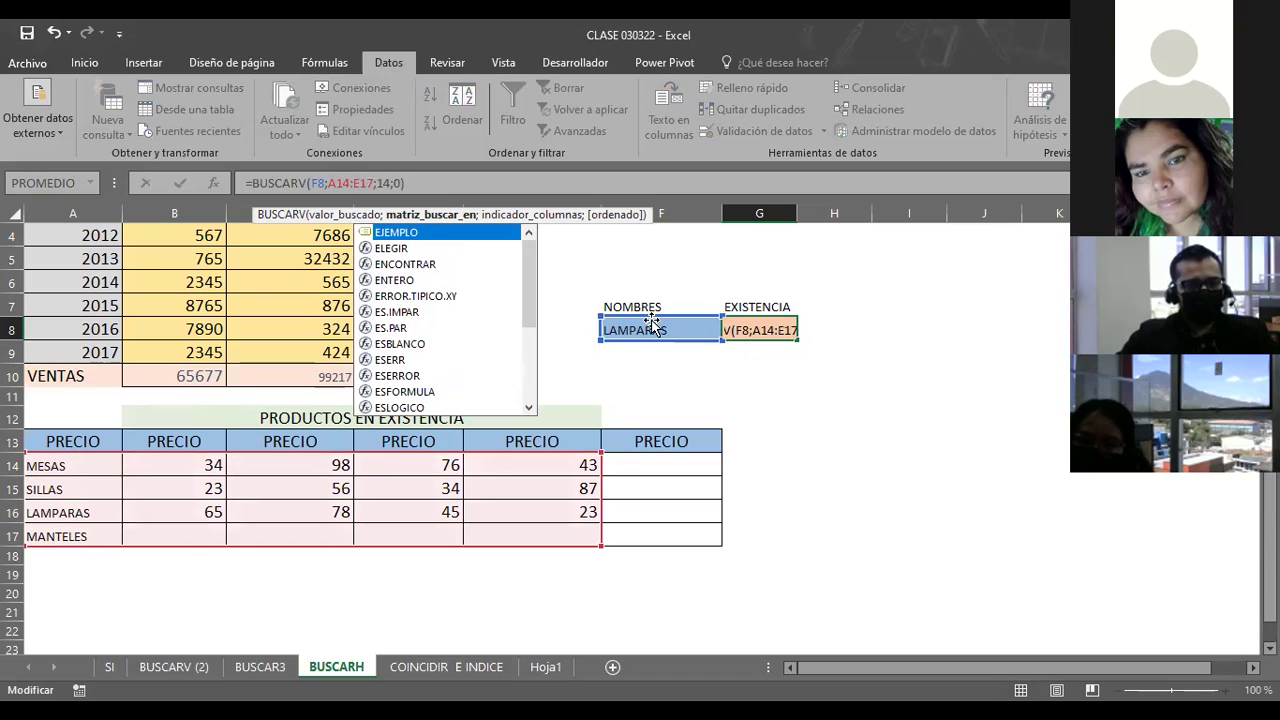
key("Return")
key("Up")
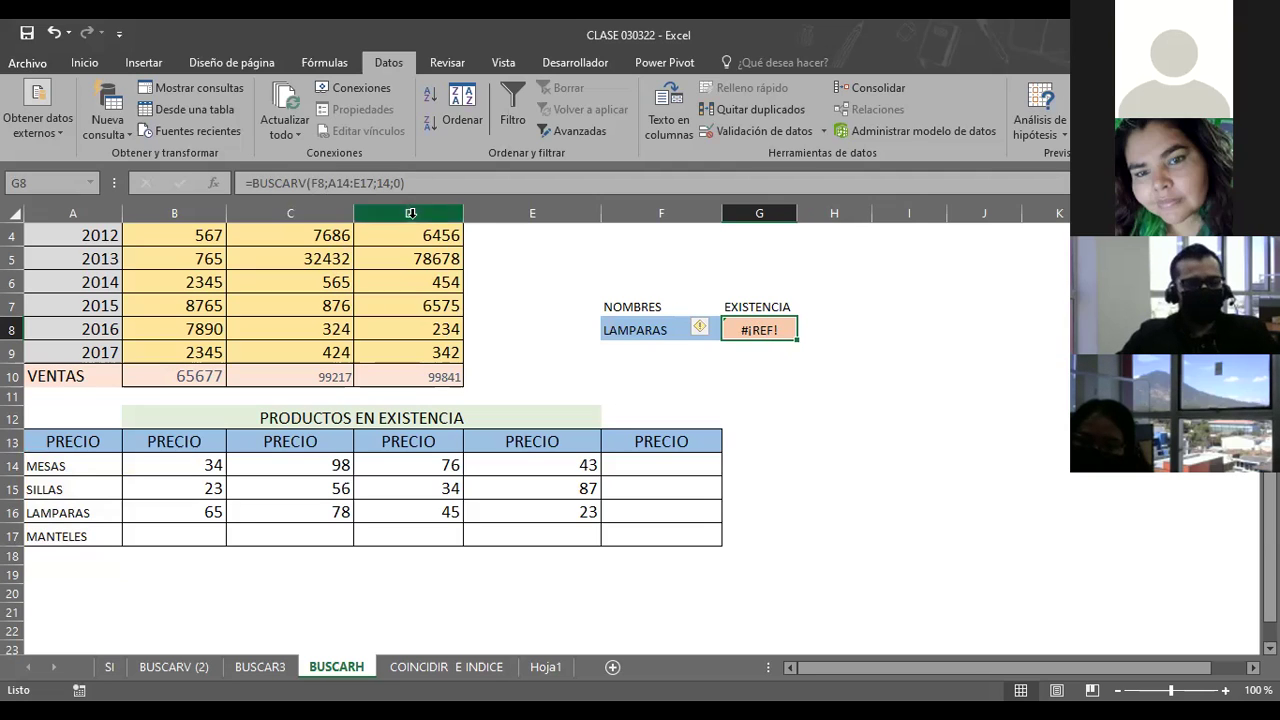
Change the lookup column number from 14 to 3 so G8 returns 78
left_click(392, 183)
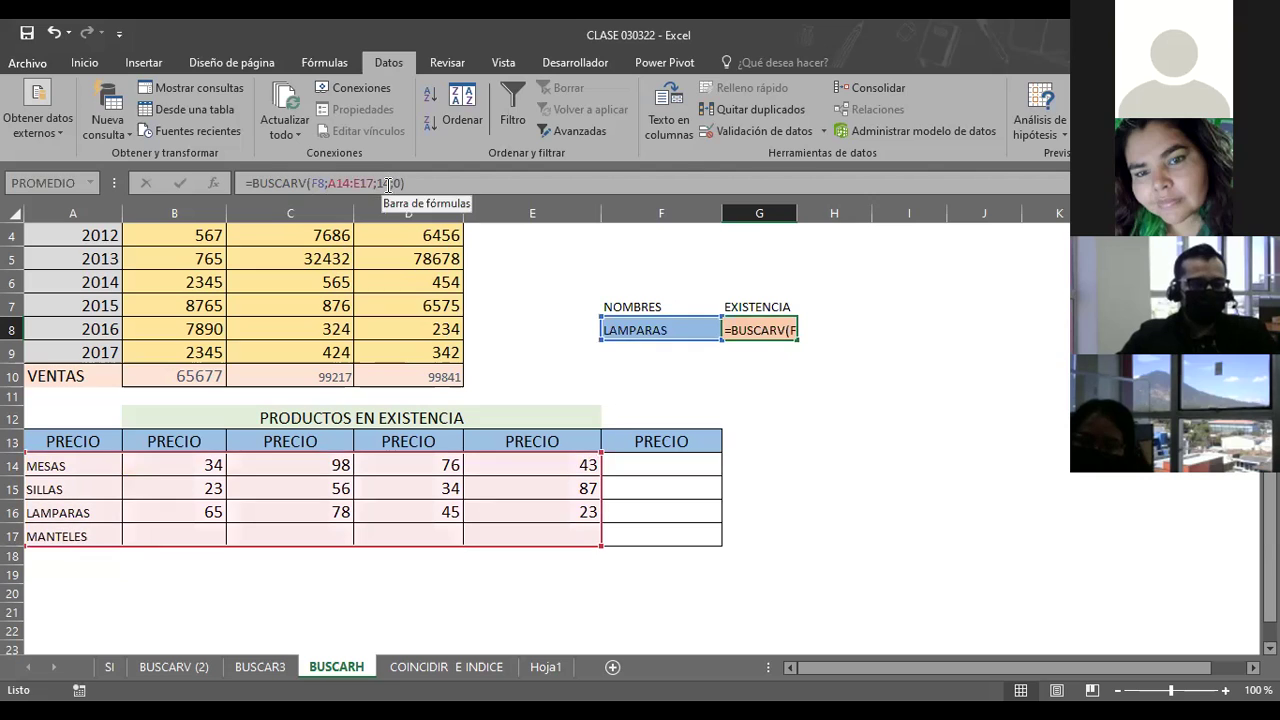
key("BackSpace")
key("BackSpace")
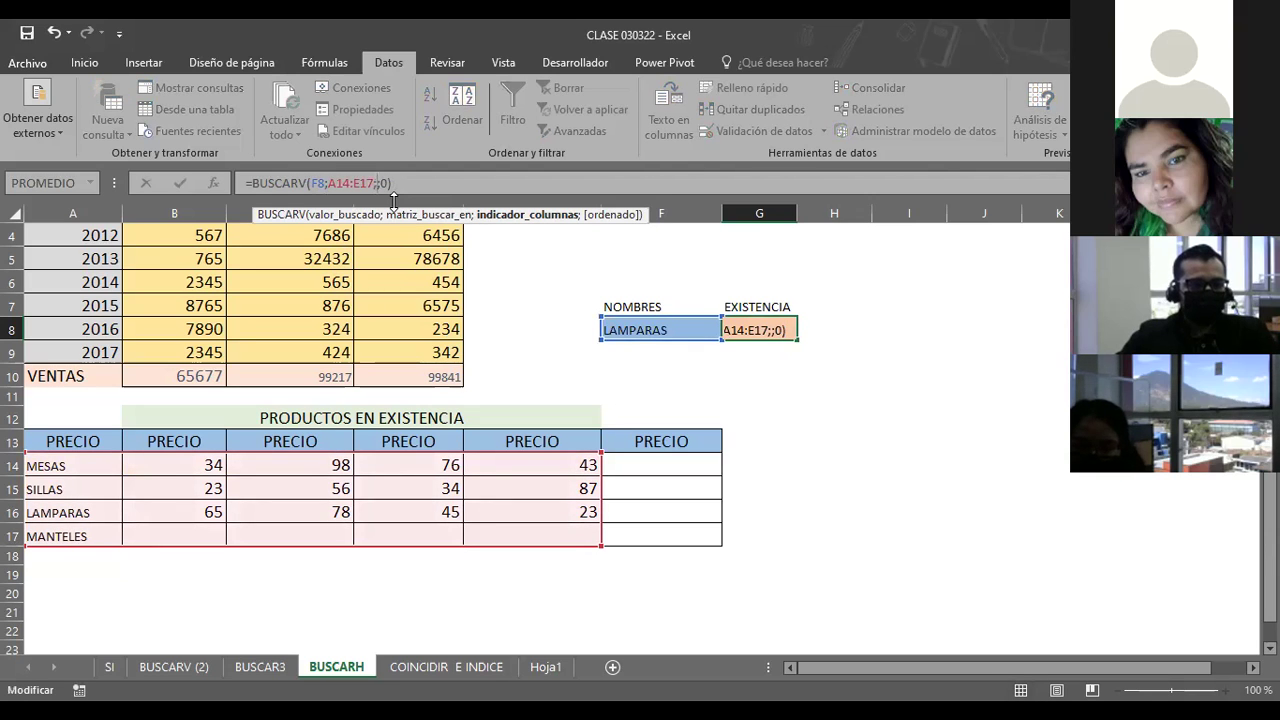
type("3")
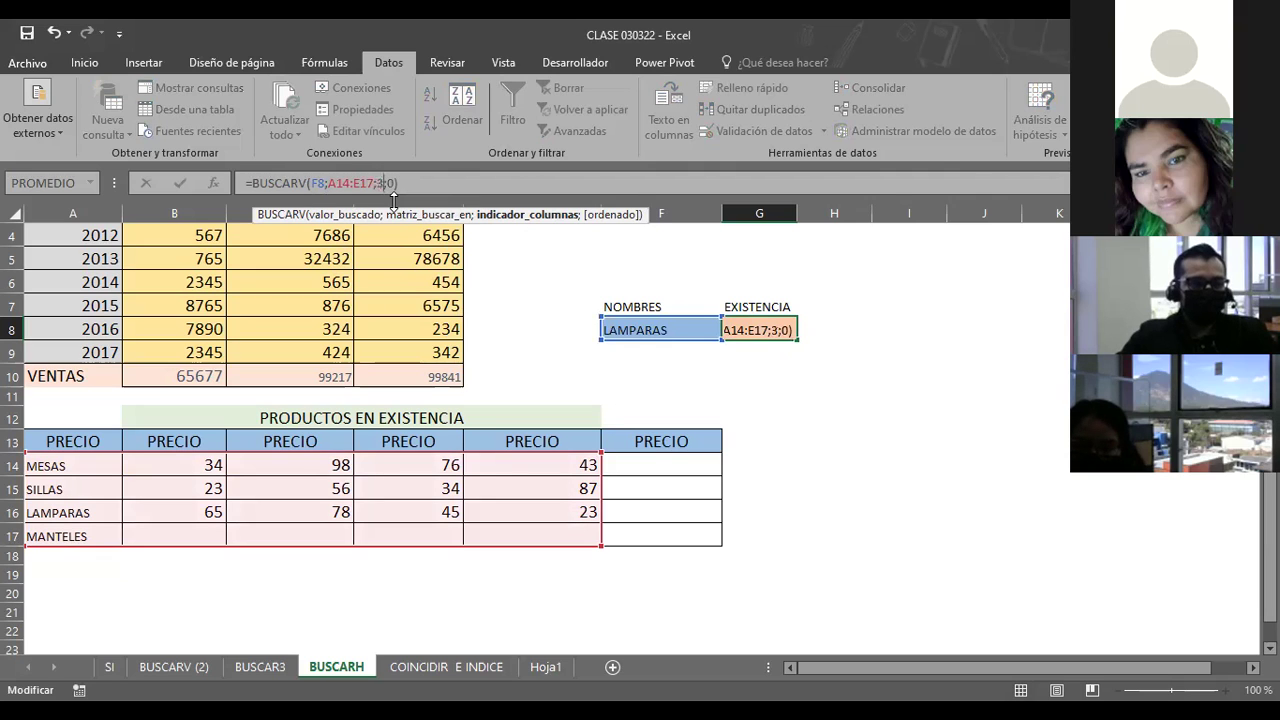
key("Return")
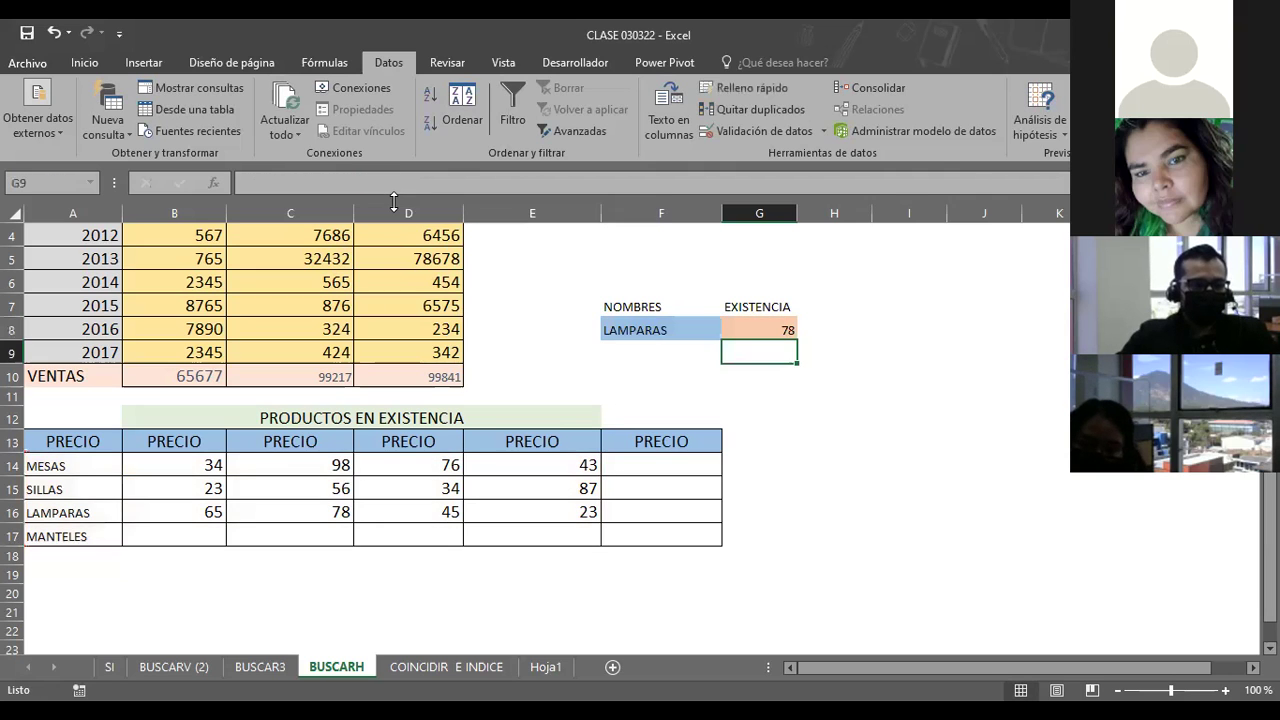
Open F8's dropdown list and close it again, keeping LAMPARAS
left_click(643, 331)
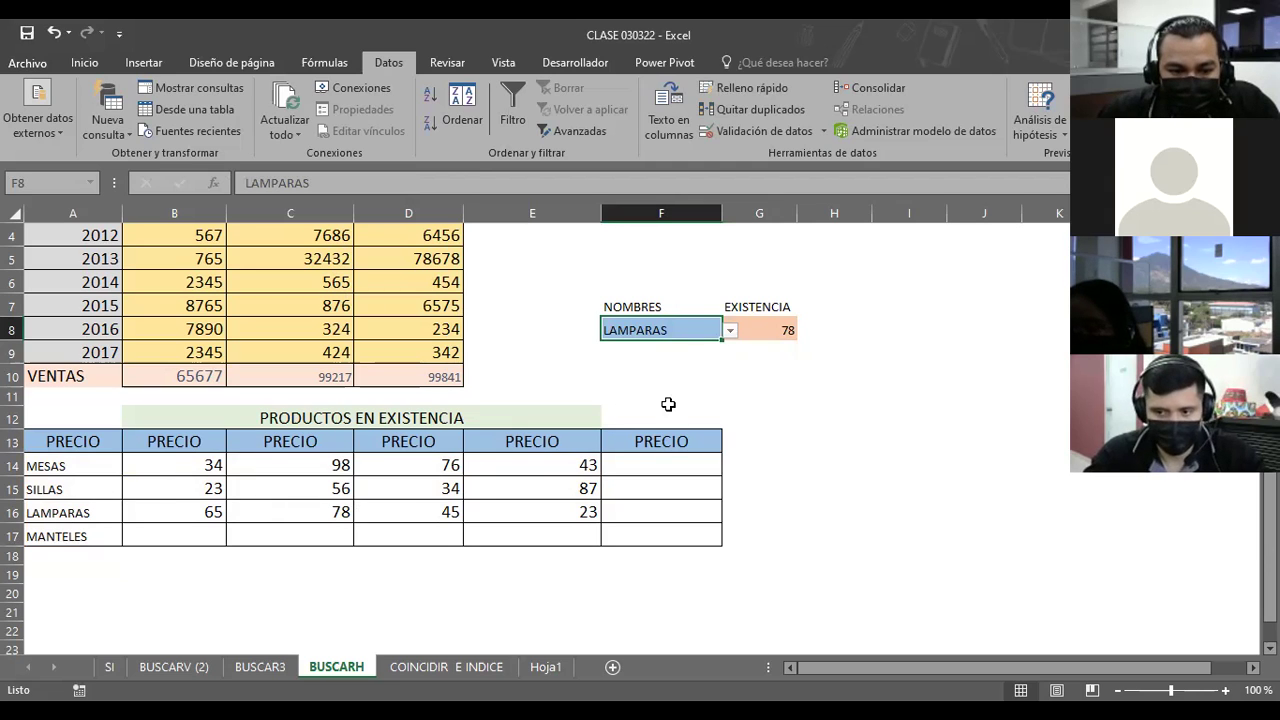
left_click(730, 330)
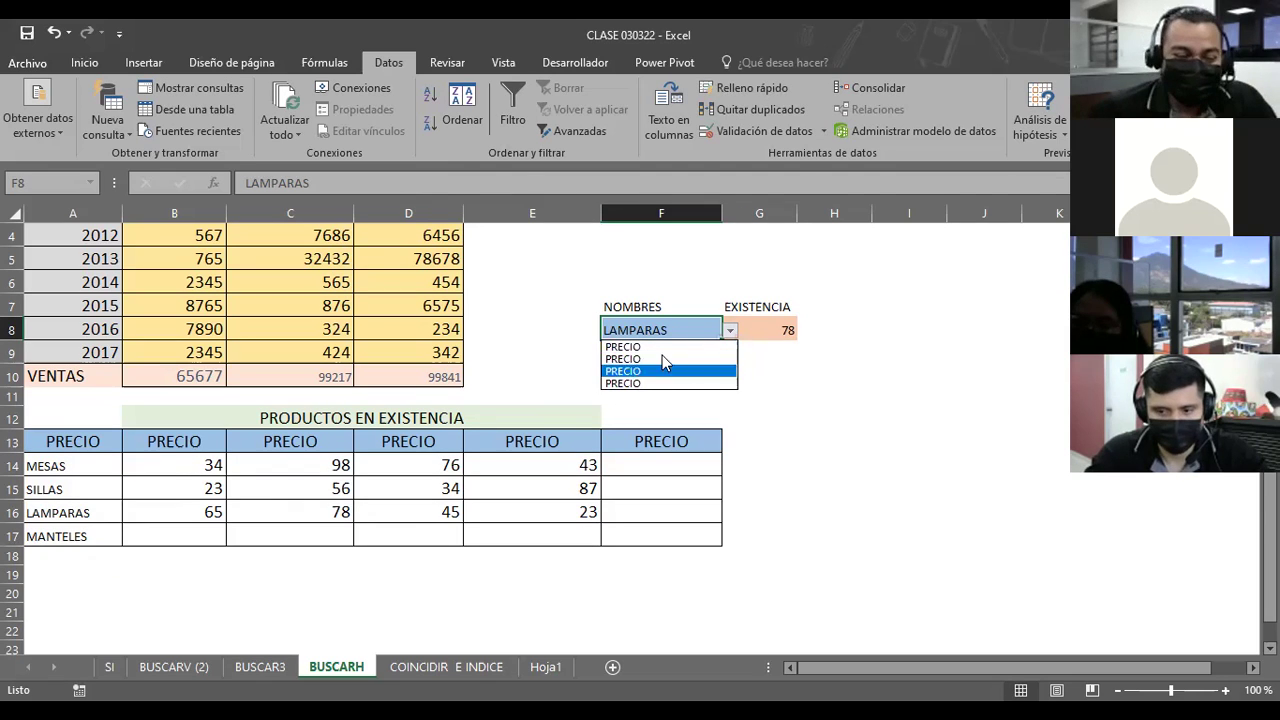
left_click(678, 326)
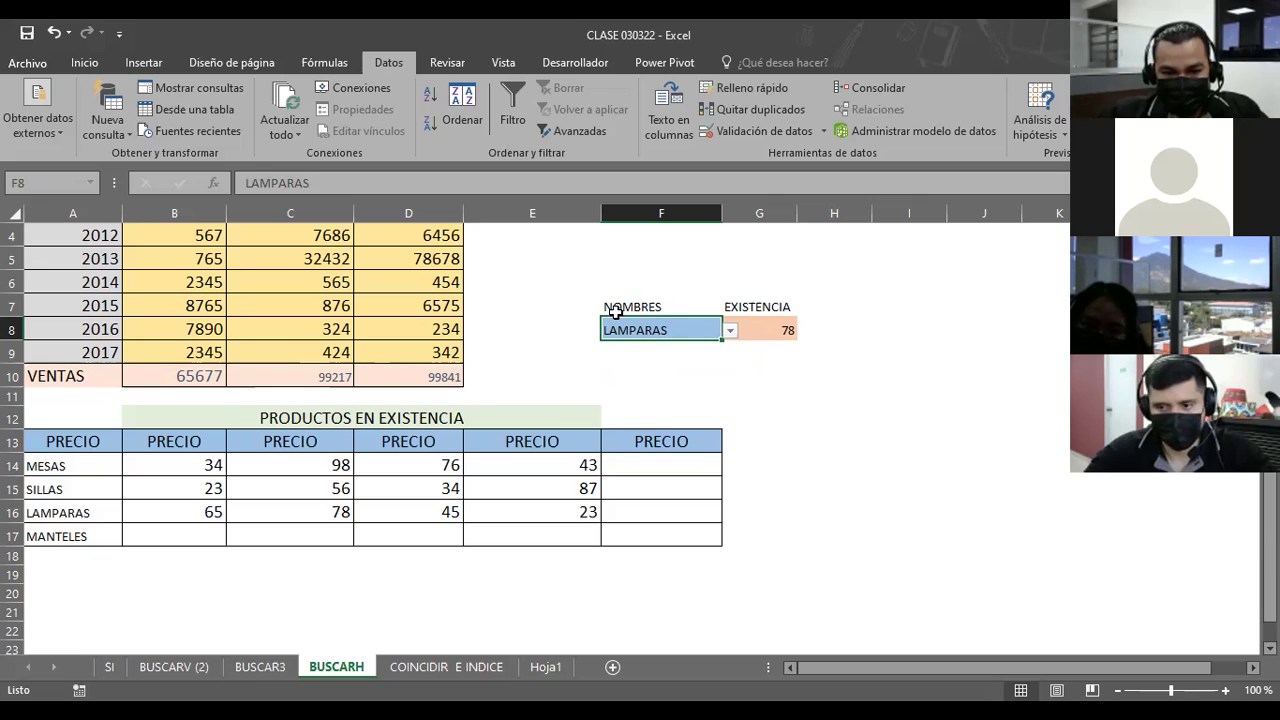
left_click(572, 316)
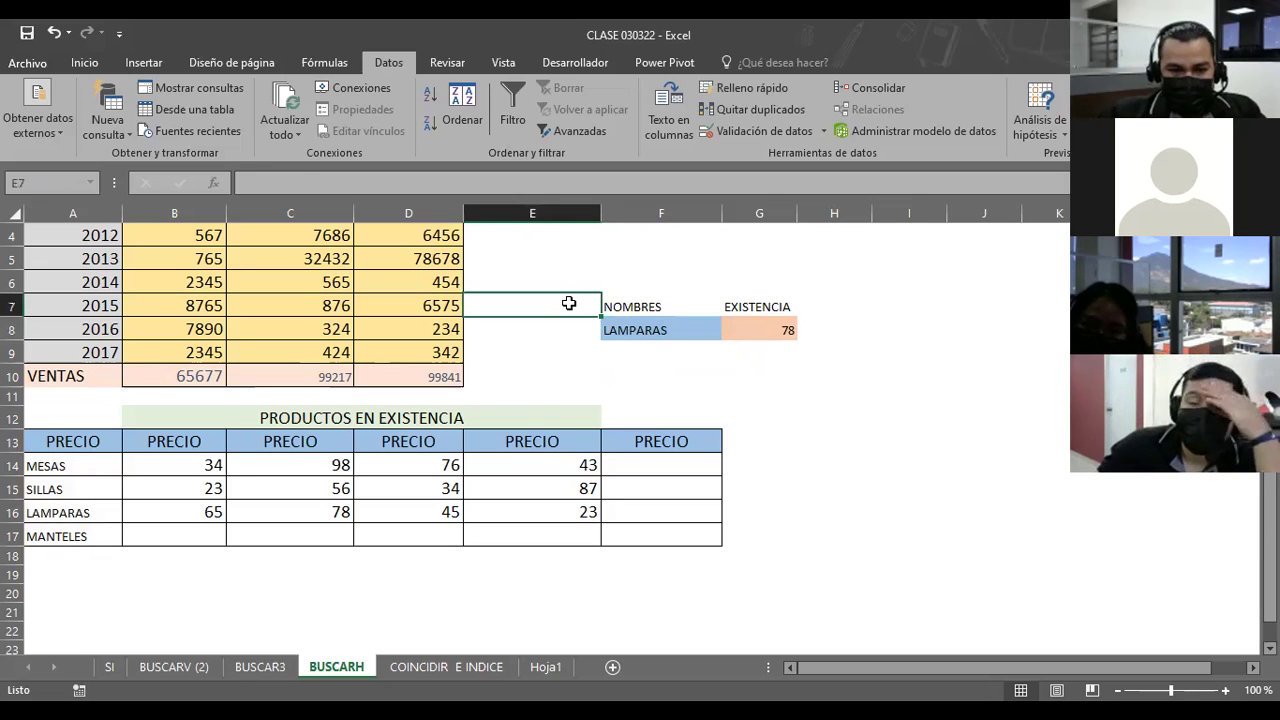
Label cell E7 'PRODUCTO'
left_click(561, 329)
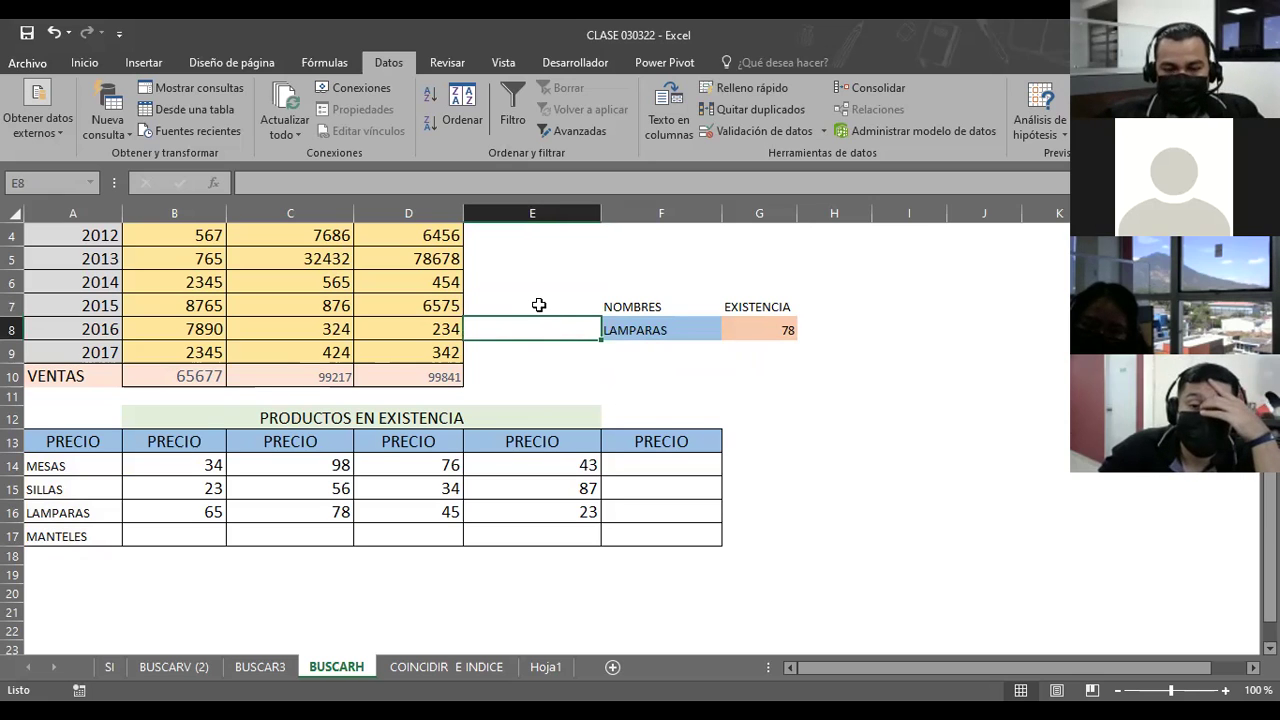
left_click(539, 305)
type("PRODCUTO")
key("BackSpace")
key("BackSpace")
key("BackSpace")
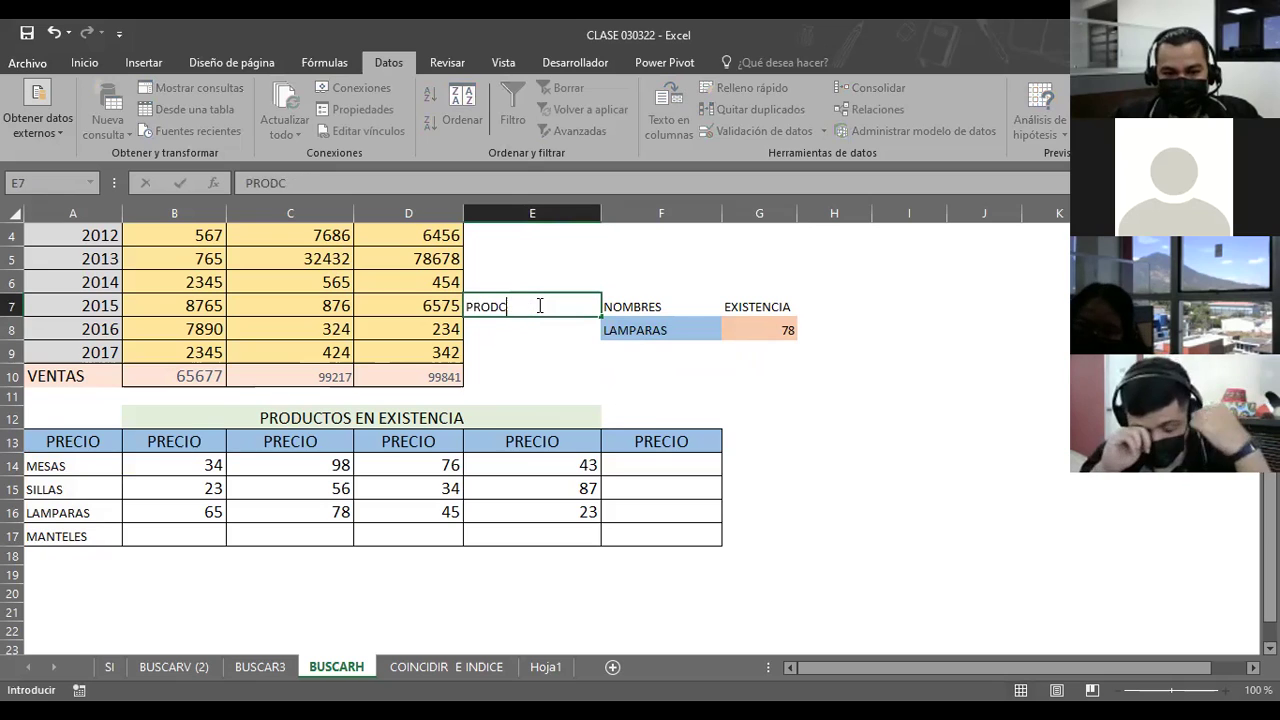
type("UCTO")
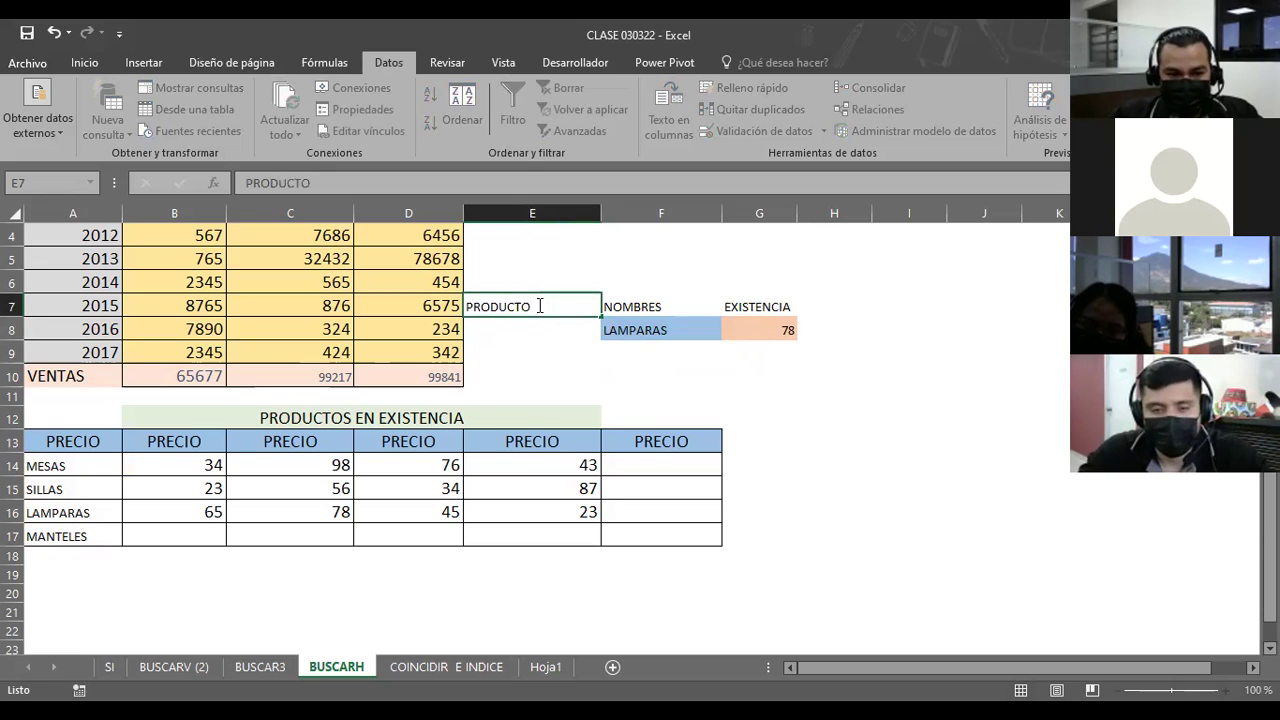
key("Return")
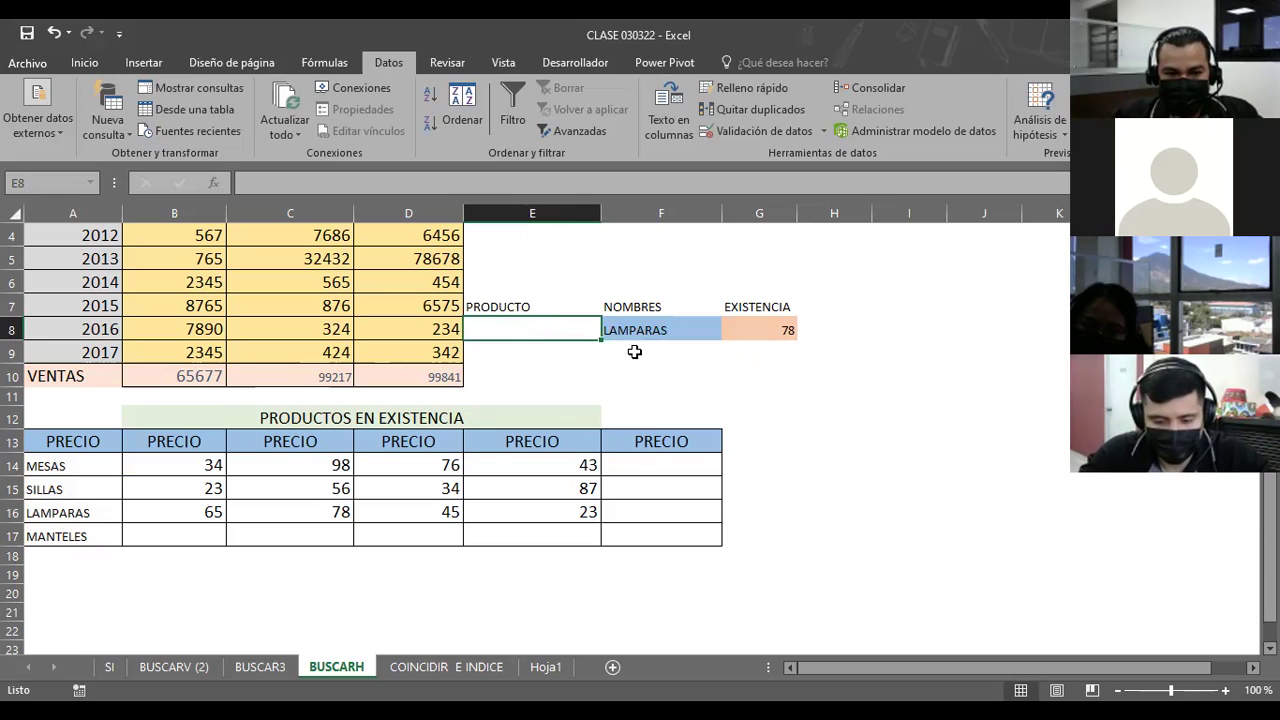
Add a data validation List to E8 with source =$A$14:$A$17
left_click(823, 130)
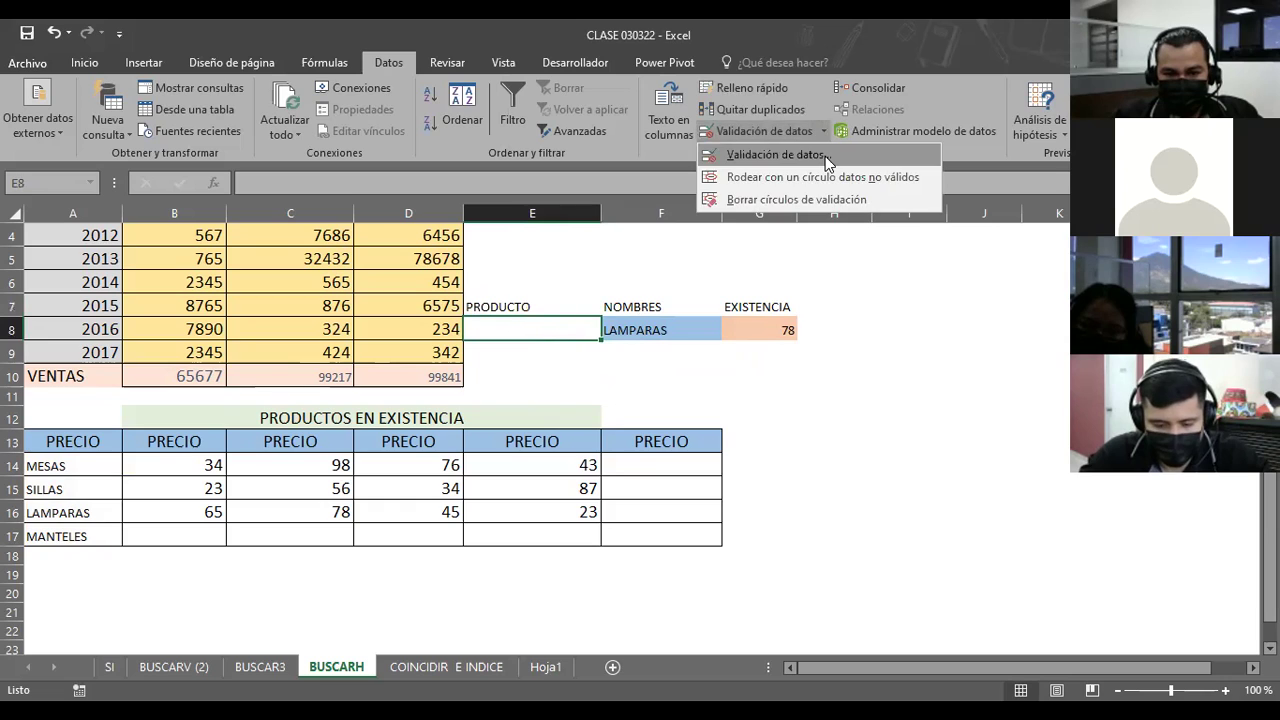
left_click(825, 156)
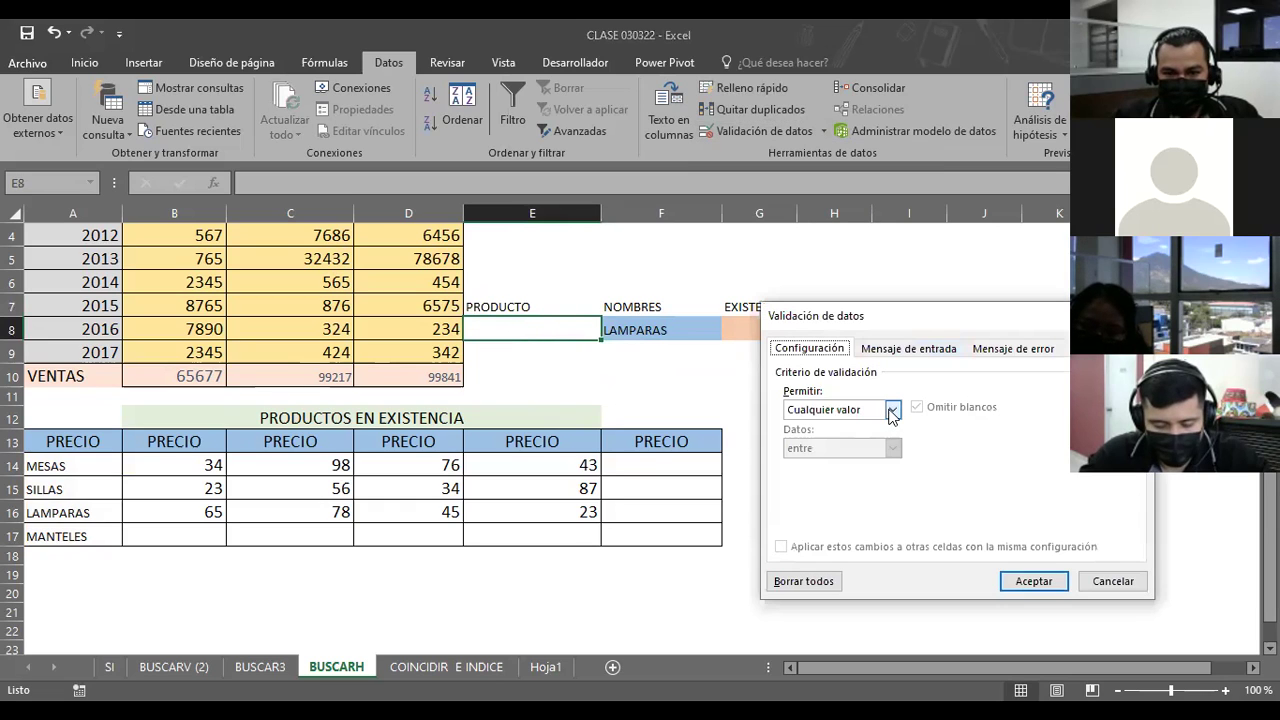
left_click(892, 411)
left_click(840, 459)
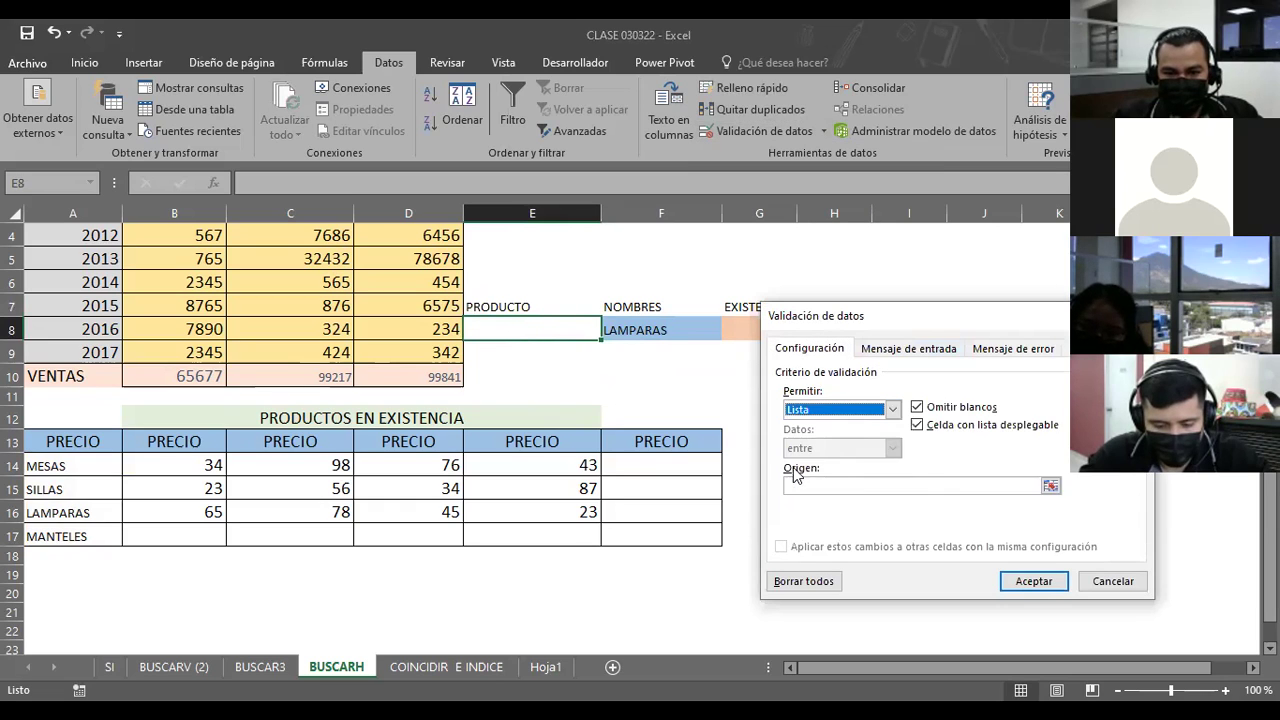
left_click(963, 487)
left_click_drag(66, 466, 70, 542)
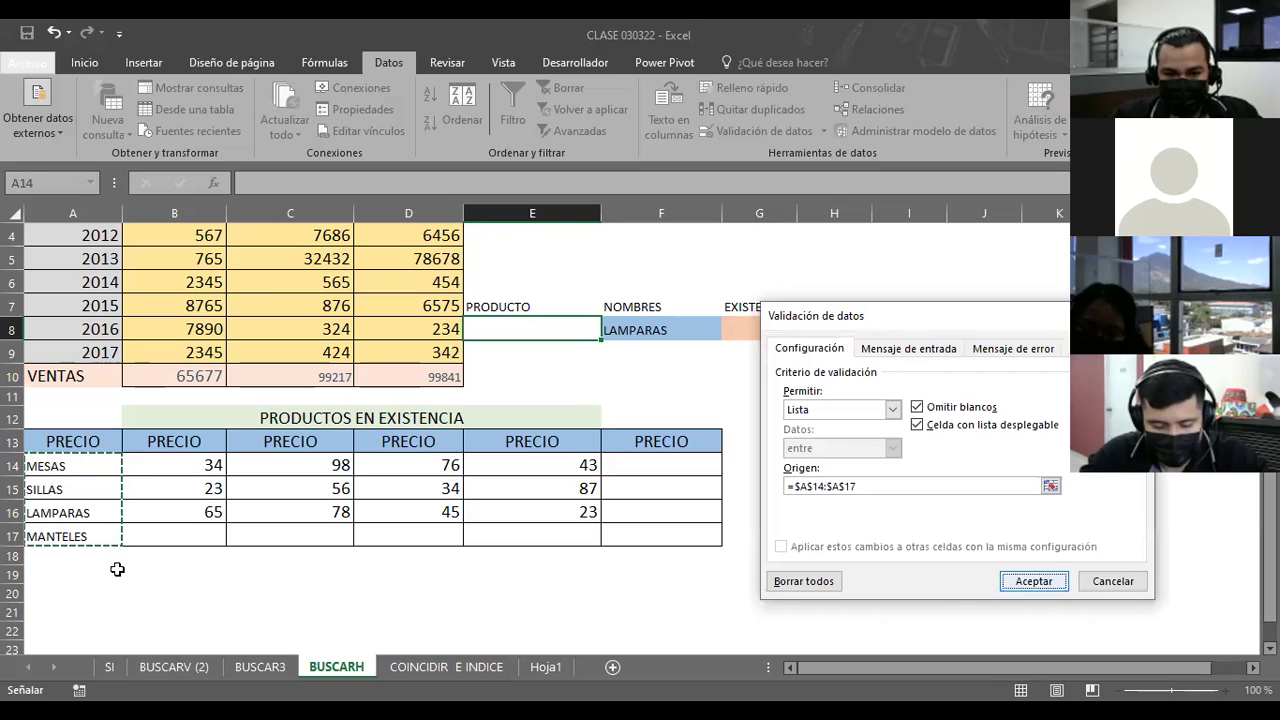
key("Return")
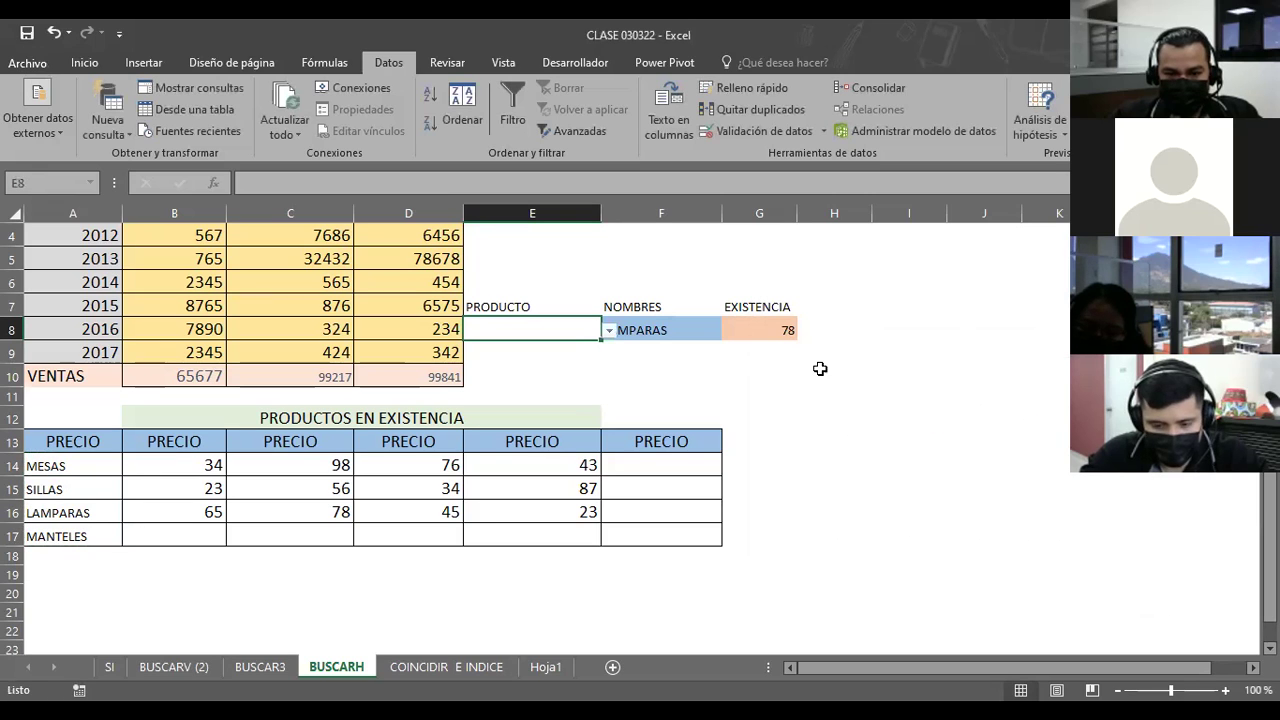
Point G8's lookup value at E8: =BUSCARV(E8;A14:E17;3;0)
left_click(747, 326)
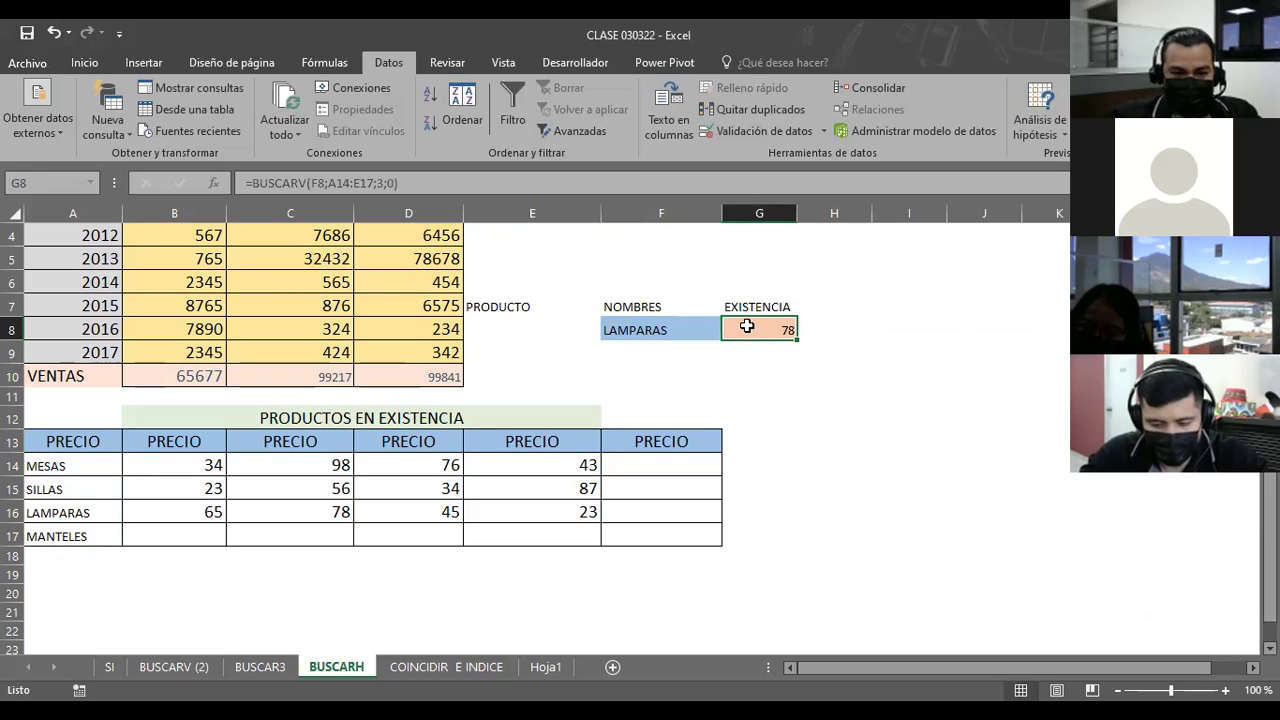
left_click(320, 182)
key("BackSpace")
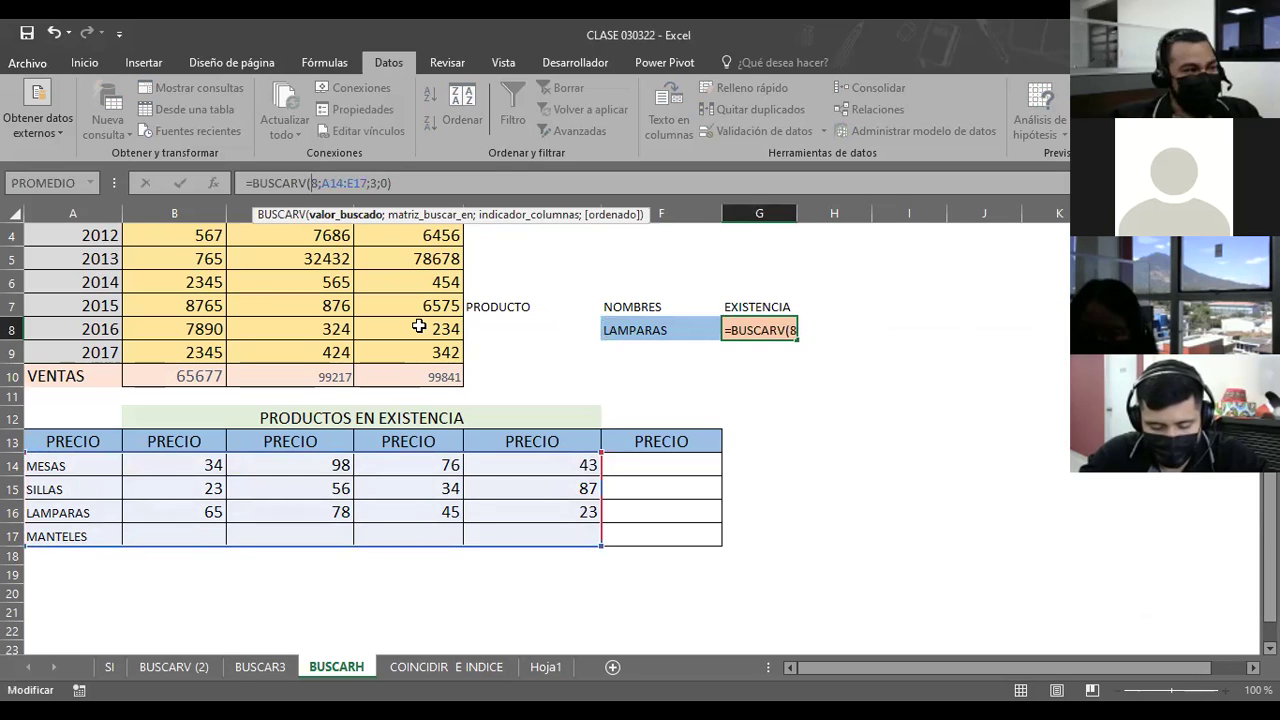
key("Return")
Test E8's dropdown by choosing SILLAS, then MANTELES
left_click(500, 330)
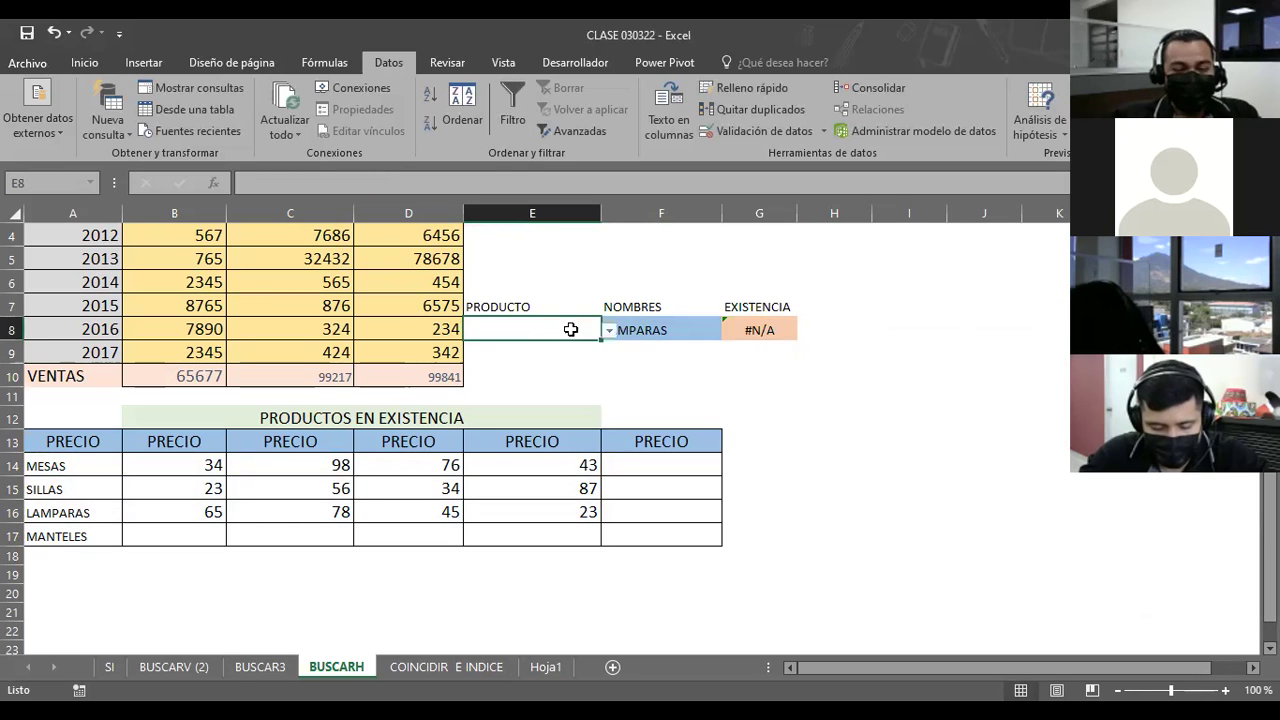
left_click(608, 331)
left_click(515, 358)
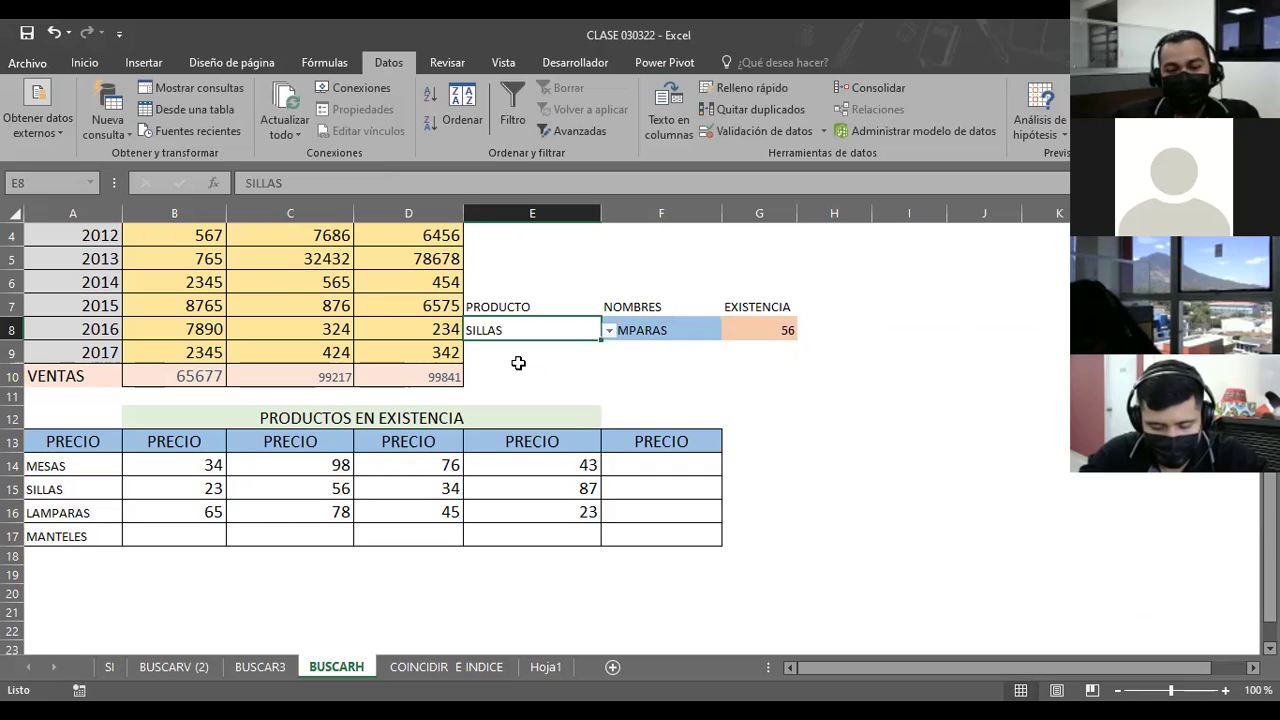
left_click(609, 331)
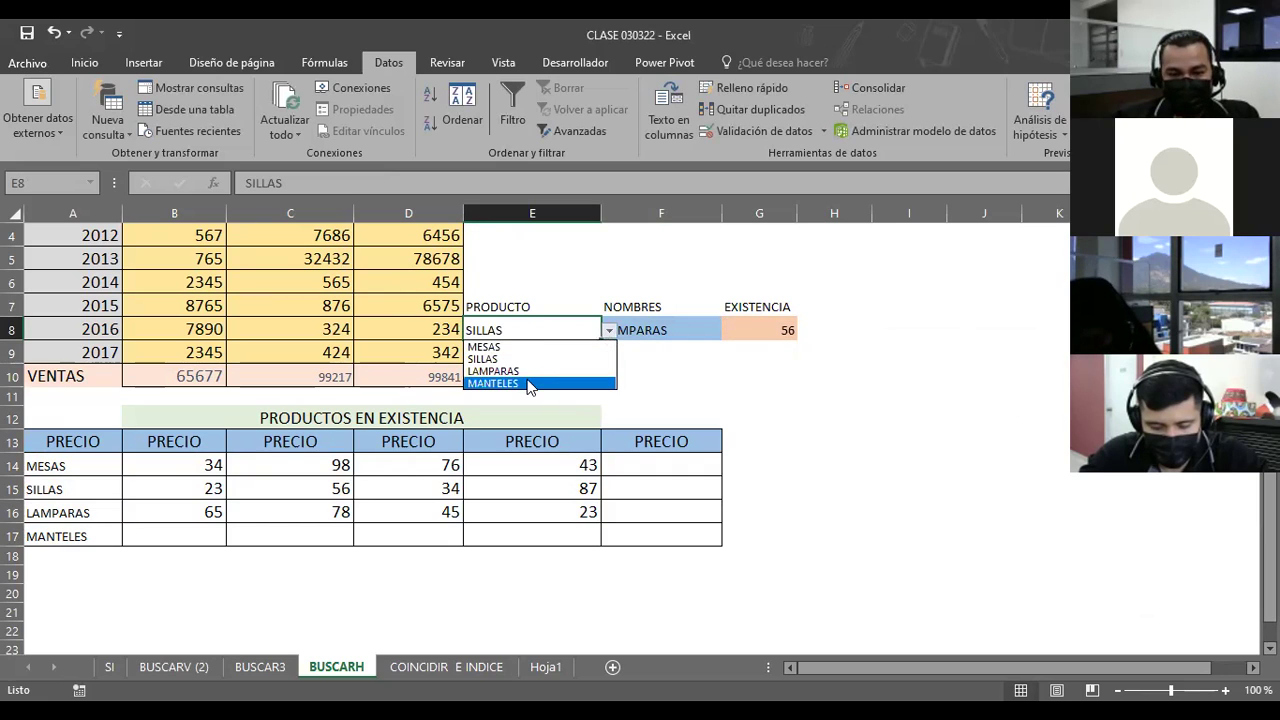
left_click(528, 378)
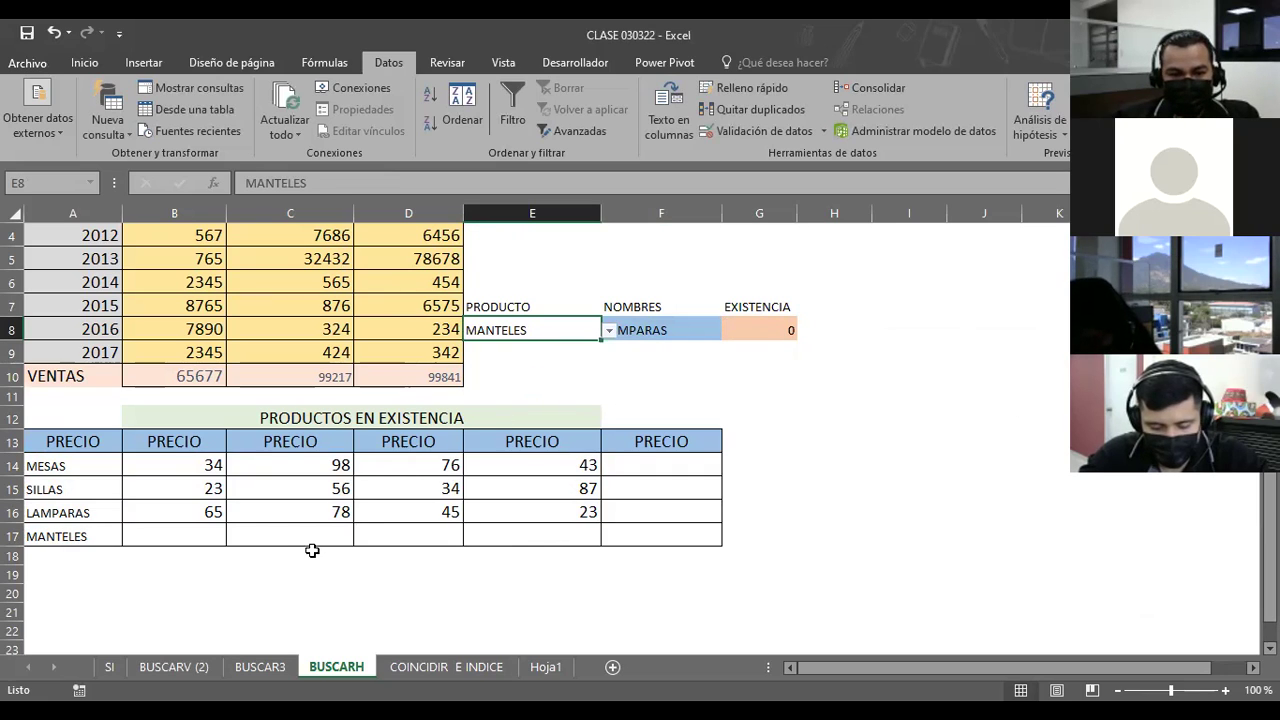
Fill the MANTELES row B17:E17 with 4, 67, 89, 98 and check G8's result
left_click(400, 536)
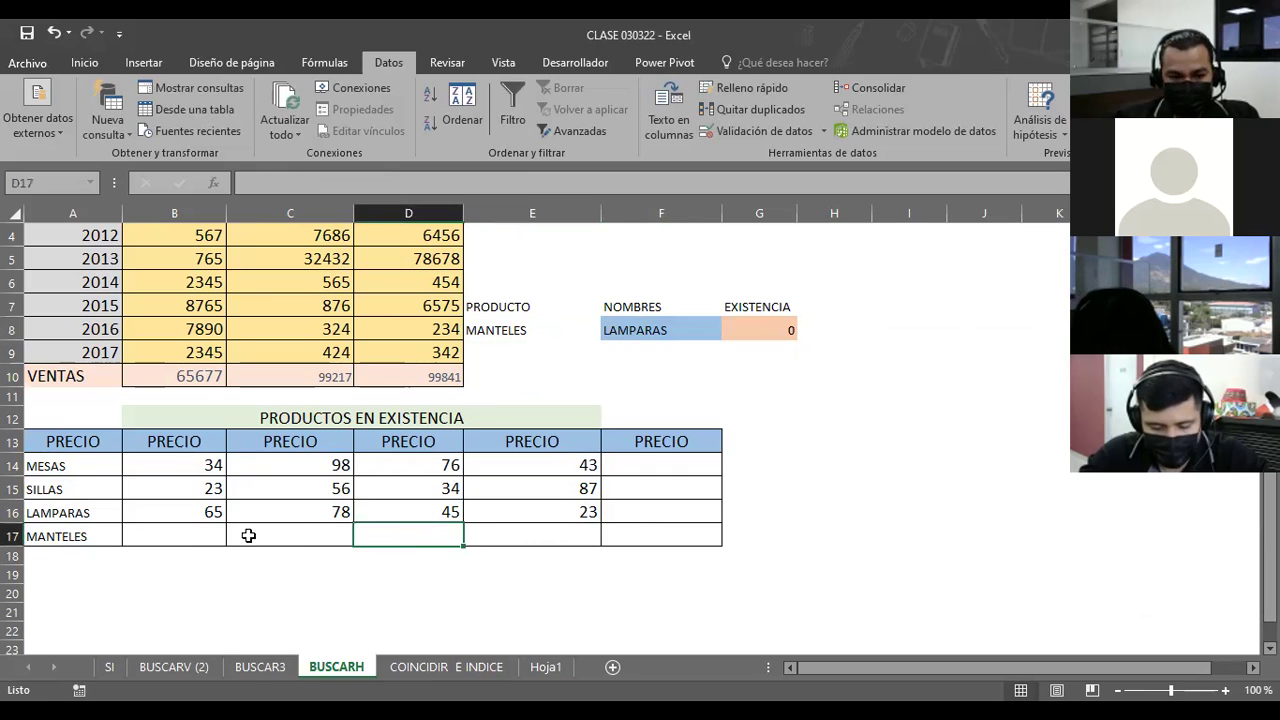
left_click(198, 534)
type("4")
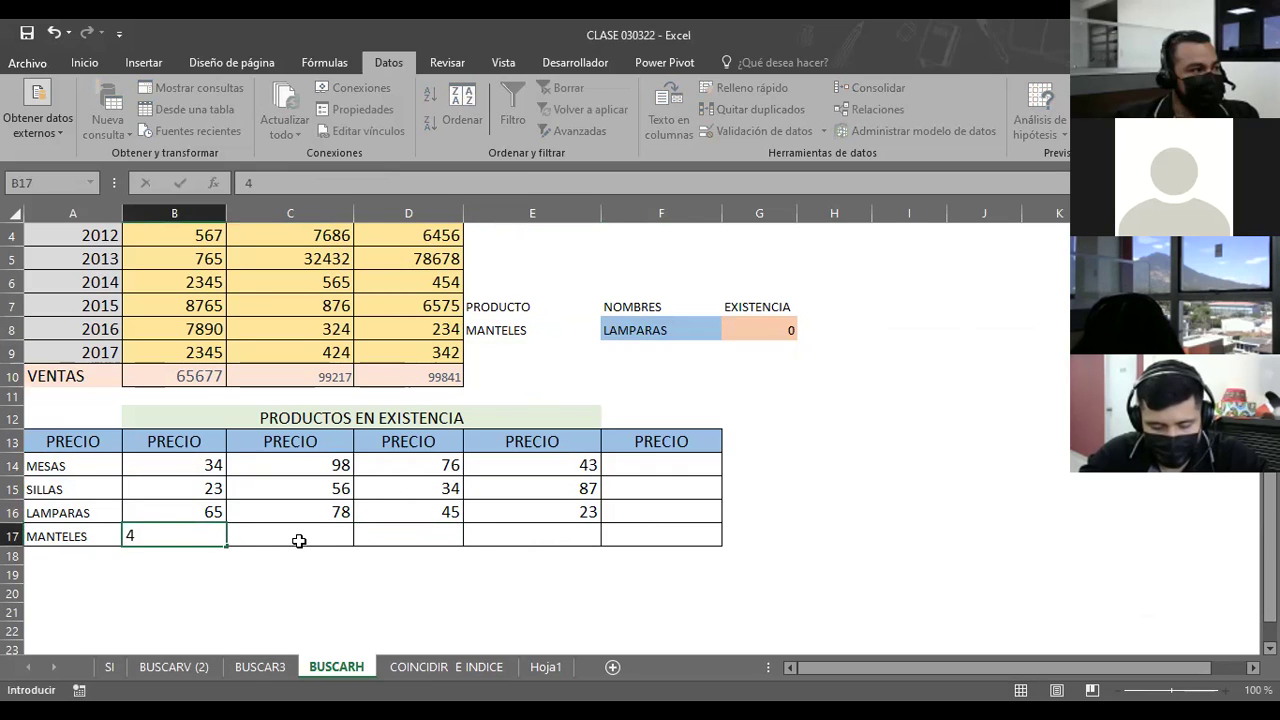
left_click(300, 540)
type("67")
left_click(400, 541)
type("89")
left_click(540, 539)
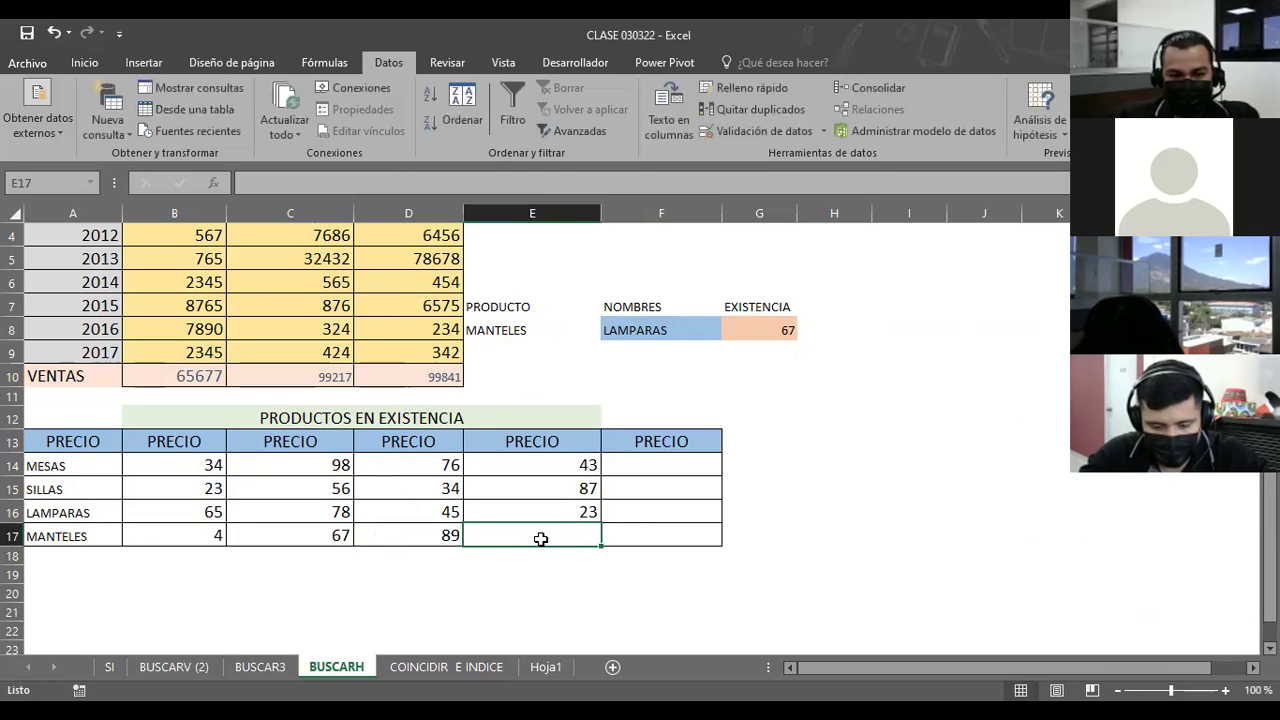
type("98")
left_click(865, 441)
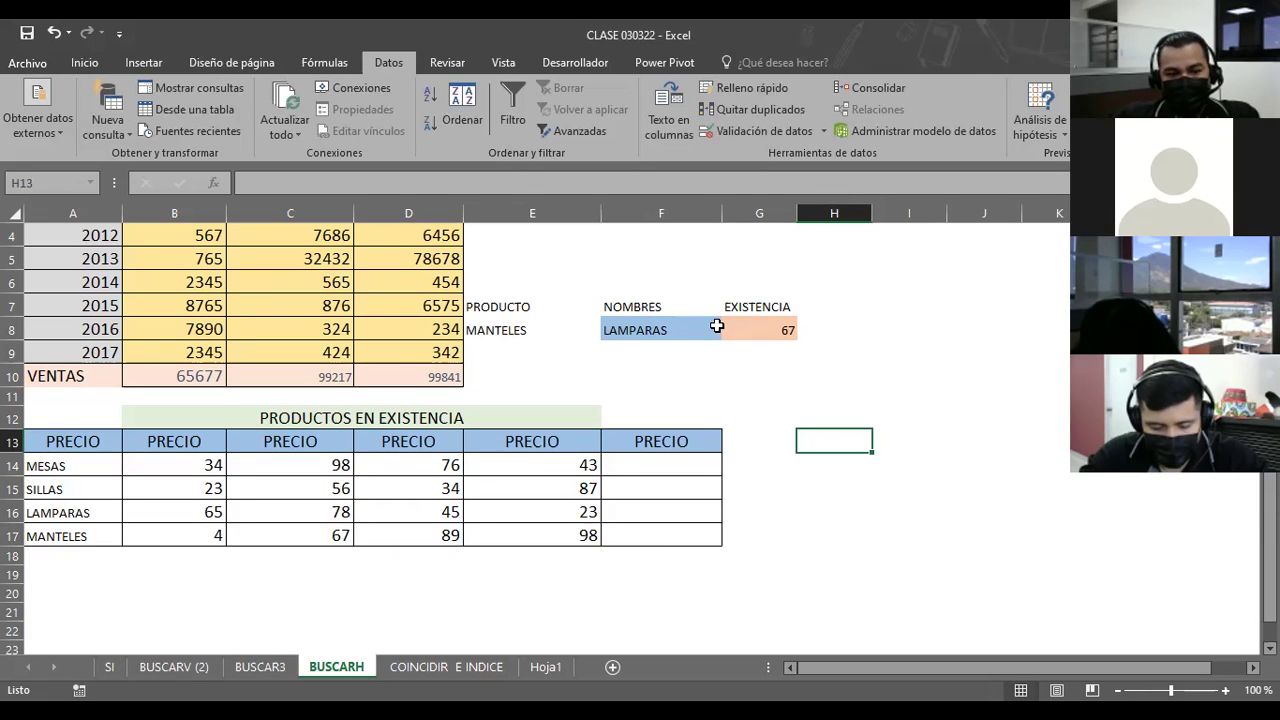
left_click(755, 331)
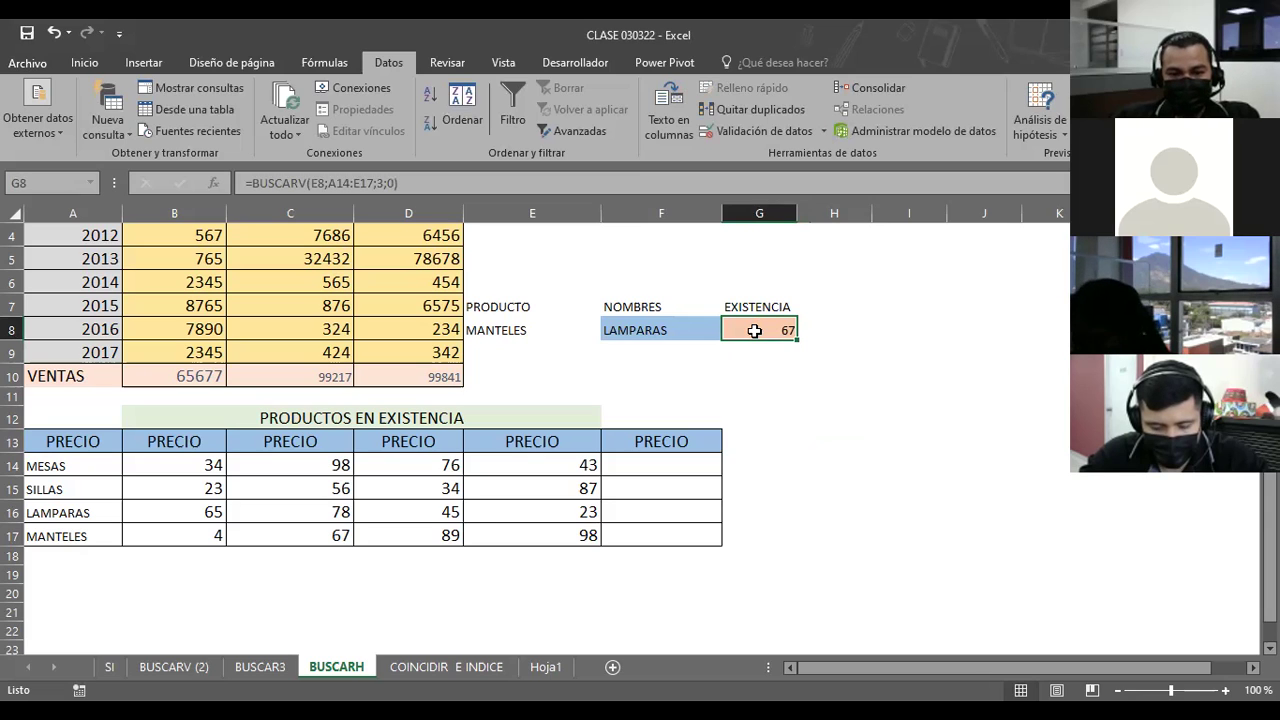
Open the F8 dropdown and dismiss it without changing the value
left_click(634, 330)
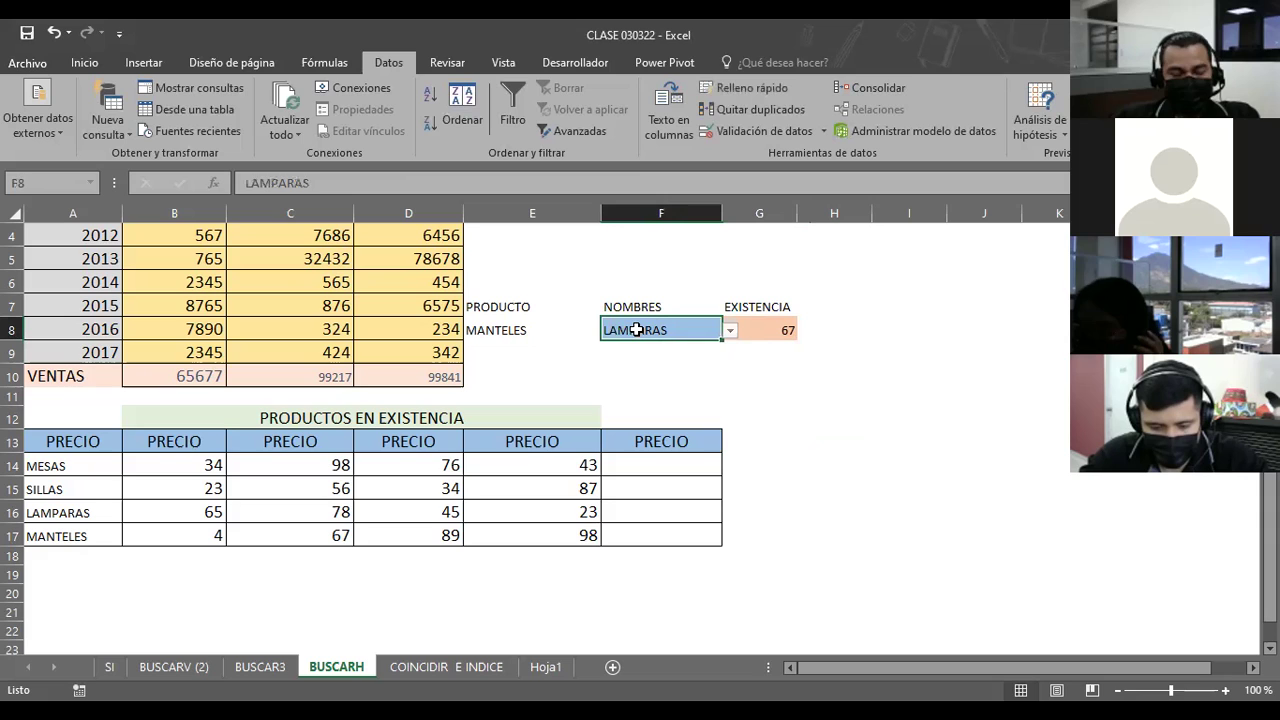
left_click(730, 331)
key("Escape")
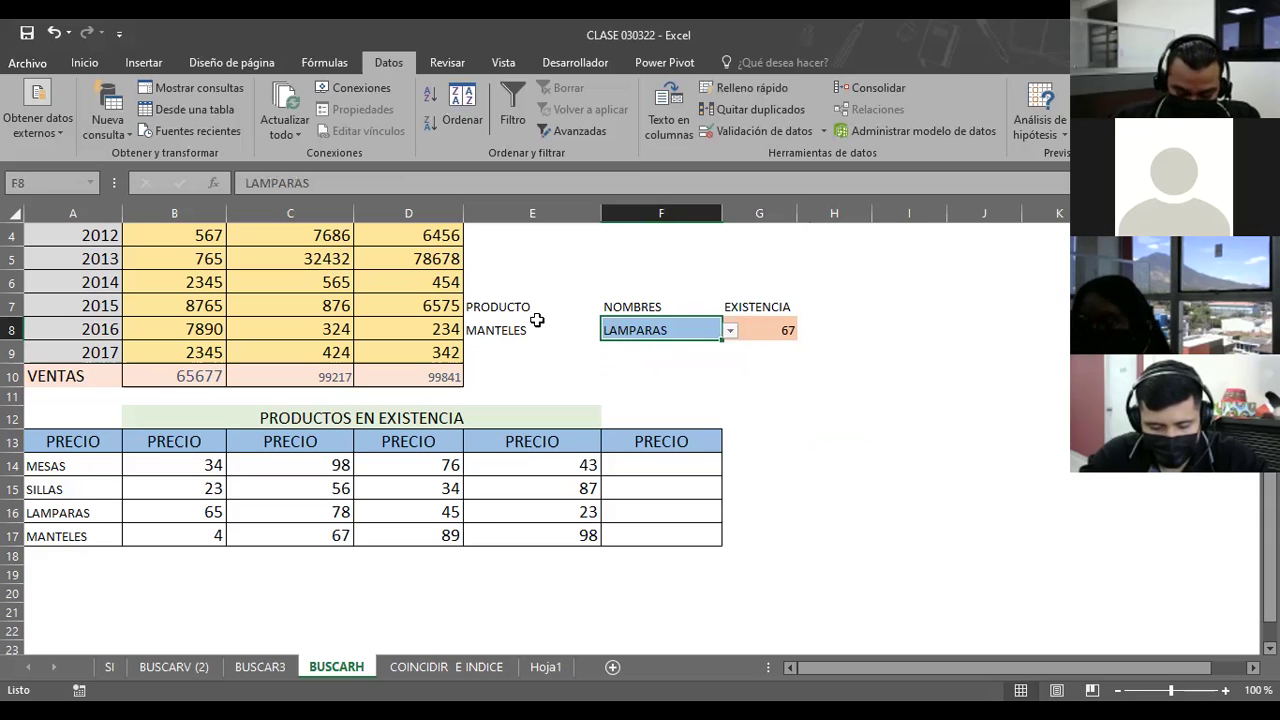
Choose SILLAS in E8 and verify G8's 56 matches the value in C15
left_click(537, 320)
left_click(609, 331)
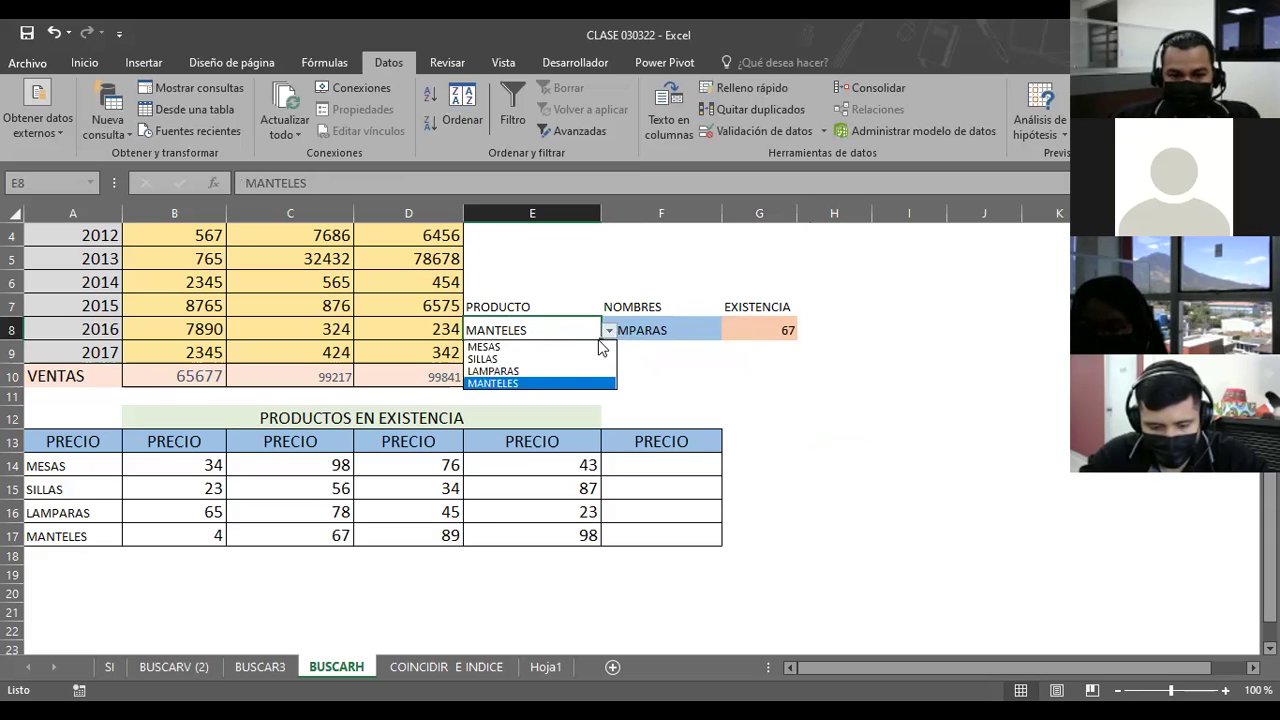
left_click(512, 359)
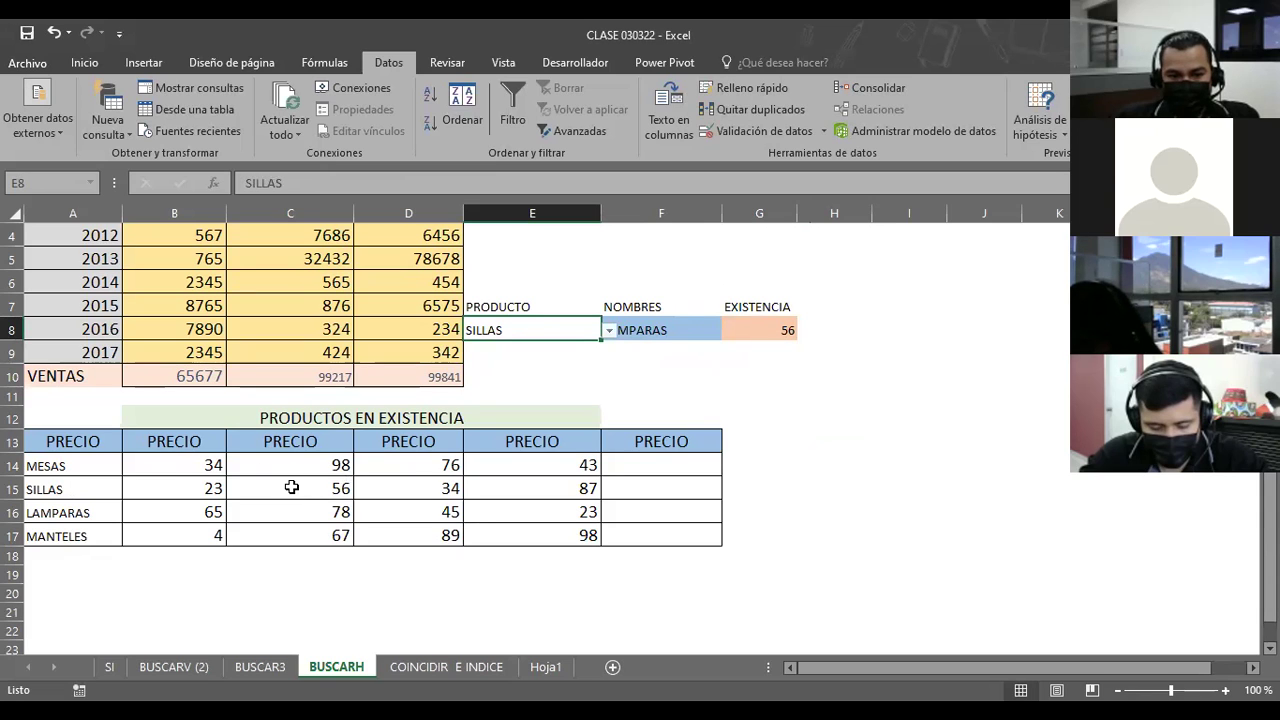
left_click(291, 487)
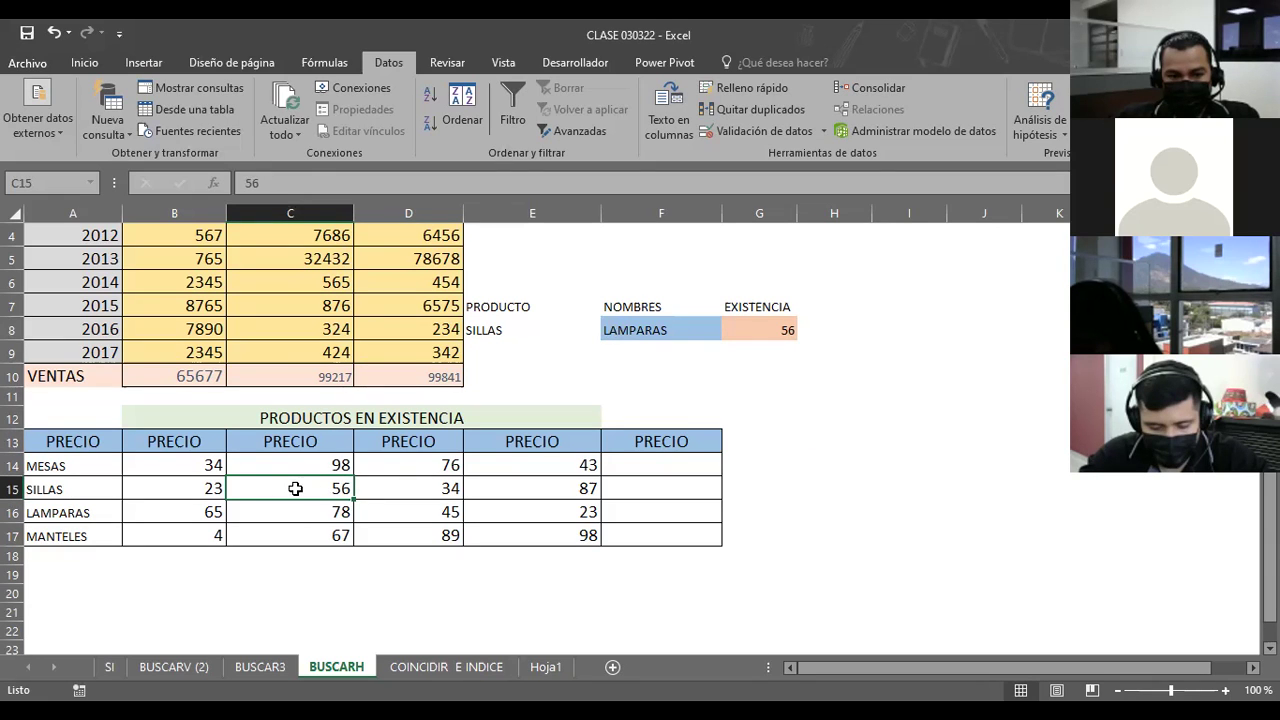
left_click(508, 330)
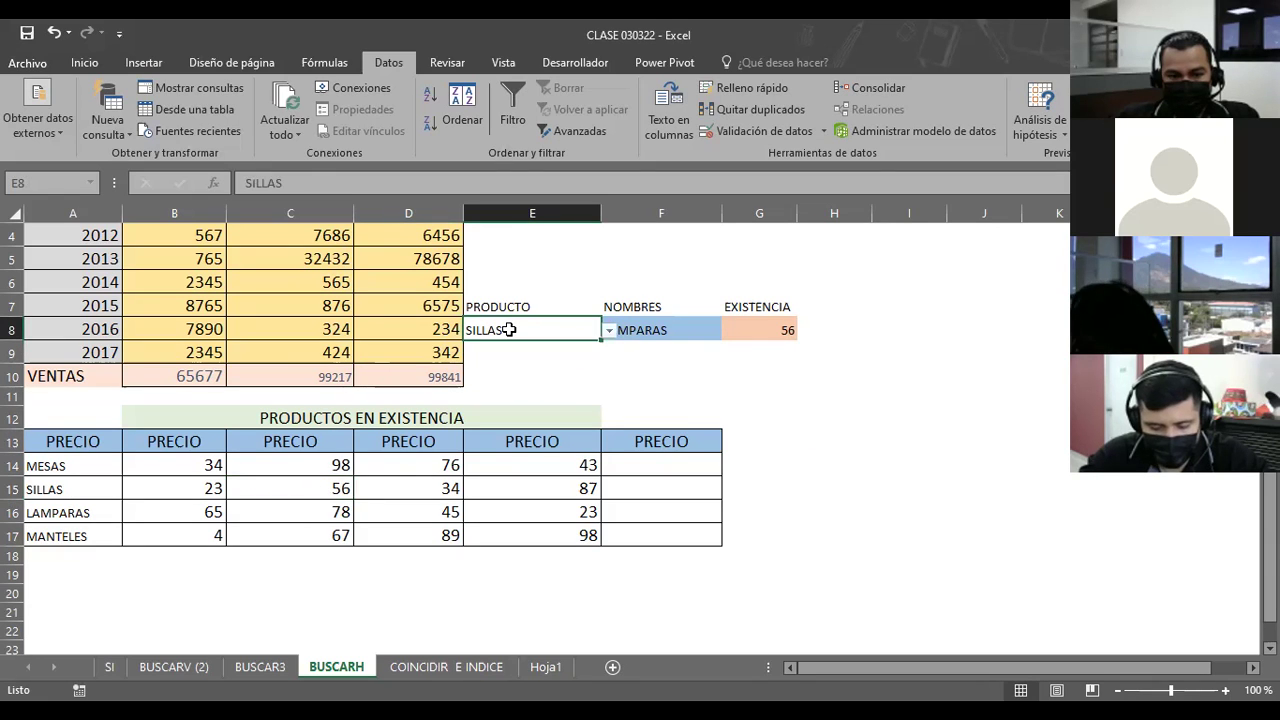
left_click(608, 333)
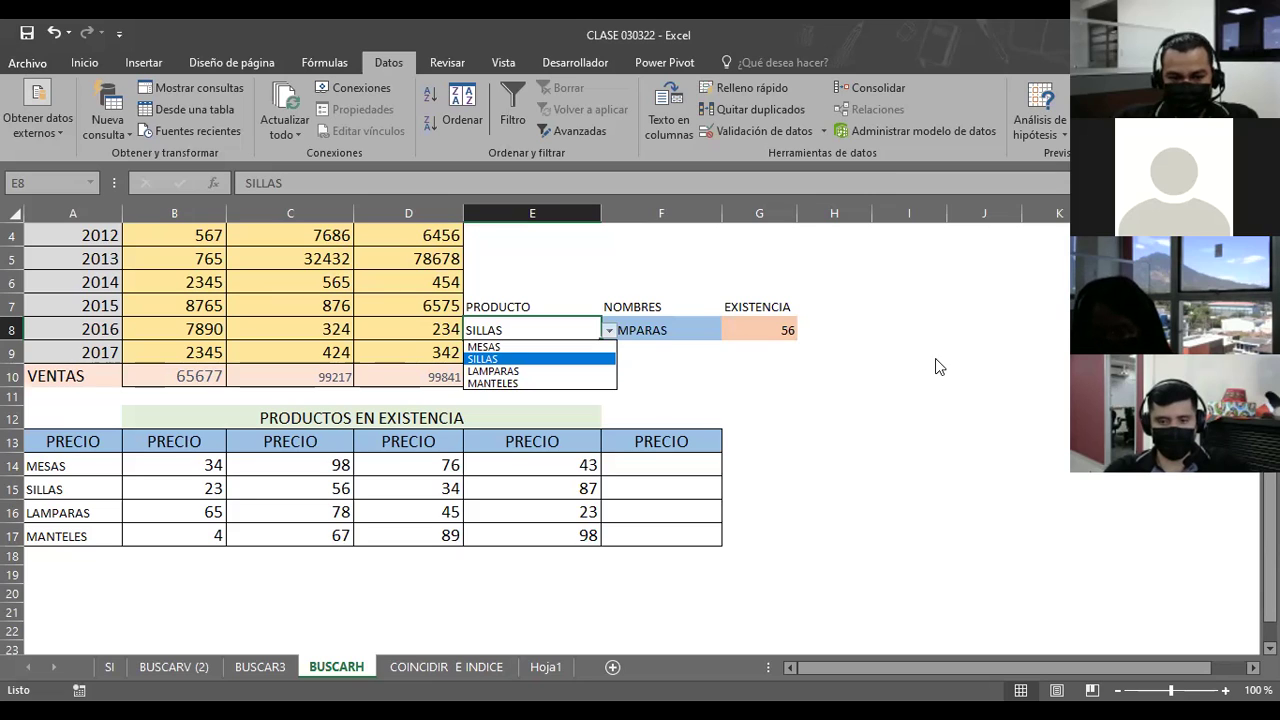
key("Escape")
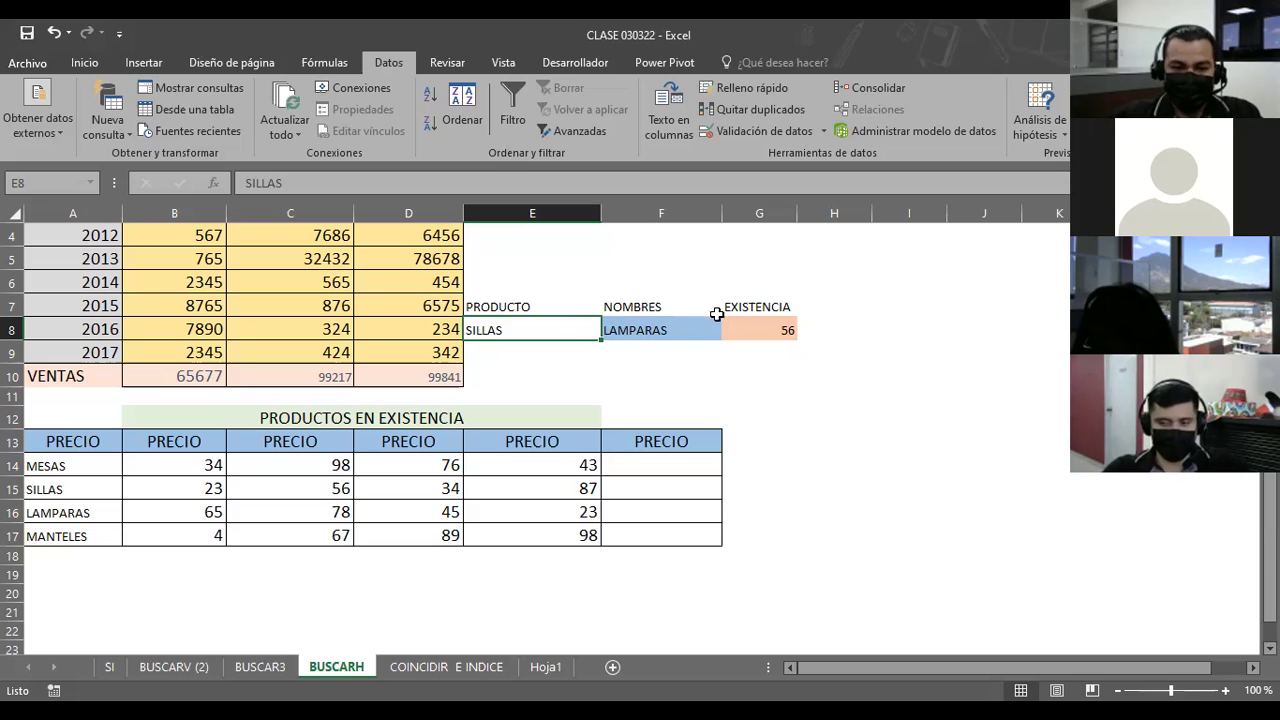
left_click(772, 328)
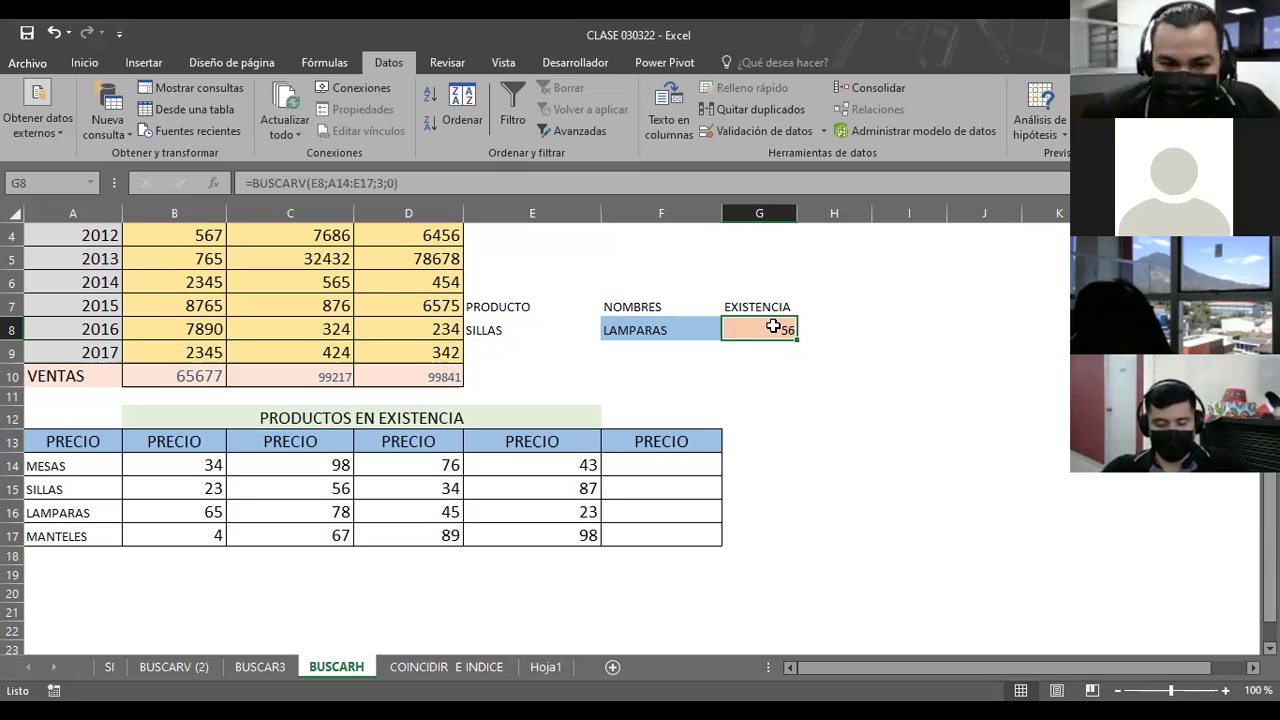
double_click(773, 327)
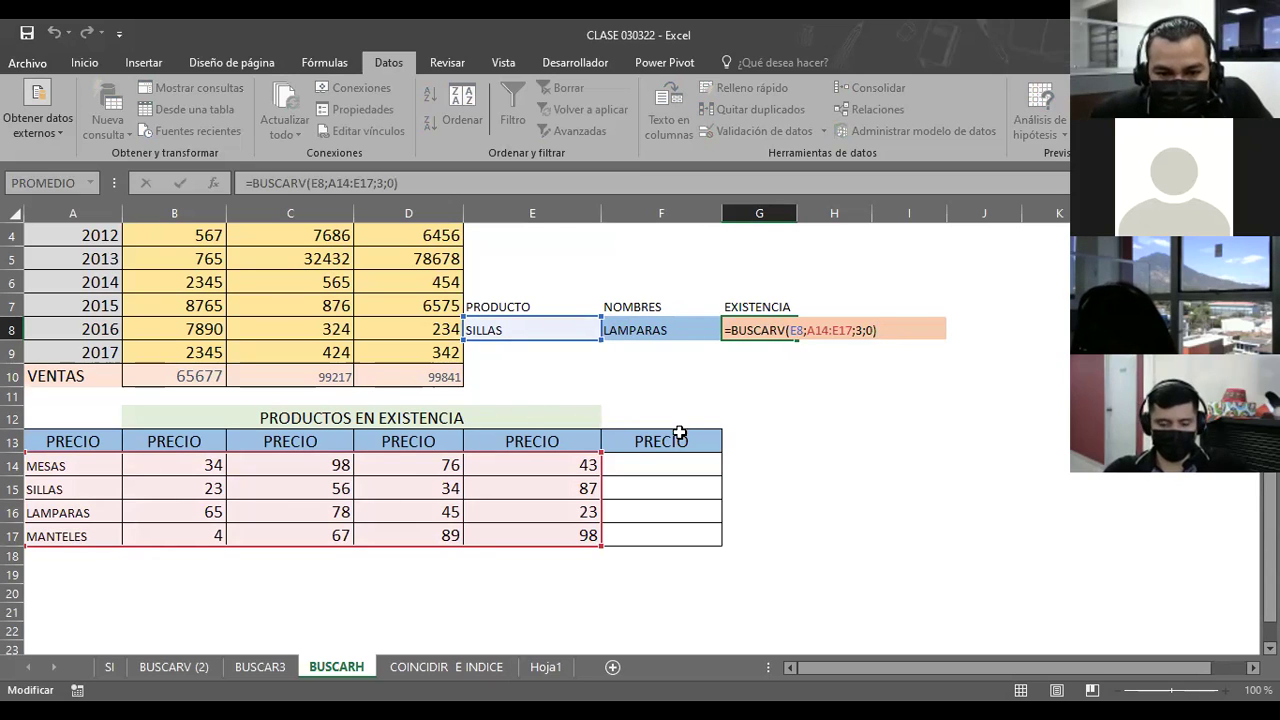
left_click(597, 380)
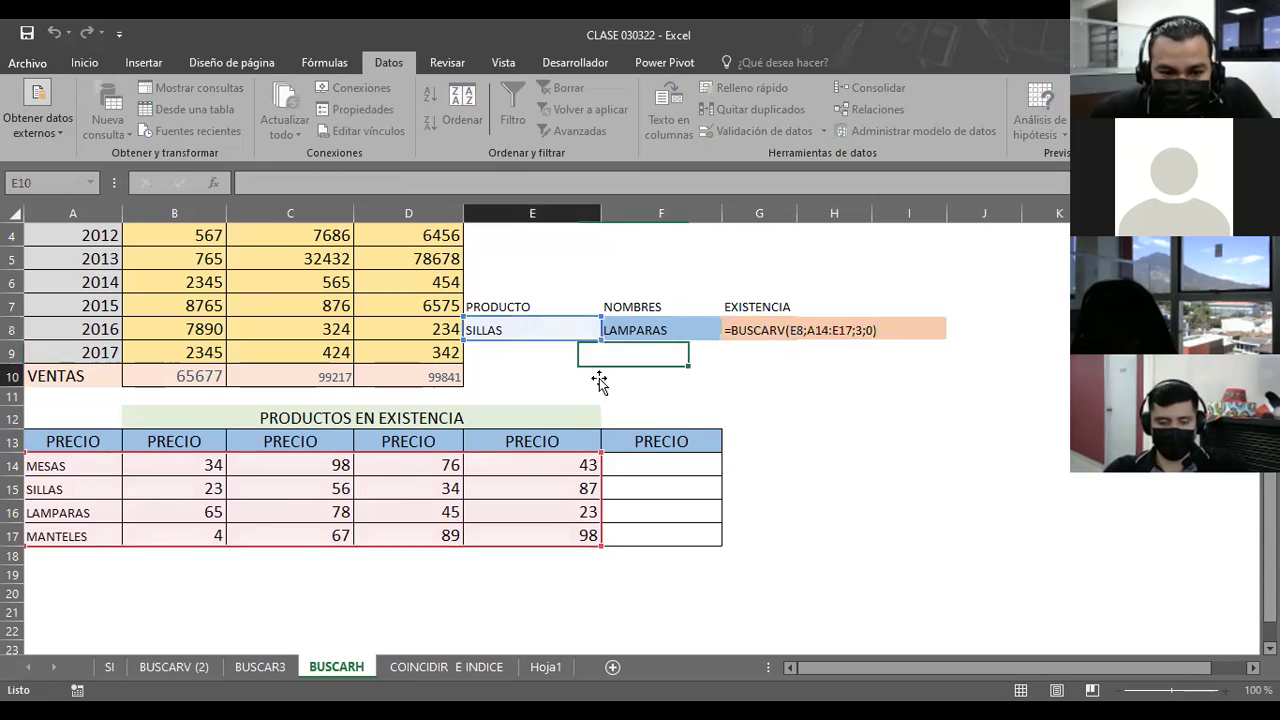
Open the COINCIDIR E INDICE sheet, then switch back to the PowerPoint deck
left_click(441, 668)
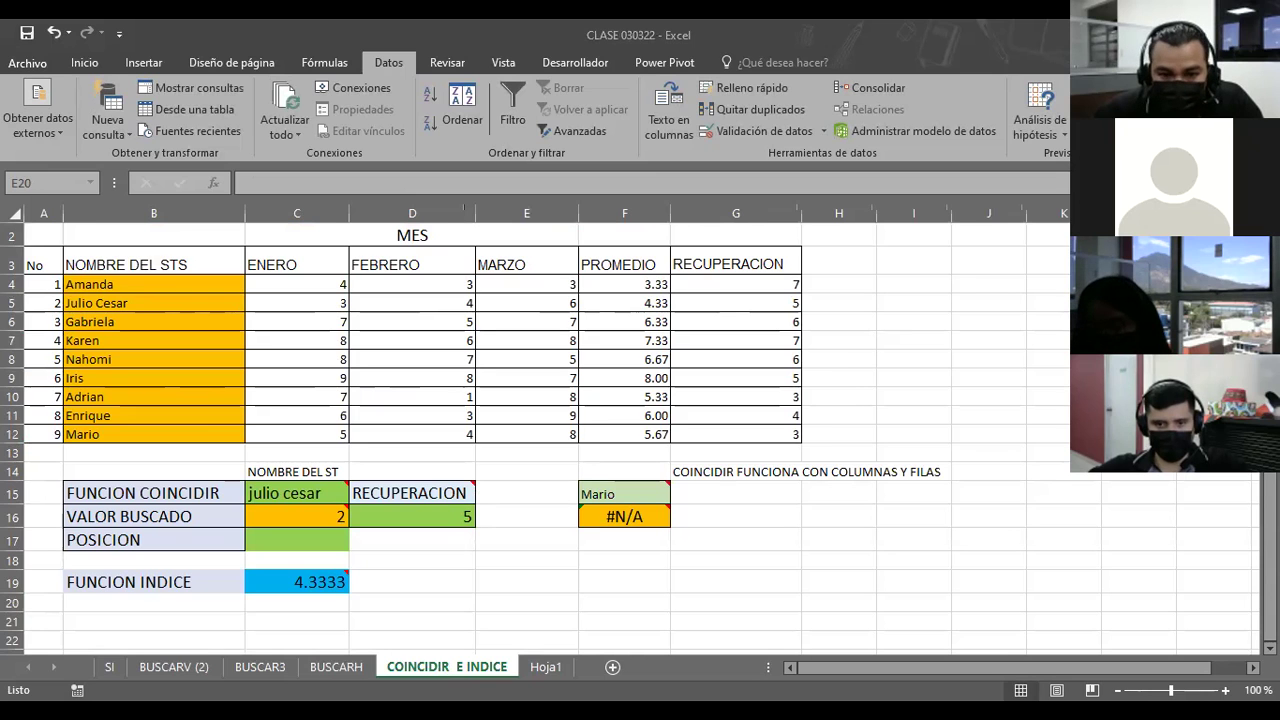
key("alt+Tab")
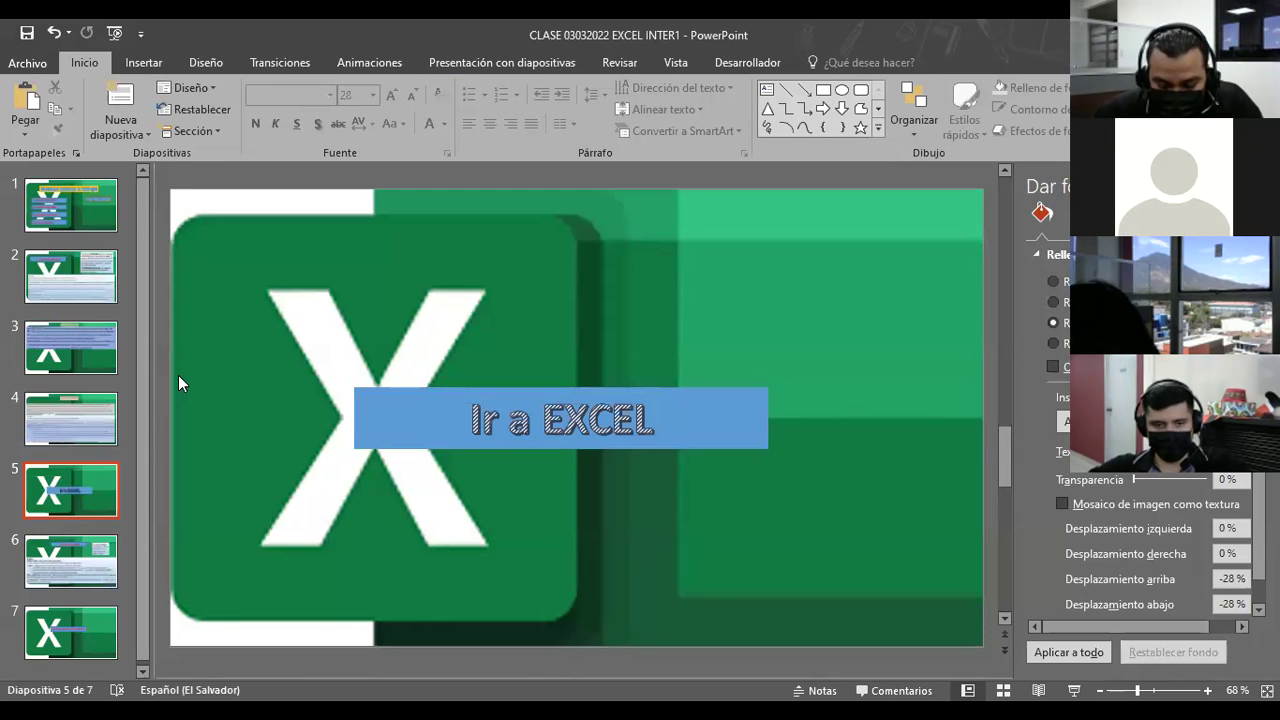
Start the slideshow from the current slide and advance to '1- FUNCION INDICE'
key("shift+F5")
key("Right")
key("Right")
key("Right")
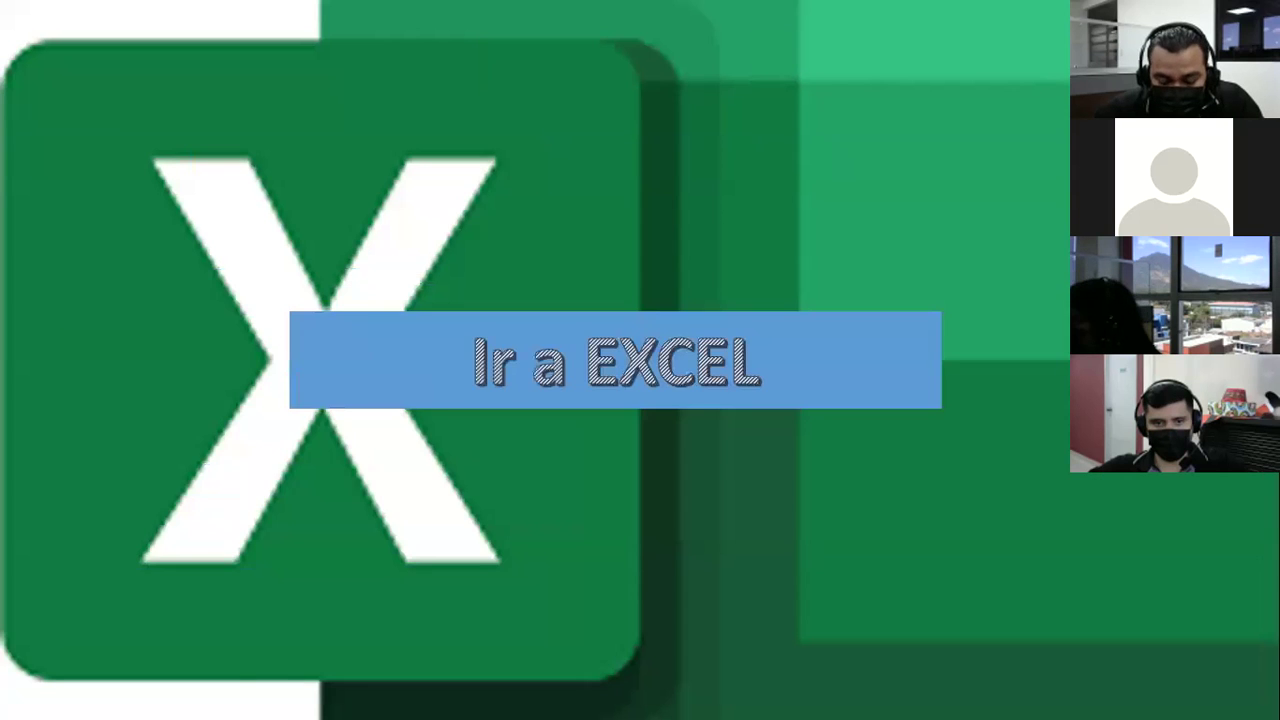
key("Right")
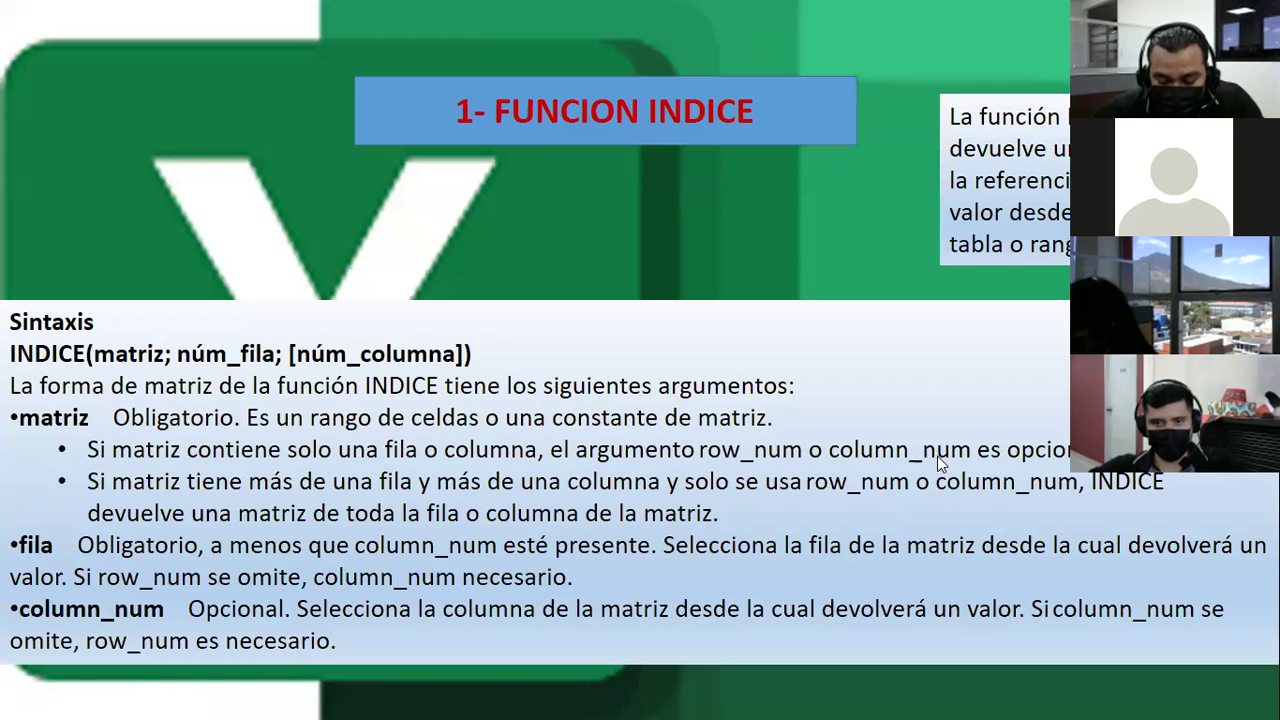
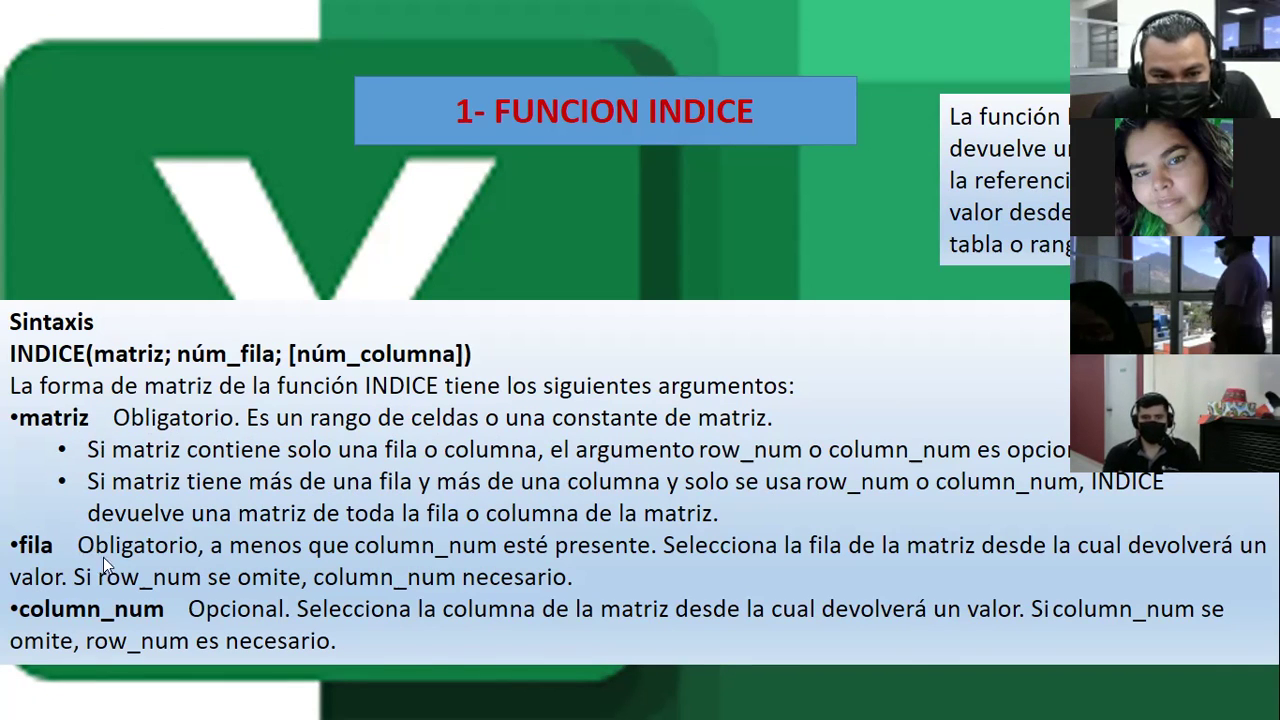
Advance past the INDICE syntax slide to DISCUSIÓN Y PREGUNTAS, then exit the slideshow
left_click(244, 560)
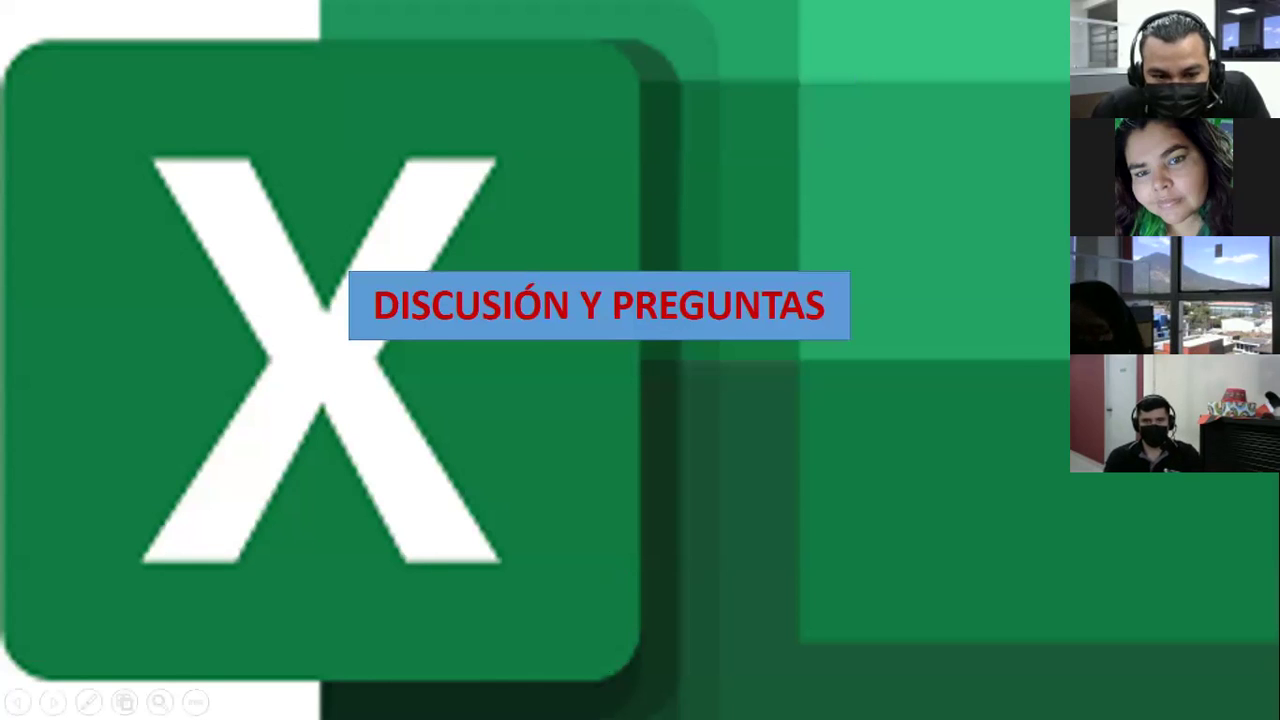
key("Escape")
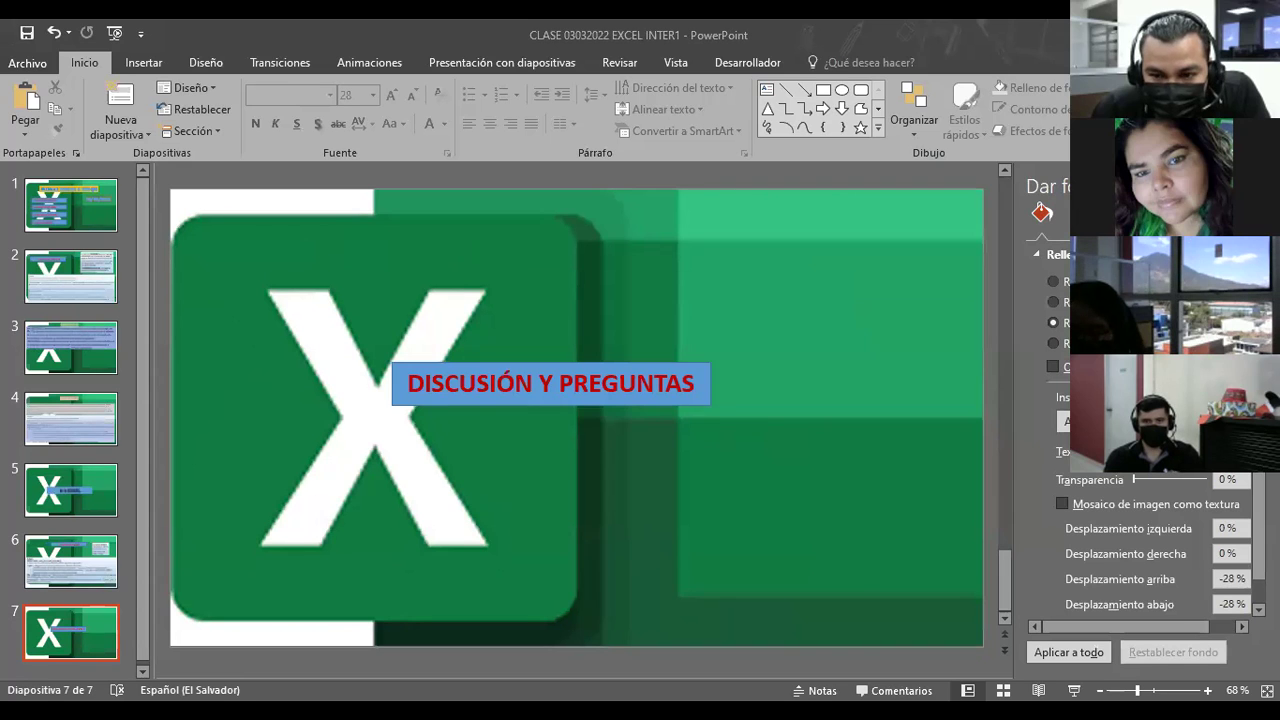
In Excel, inspect the C15 name, the D15 RECUPERACION header and the COINCIDIR formulas in C16 and D16
key("alt+Tab")
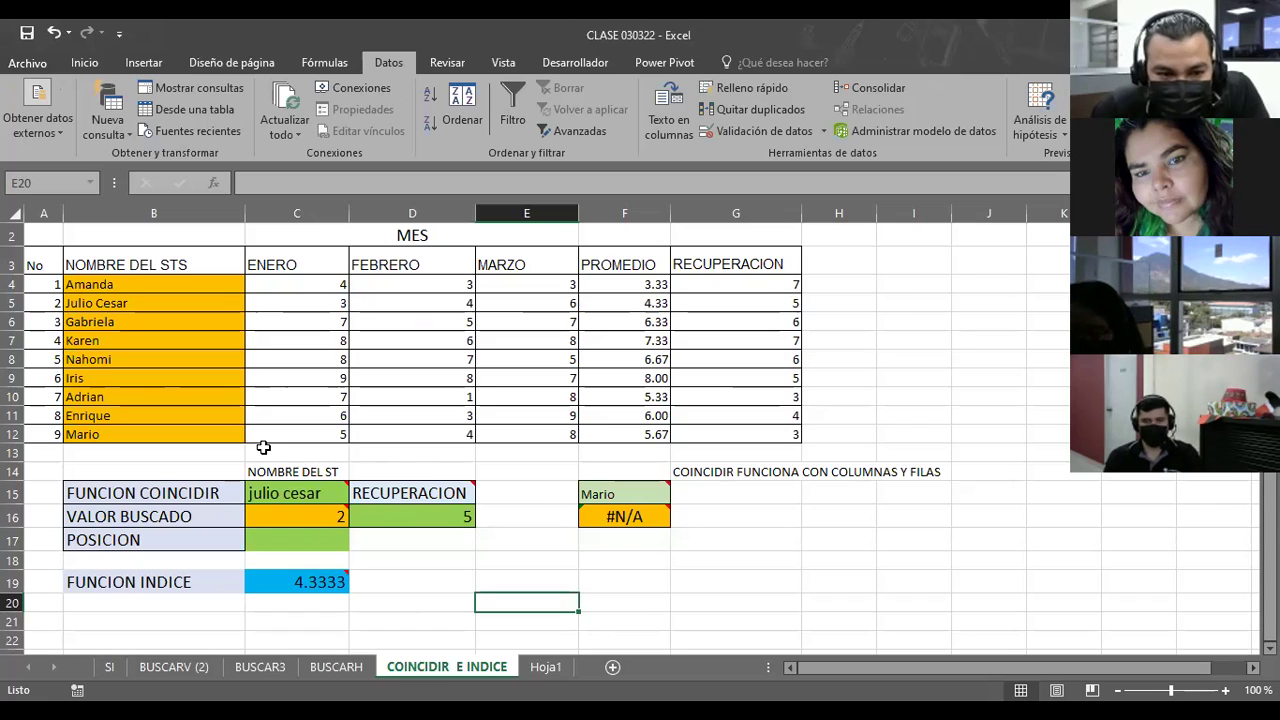
left_click(269, 493)
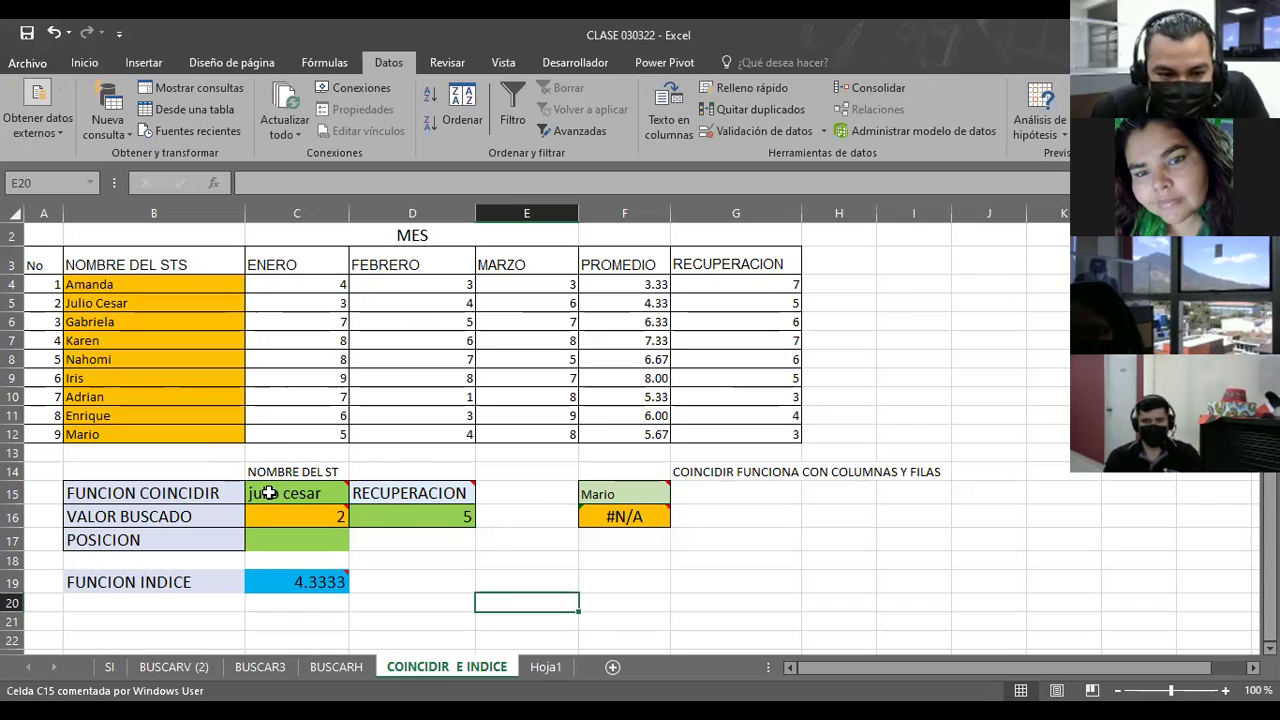
left_click(390, 494)
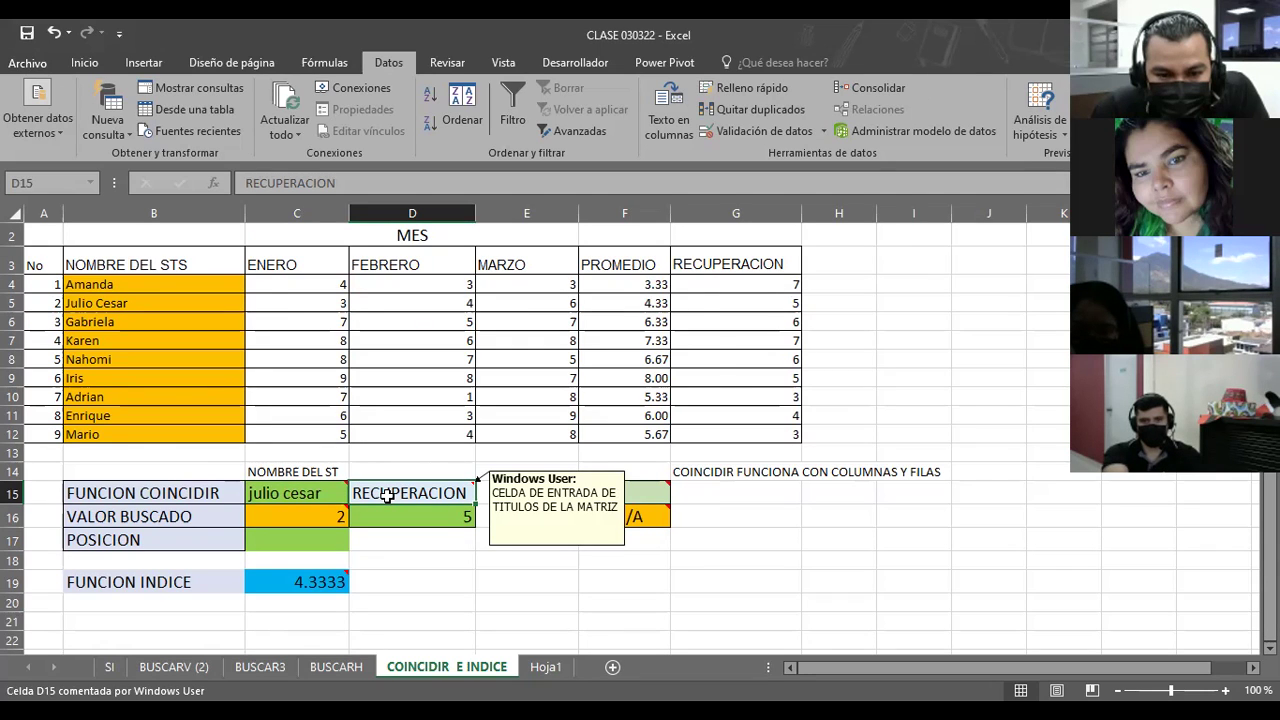
left_click(374, 517)
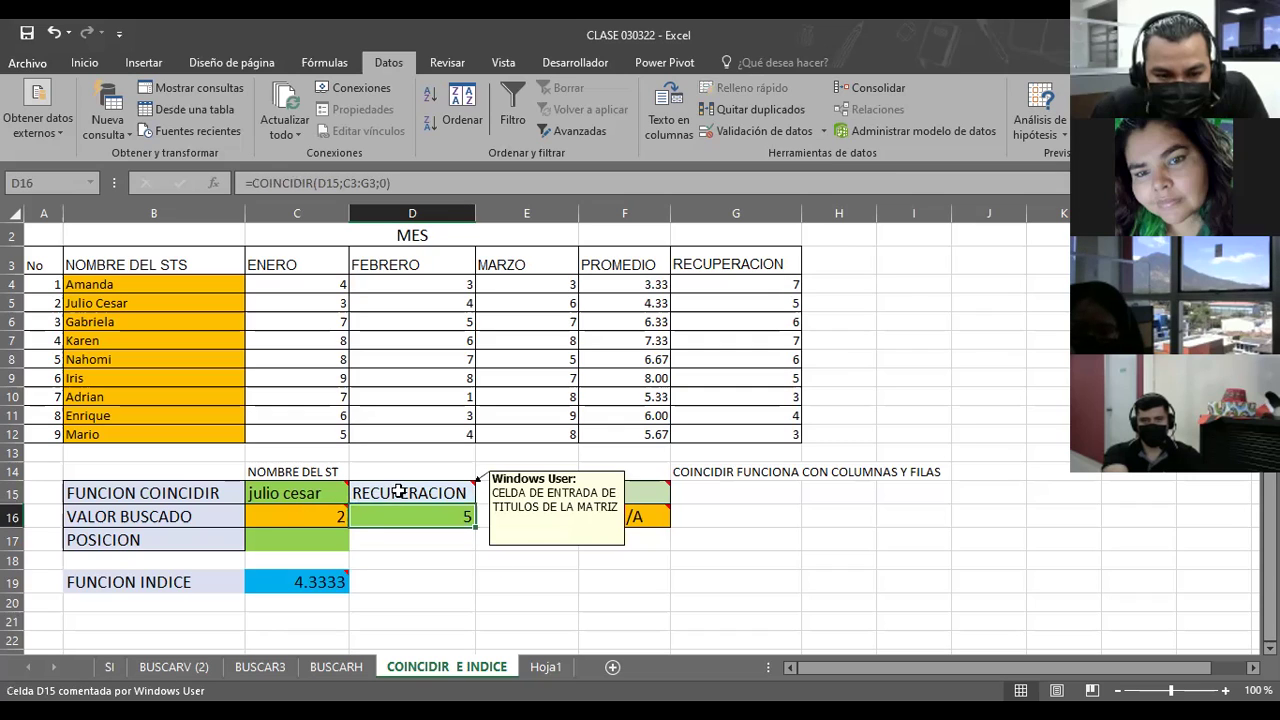
left_click(400, 492)
left_click(390, 518)
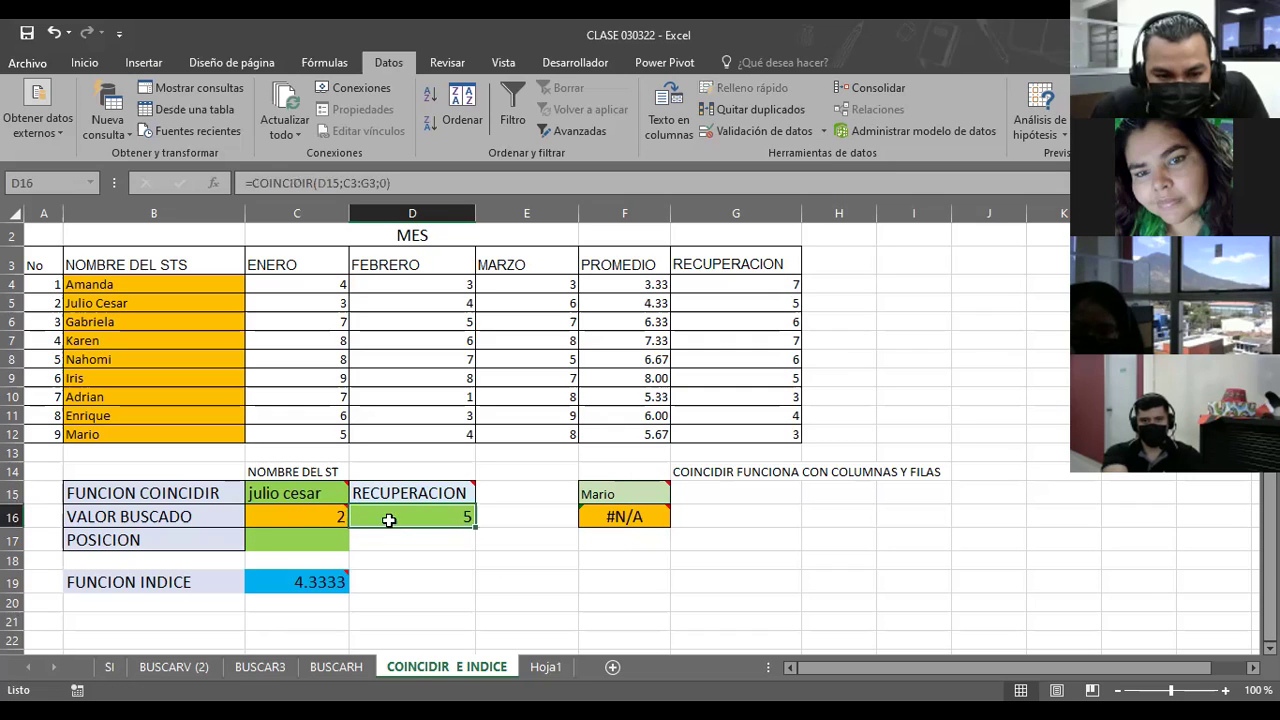
left_click(289, 516)
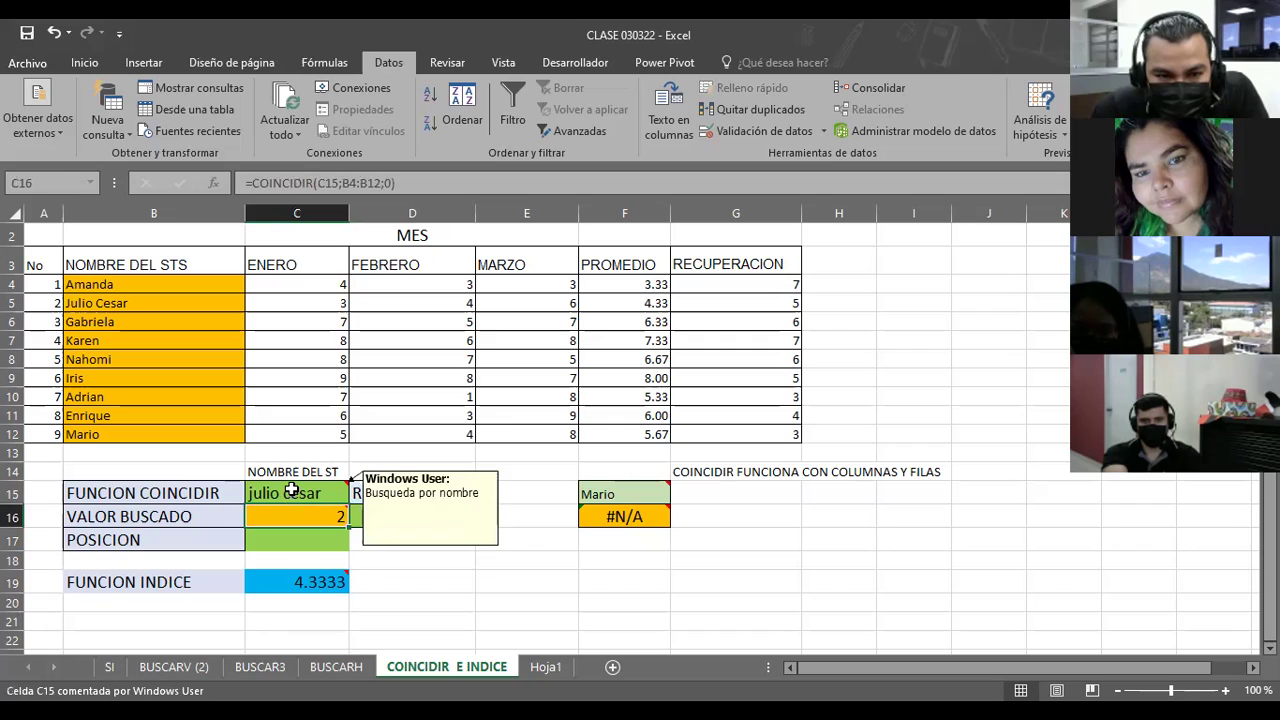
left_click(290, 489)
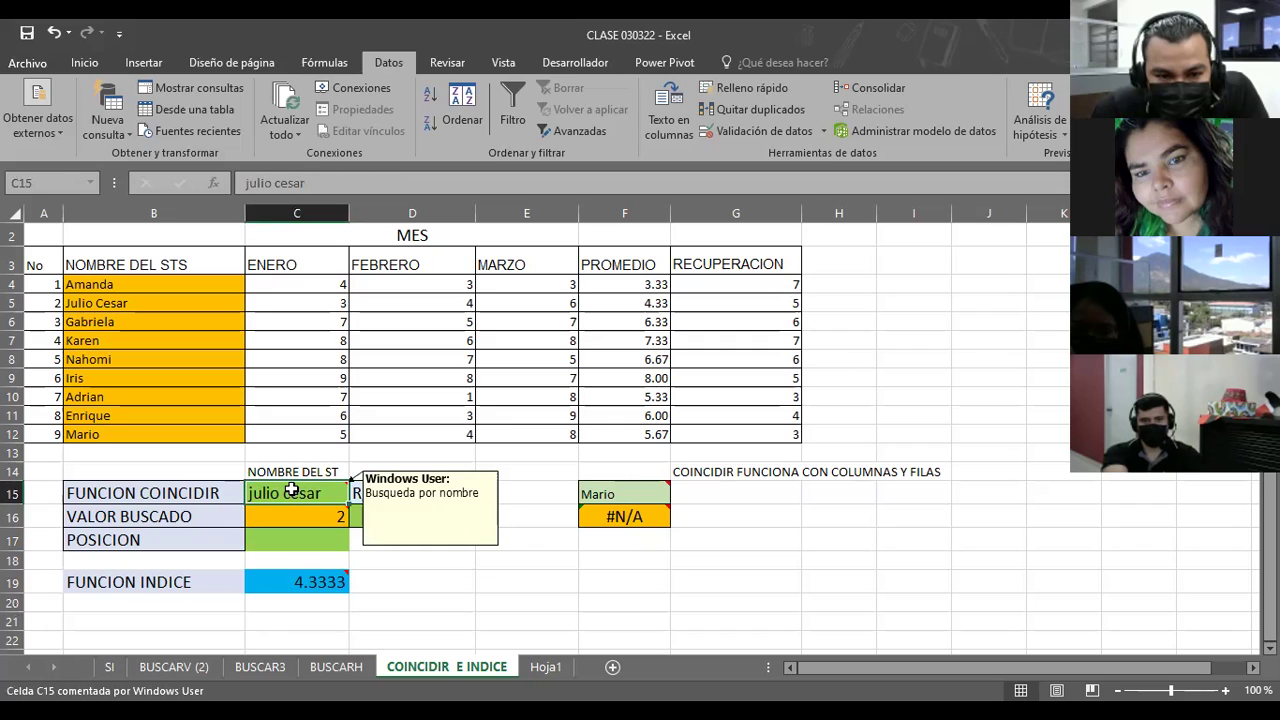
left_click(284, 518)
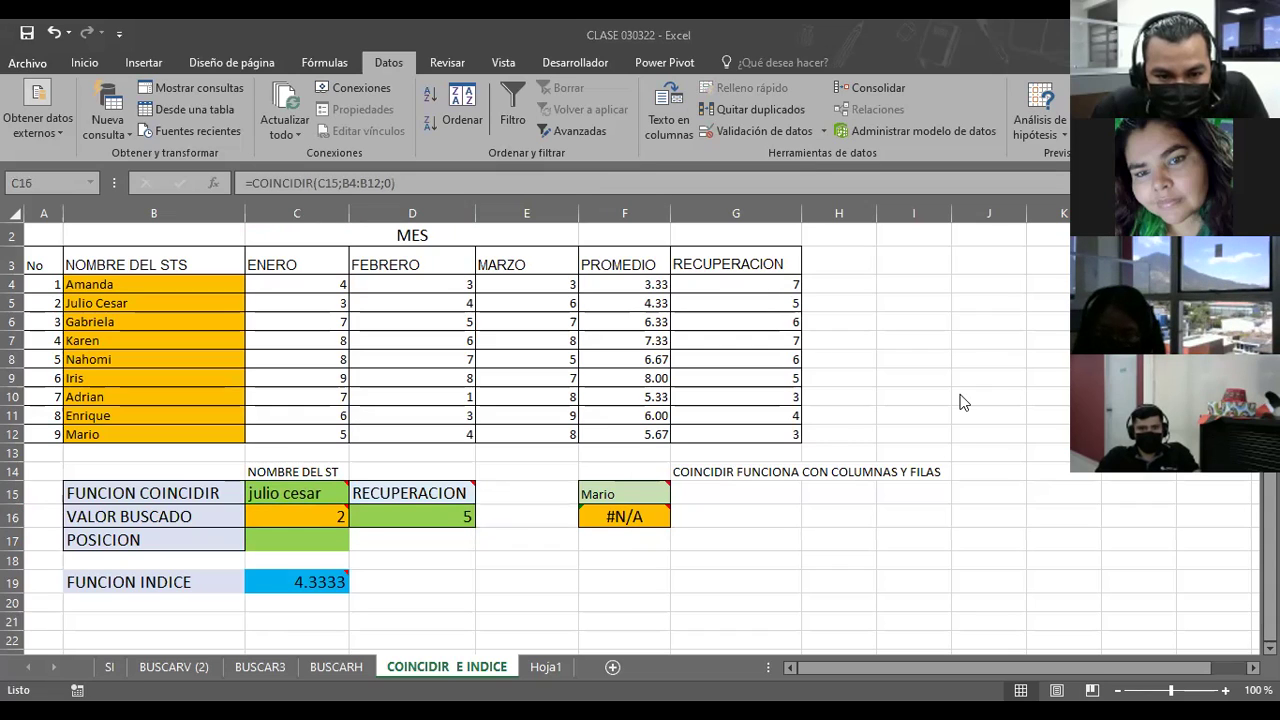
Review the INDICE syntax slide in PowerPoint, scrolling through slides 4–7 to DISCUSIÓN Y PREGUNTAS
key("alt+Tab")
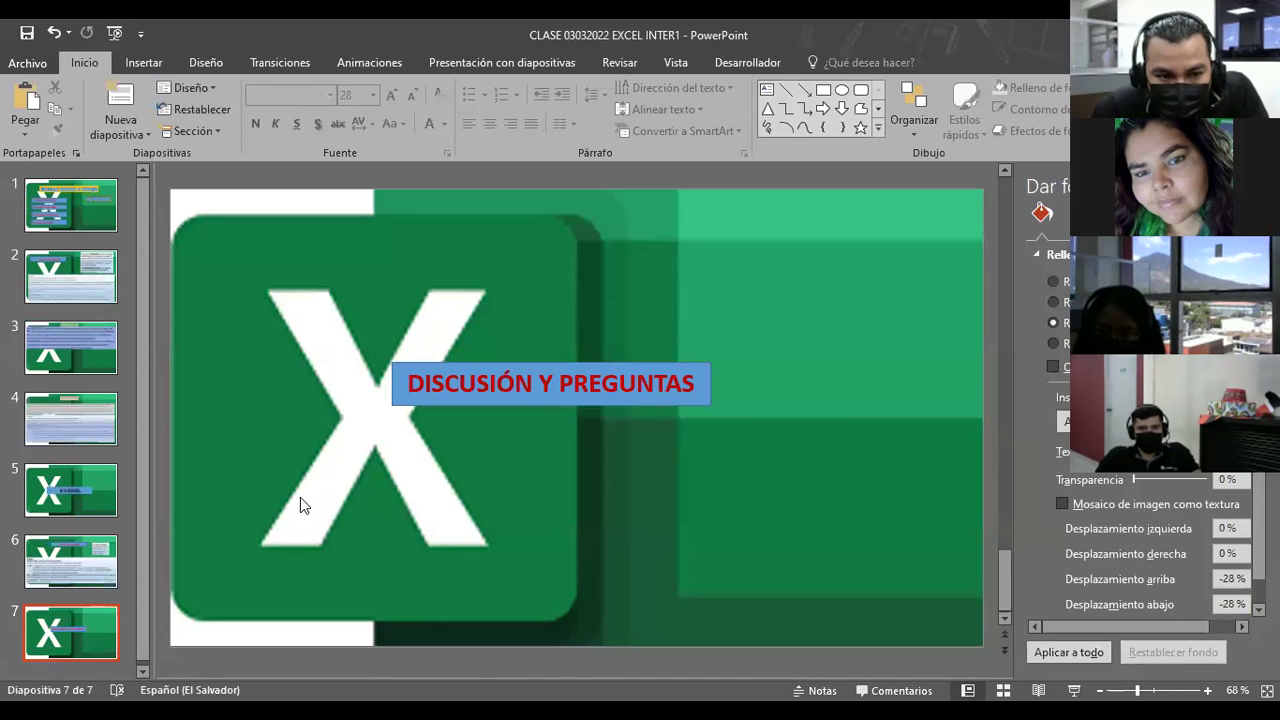
left_click(80, 580)
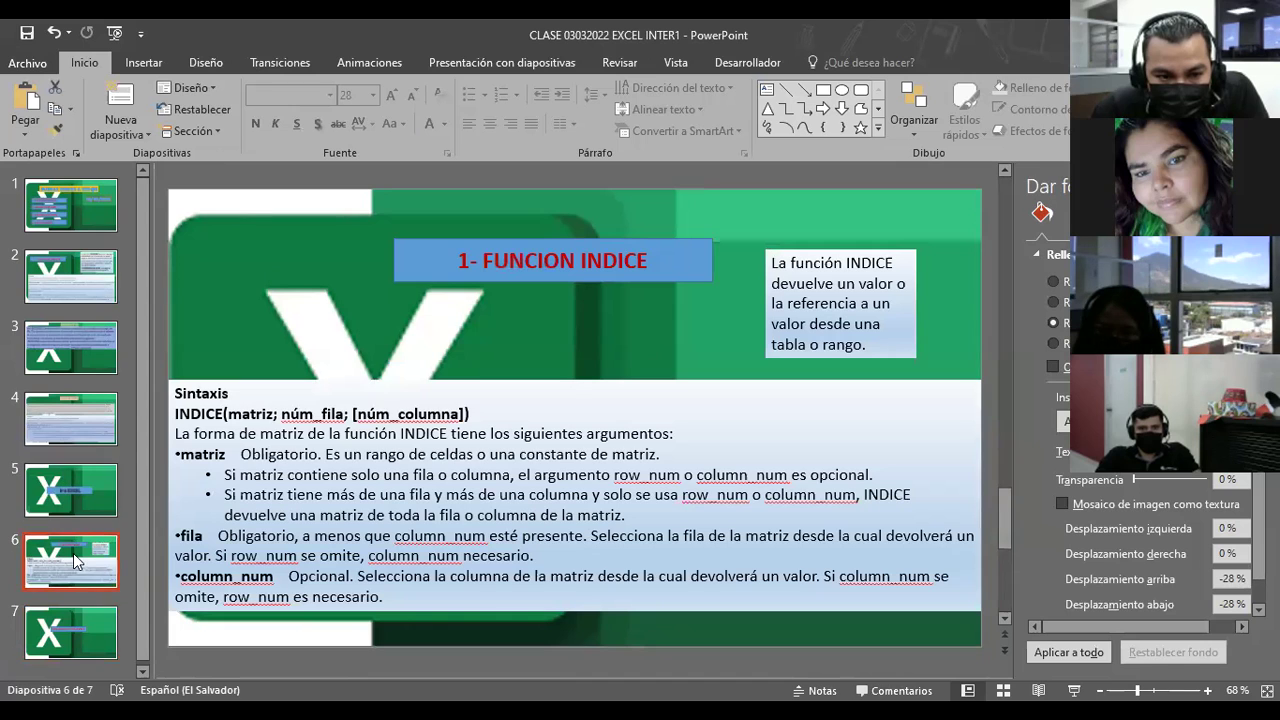
key("Up")
scroll(412, 463, "down", 2)
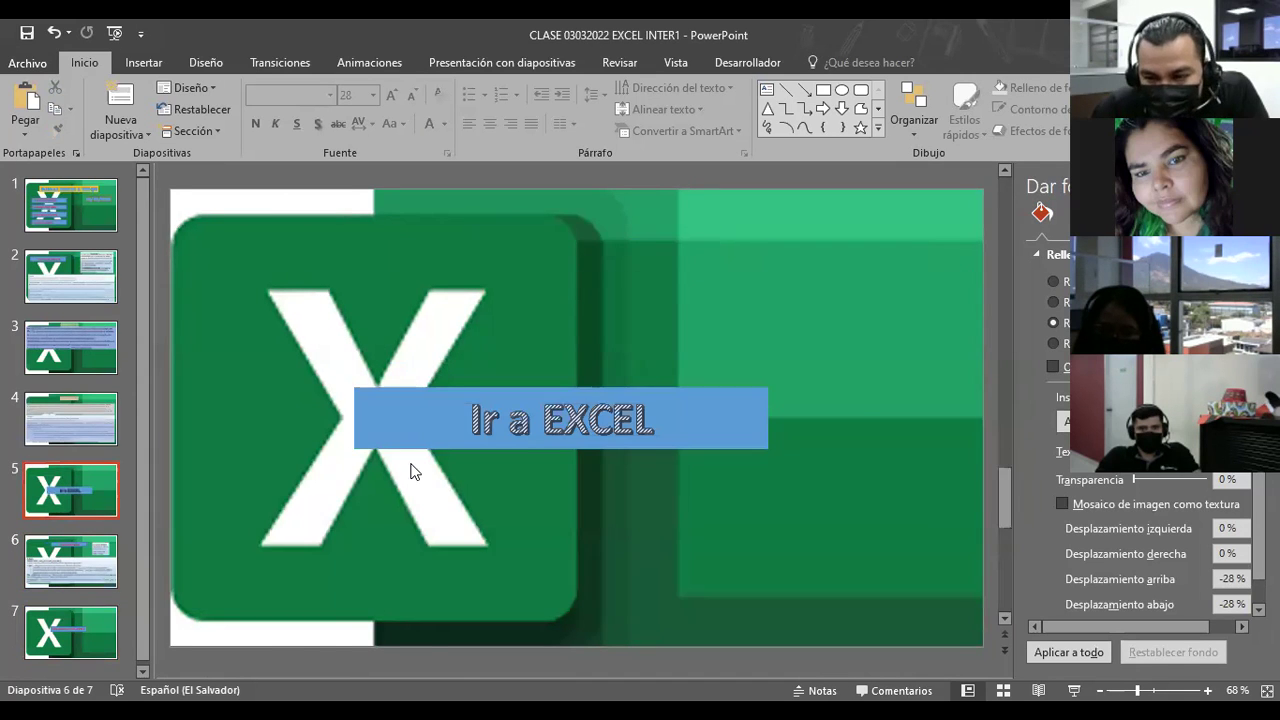
scroll(412, 472, "up", 1)
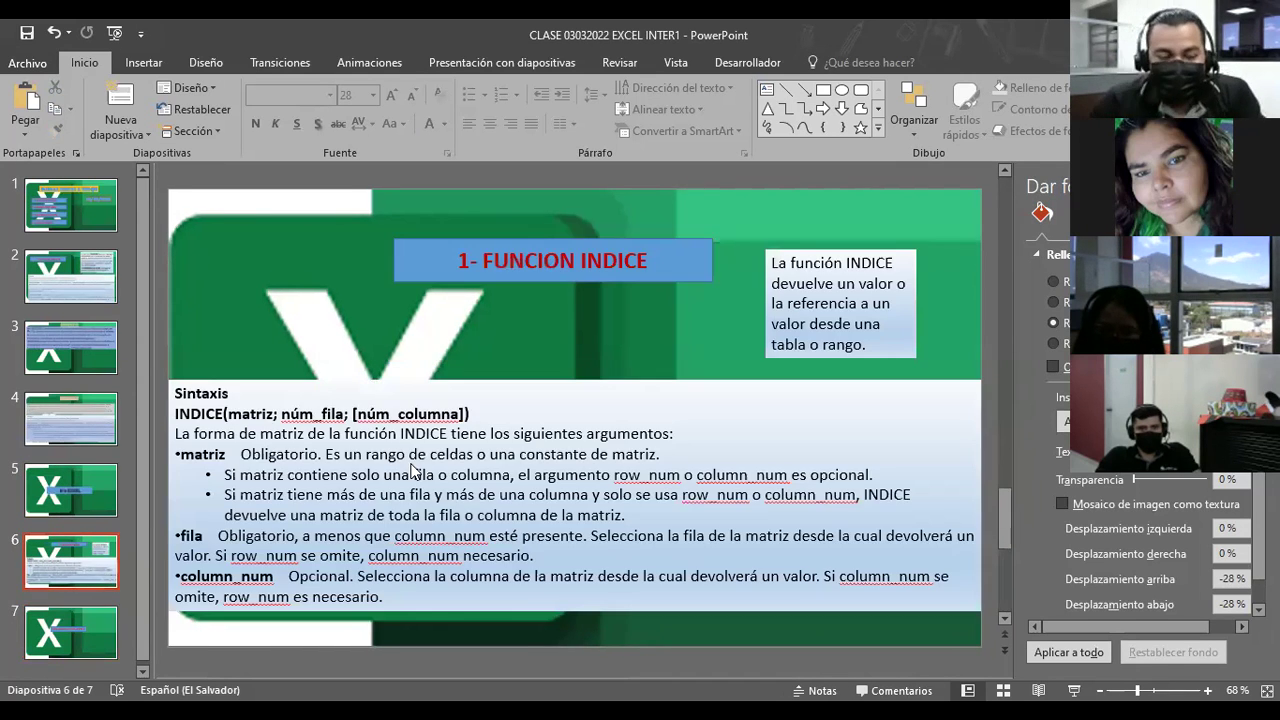
scroll(413, 470, "up", 2)
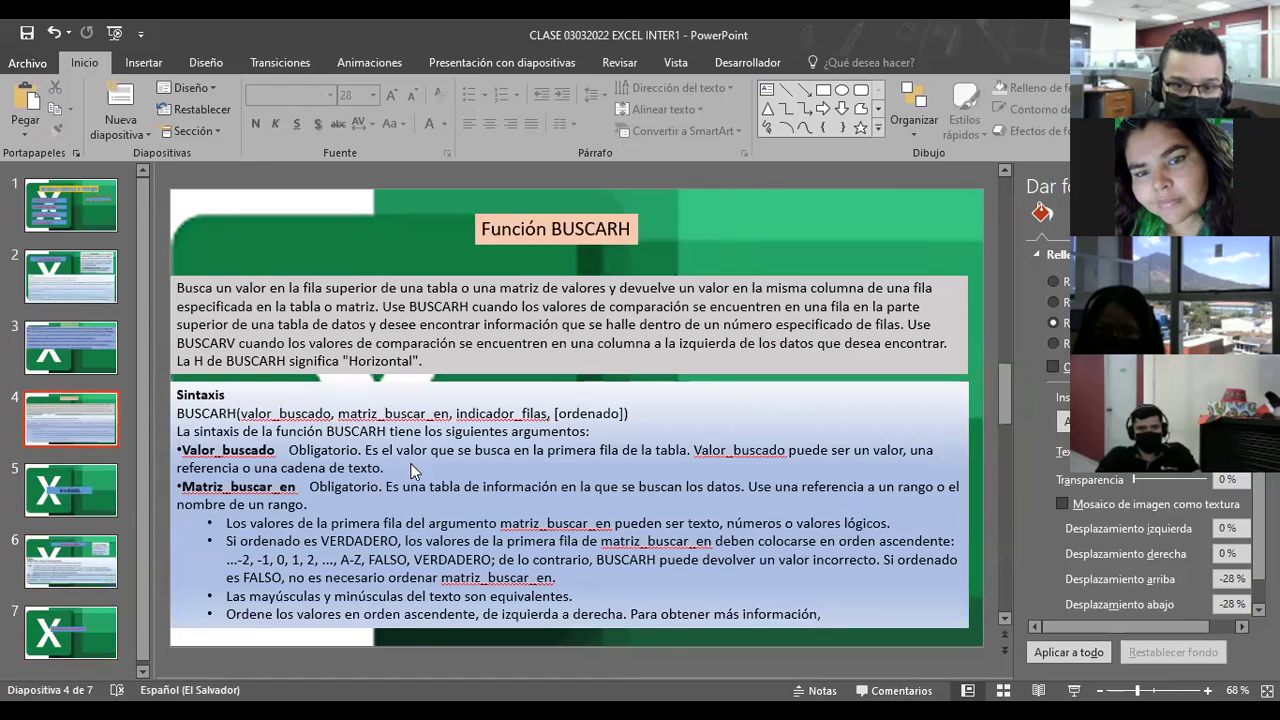
scroll(412, 466, "down", 1)
scroll(413, 472, "down", 1)
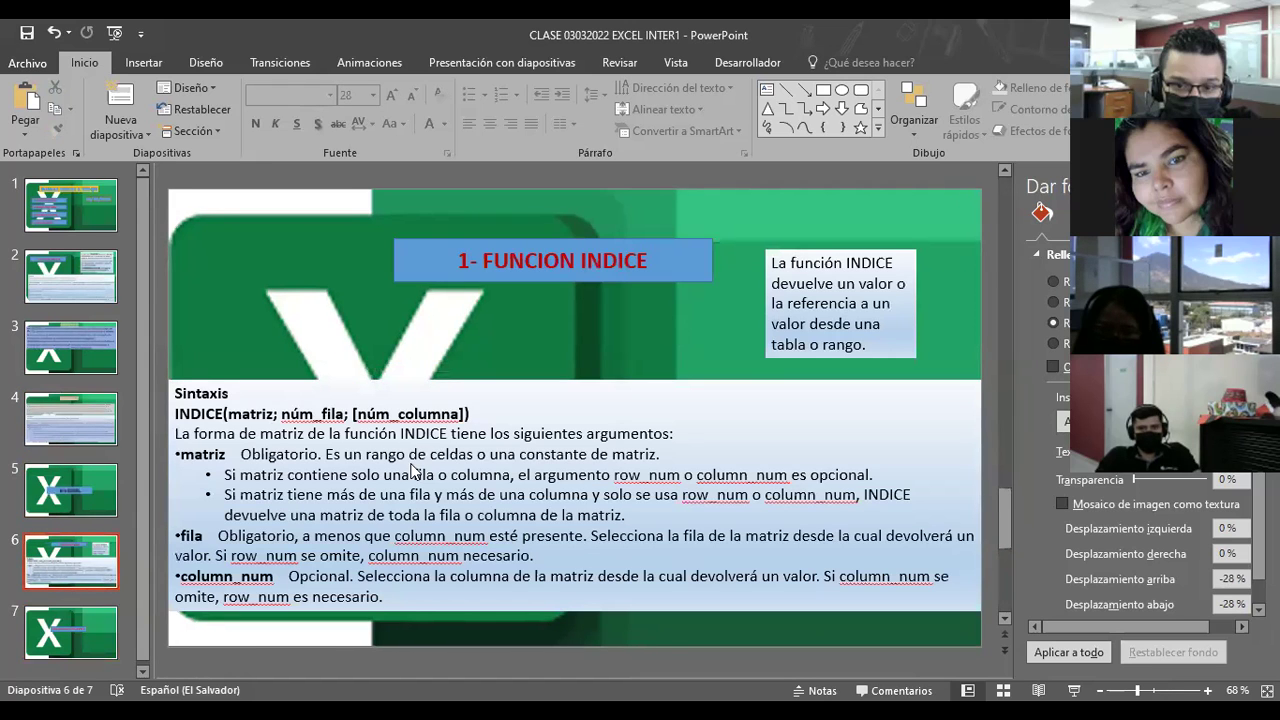
scroll(378, 478, "down", 1)
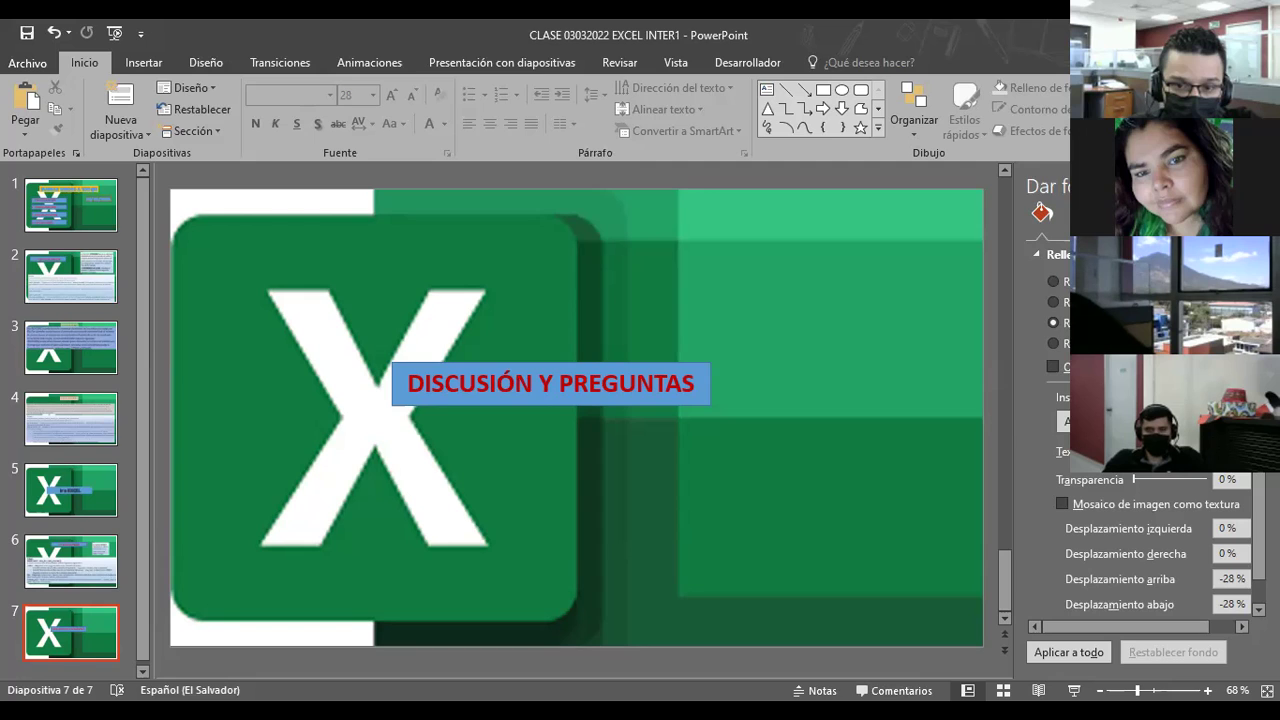
key("alt+Tab")
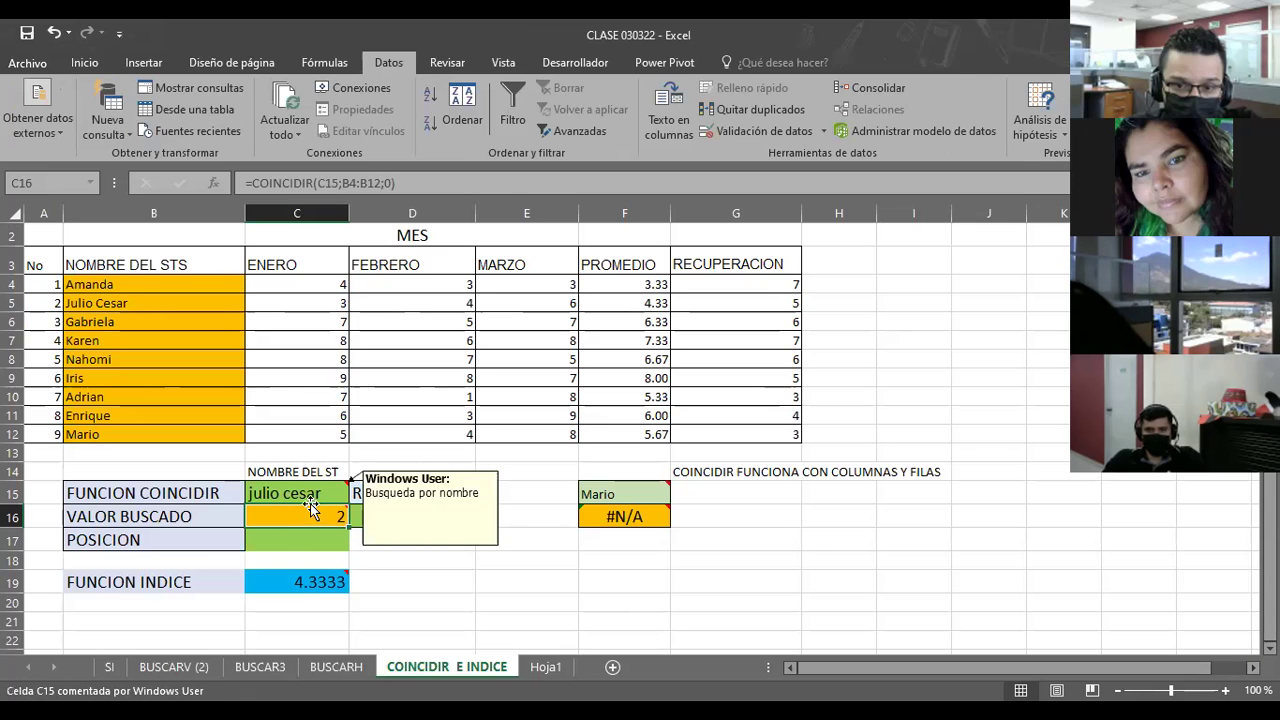
Compare julio cesar in C15 with =COINCIDIR(C15;B4:B12;0) returning 2 in C16
left_click(311, 487)
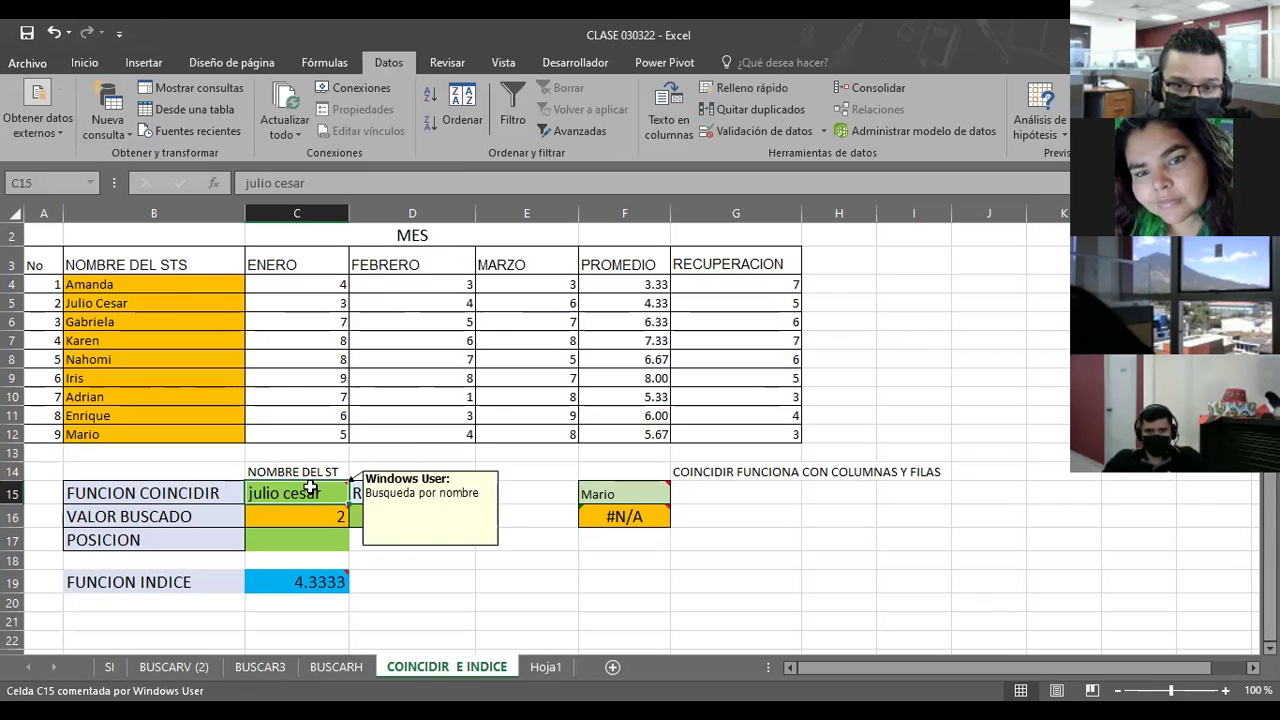
left_click(317, 519)
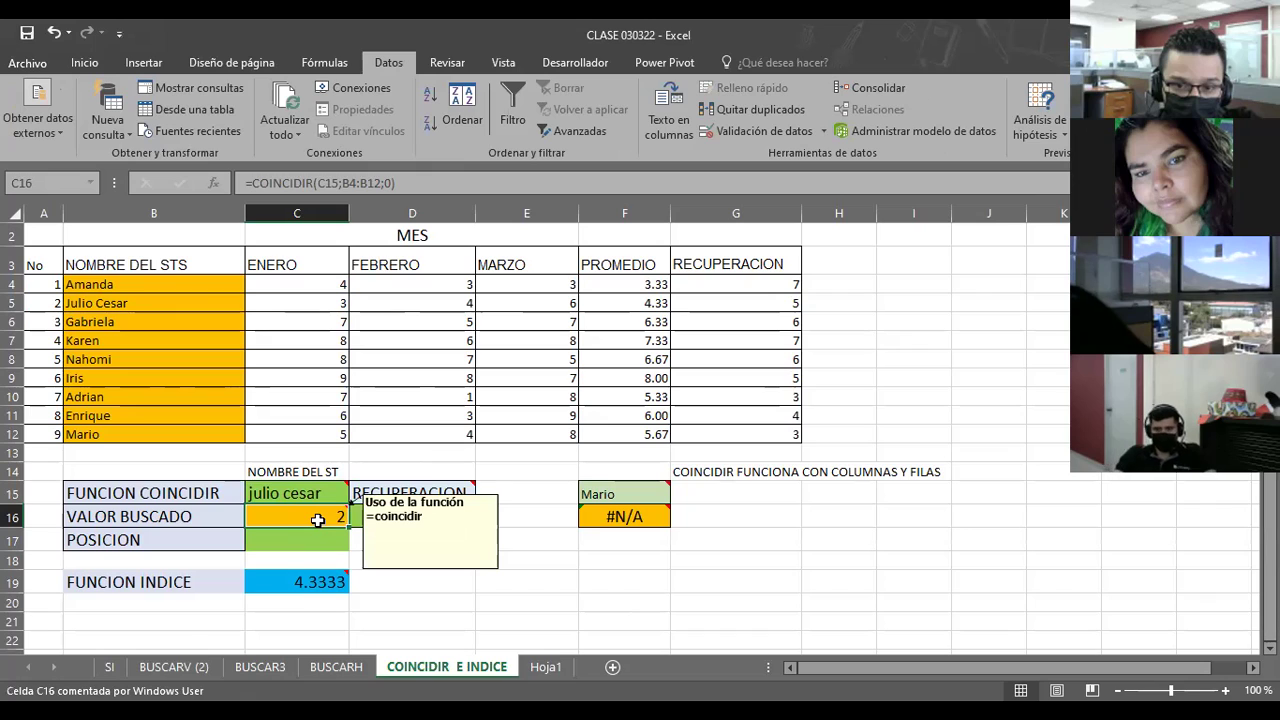
left_click(297, 496)
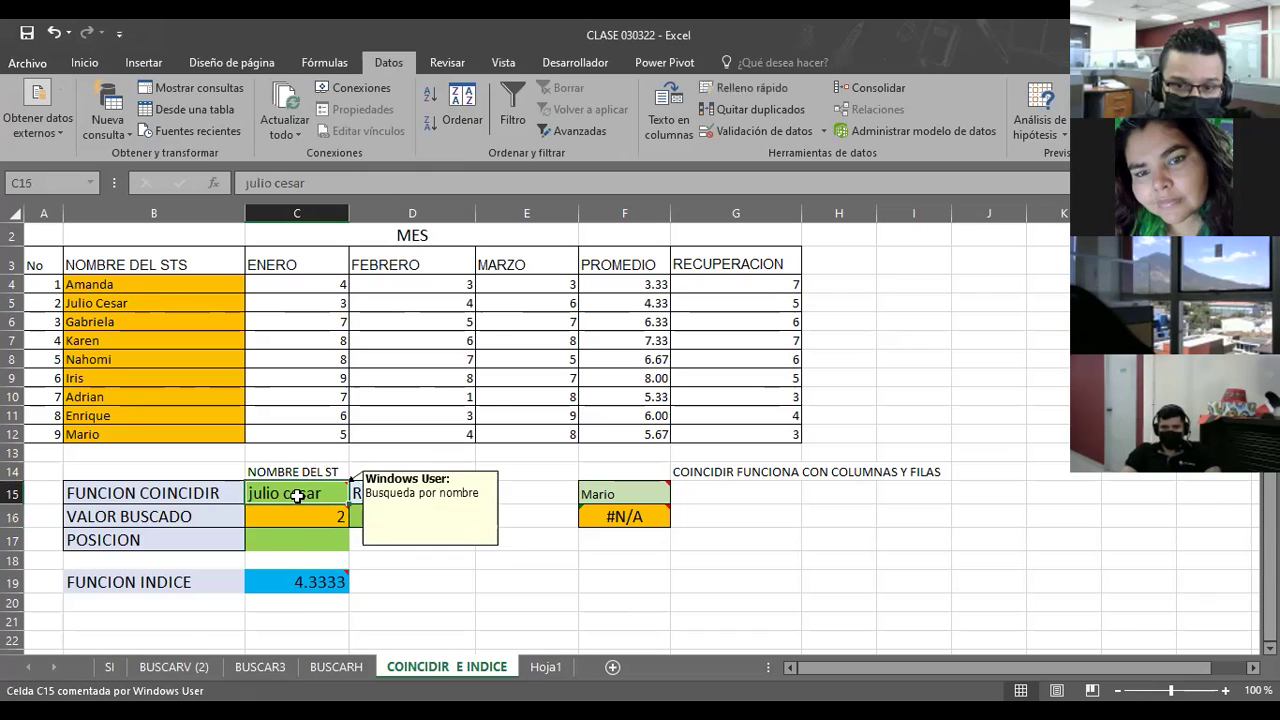
left_click(299, 513)
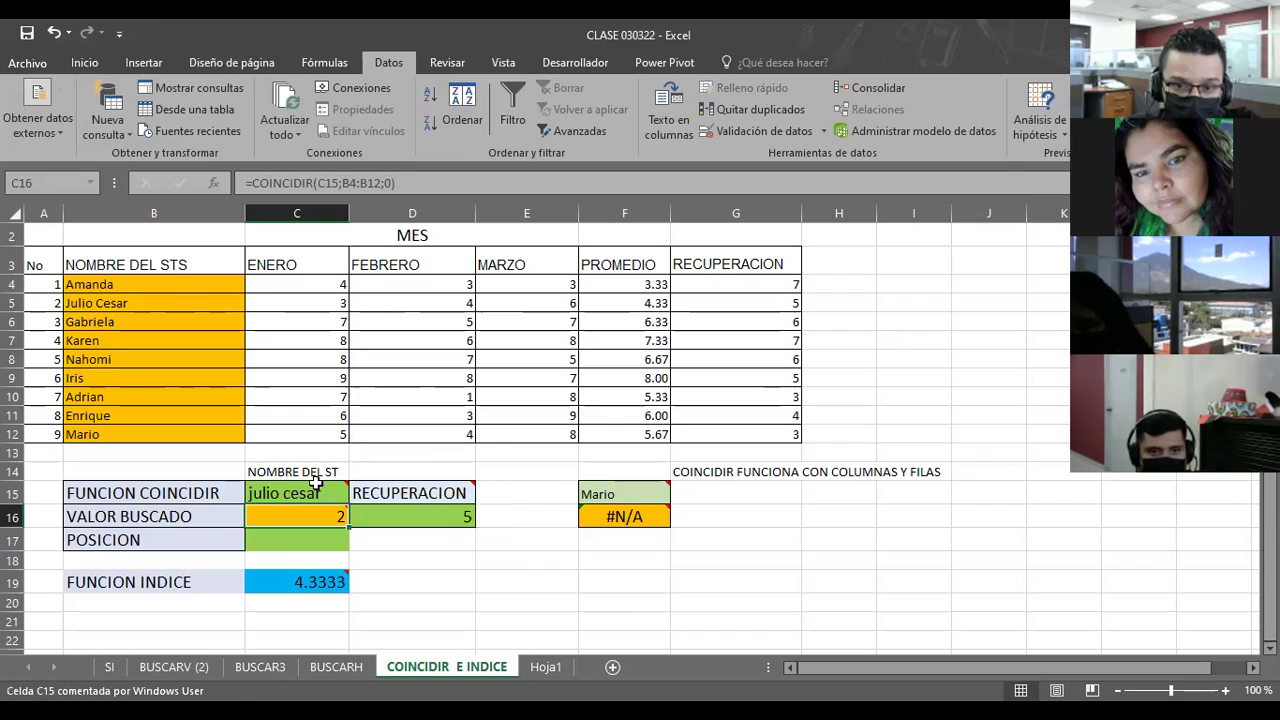
left_click(296, 492)
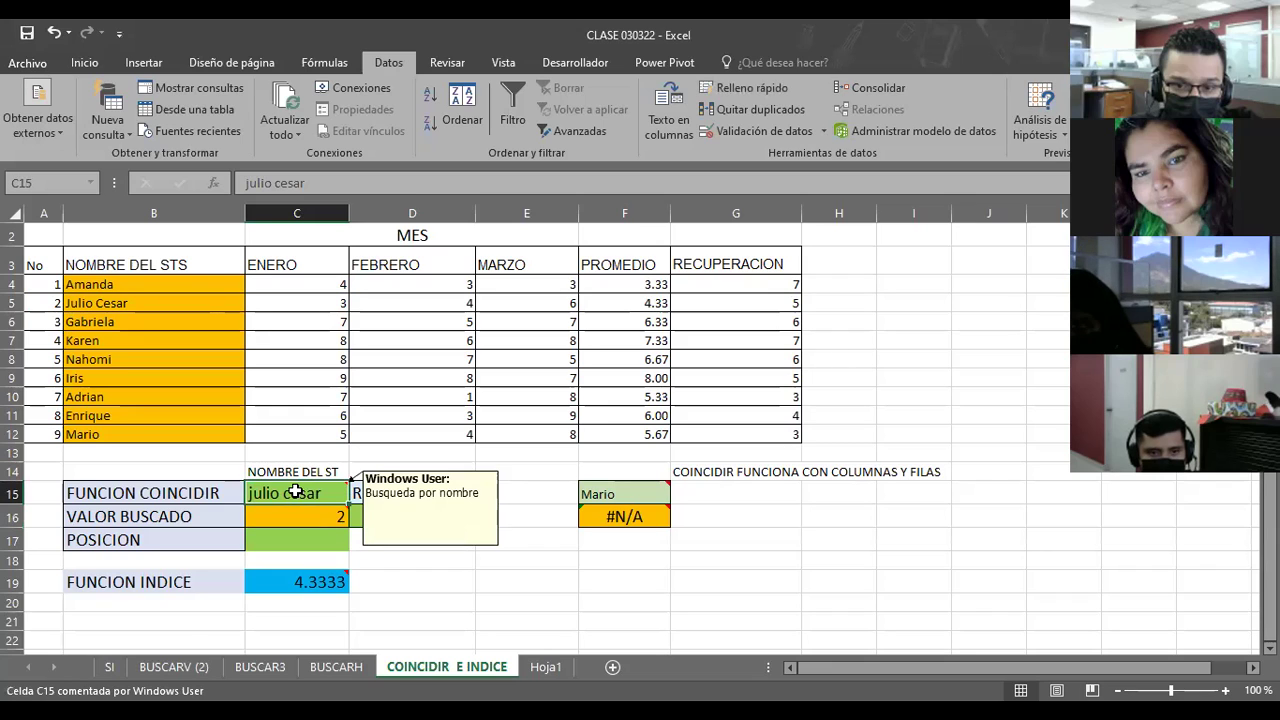
Replace the C15 name with Amanda so C16 returns 1 and C19 returns 3.3333
type("aa")
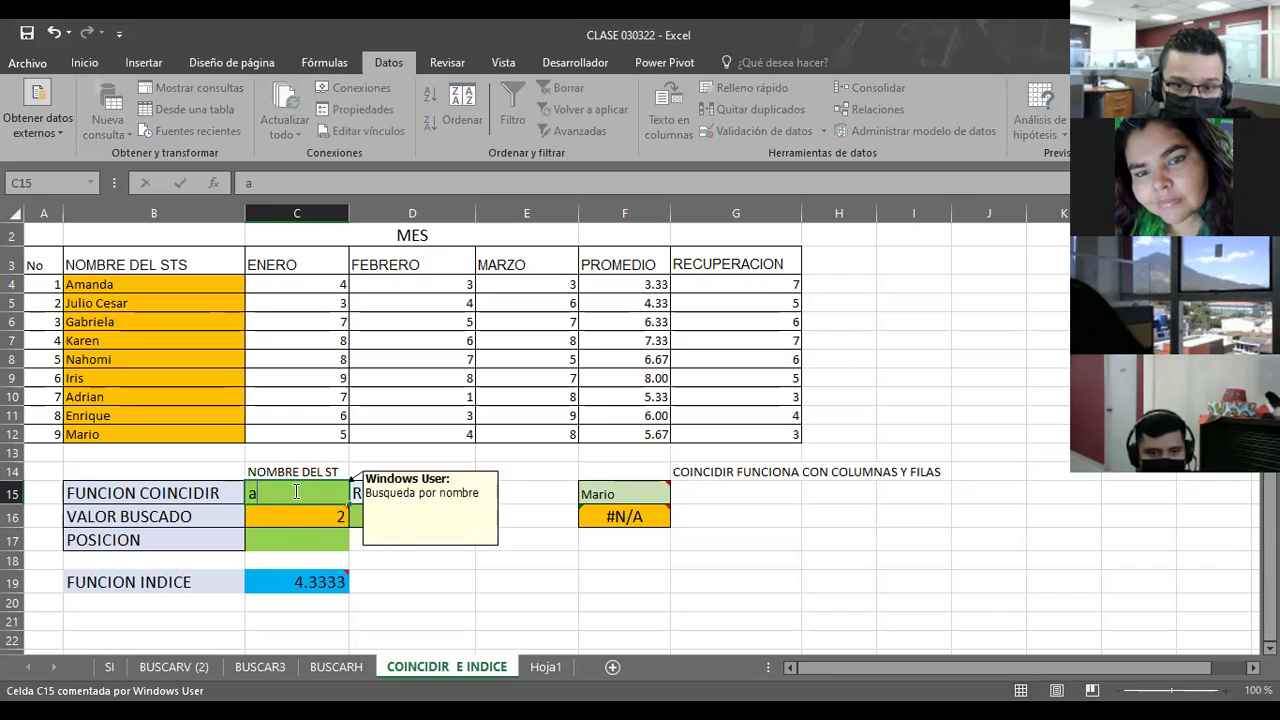
type("A")
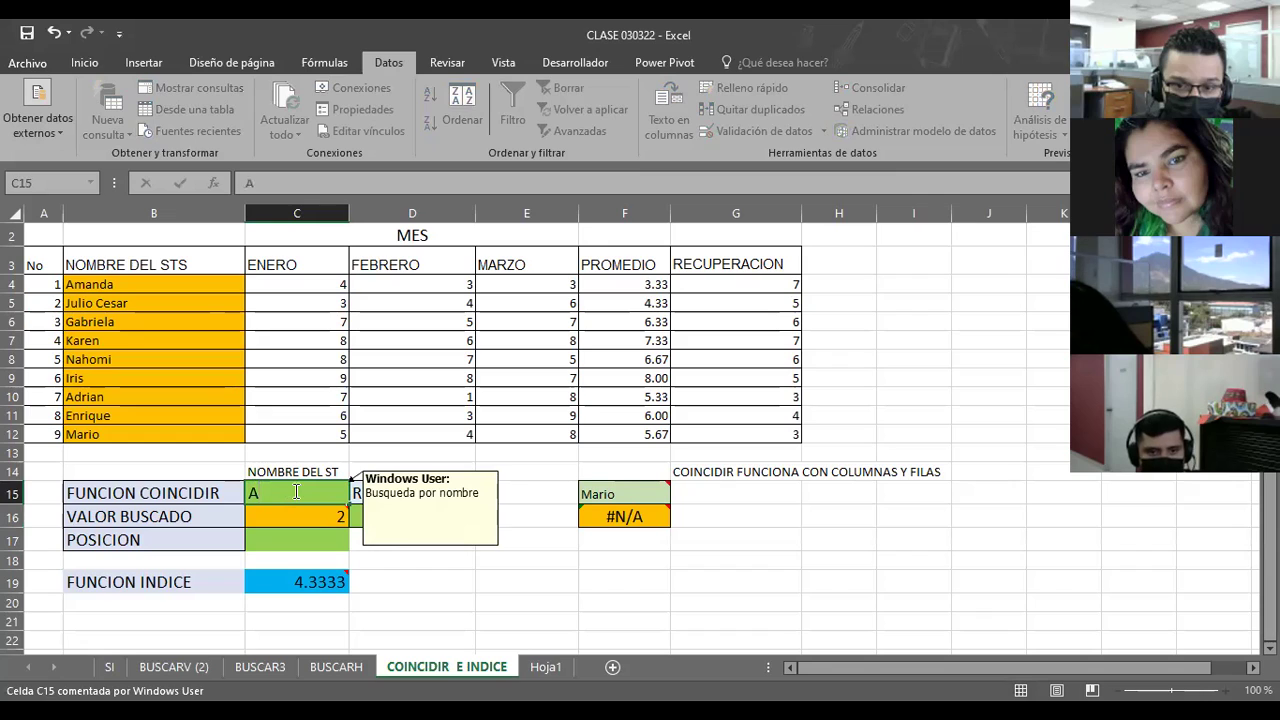
type("manda")
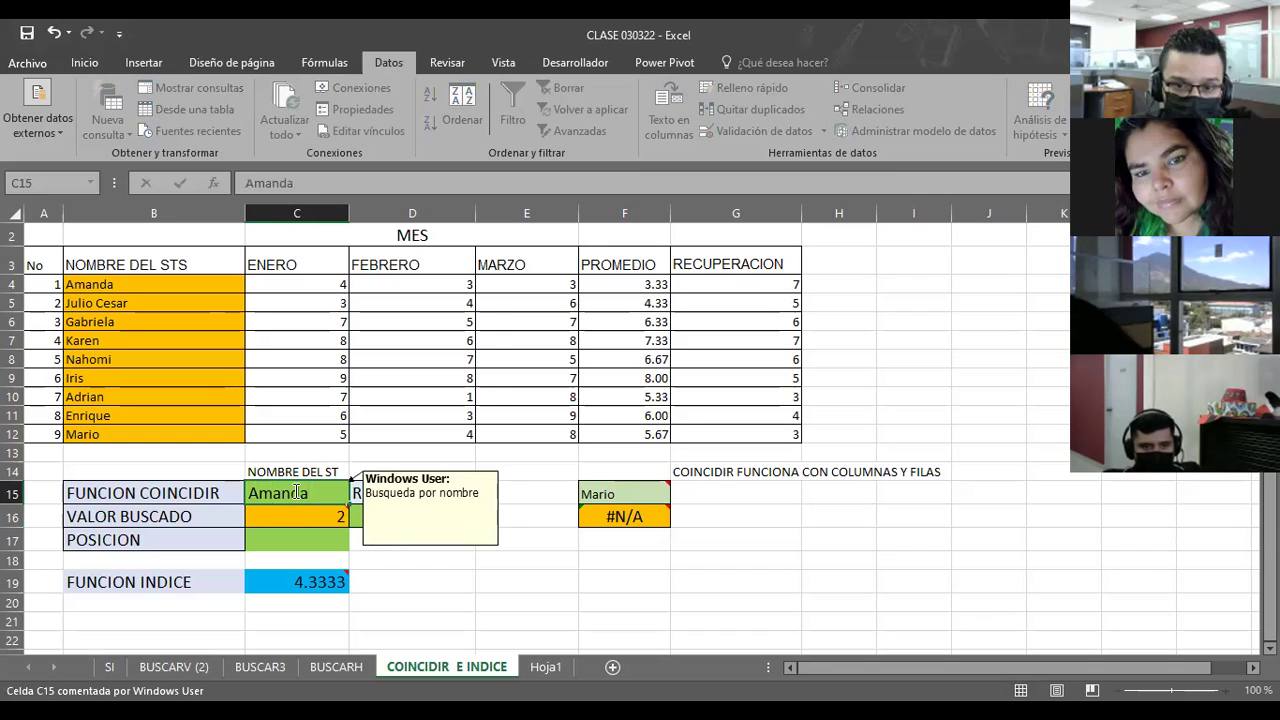
key("Return")
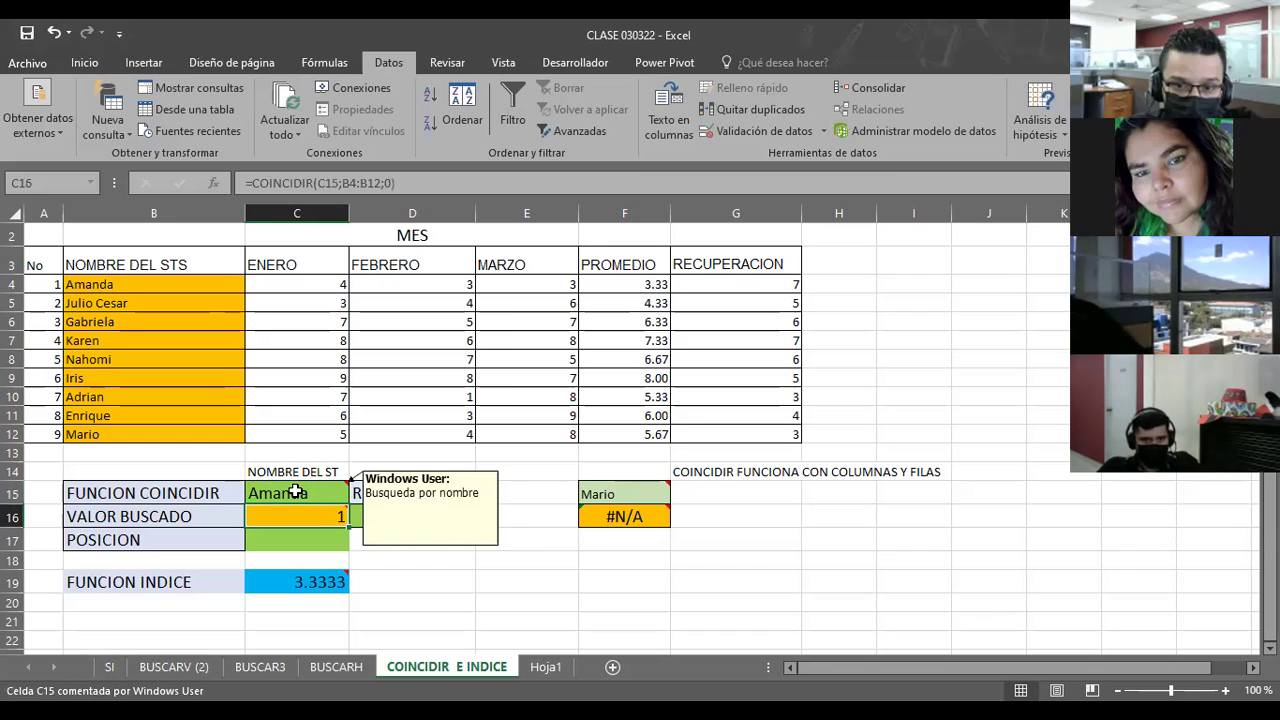
mouse_move(321, 512)
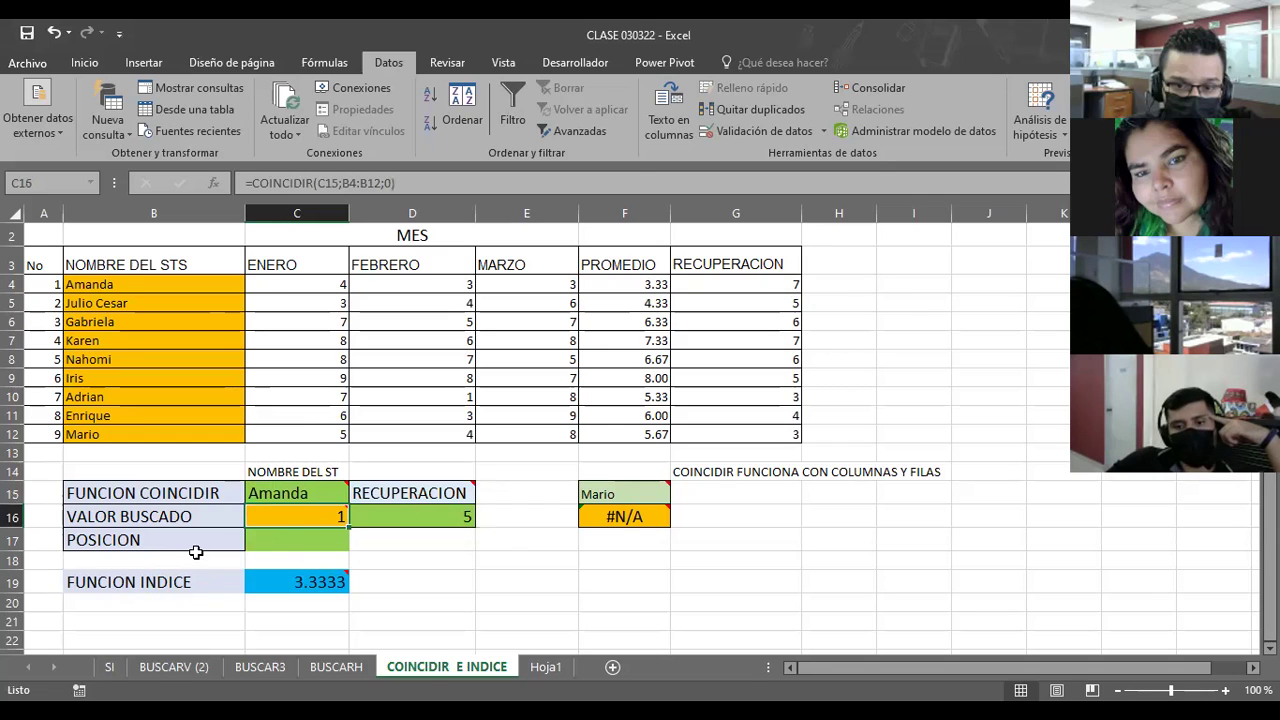
left_click(414, 493)
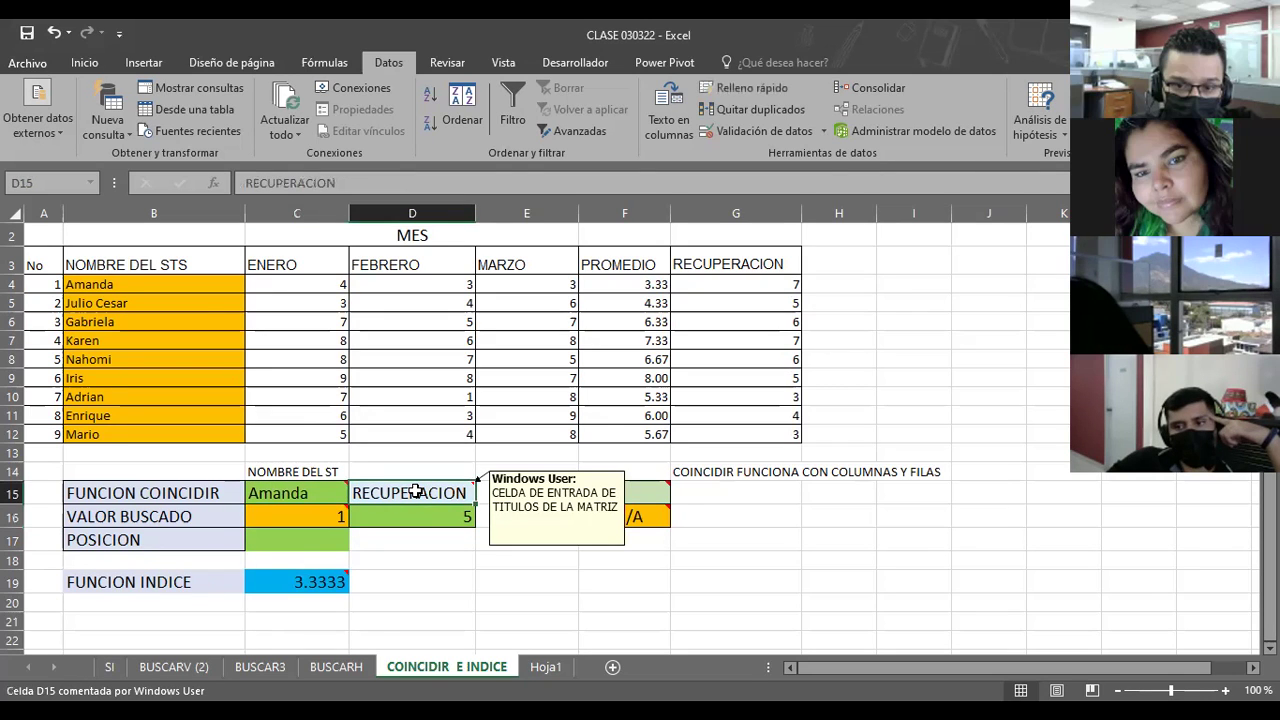
left_click(419, 514)
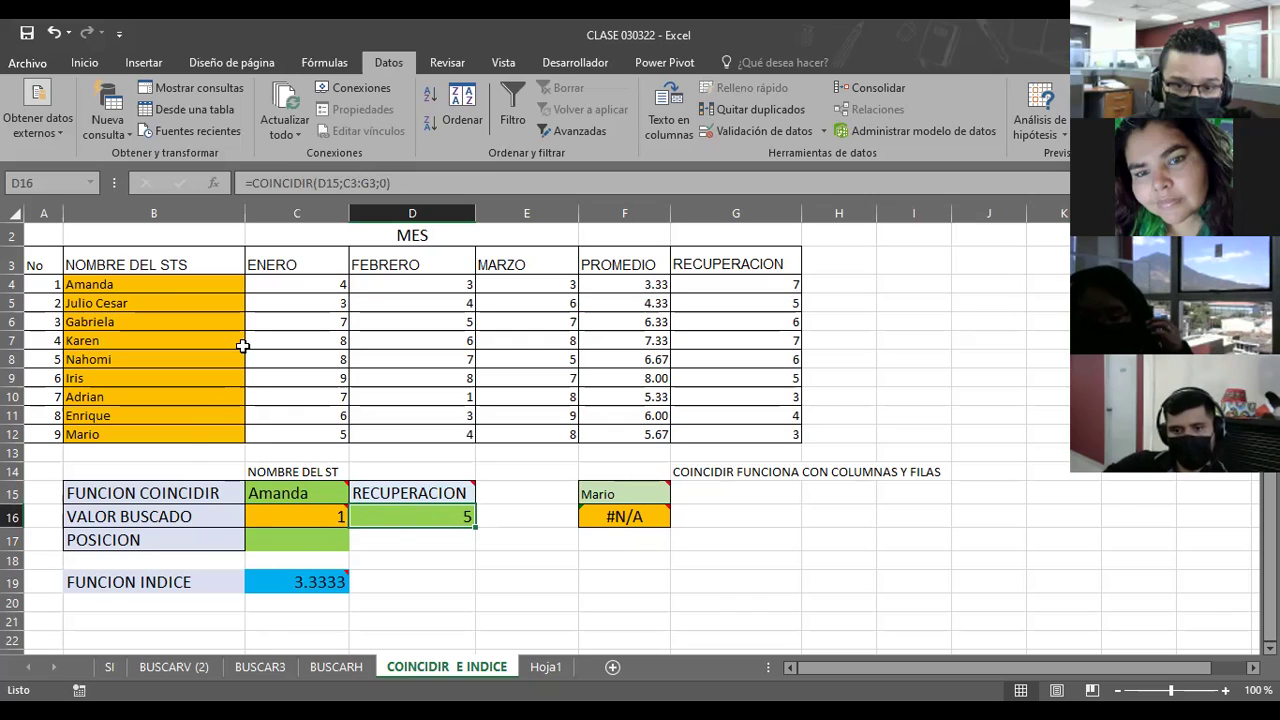
left_click(278, 260)
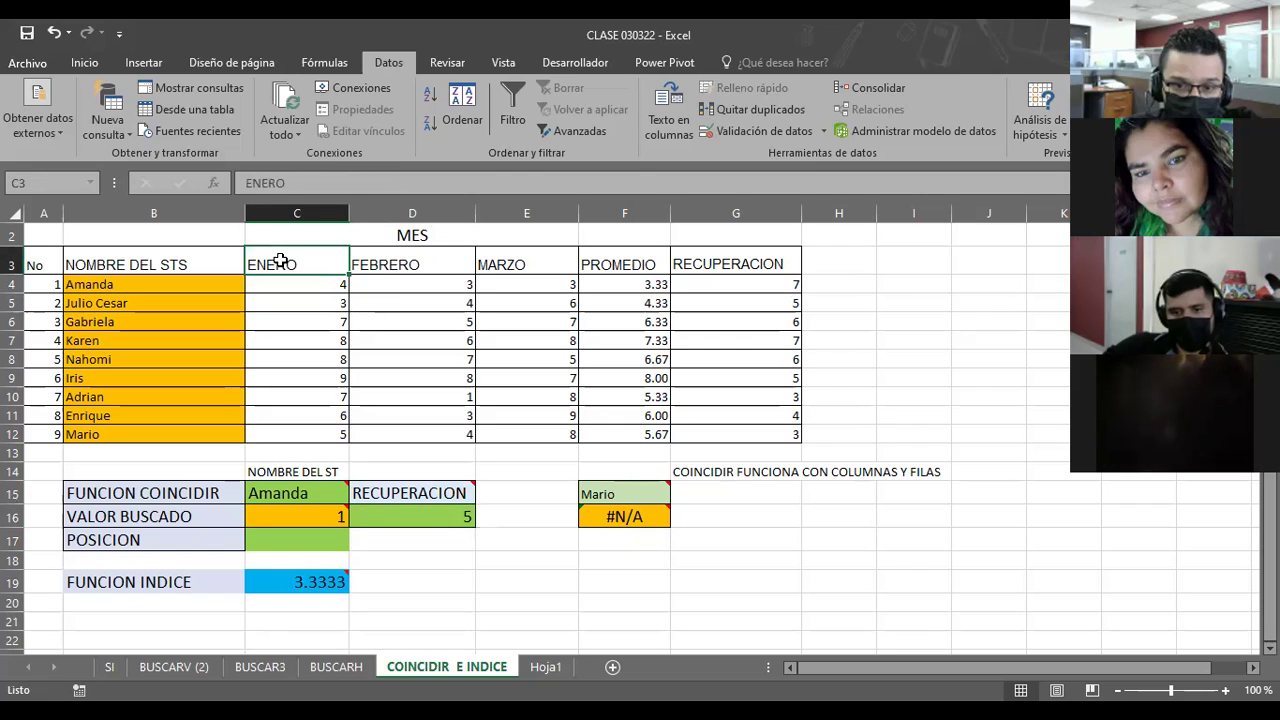
left_click_drag(280, 261, 692, 257)
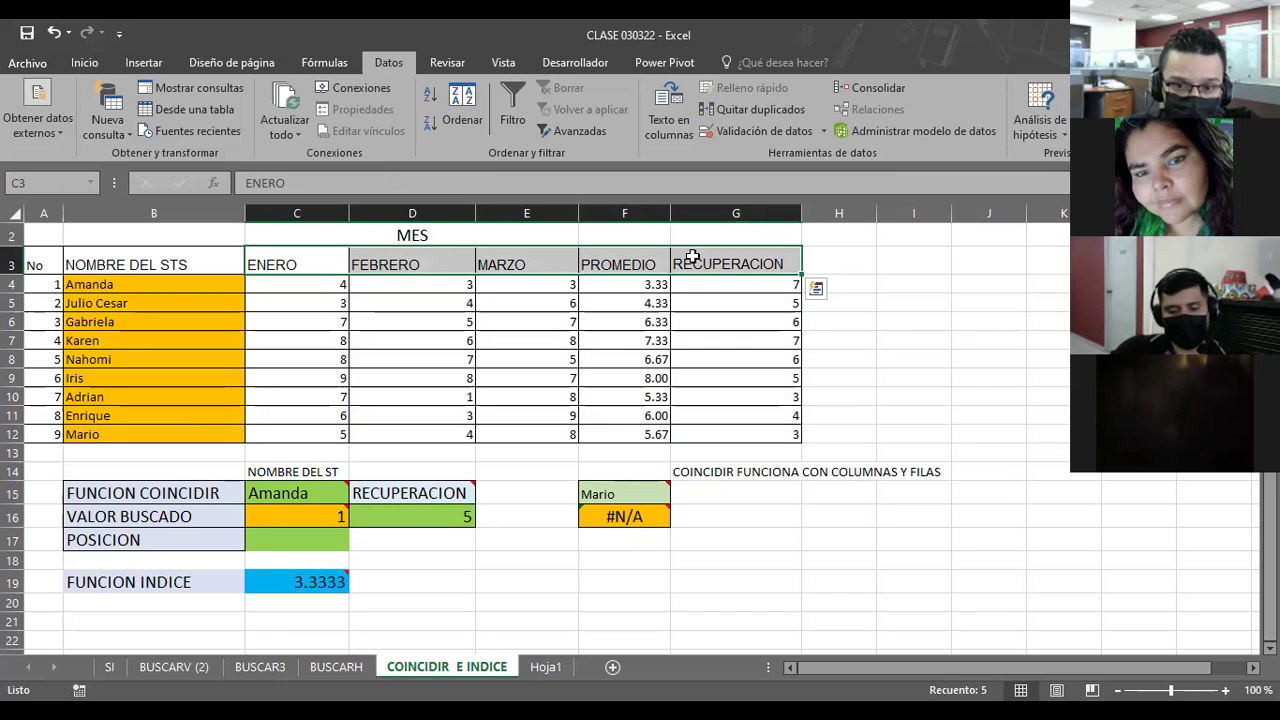
left_click(366, 455)
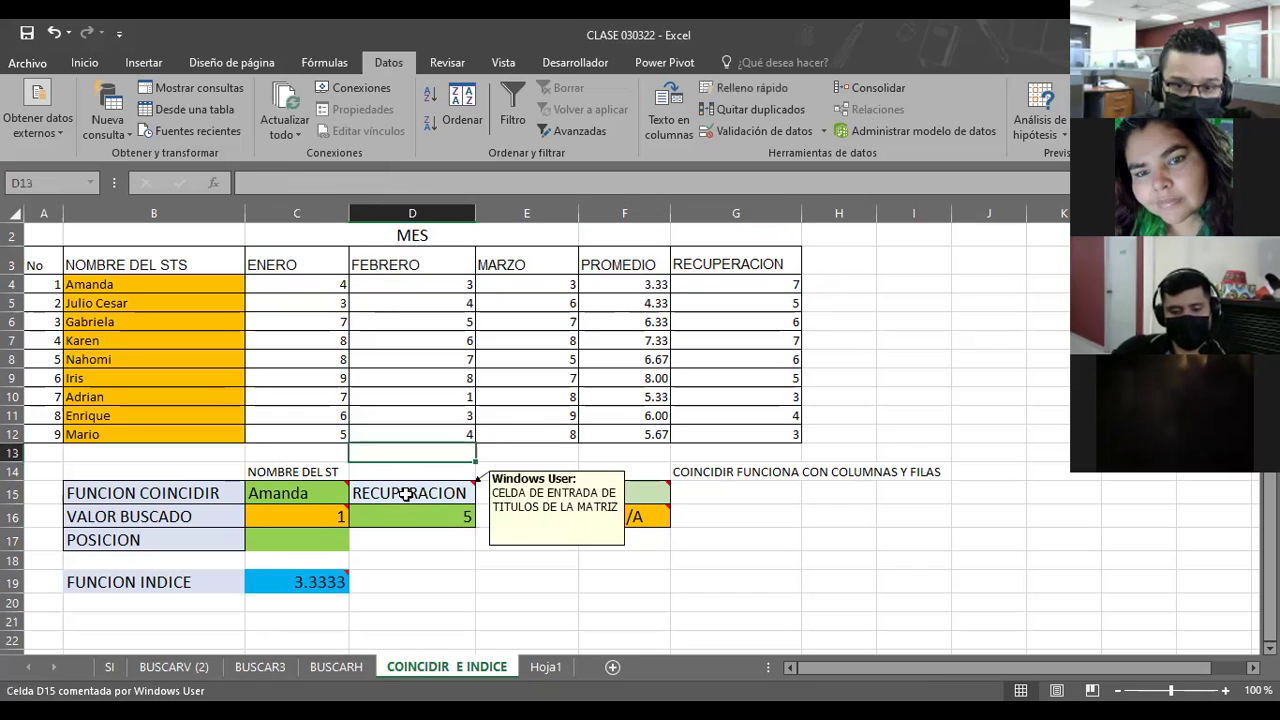
left_click(405, 494)
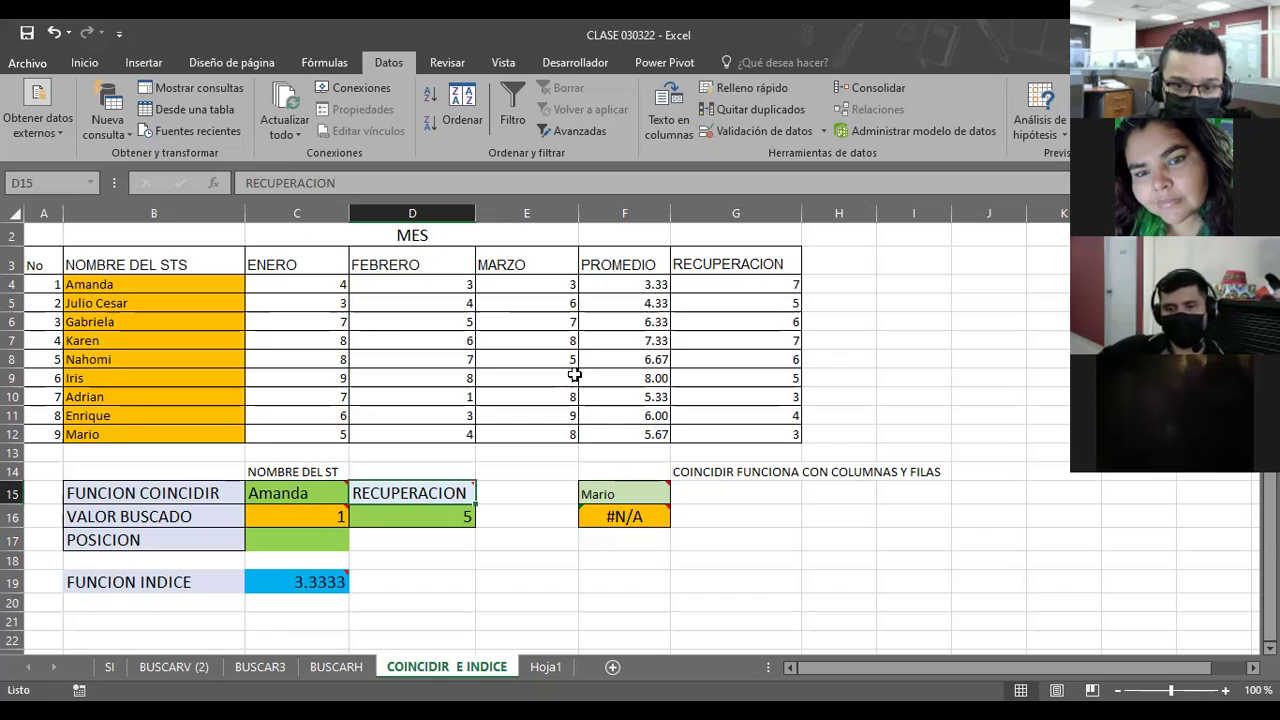
left_click(417, 515)
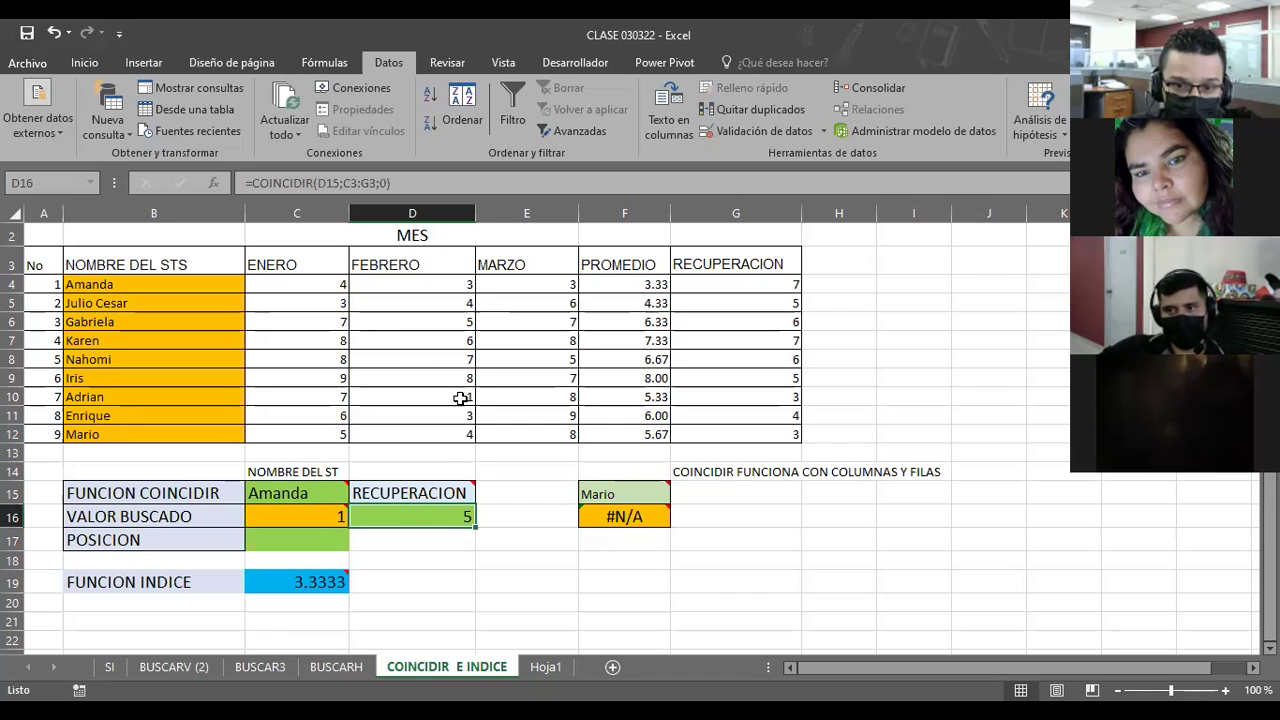
mouse_move(426, 493)
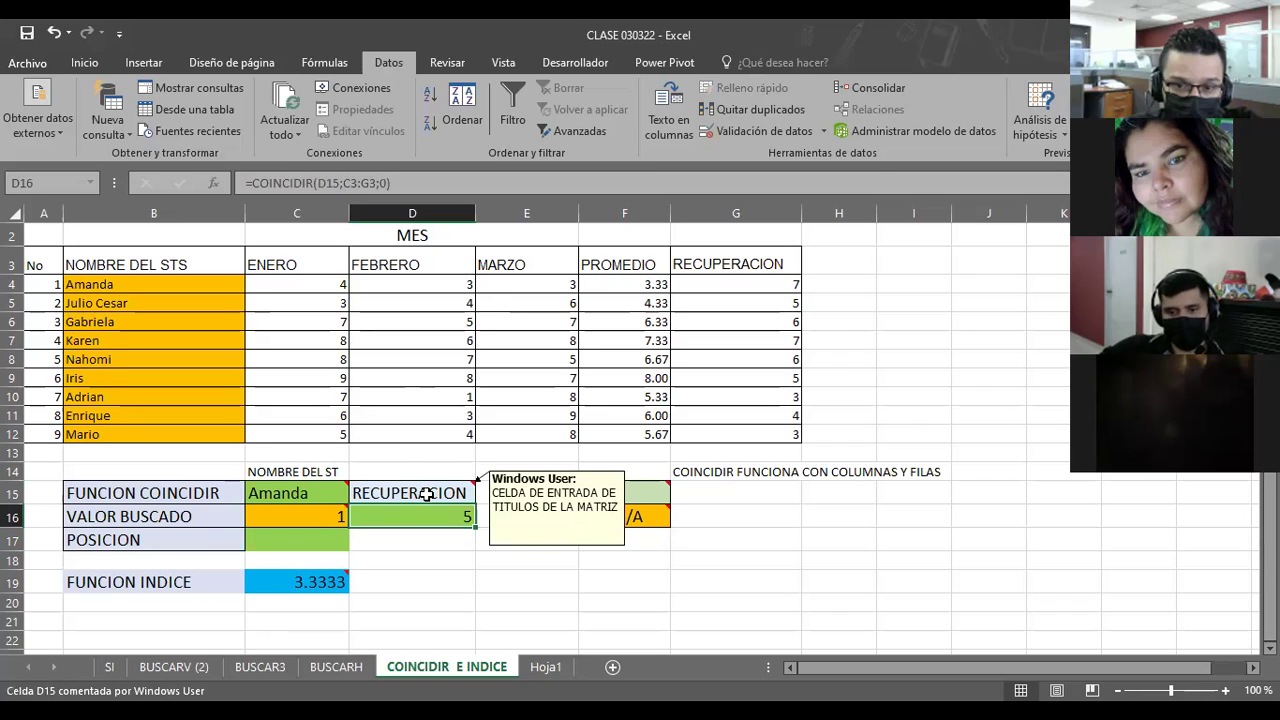
key("F2")
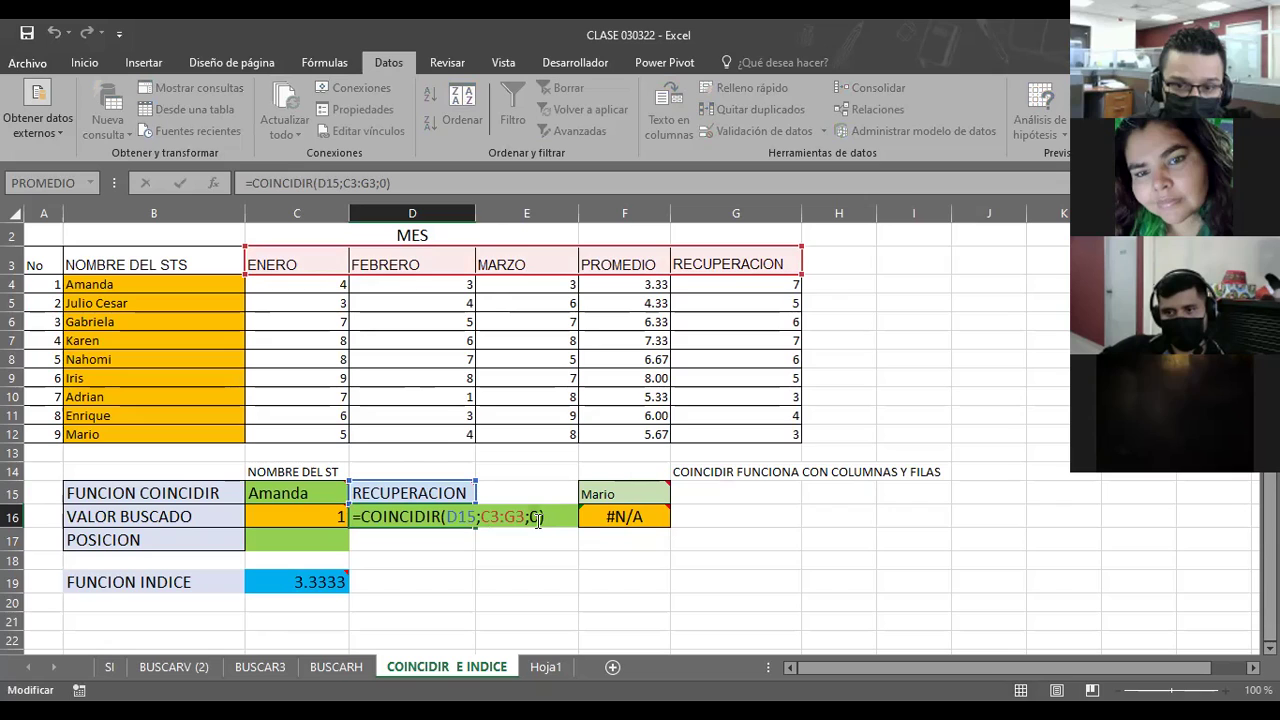
left_click(538, 517)
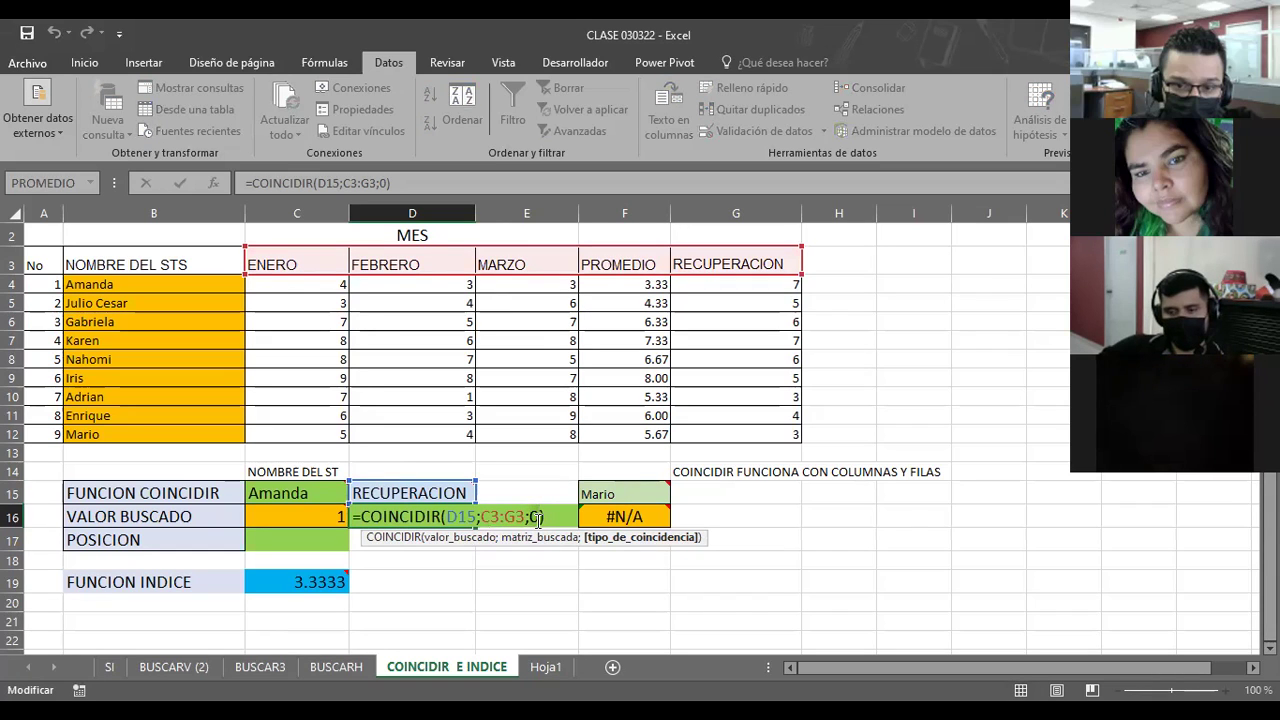
key("Return")
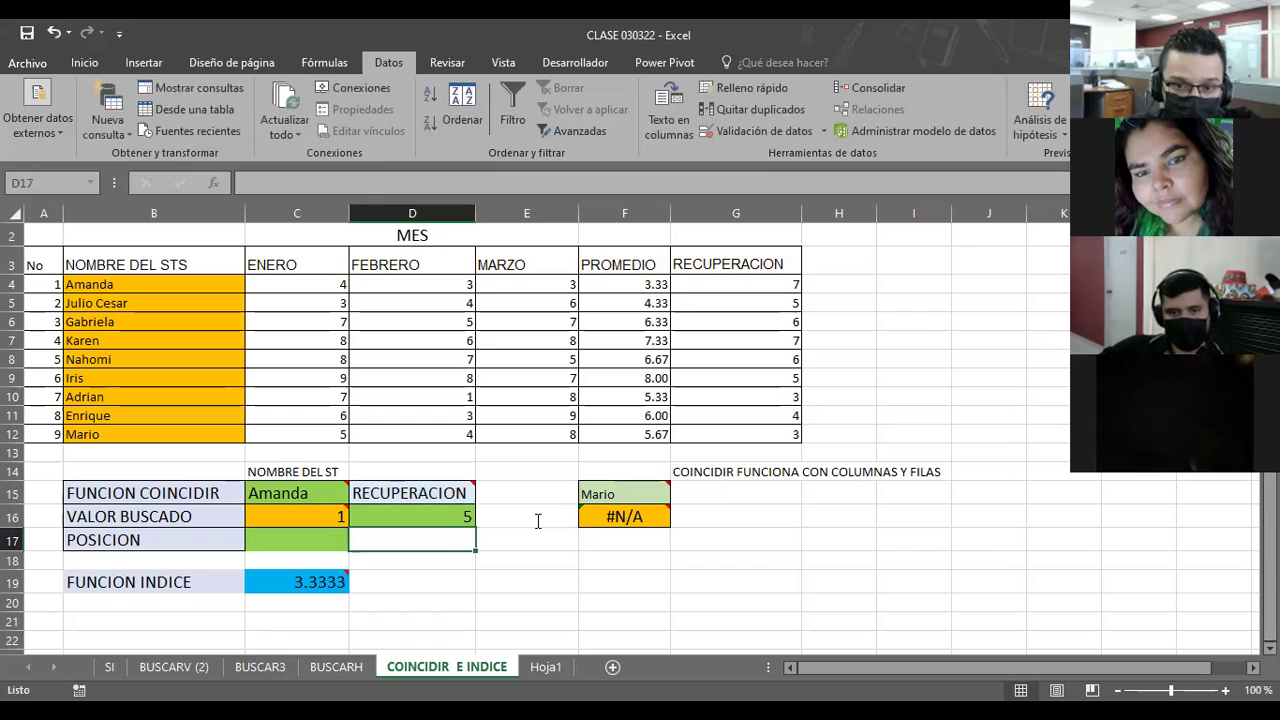
Enter promedio and then marzo as the D15 header, watching D16's MATCH position update
left_click(413, 515)
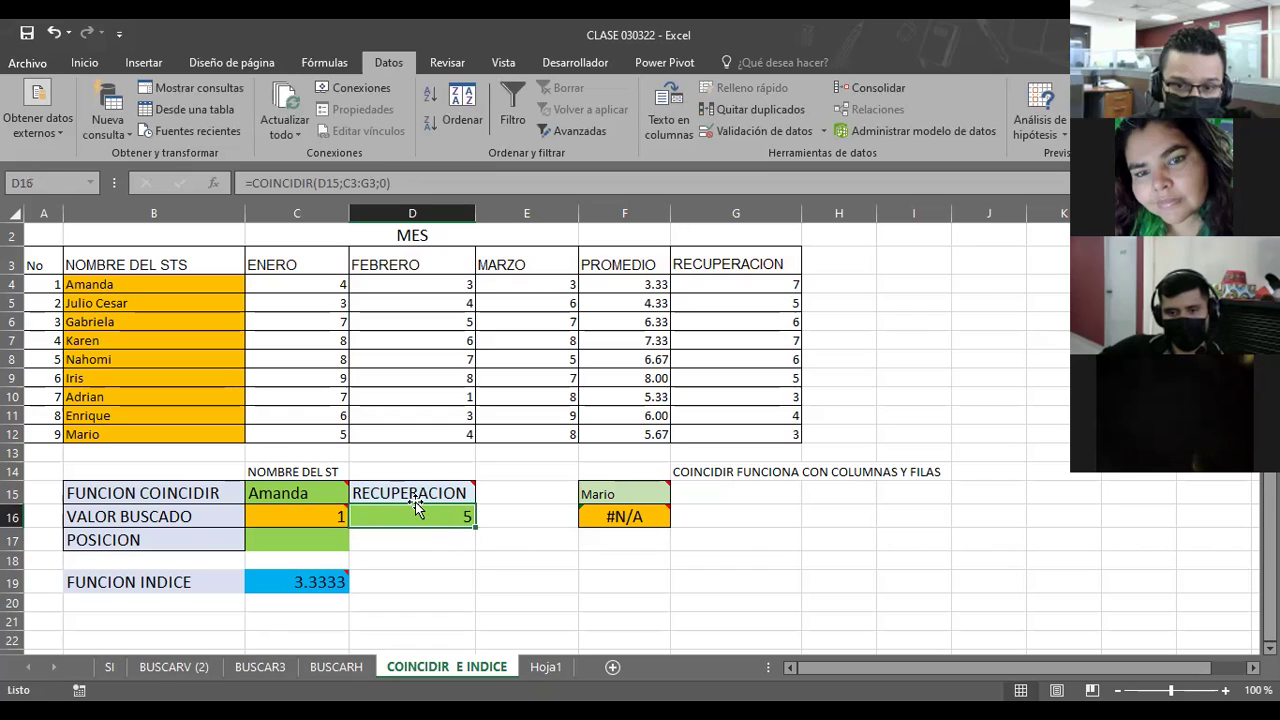
left_click(418, 491)
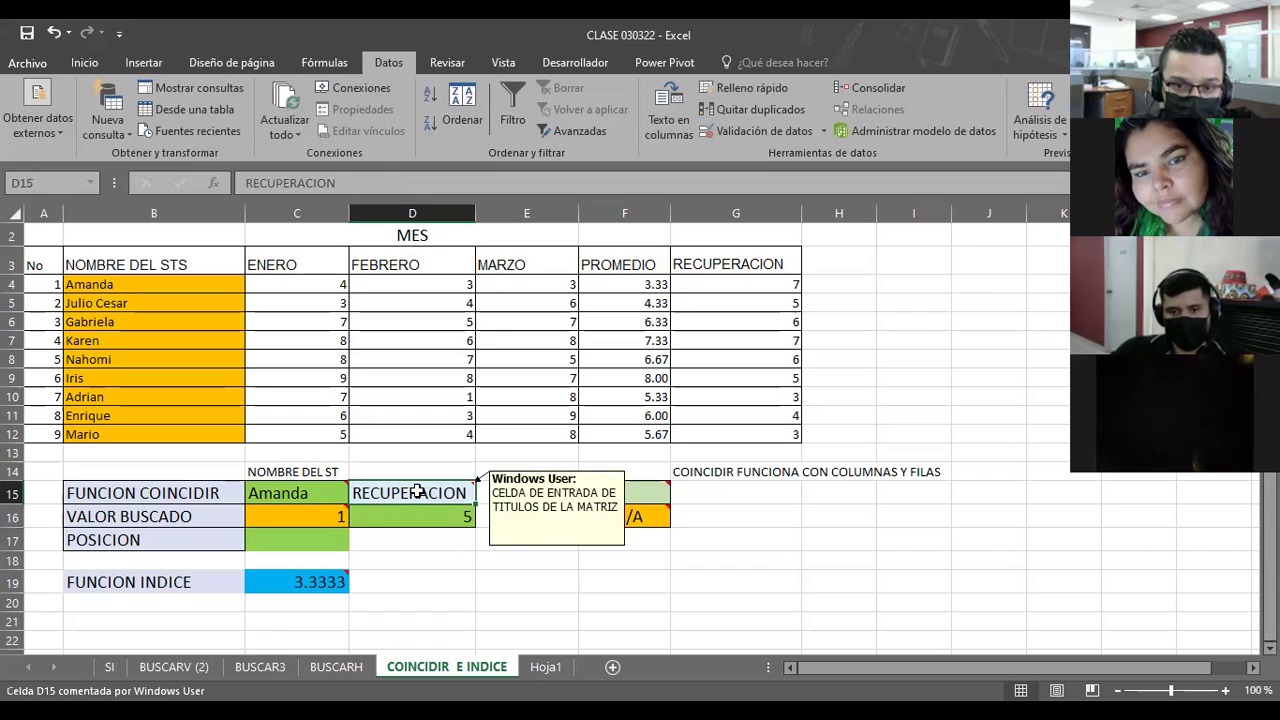
type("pro")
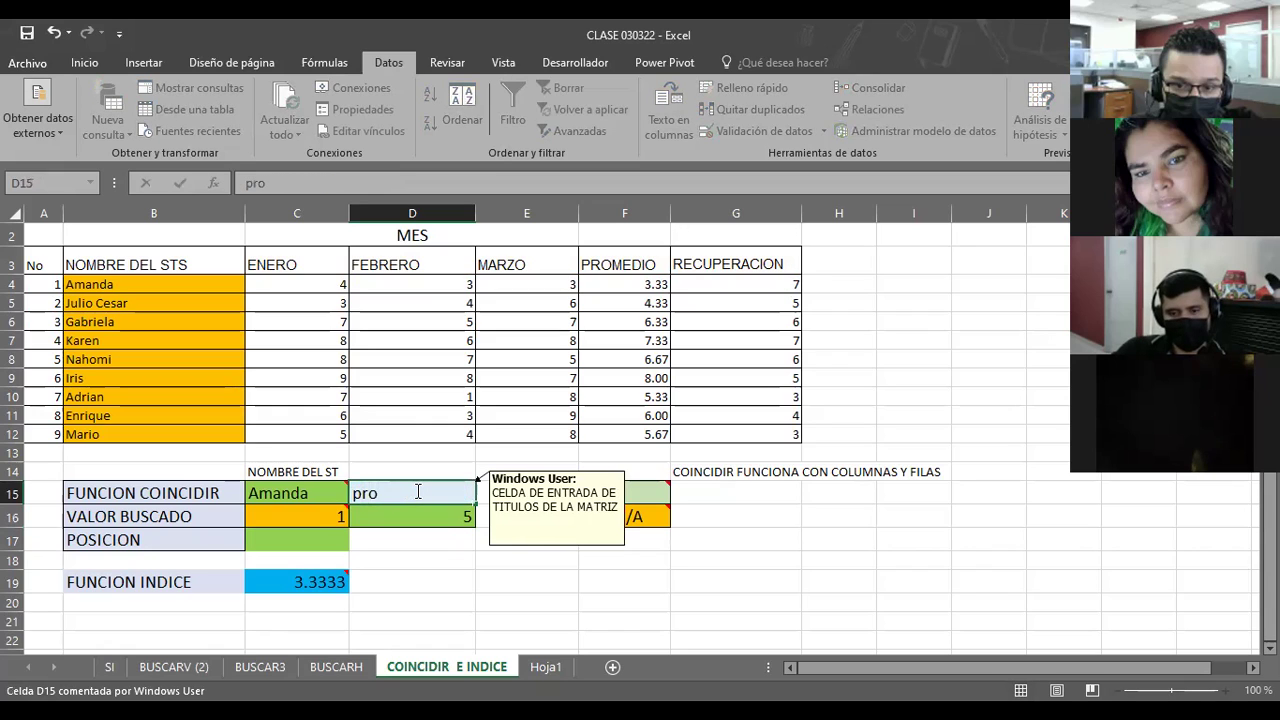
type("medio")
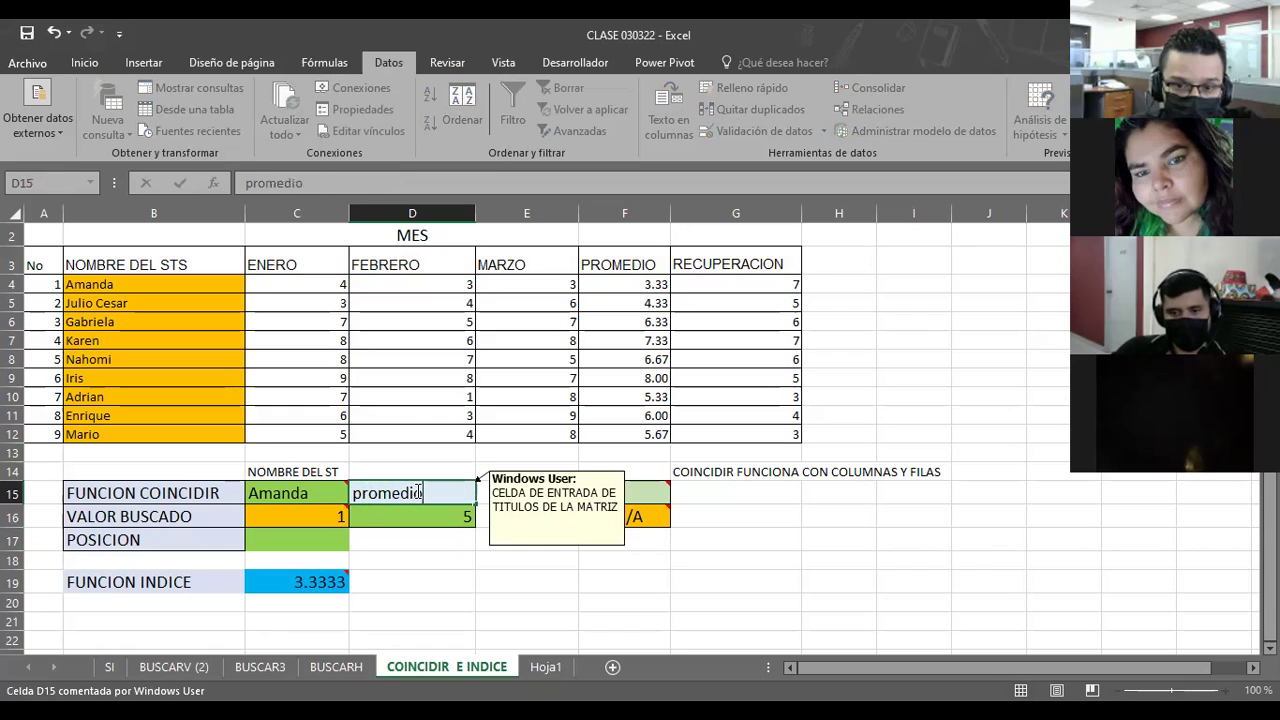
key("Return")
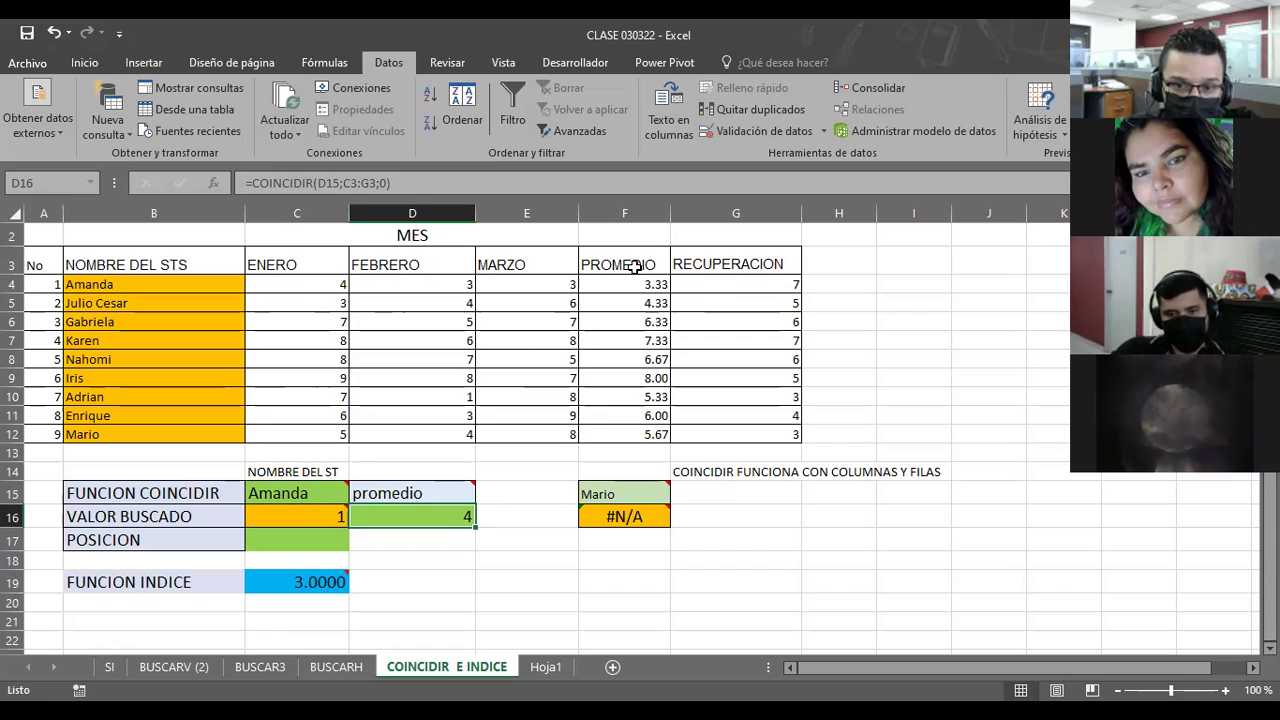
left_click(417, 492)
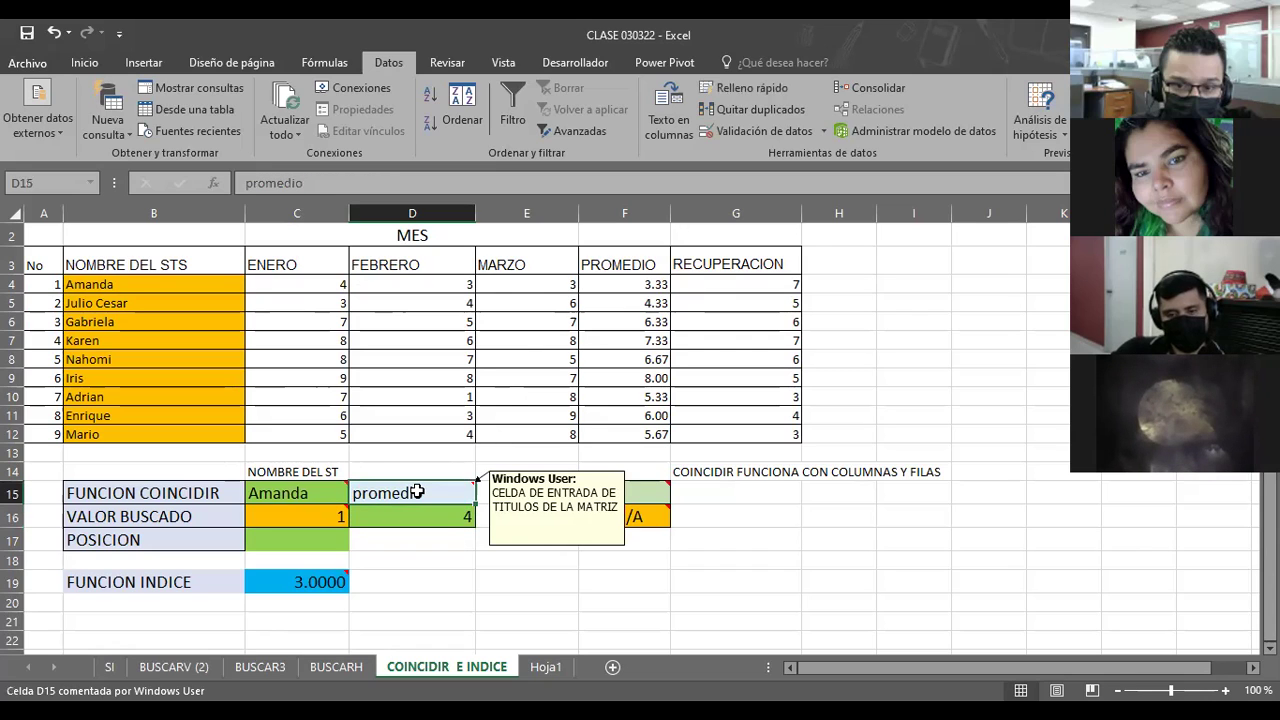
type("marzo")
key("Return")
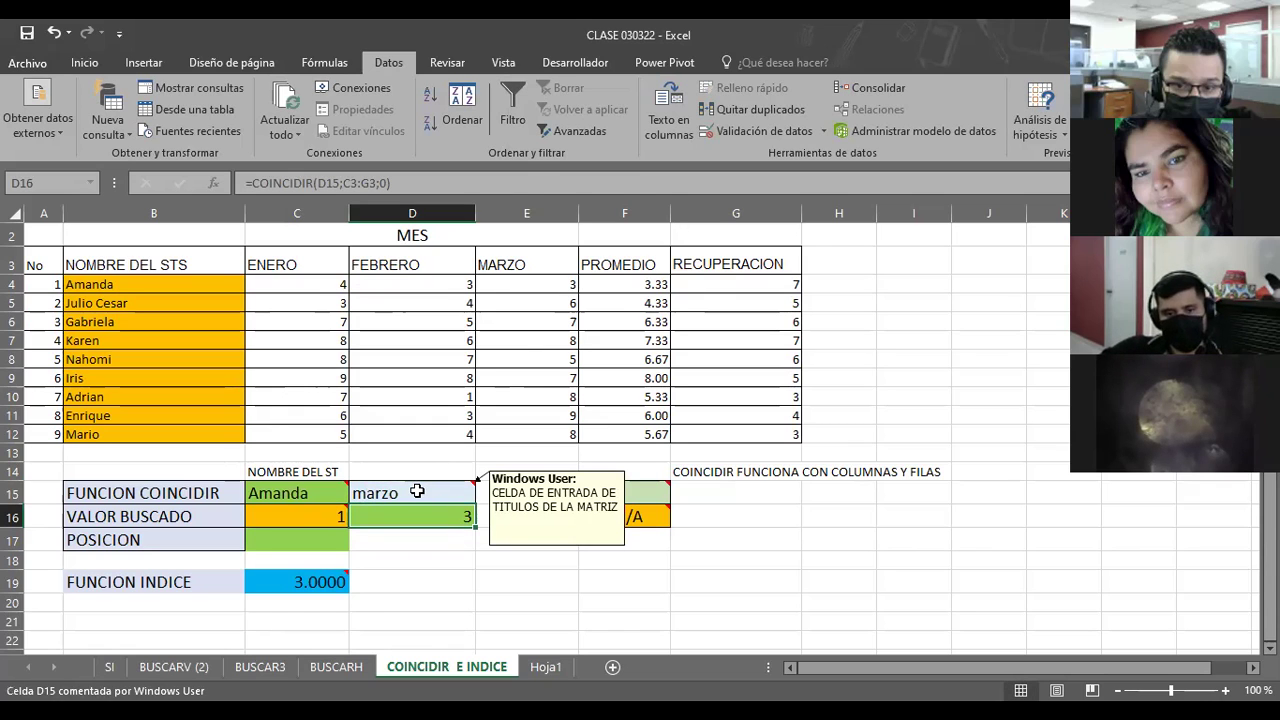
Change the D15 header to febrero, then to enero, so D16 returns 1
left_click(417, 491)
type("febrero")
key("Return")
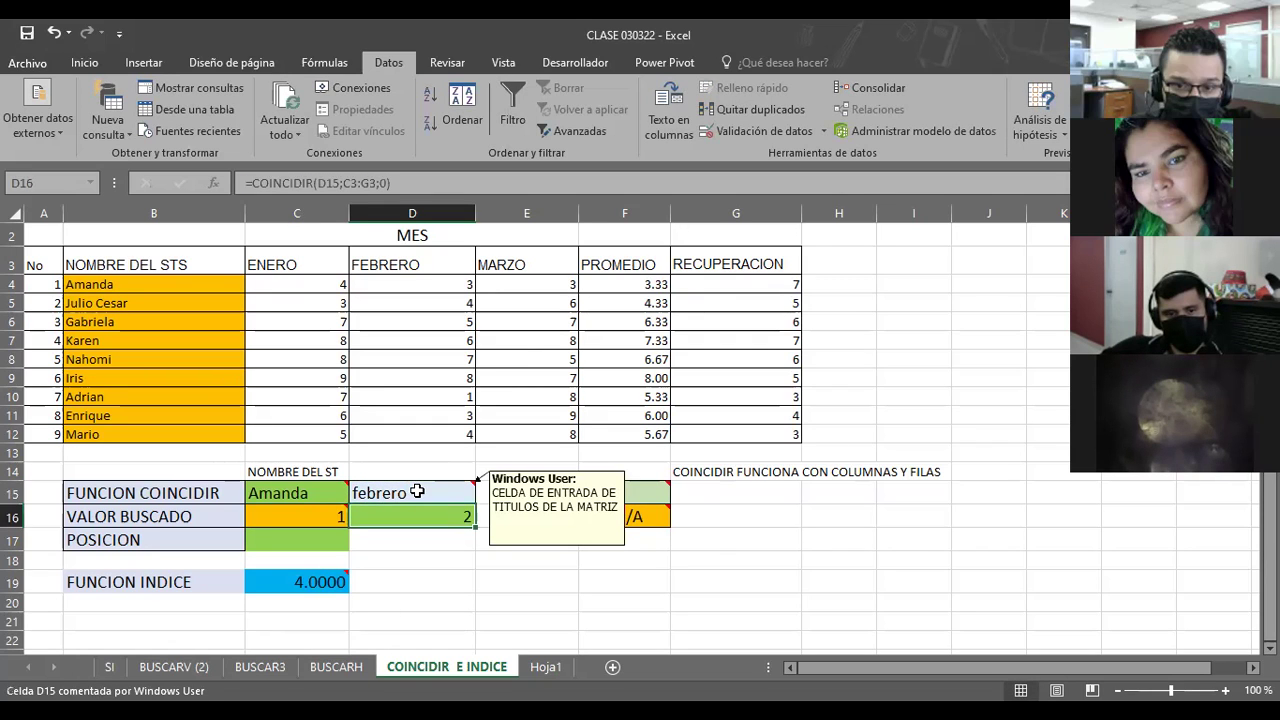
left_click(417, 491)
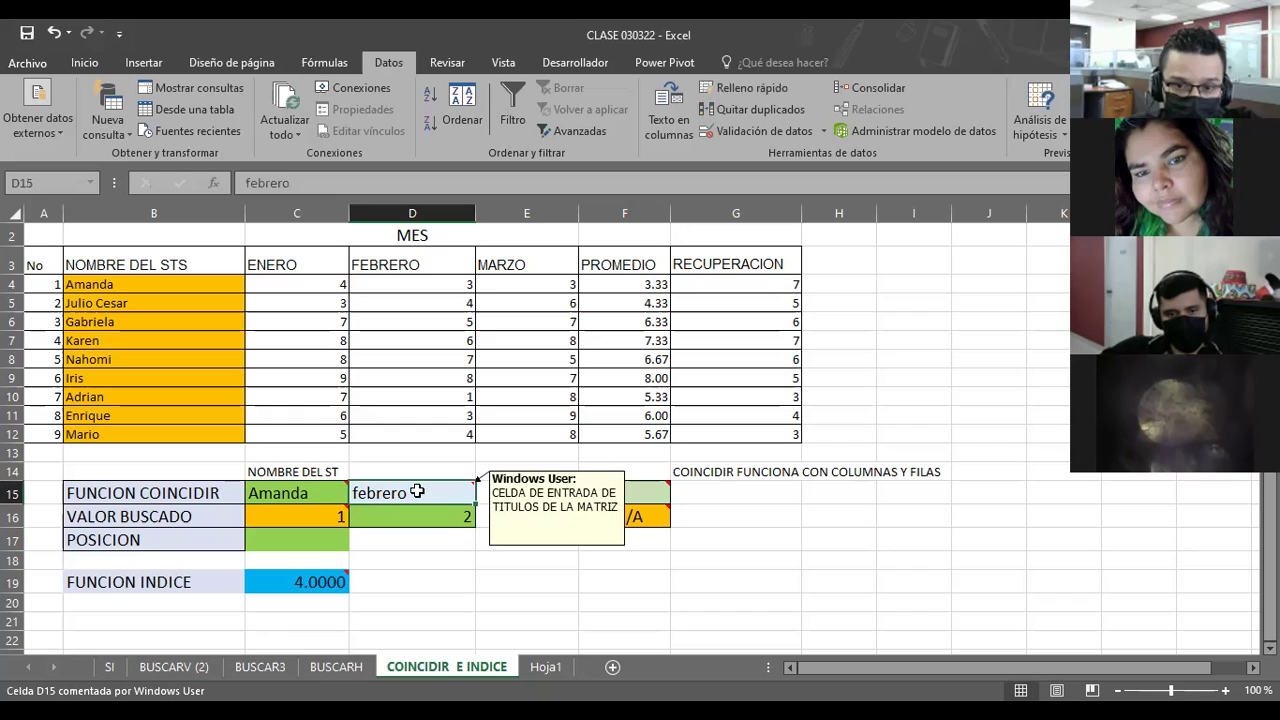
type("ene")
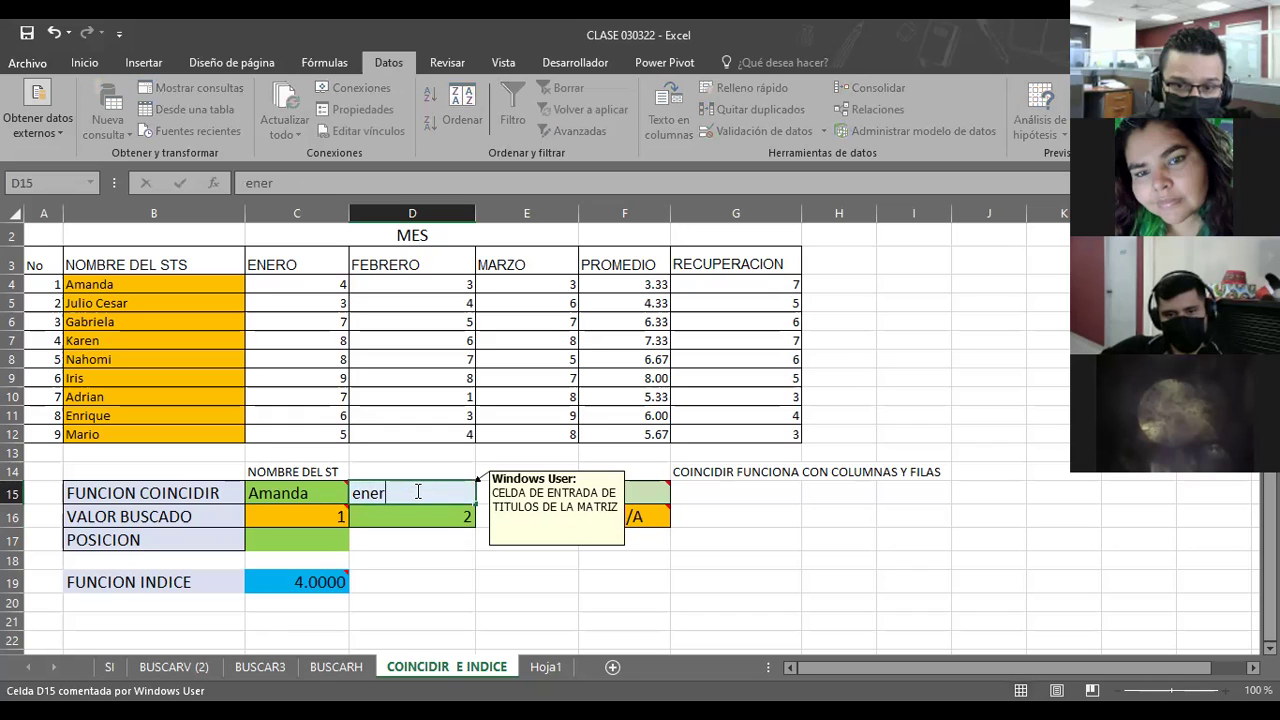
key("Return")
left_click(417, 490)
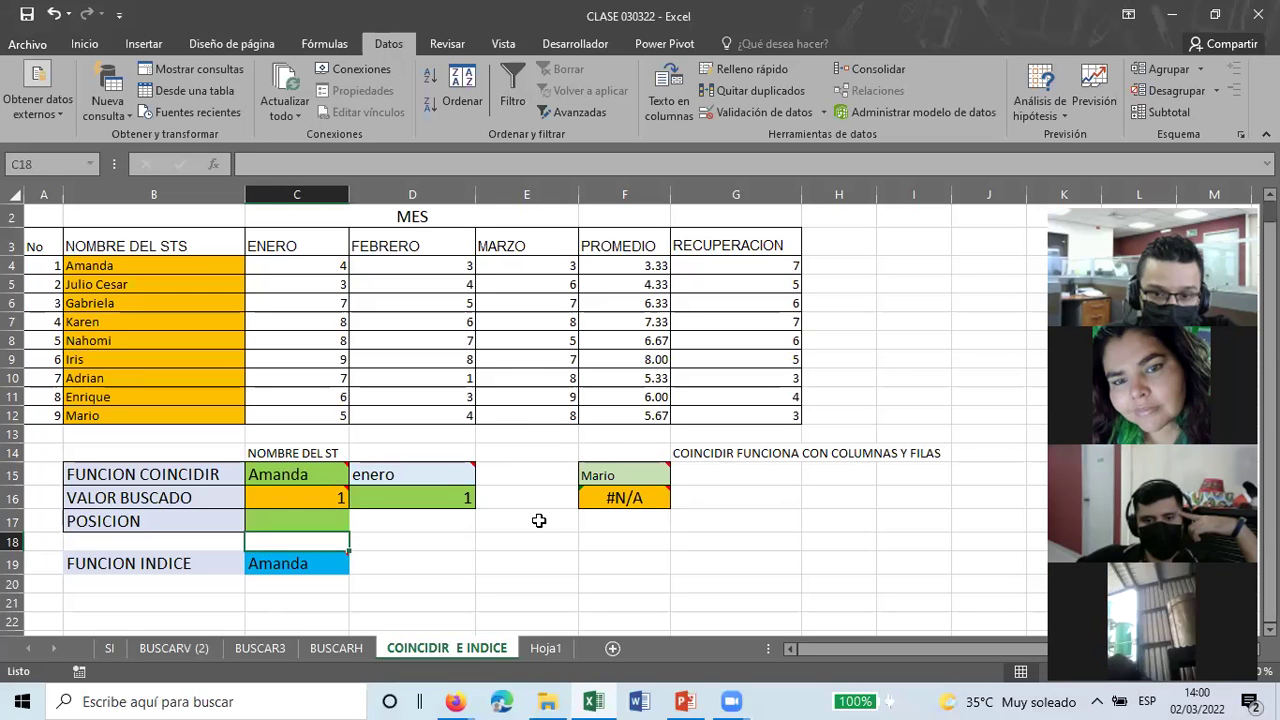
mouse_move(634, 497)
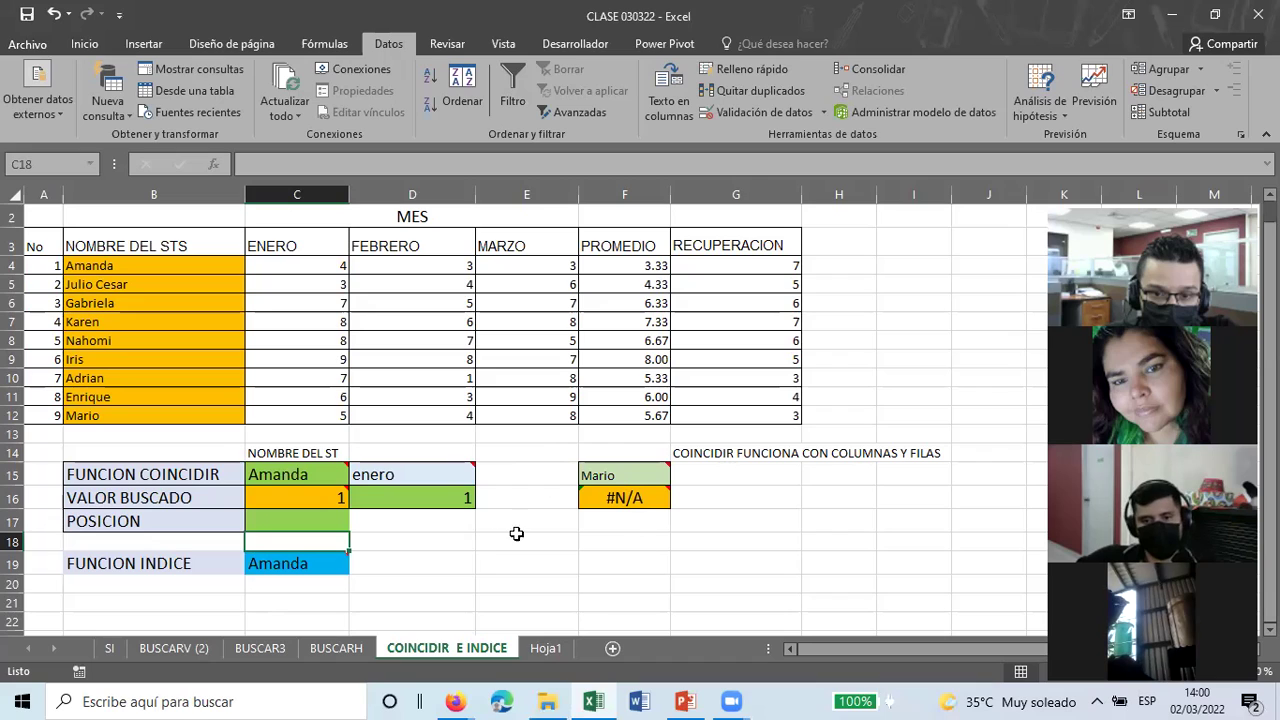
left_click(426, 558)
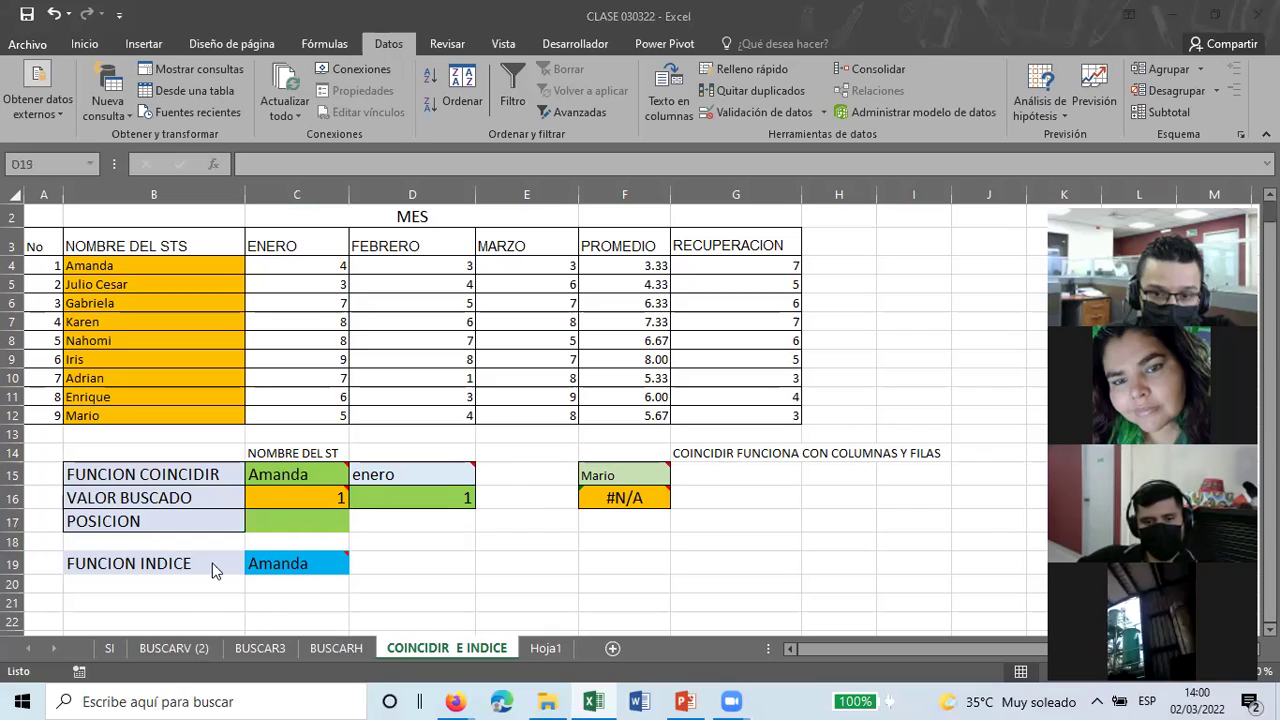
left_click(291, 563)
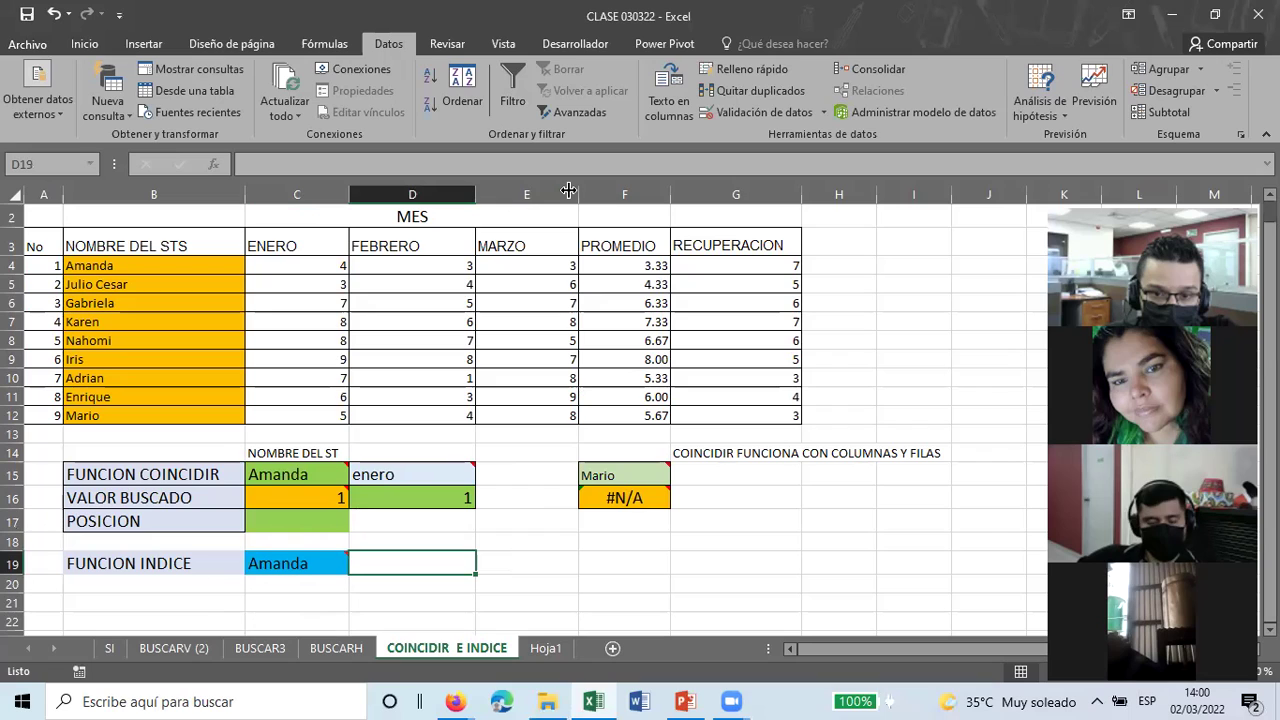
mouse_move(269, 562)
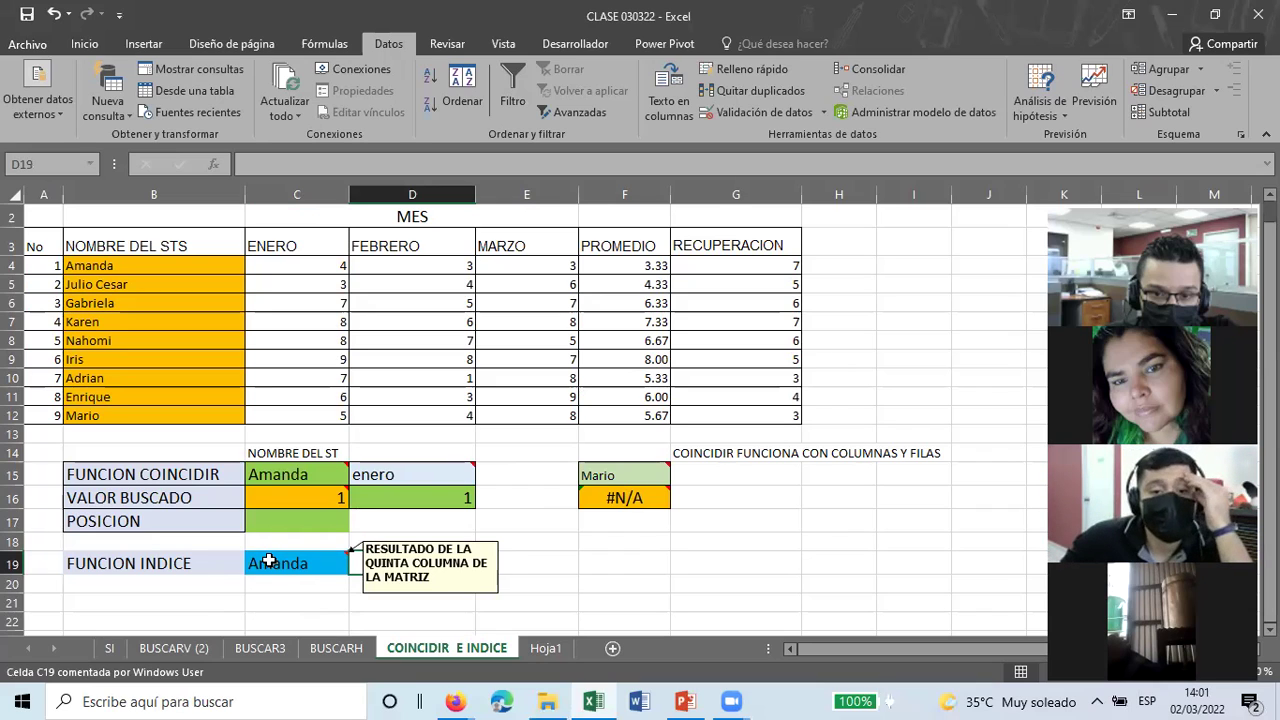
left_click(298, 566)
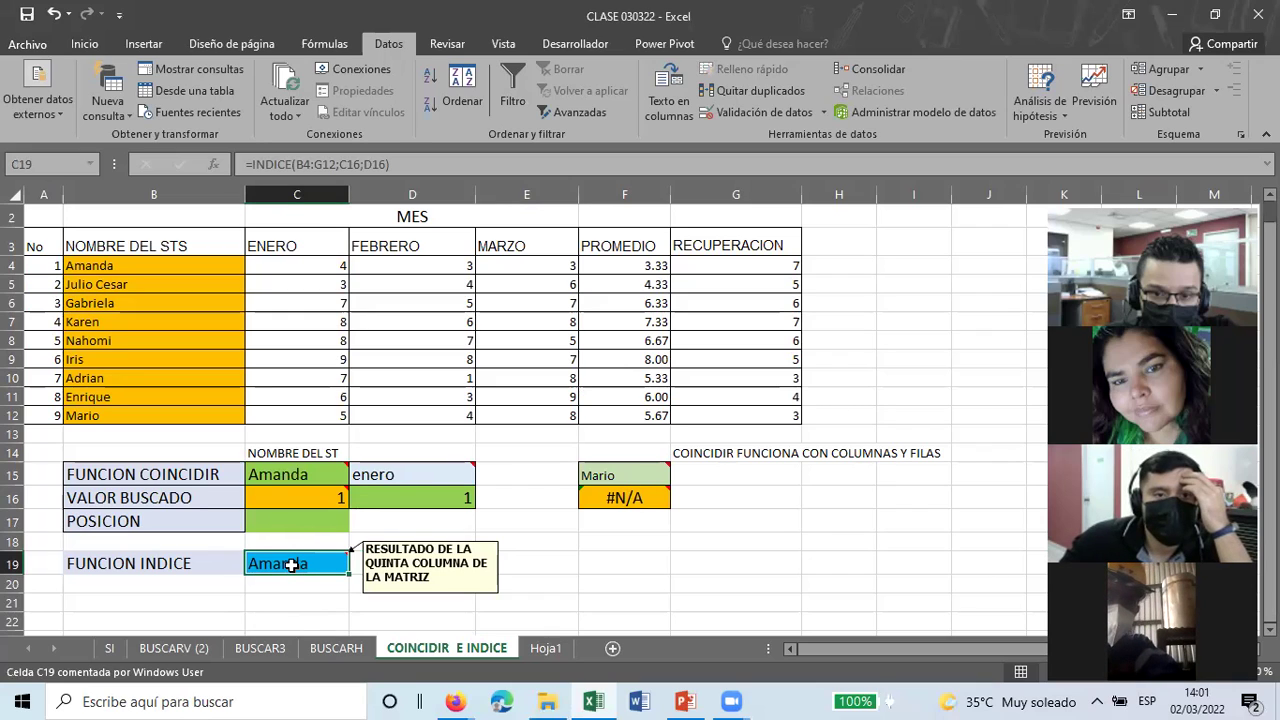
left_click(128, 264)
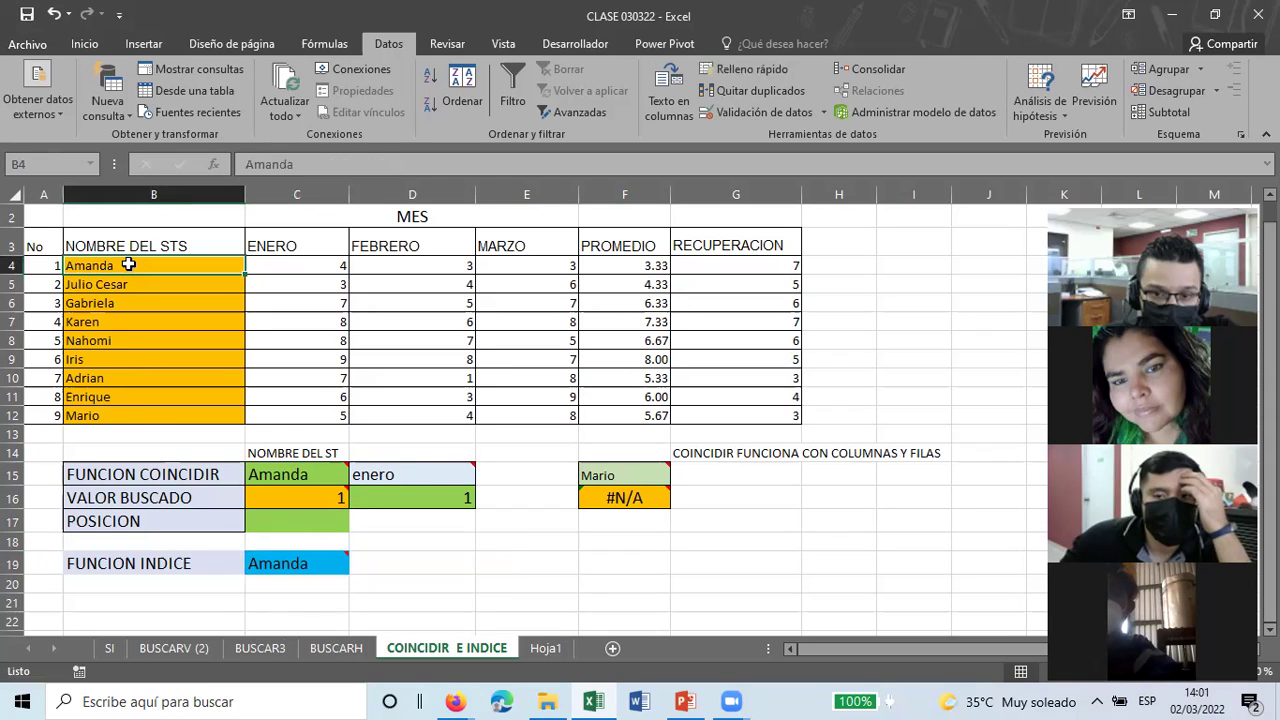
left_click(300, 564)
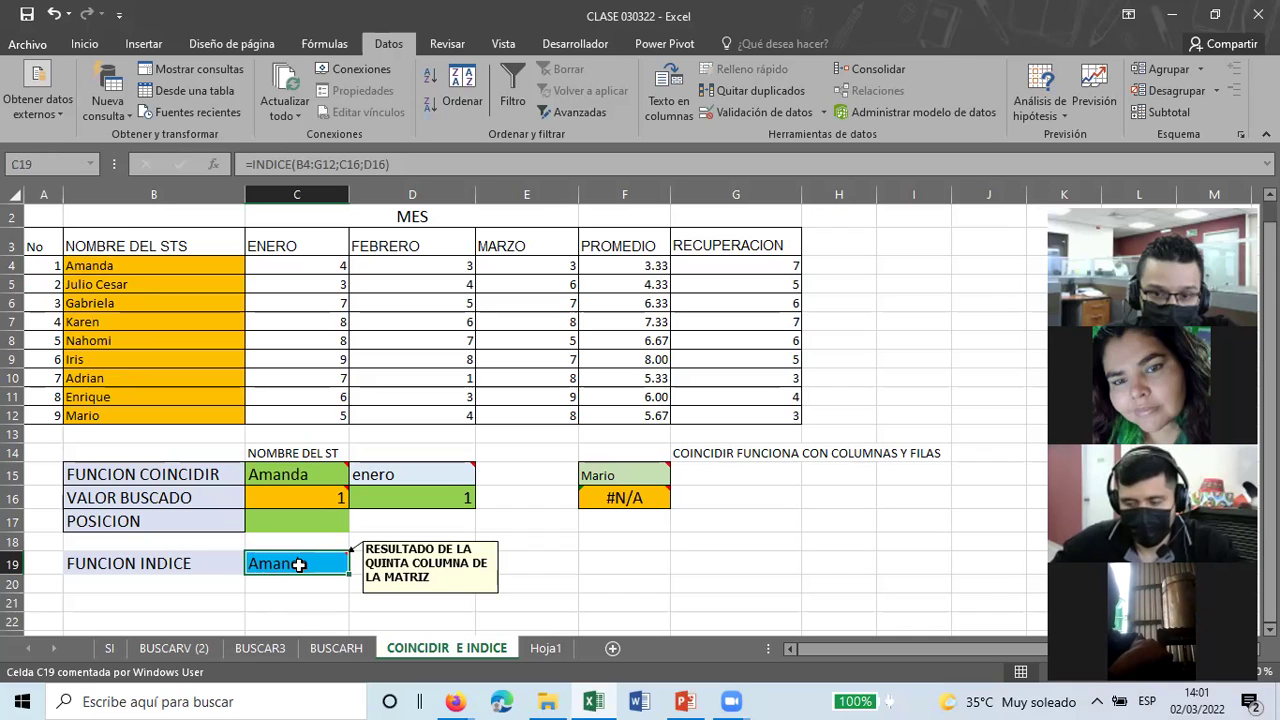
left_click(421, 503)
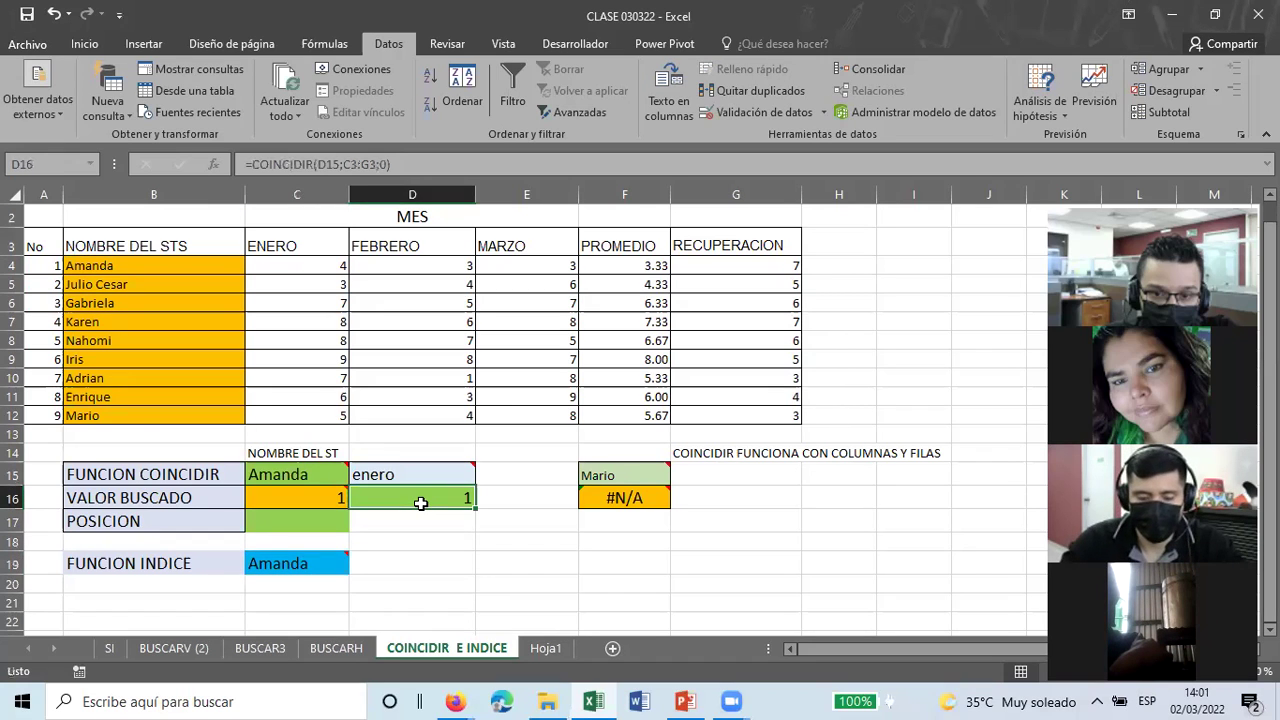
left_click(292, 563)
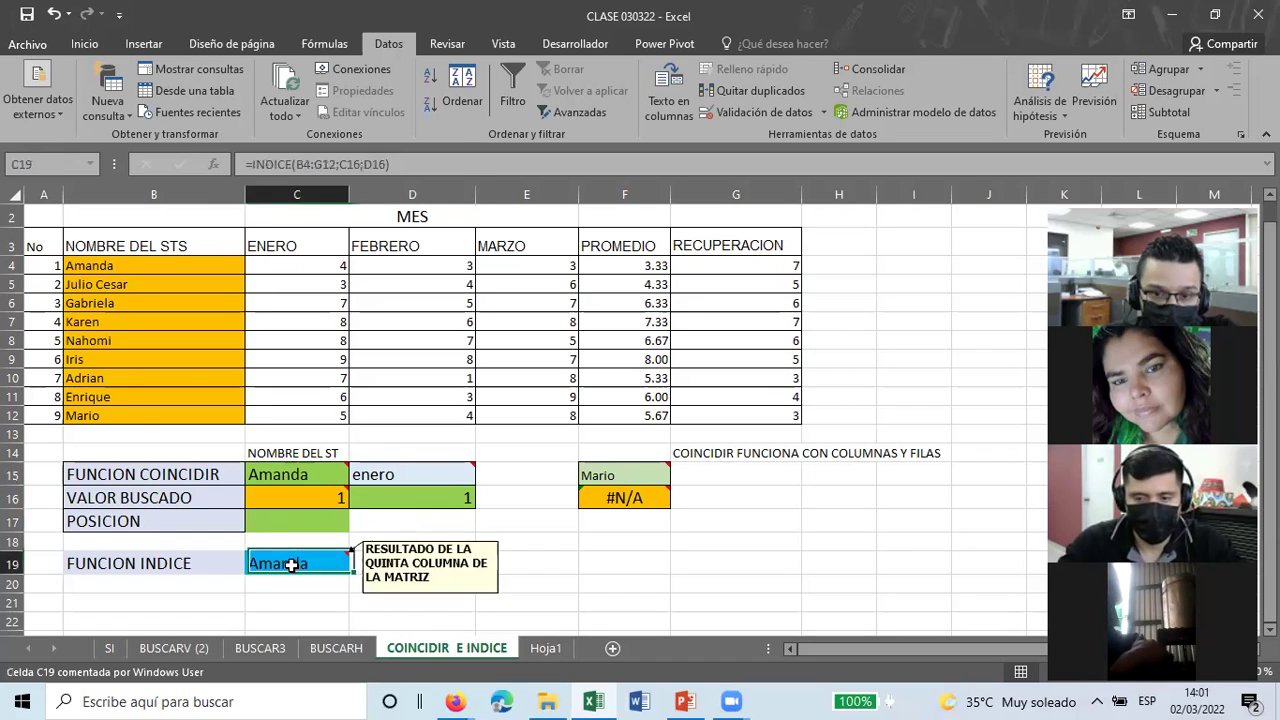
left_click(421, 502)
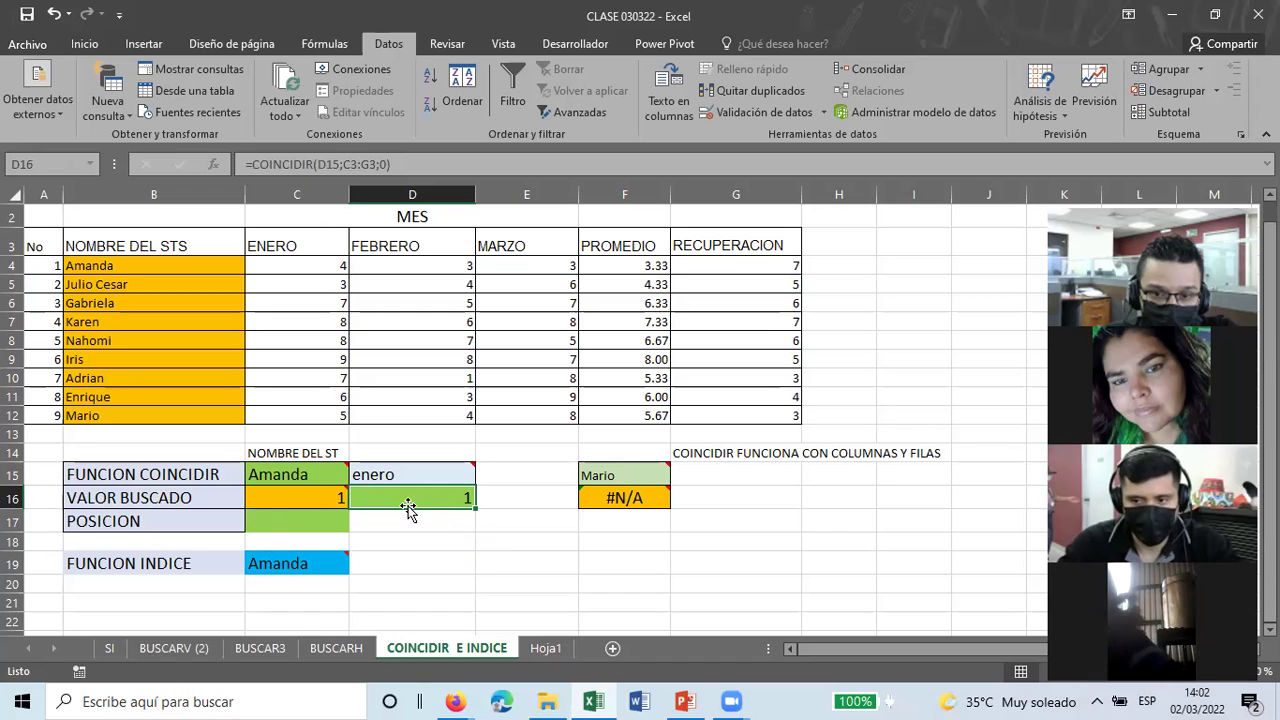
mouse_move(359, 474)
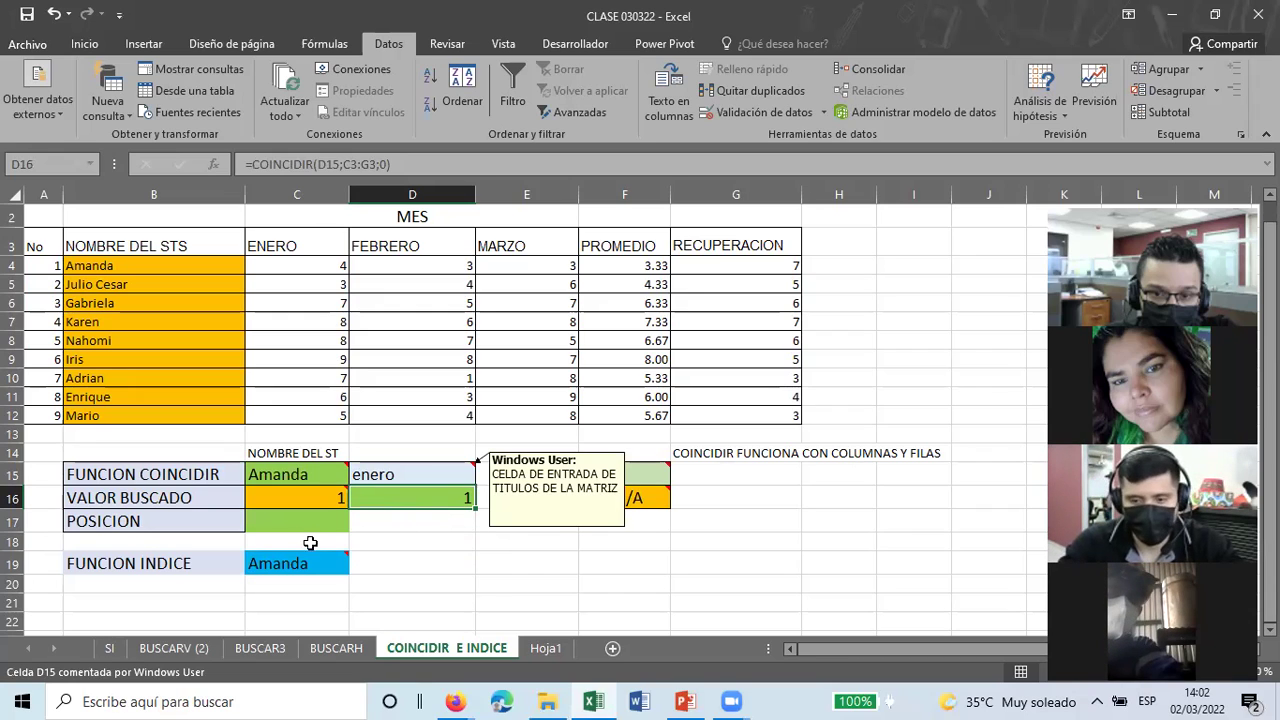
left_click(286, 563)
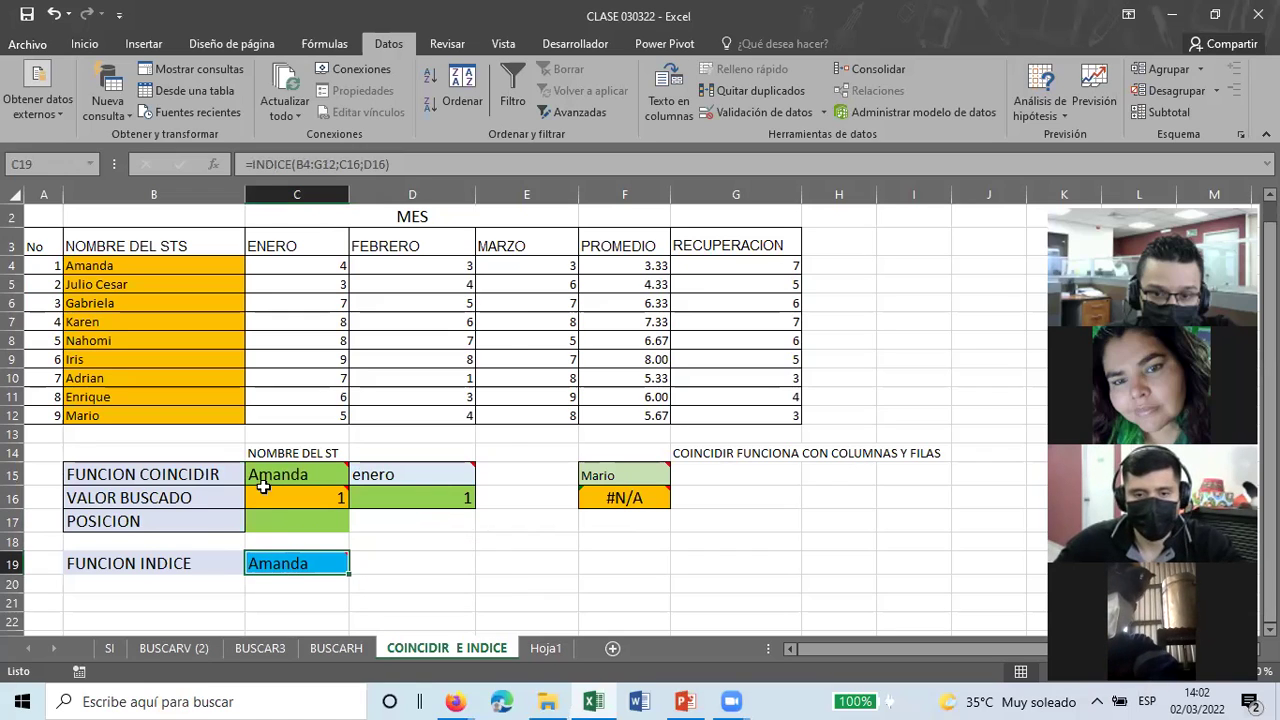
mouse_move(291, 497)
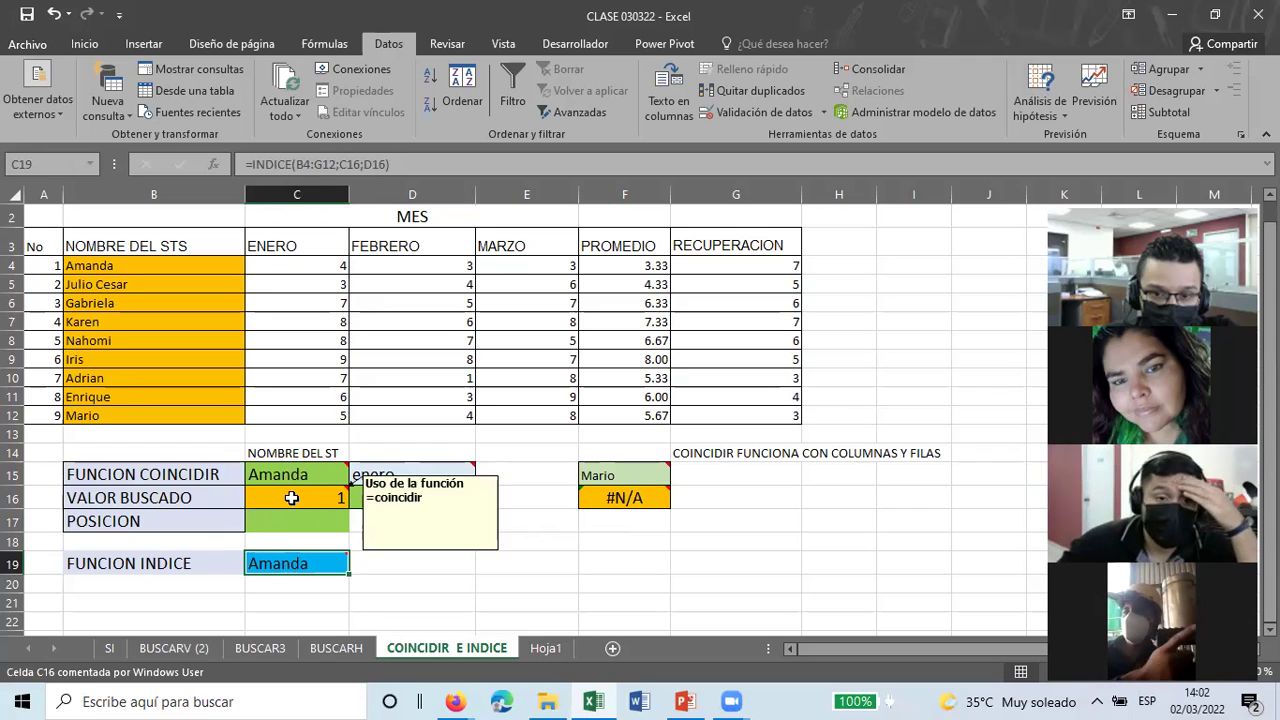
left_click(291, 497)
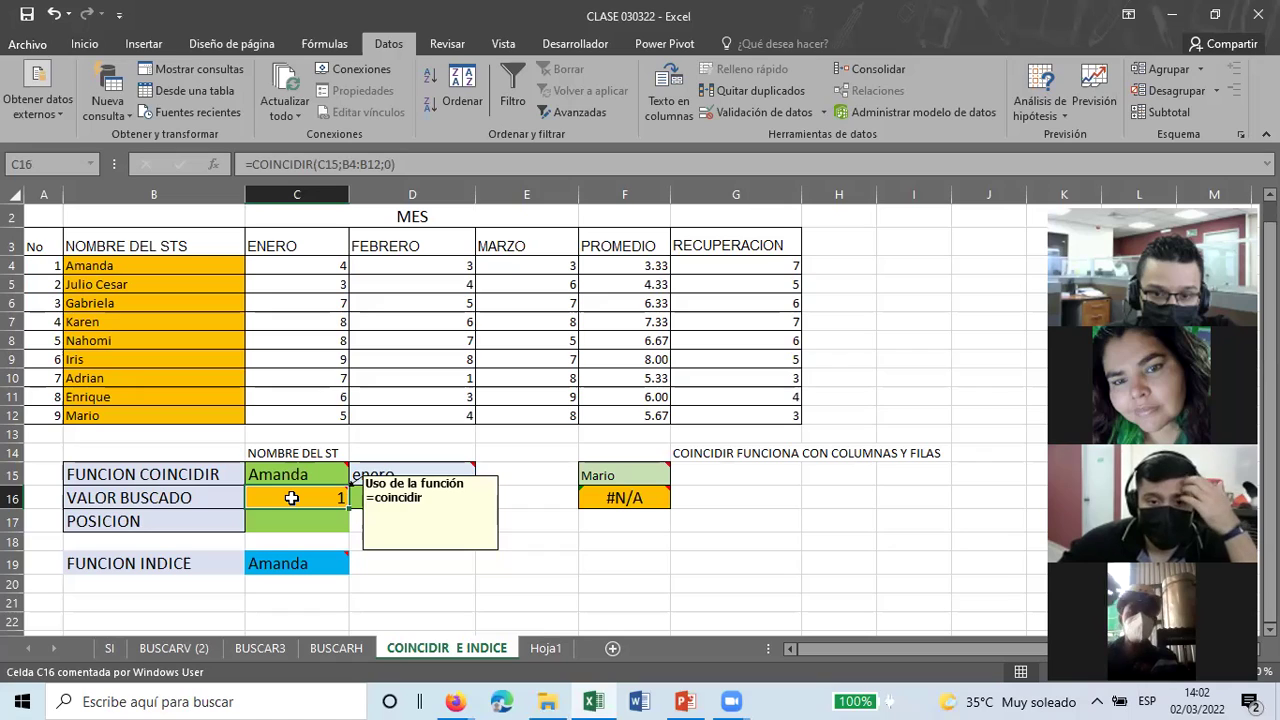
left_click(287, 565)
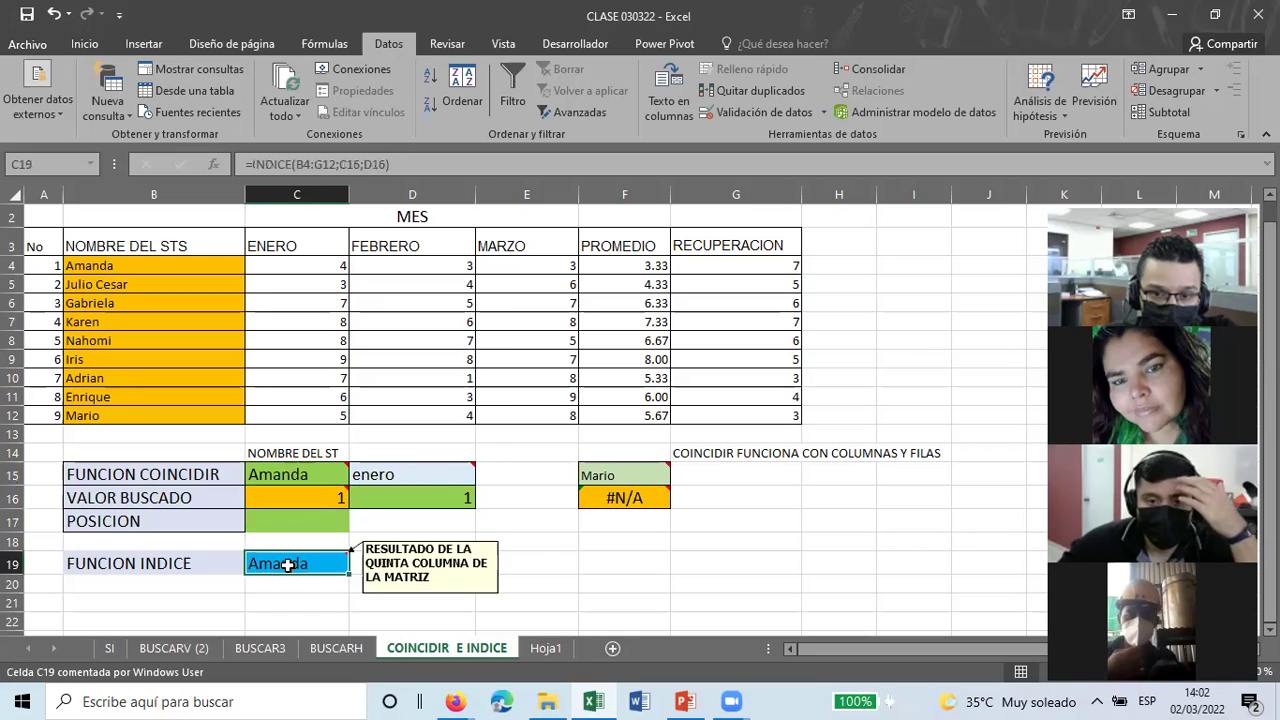
left_click(306, 477)
left_click(290, 566)
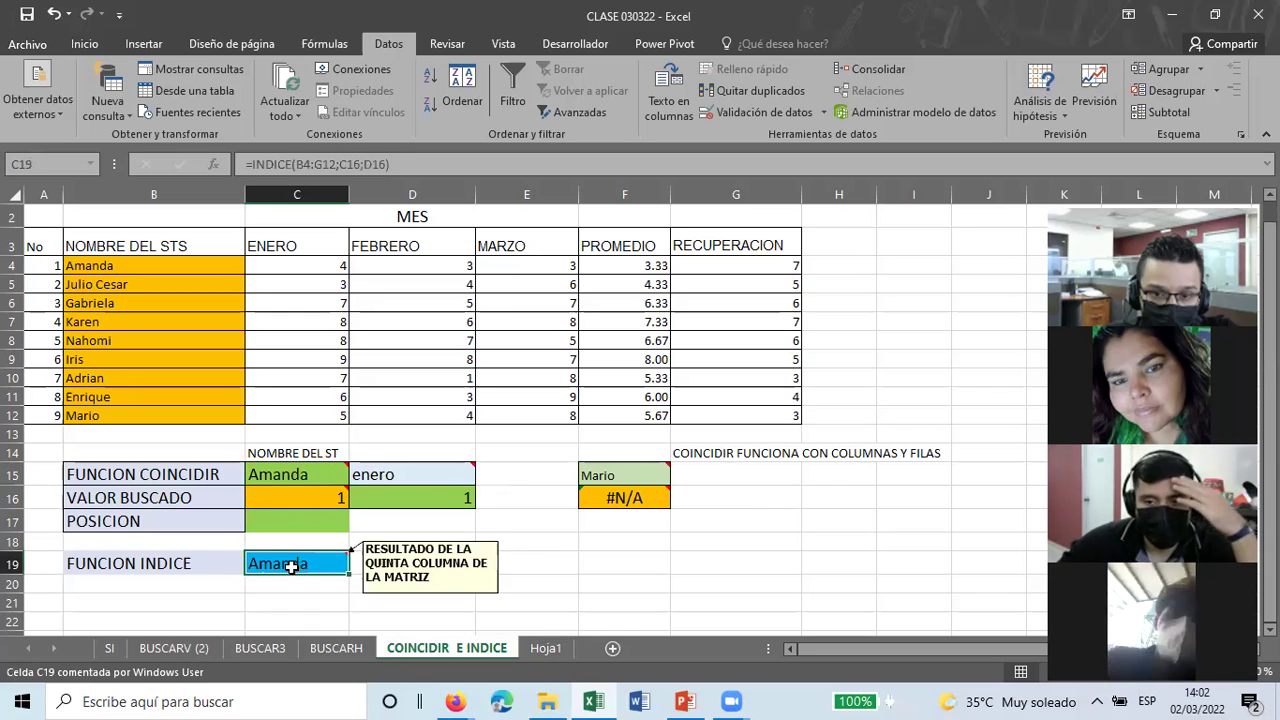
left_click(304, 475)
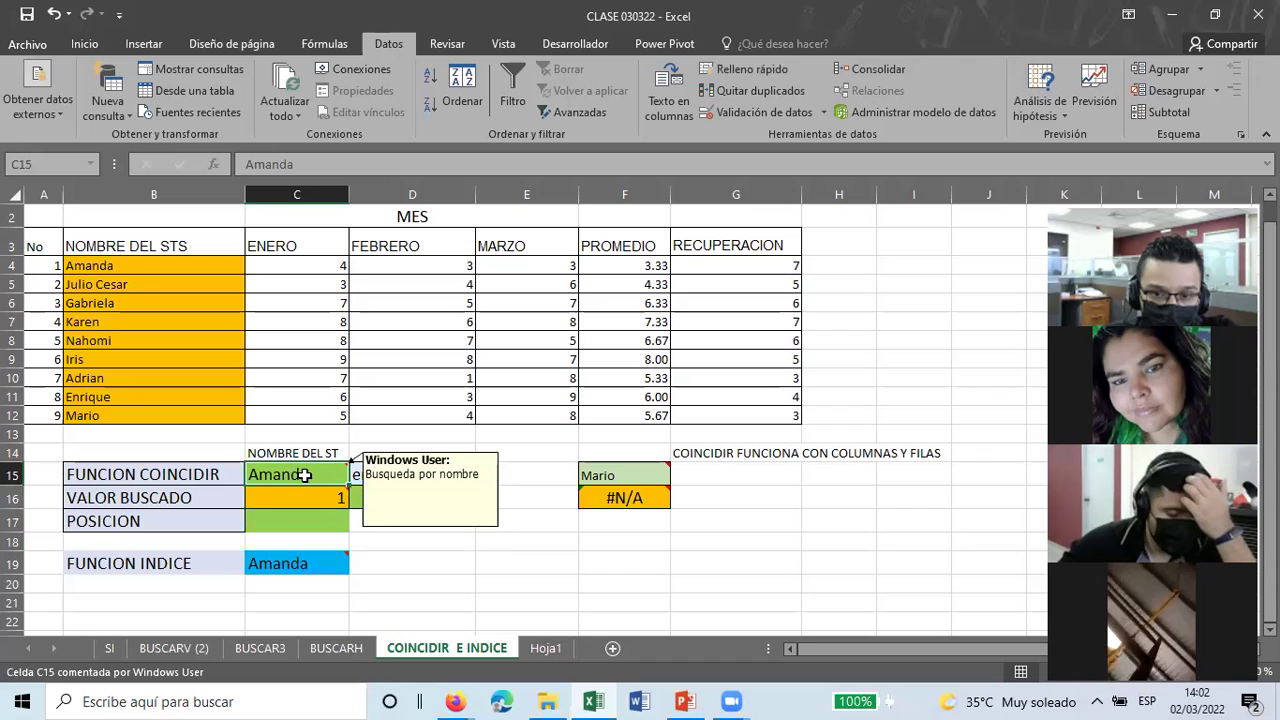
Enter gabriela in C15, confirm C16's position 3 matches her row, then select F15
type("gabriela")
key("Return")
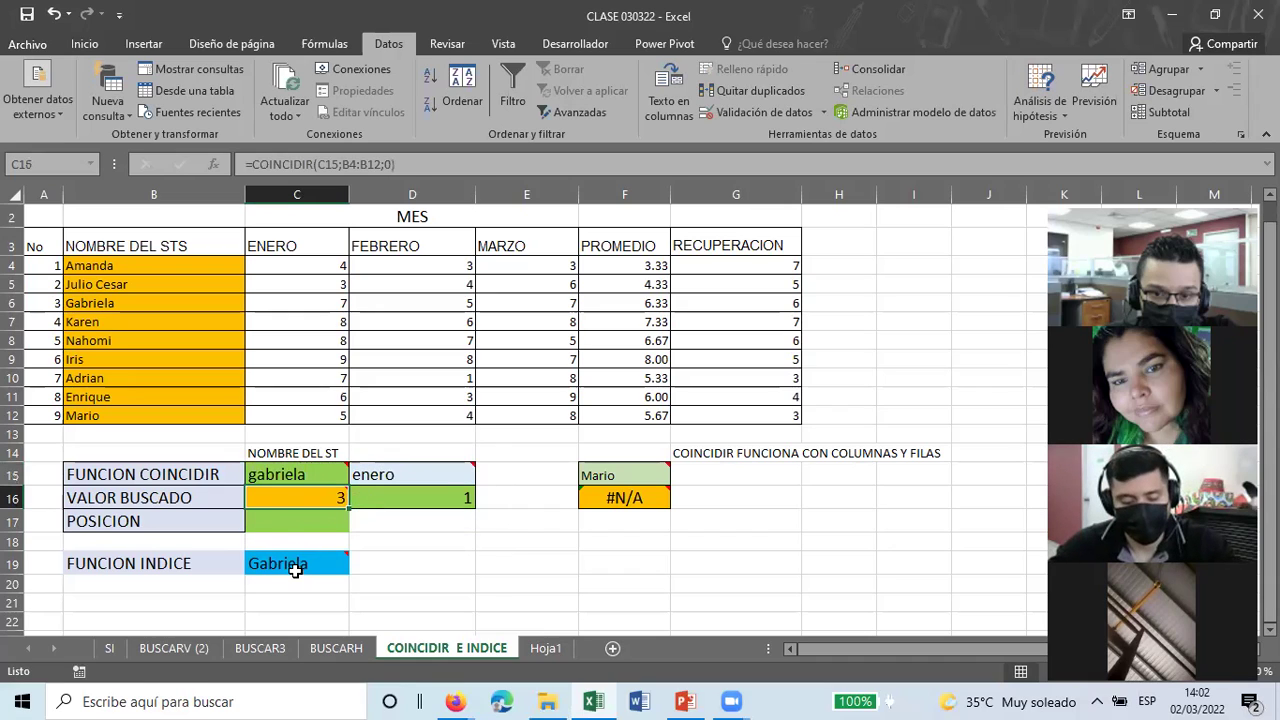
left_click(282, 506)
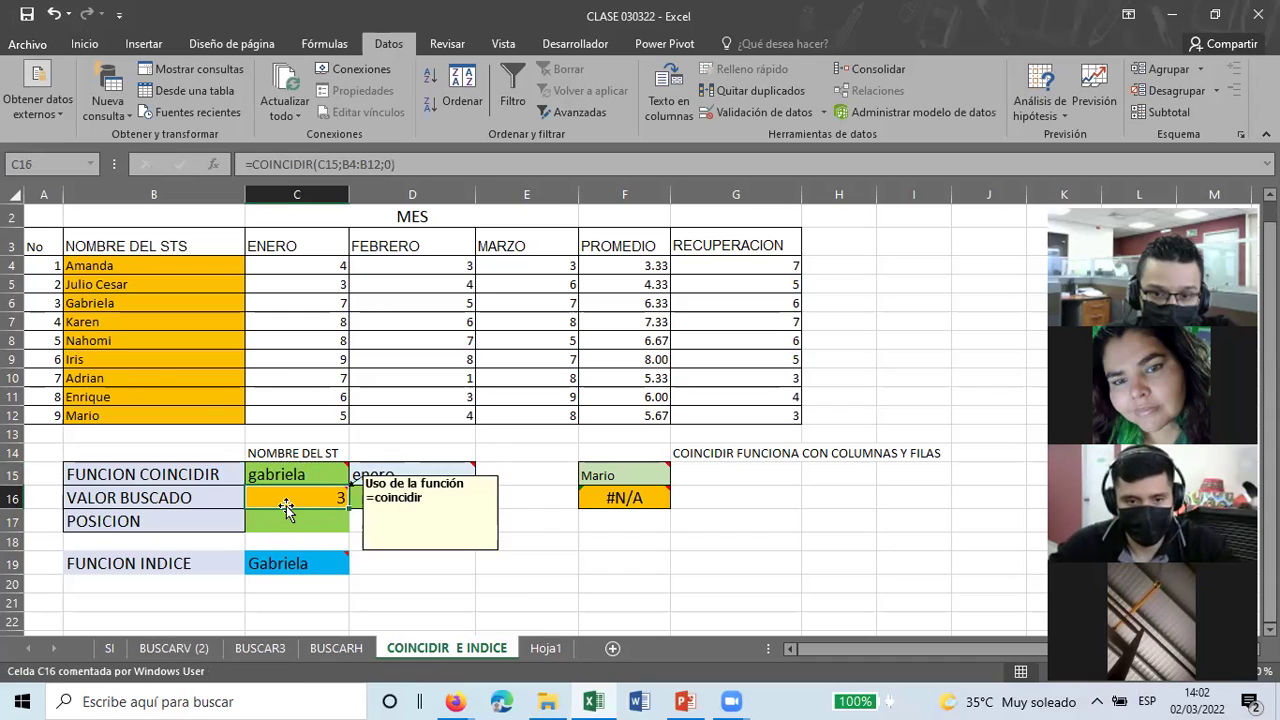
left_click(46, 303)
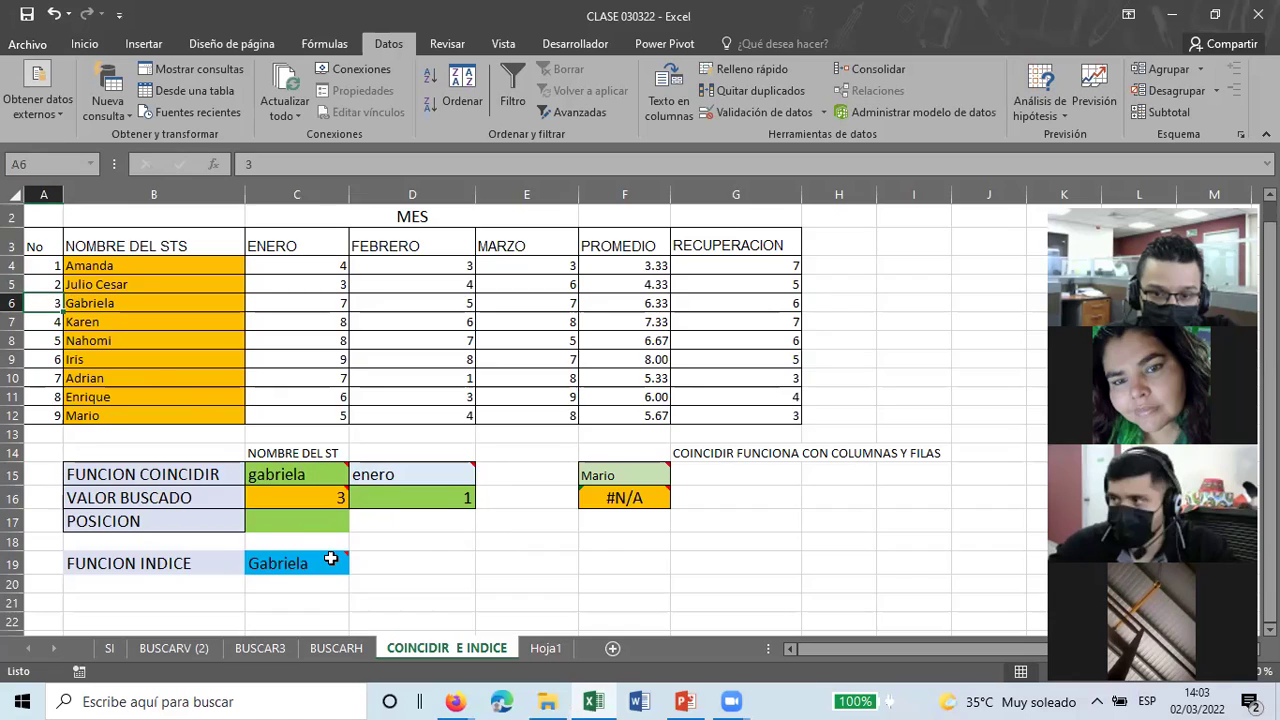
scroll(331, 563, "down", 1)
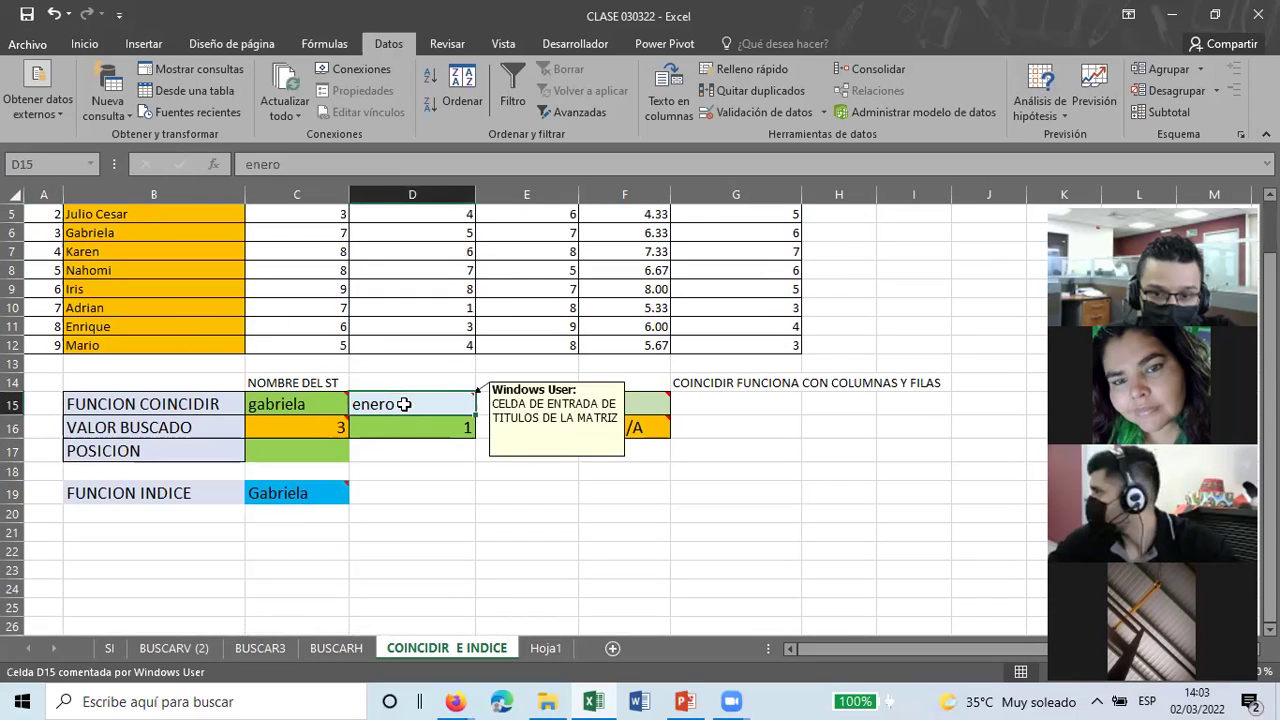
left_click(430, 487)
scroll(430, 487, "up", 1)
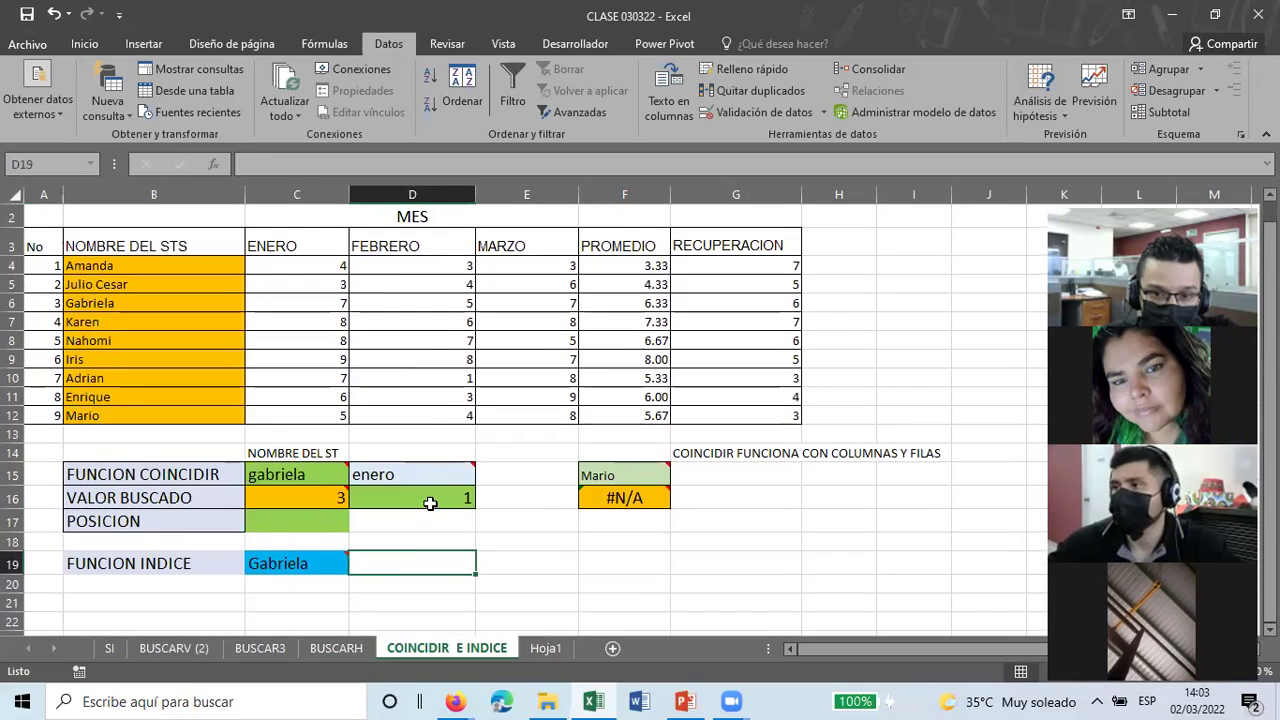
left_click(614, 477)
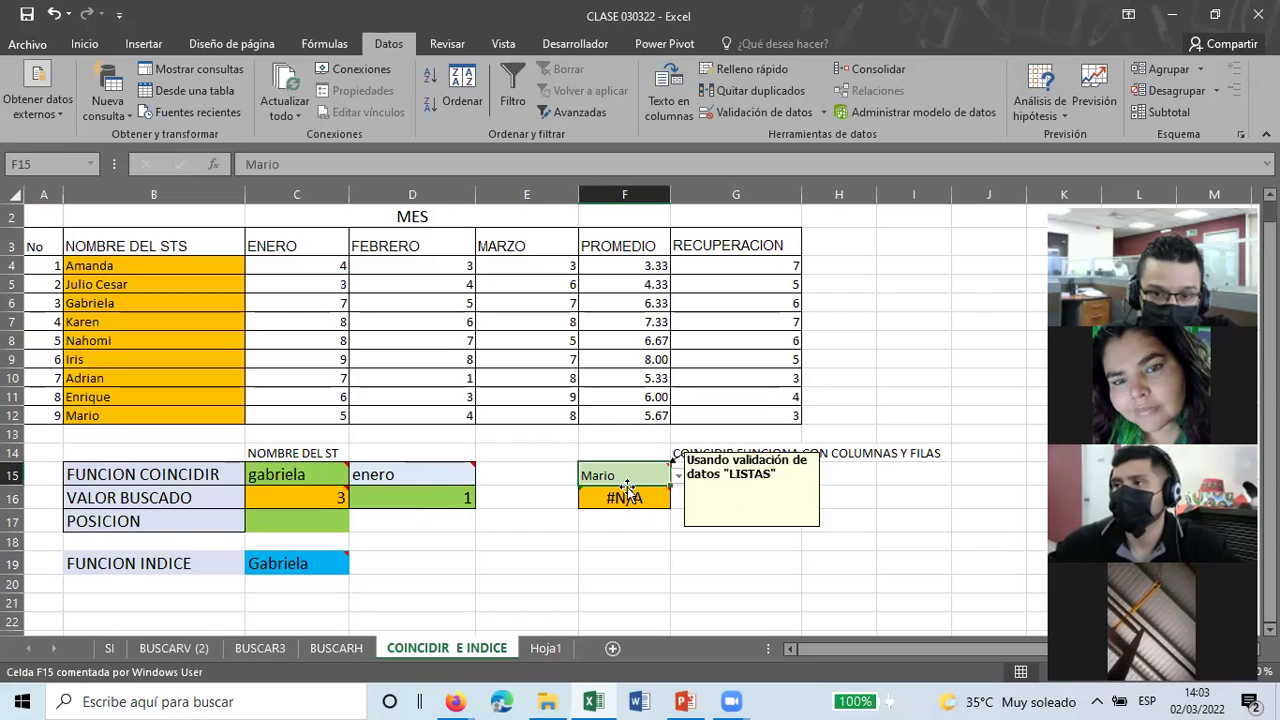
Pick Gabriela, Julio Cesar, then Mario from the F15 dropdown, watching F16's position
left_click(679, 478)
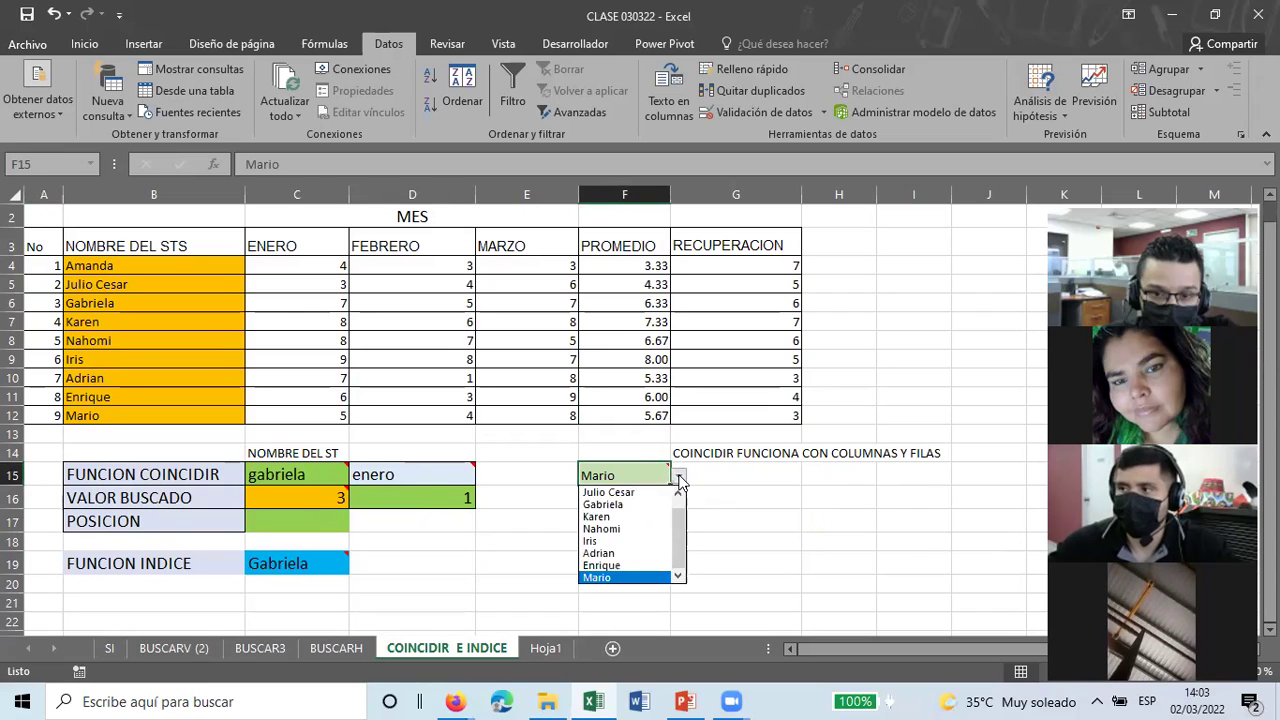
left_click(605, 506)
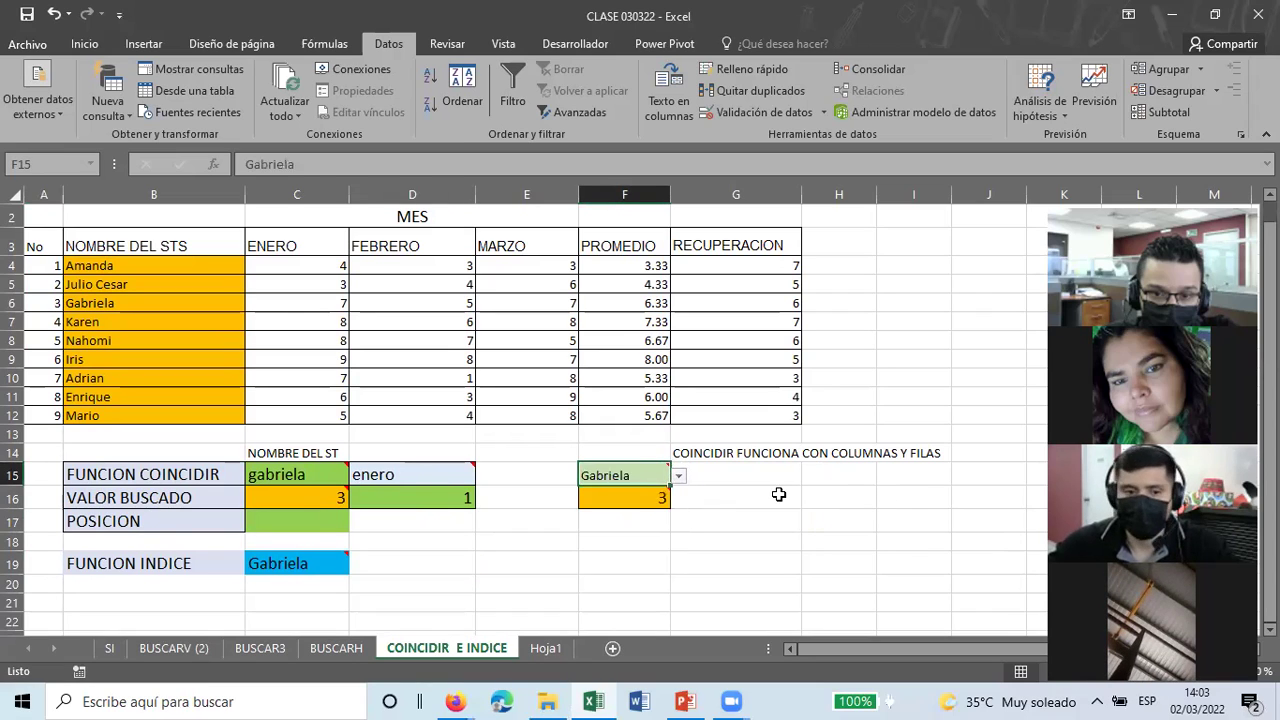
left_click(679, 478)
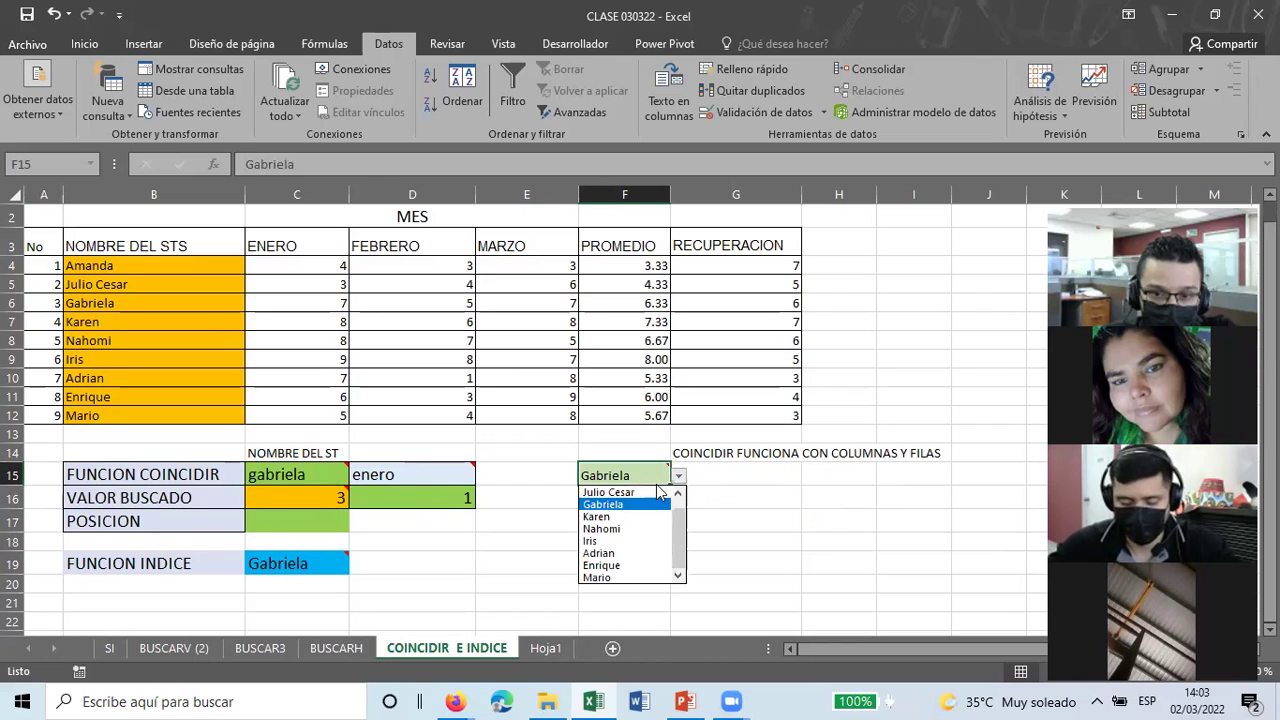
left_click(650, 492)
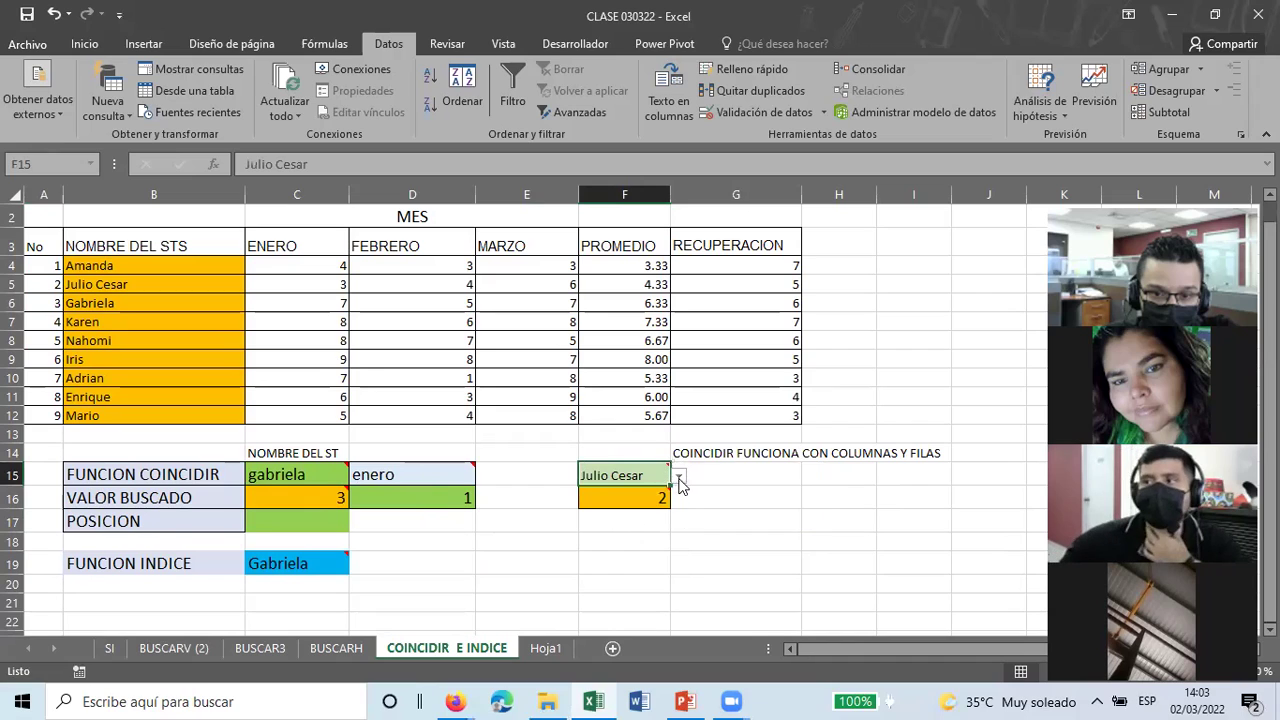
left_click(679, 480)
left_click(609, 578)
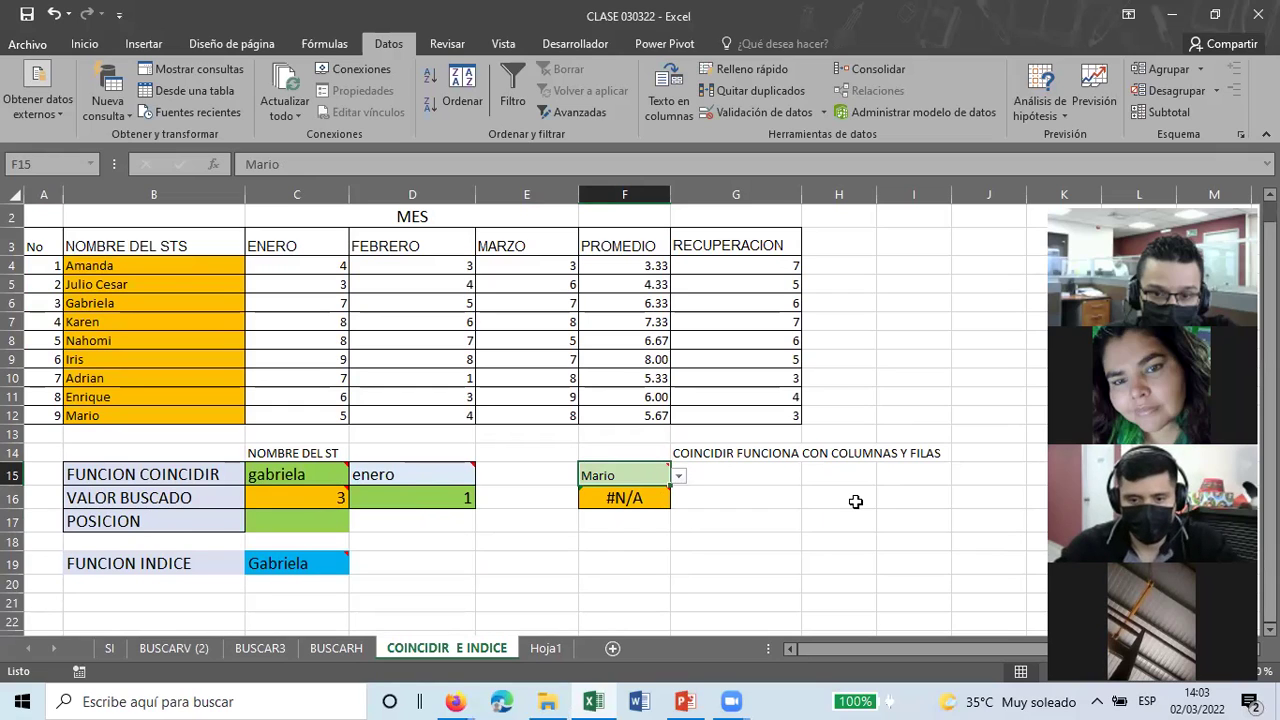
Pick Karen, Mario, then Enrique in F15 and inspect F16's #N/A COINCIDIR formula
left_click(678, 478)
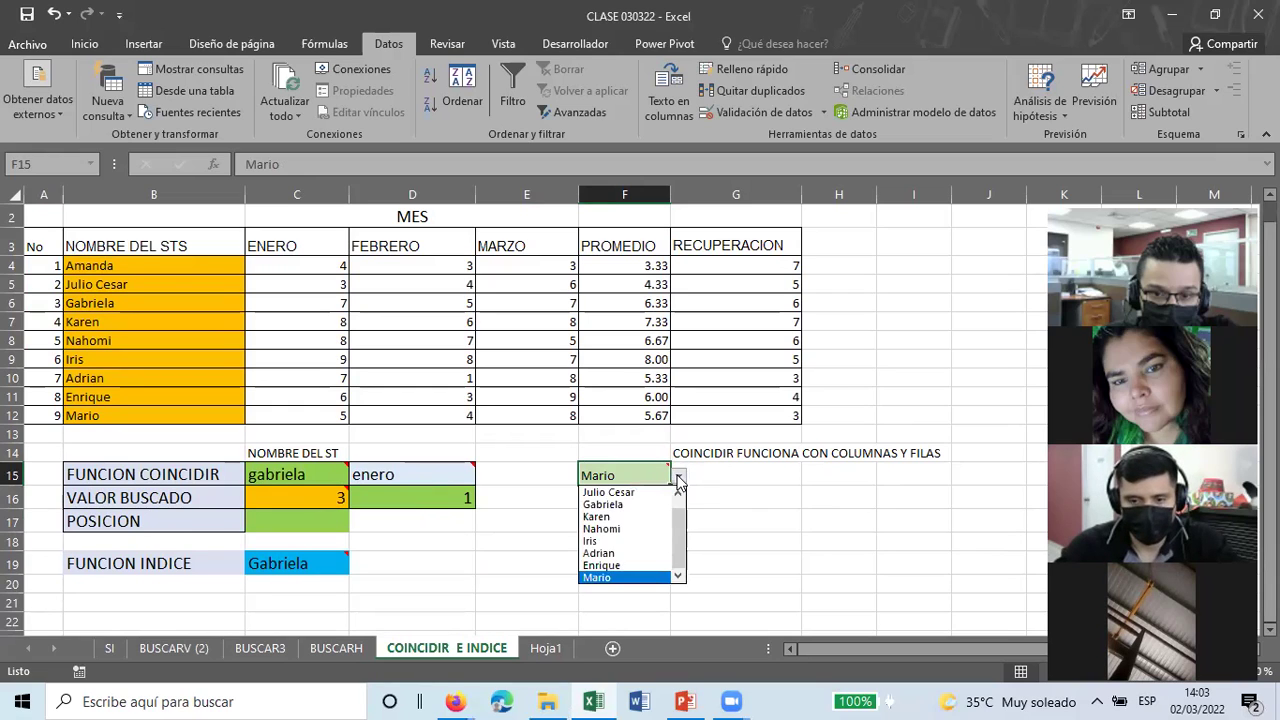
left_click(610, 519)
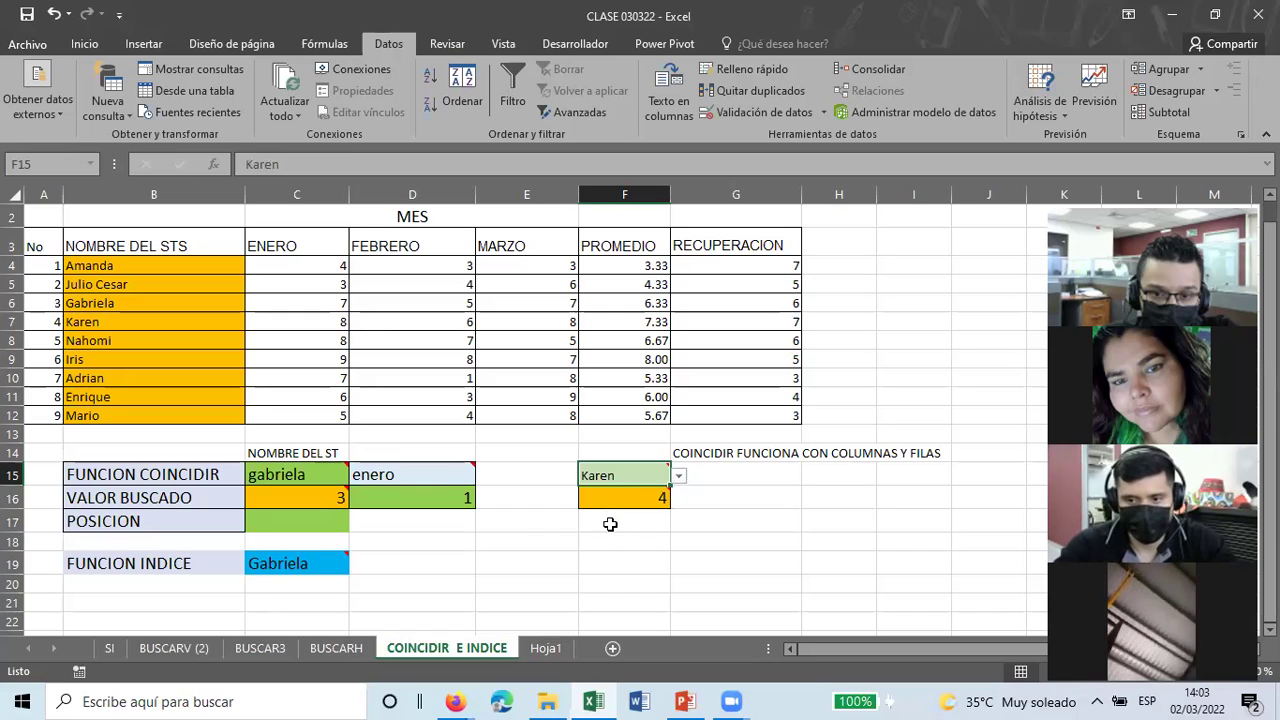
left_click(681, 478)
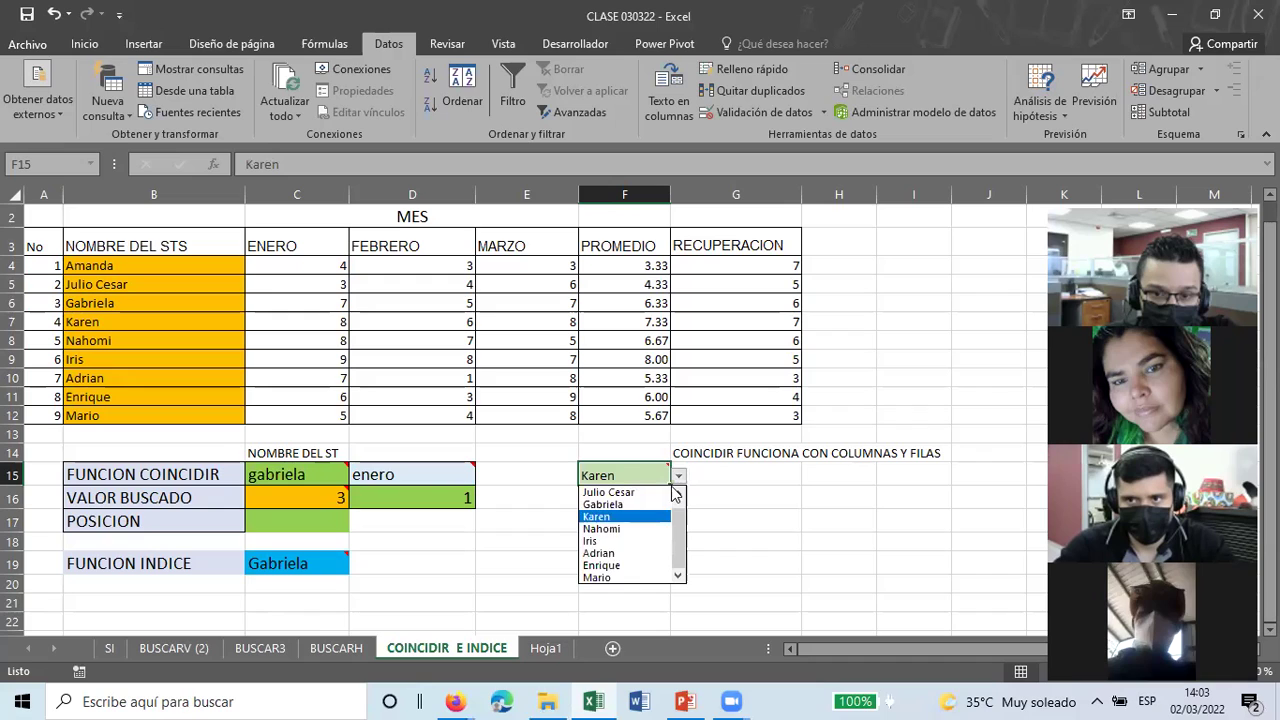
left_click(614, 578)
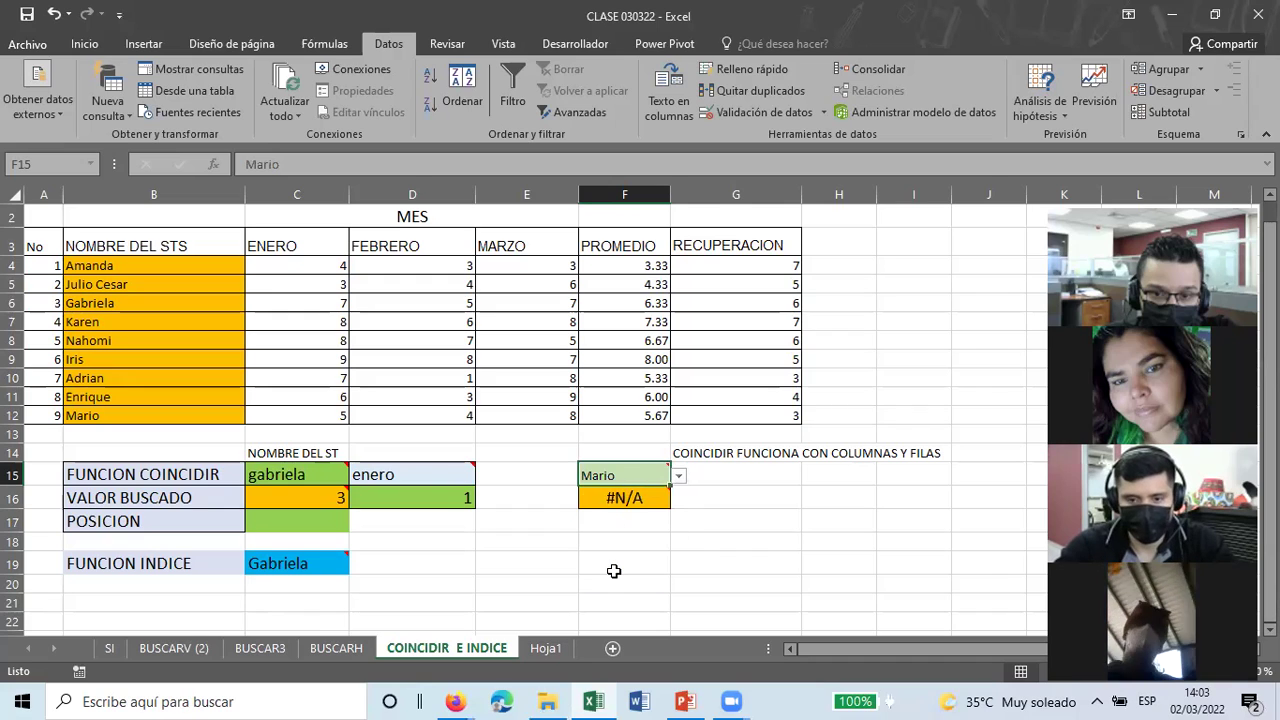
left_click(679, 477)
left_click(610, 565)
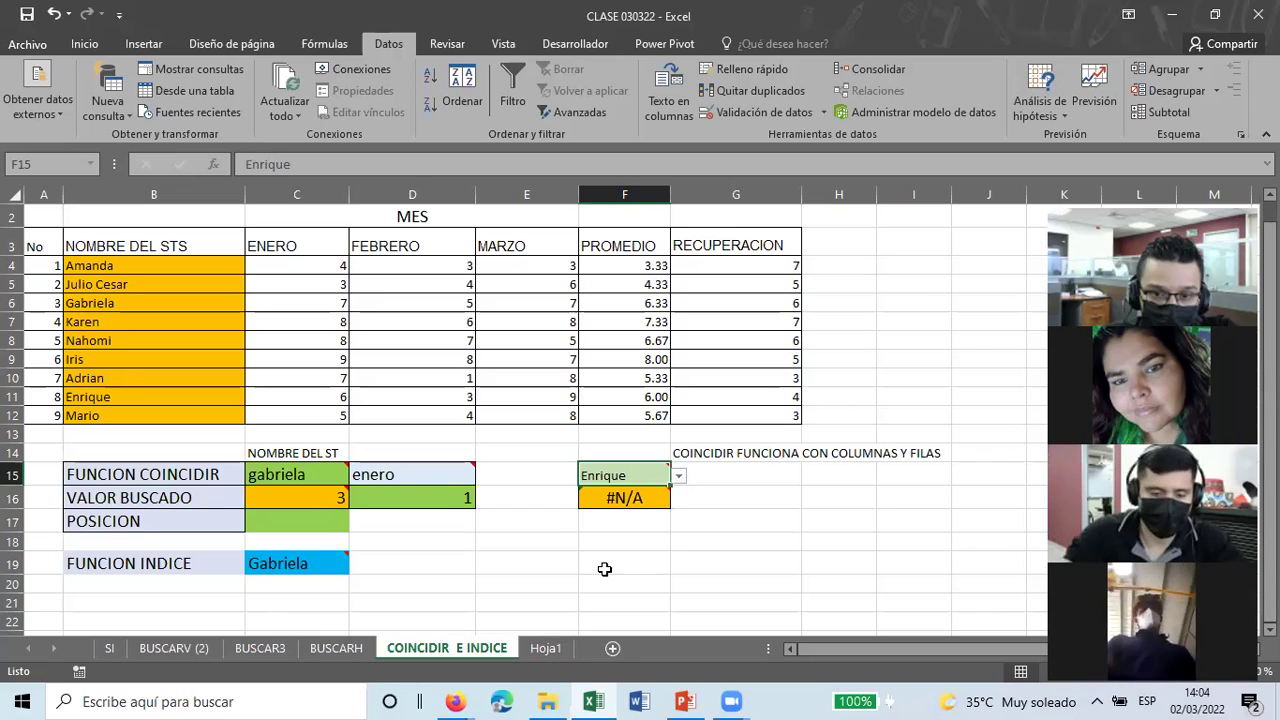
mouse_move(651, 470)
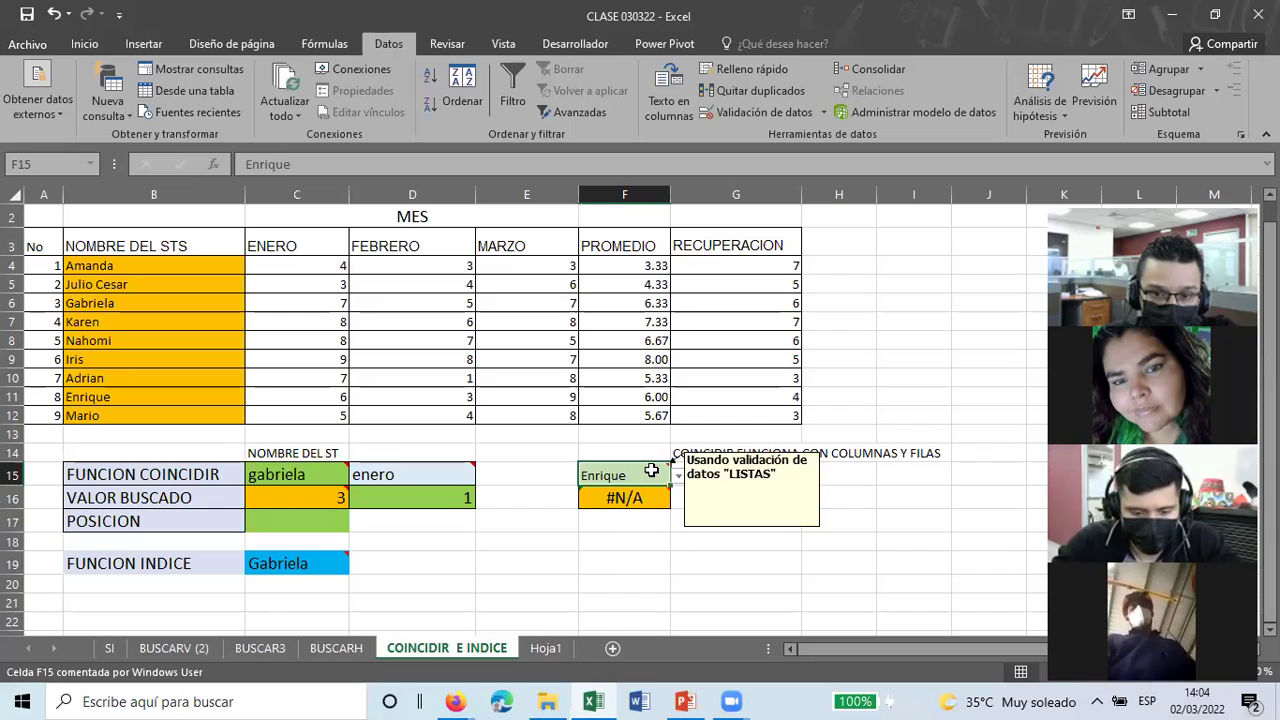
left_click(627, 498)
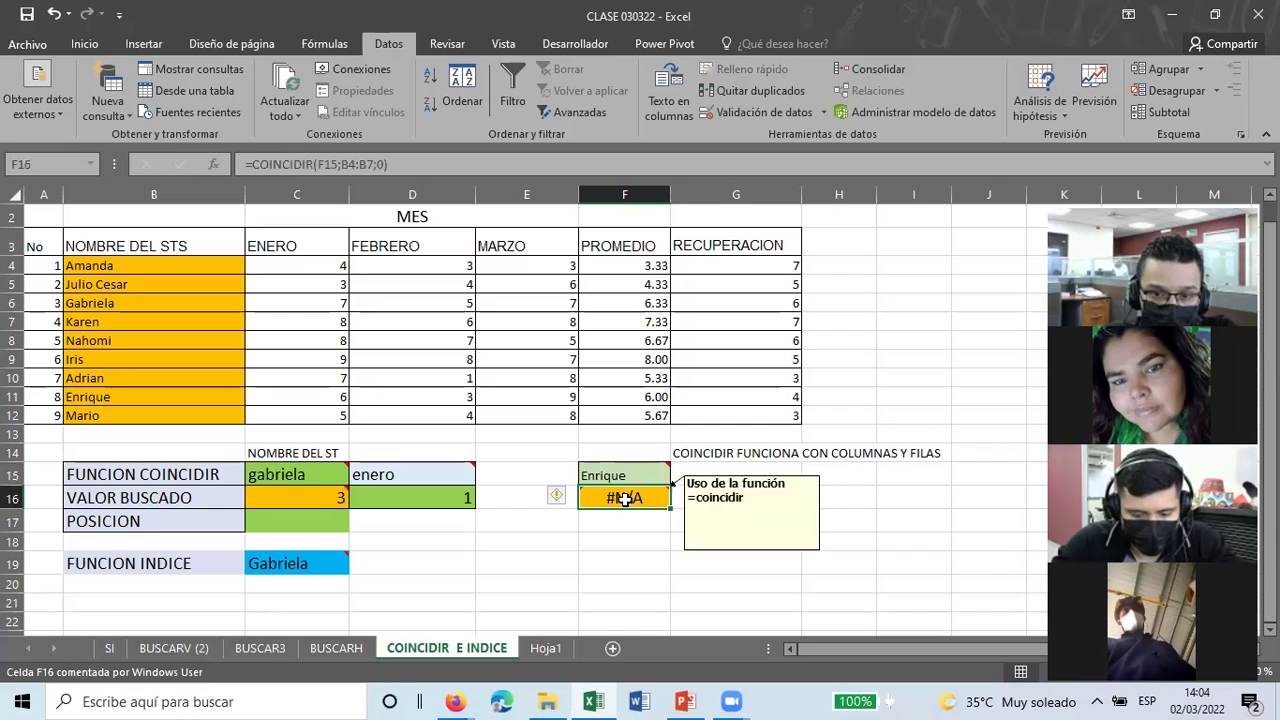
Extend F16's COINCIDIR range from B4:B7 to B4:B12 so Enrique returns position 8
double_click(624, 498)
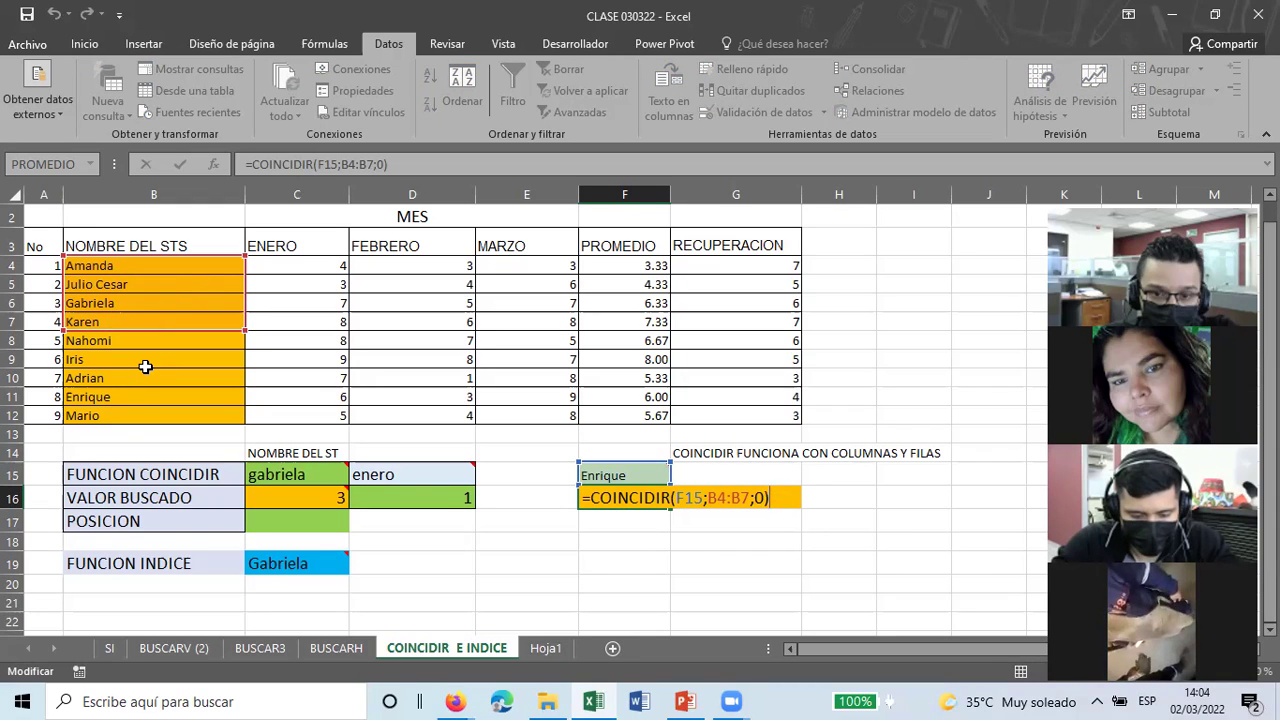
mouse_move(618, 510)
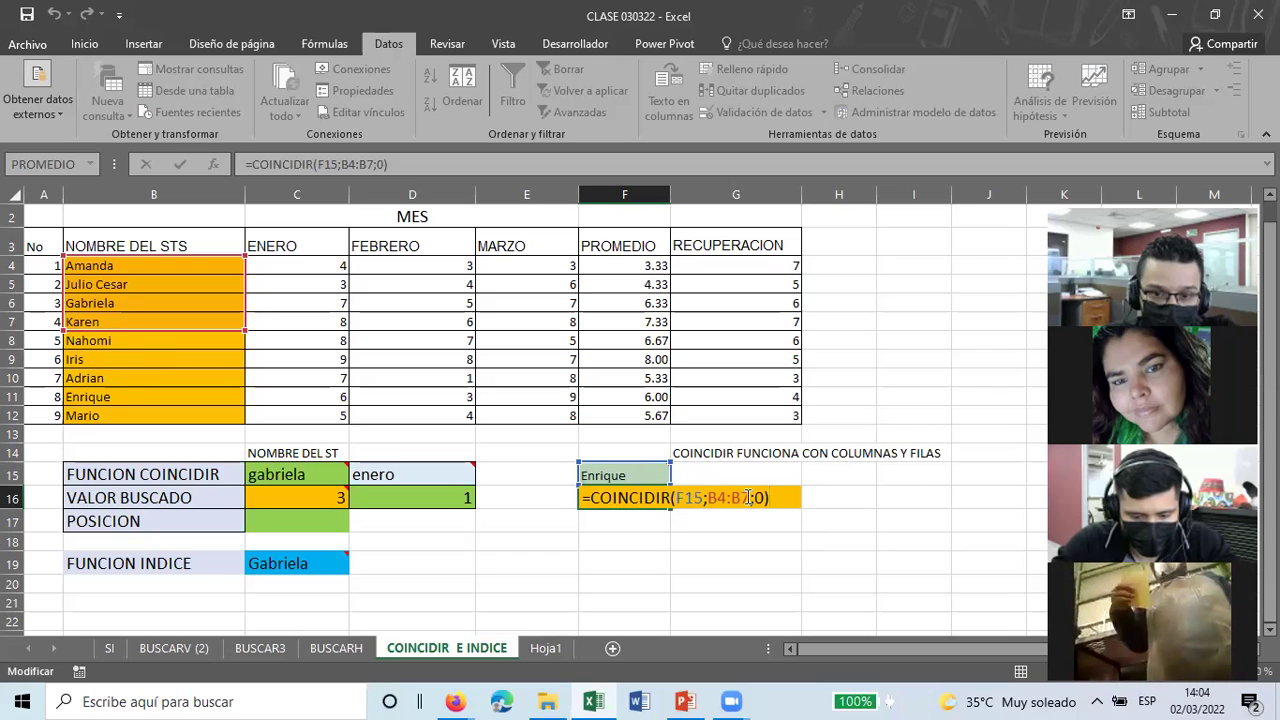
left_click(750, 498)
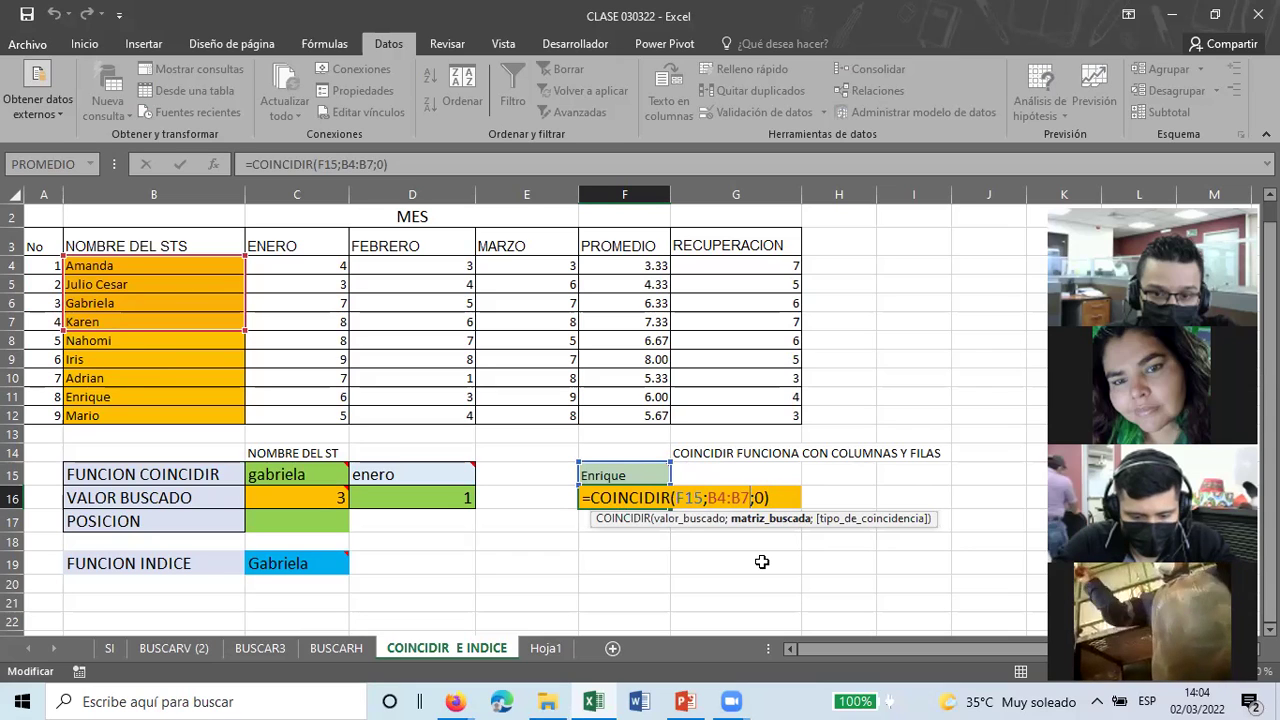
key("BackSpace")
type("12")
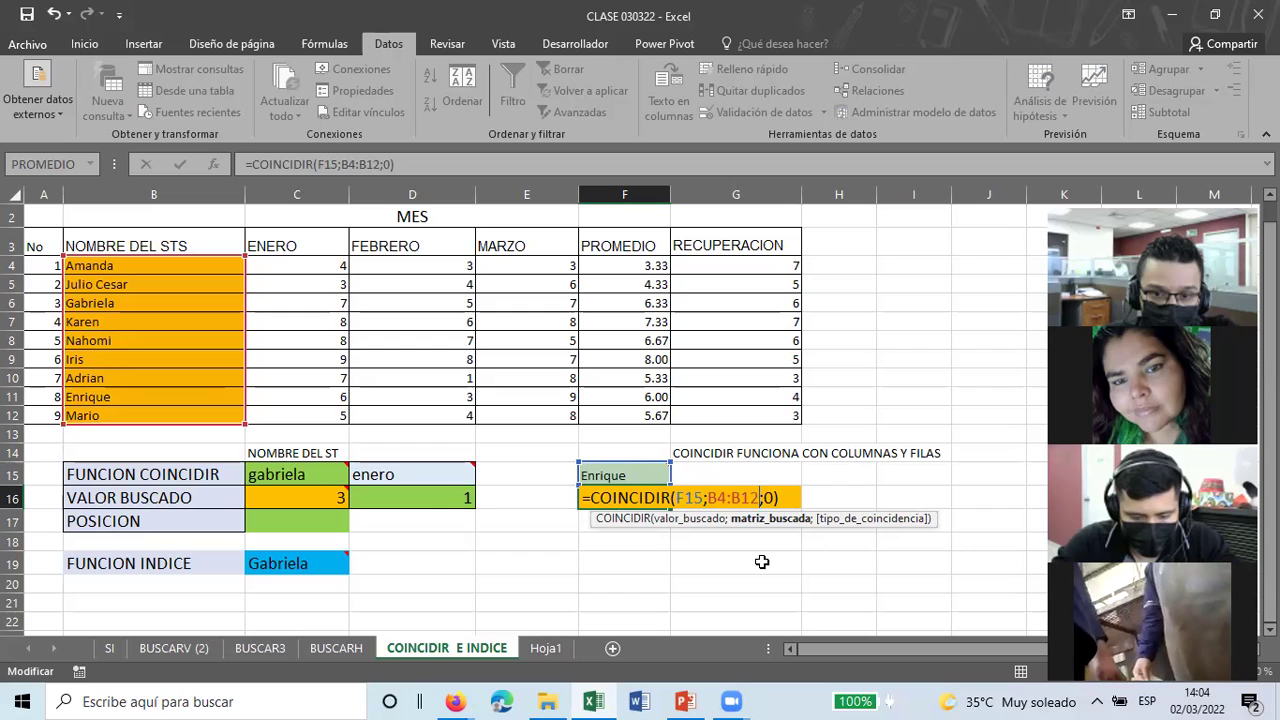
key("Return")
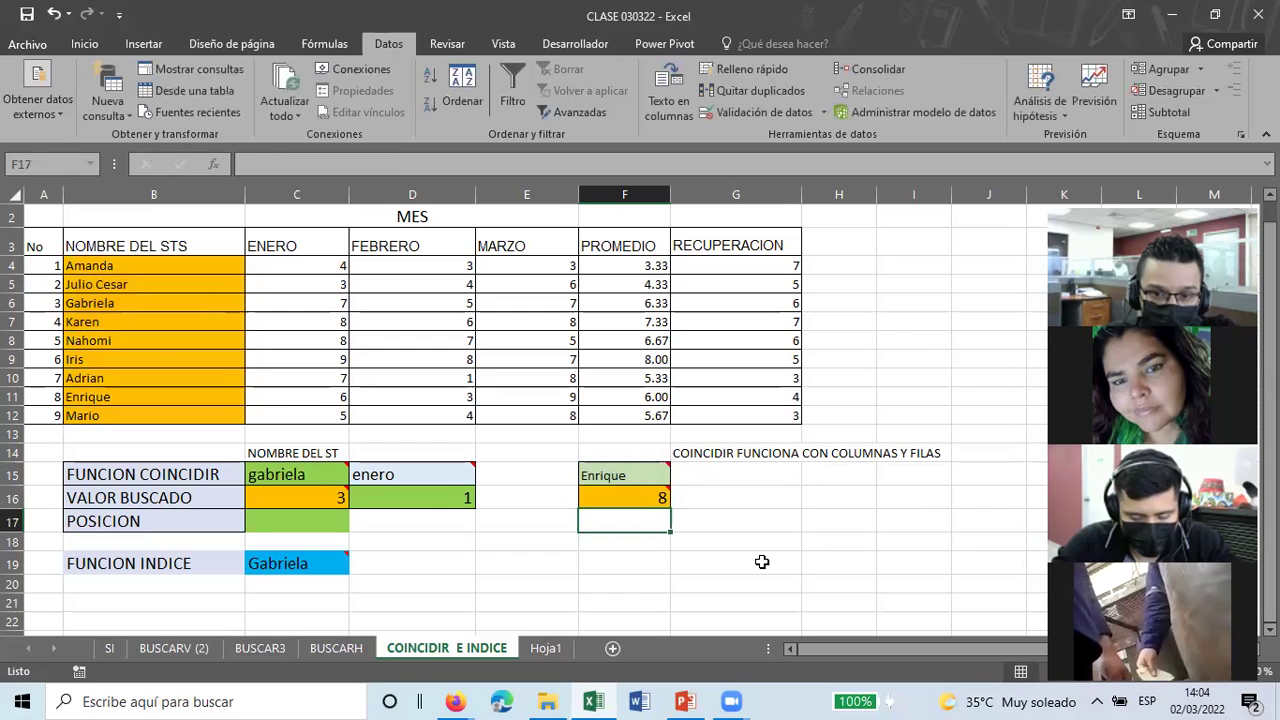
left_click(595, 468)
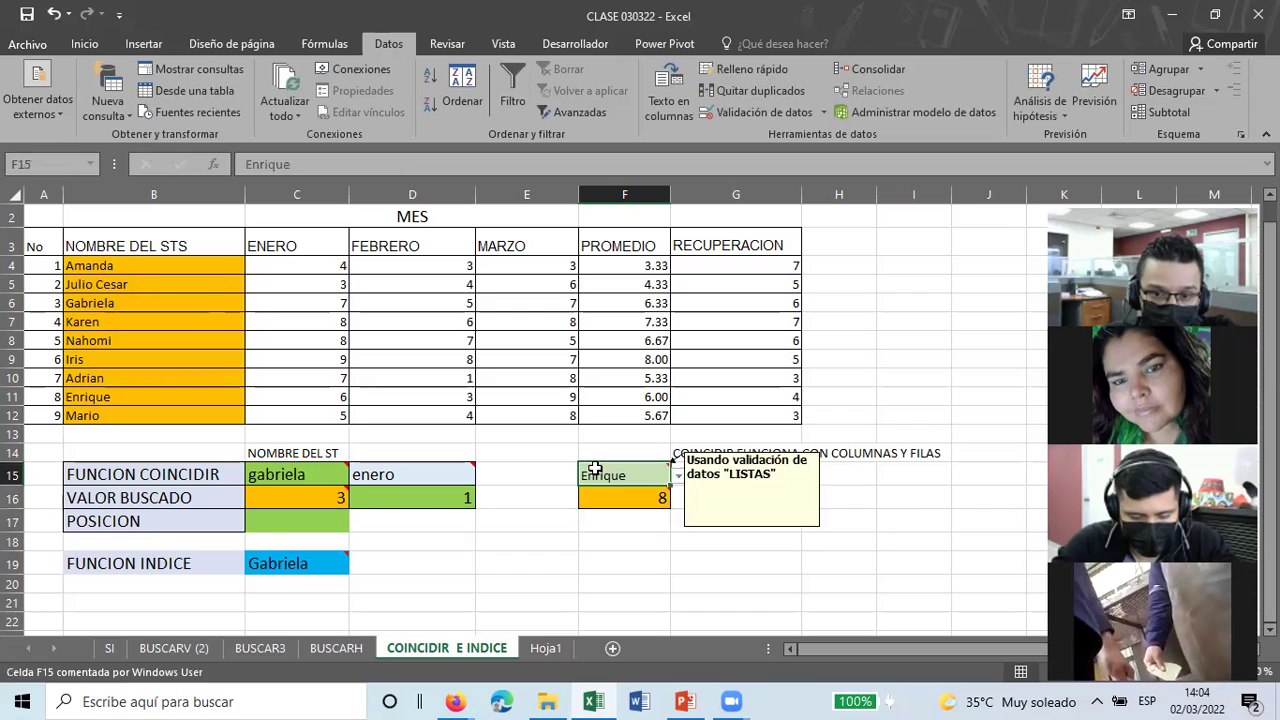
Choose Mario in the F15 dropdown so F16 returns position 9
left_click(677, 479)
left_click(616, 573)
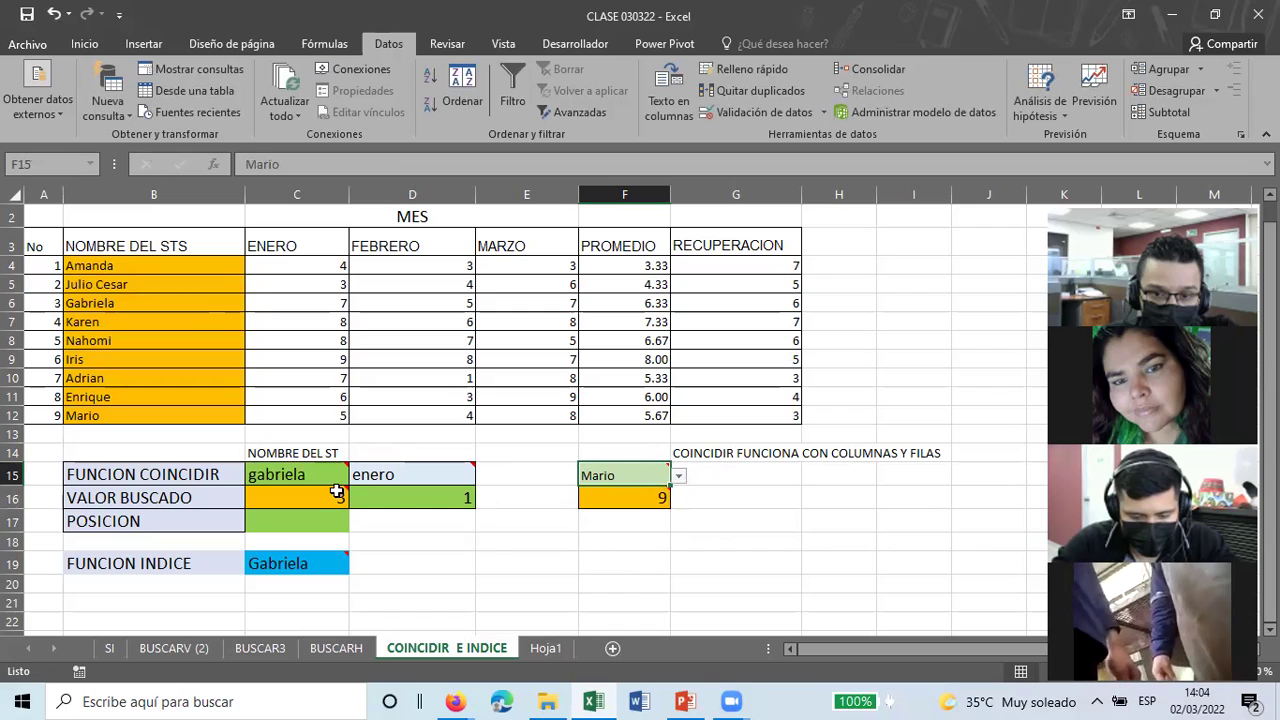
mouse_move(336, 490)
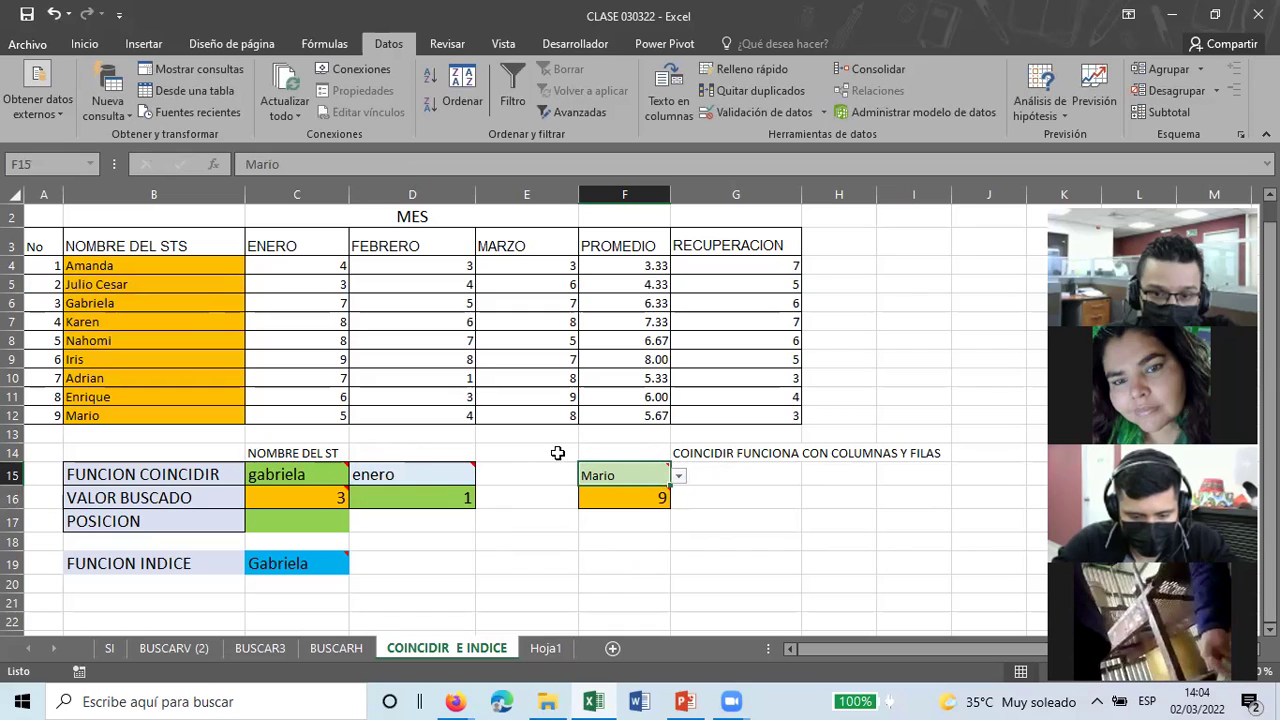
Verify D16's =COINCIDIR(D15;C3:G3;0) still returns 1, then check C15 and the C19 INDEX result
left_click(424, 478)
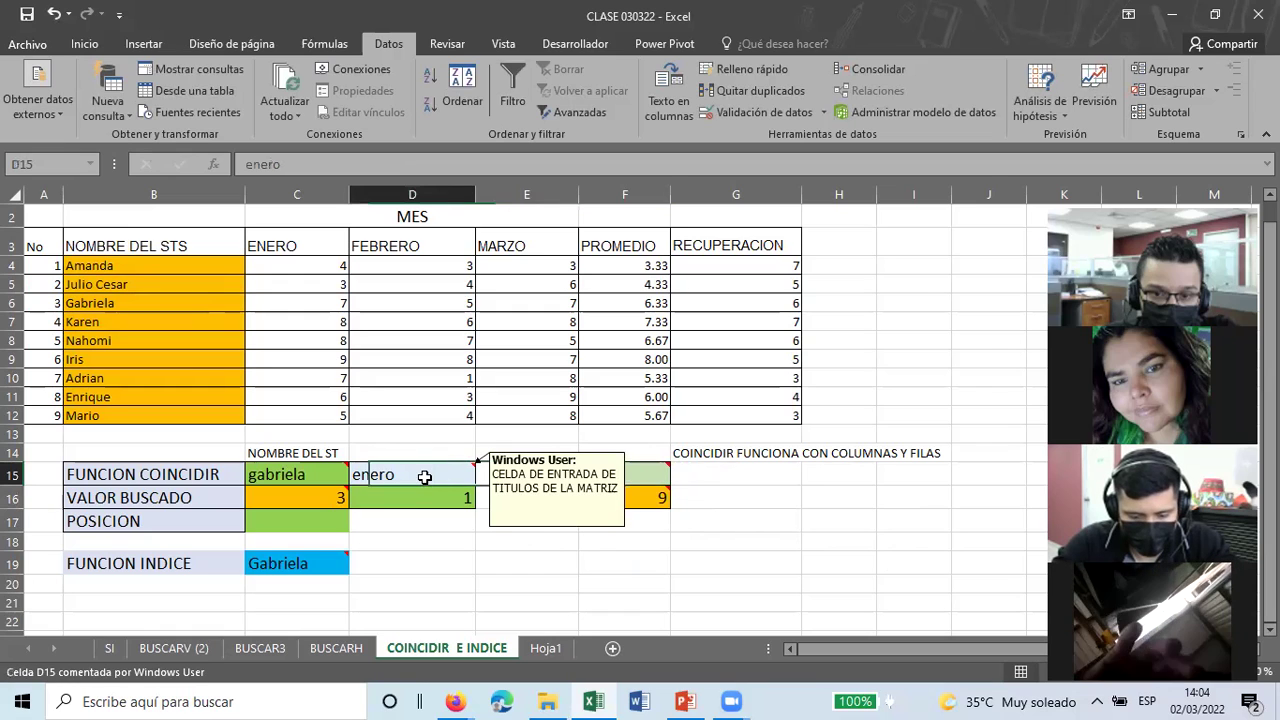
left_click(427, 490)
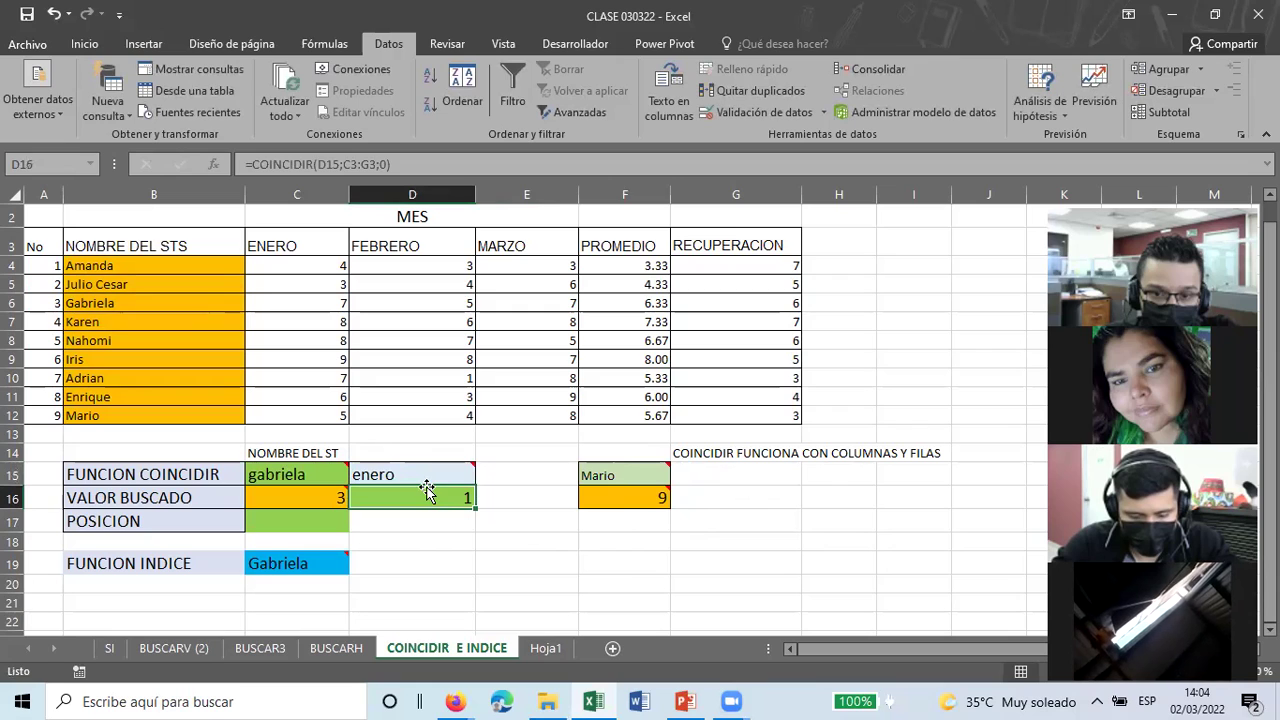
double_click(427, 490)
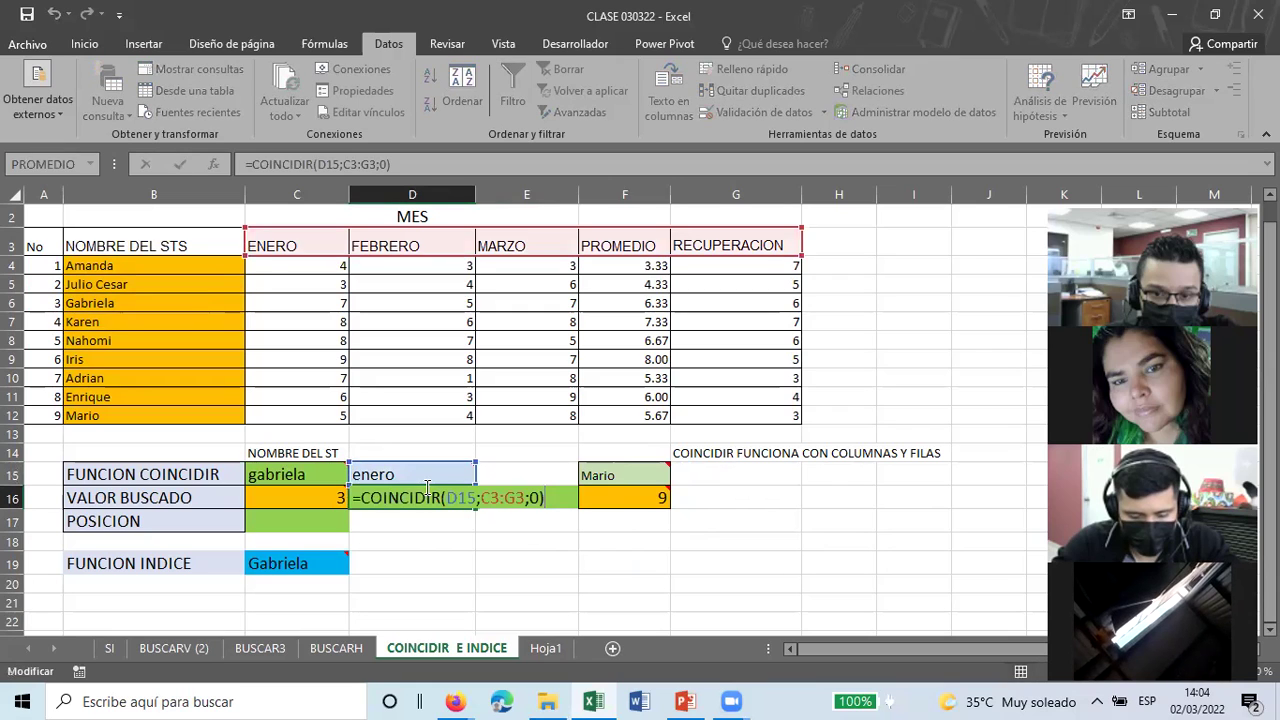
left_click(401, 473)
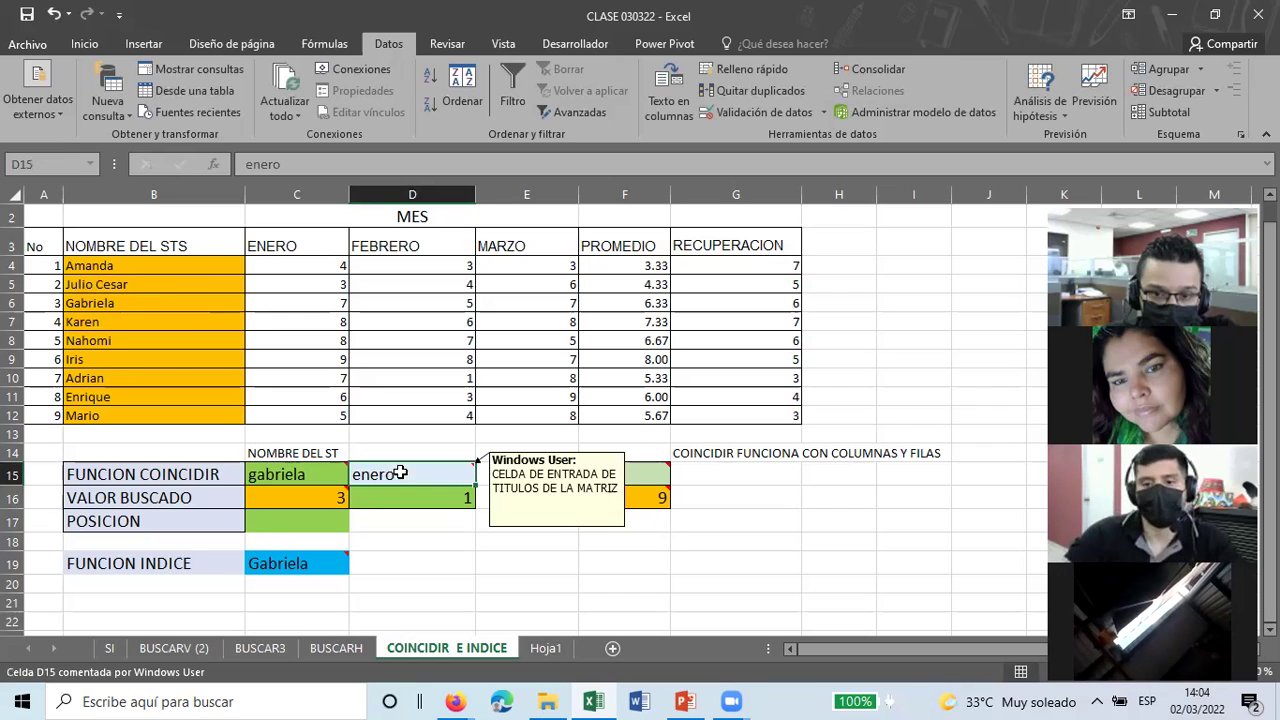
left_click(319, 479)
left_click(304, 566)
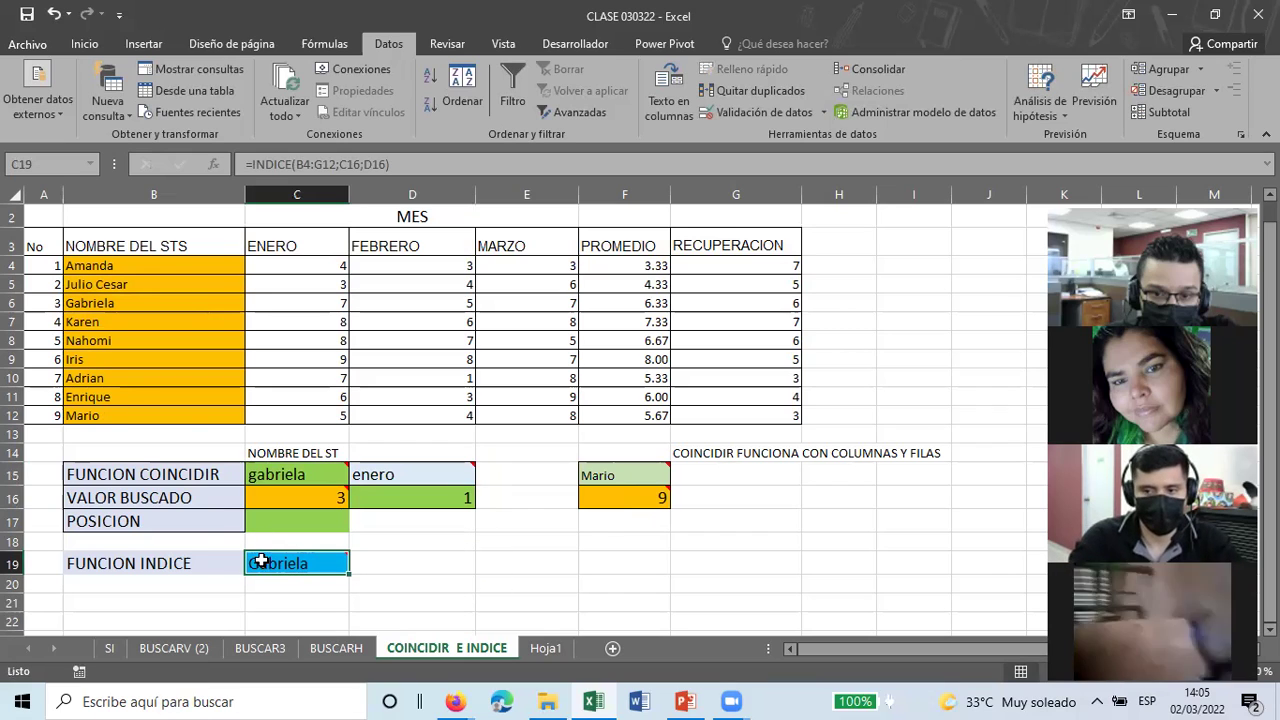
Undo the 'I' typed over C19, restoring the =INDICE(B4:G12;C16;D16) formula
mouse_move(286, 567)
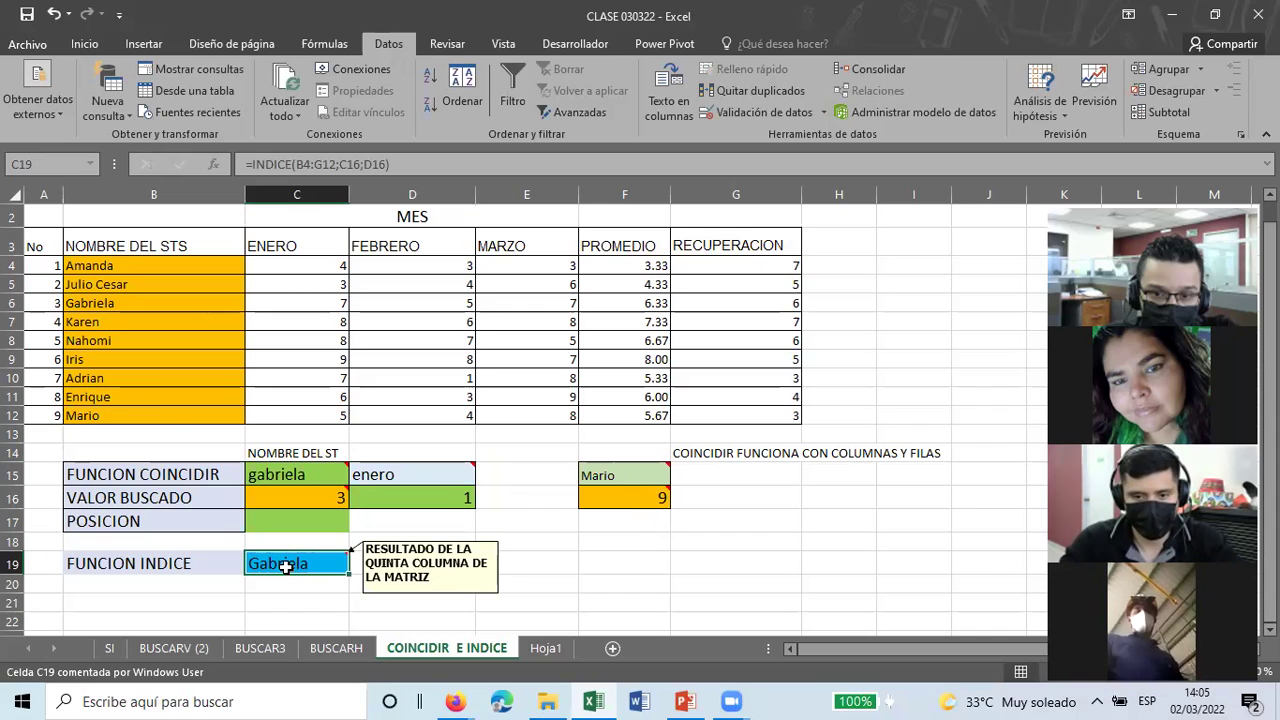
type("Iris")
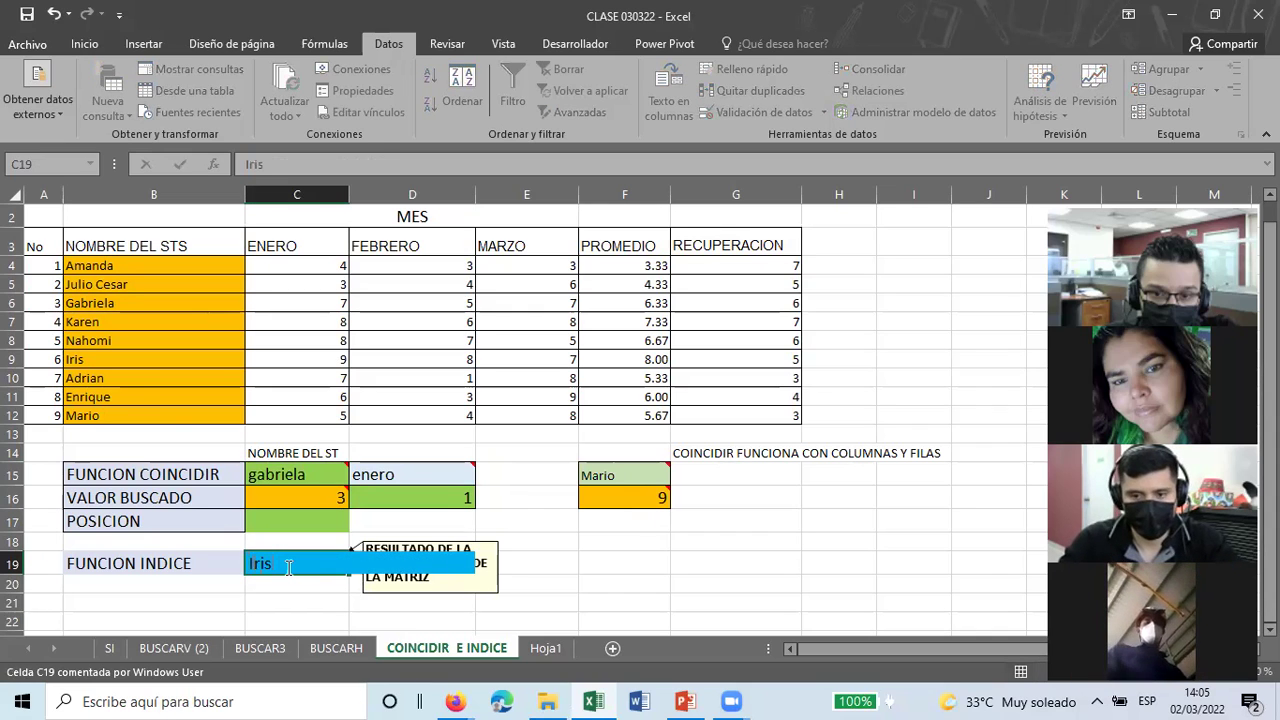
key("Return")
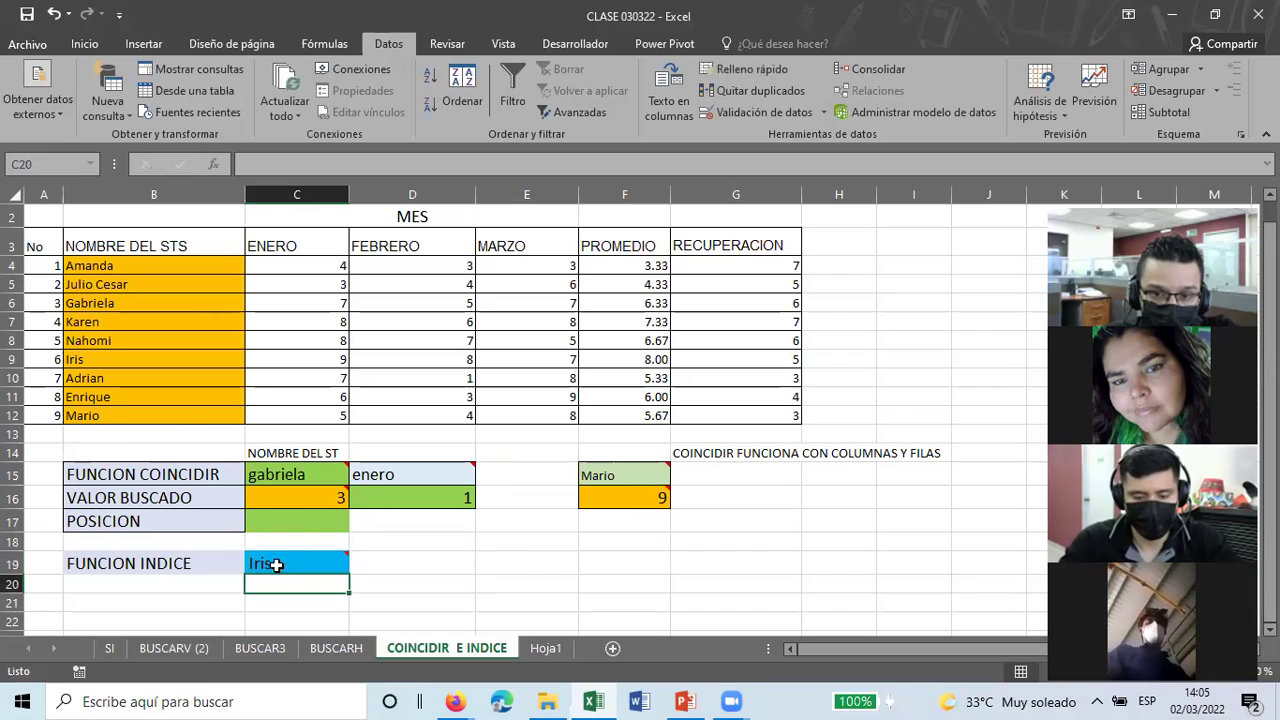
scroll(275, 562, "down", 1)
left_click(286, 495)
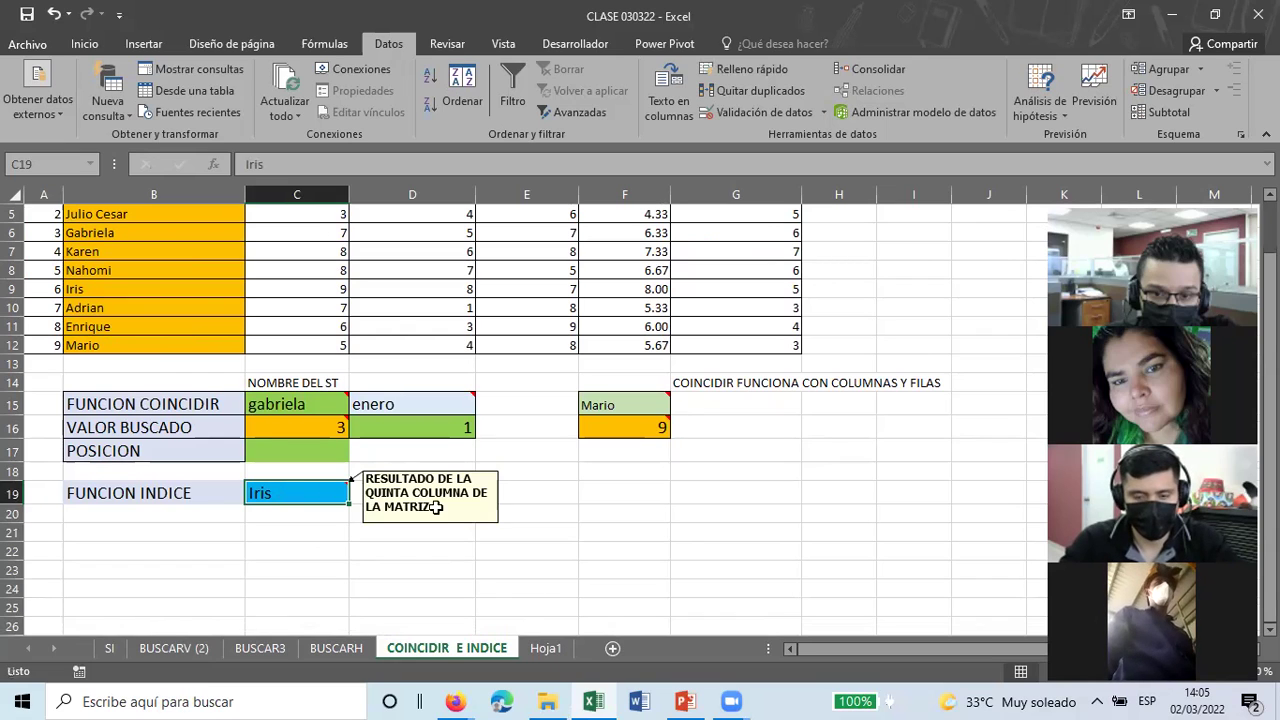
left_click(53, 15)
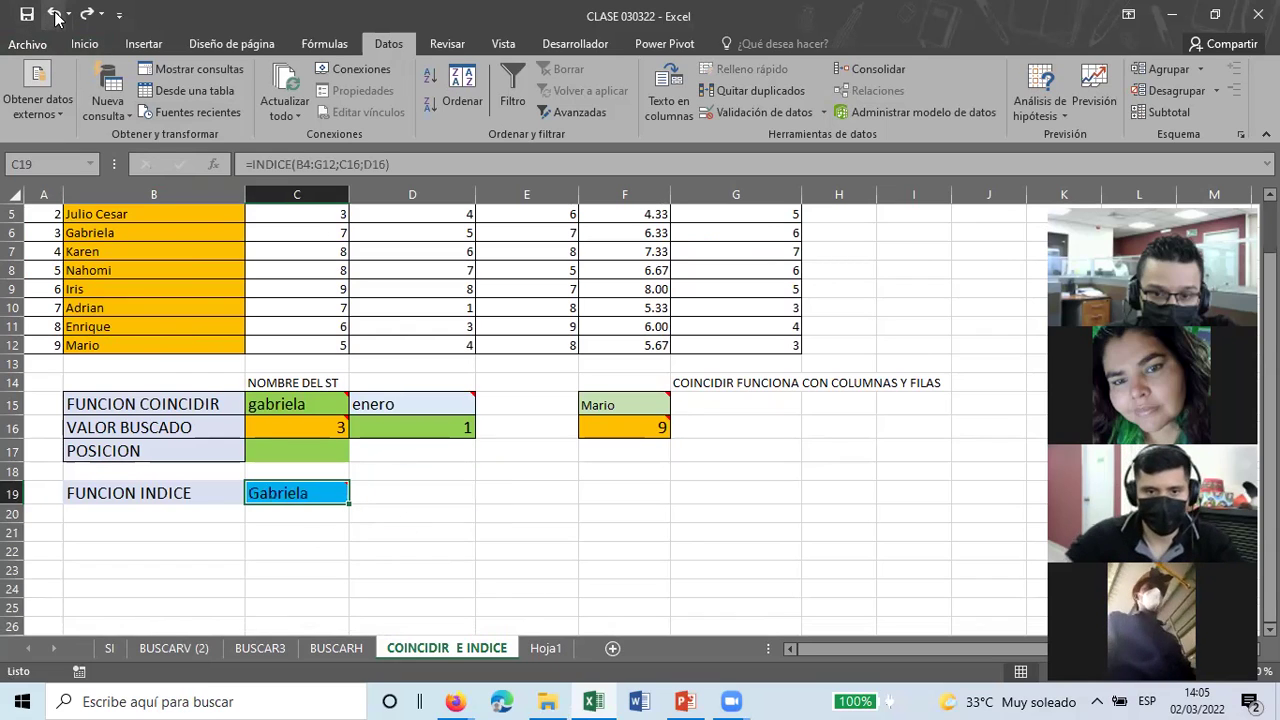
Enter iris in C15 and verify the INDEX formula in C19 now returns Iris
left_click(282, 413)
type("iris")
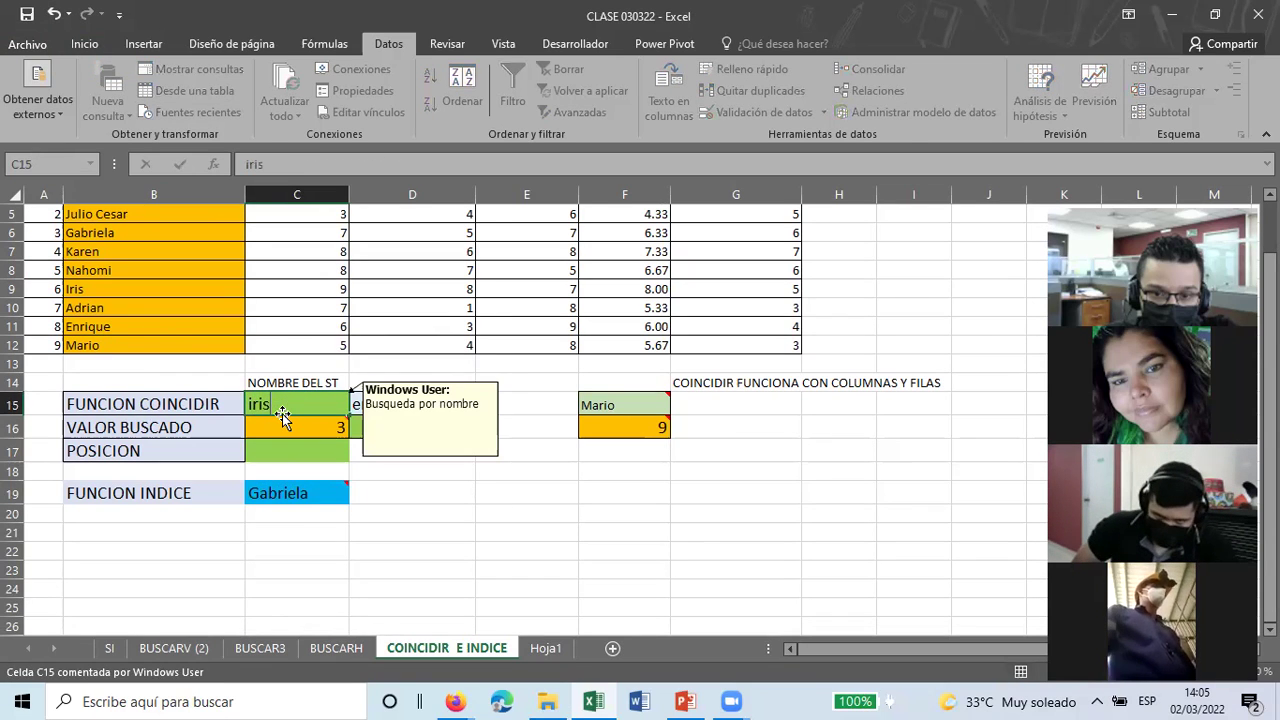
key("Return")
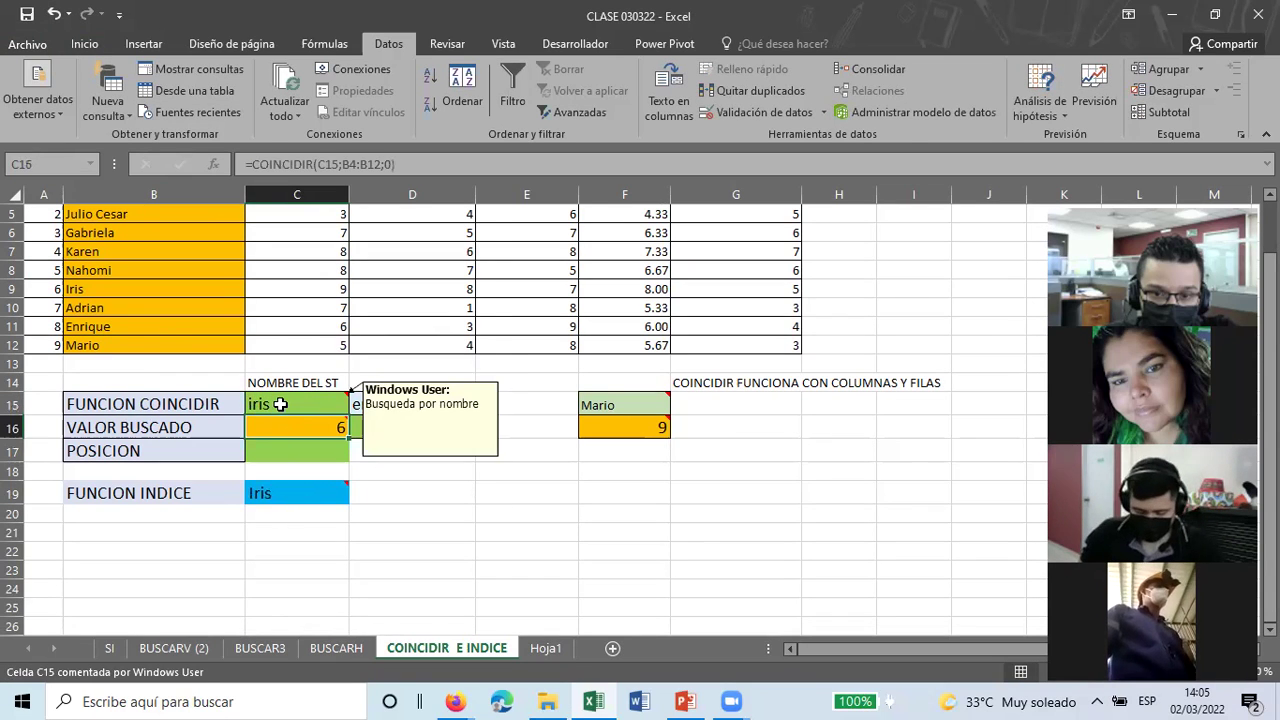
left_click(281, 403)
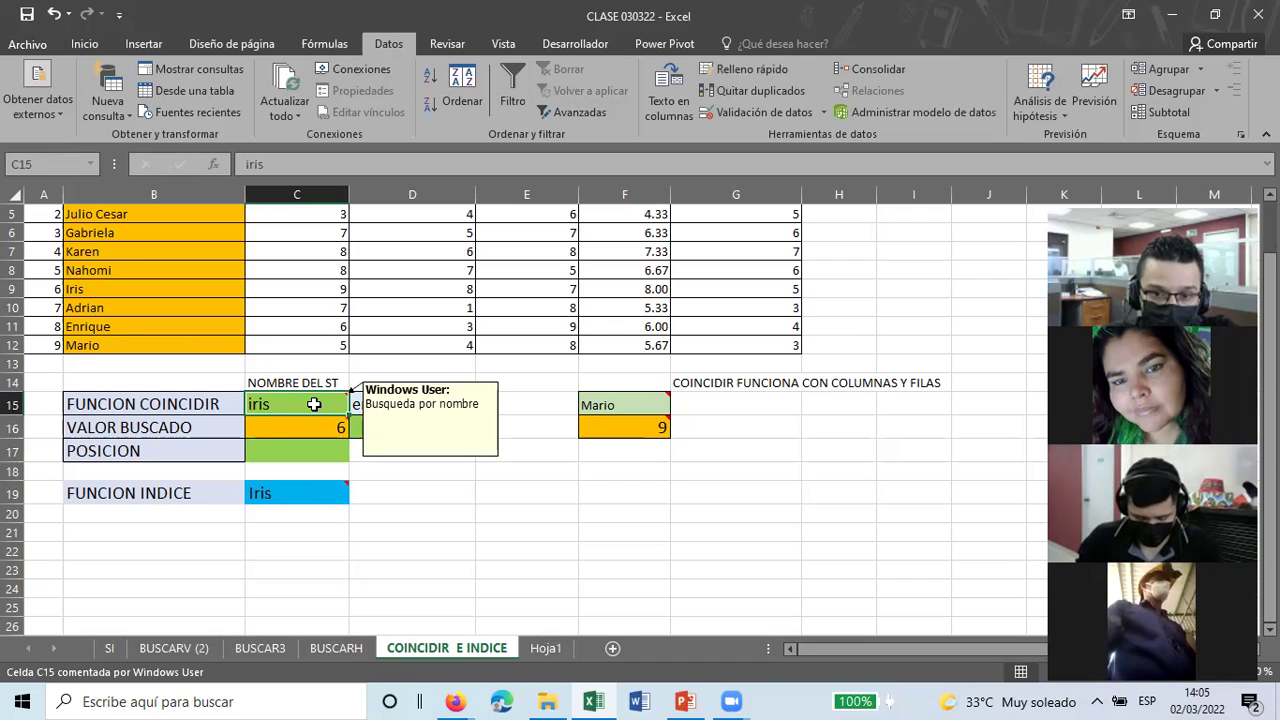
left_click(299, 489)
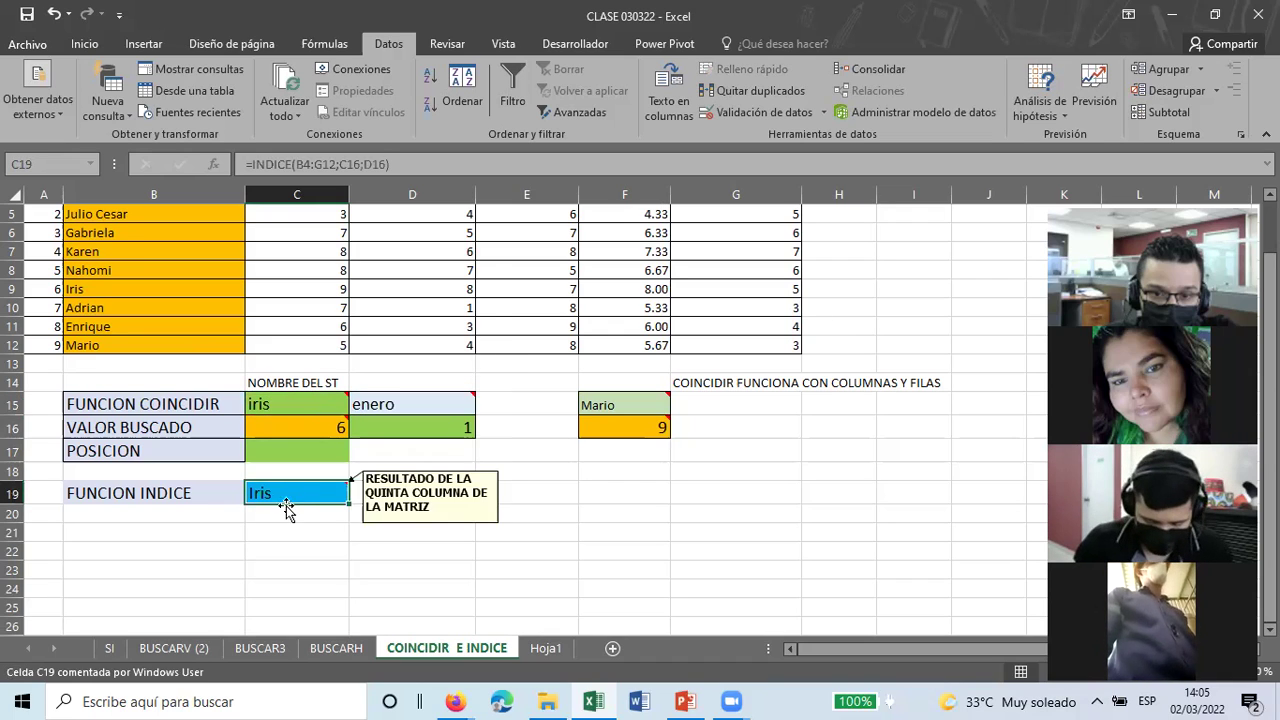
left_click(279, 407)
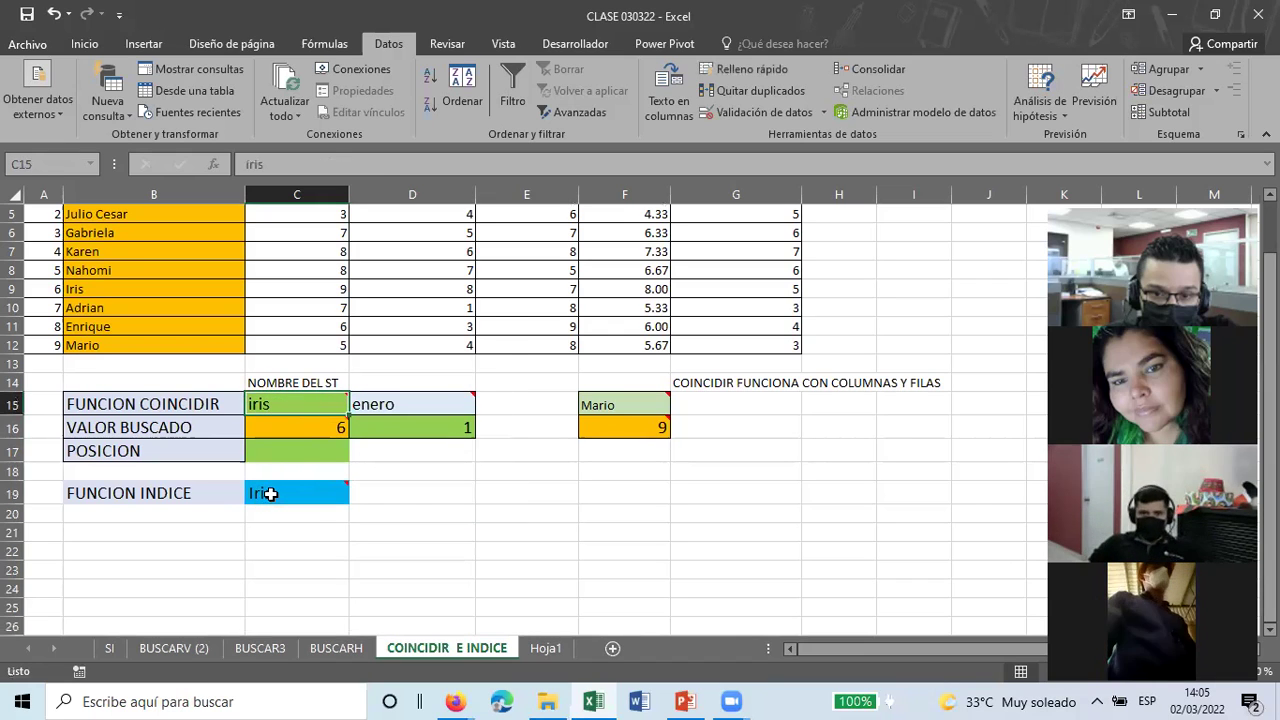
left_click(270, 493)
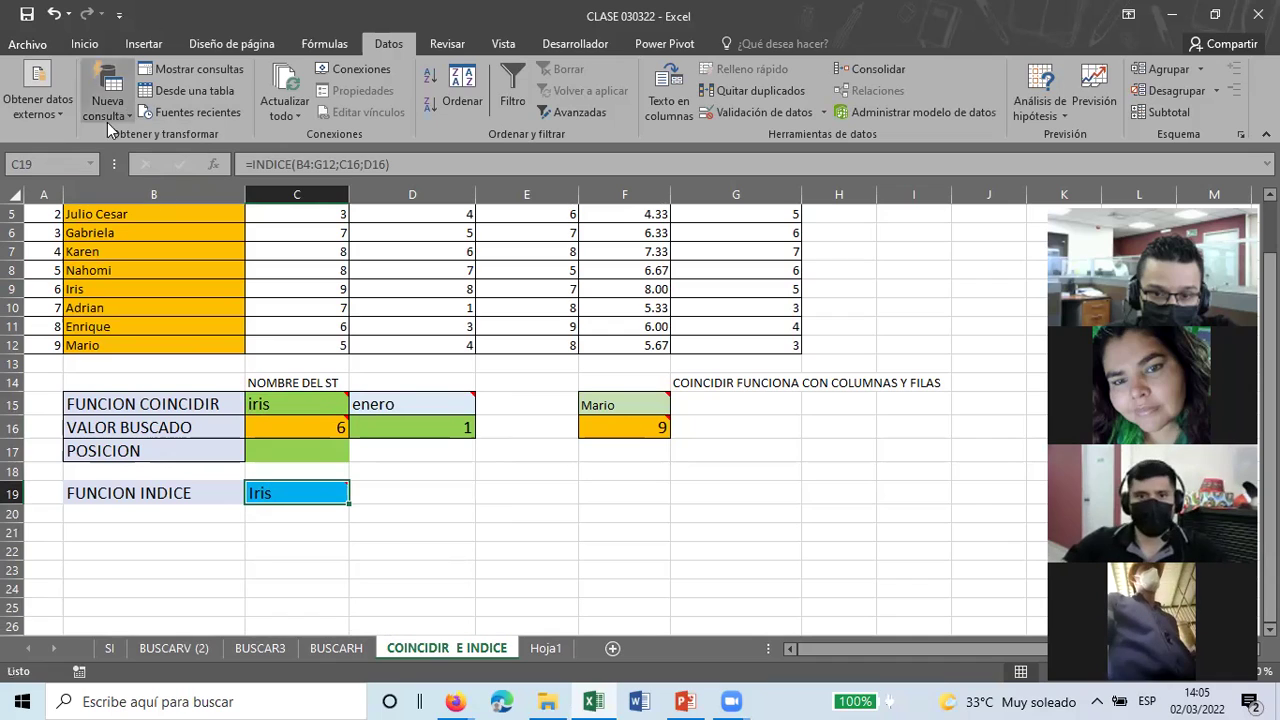
left_click(486, 452)
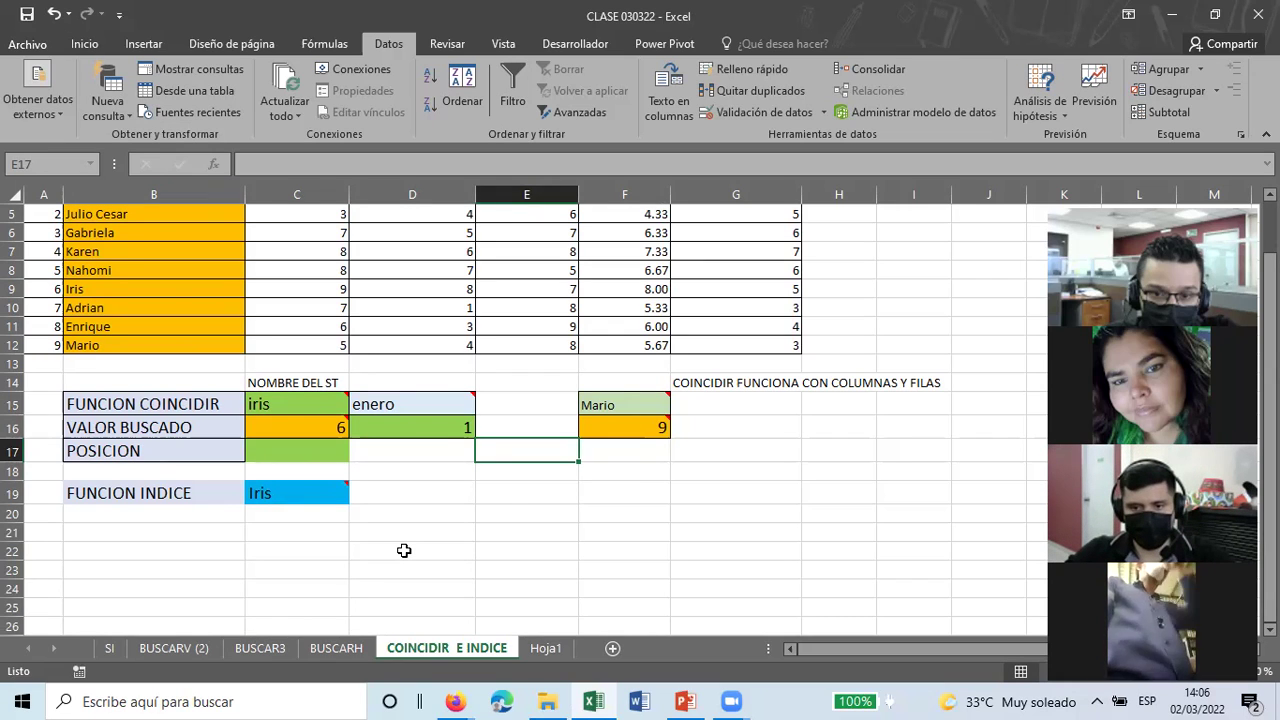
left_click(614, 406)
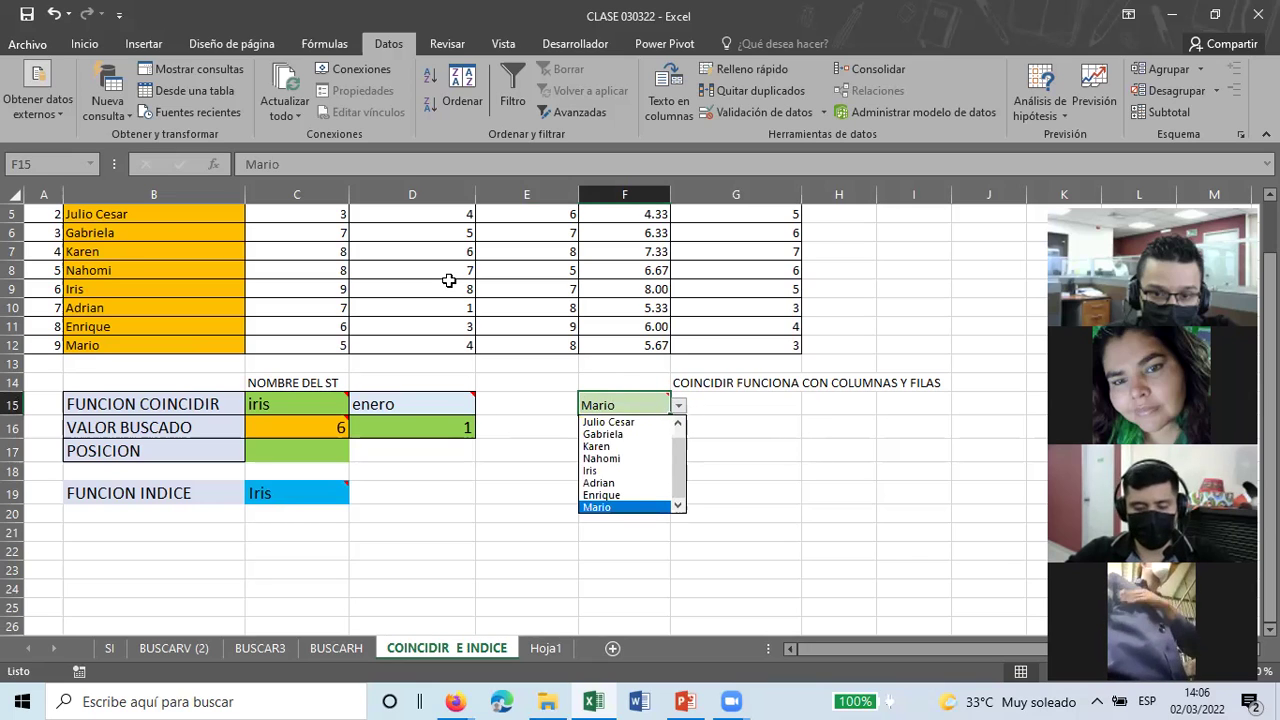
scroll(449, 281, "up", 2)
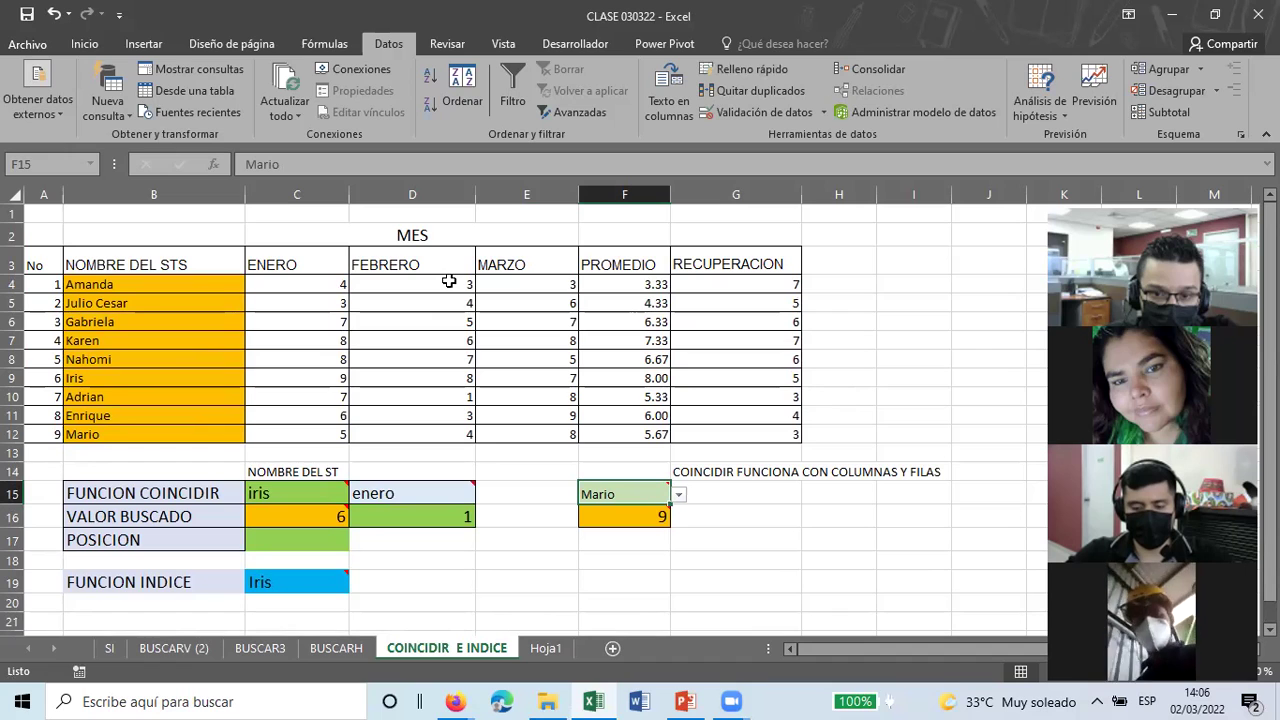
scroll(338, 480, "down", 1)
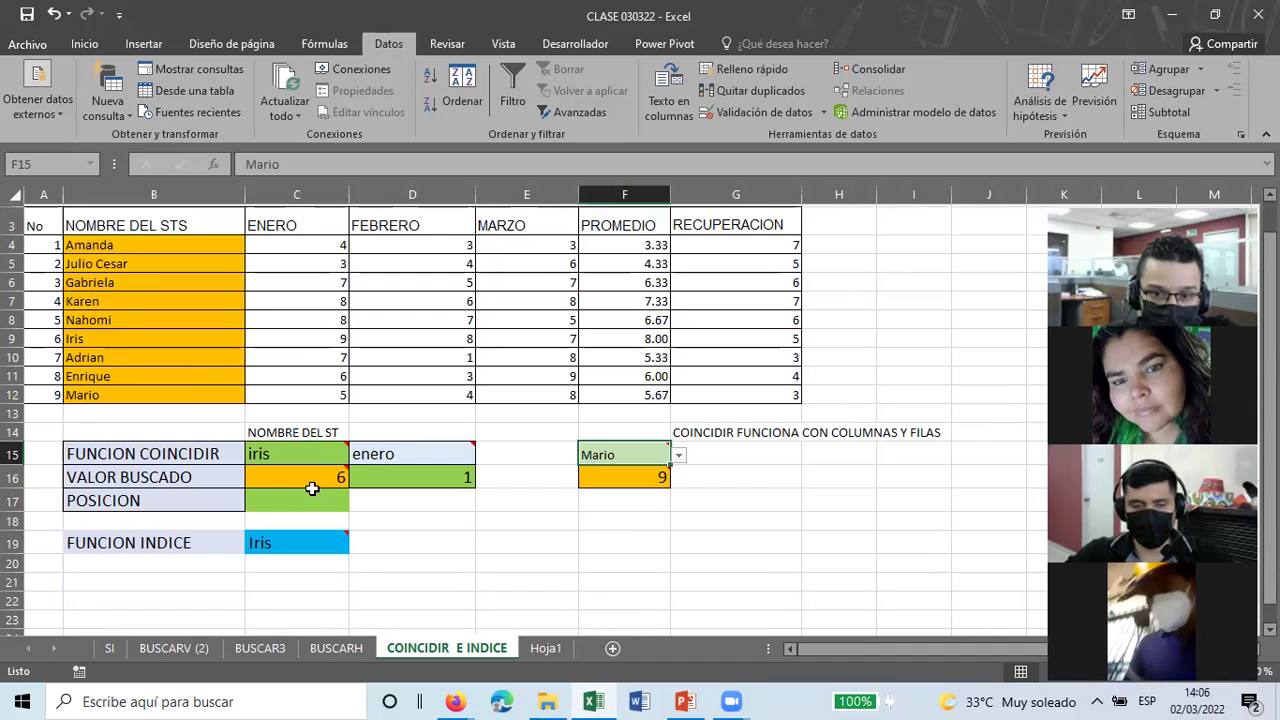
left_click(267, 511)
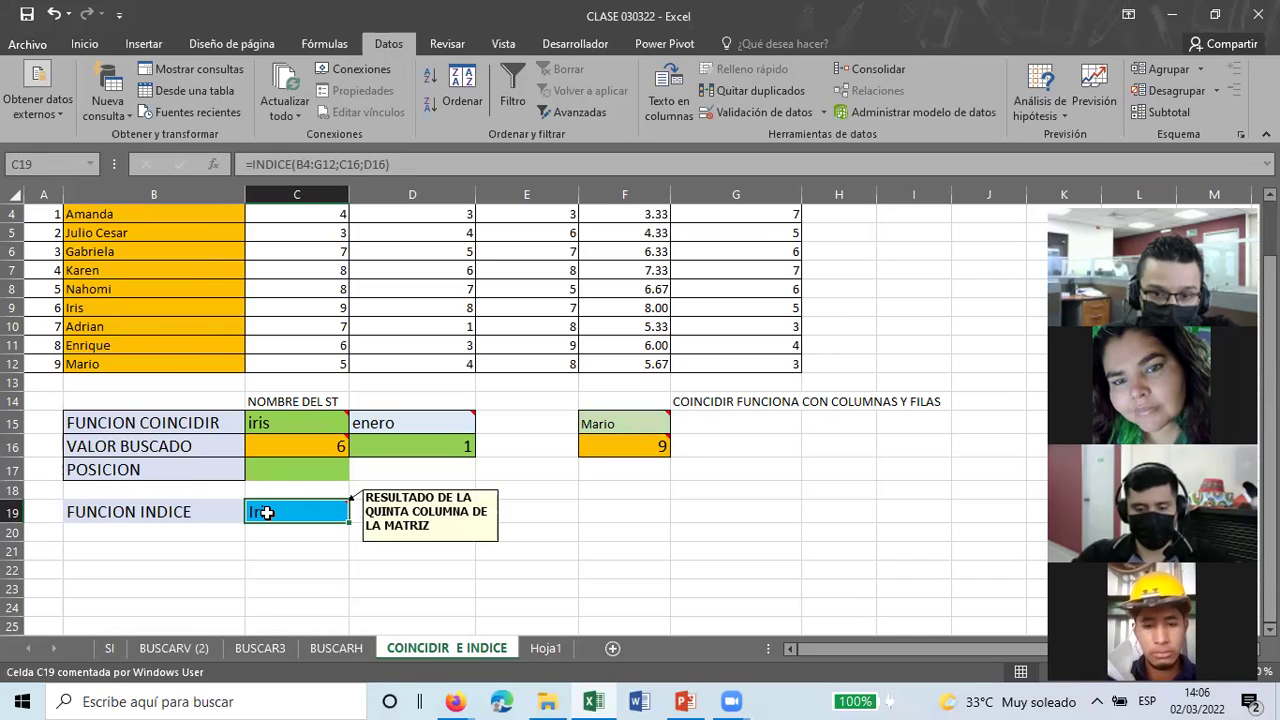
left_click(484, 395)
scroll(348, 398, "up", 1)
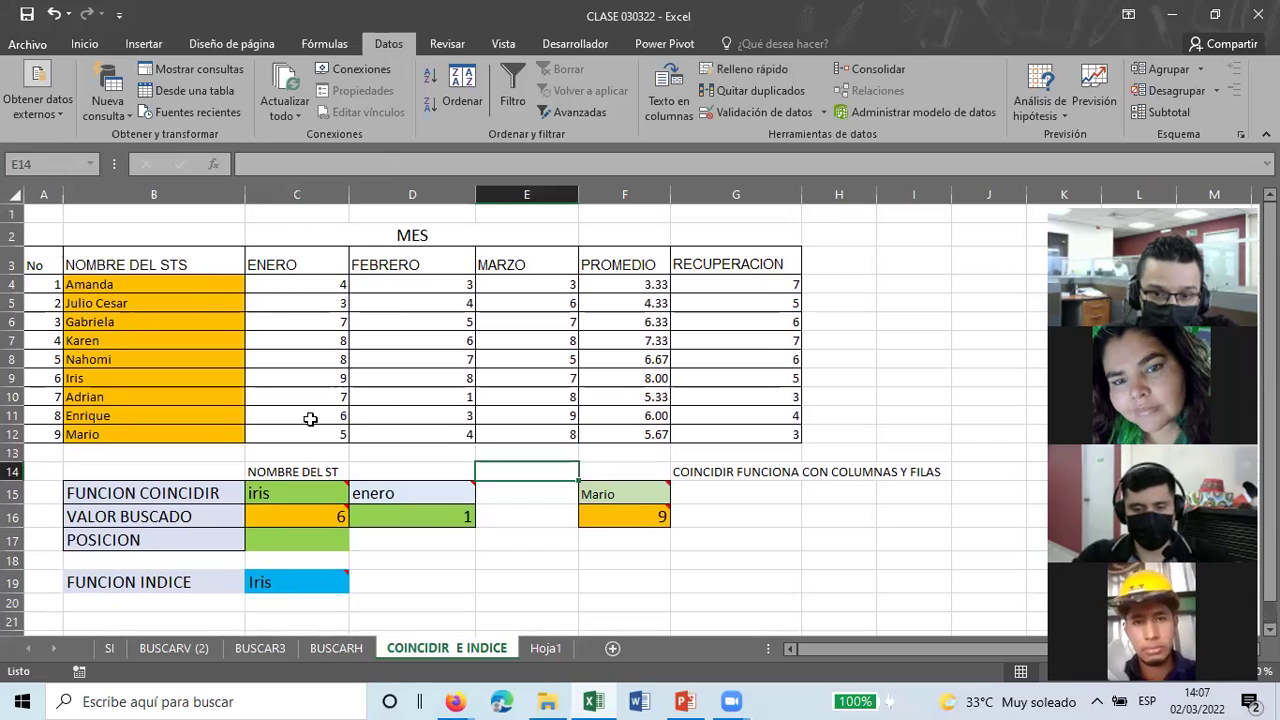
left_click(51, 234)
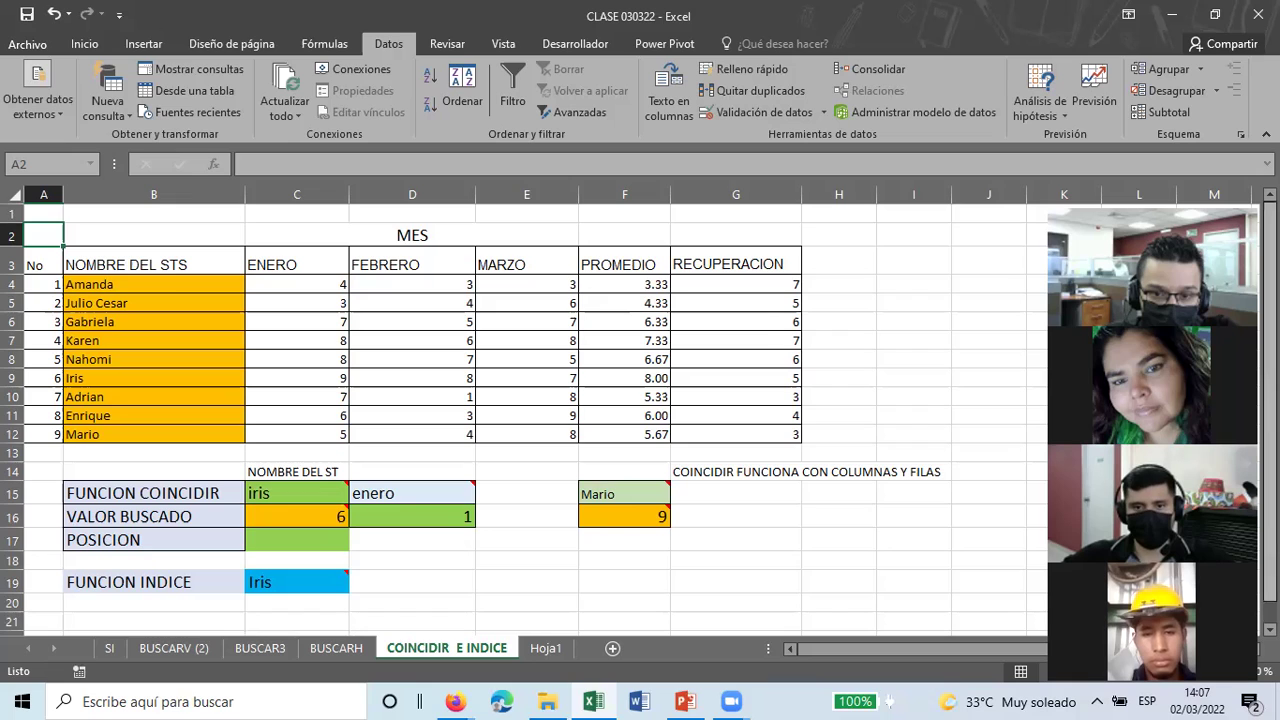
scroll(640, 414, "down", 1)
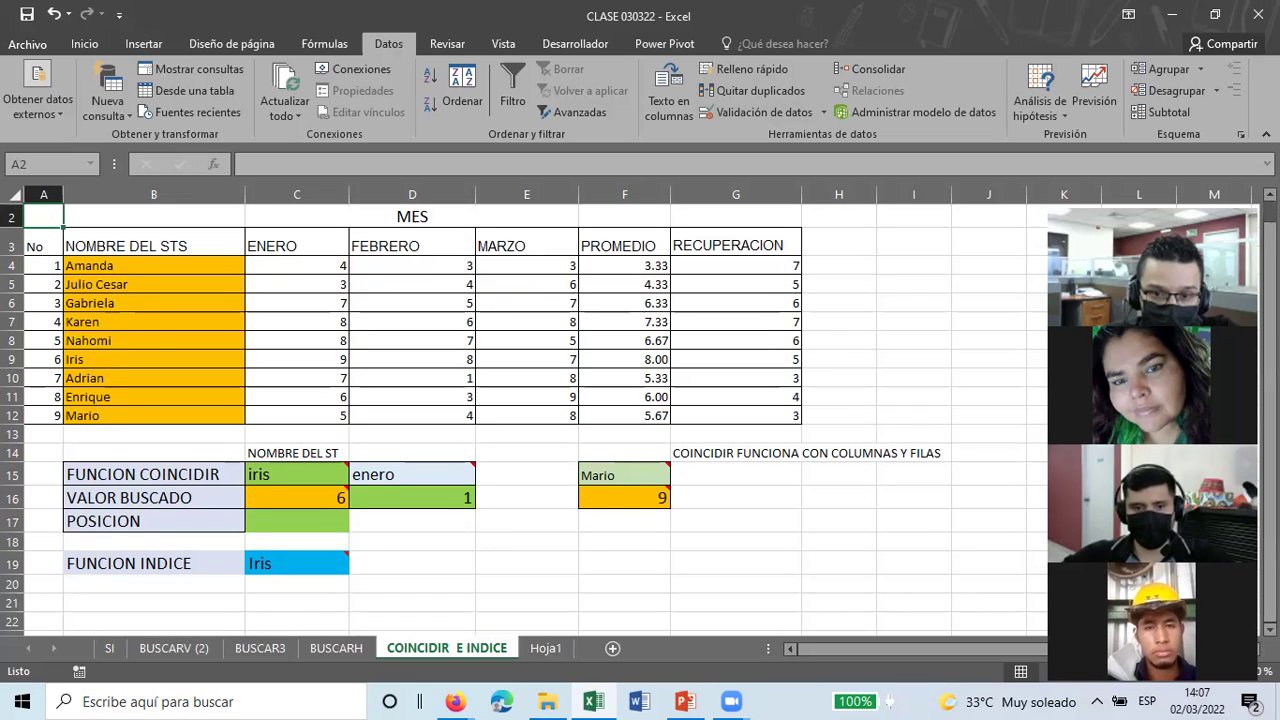